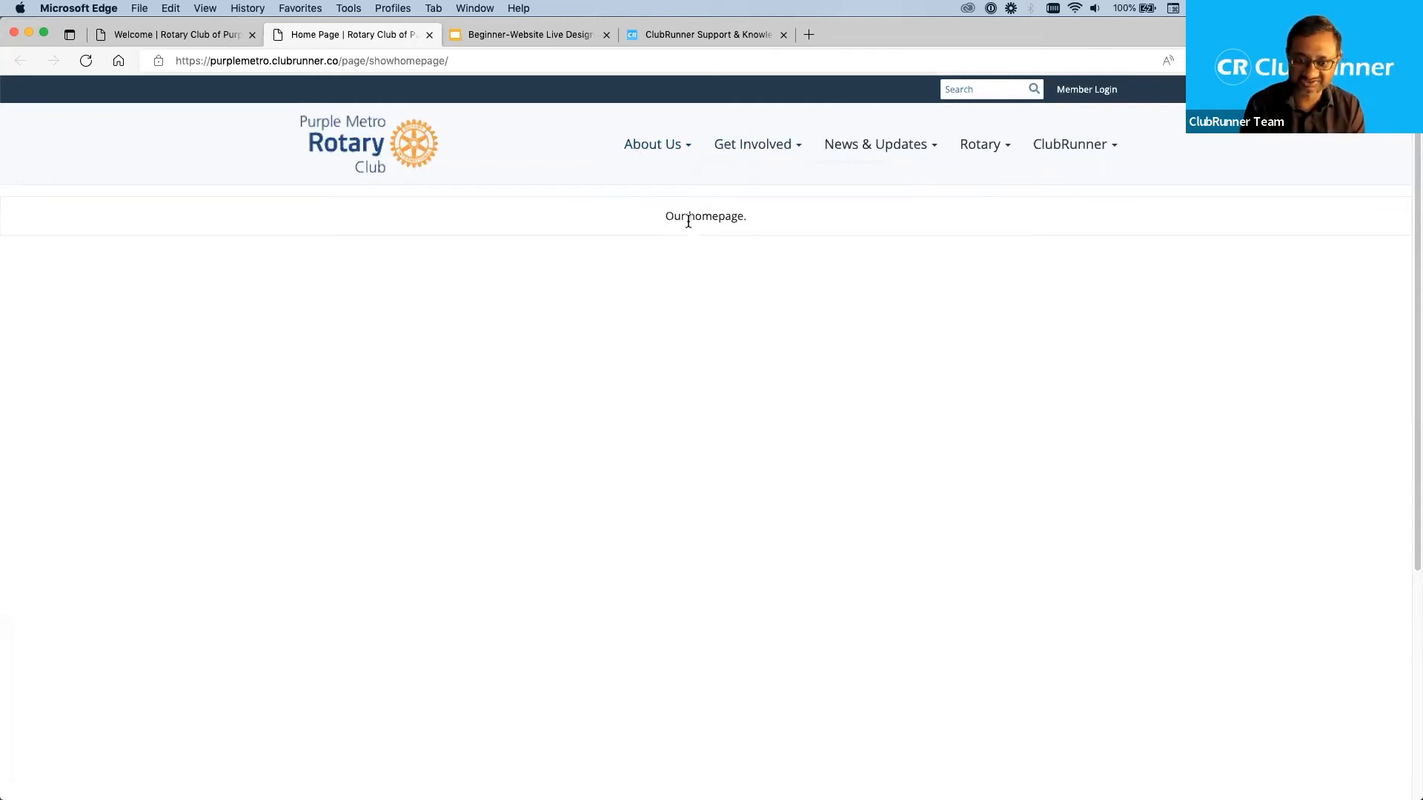
# Examine the club's live home page from the header and navigation menus down to the footer sections.
pyautogui.scroll(-5, 664, 420)
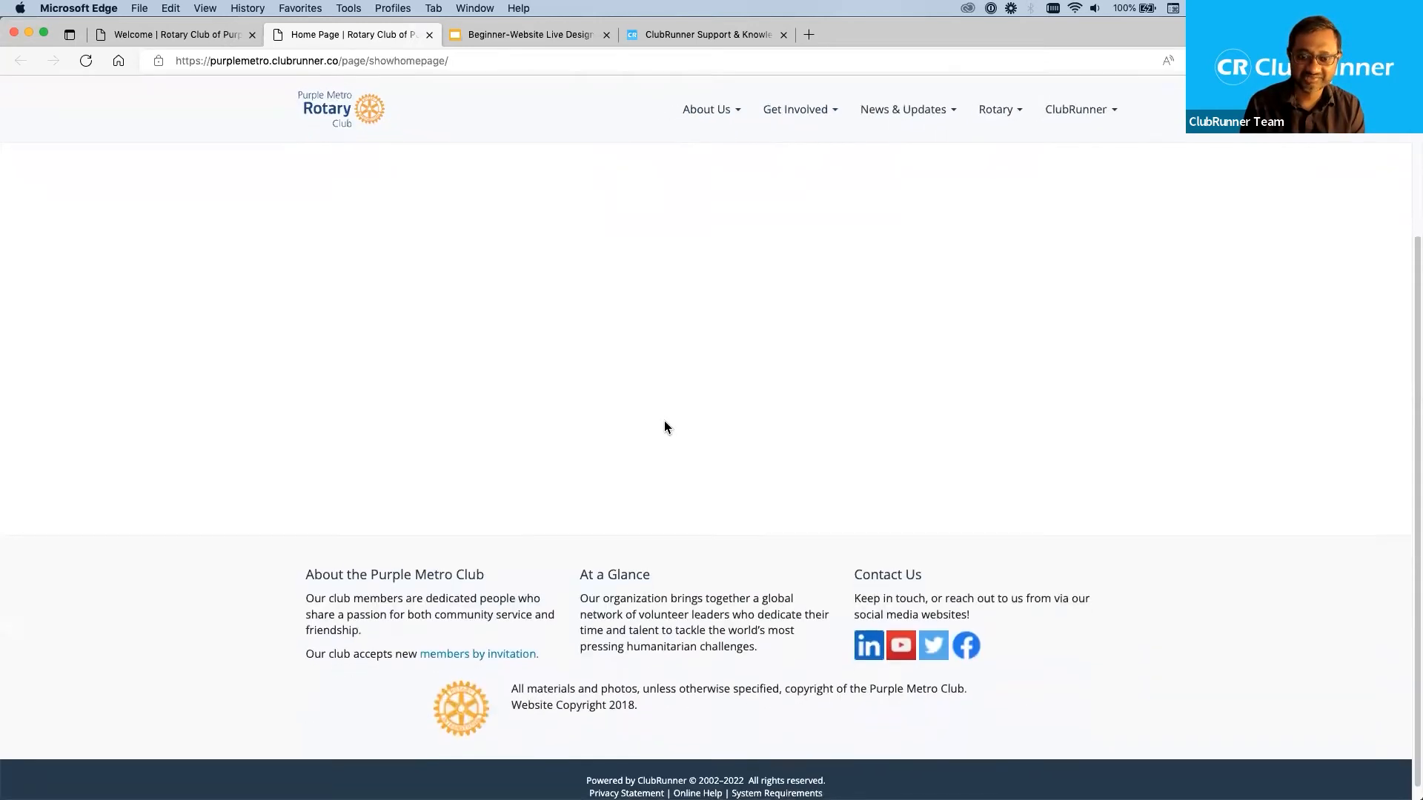
pyautogui.scroll(5, 714, 413)
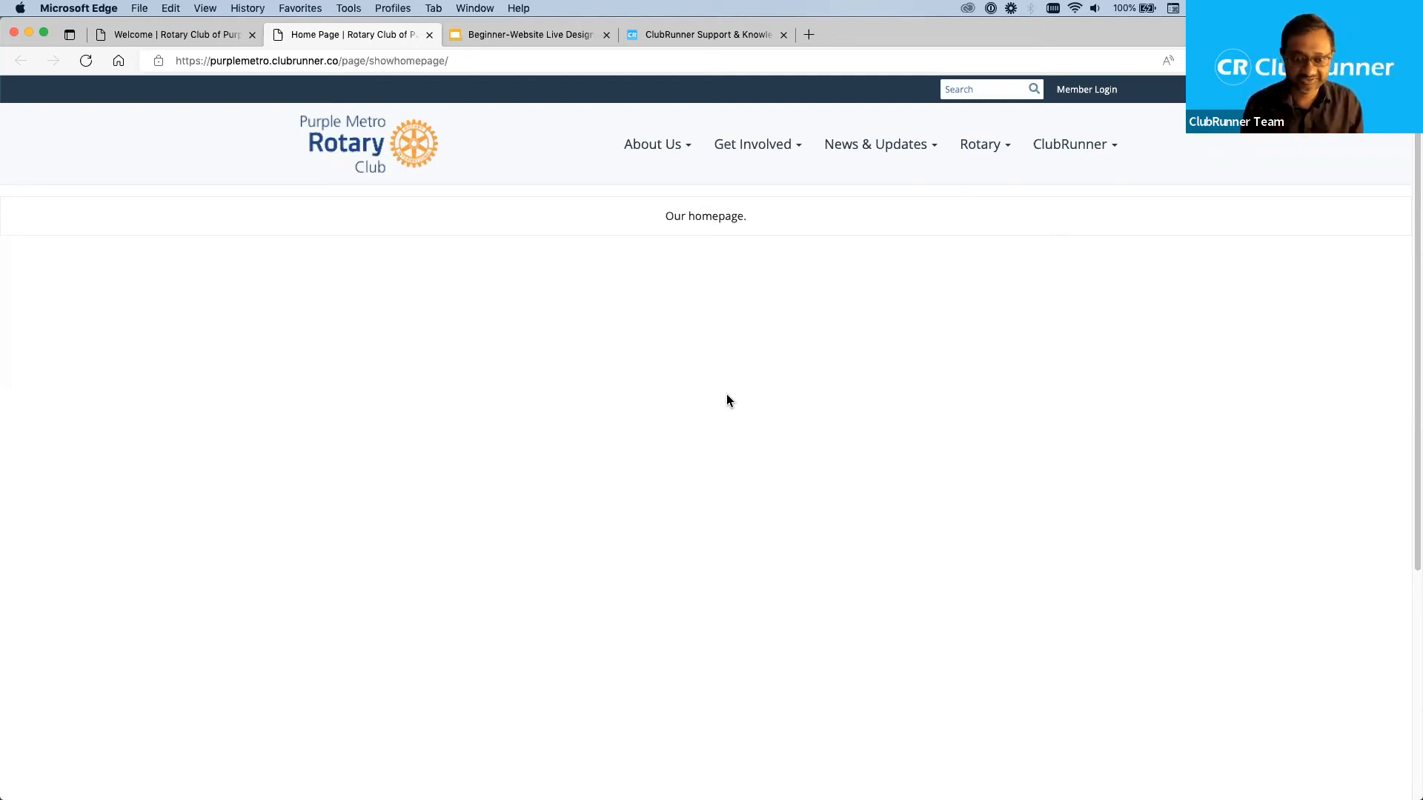
pyautogui.scroll(-5, 665, 292)
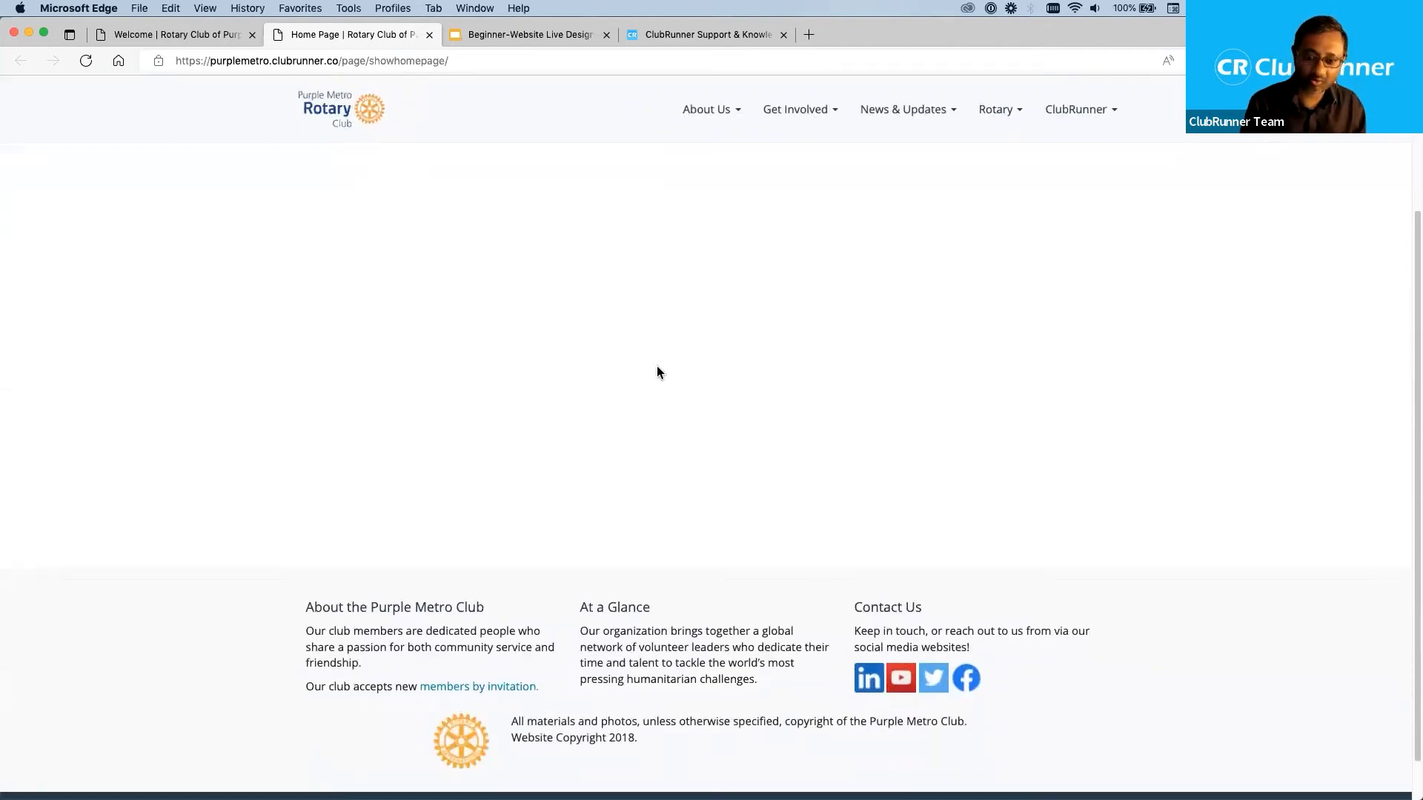
pyautogui.scroll(5, 708, 553)
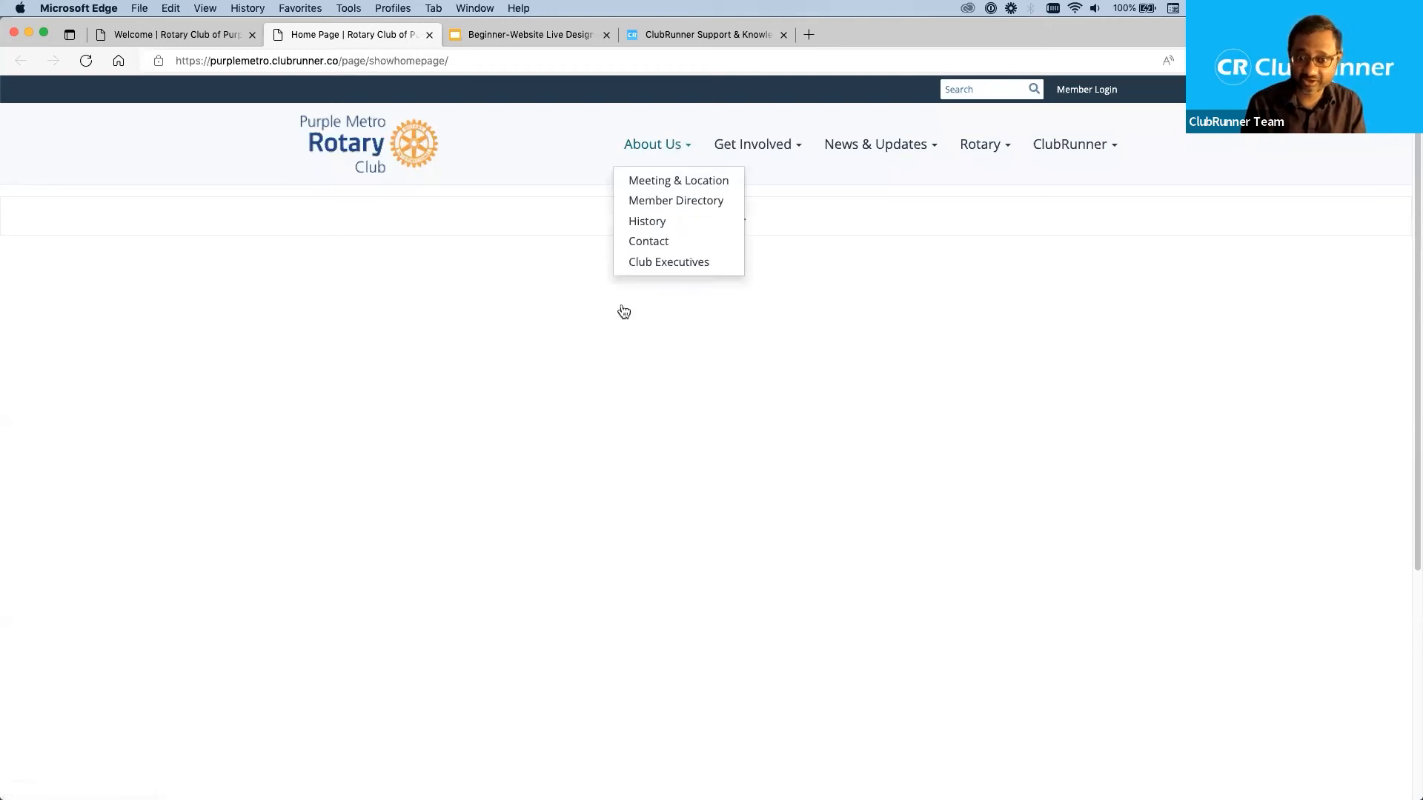
pyautogui.scroll(-5, 598, 601)
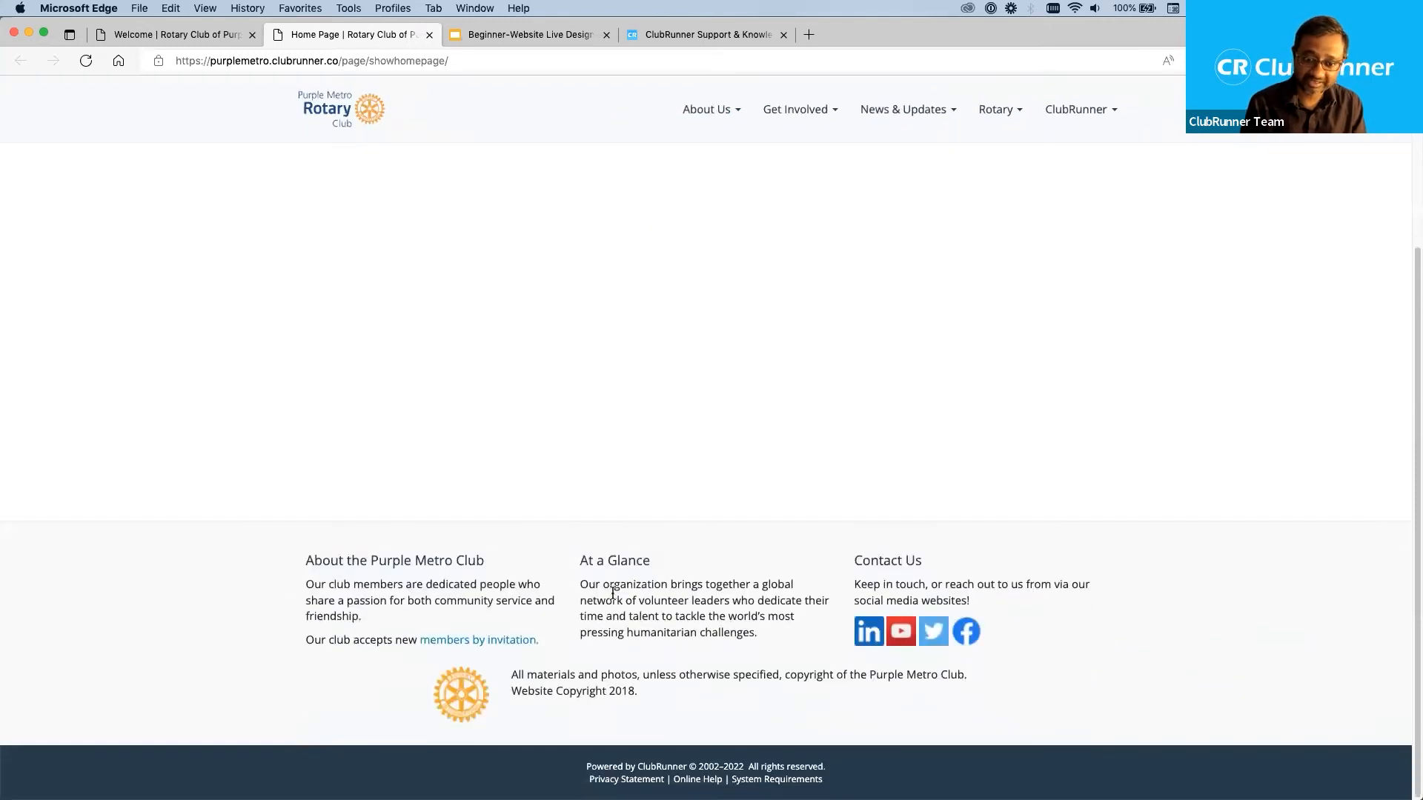
pyautogui.scroll(5, 639, 608)
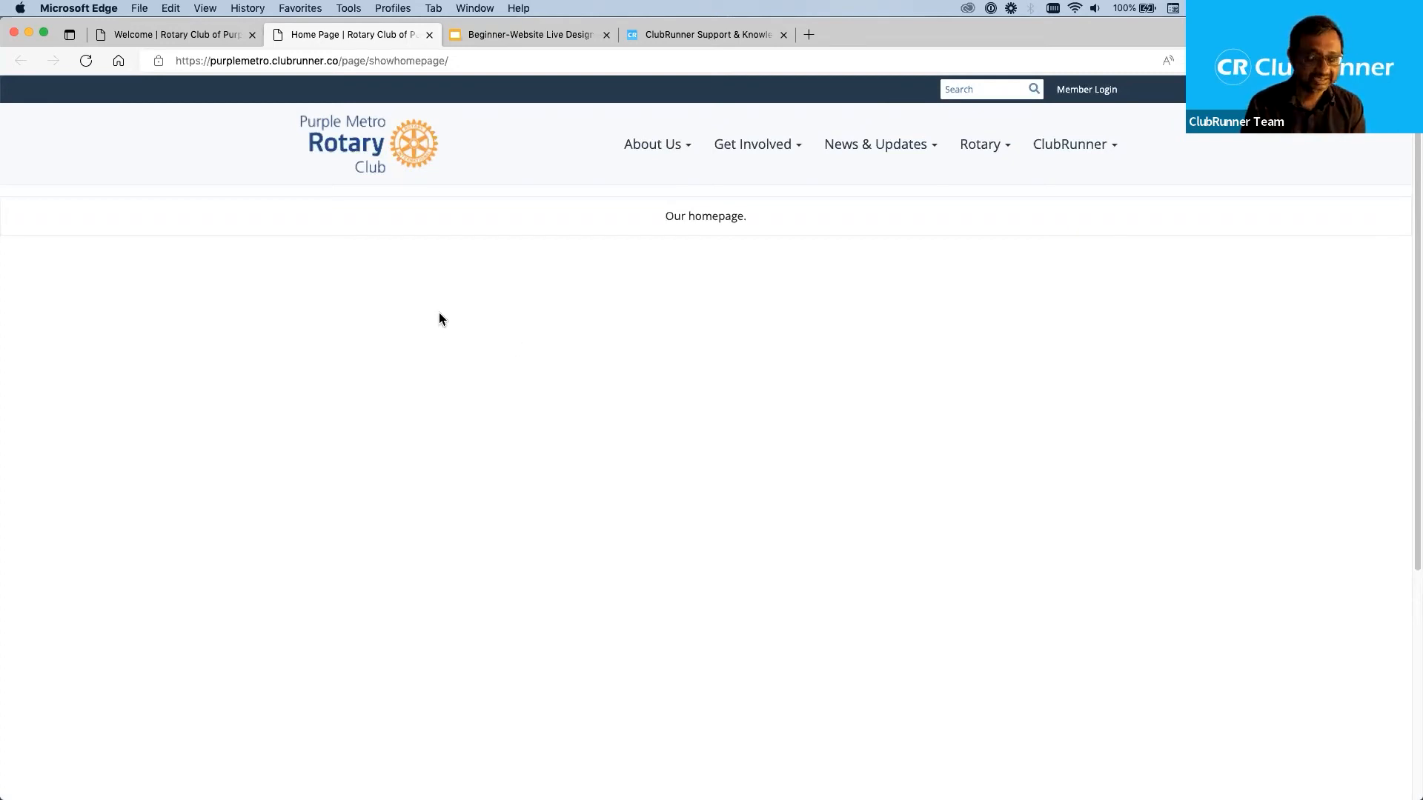
pyautogui.scroll(-3, 568, 389)
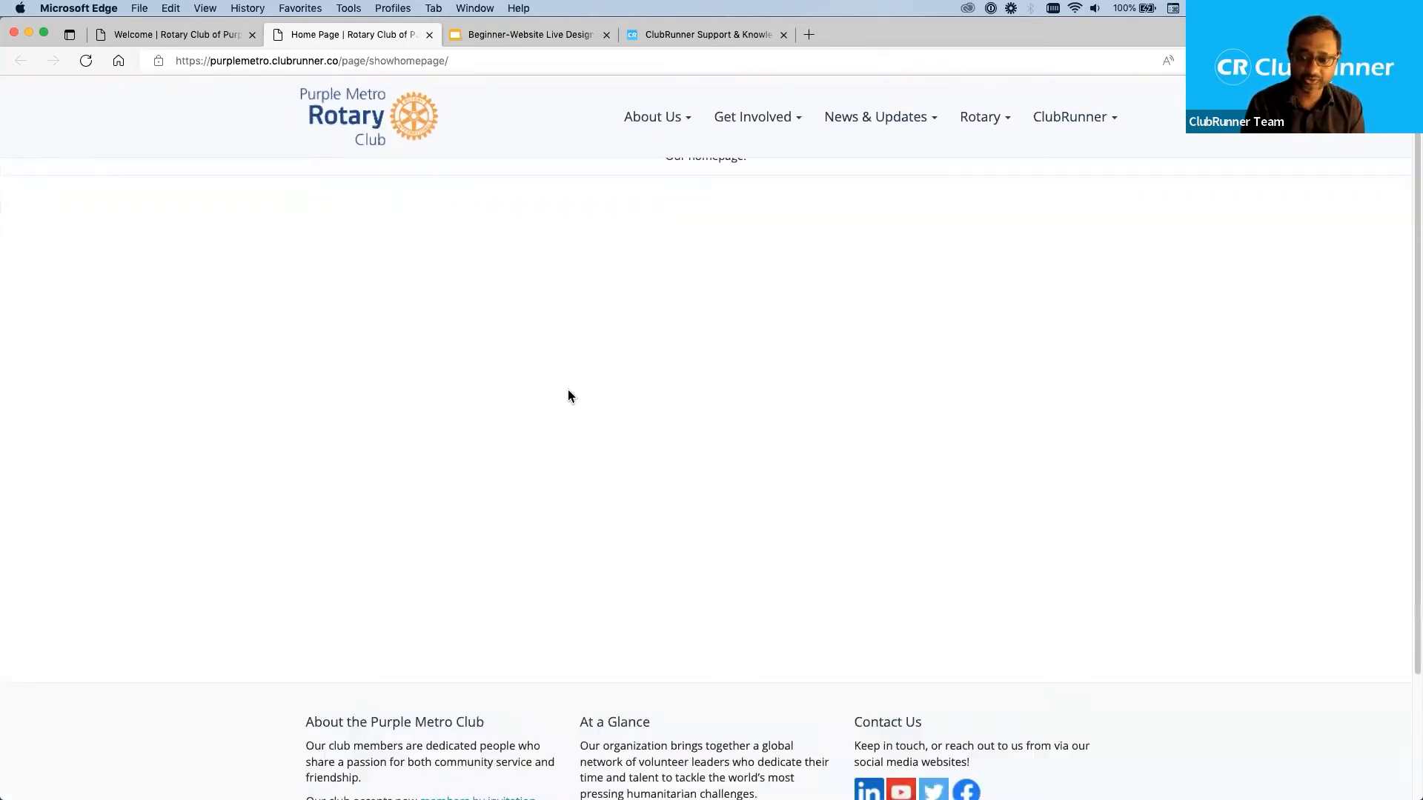
pyautogui.scroll(3, 567, 390)
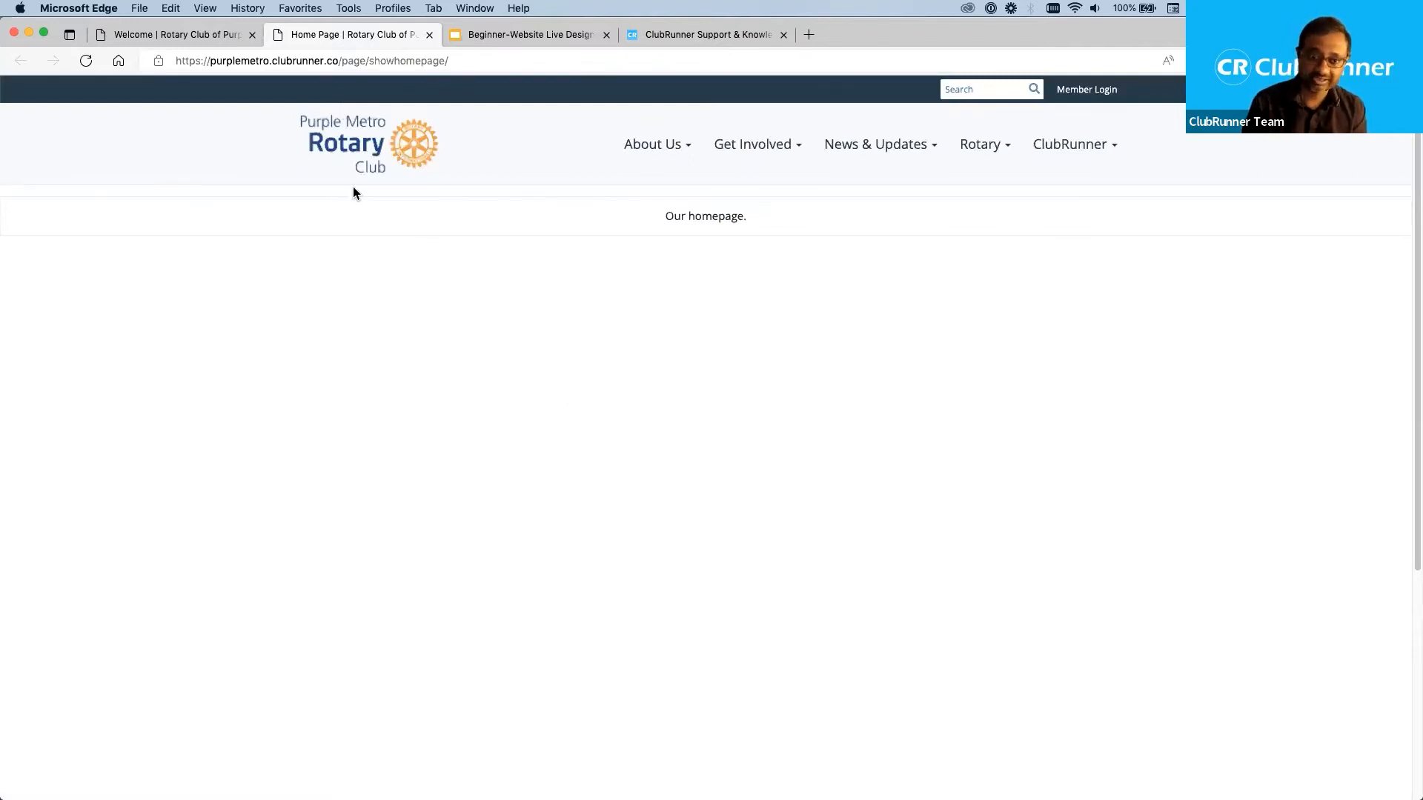
# Switch to the club's Site Administrators dashboard and enlarge the page for easier reading.
pyautogui.click(206, 33)
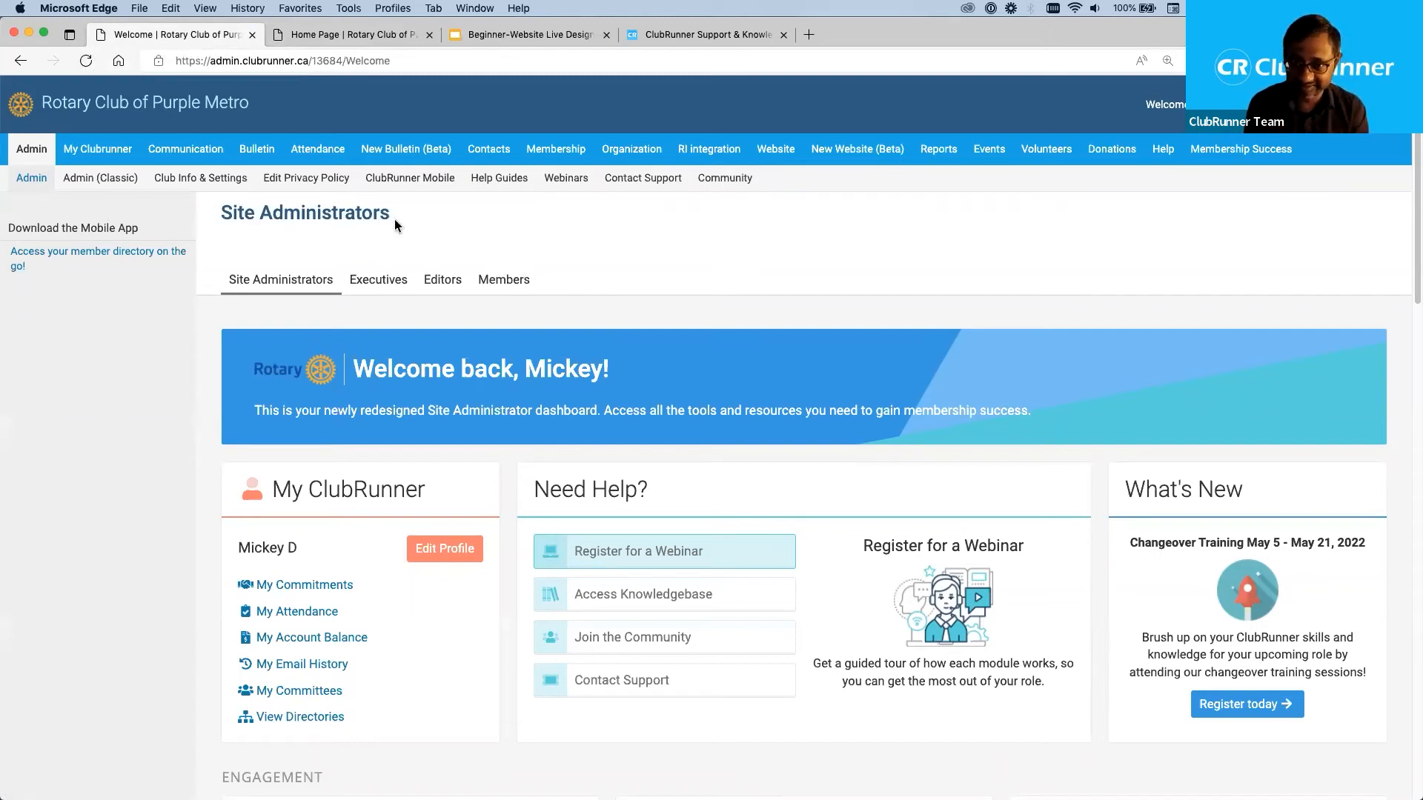
pyautogui.moveTo(390, 212); pyautogui.dragTo(227, 213)
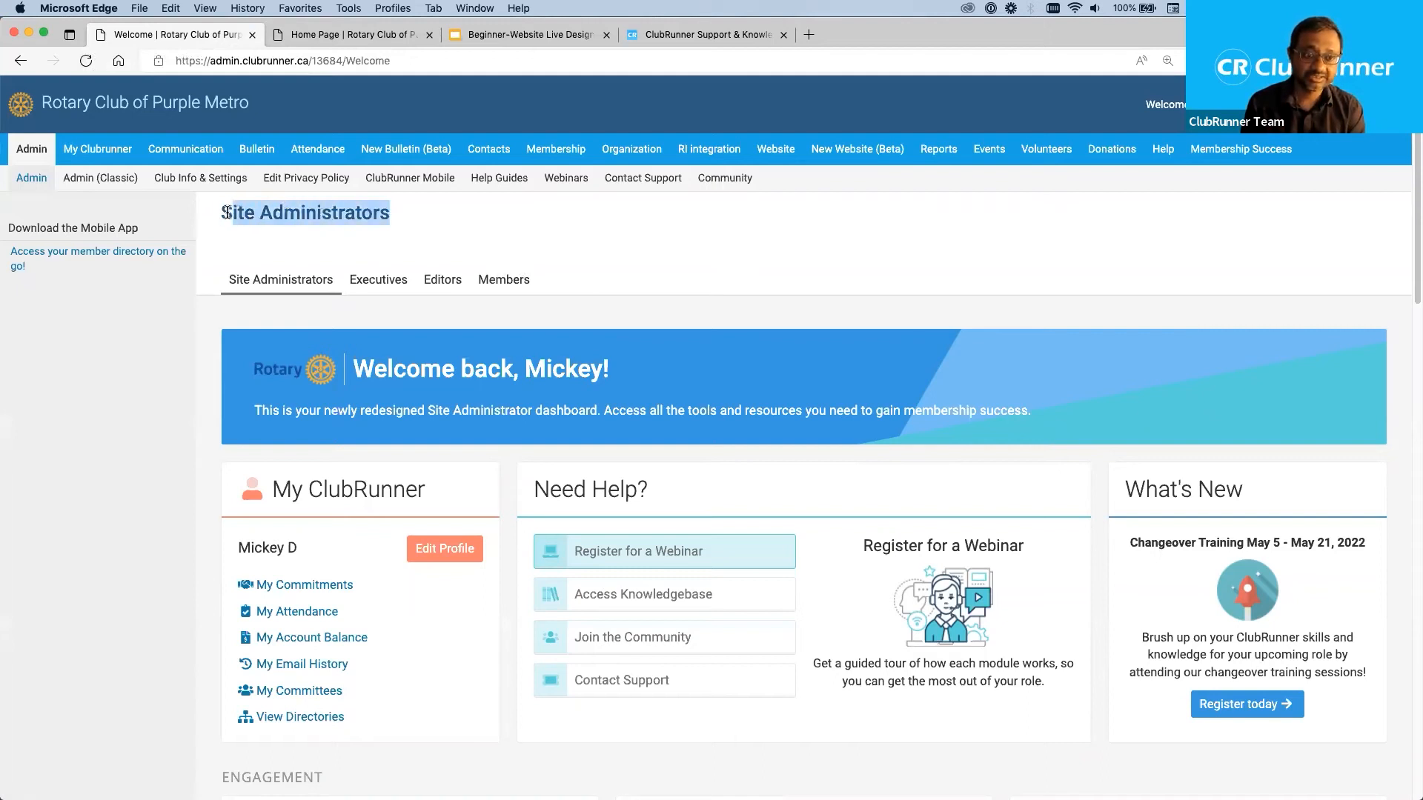
pyautogui.click(535, 233)
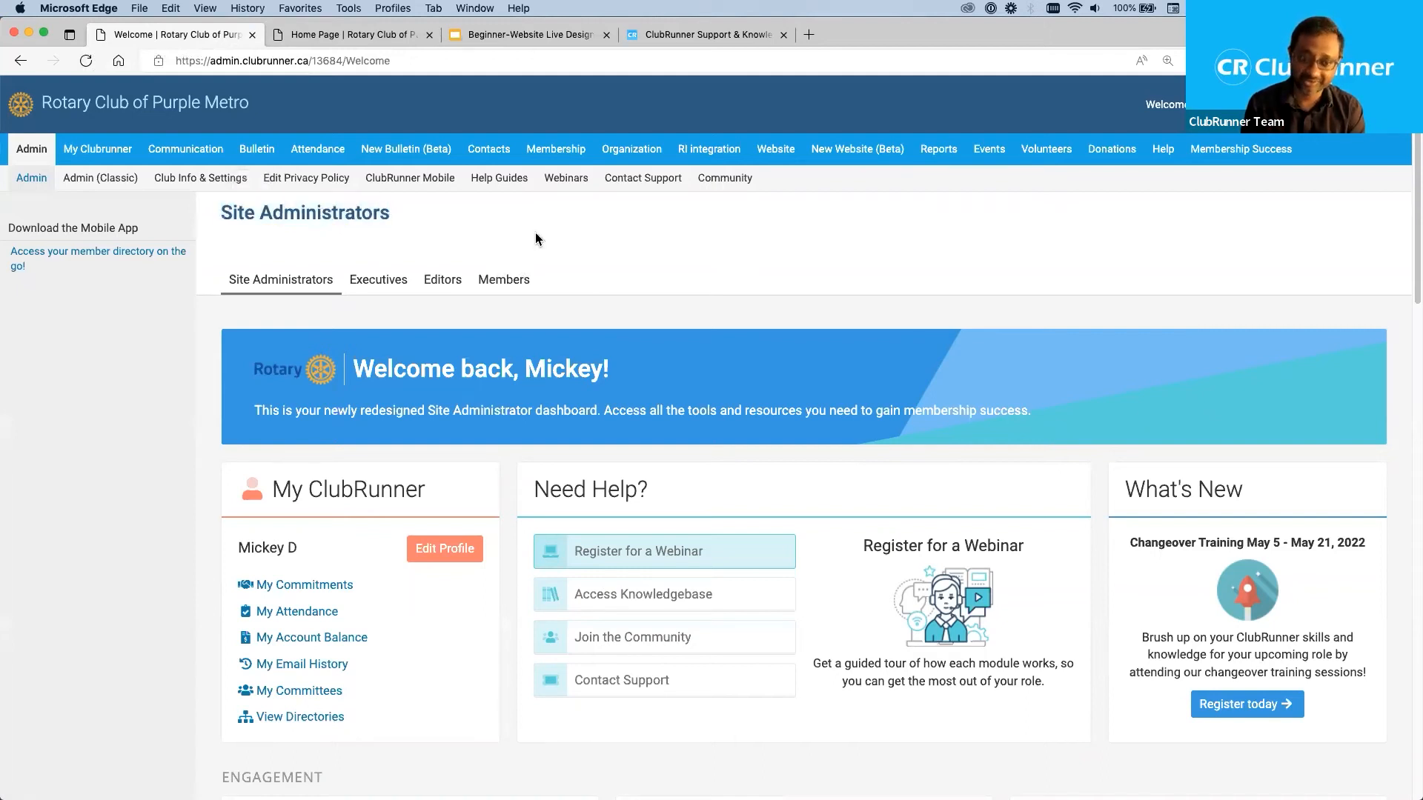
pyautogui.doubleClick(343, 213)
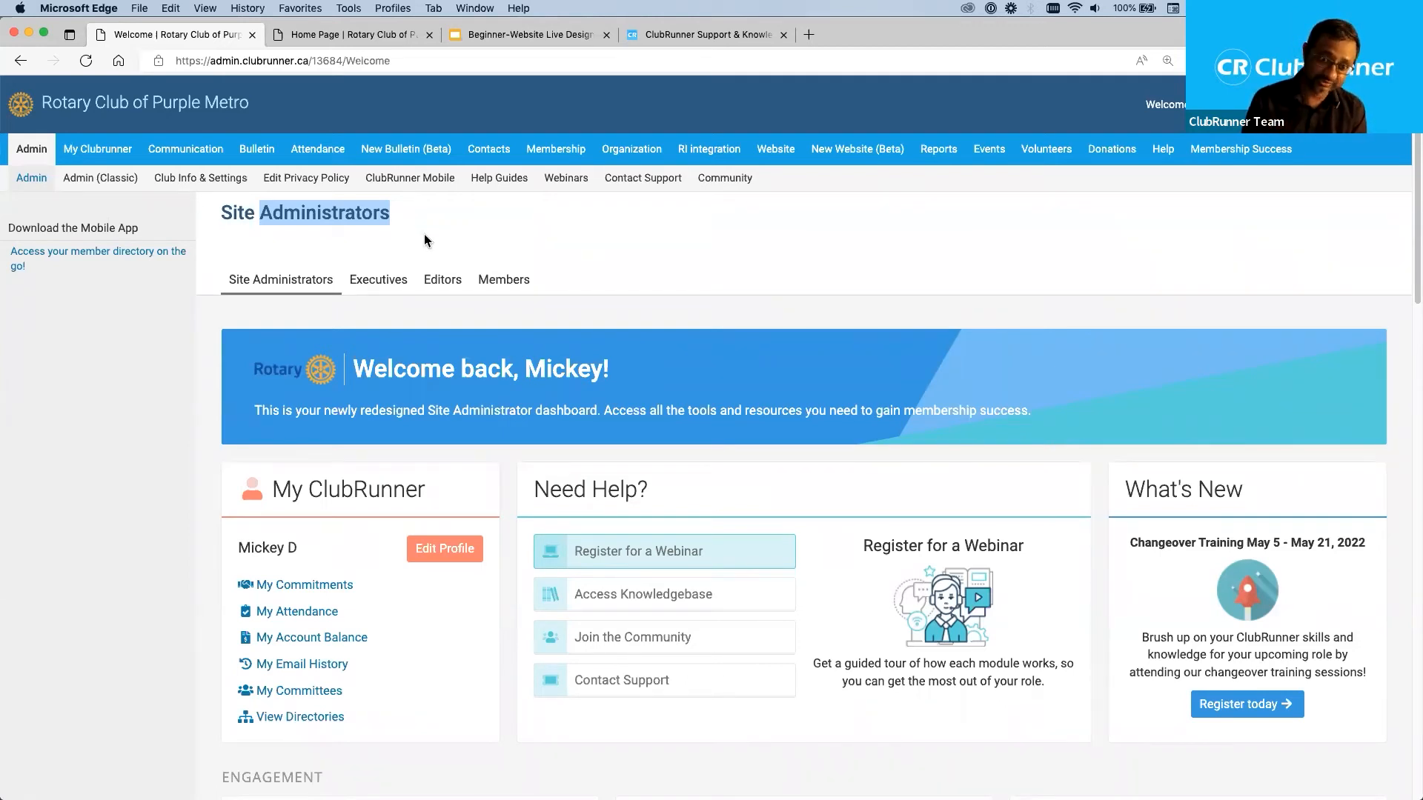
pyautogui.click(431, 222)
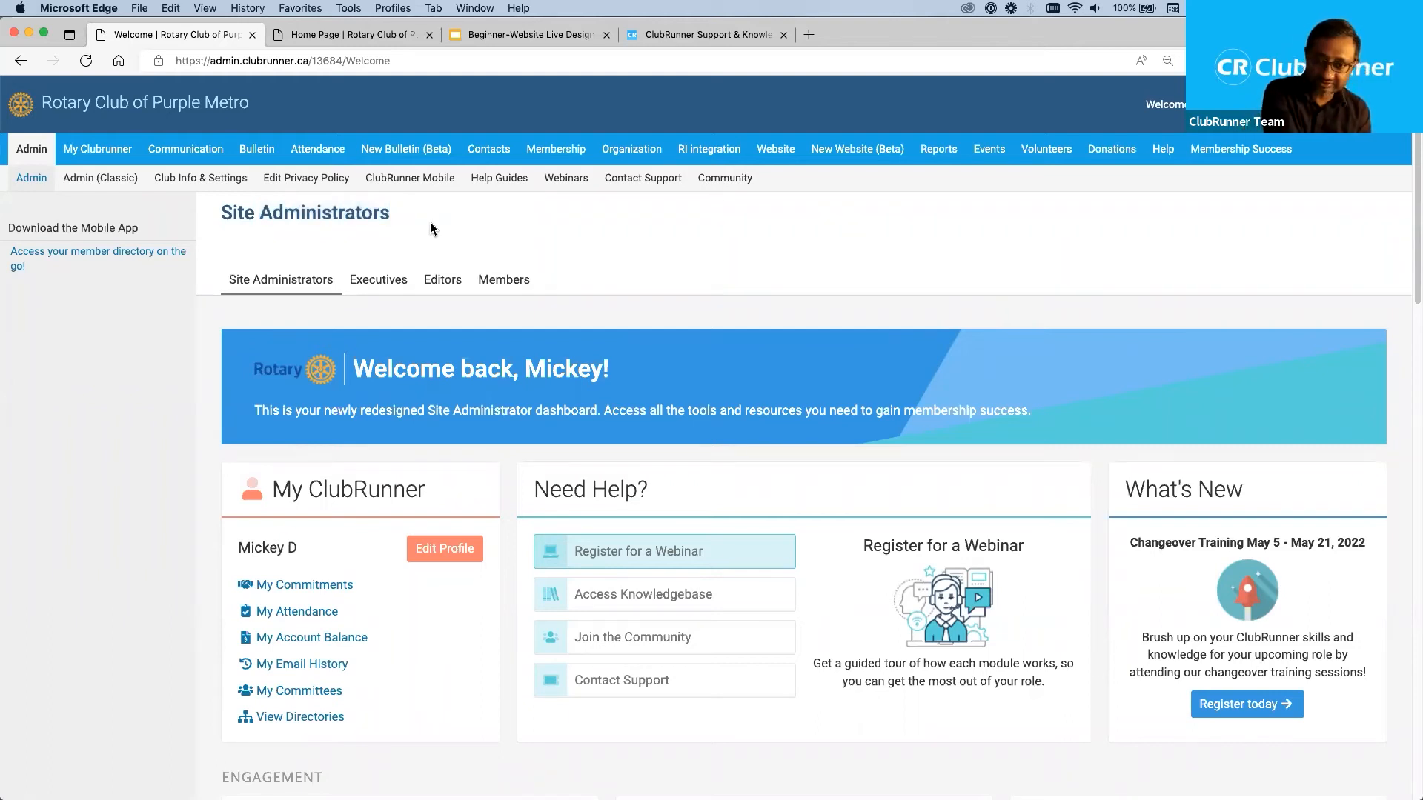
pyautogui.press('super+equal')
pyautogui.press('super+equal')
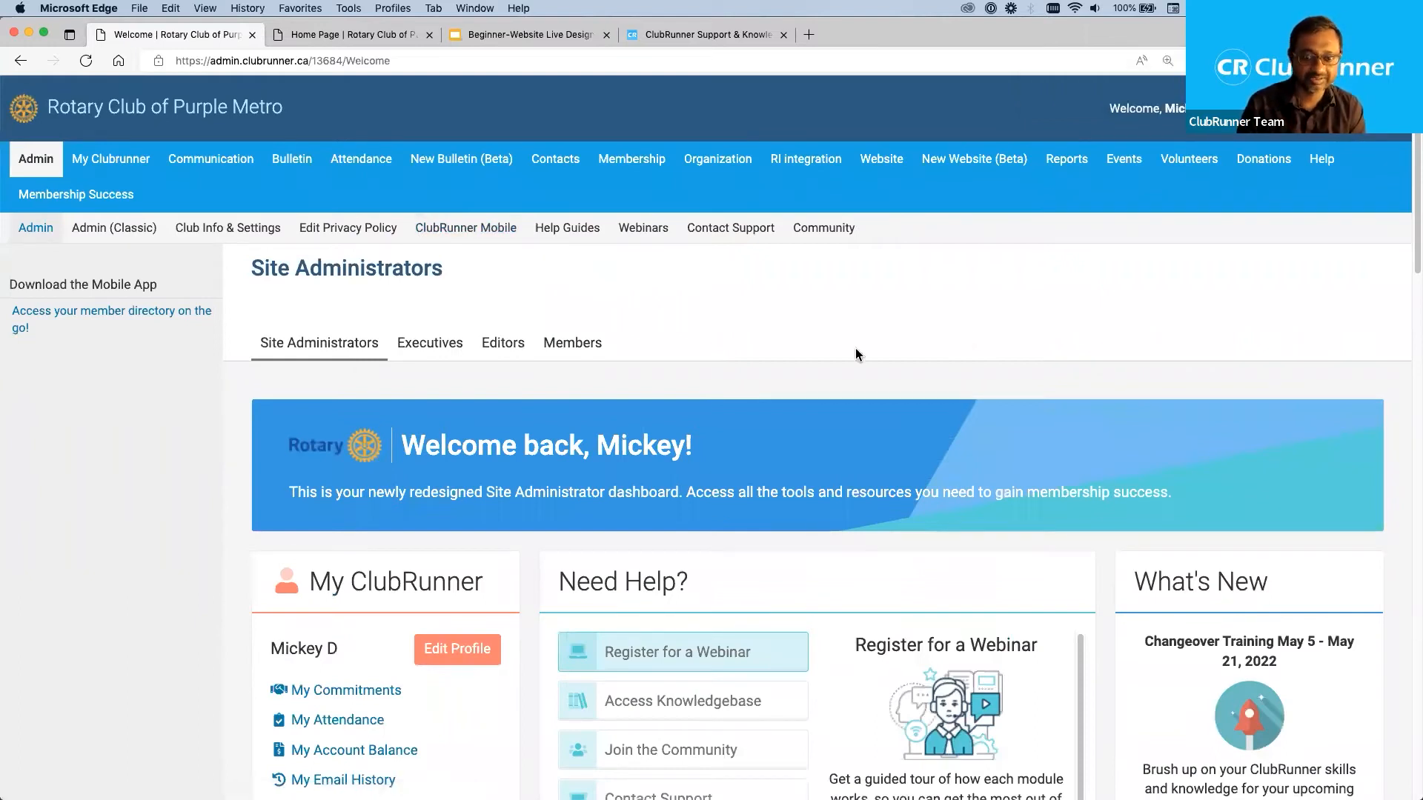
# Look through the Site Administrators dashboard, including the Need Help?, Communication, Events & Volunteering and Attendance sections.
pyautogui.scroll(-5, 747, 495)
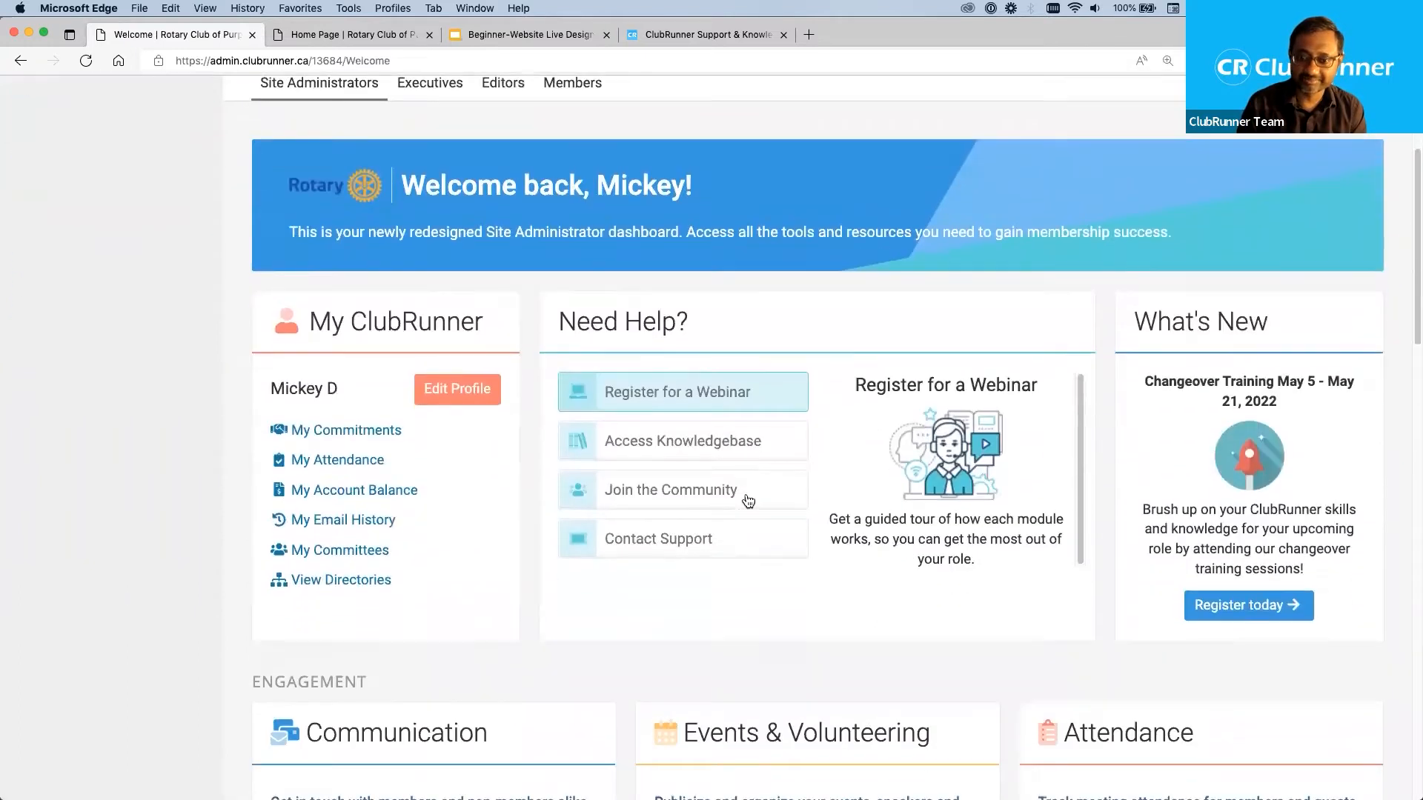
pyautogui.scroll(-8, 748, 502)
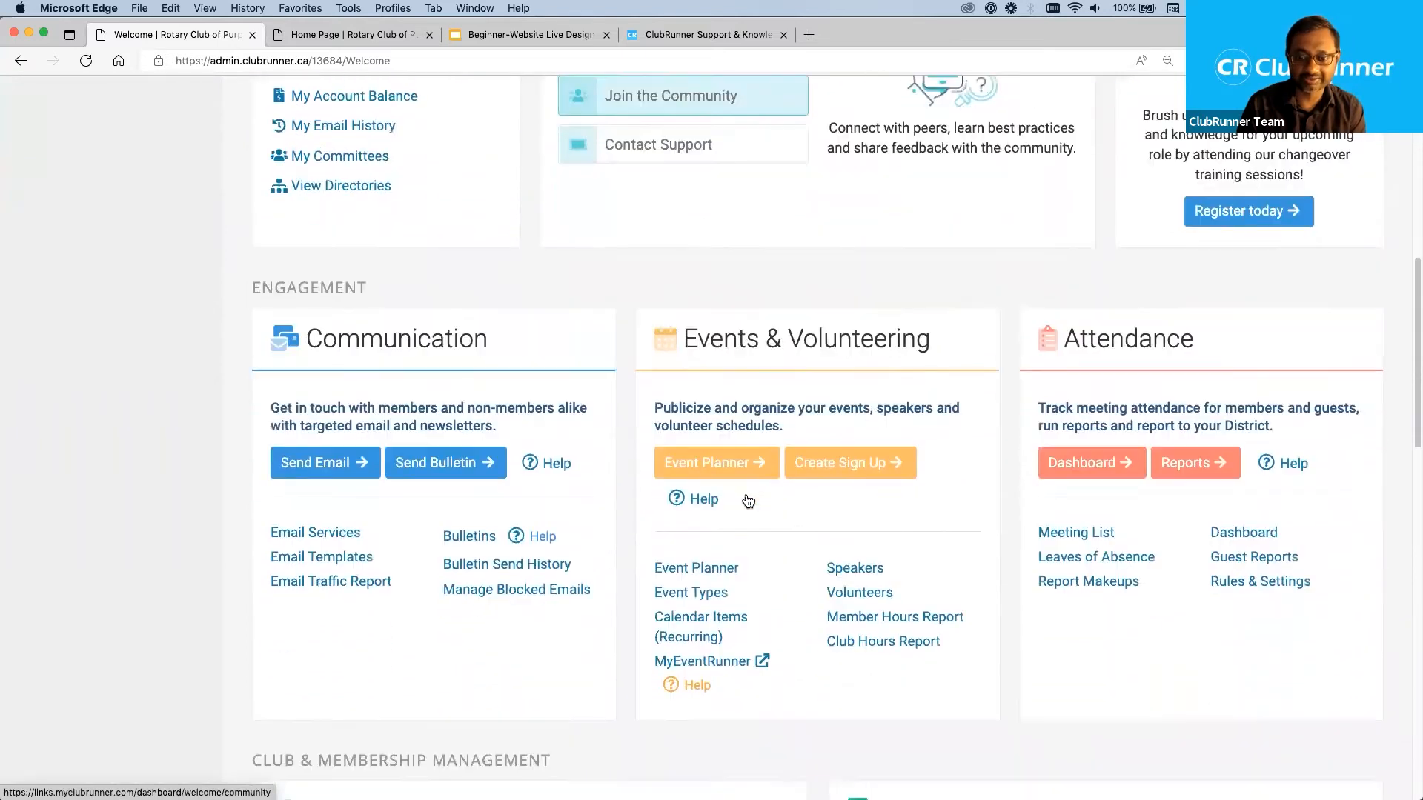
pyautogui.scroll(13, 747, 501)
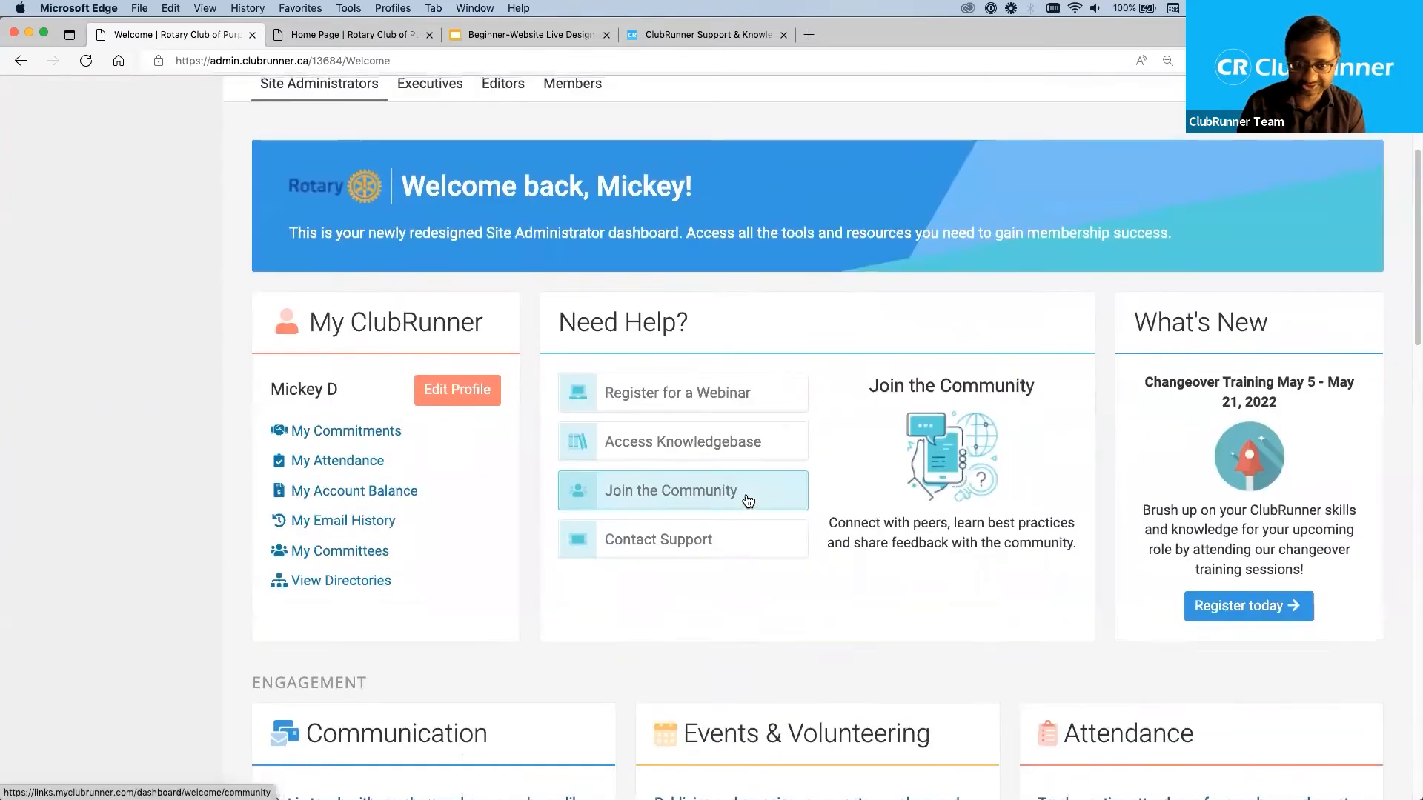
pyautogui.scroll(1, 747, 501)
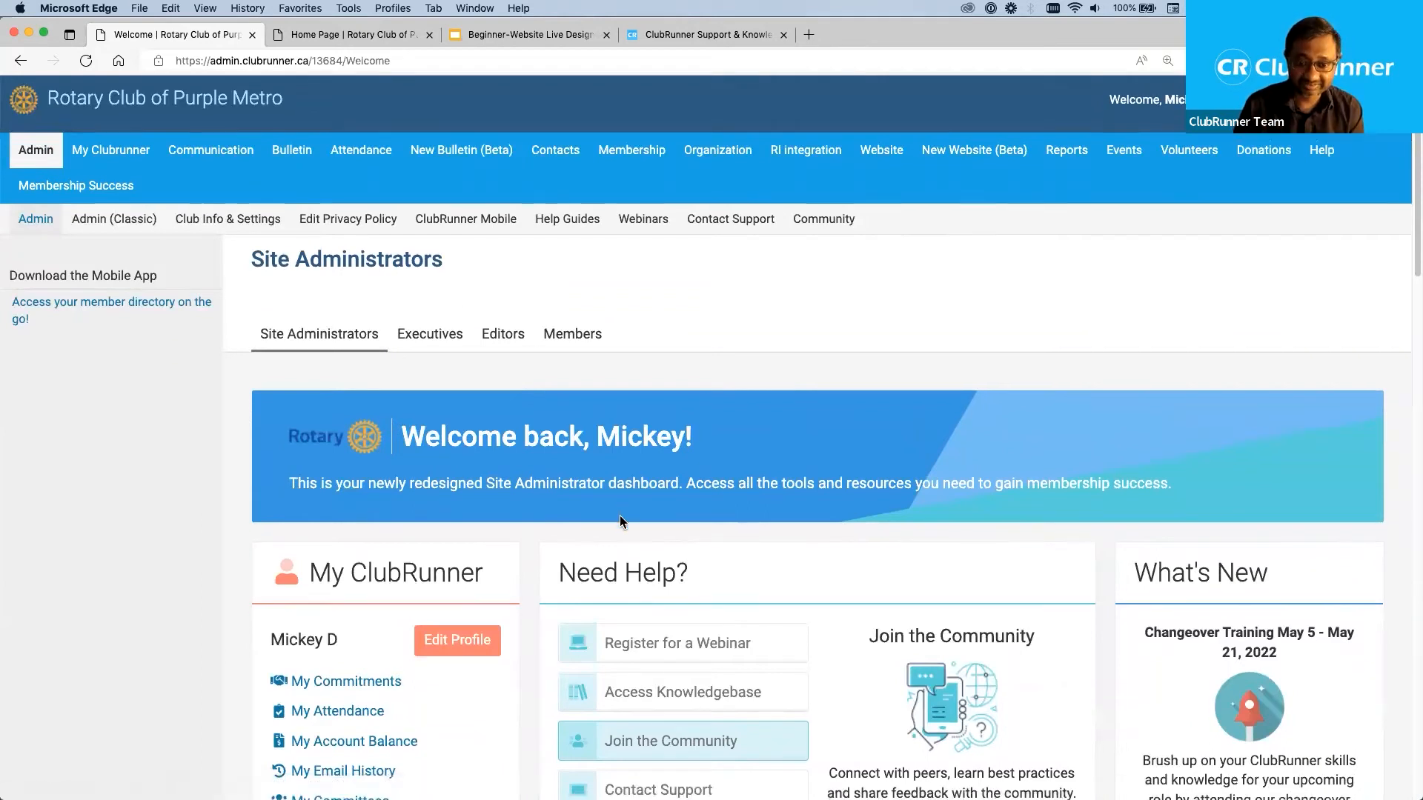
pyautogui.scroll(-5, 619, 514)
pyautogui.scroll(5, 619, 514)
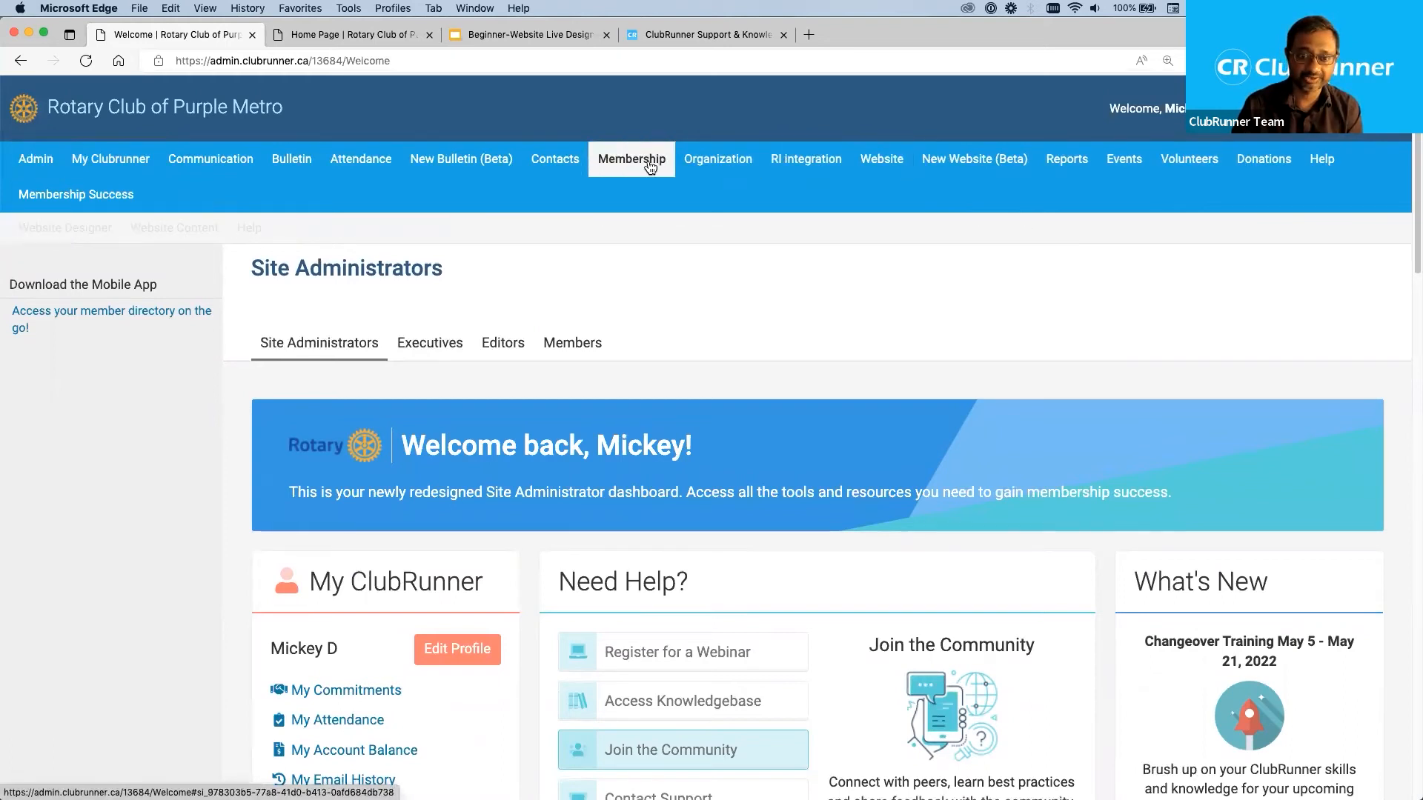
# Open the Website Designer of the existing Website module, enlarge the page and highlight the name Website Designer 3.0.
pyautogui.moveTo(531, 171)
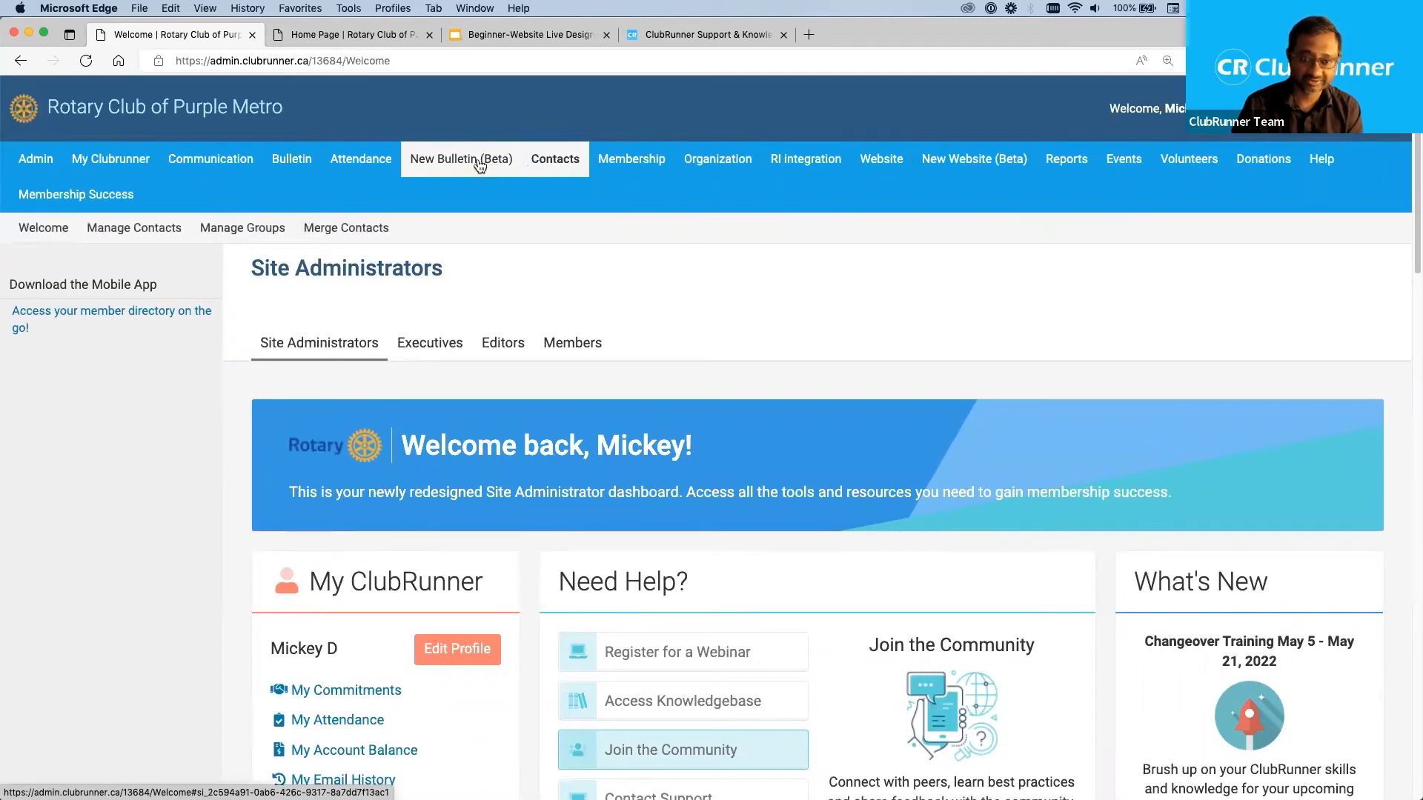
pyautogui.moveTo(480, 164)
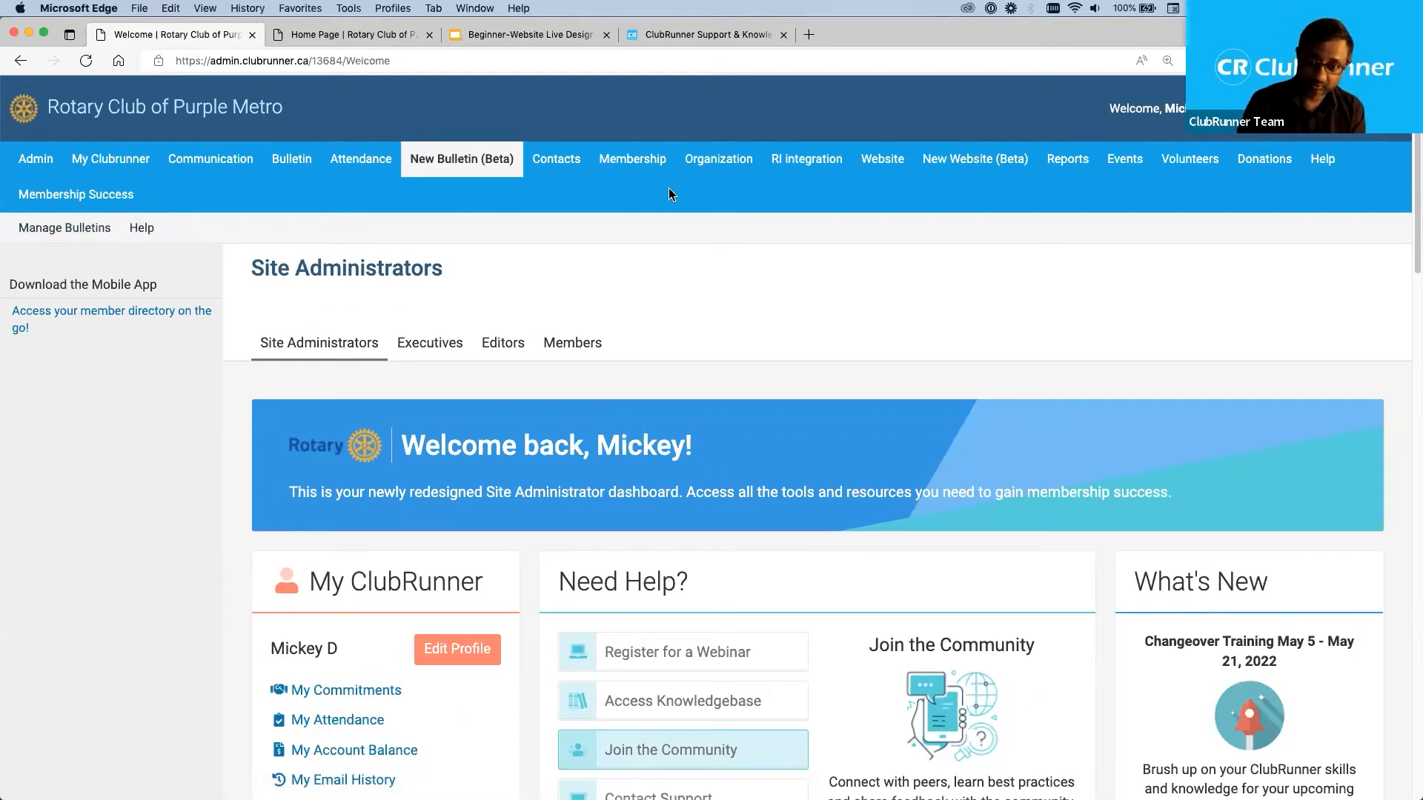
pyautogui.click(978, 163)
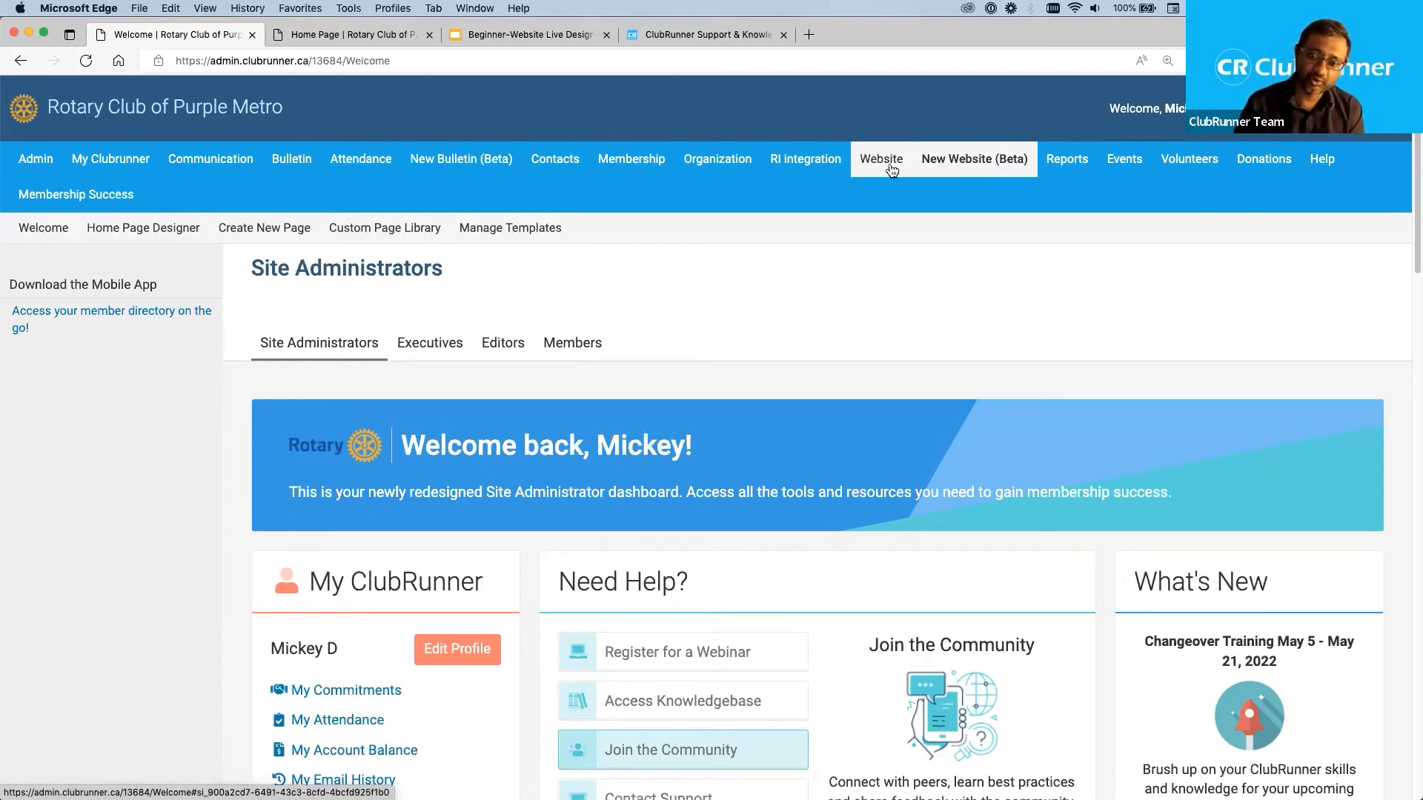
pyautogui.moveTo(889, 162)
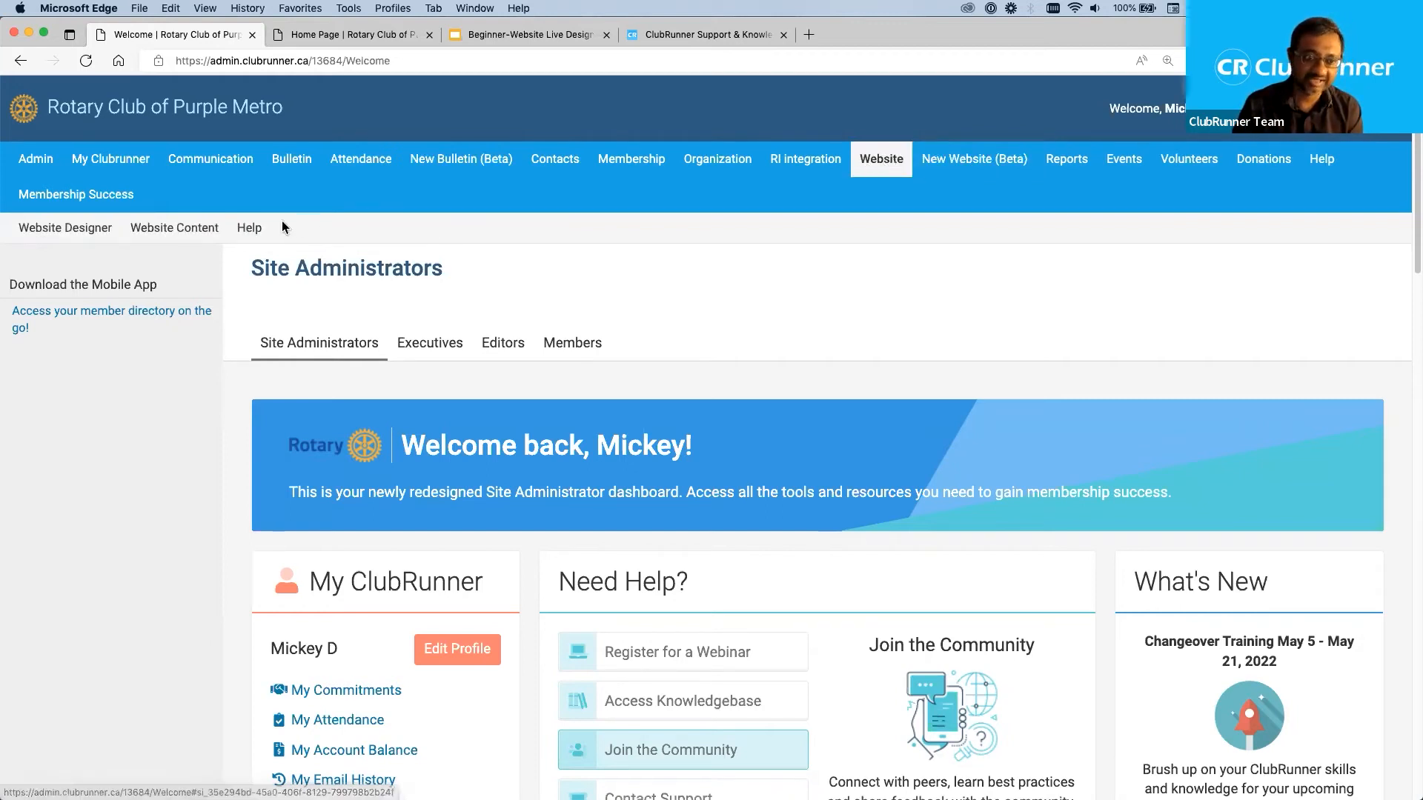
pyautogui.click(63, 228)
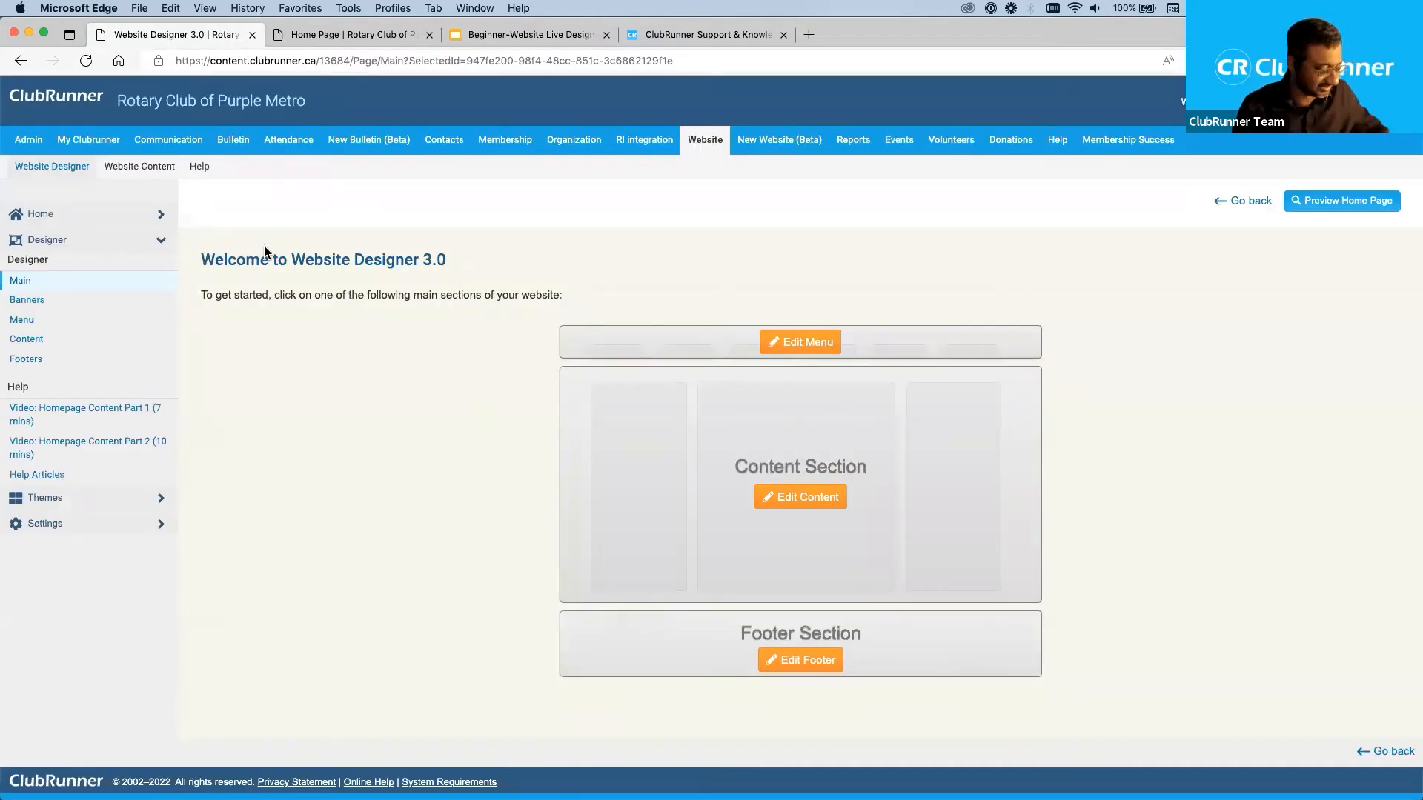
pyautogui.press('super+equal')
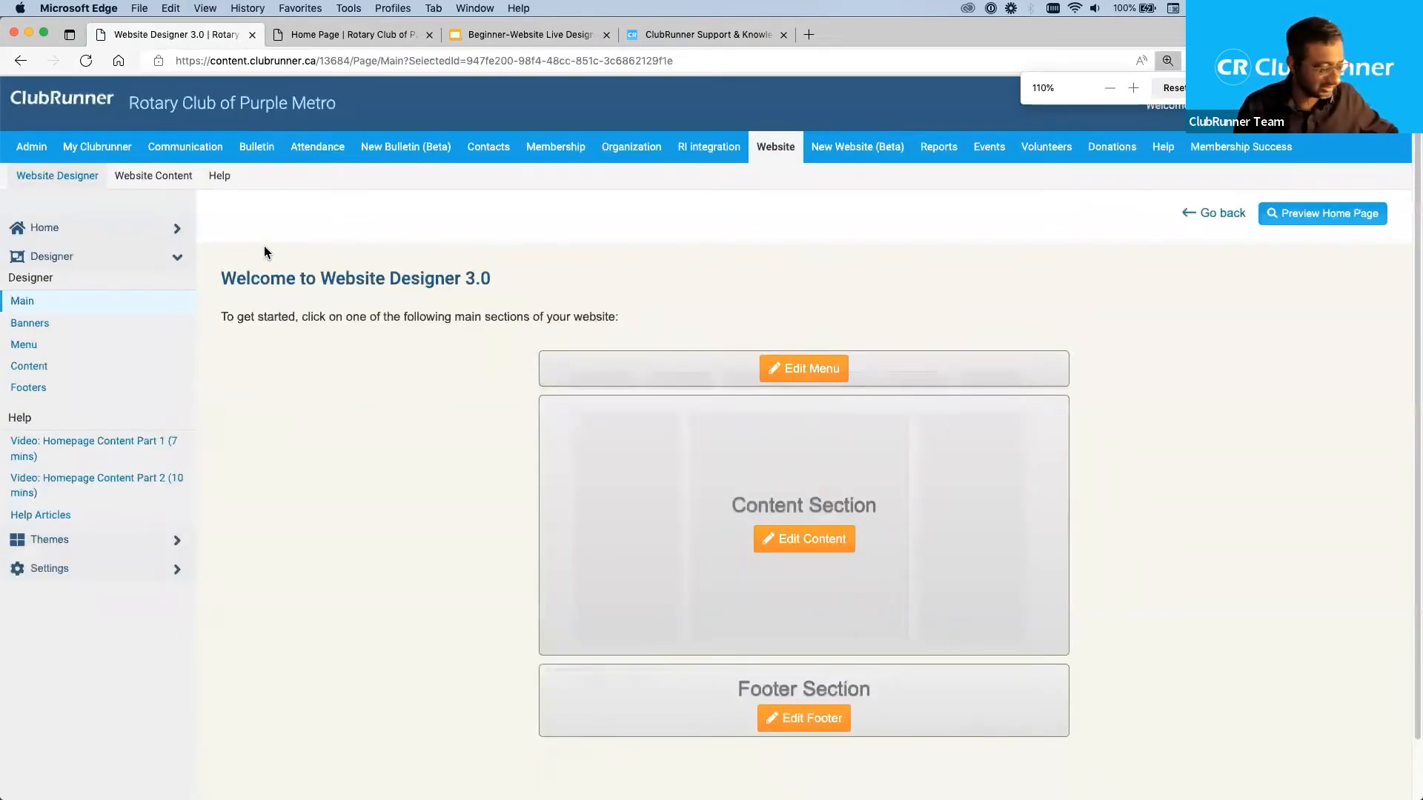
pyautogui.press('super+equal')
pyautogui.moveTo(566, 347); pyautogui.dragTo(364, 346)
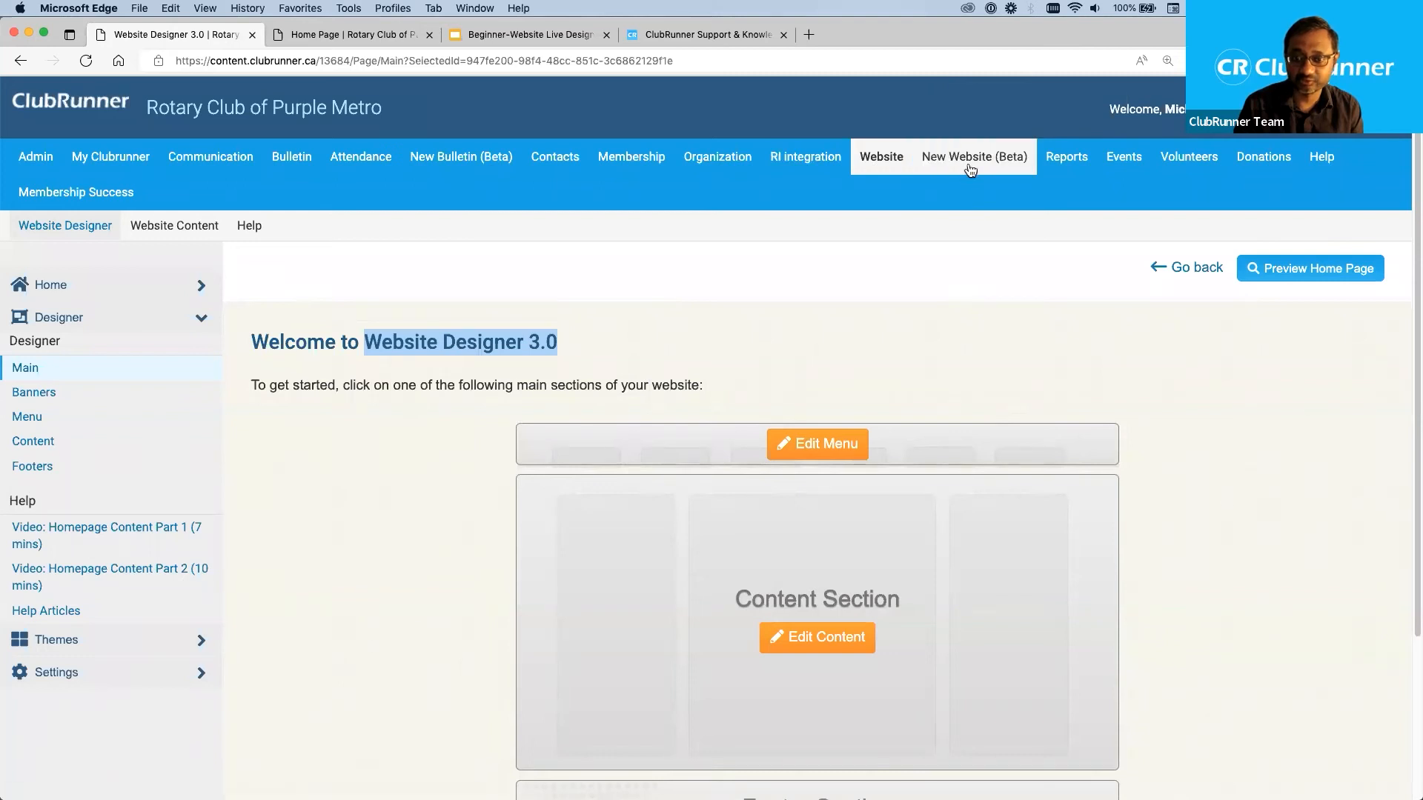
# Open the Home Page Designer of the New Website (Beta) module and check the name of the page being designed.
pyautogui.moveTo(970, 168)
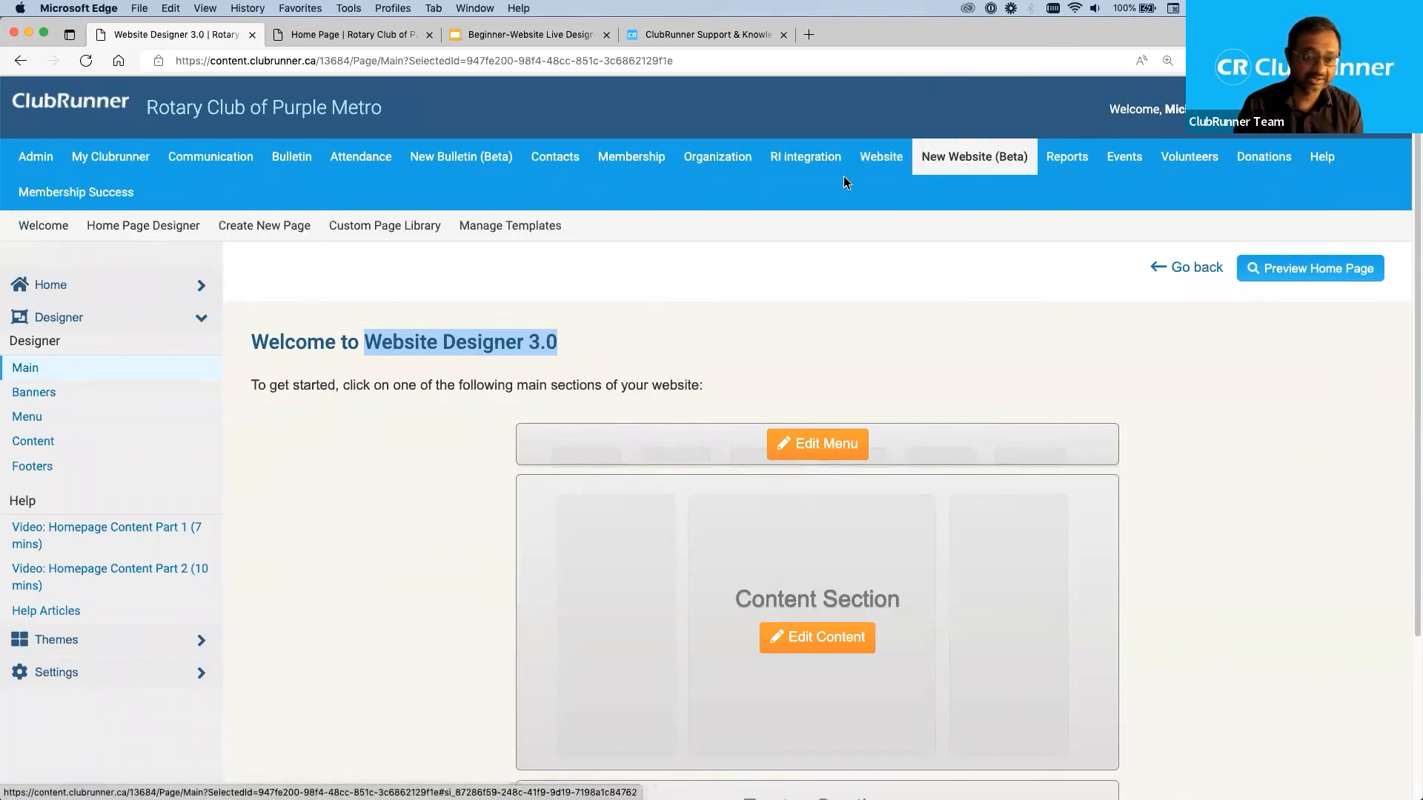
pyautogui.click(150, 230)
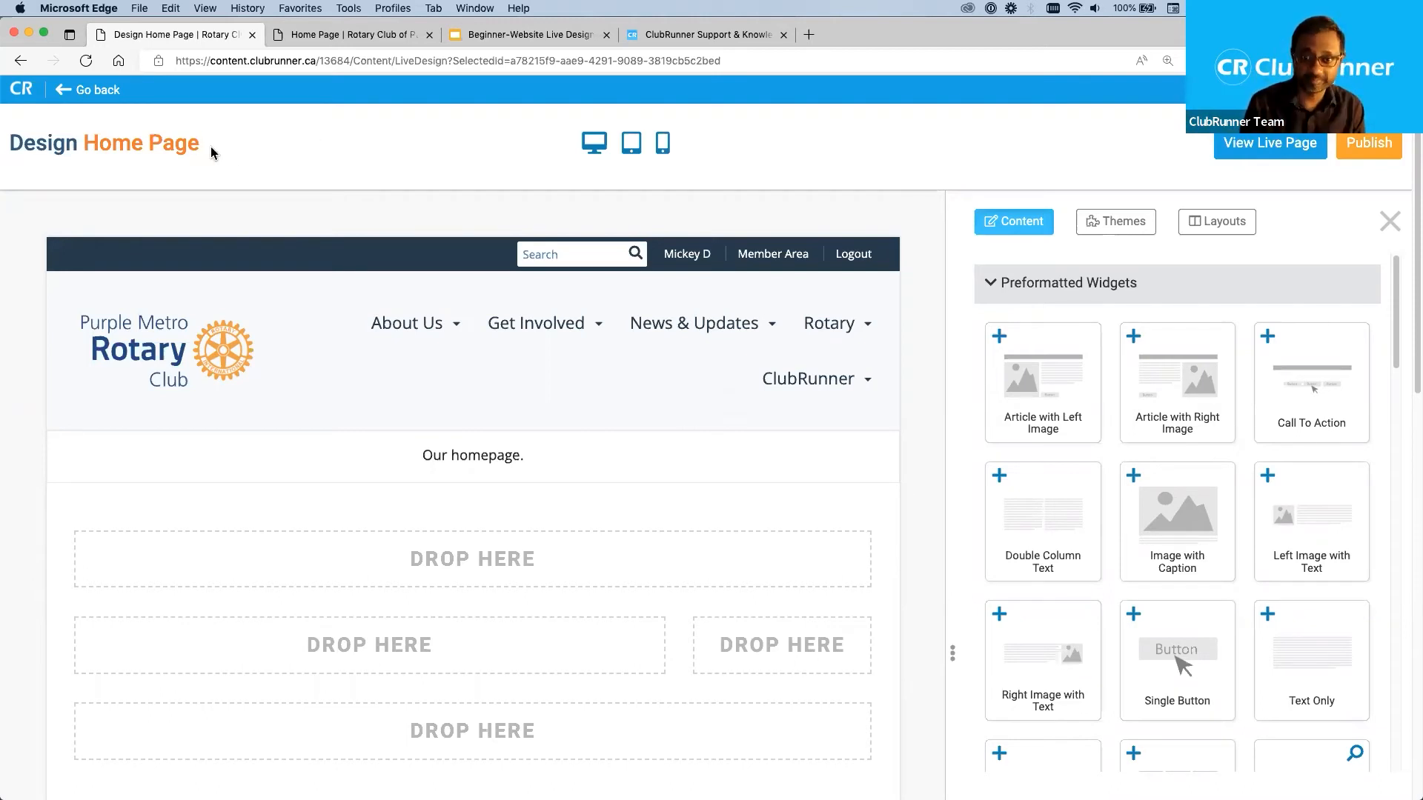
pyautogui.moveTo(206, 144); pyautogui.dragTo(85, 141)
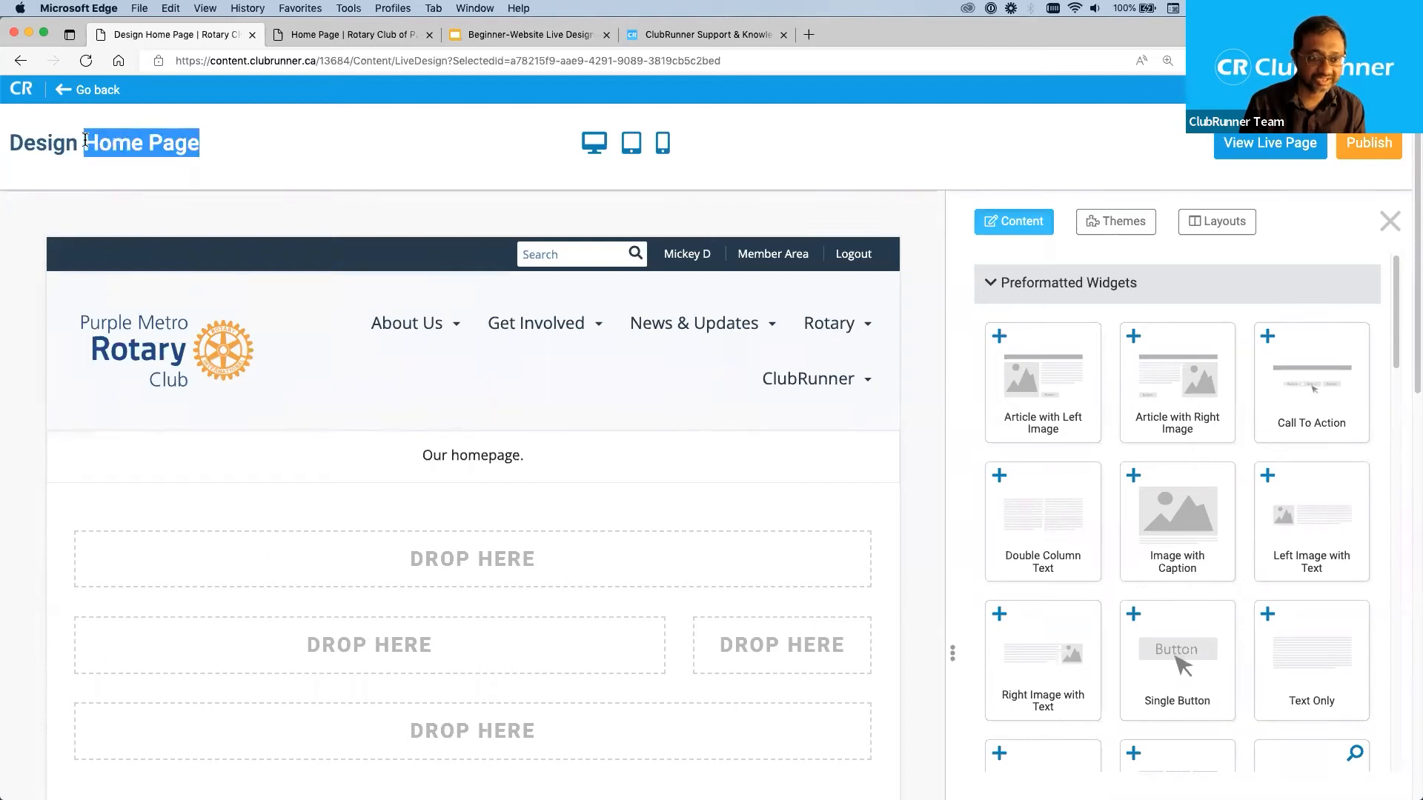
pyautogui.click(323, 144)
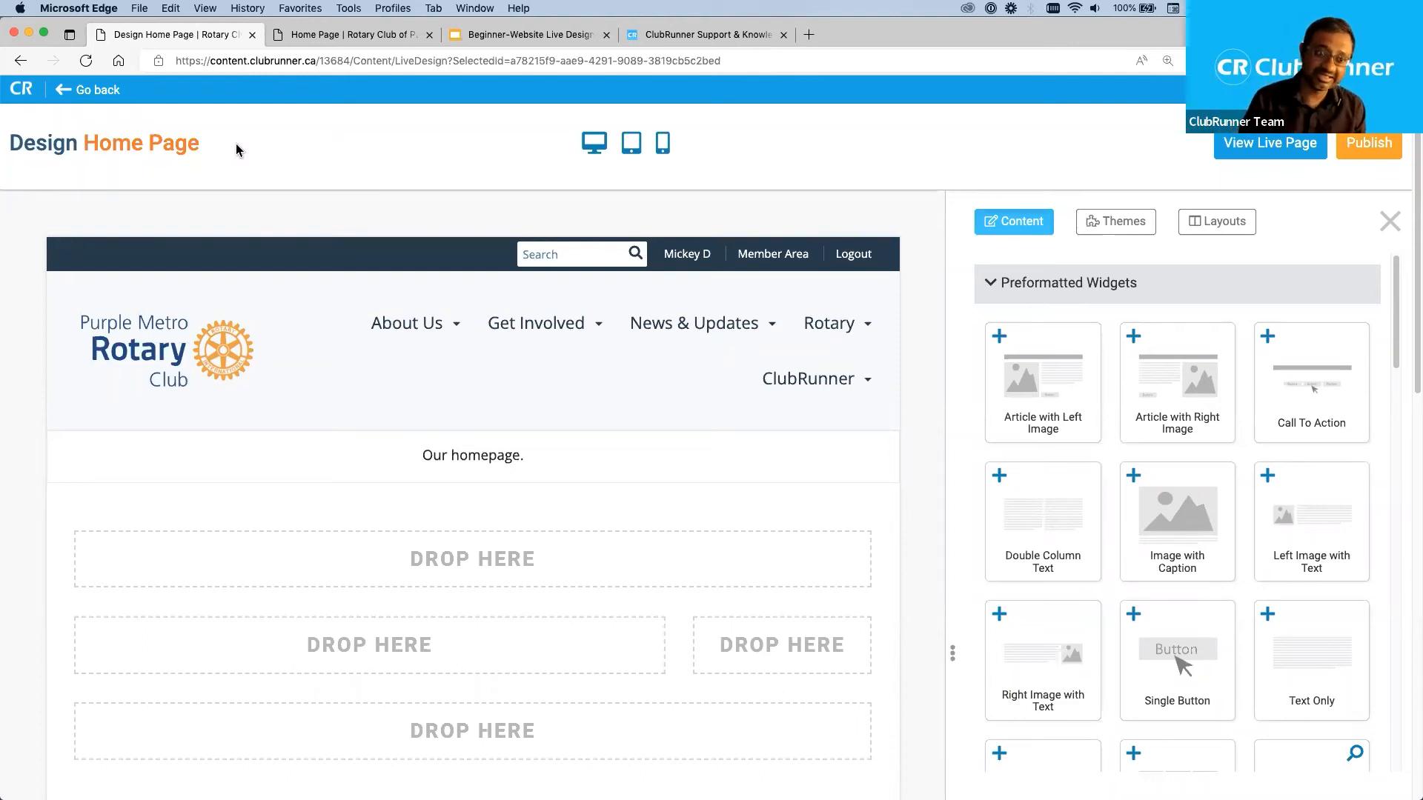
pyautogui.moveTo(201, 143); pyautogui.dragTo(82, 143)
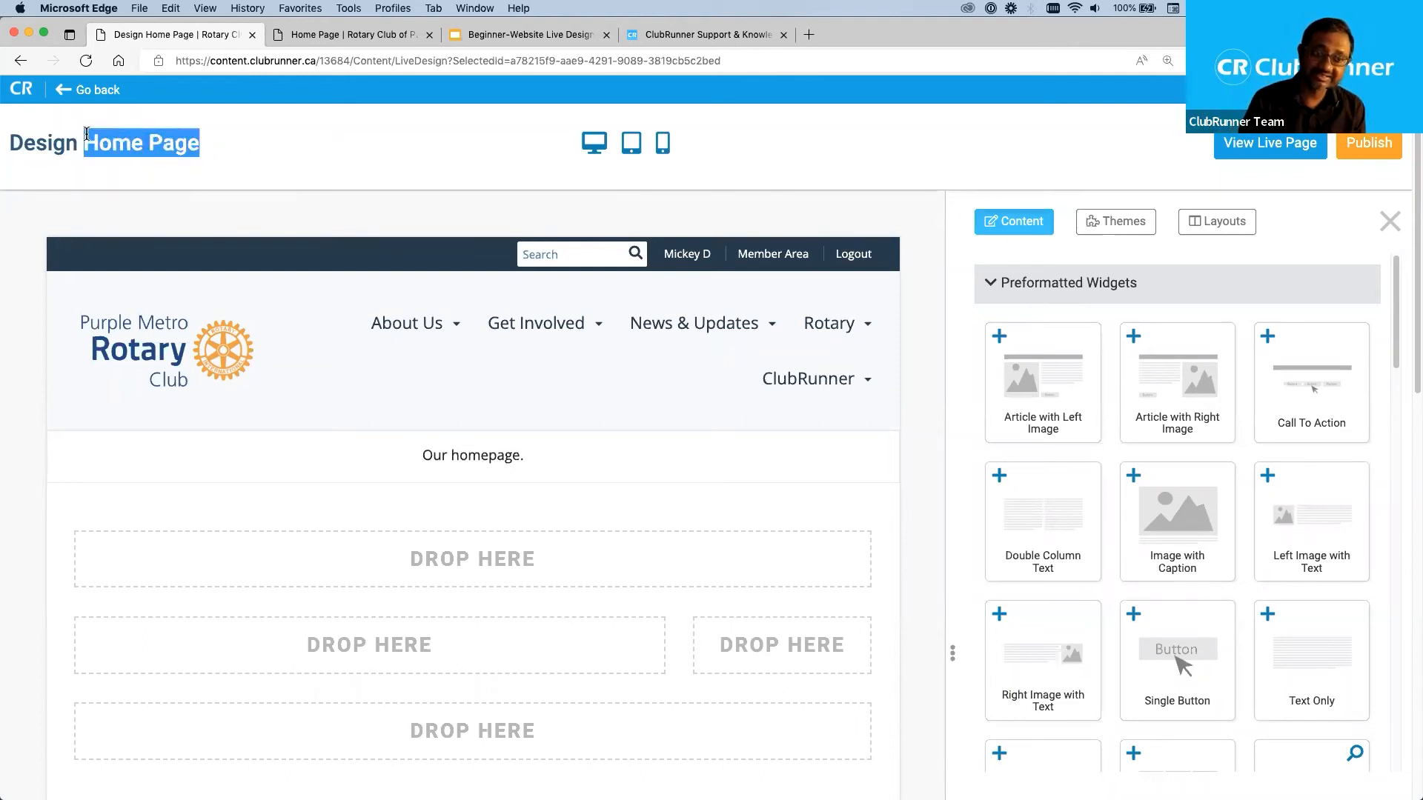
pyautogui.click(301, 163)
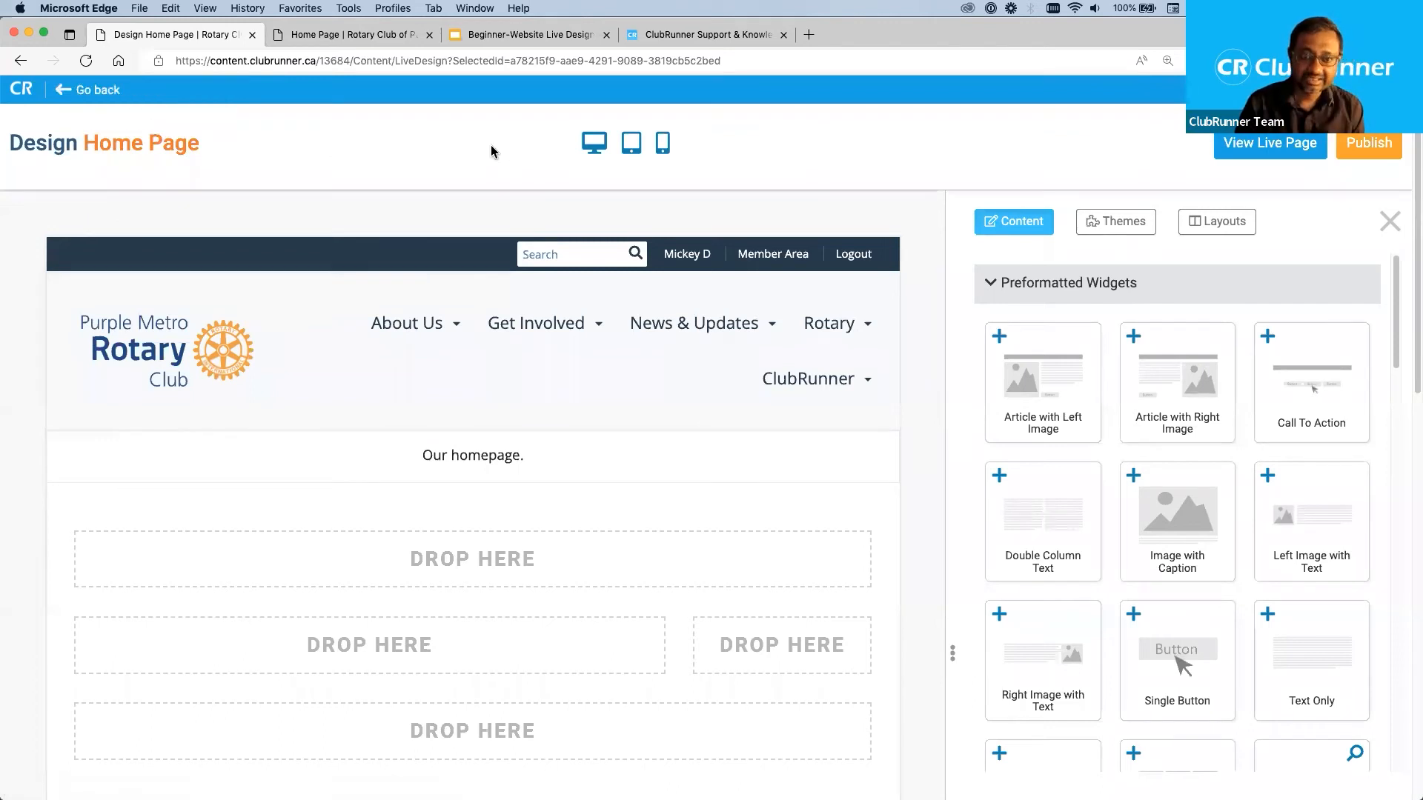
# Preview the home page in the mobile view and look over its layout on the phone screen.
pyautogui.click(663, 149)
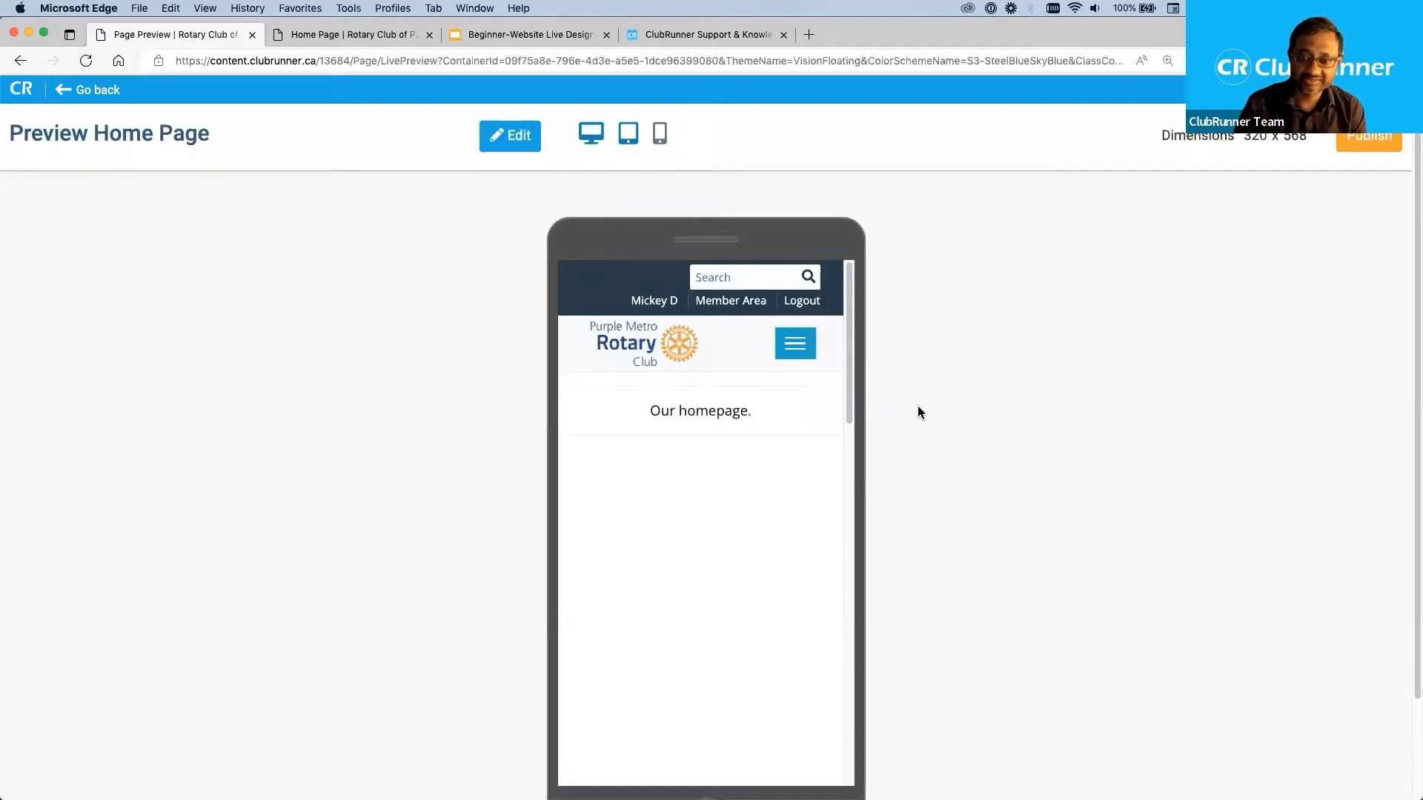
pyautogui.scroll(-2, 930, 419)
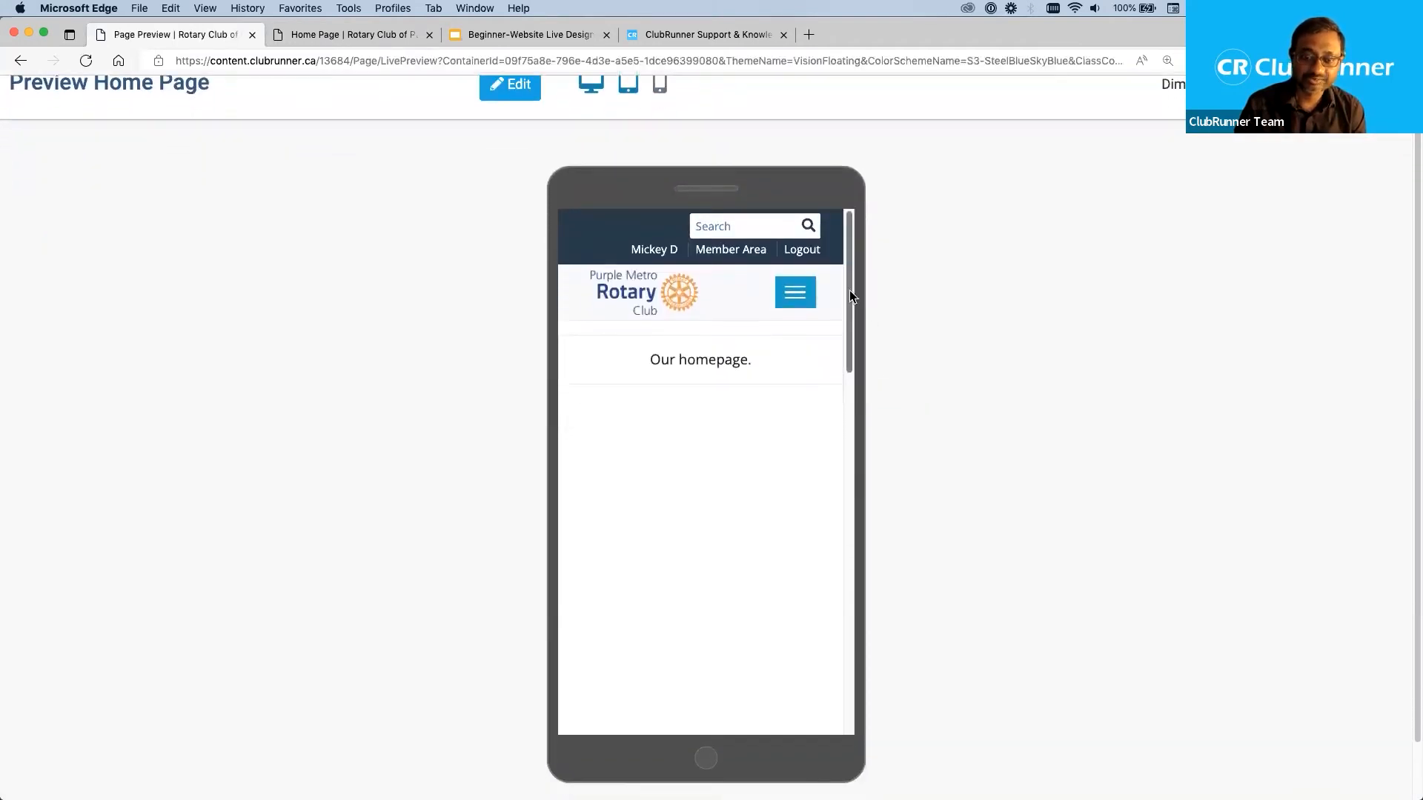
pyautogui.moveTo(850, 291); pyautogui.dragTo(883, 288)
pyautogui.scroll(1, 940, 346)
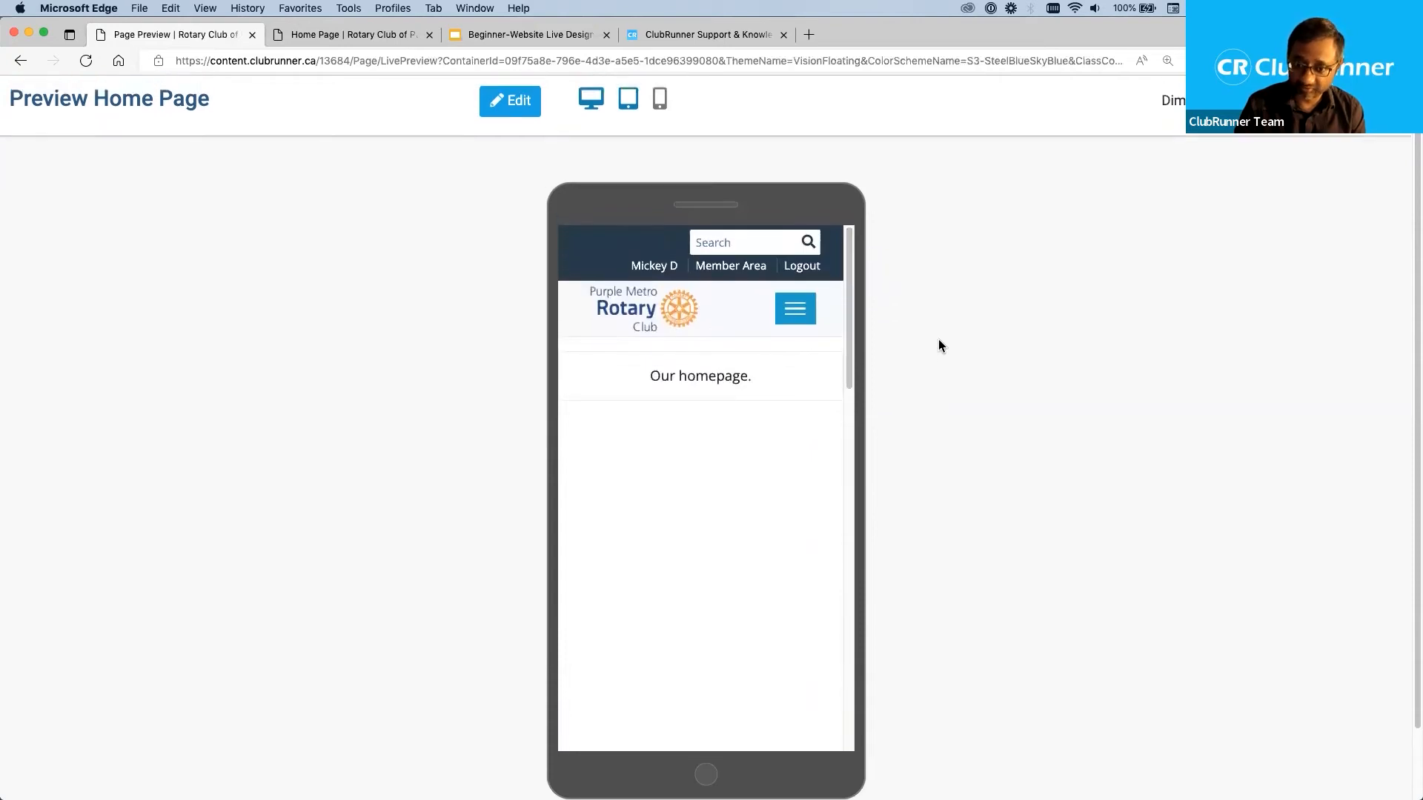
# Open the home page in the Live Designer, view the current live page, and close it again.
pyautogui.scroll(2, 939, 345)
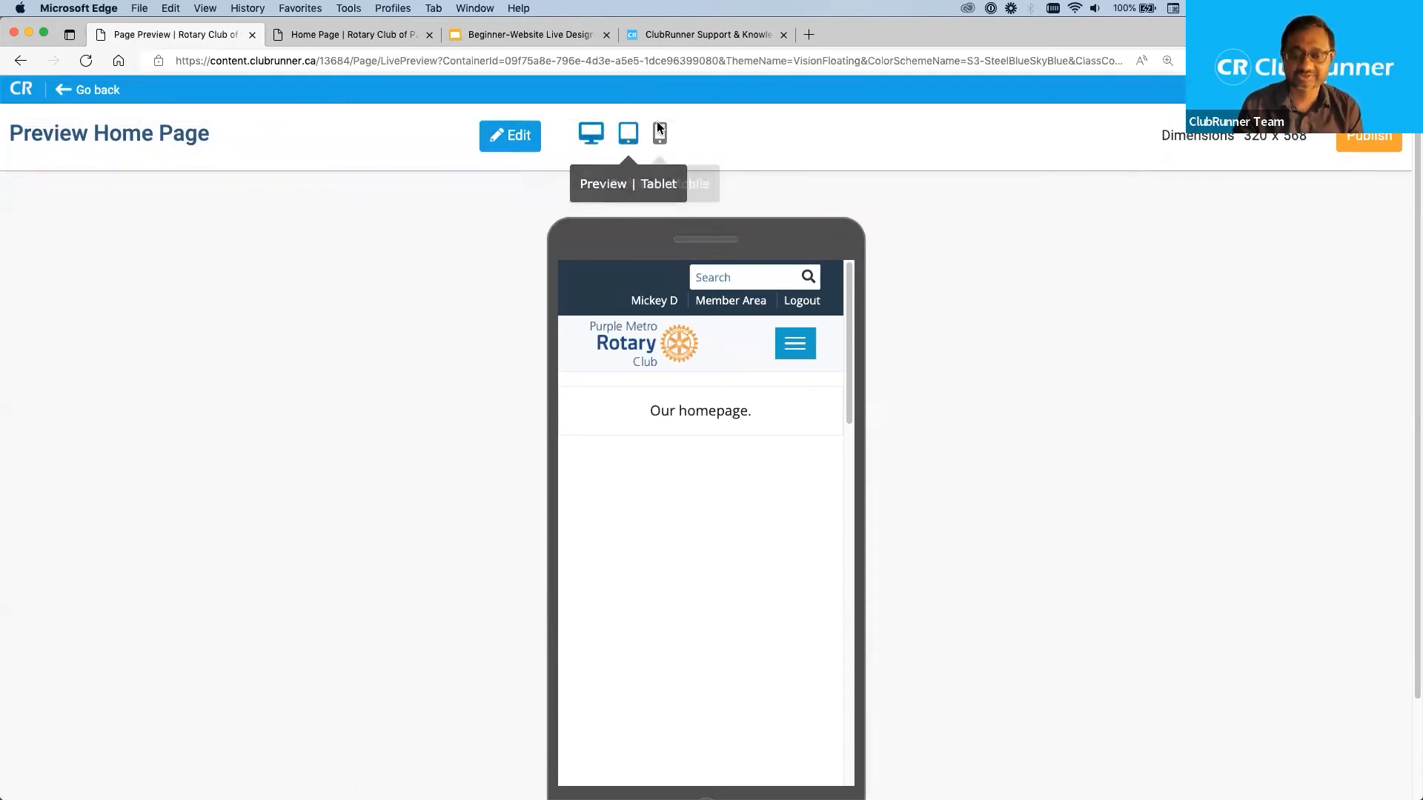
pyautogui.click(513, 135)
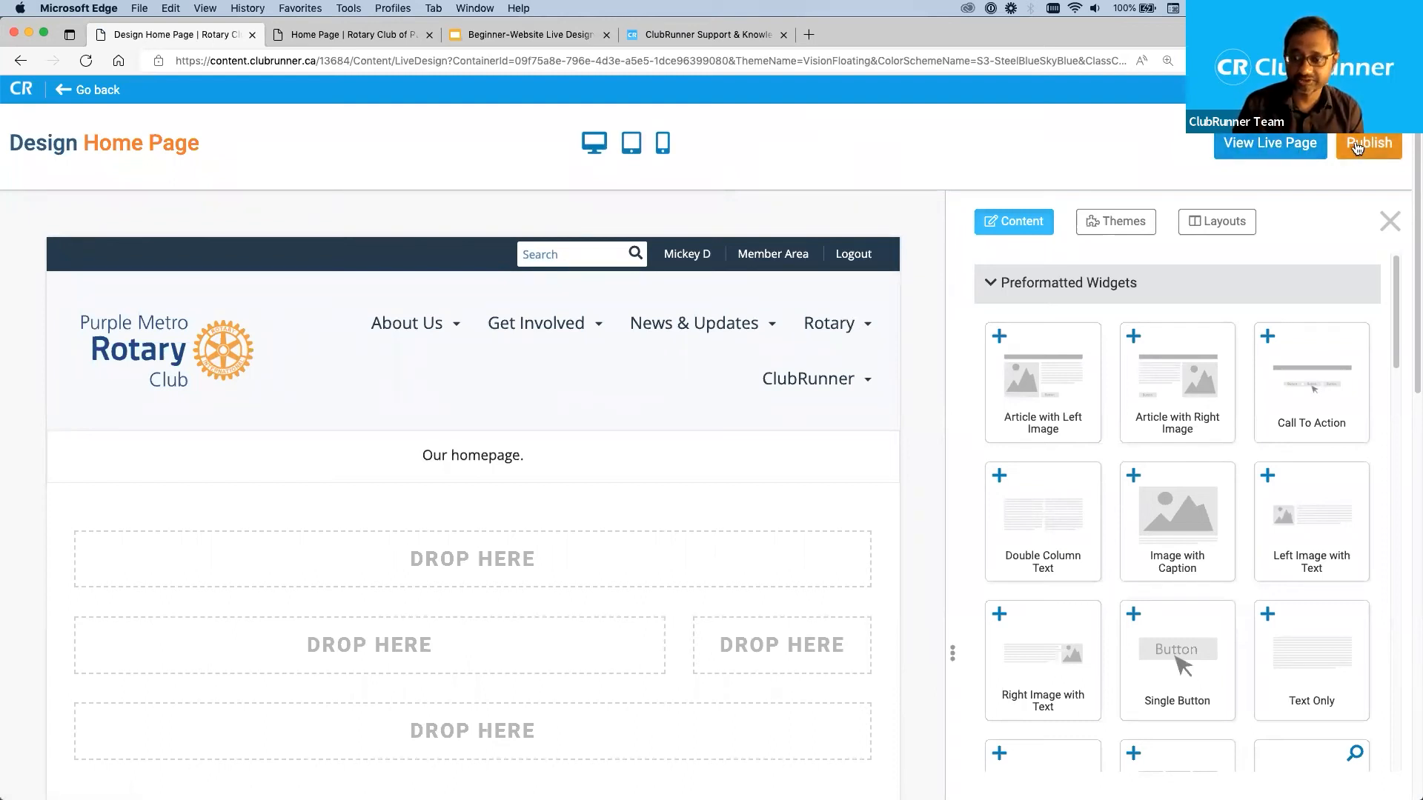
pyautogui.click(1260, 144)
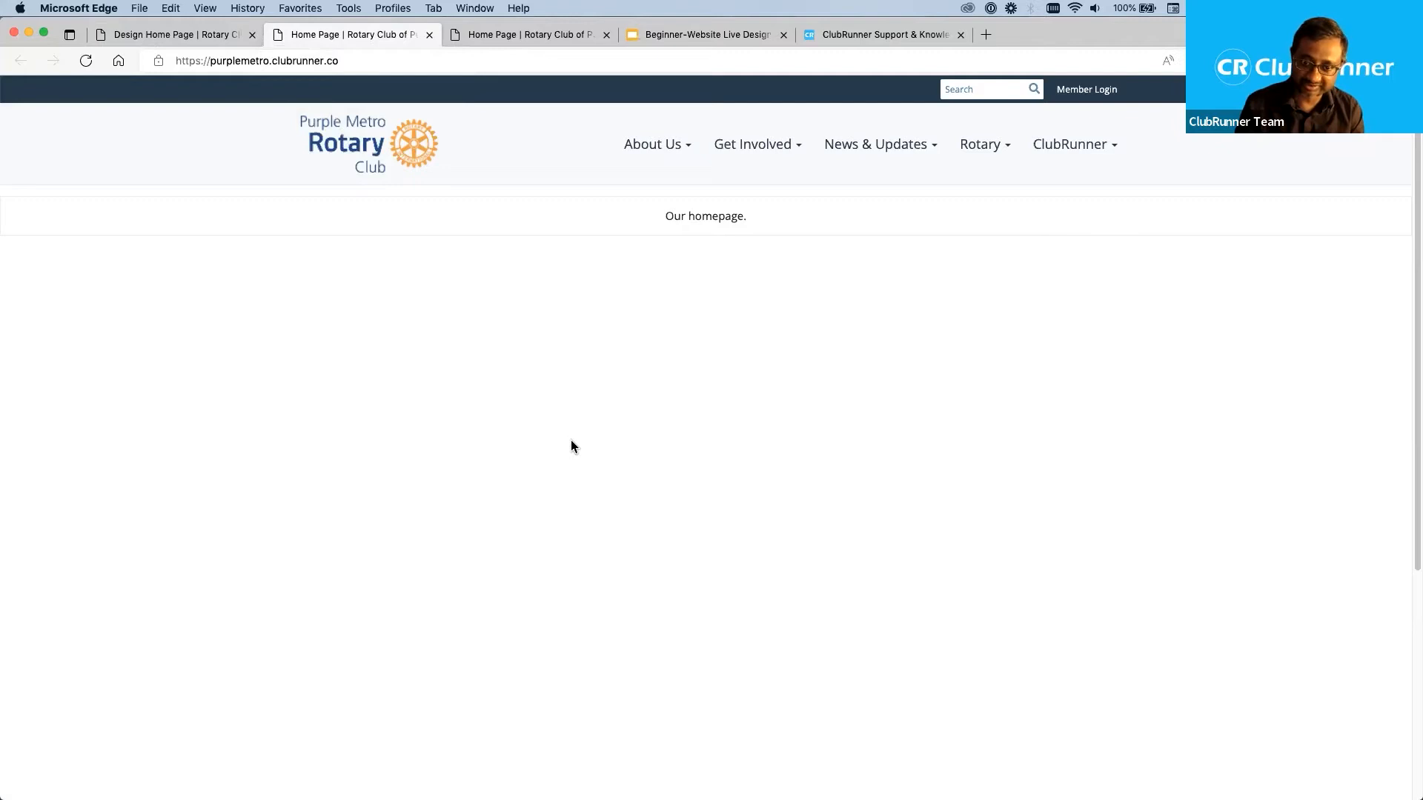
pyautogui.scroll(-4, 570, 439)
pyautogui.scroll(4, 570, 439)
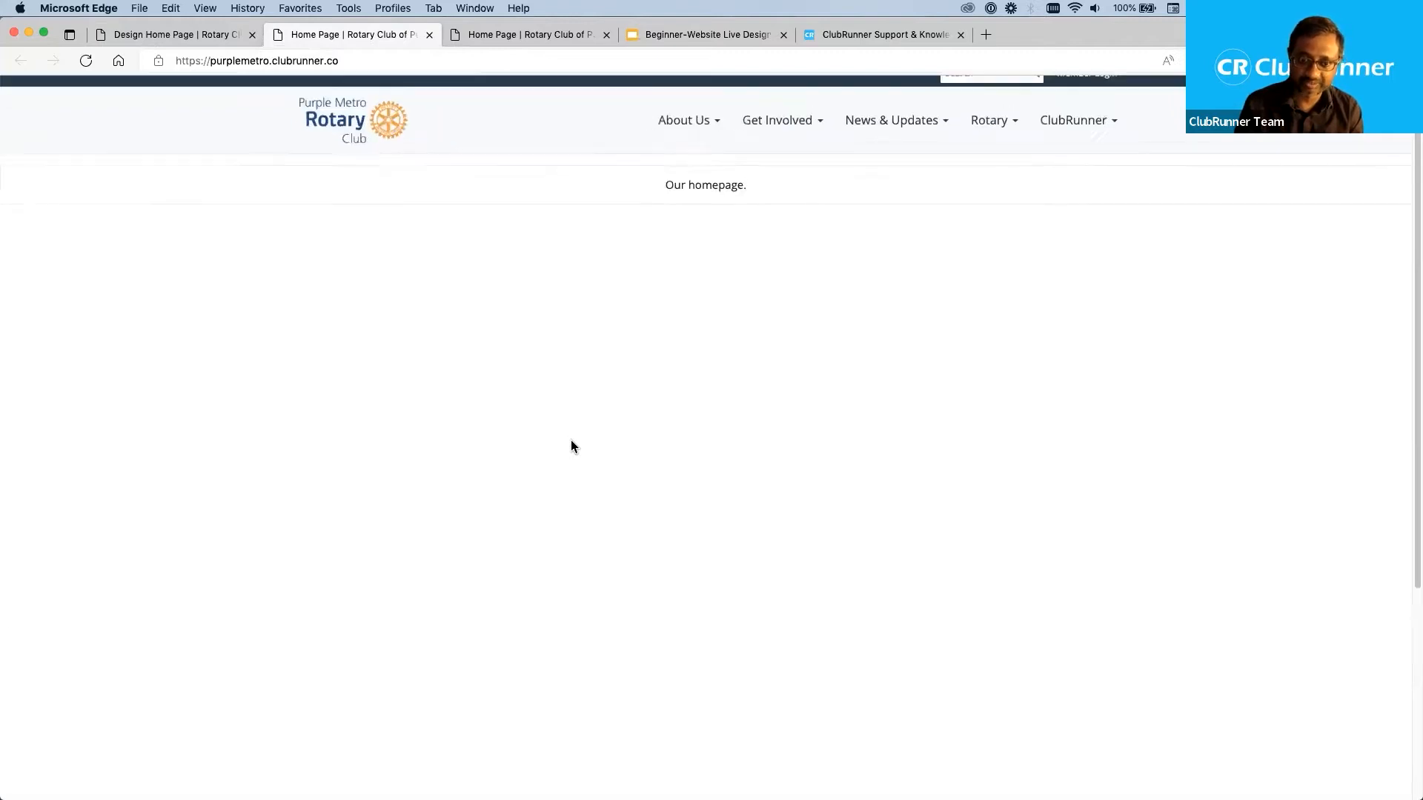
pyautogui.click(429, 35)
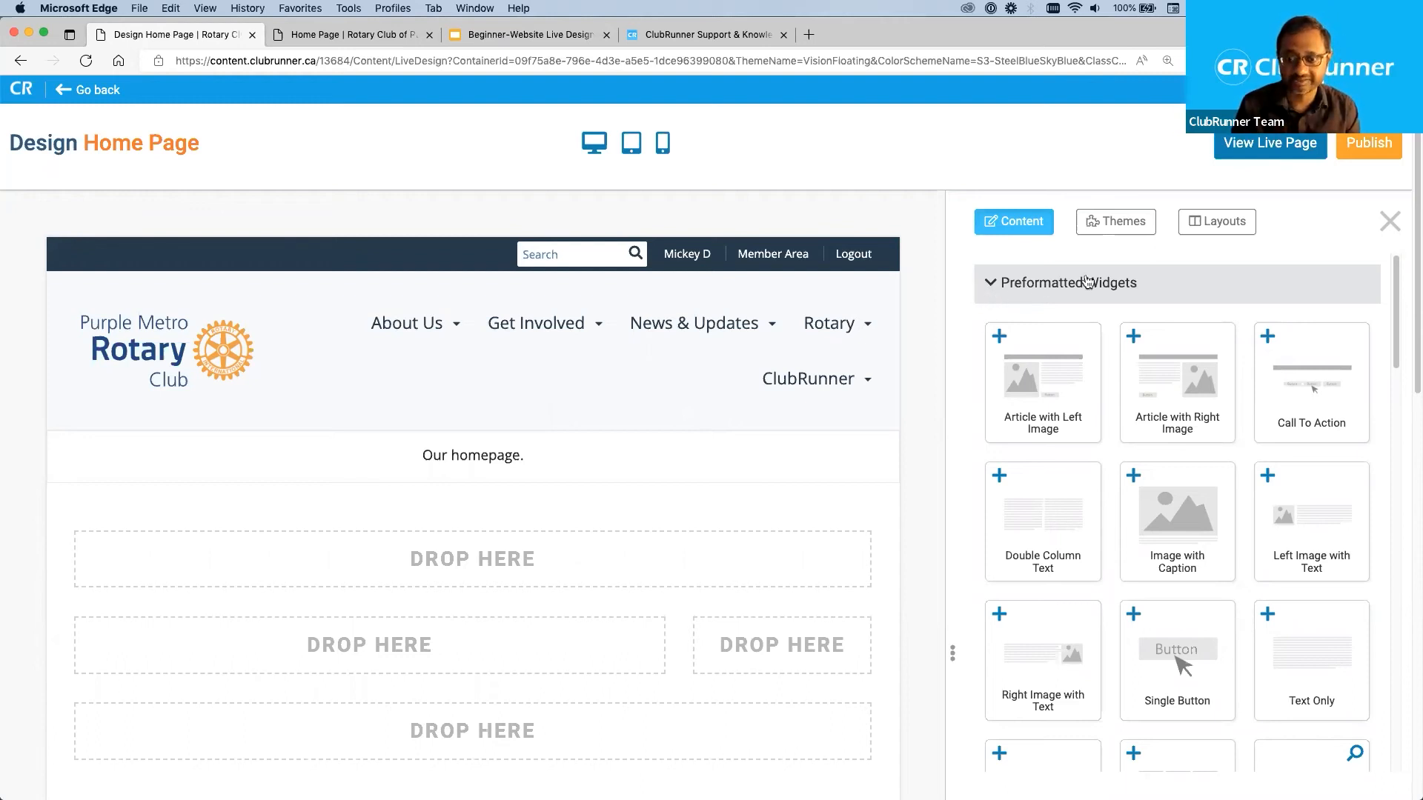
# Collapse the Preformatted Widgets group and look through the themes available for the home page.
pyautogui.click(991, 289)
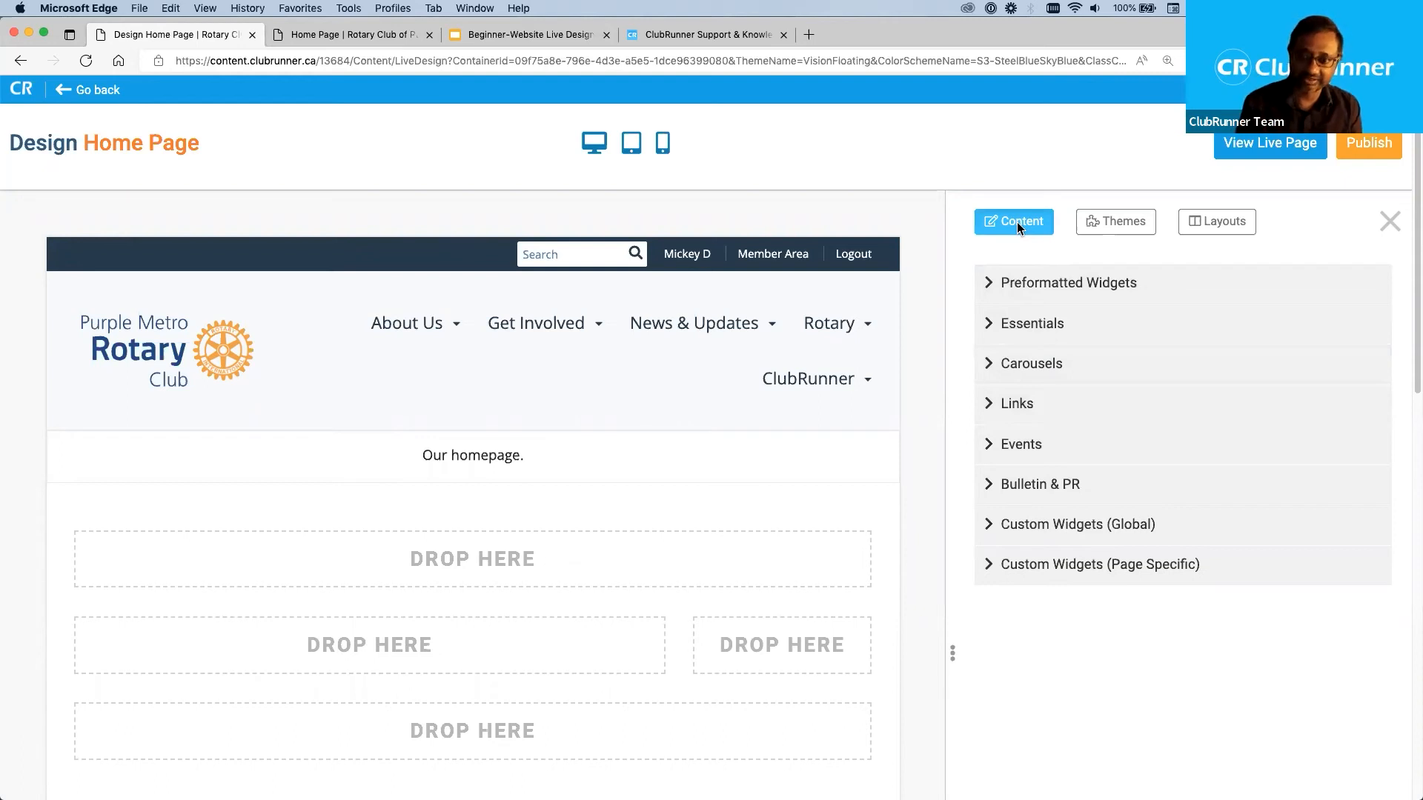
pyautogui.click(1138, 229)
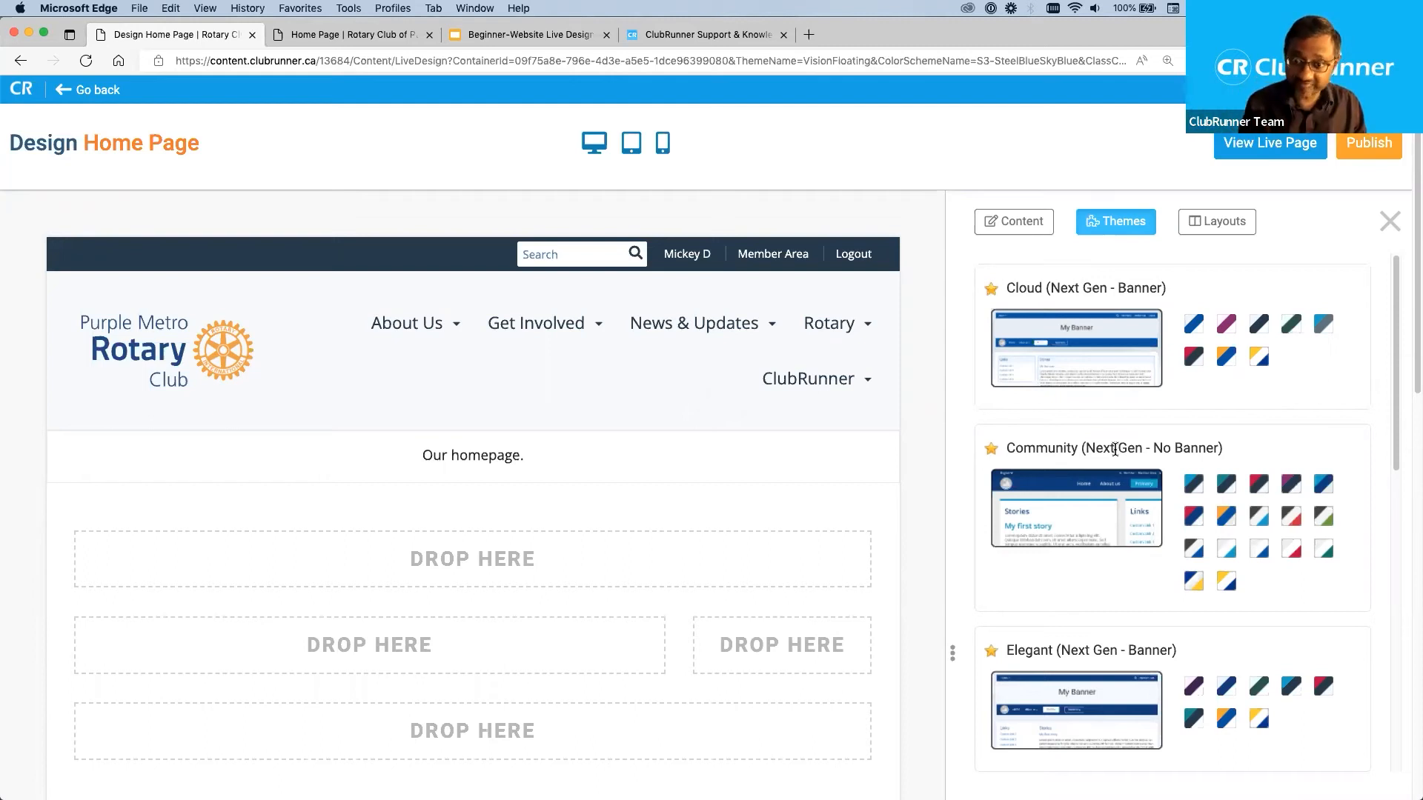
pyautogui.scroll(-5, 1204, 445)
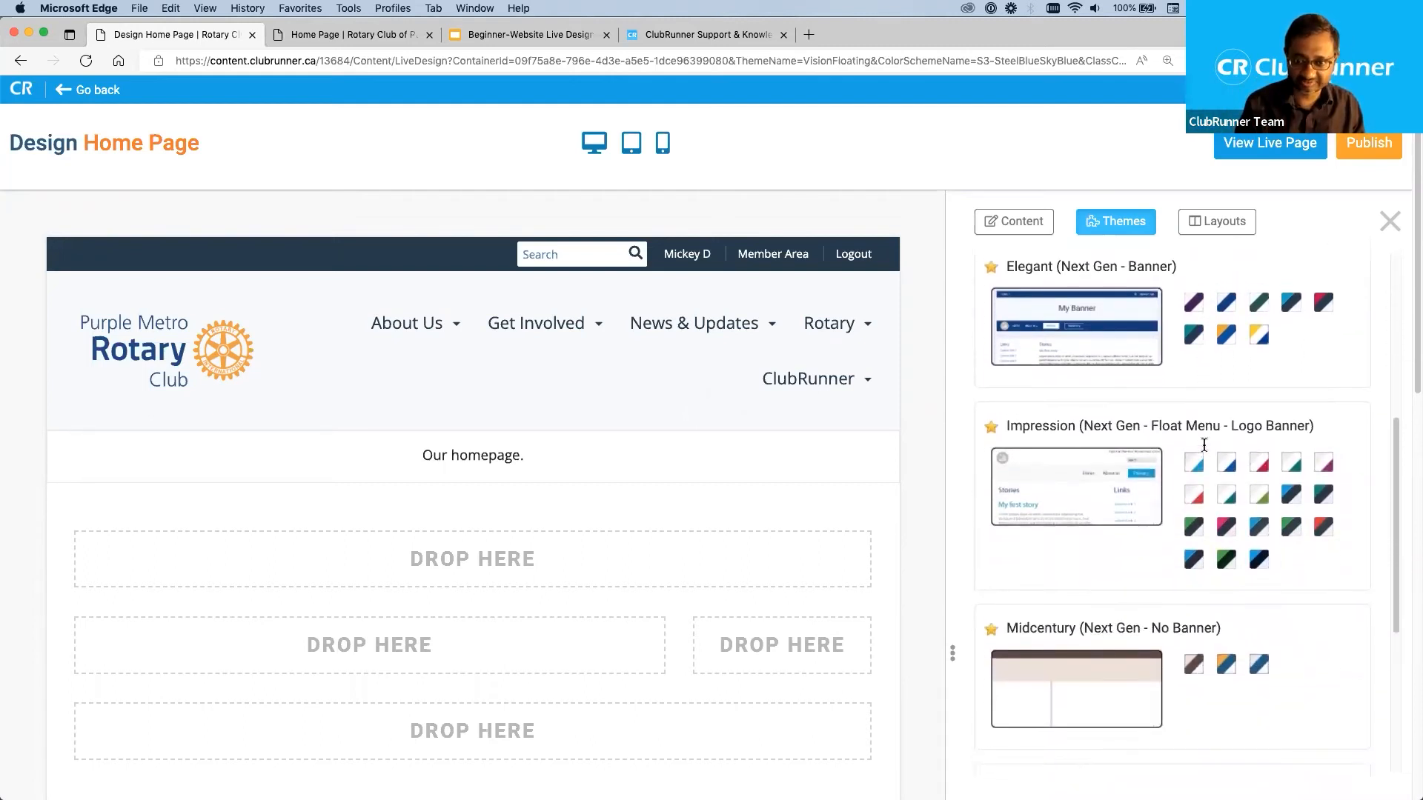
pyautogui.scroll(5, 1204, 444)
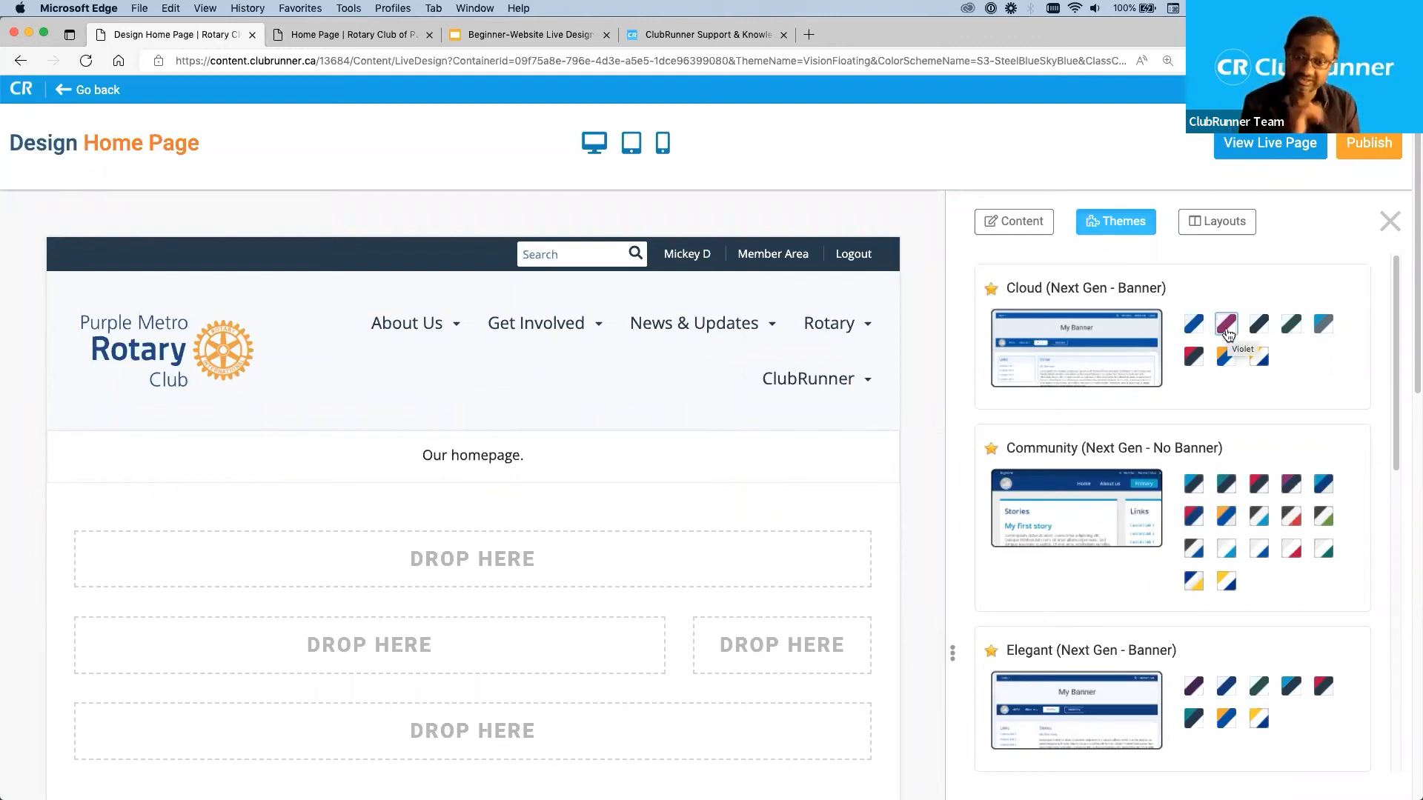
# Try the Cloud (Next Gen - Banner) theme on the home page and switch it to the Violet color scheme.
pyautogui.click(1068, 346)
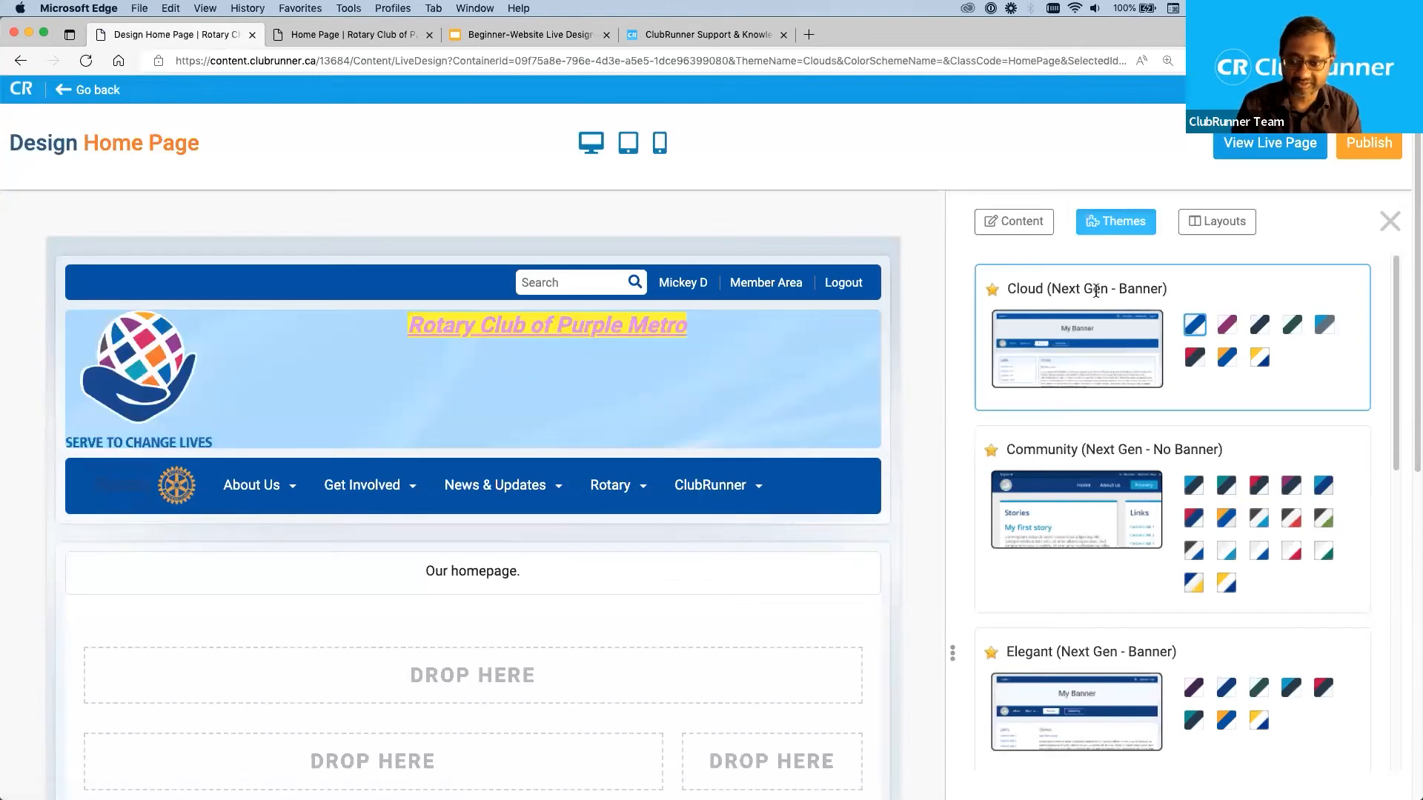
pyautogui.doubleClick(1028, 289)
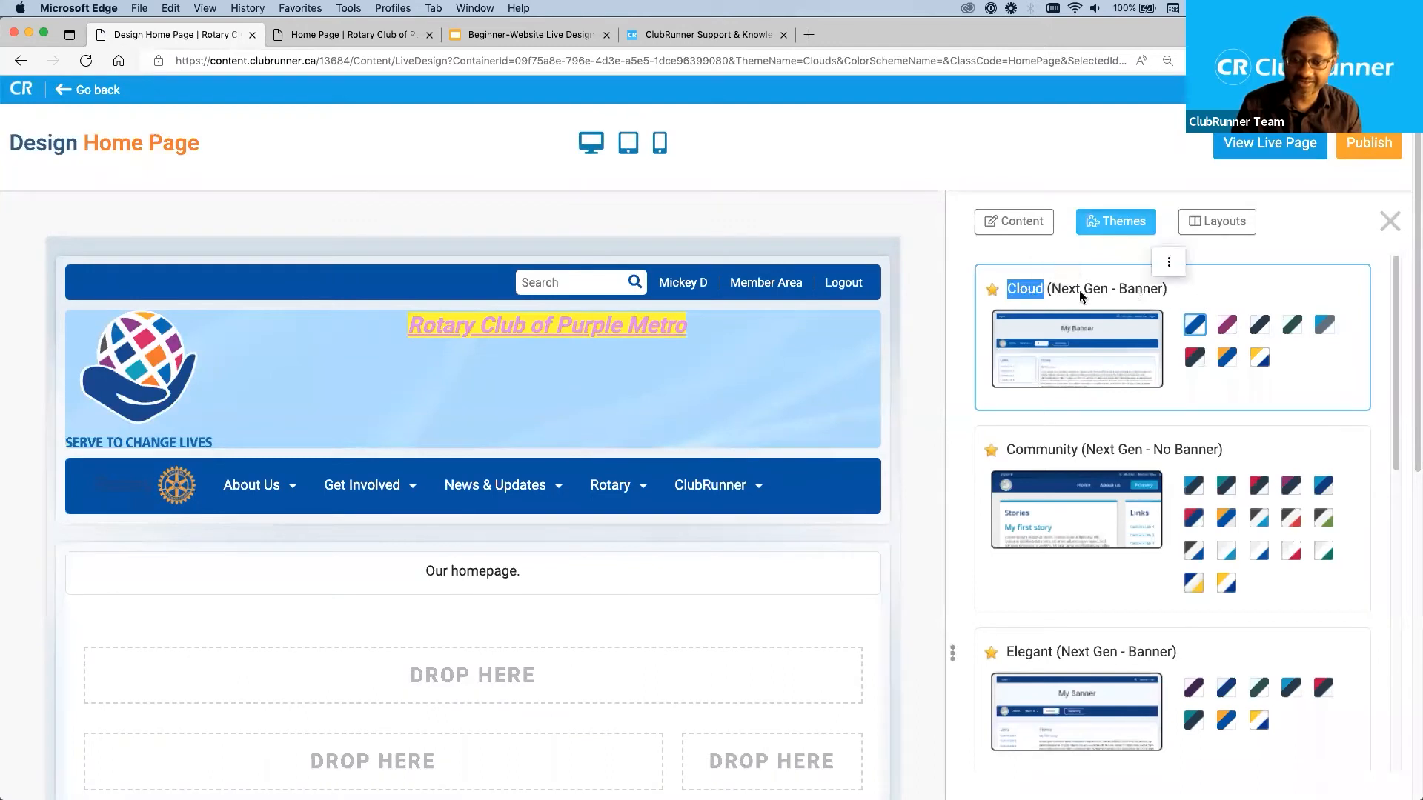
pyautogui.click(935, 346)
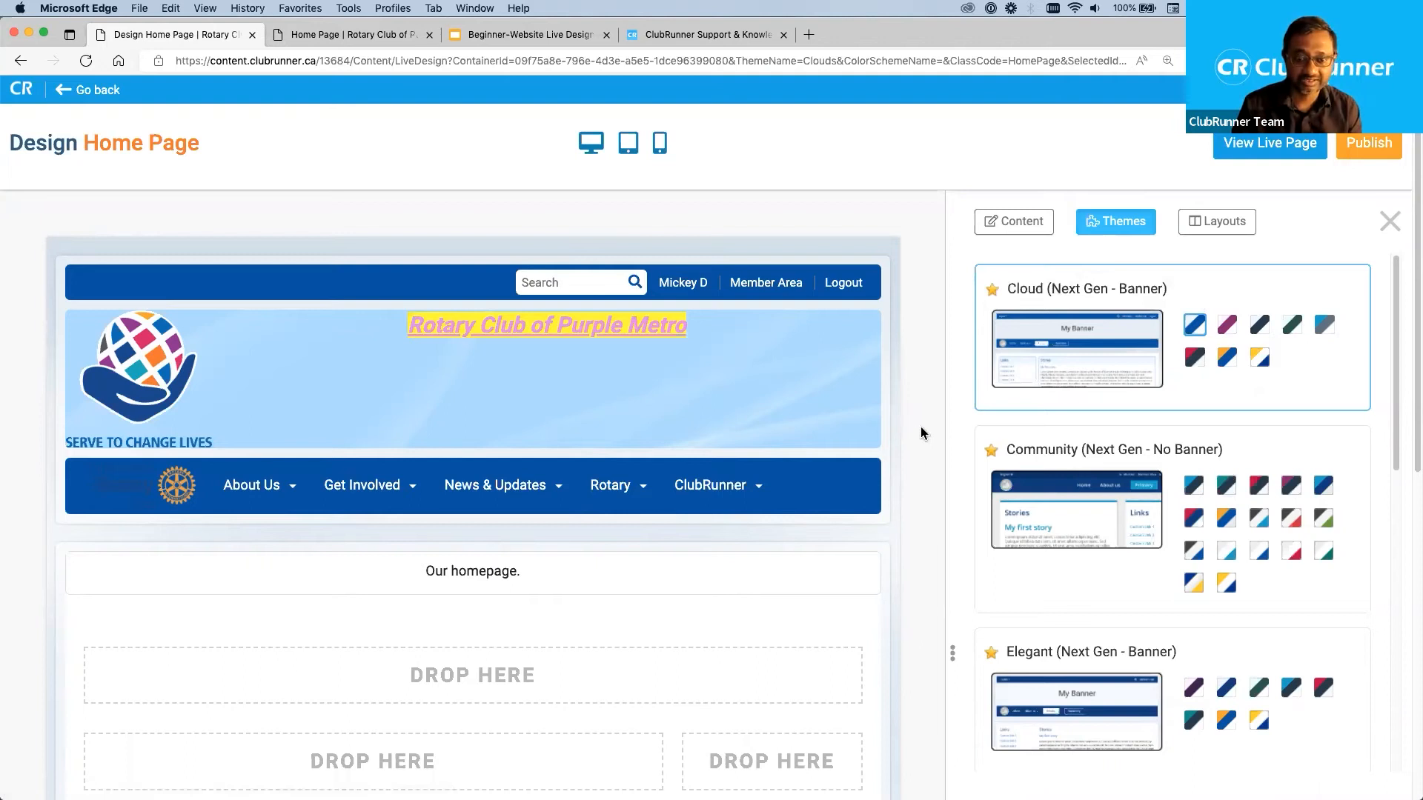
pyautogui.scroll(-2, 920, 426)
pyautogui.scroll(2, 921, 426)
pyautogui.scroll(-1, 919, 454)
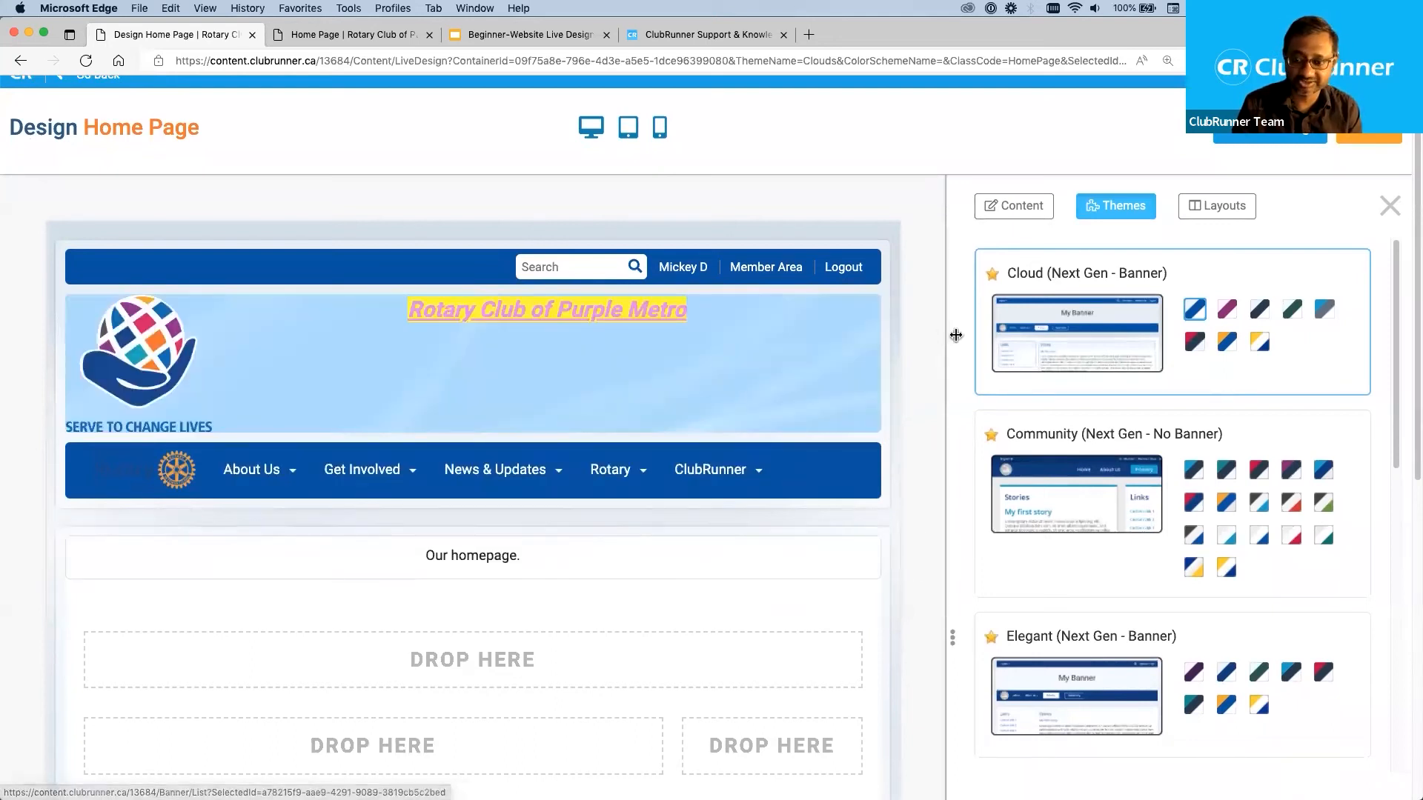
pyautogui.click(1227, 310)
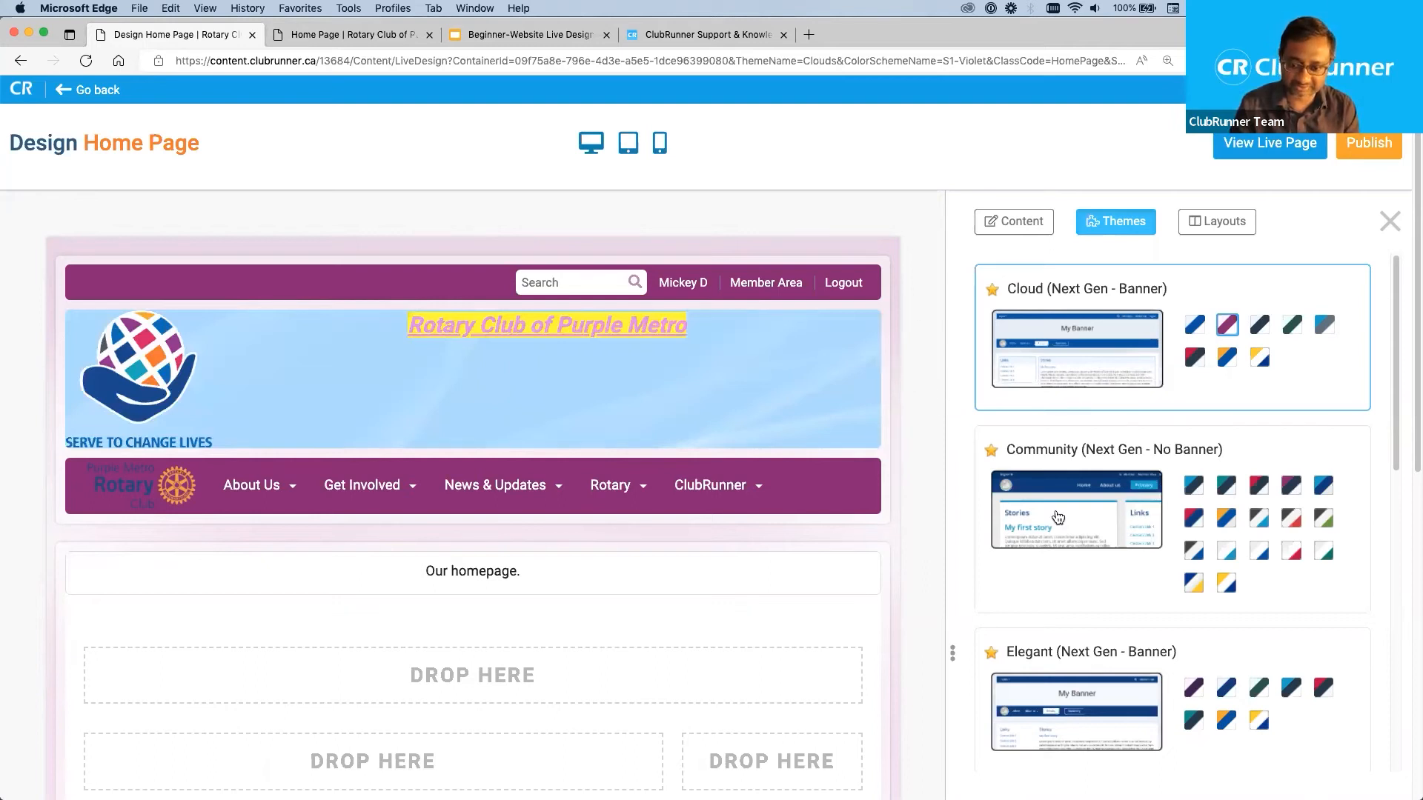
# Apply the Midcentury (Next Gen - No Banner) theme with the Navy Gold Palette to the home page.
pyautogui.scroll(-5, 1058, 517)
pyautogui.scroll(-6, 1058, 517)
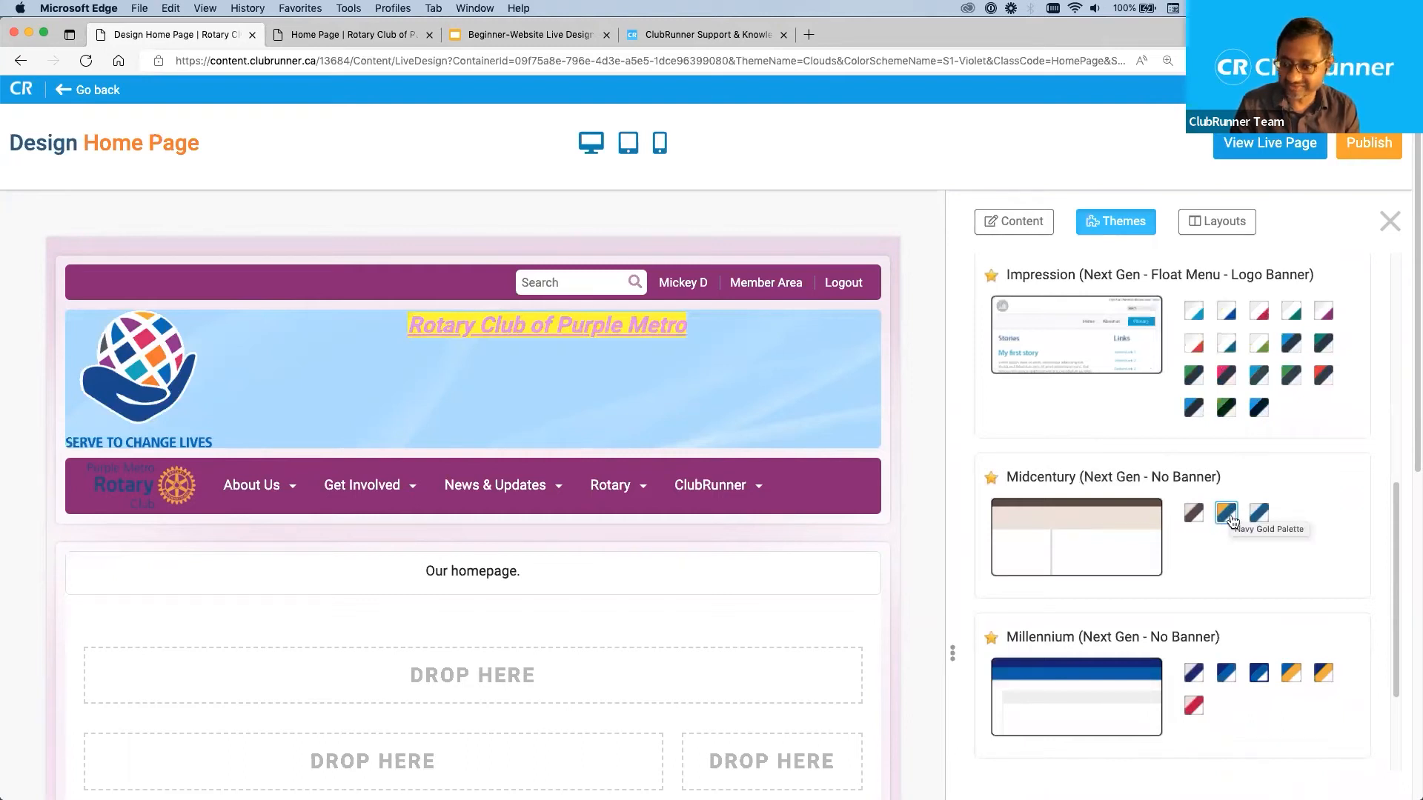
pyautogui.click(1227, 513)
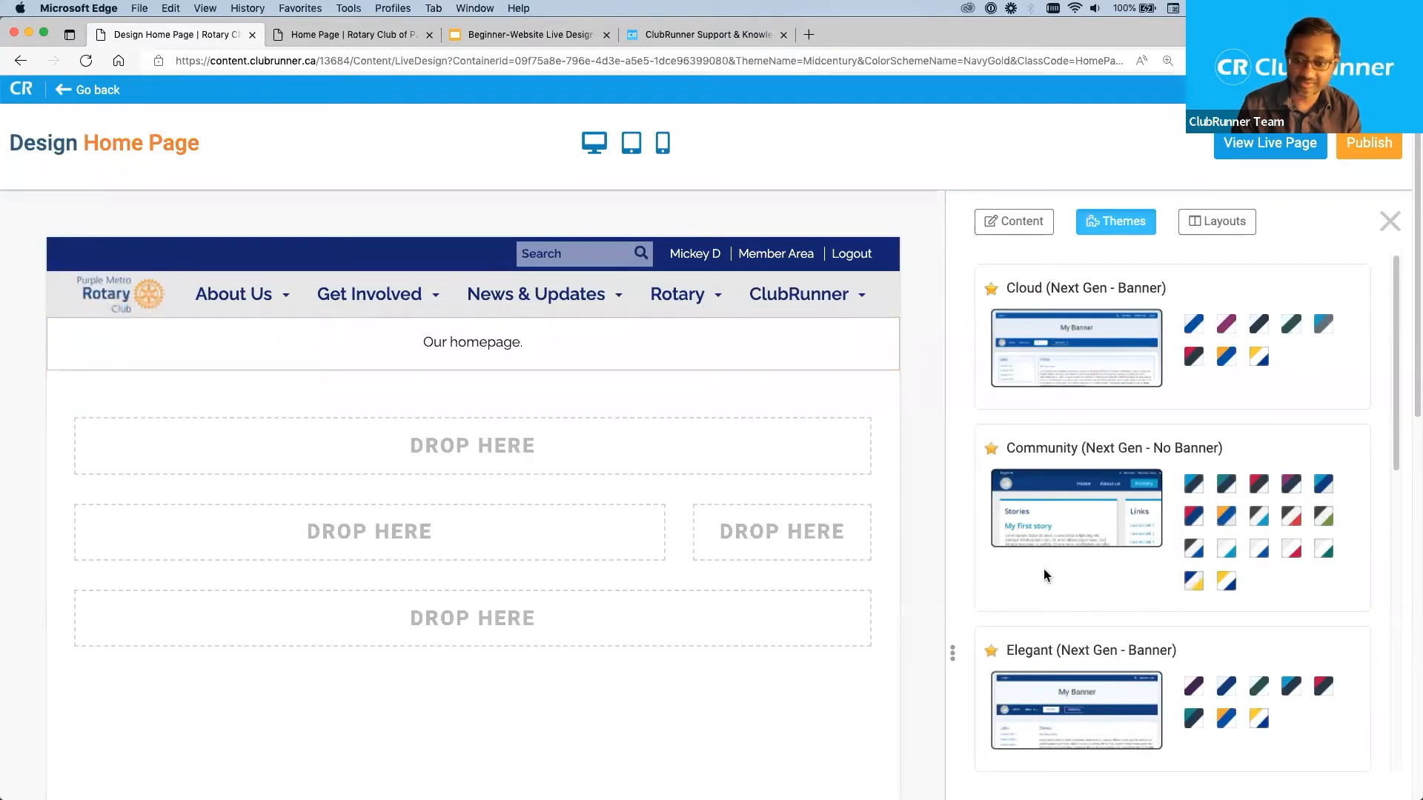
# Compare the available themes from Cloud to Millennium, checking their color schemes and banner or no-banner designs.
pyautogui.scroll(-5, 1143, 619)
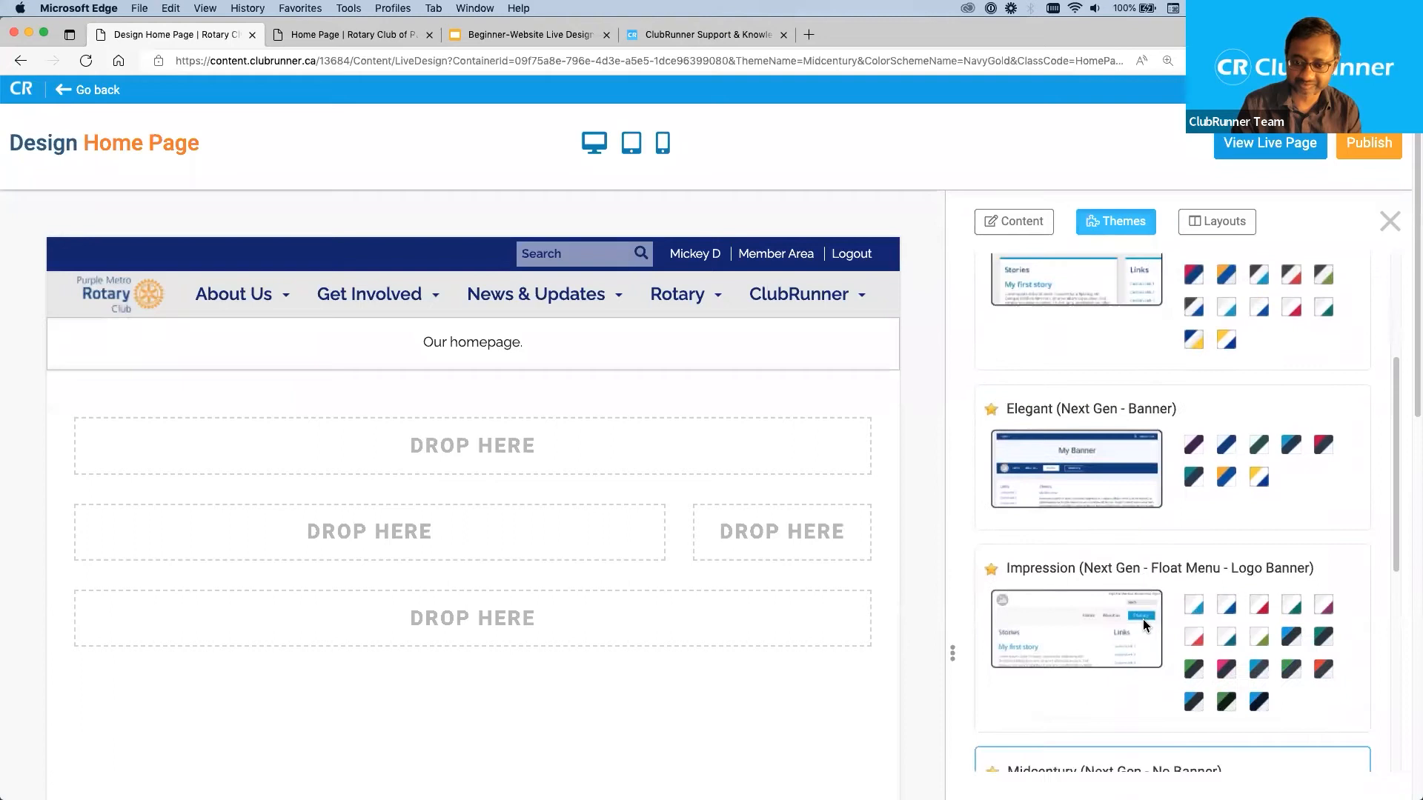
pyautogui.scroll(-1, 1140, 661)
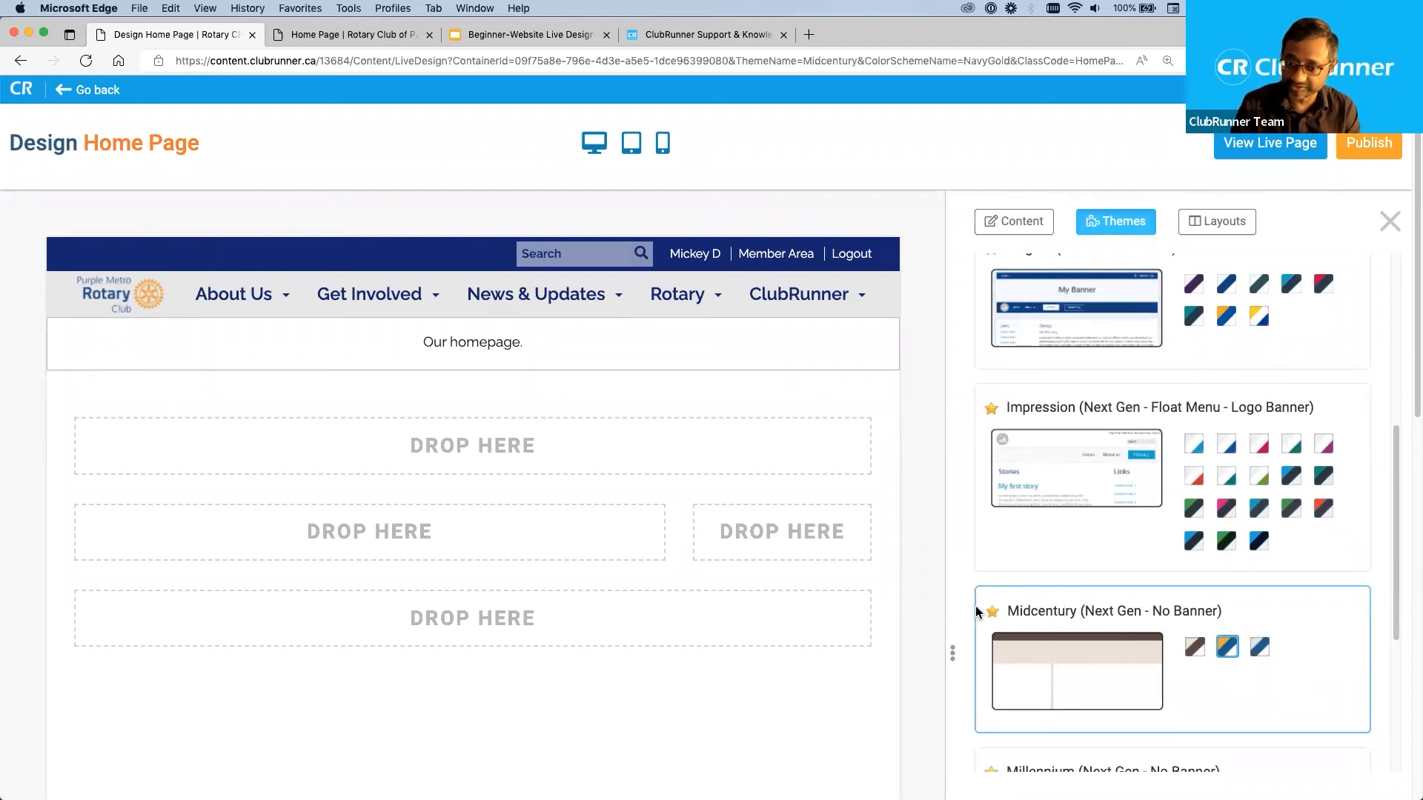
pyautogui.scroll(5, 1024, 549)
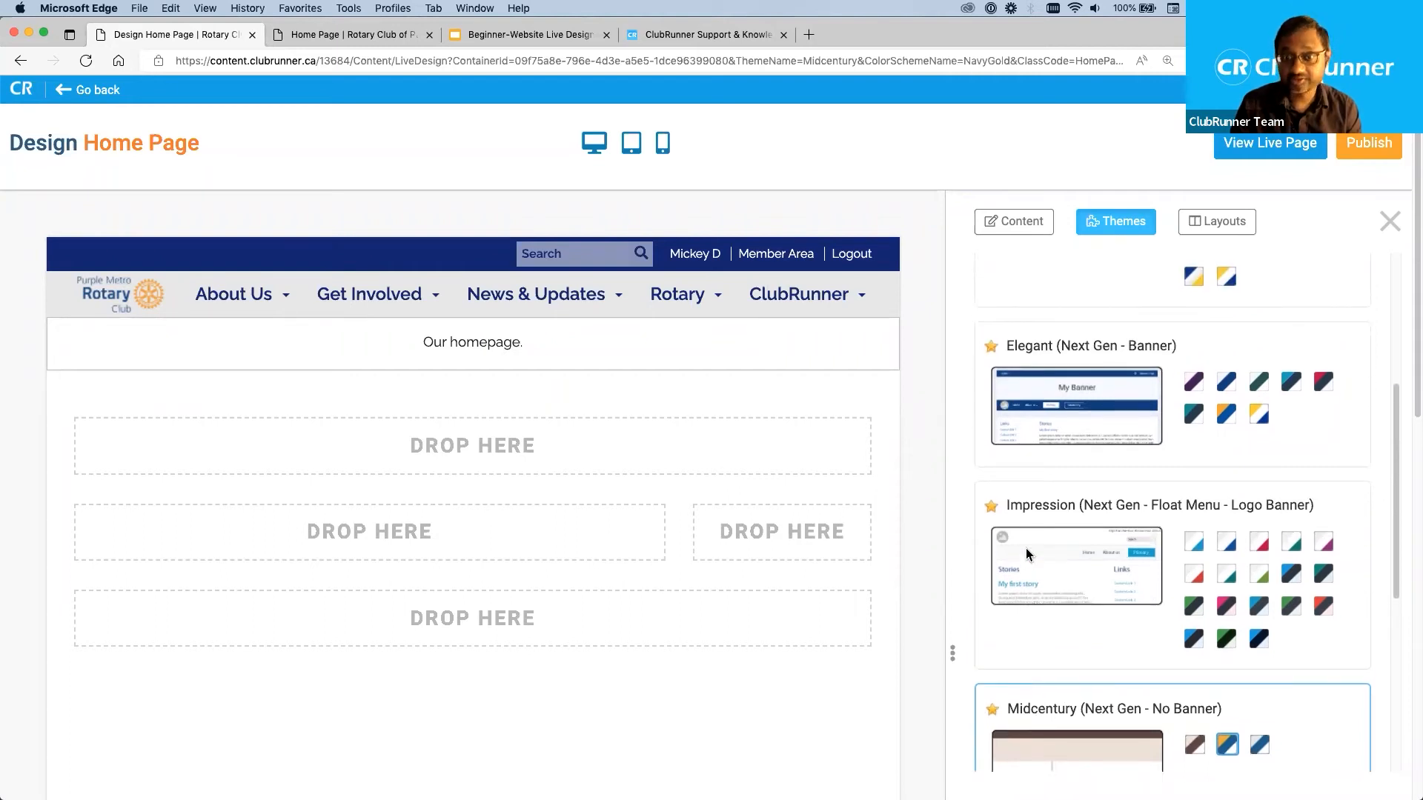
pyautogui.scroll(3, 1027, 549)
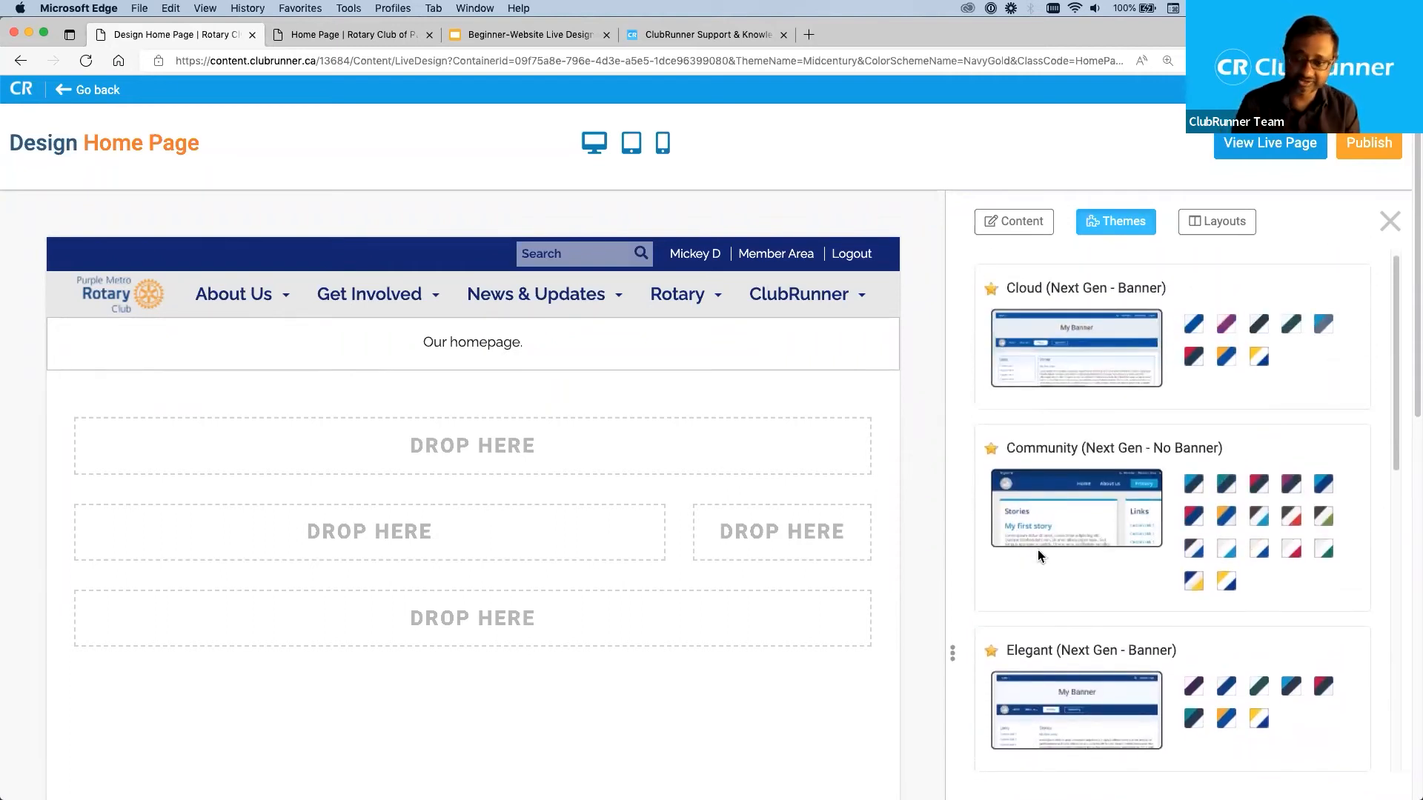
pyautogui.scroll(-8, 1038, 561)
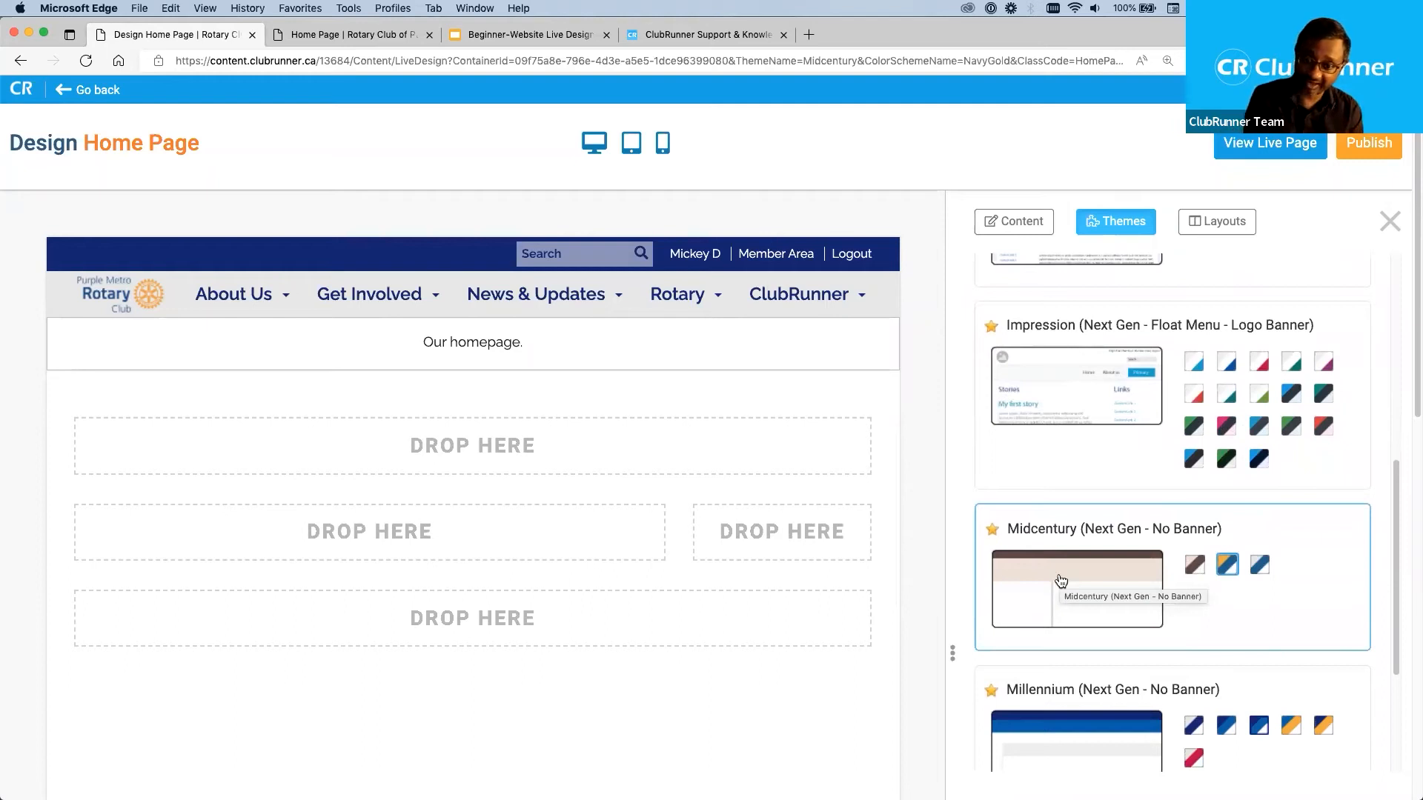
pyautogui.scroll(7, 1187, 509)
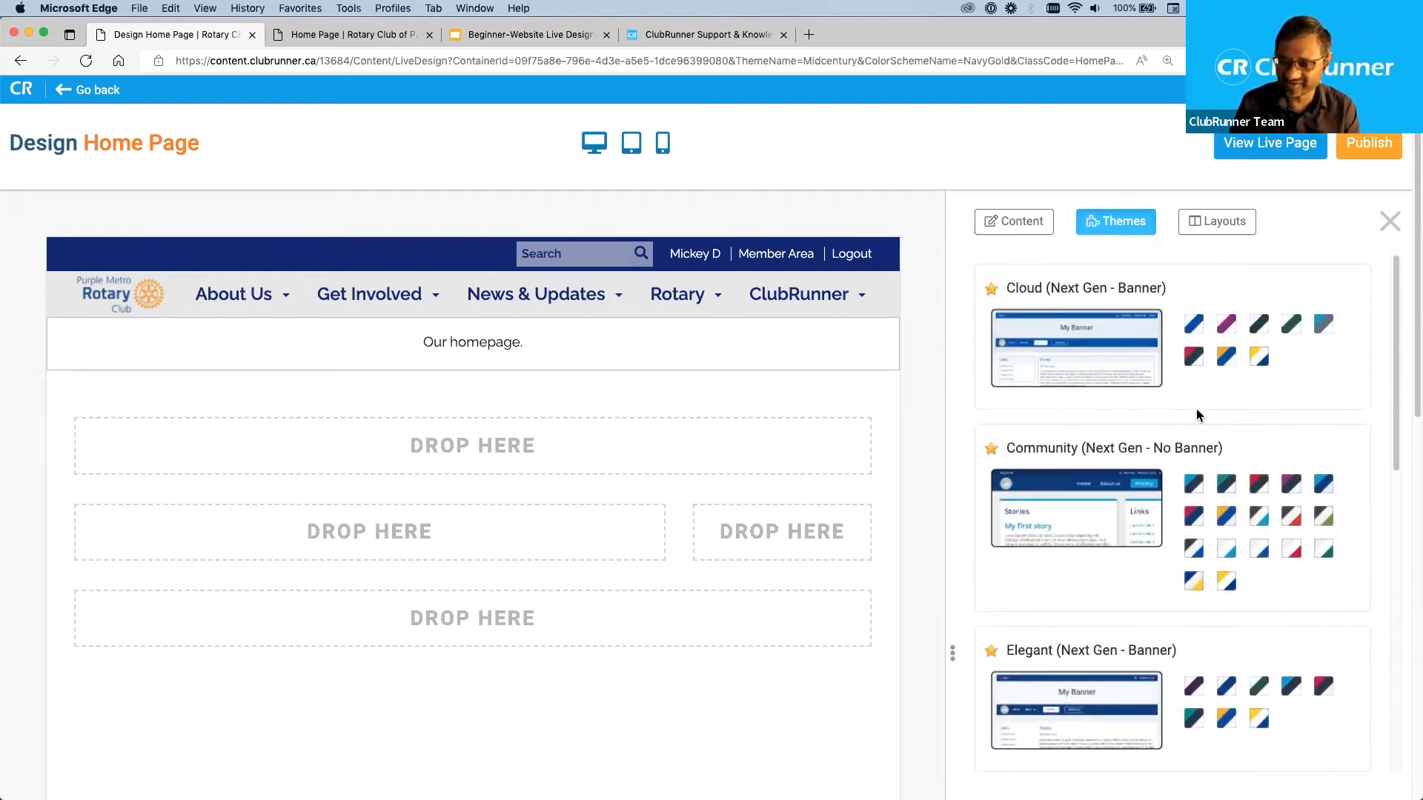
pyautogui.scroll(-3, 1196, 409)
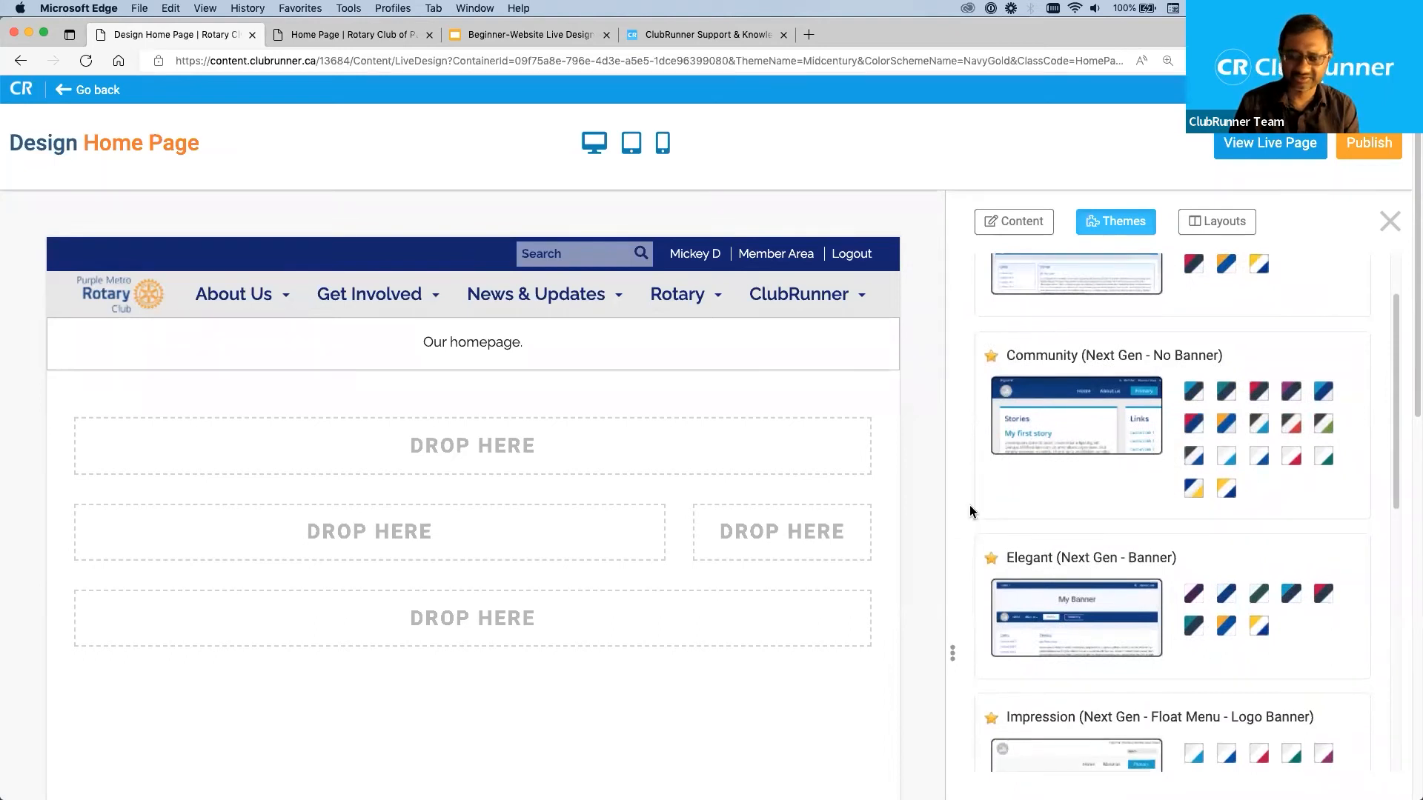
pyautogui.scroll(-10, 967, 527)
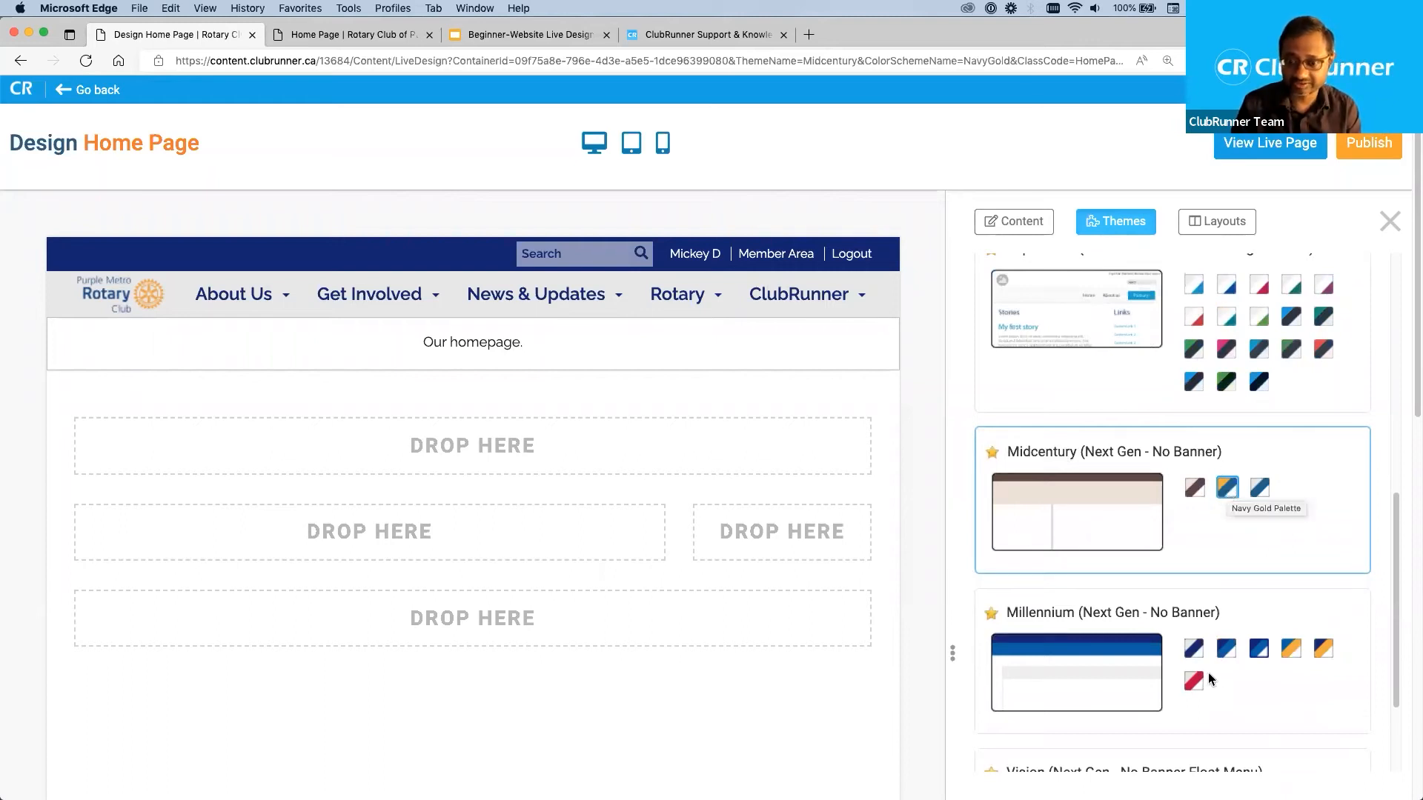
# Try the Millennium theme in its bold blue scheme and the Vision theme in its white and sky blue scheme.
pyautogui.click(1263, 655)
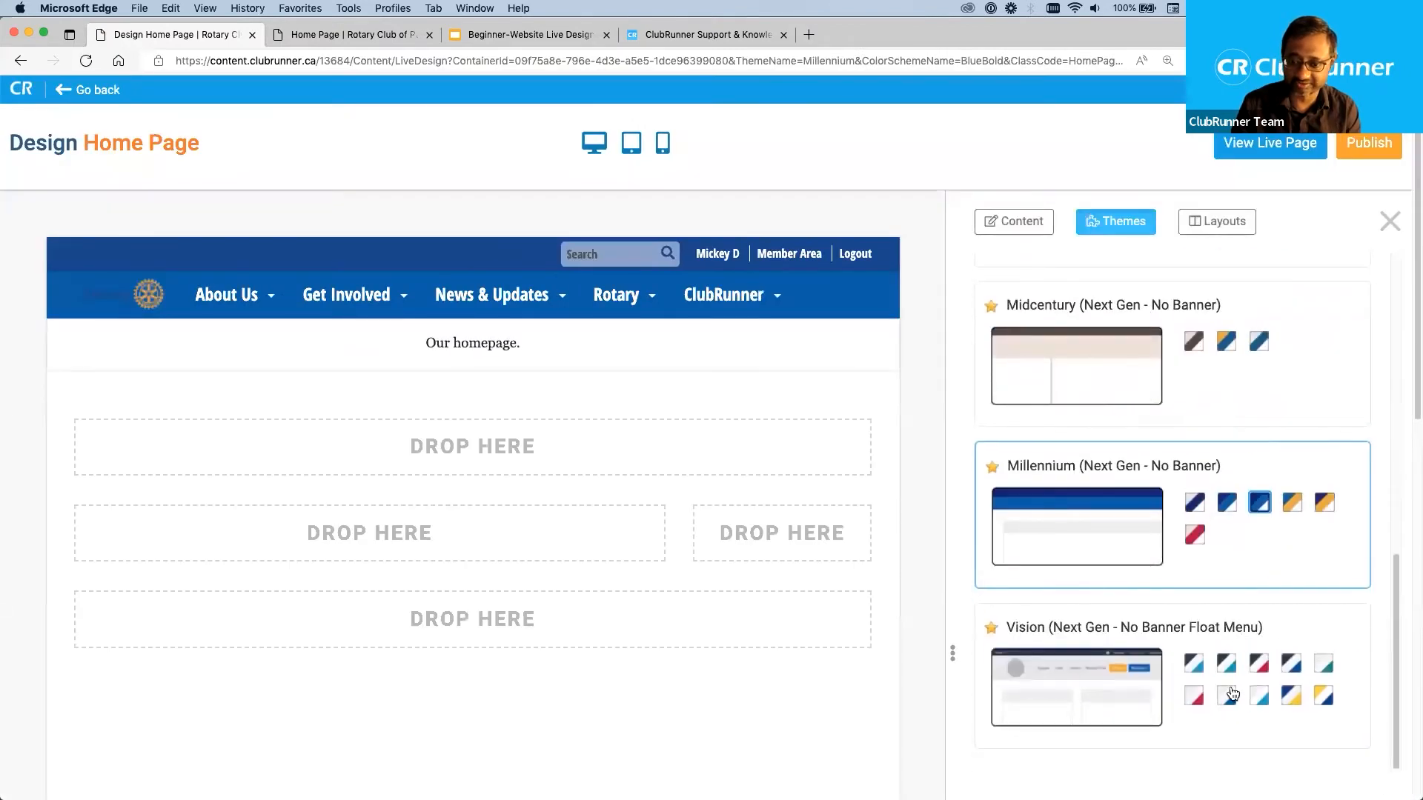
pyautogui.click(1257, 696)
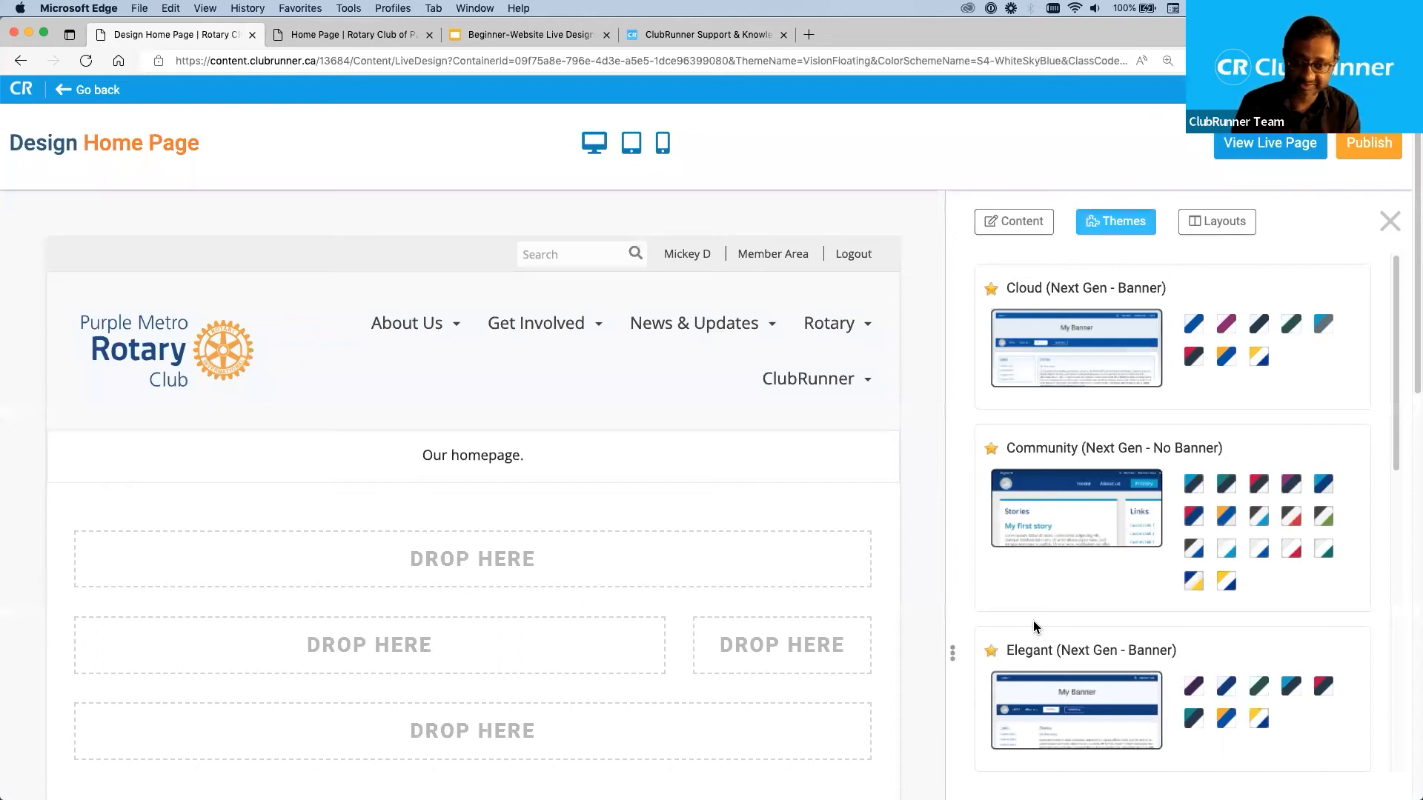
# Switch the home page back to the Midcentury theme with the Navy Gold Palette.
pyautogui.scroll(-3, 1115, 611)
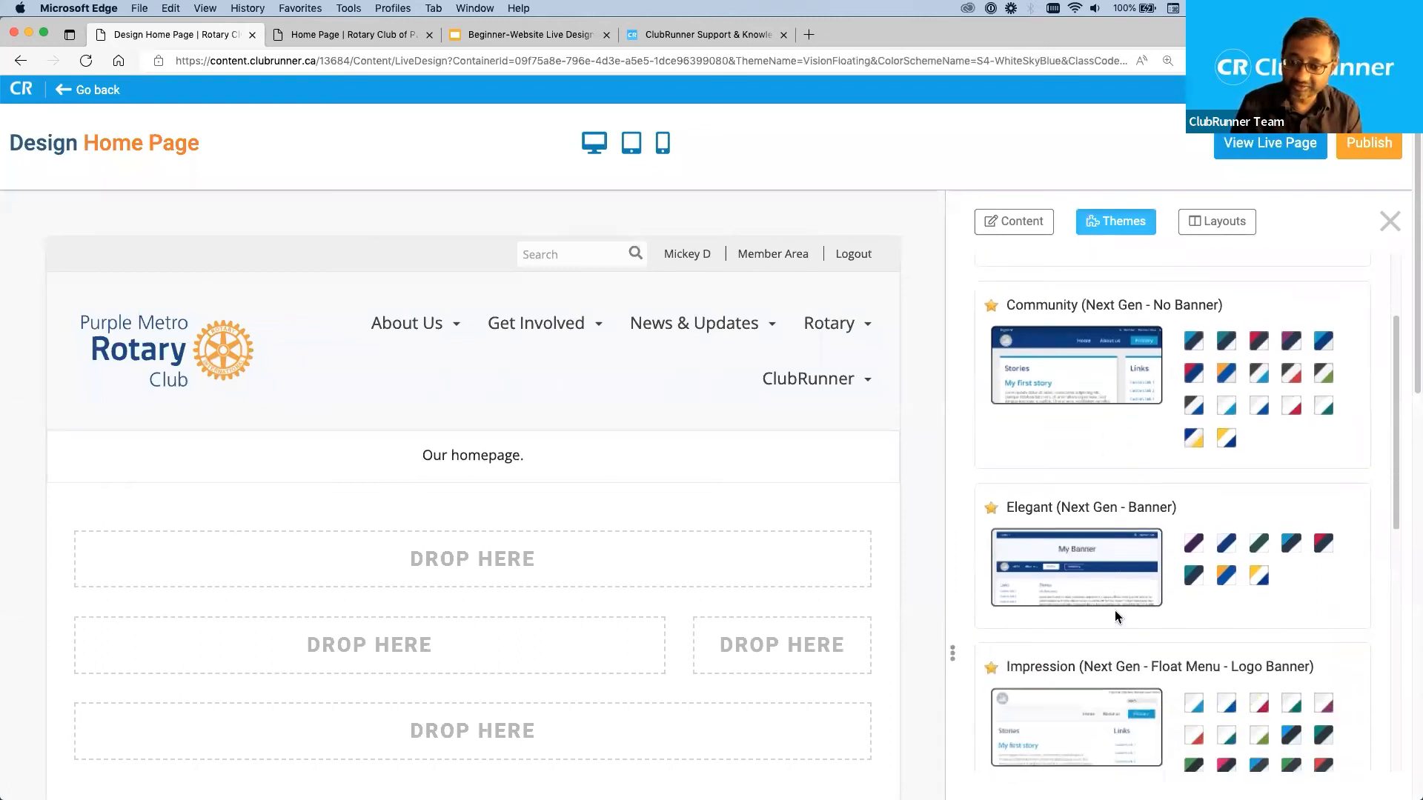
pyautogui.scroll(-6, 1111, 613)
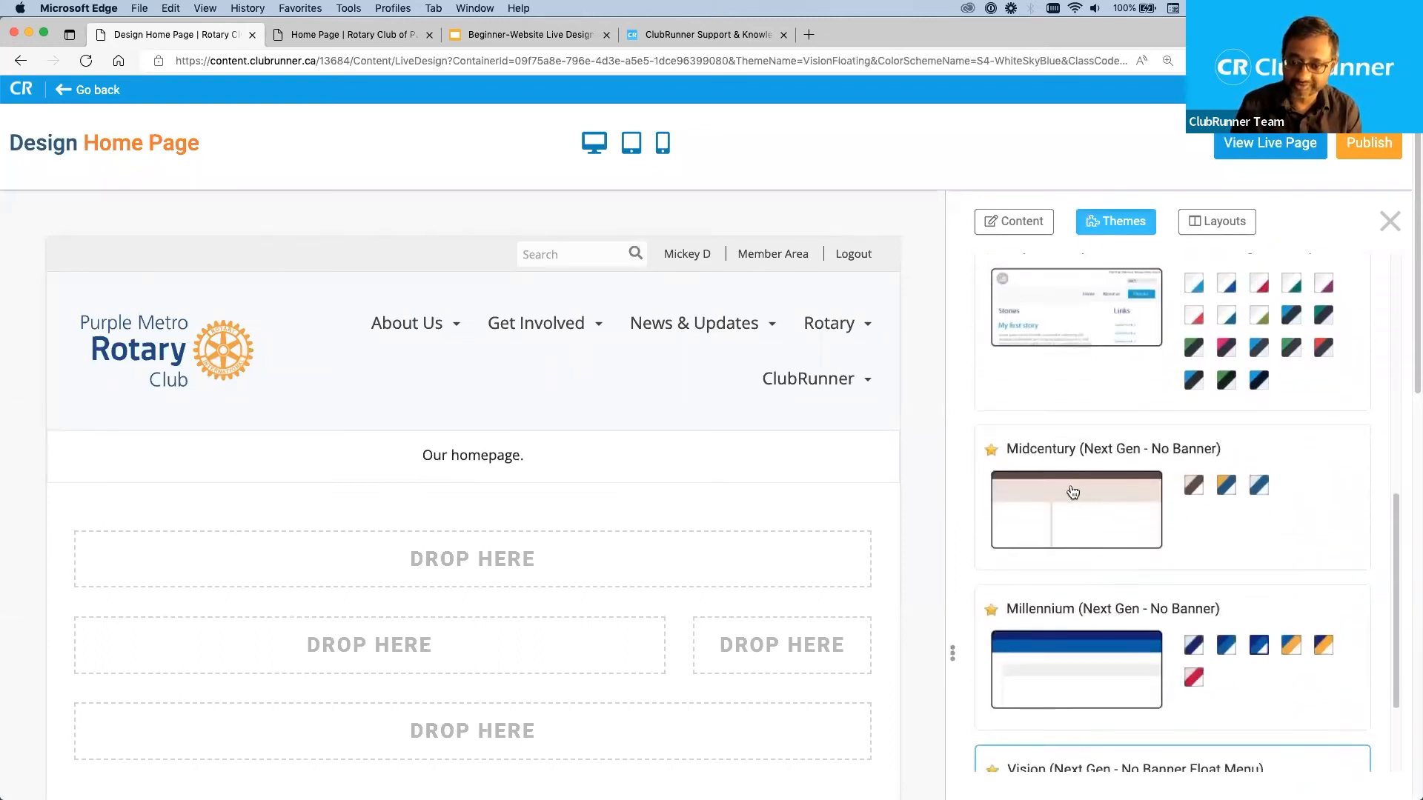
pyautogui.click(1232, 488)
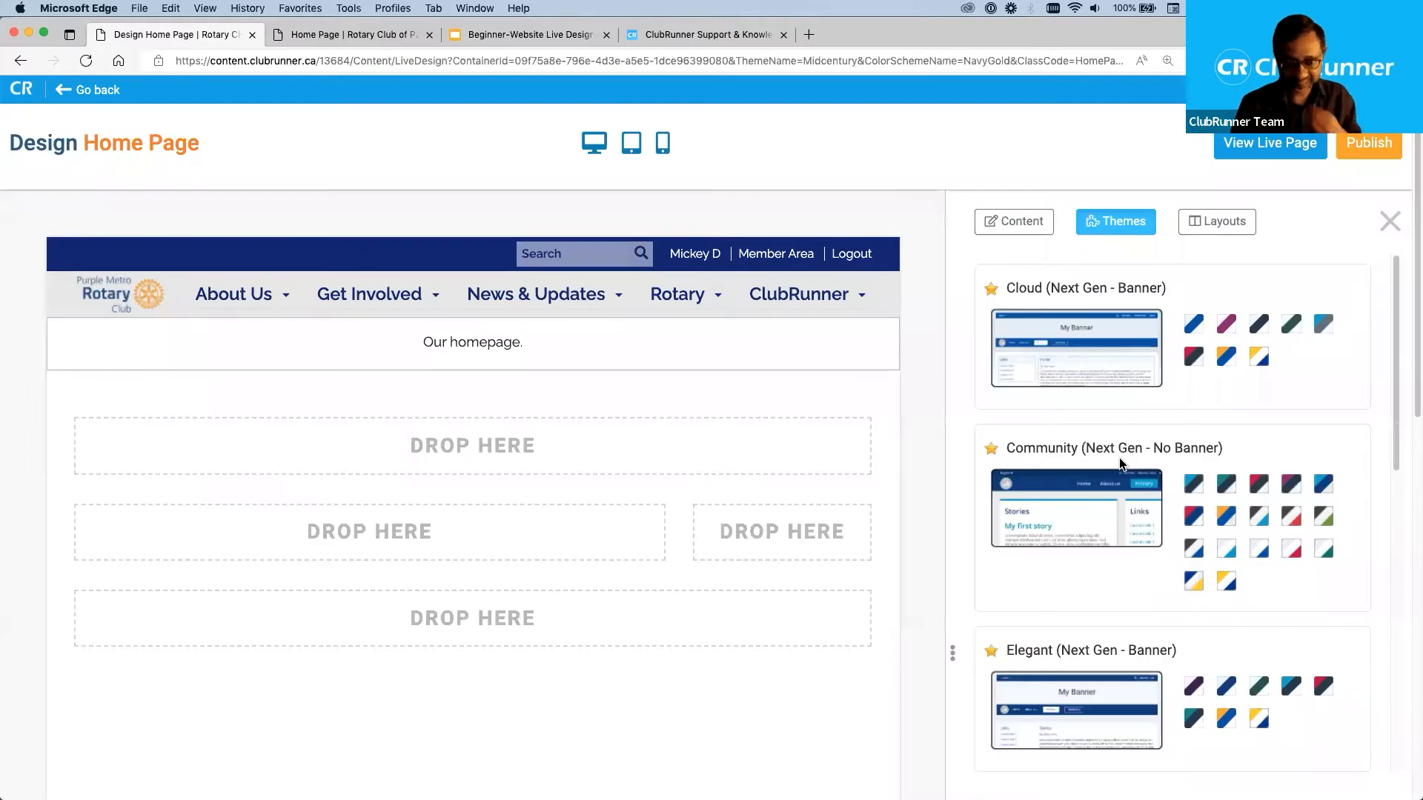
# Apply the Vision (Next Gen - No Banner Float Menu) theme in its default color scheme to the home page.
pyautogui.moveTo(842, 307)
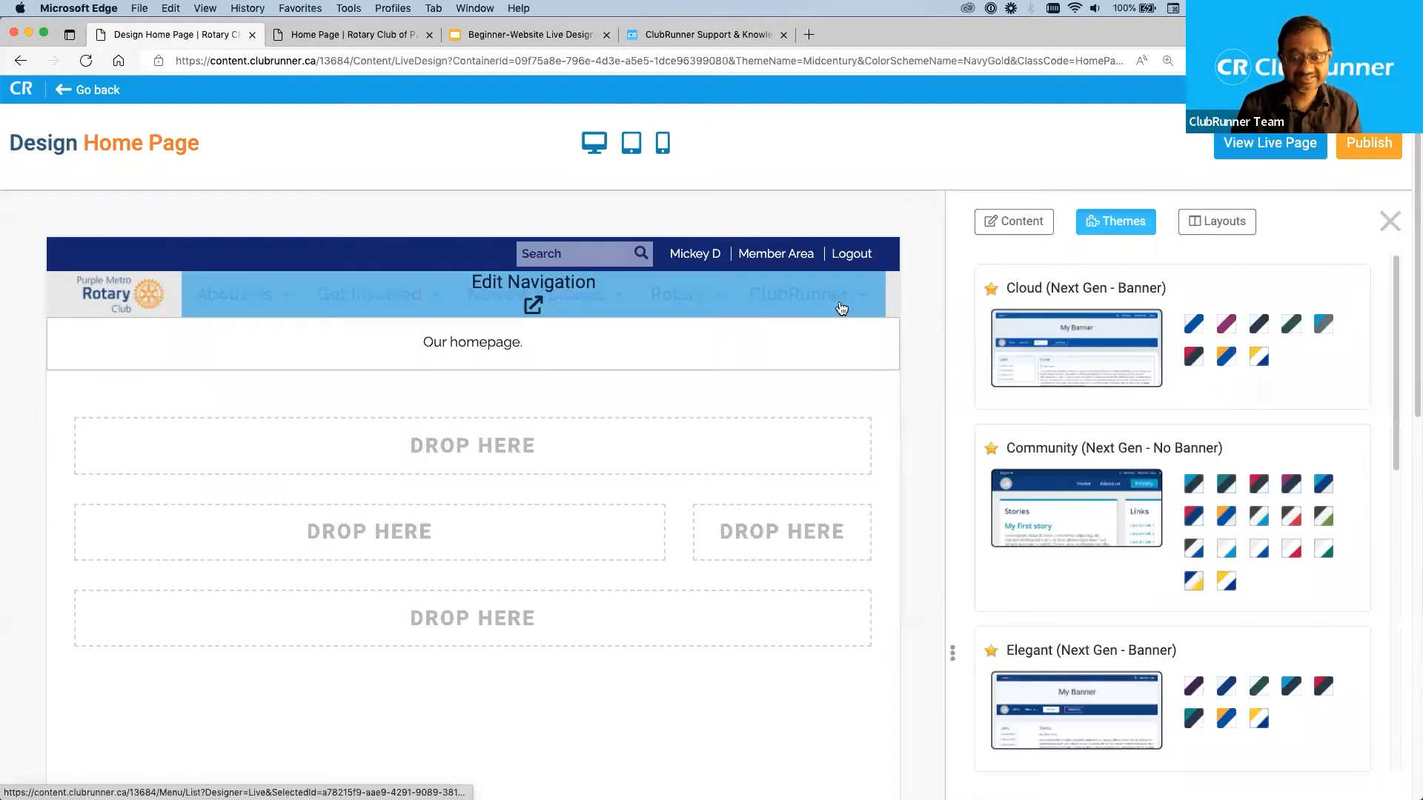
pyautogui.scroll(-5, 1176, 621)
pyautogui.scroll(-5, 1175, 621)
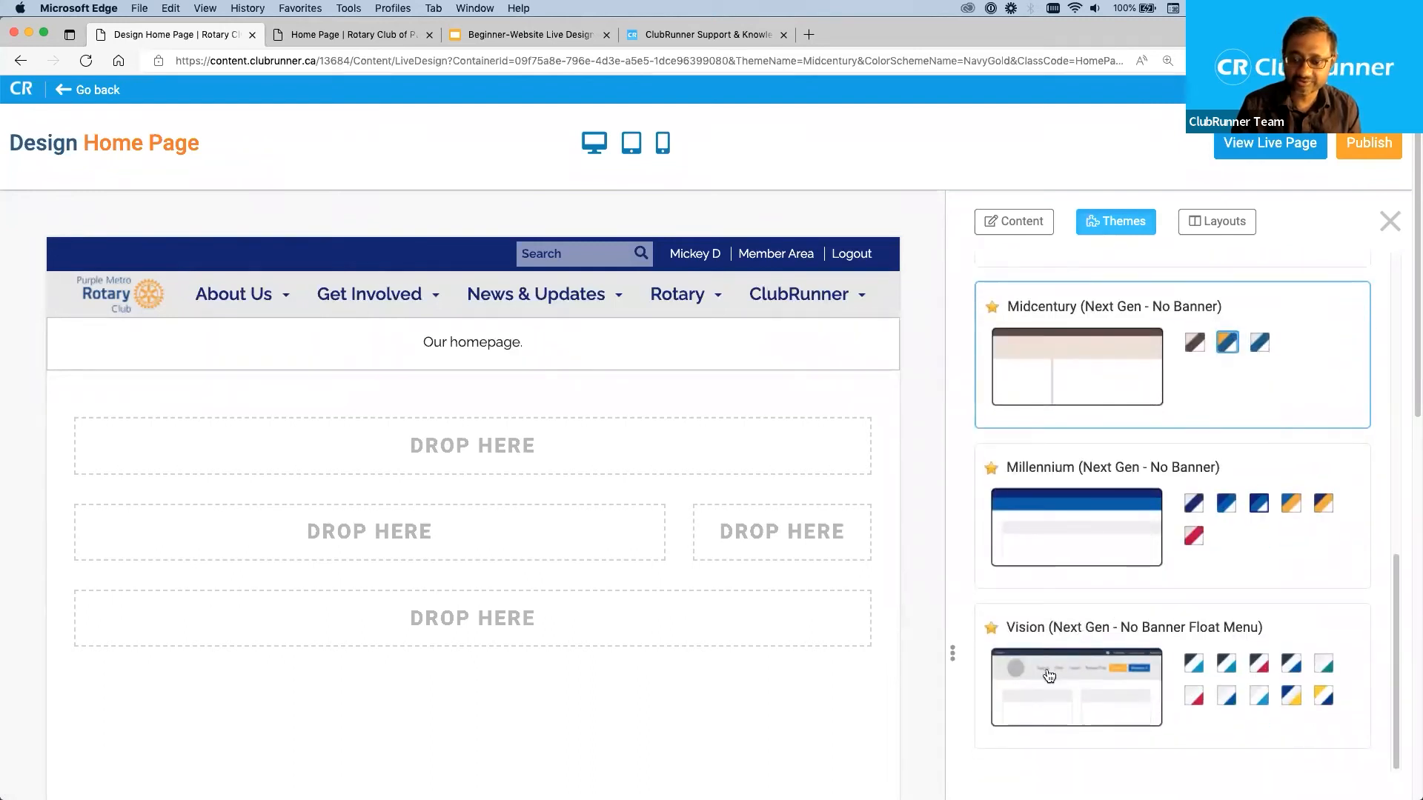
pyautogui.click(1059, 693)
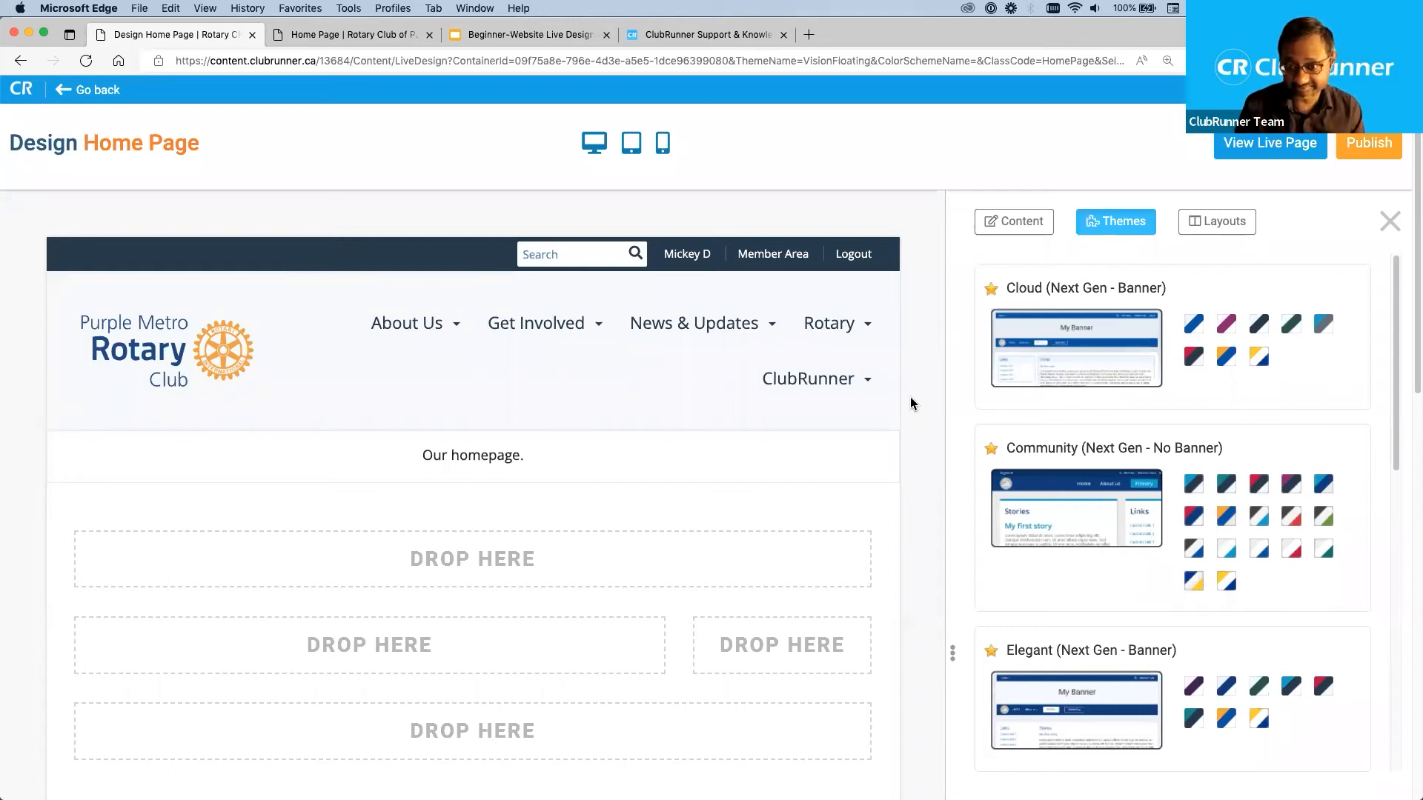
# Open the home page layout options and enlarge the page so the layout names are easier to read.
pyautogui.click(1229, 221)
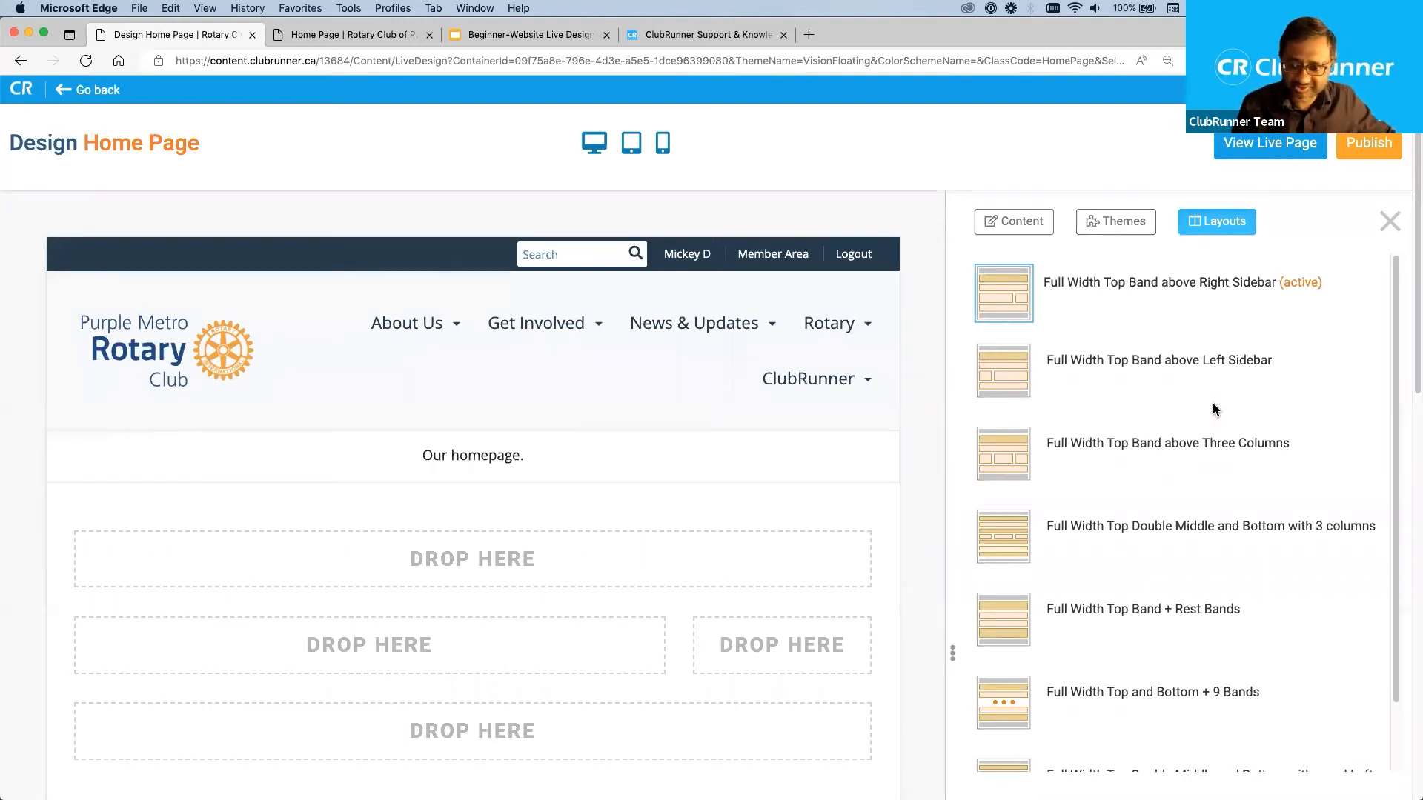
pyautogui.press('super+equal')
pyautogui.press('super+equal')
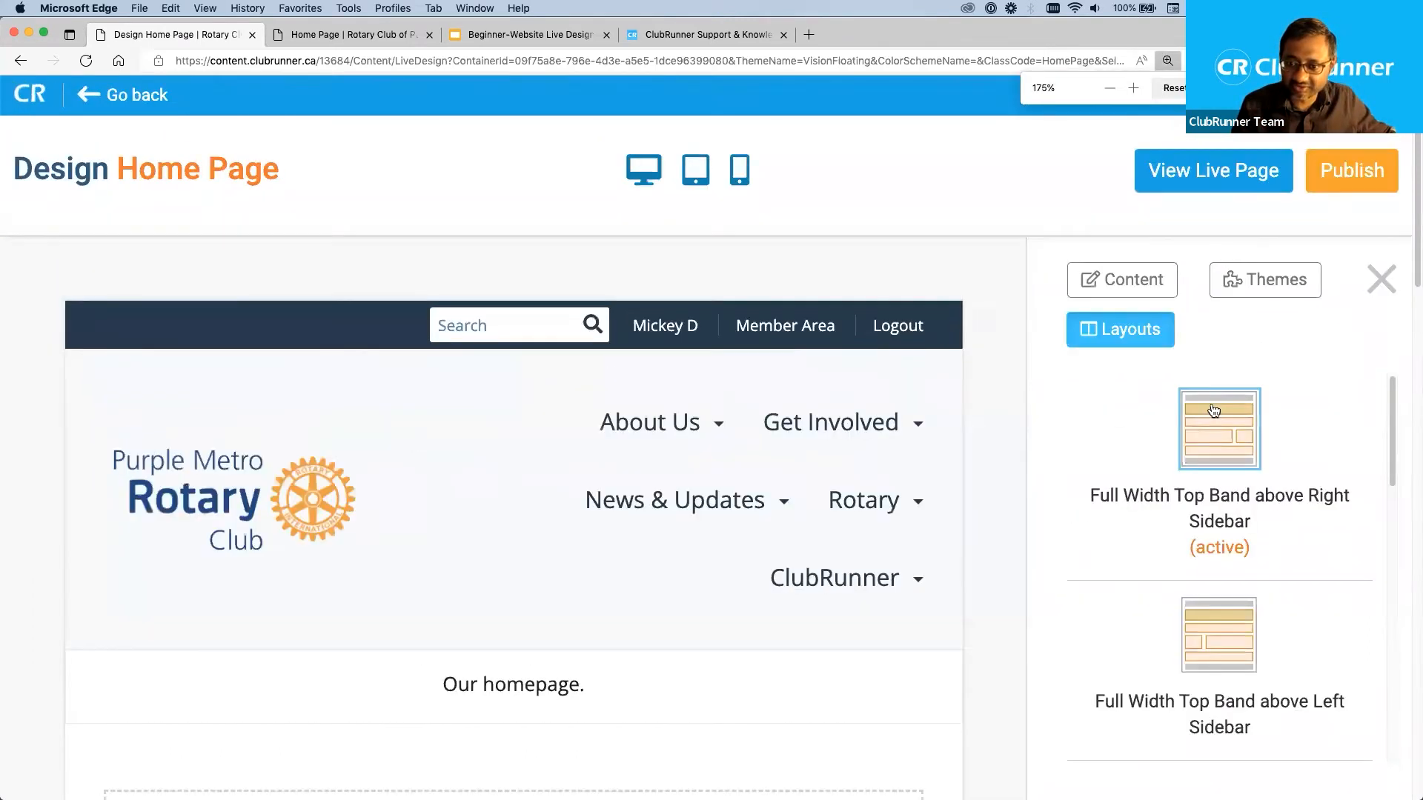
pyautogui.press('super+minus')
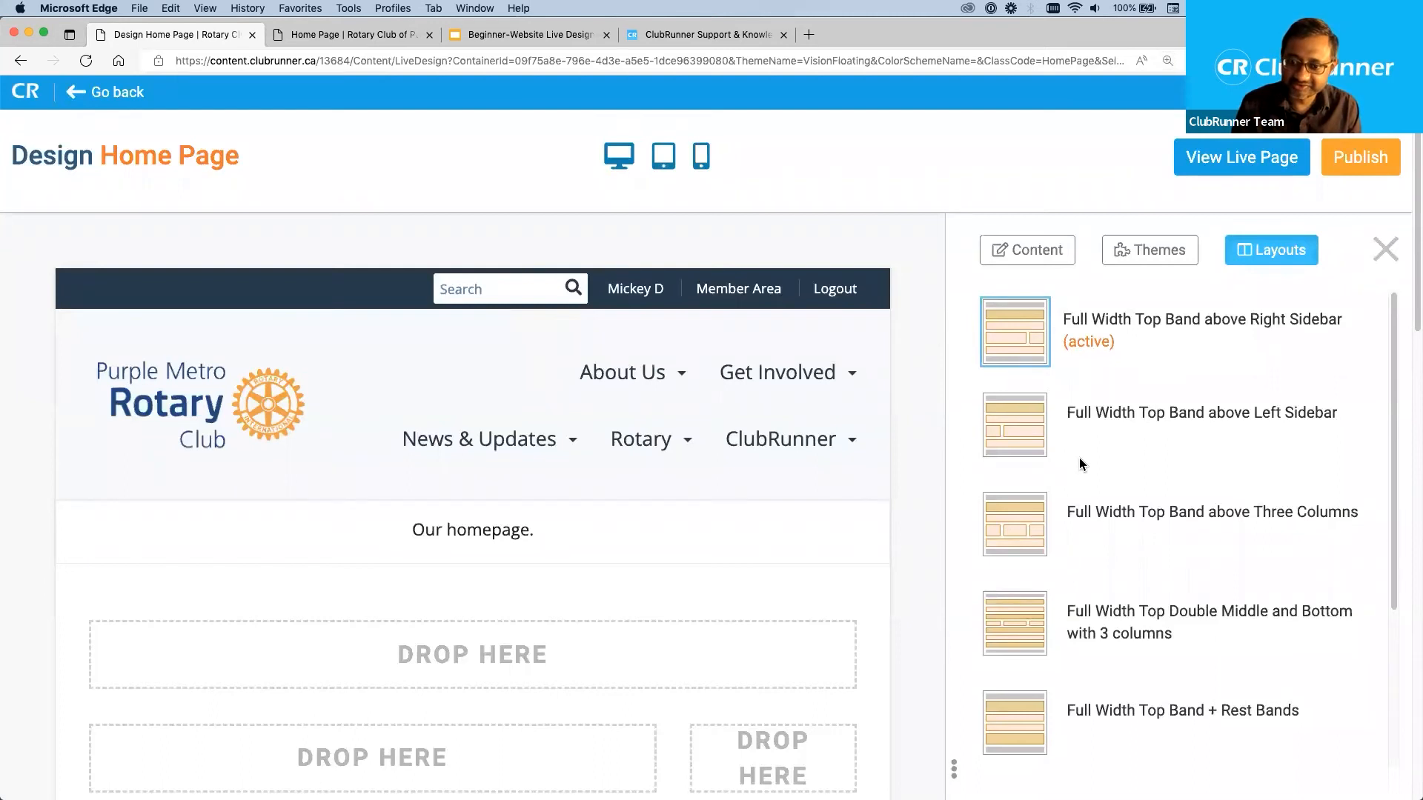
# Look through the available home page layouts and examine the name and active marker of Full Width Top Band above Right Sidebar.
pyautogui.scroll(-5, 1079, 460)
pyautogui.scroll(-3, 1077, 483)
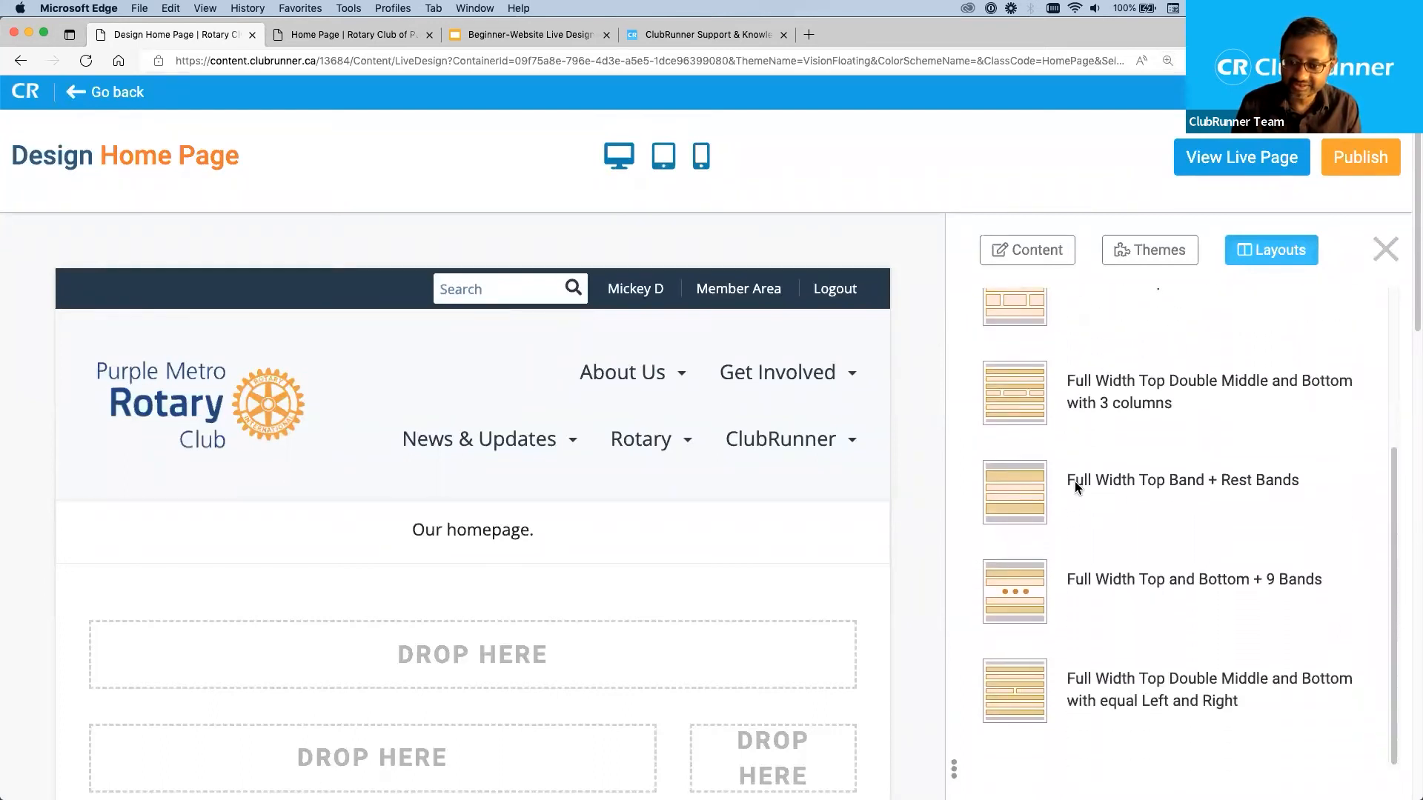
pyautogui.scroll(6, 1076, 482)
pyautogui.scroll(2, 1076, 483)
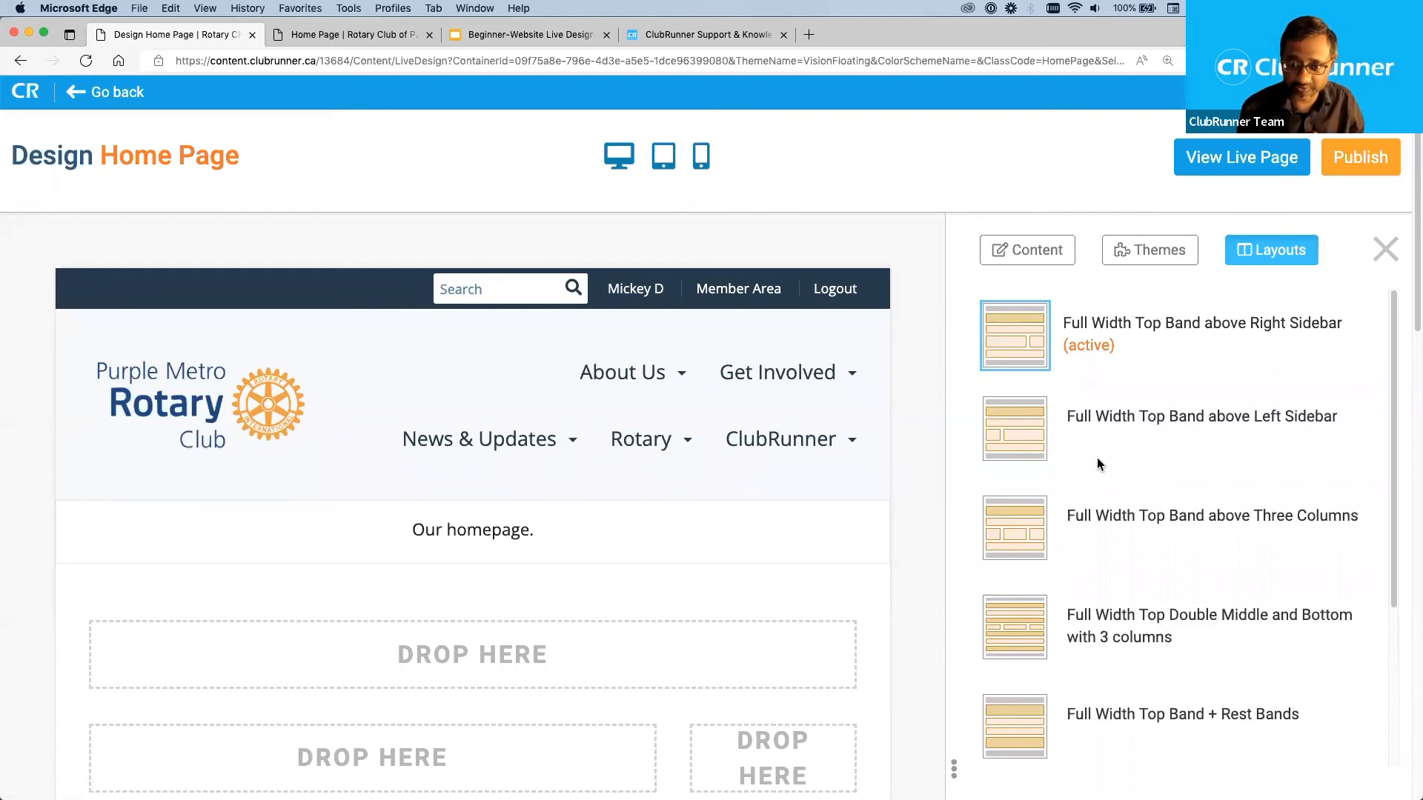
pyautogui.moveTo(1060, 319); pyautogui.dragTo(1345, 327)
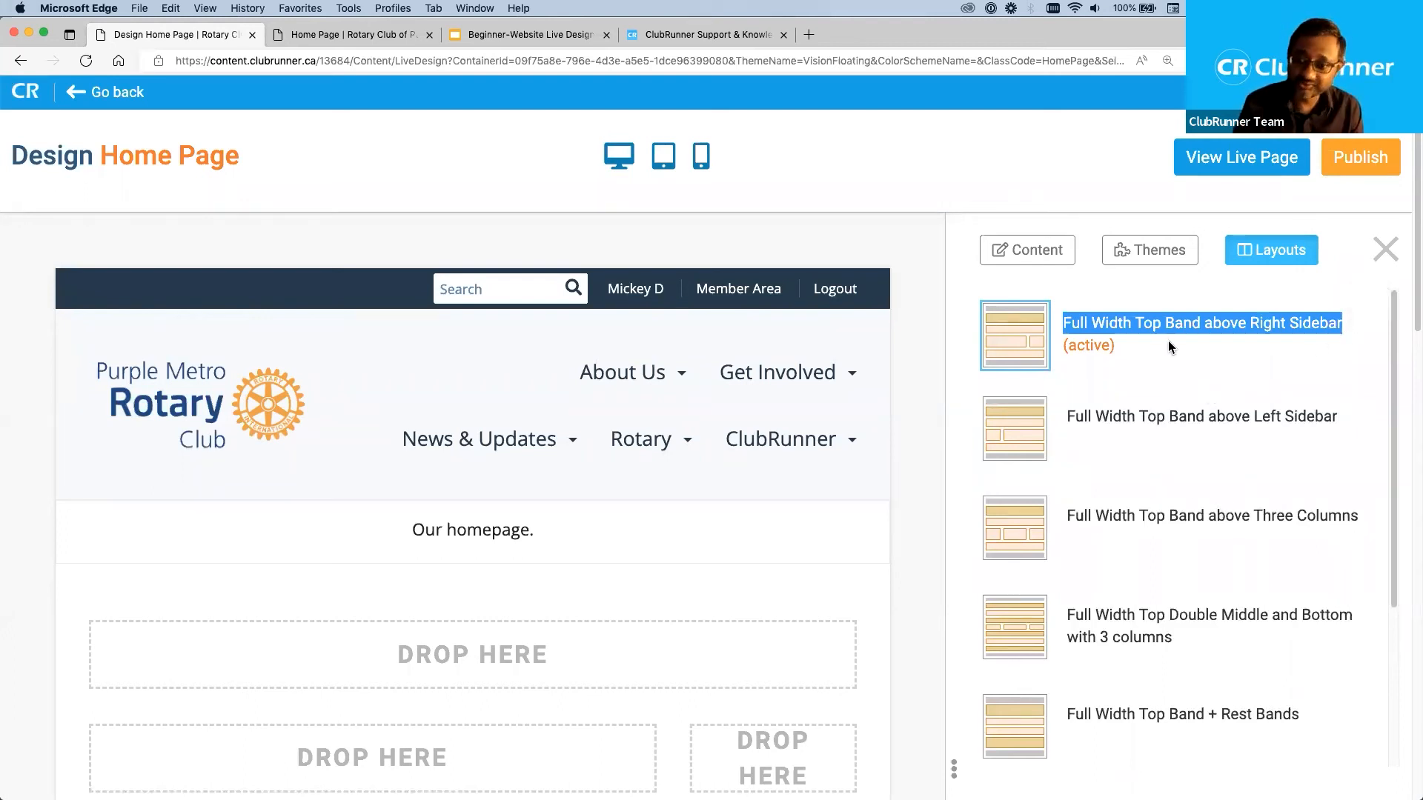
pyautogui.click(1117, 324)
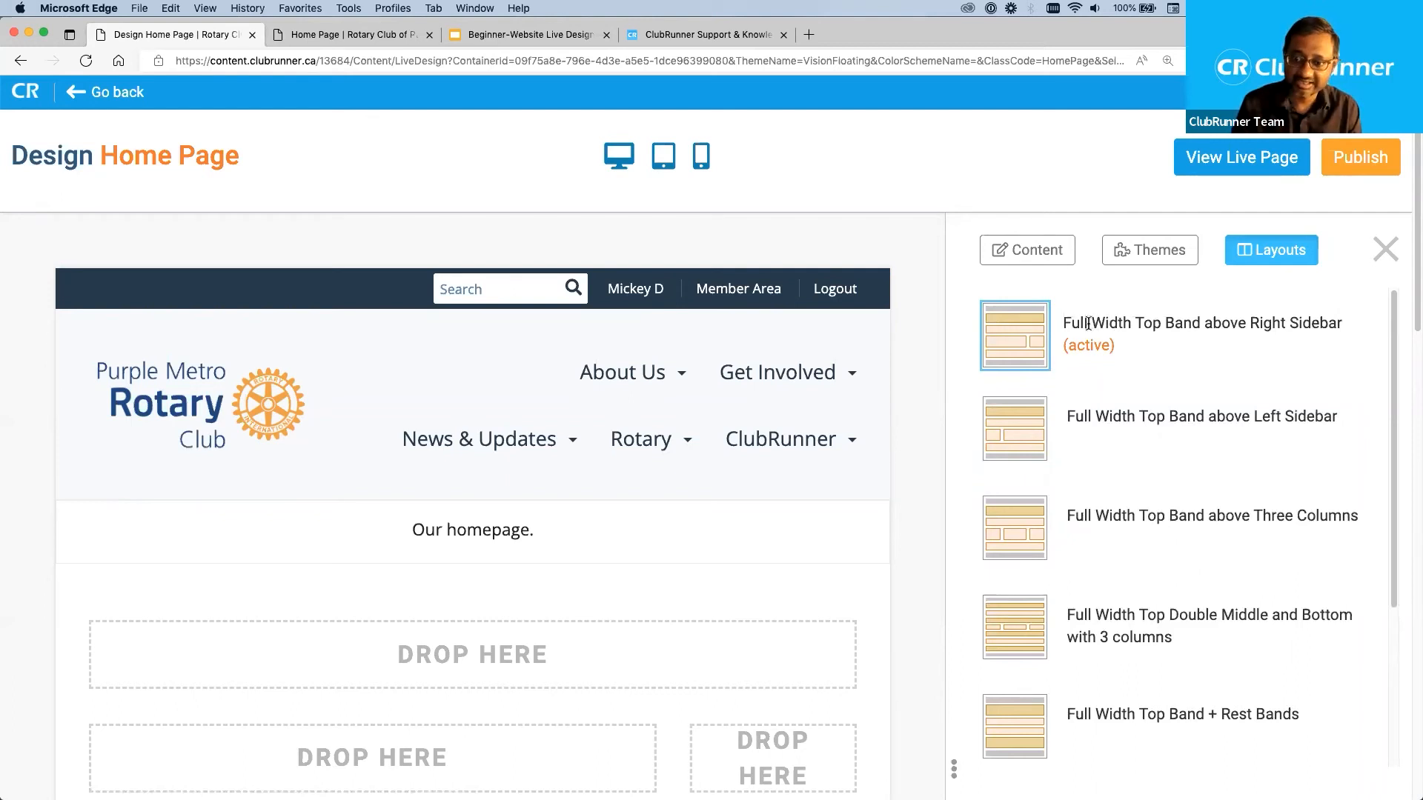
pyautogui.moveTo(1063, 324); pyautogui.dragTo(1198, 326)
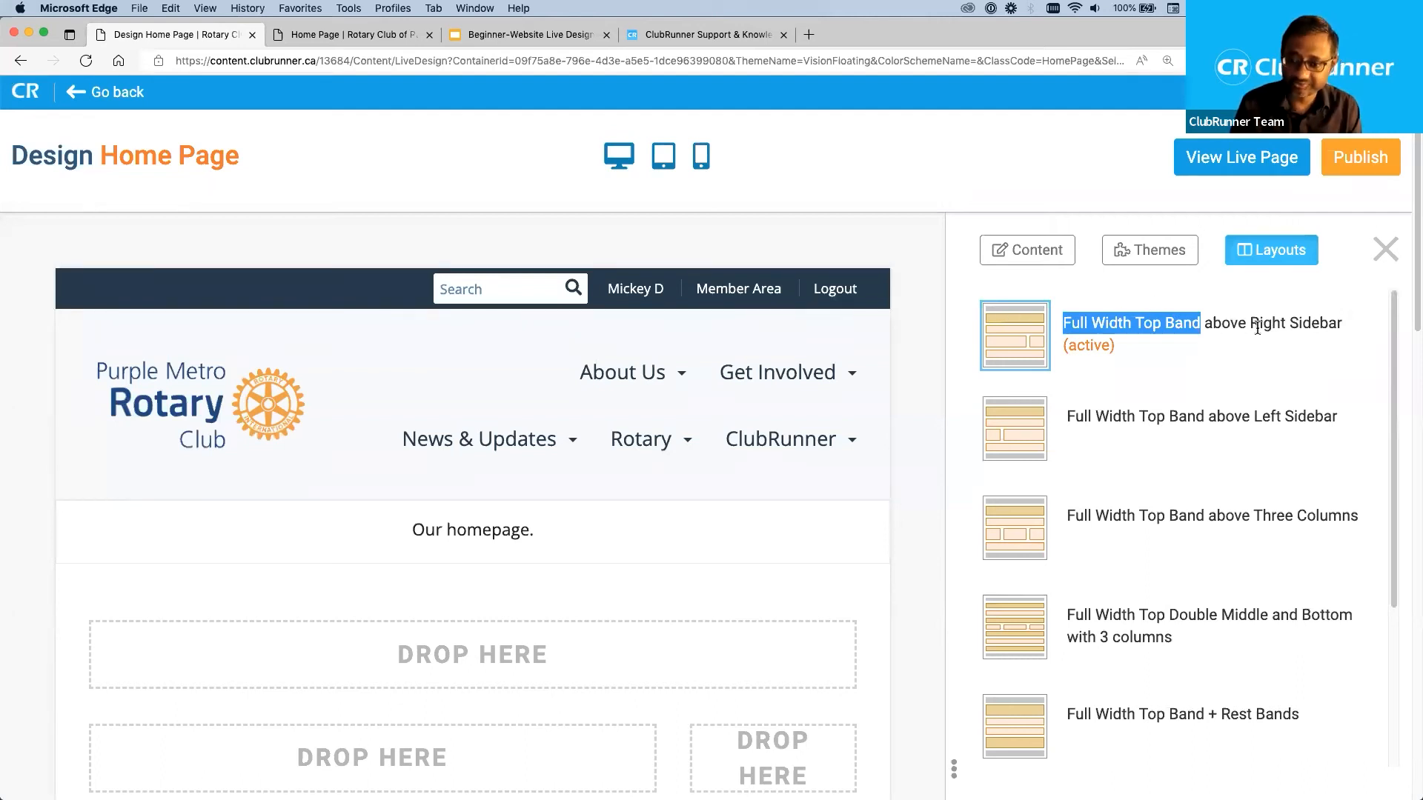
pyautogui.moveTo(1116, 349); pyautogui.dragTo(1068, 347)
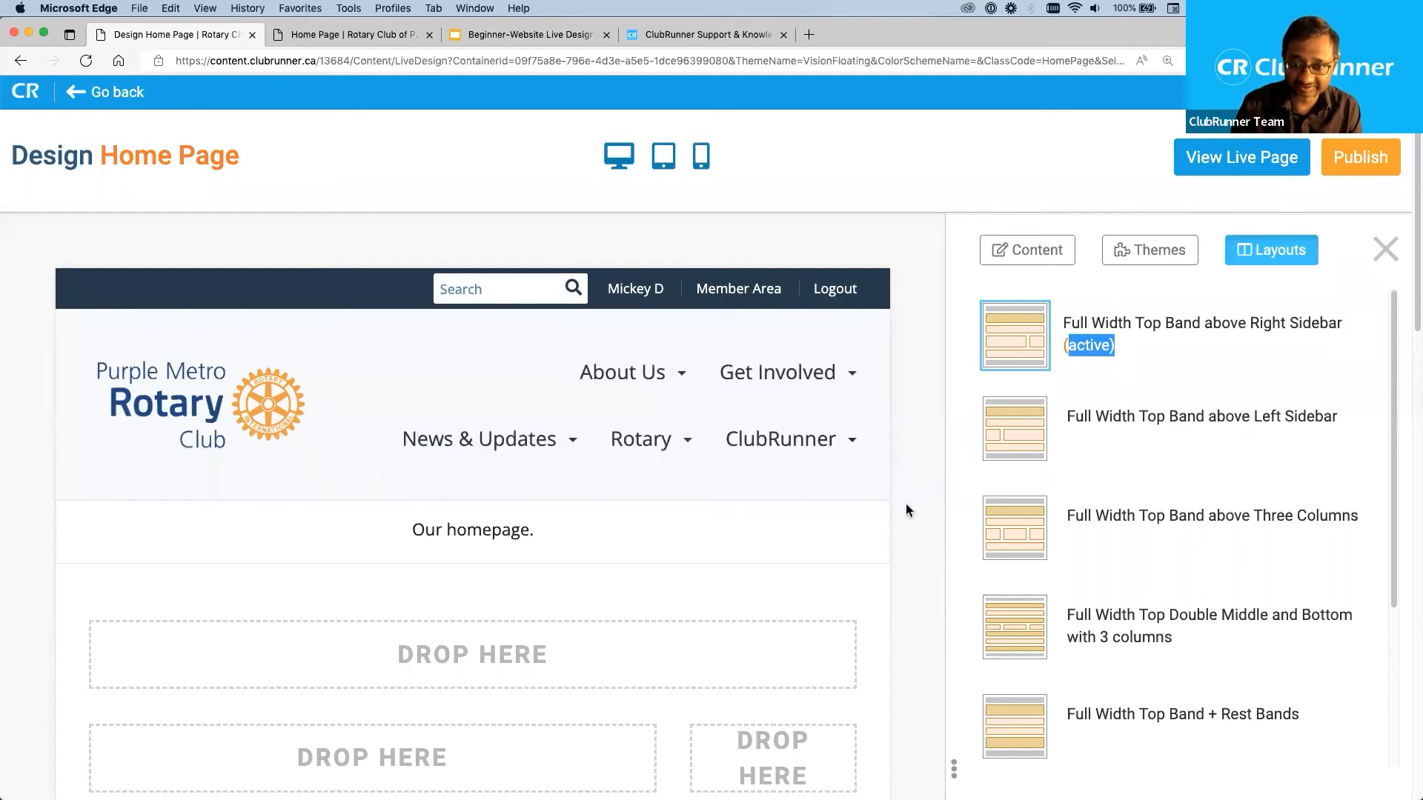
pyautogui.click(906, 504)
pyautogui.click(928, 434)
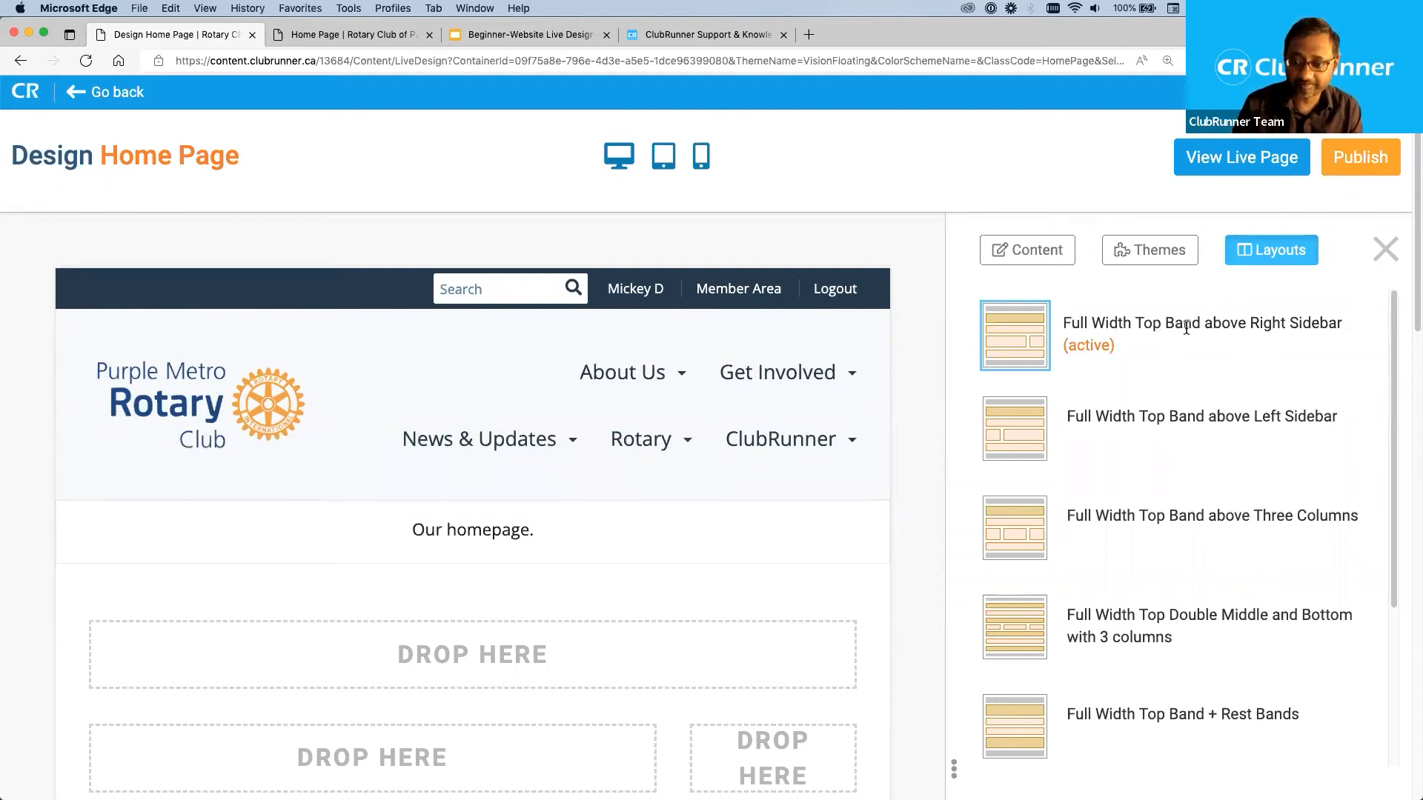
# Examine how the active layout's name corresponds to its banner, main, right and bottom drop zones in the home page preview.
pyautogui.scroll(-1, 919, 481)
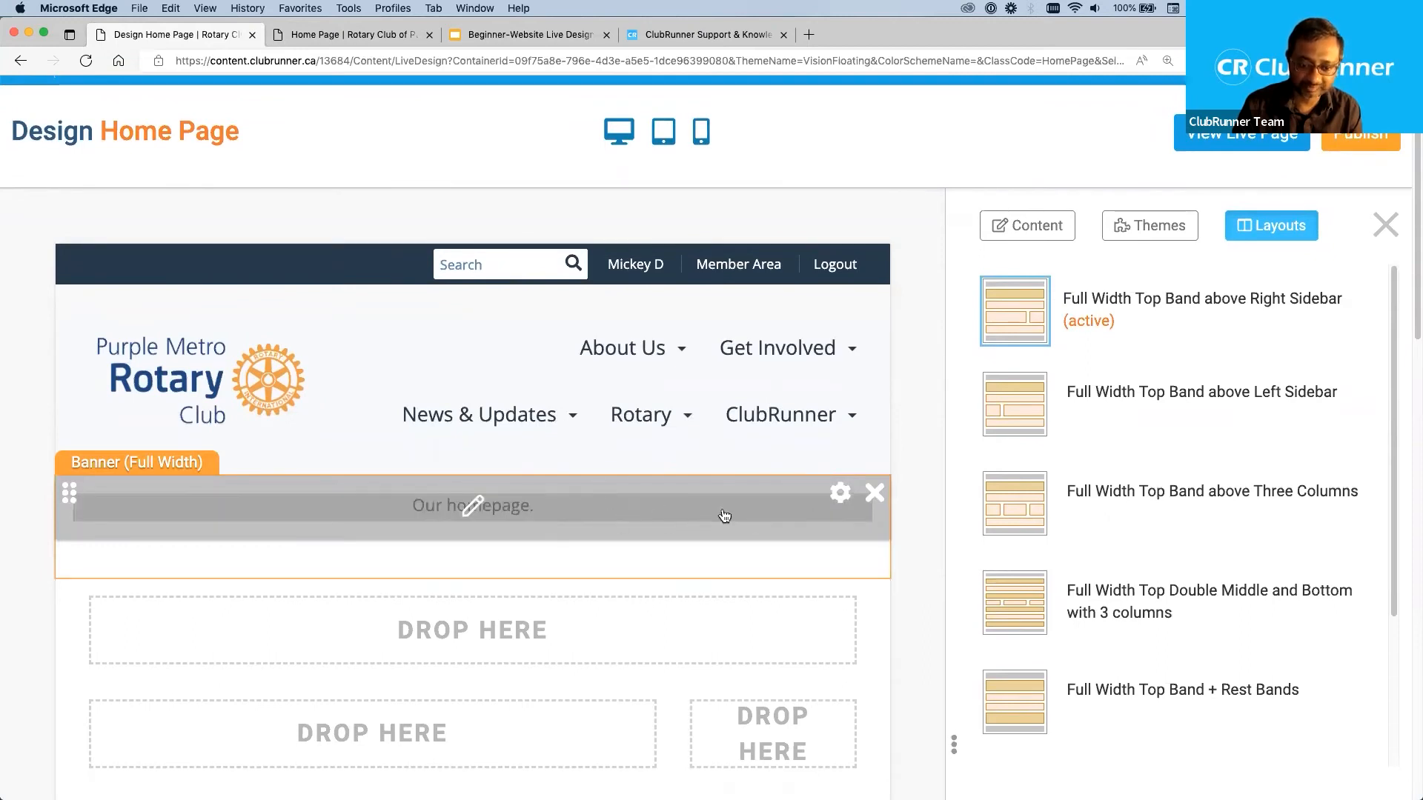
pyautogui.scroll(-1, 918, 509)
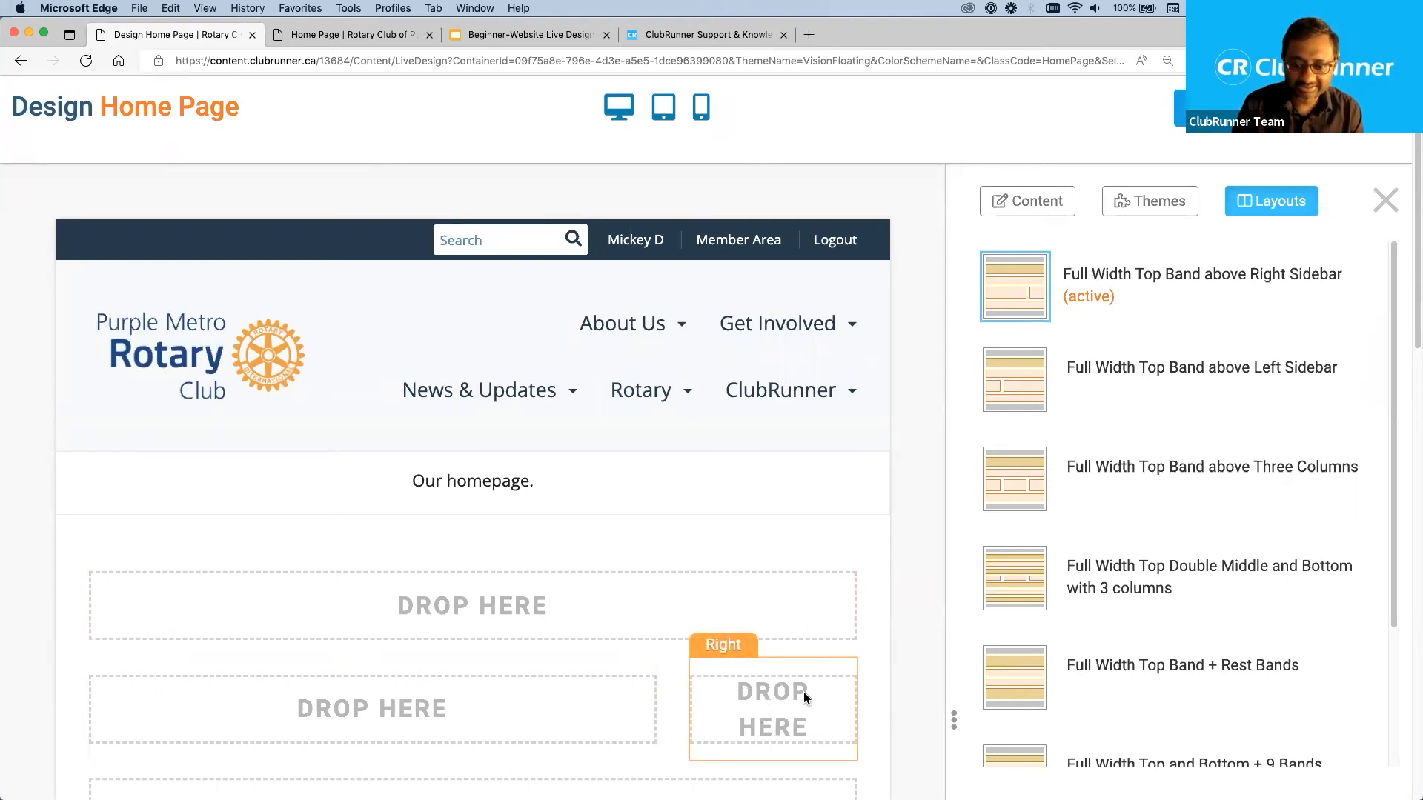
pyautogui.moveTo(740, 691); pyautogui.dragTo(802, 728)
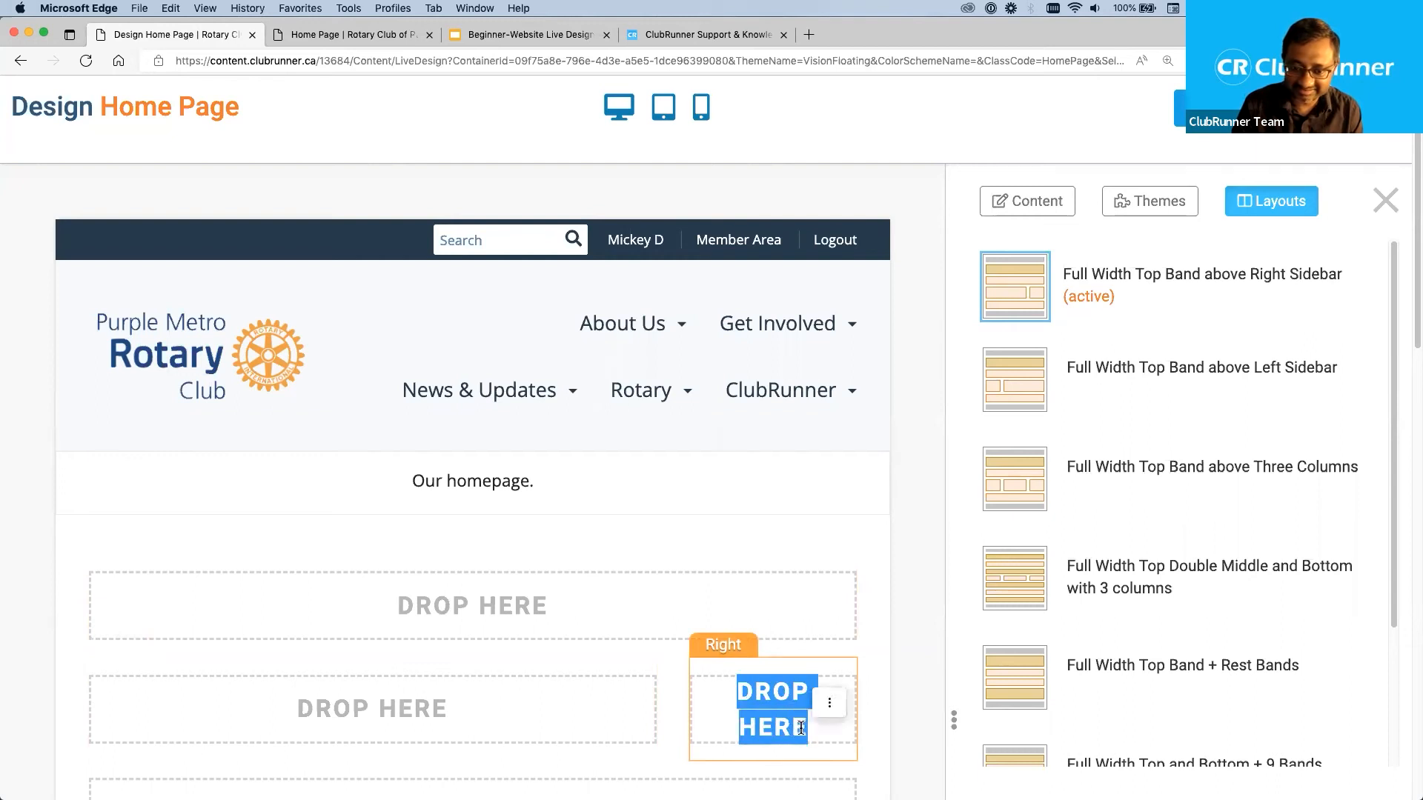
pyautogui.click(923, 665)
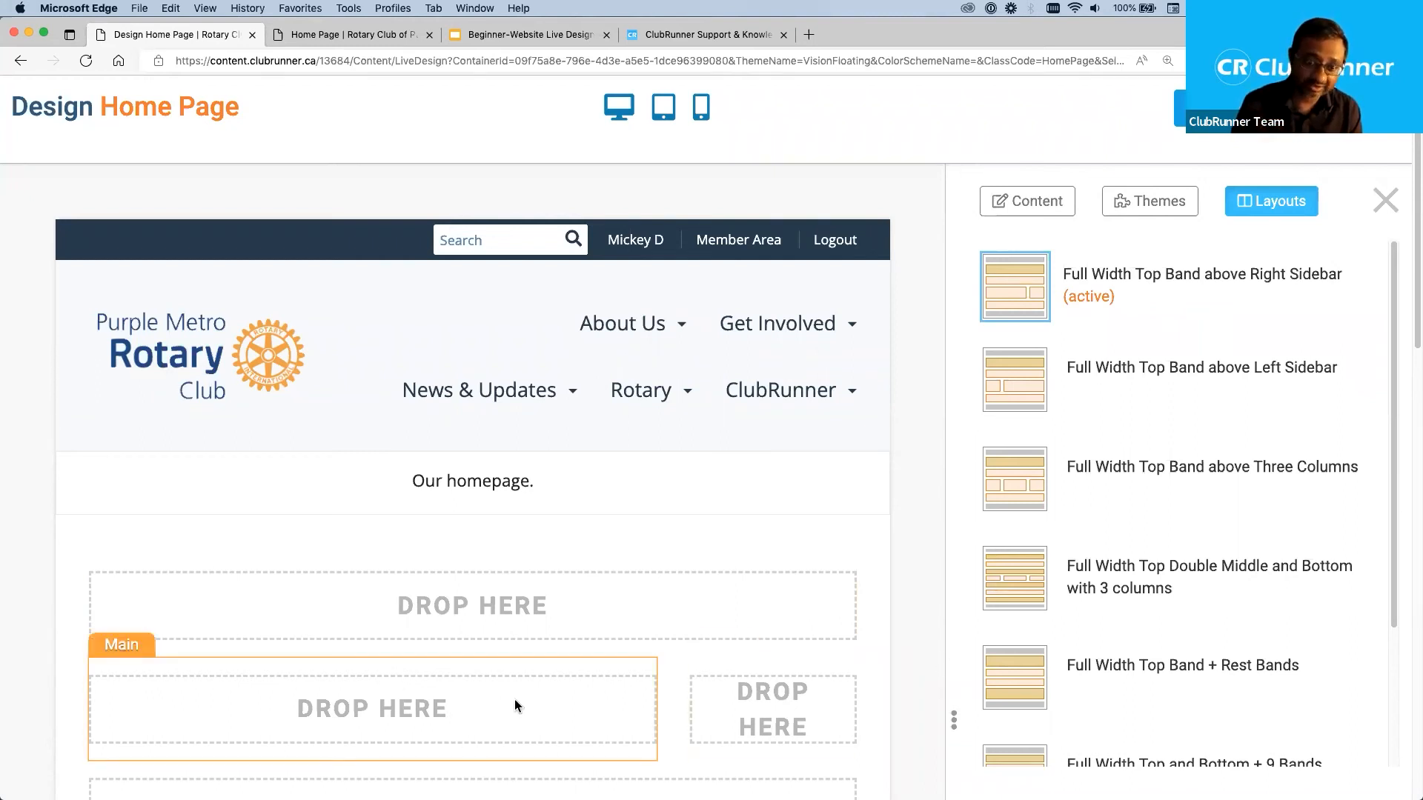
pyautogui.scroll(-5, 955, 633)
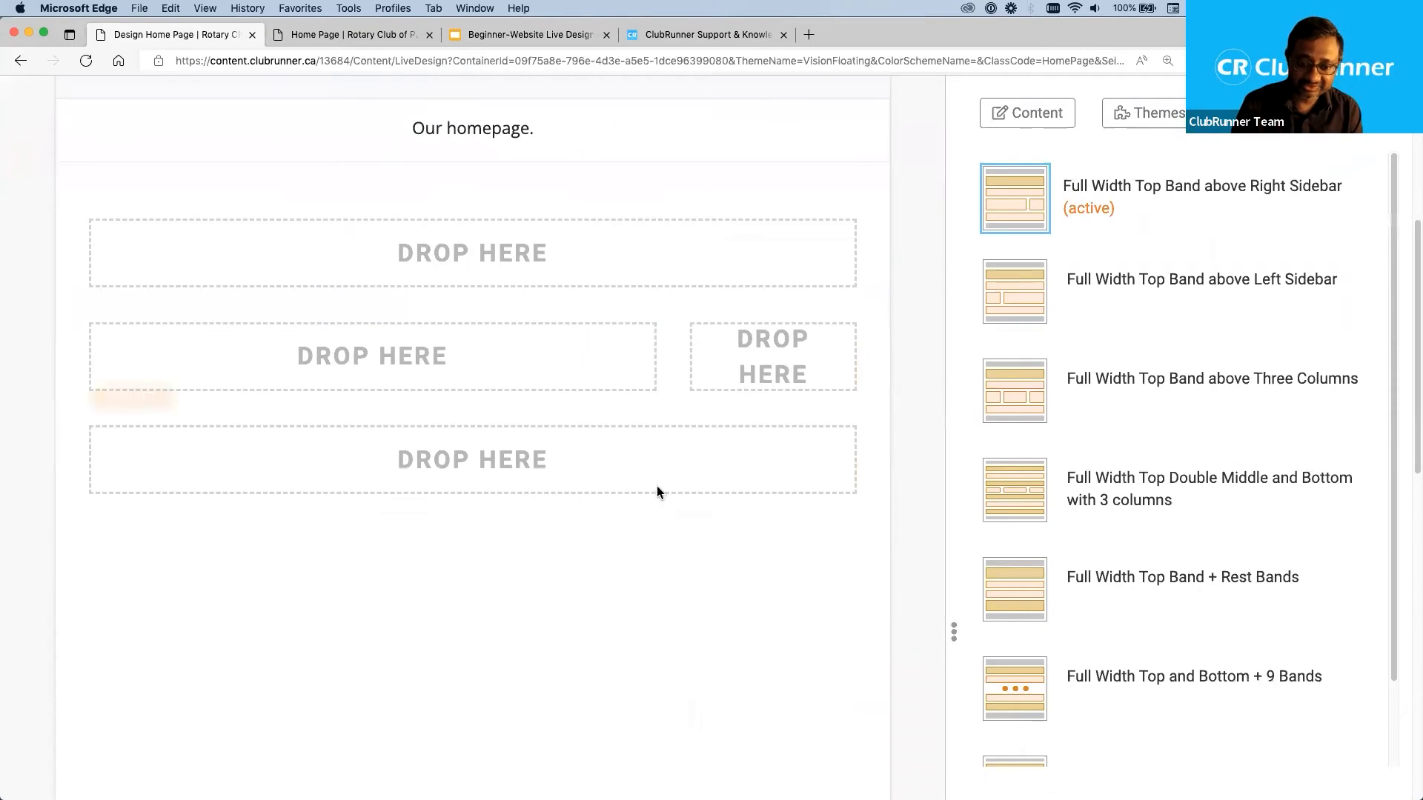
pyautogui.moveTo(562, 459); pyautogui.dragTo(398, 460)
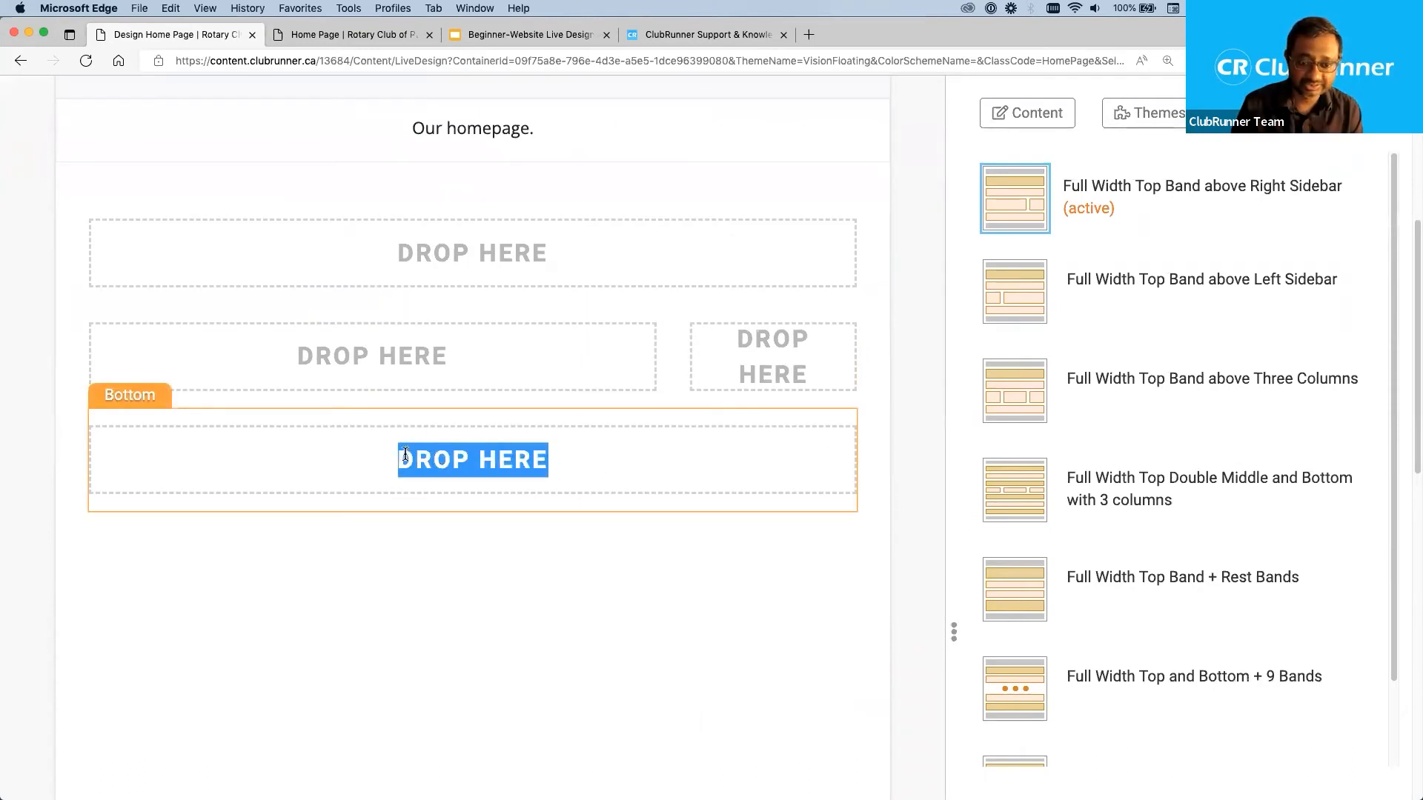
pyautogui.click(907, 491)
pyautogui.scroll(5, 918, 489)
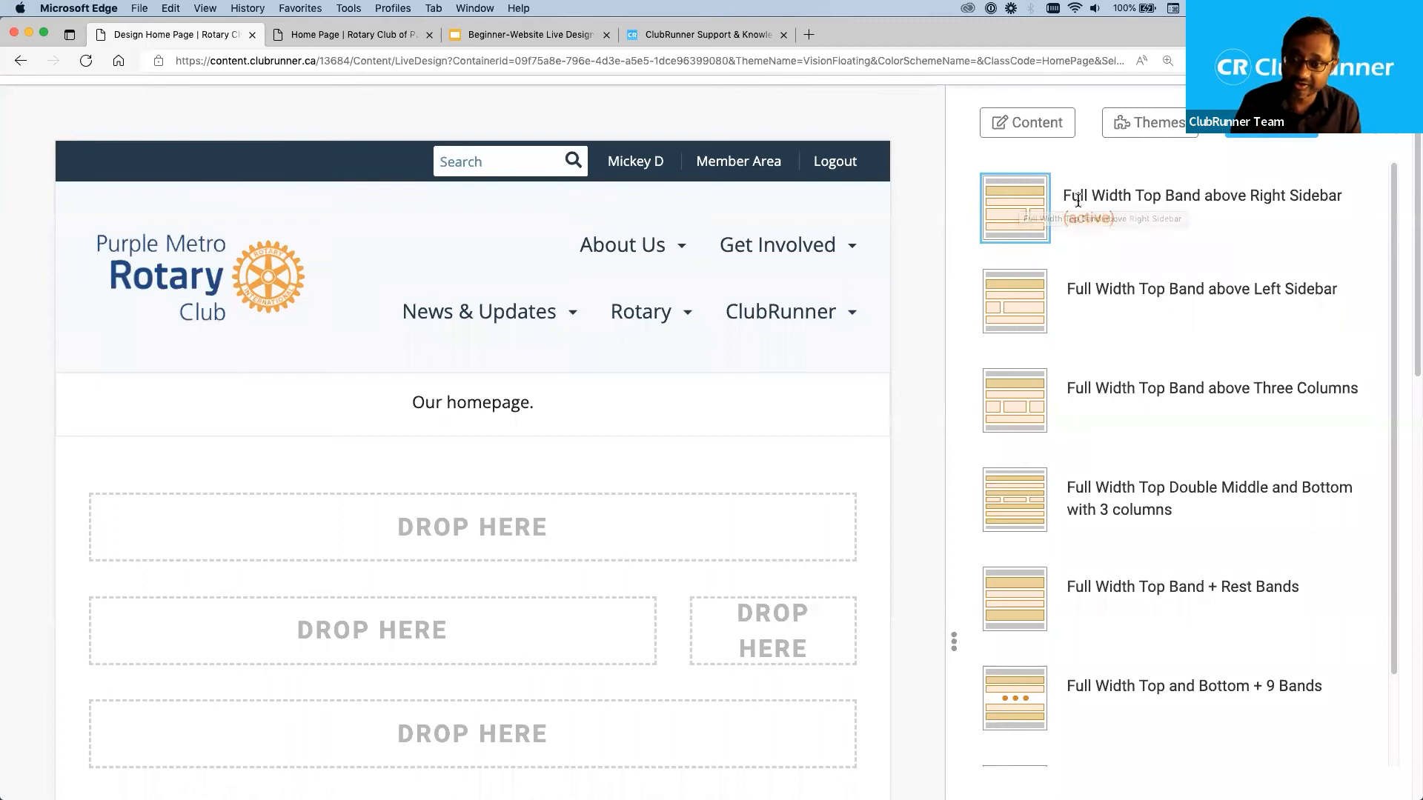
pyautogui.moveTo(1063, 196); pyautogui.dragTo(1238, 195)
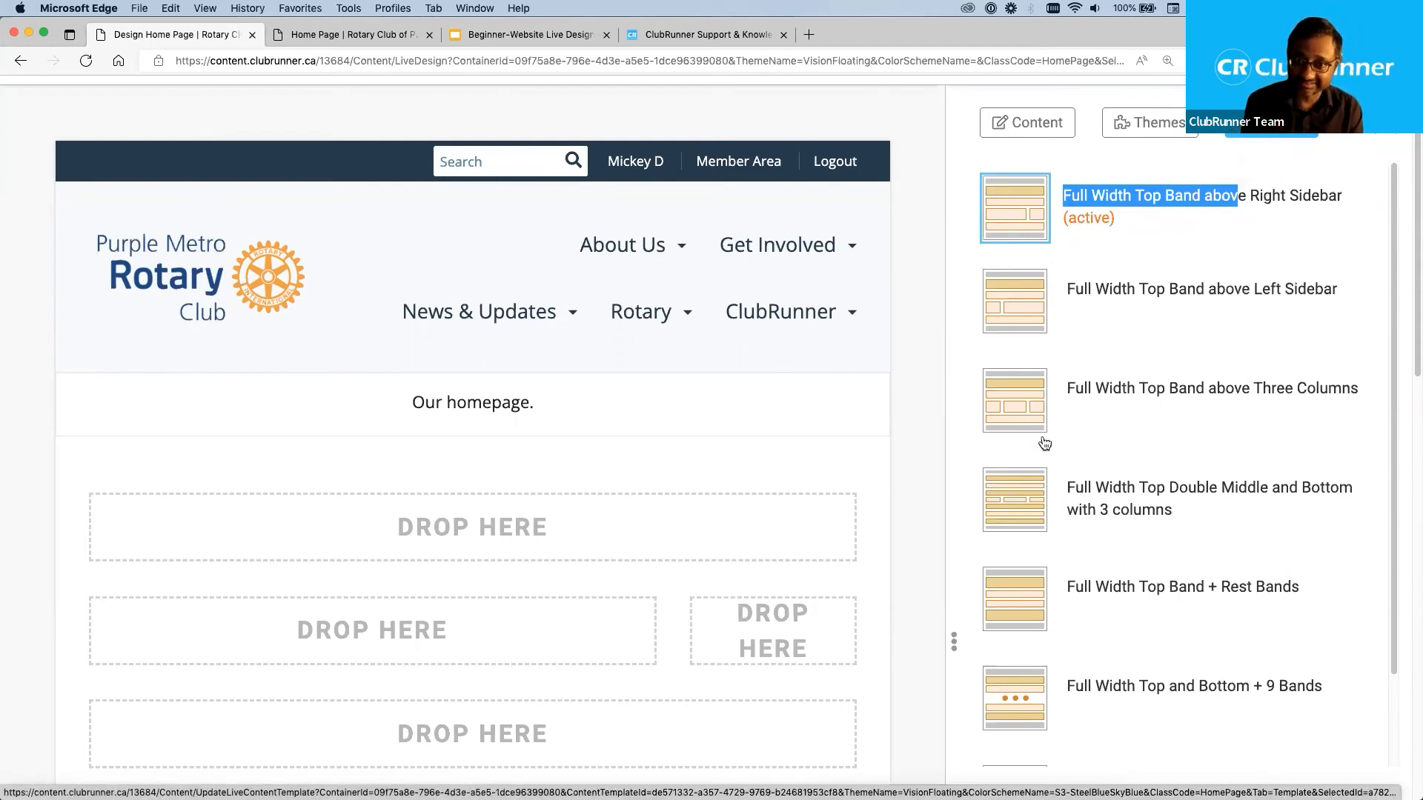
pyautogui.click(1205, 226)
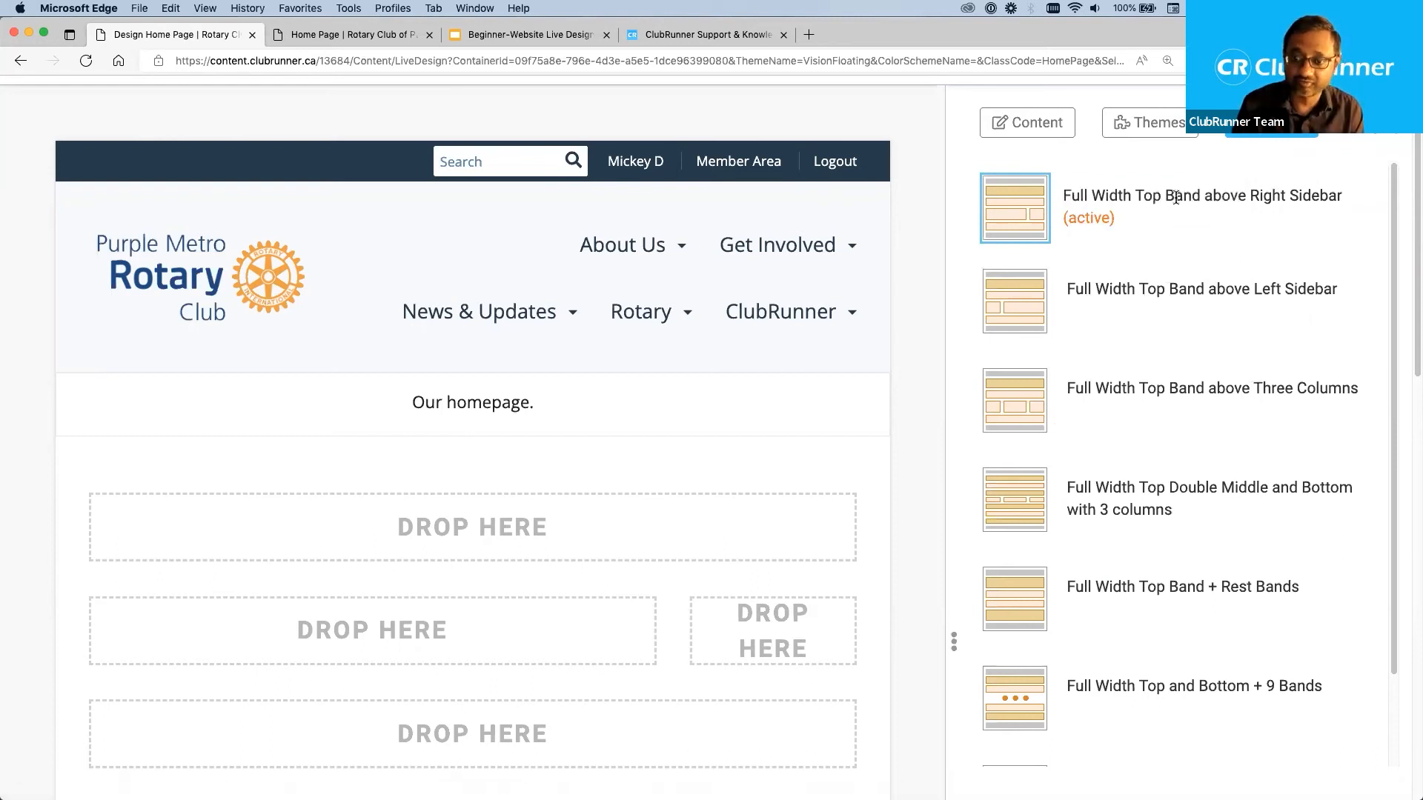
pyautogui.moveTo(1201, 196); pyautogui.dragTo(1064, 195)
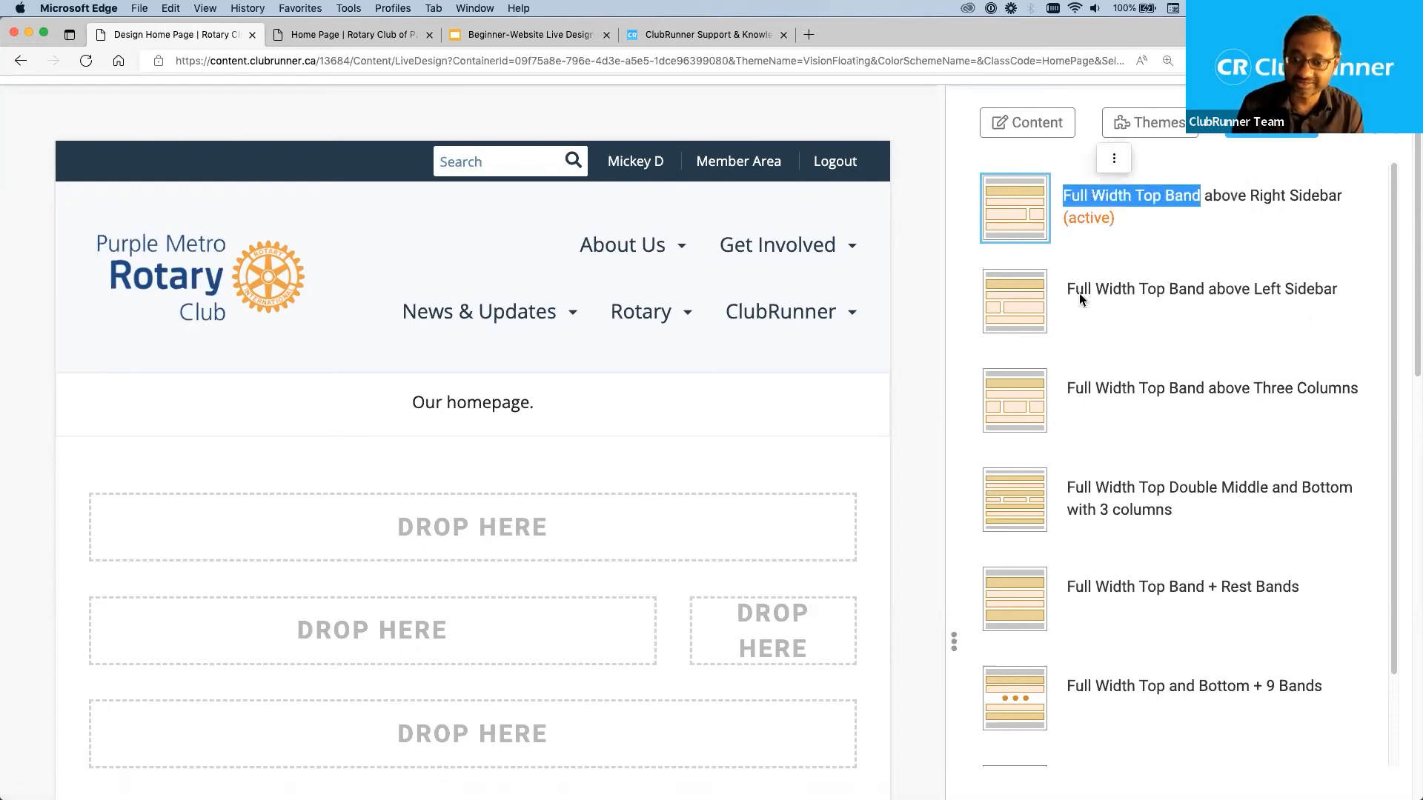
# Try the Full Width Top Double Middle and Bottom with 3 columns layout and inspect its drop zones in the preview.
pyautogui.click(1020, 502)
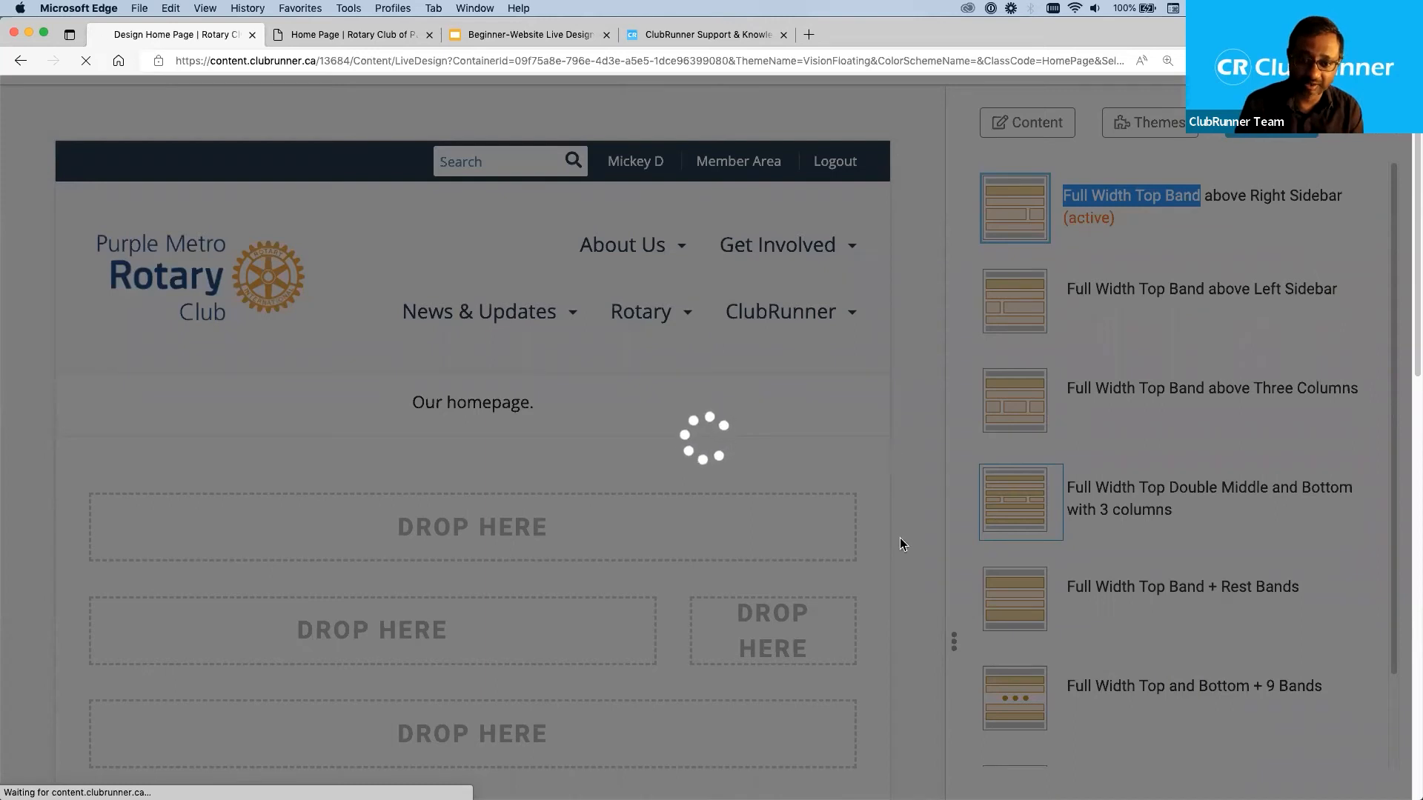
pyautogui.scroll(-1, 764, 511)
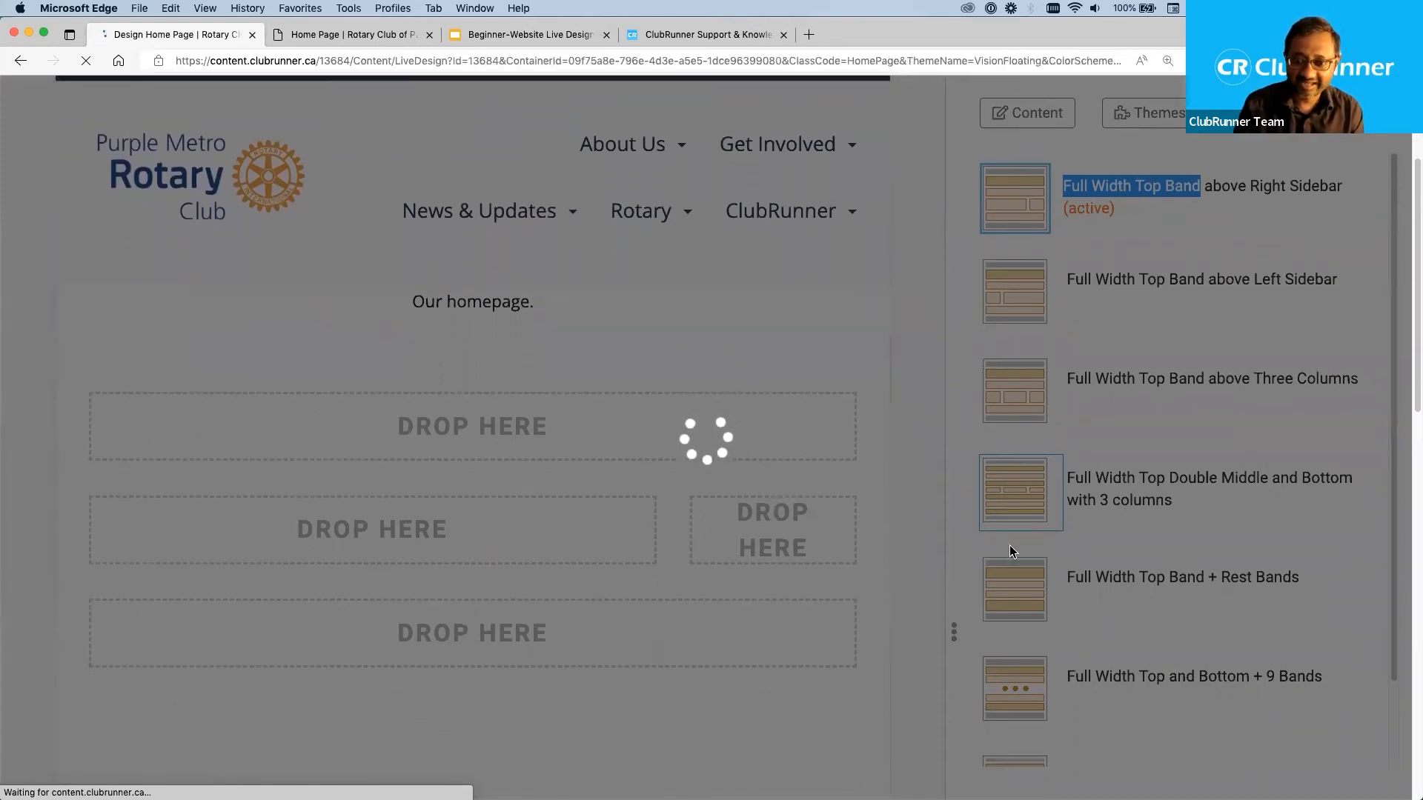
pyautogui.scroll(-3, 911, 489)
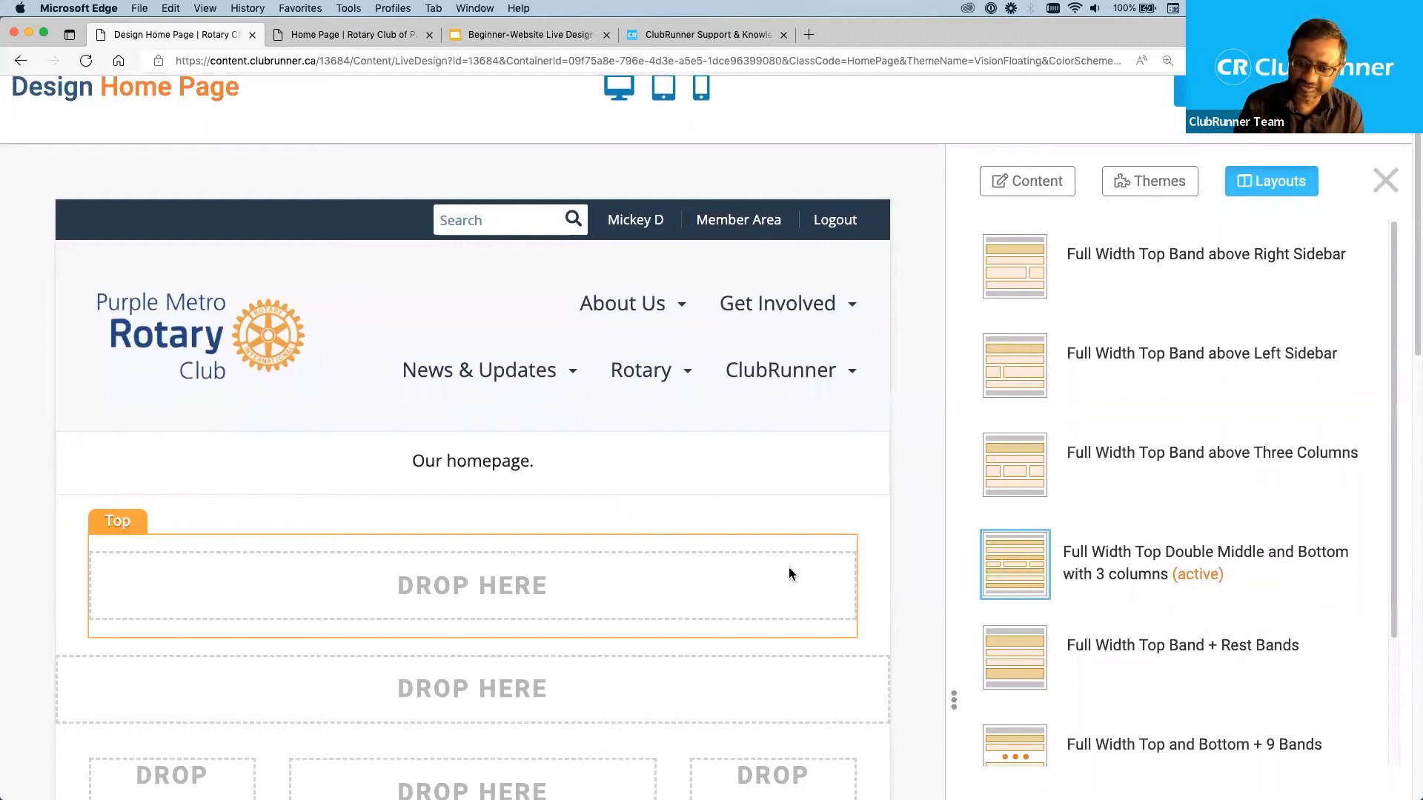
pyautogui.scroll(-1, 789, 567)
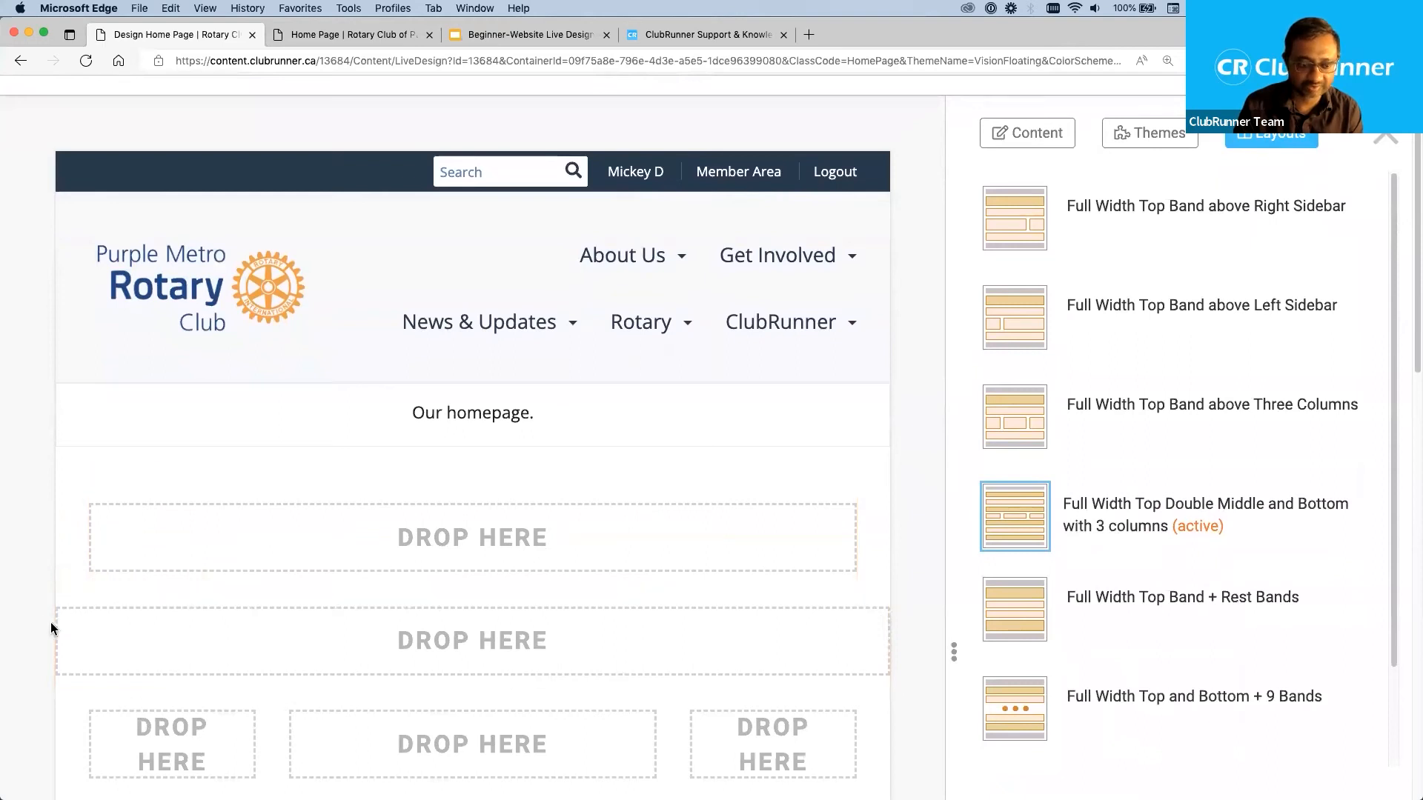
pyautogui.scroll(-5, 300, 594)
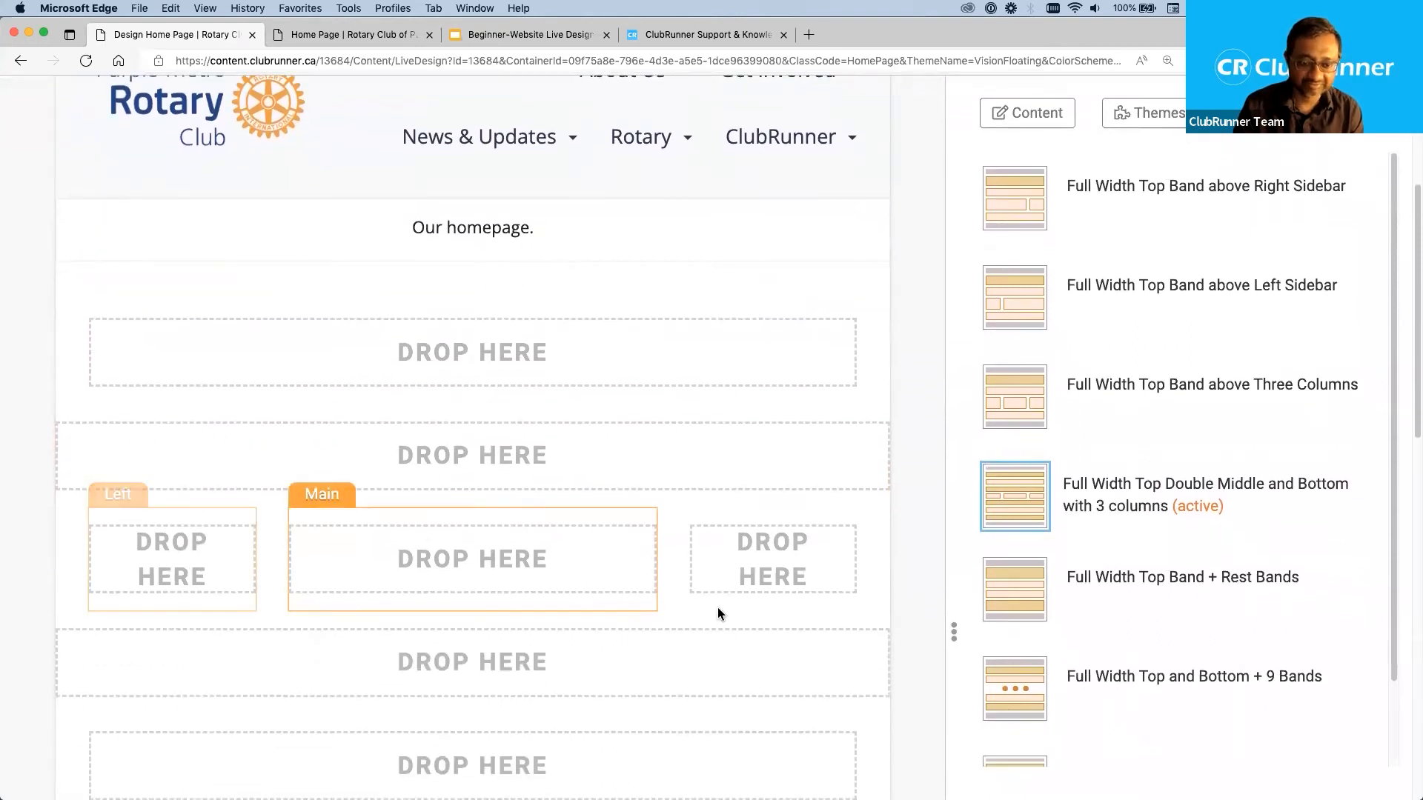
pyautogui.scroll(-6, 654, 679)
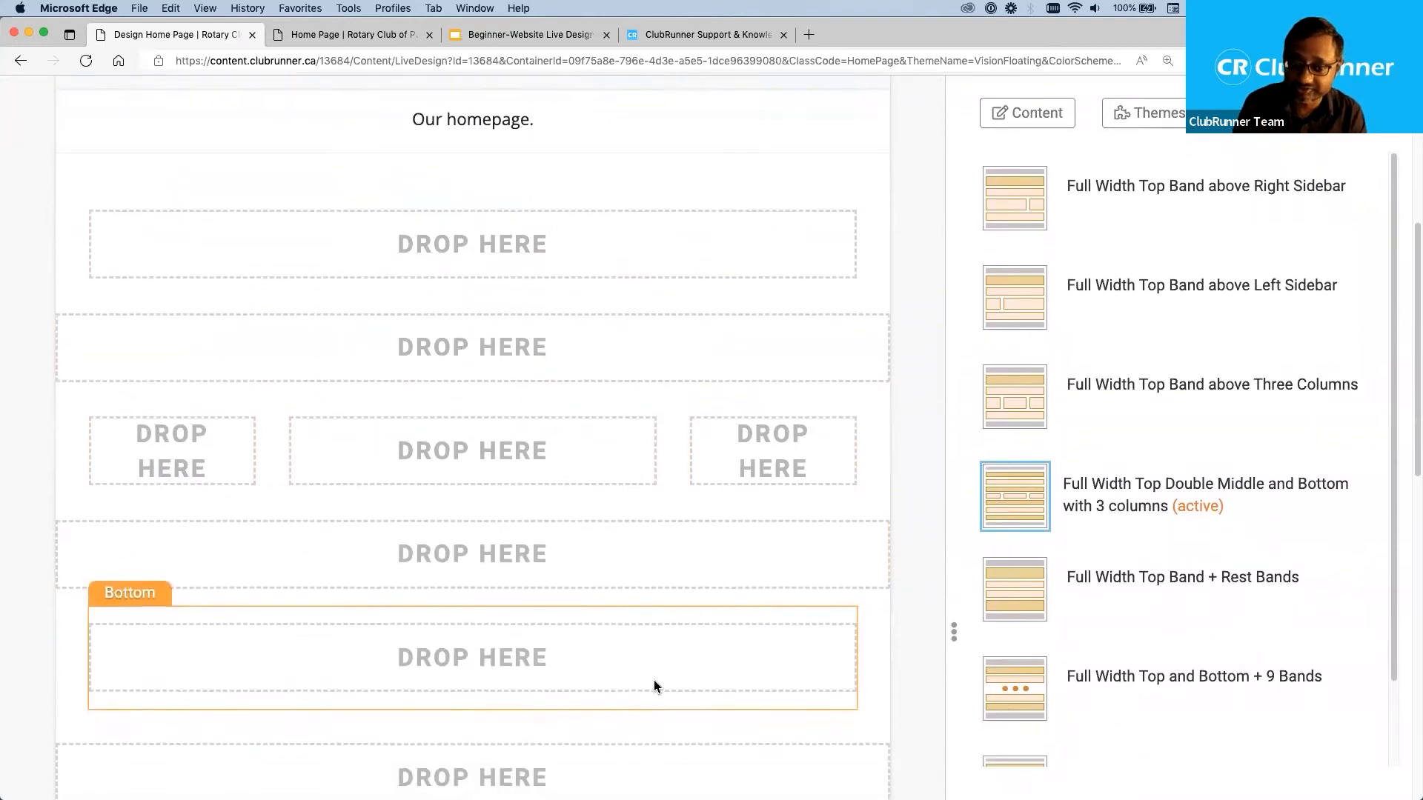
pyautogui.scroll(10, 653, 679)
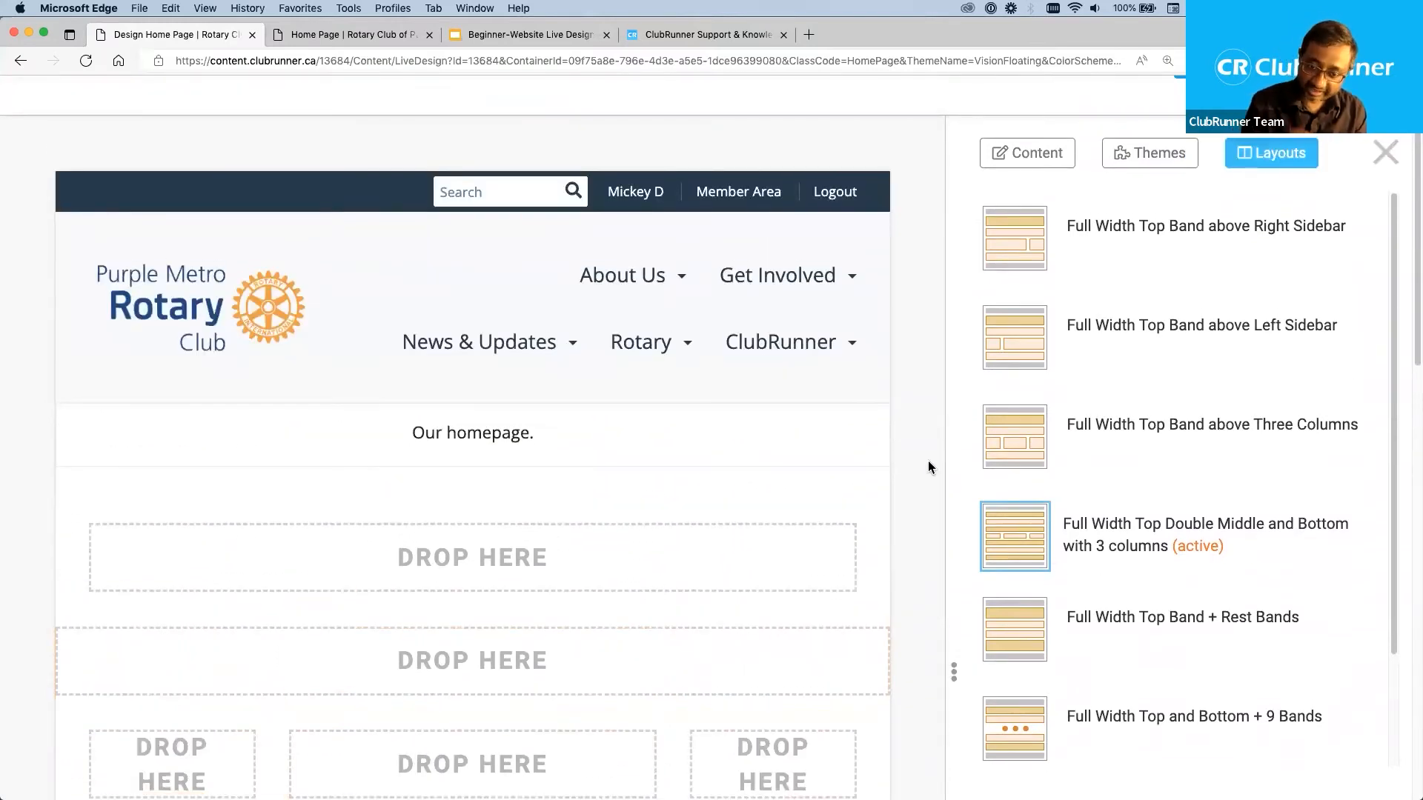
pyautogui.scroll(-5, 923, 467)
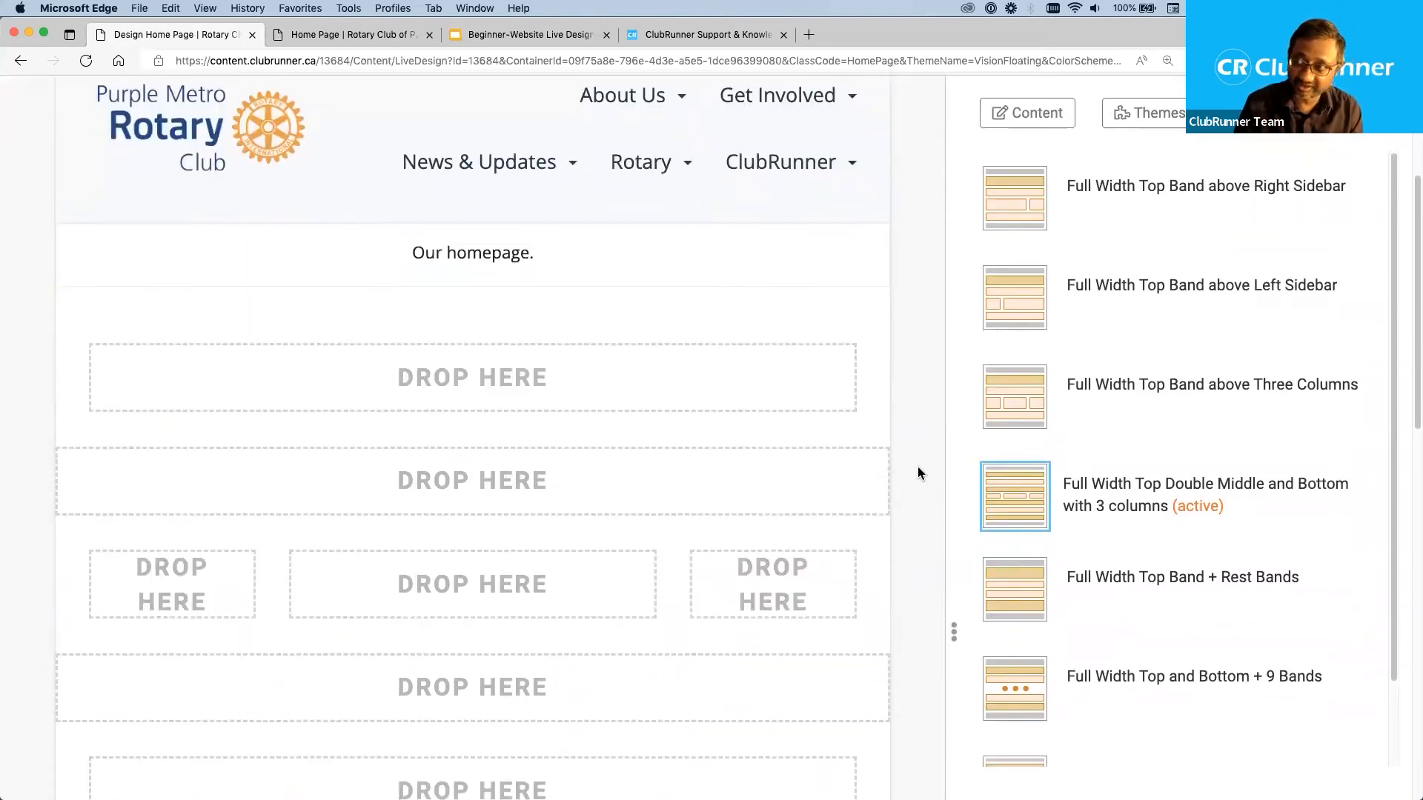
pyautogui.scroll(1, 917, 467)
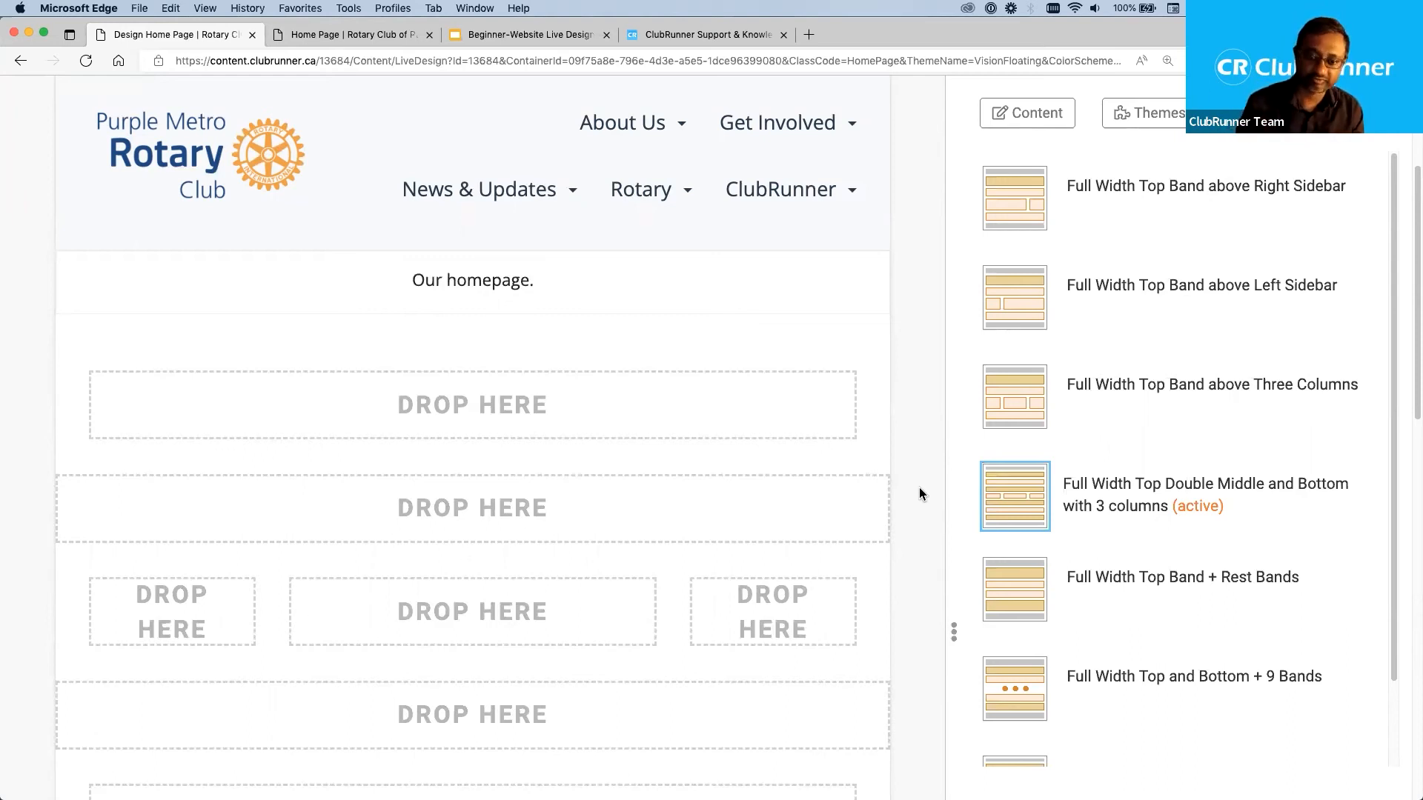
pyautogui.scroll(-1, 936, 495)
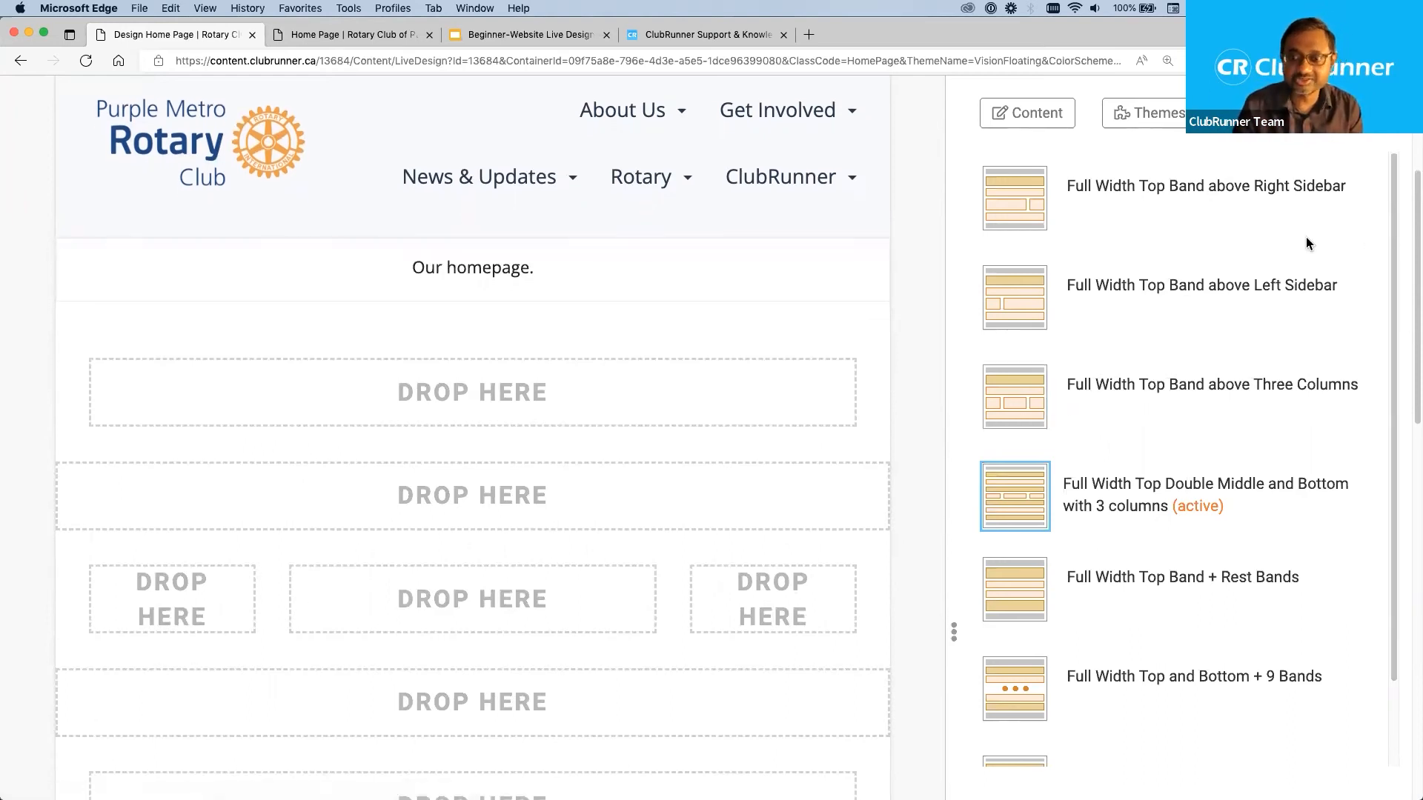
# Switch the home page back to the Full Width Top Band above Right Sidebar layout.
pyautogui.click(1031, 192)
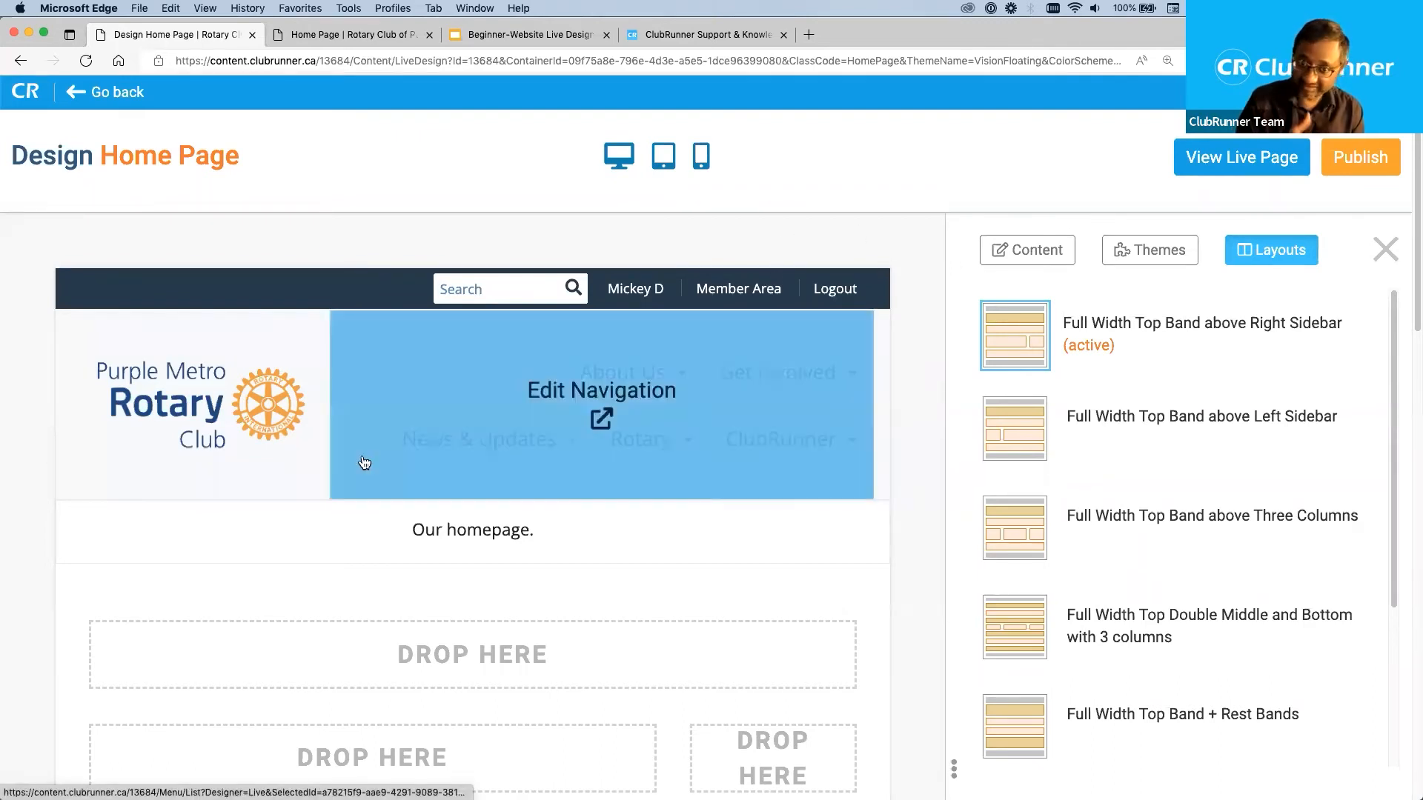
pyautogui.click(915, 581)
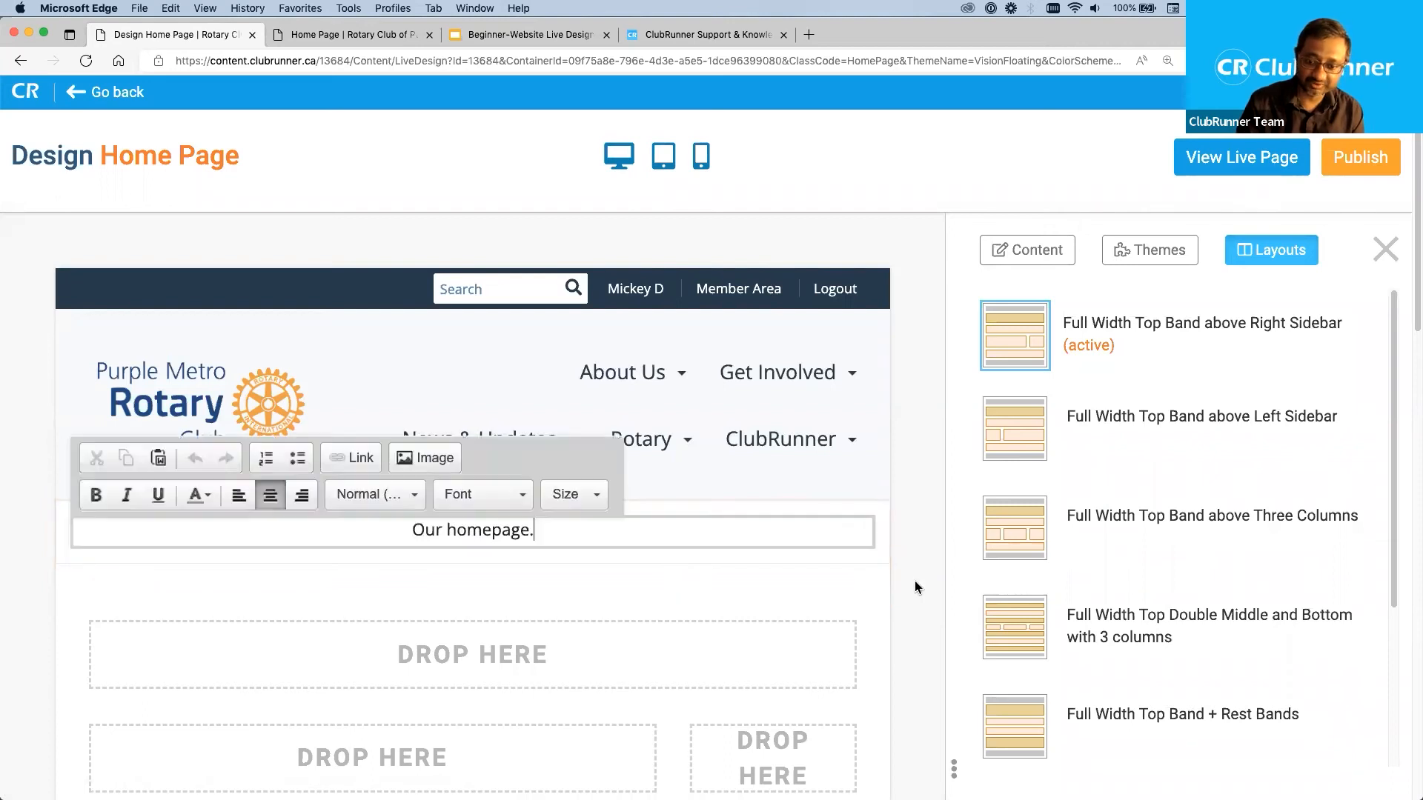
pyautogui.click(908, 297)
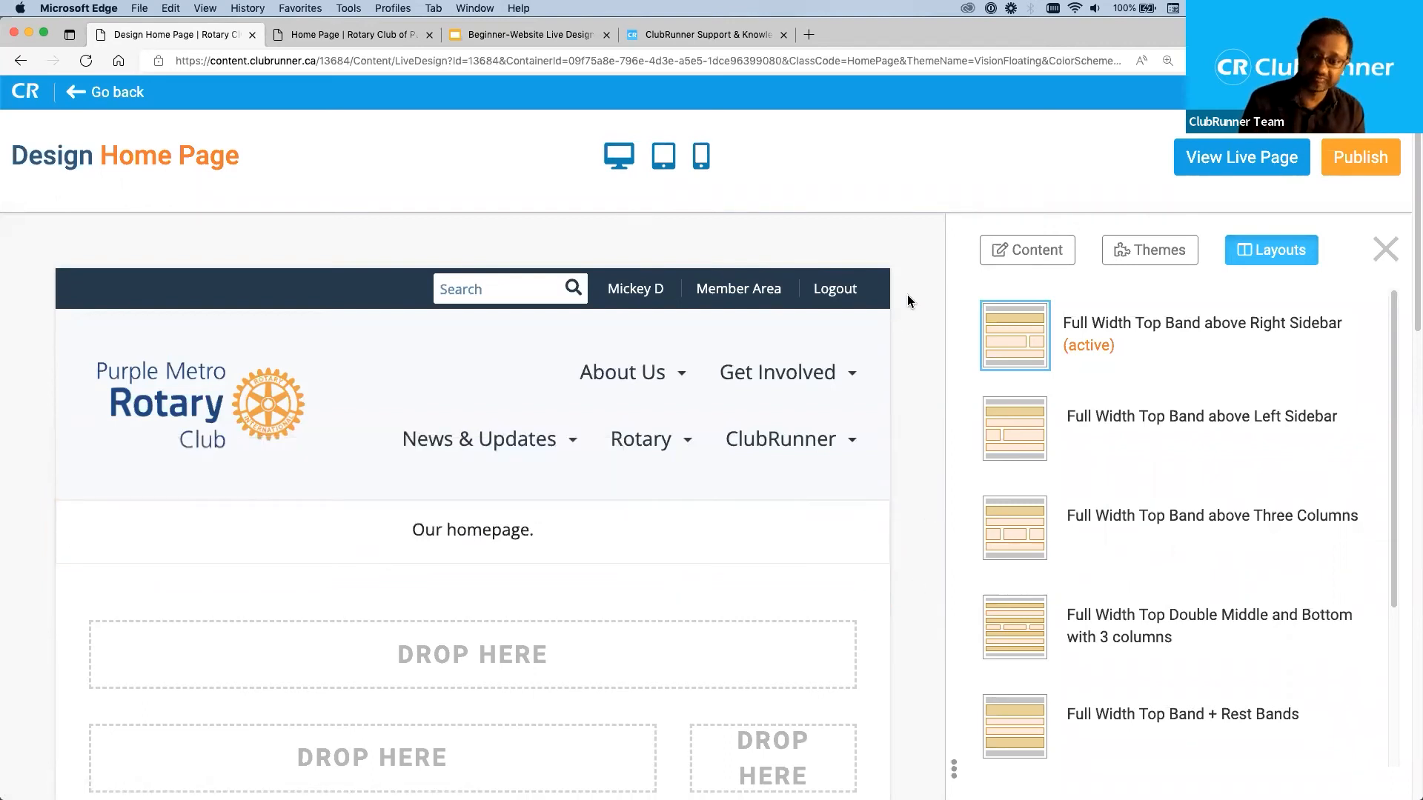
# Review the home page's drop zones and the Design Home Page heading.
pyautogui.scroll(-3, 908, 297)
pyautogui.scroll(-1, 908, 300)
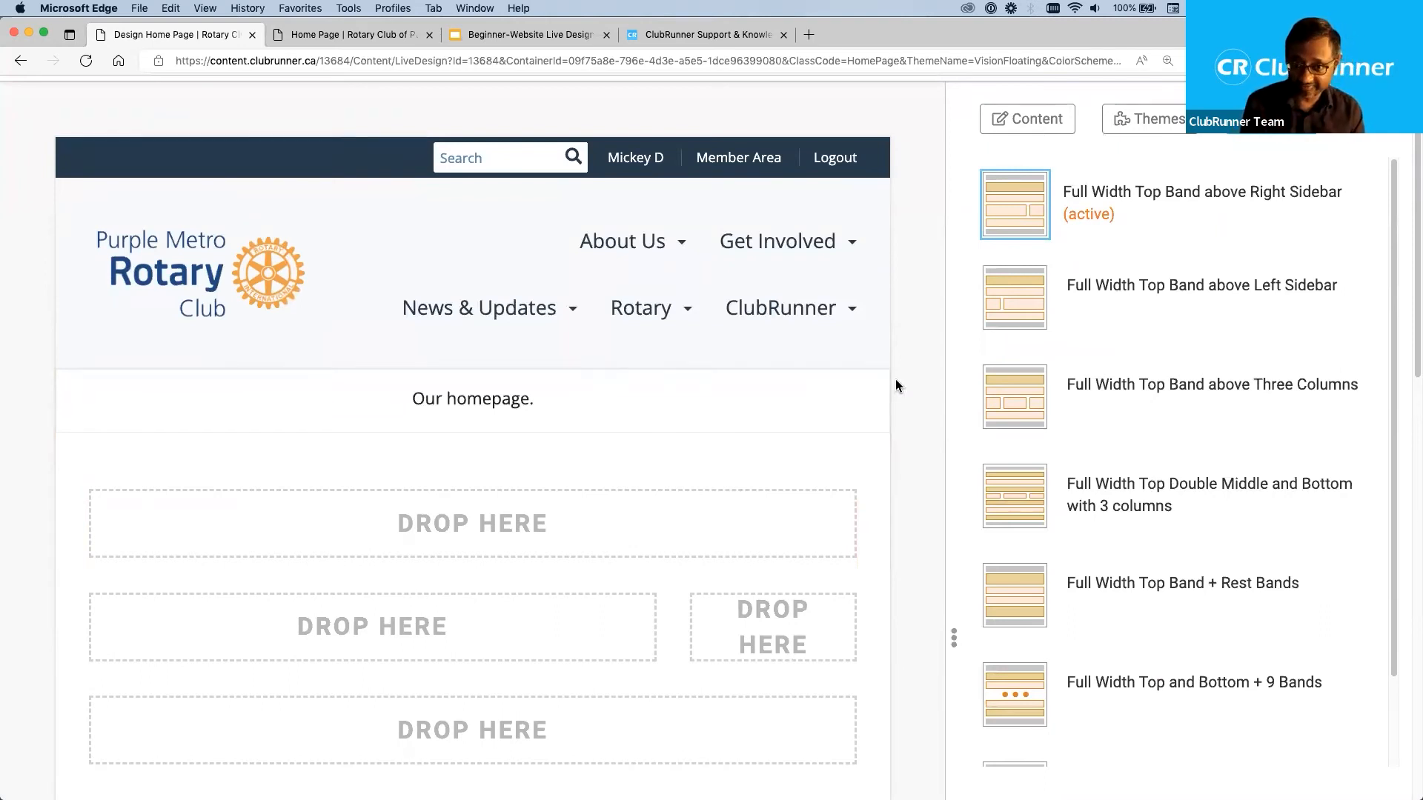
pyautogui.scroll(3, 896, 379)
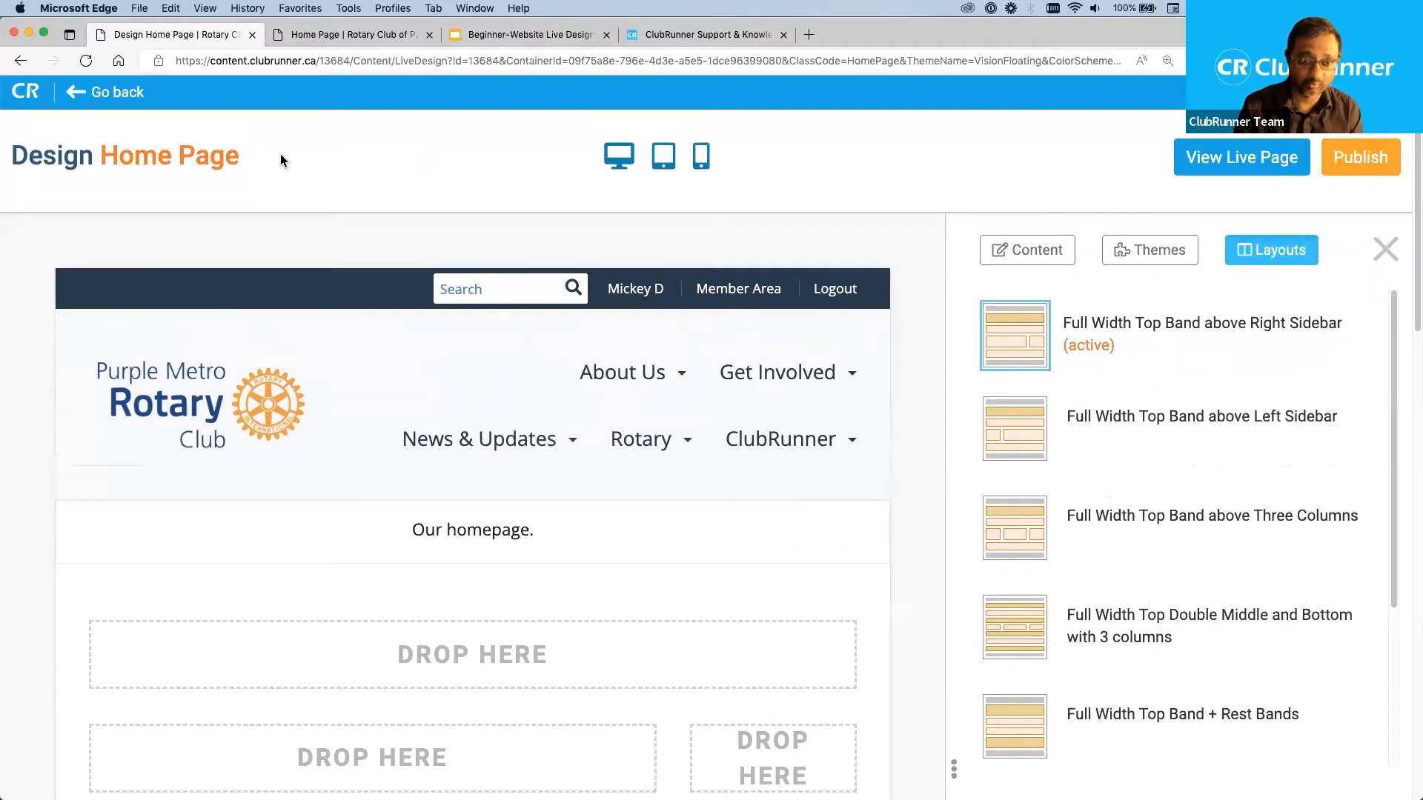
pyautogui.moveTo(250, 157); pyautogui.dragTo(16, 163)
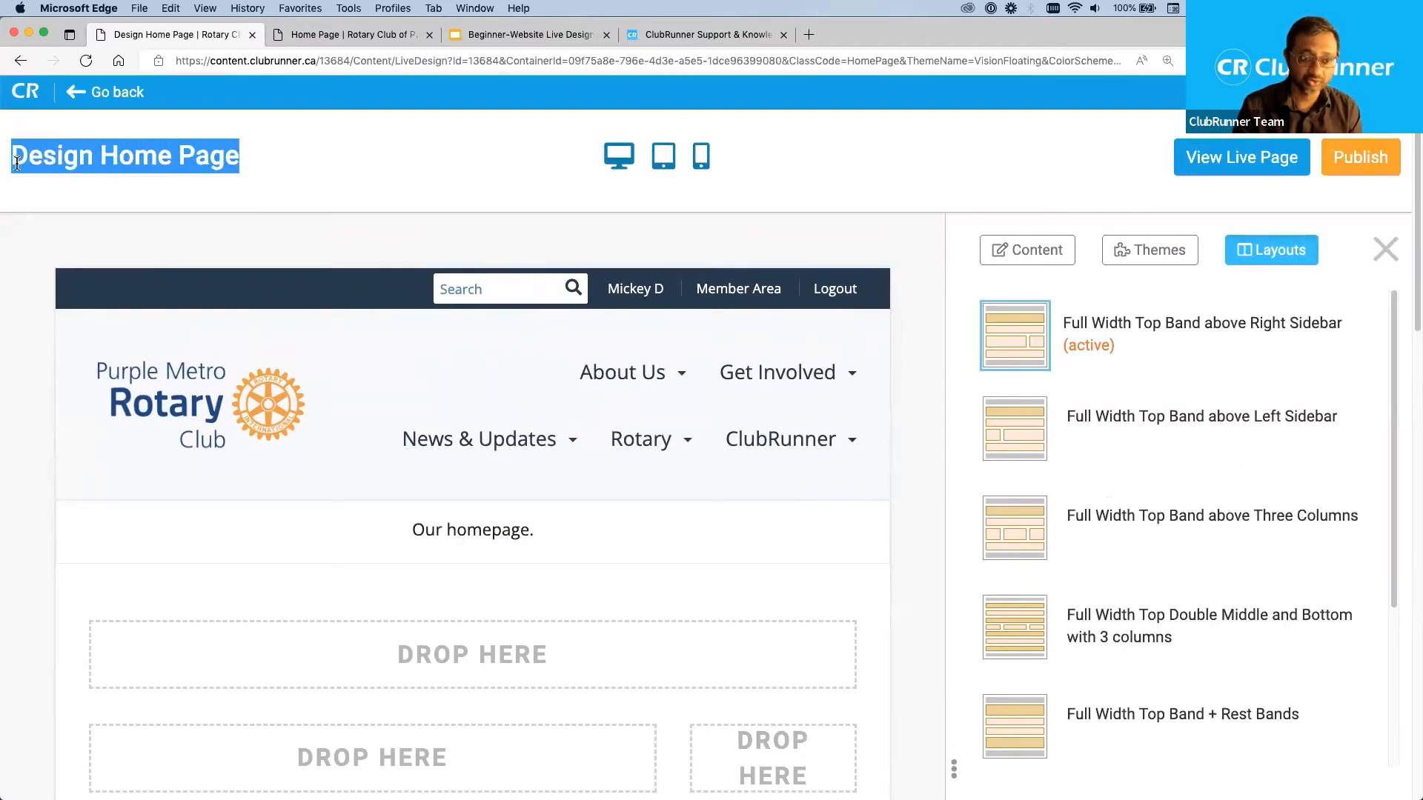
pyautogui.click(296, 157)
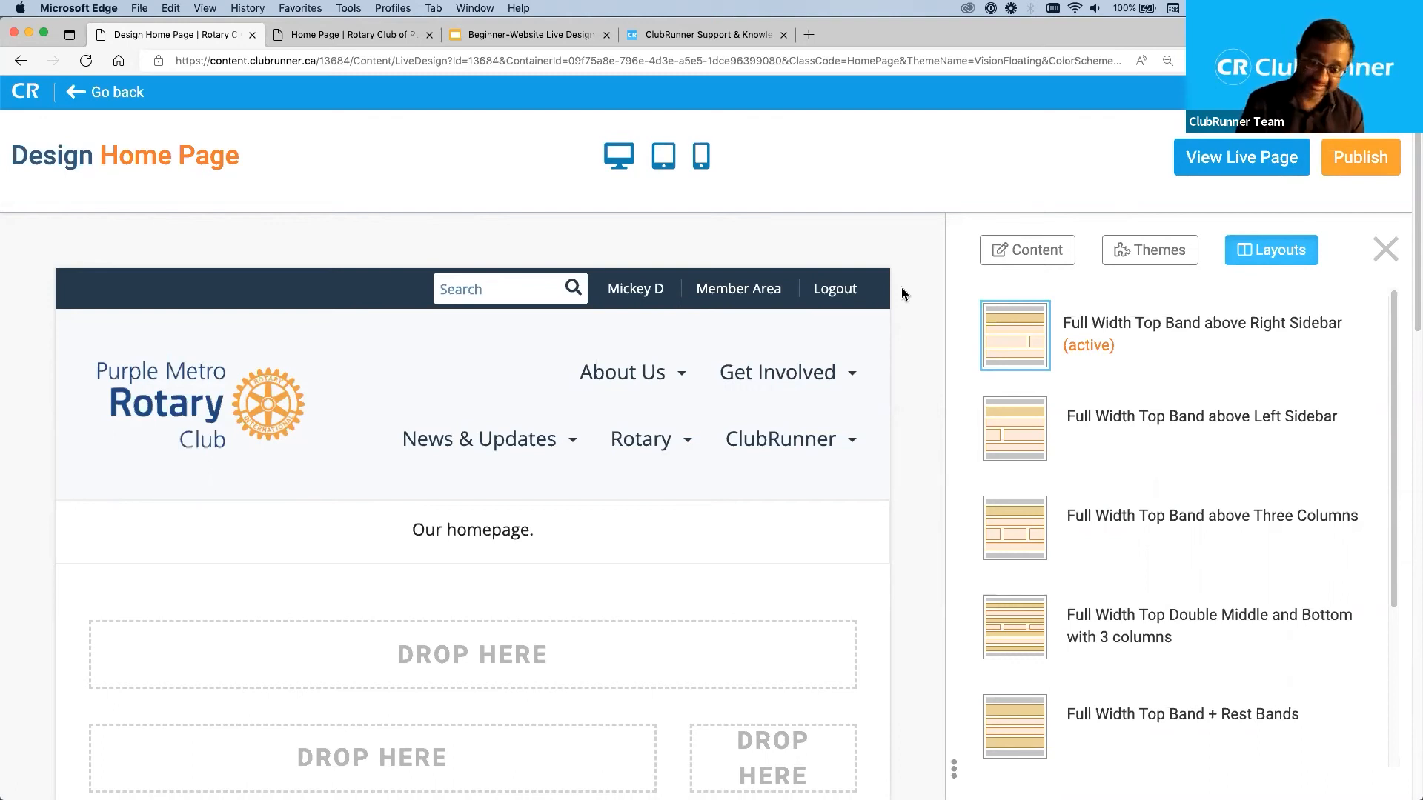
pyautogui.moveTo(773, 397)
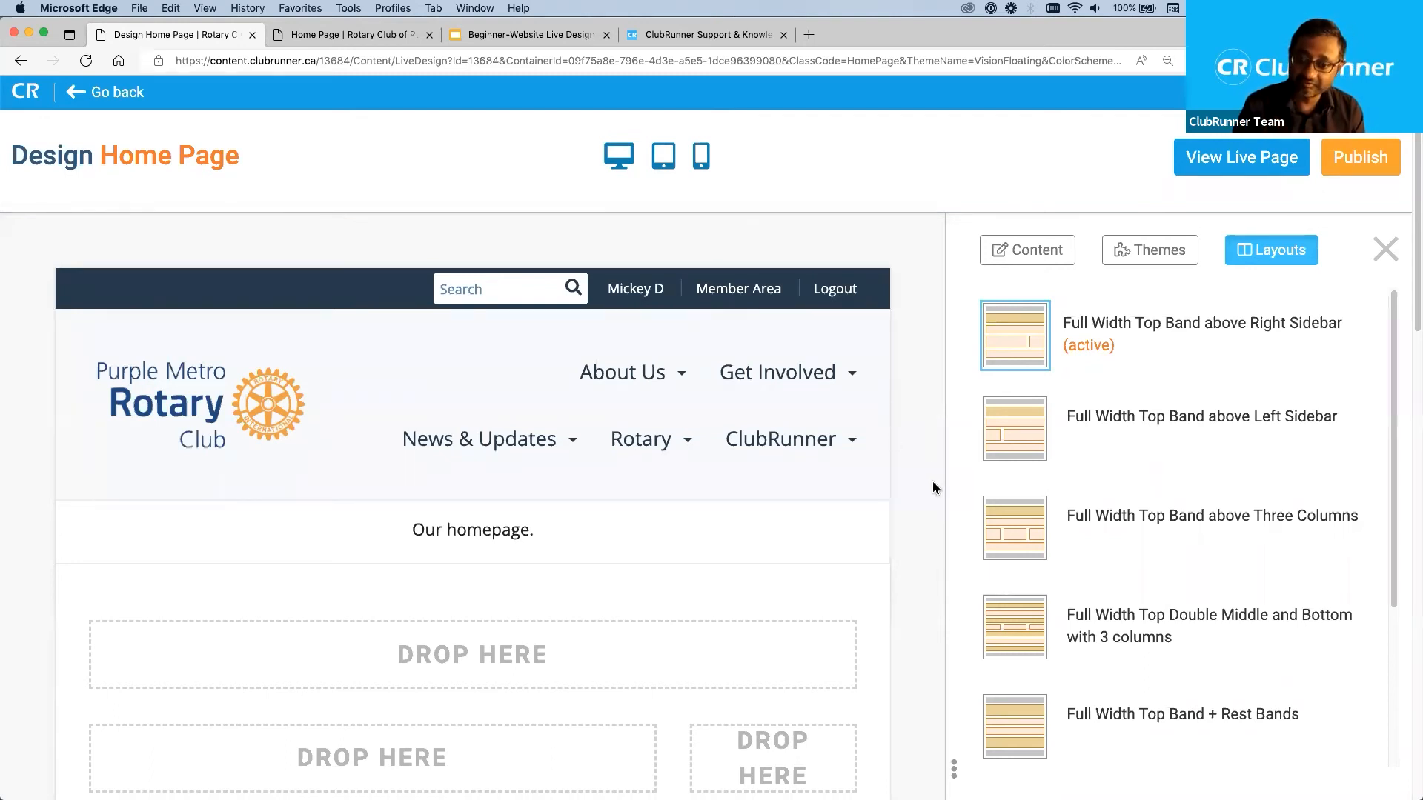
# Examine the navigation area, the banner and the empty Top, Right and Bottom drop zones in the home page design.
pyautogui.scroll(-5, 924, 504)
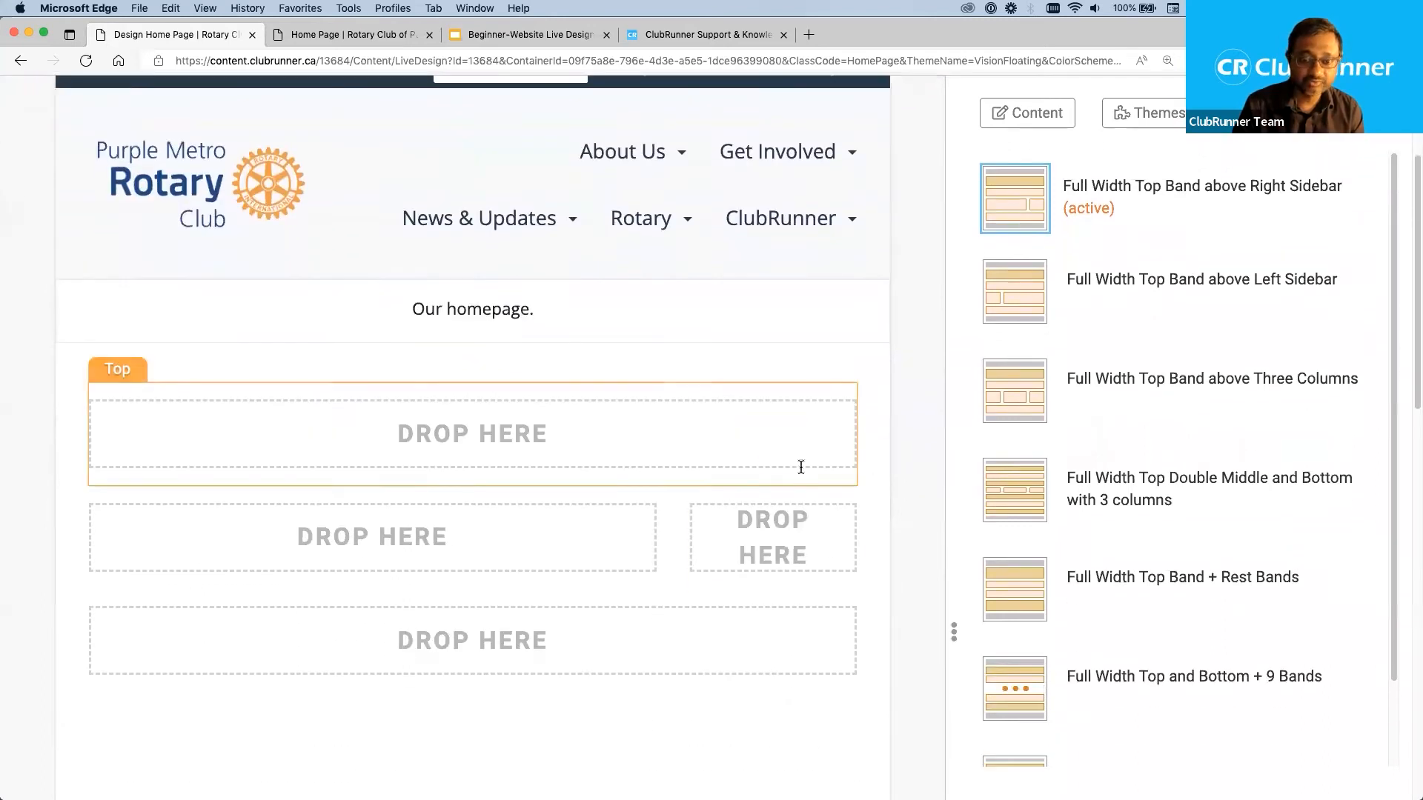
pyautogui.scroll(5, 915, 415)
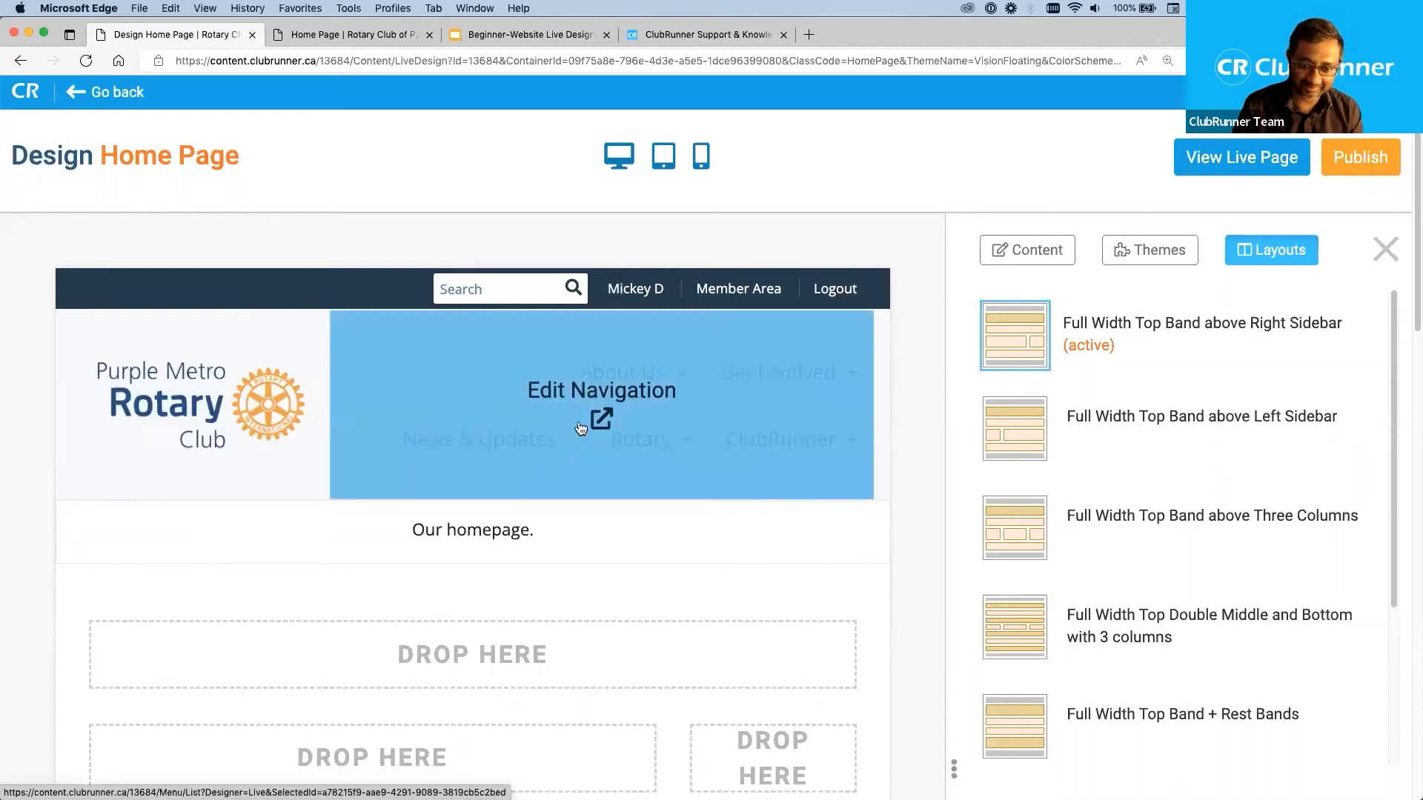
pyautogui.scroll(-2, 585, 438)
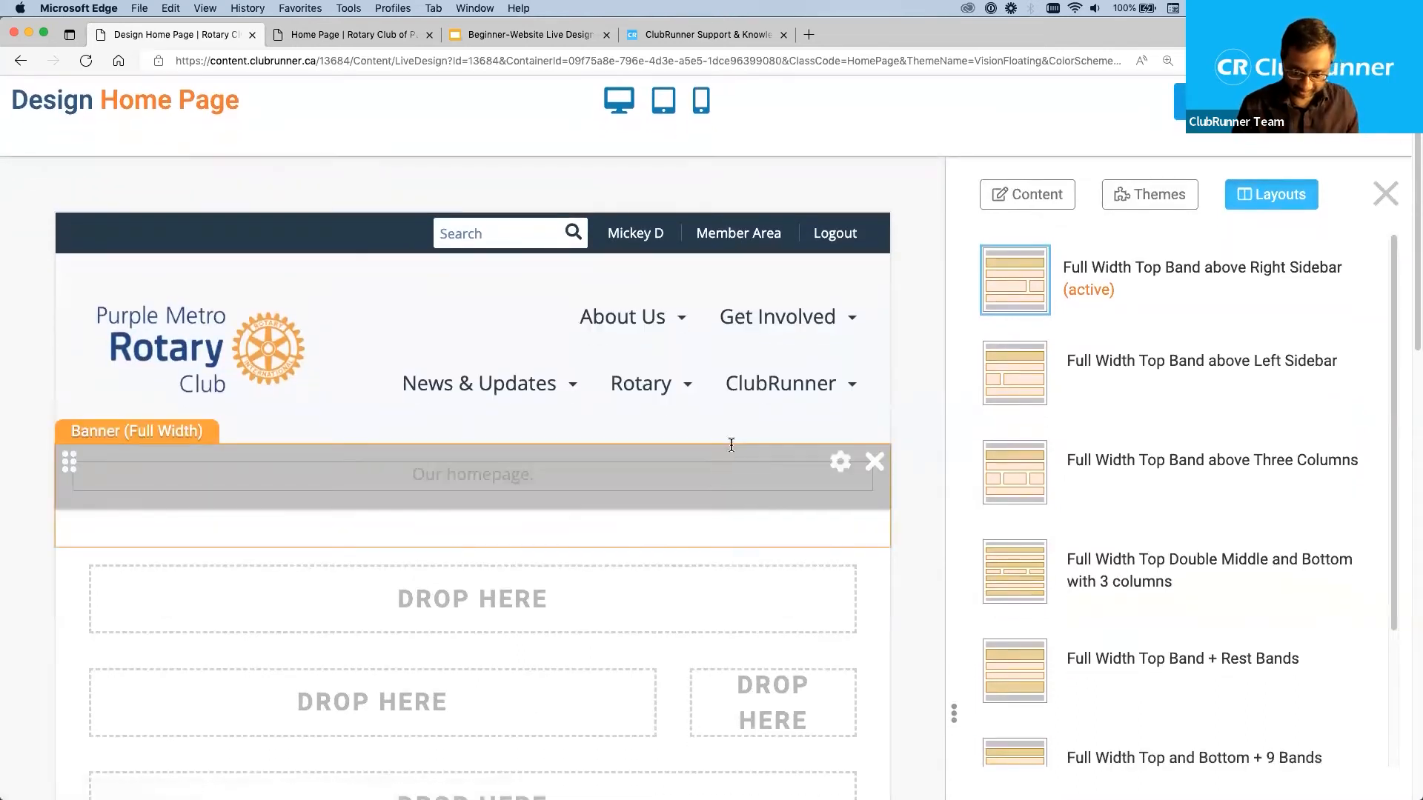
pyautogui.scroll(-4, 921, 416)
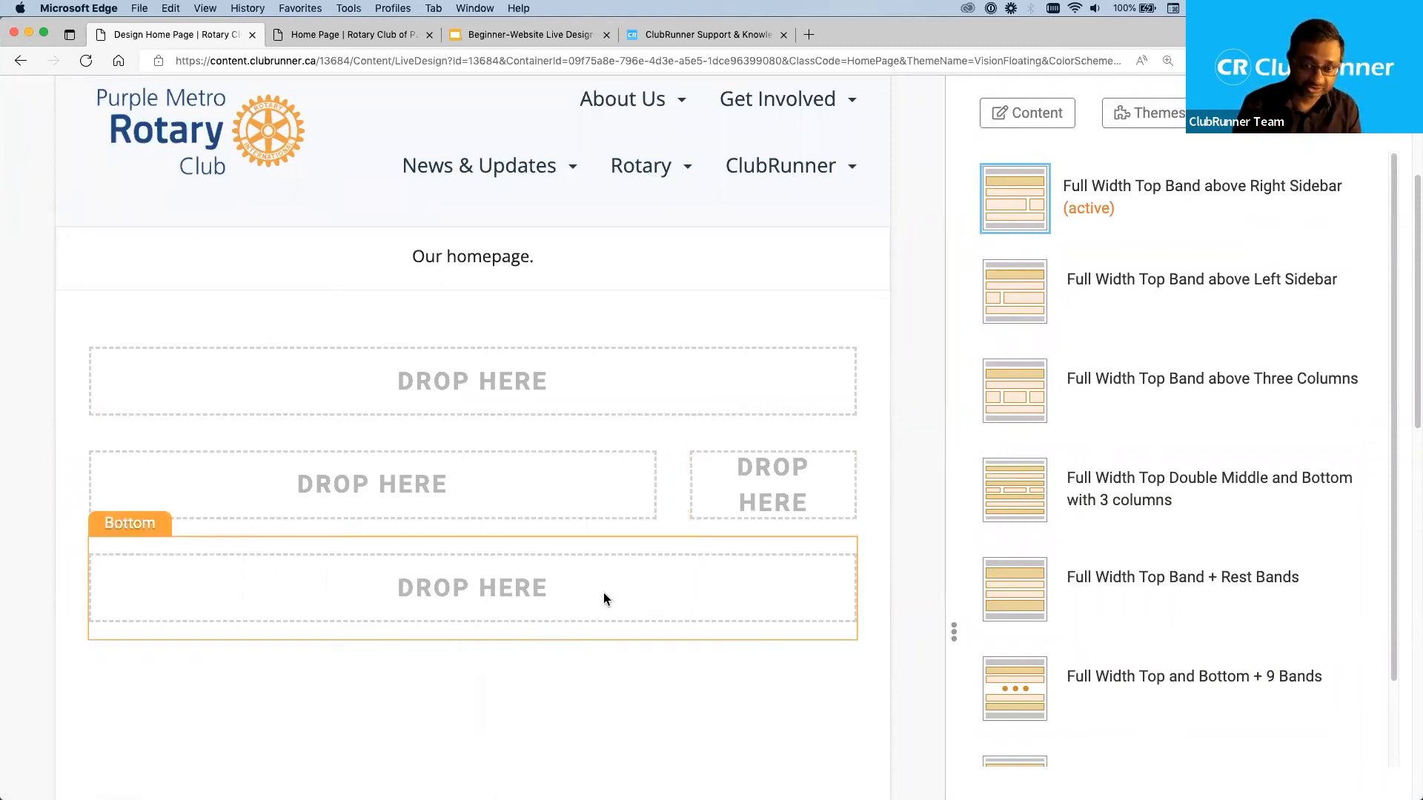
pyautogui.moveTo(584, 589); pyautogui.dragTo(421, 585)
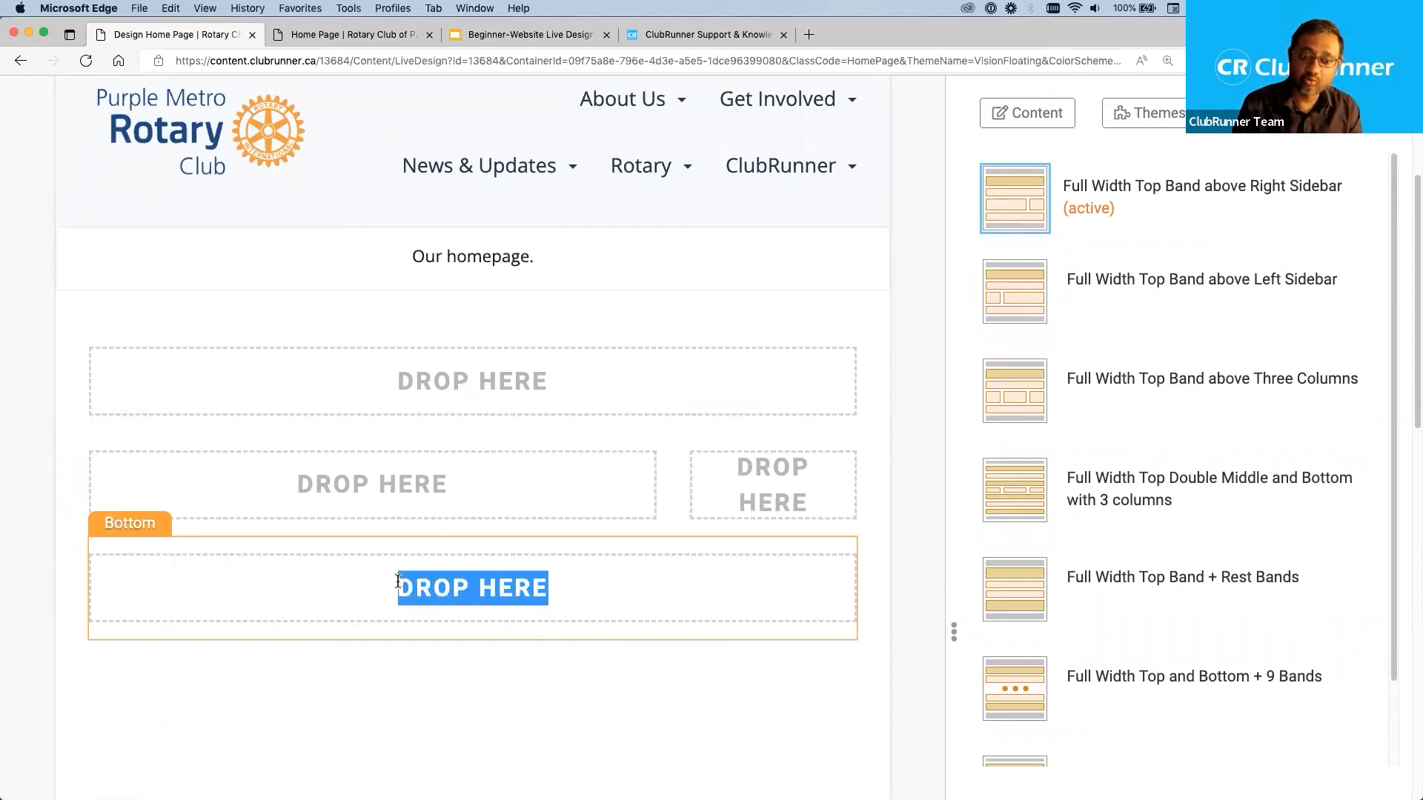
pyautogui.click(891, 595)
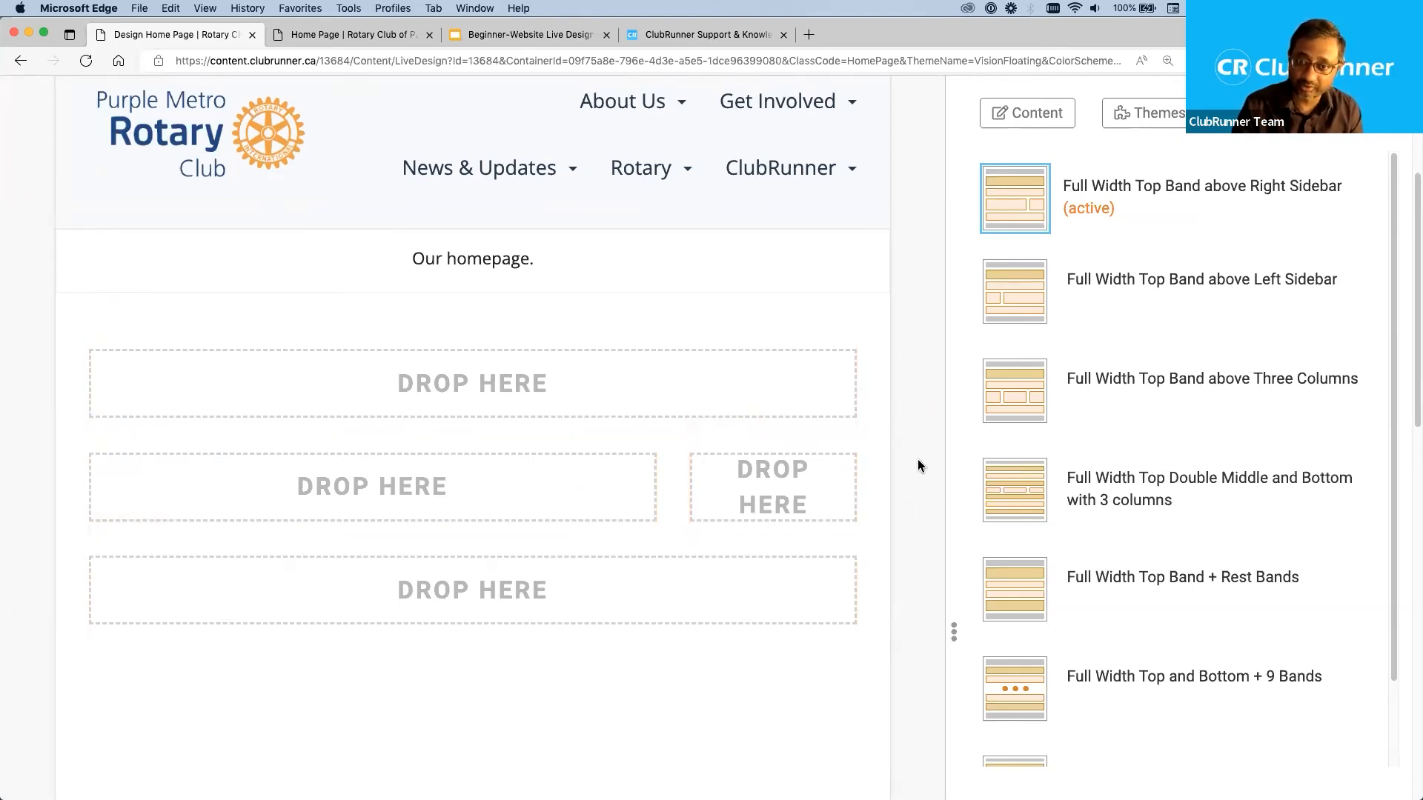
pyautogui.scroll(5, 918, 460)
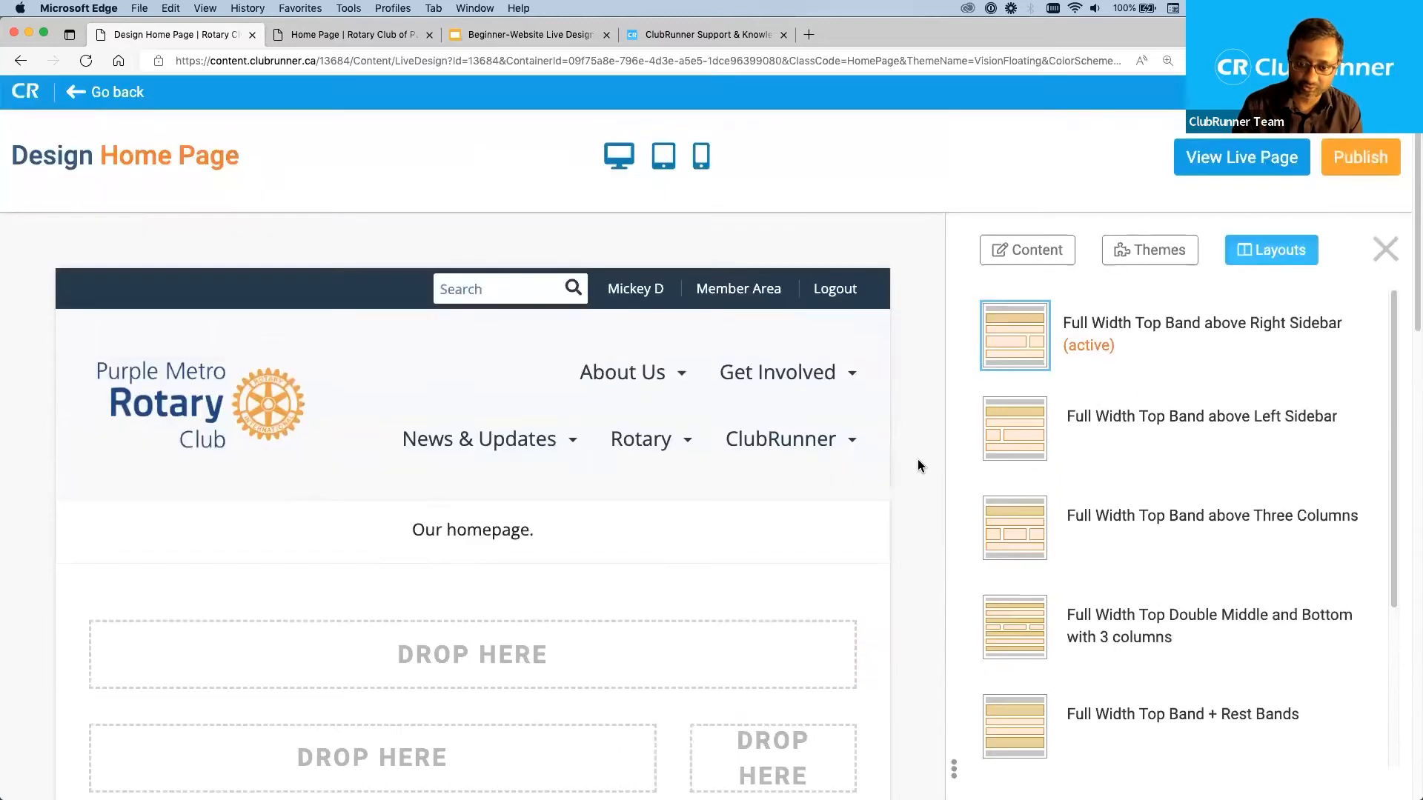
# Preview the home page at desktop size, look through it and return to the live designer.
pyautogui.click(617, 163)
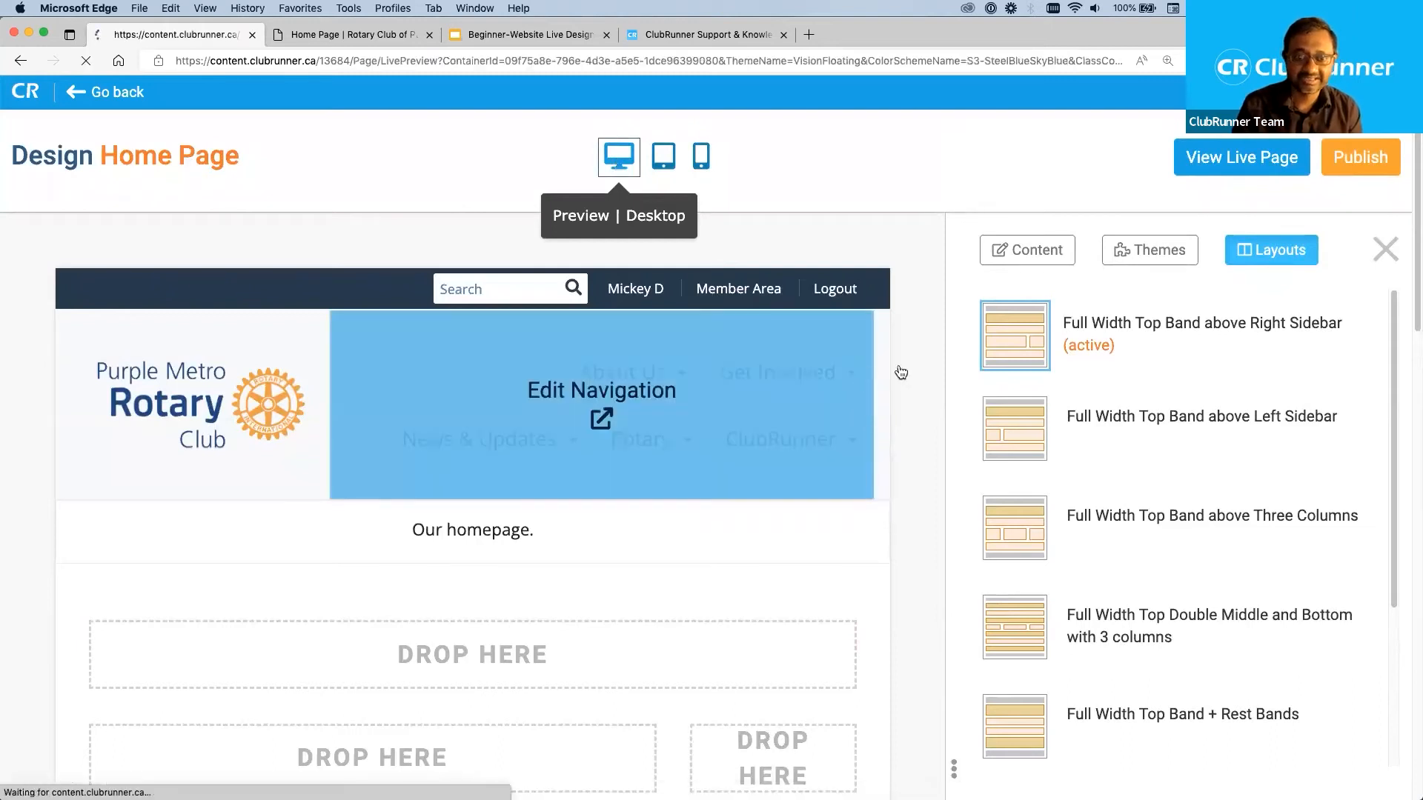
pyautogui.scroll(-5, 994, 562)
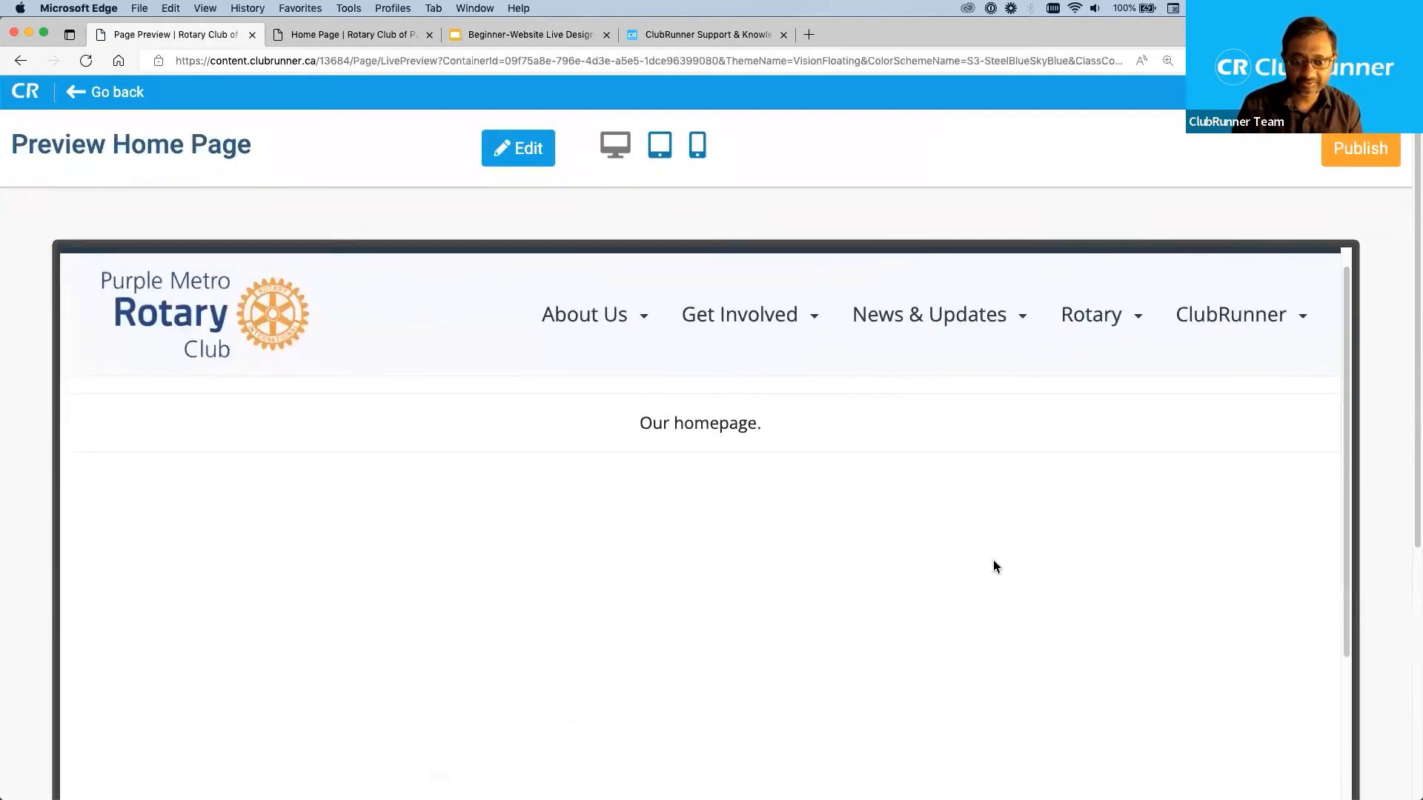
pyautogui.scroll(-5, 993, 560)
pyautogui.scroll(10, 993, 560)
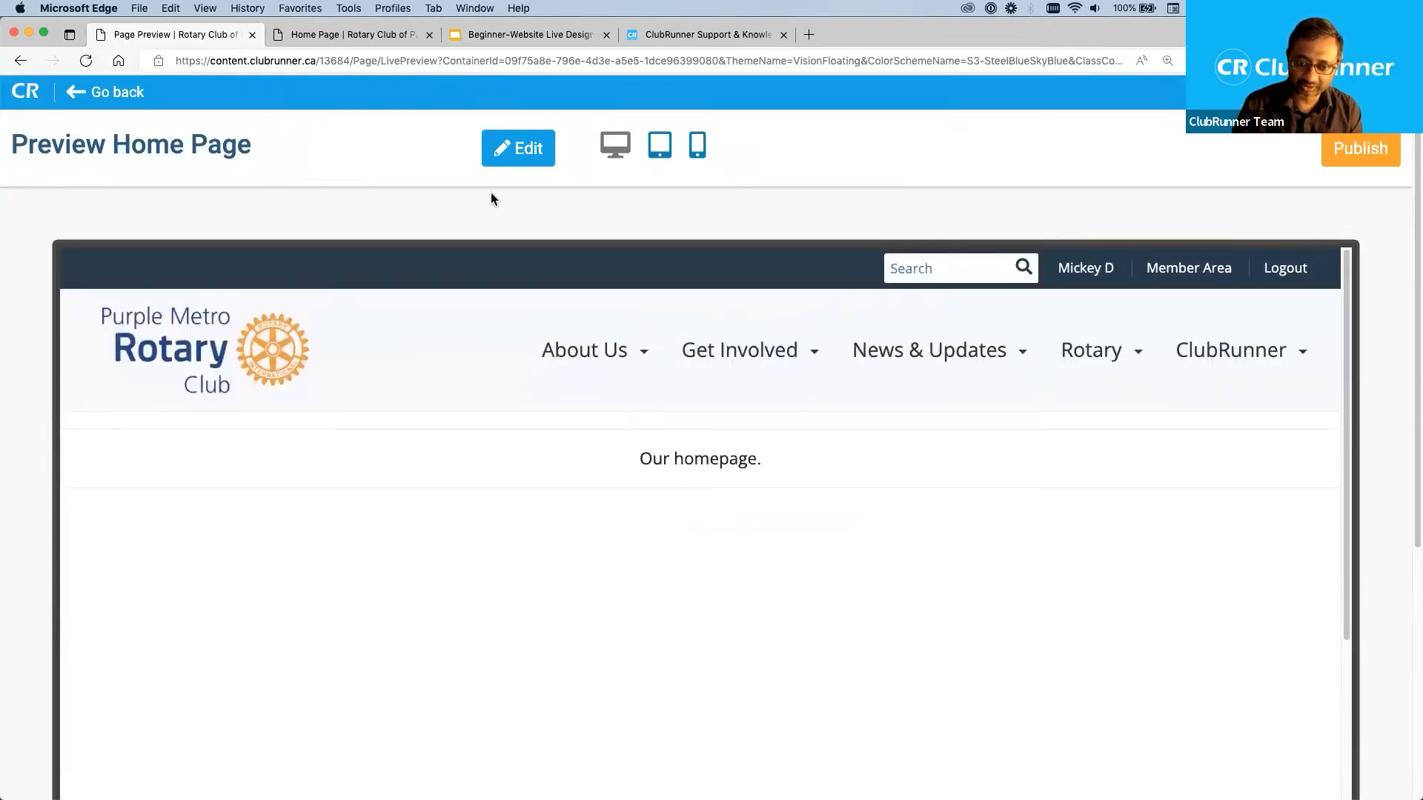
pyautogui.click(516, 152)
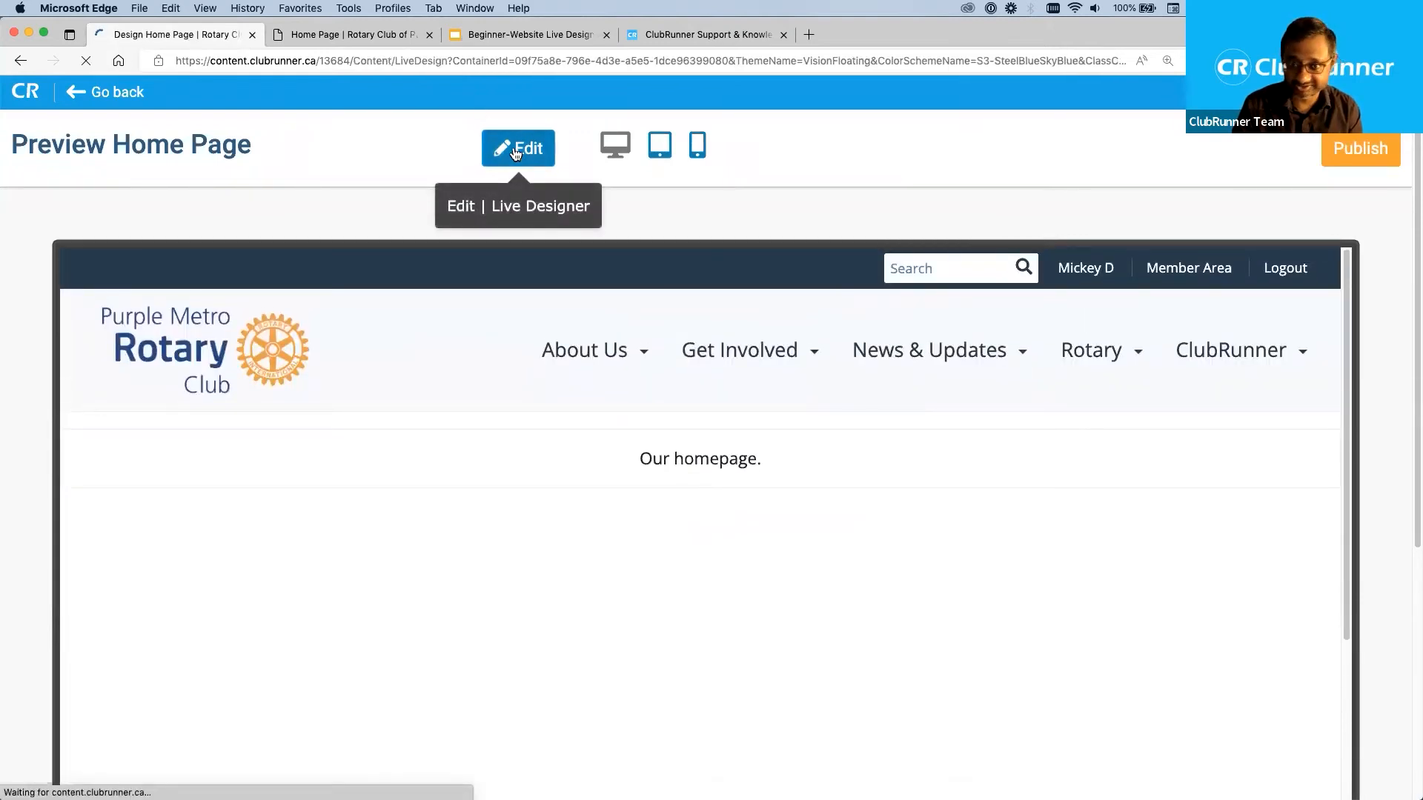
# Look through the home page design from the drop zones down to the editable footer.
pyautogui.scroll(-5, 882, 577)
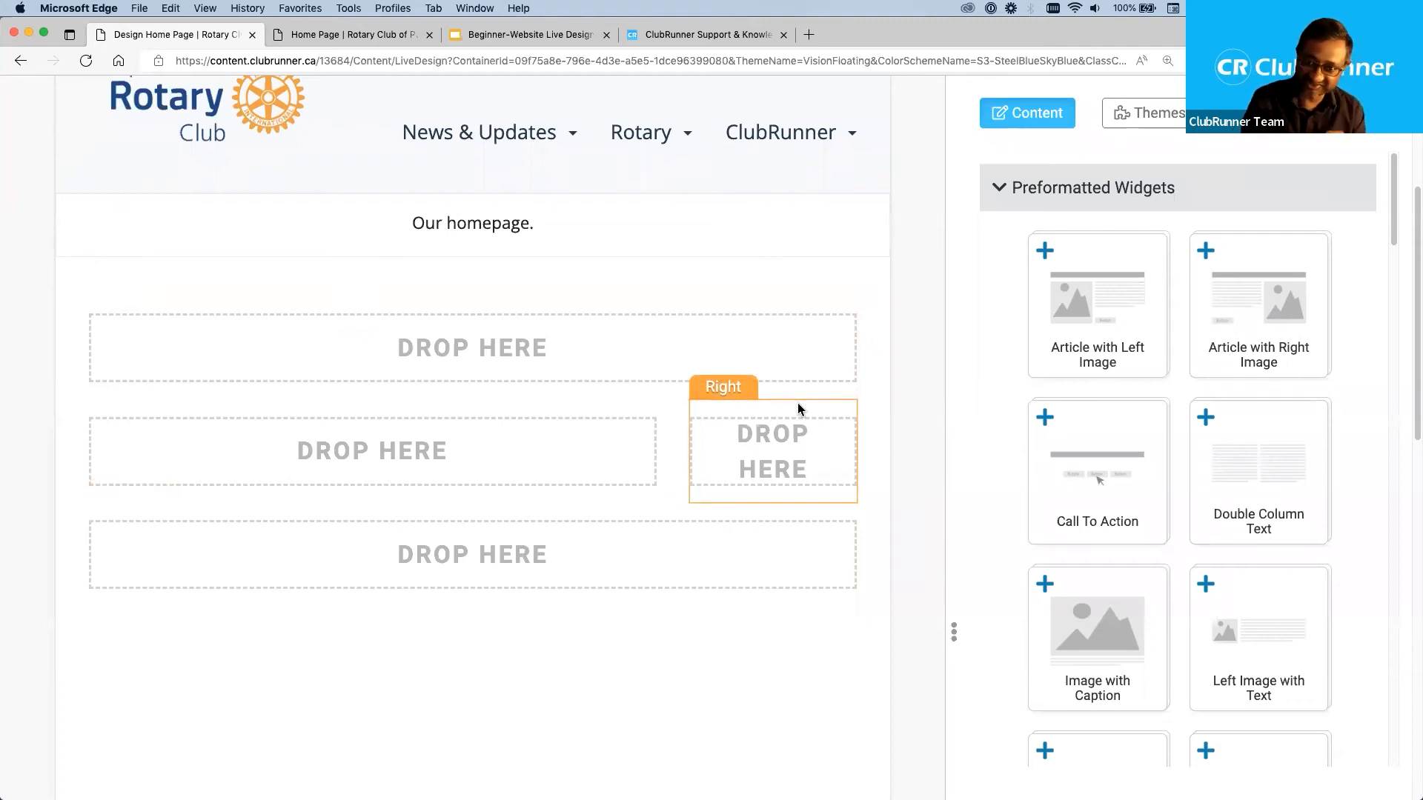
pyautogui.scroll(-10, 888, 508)
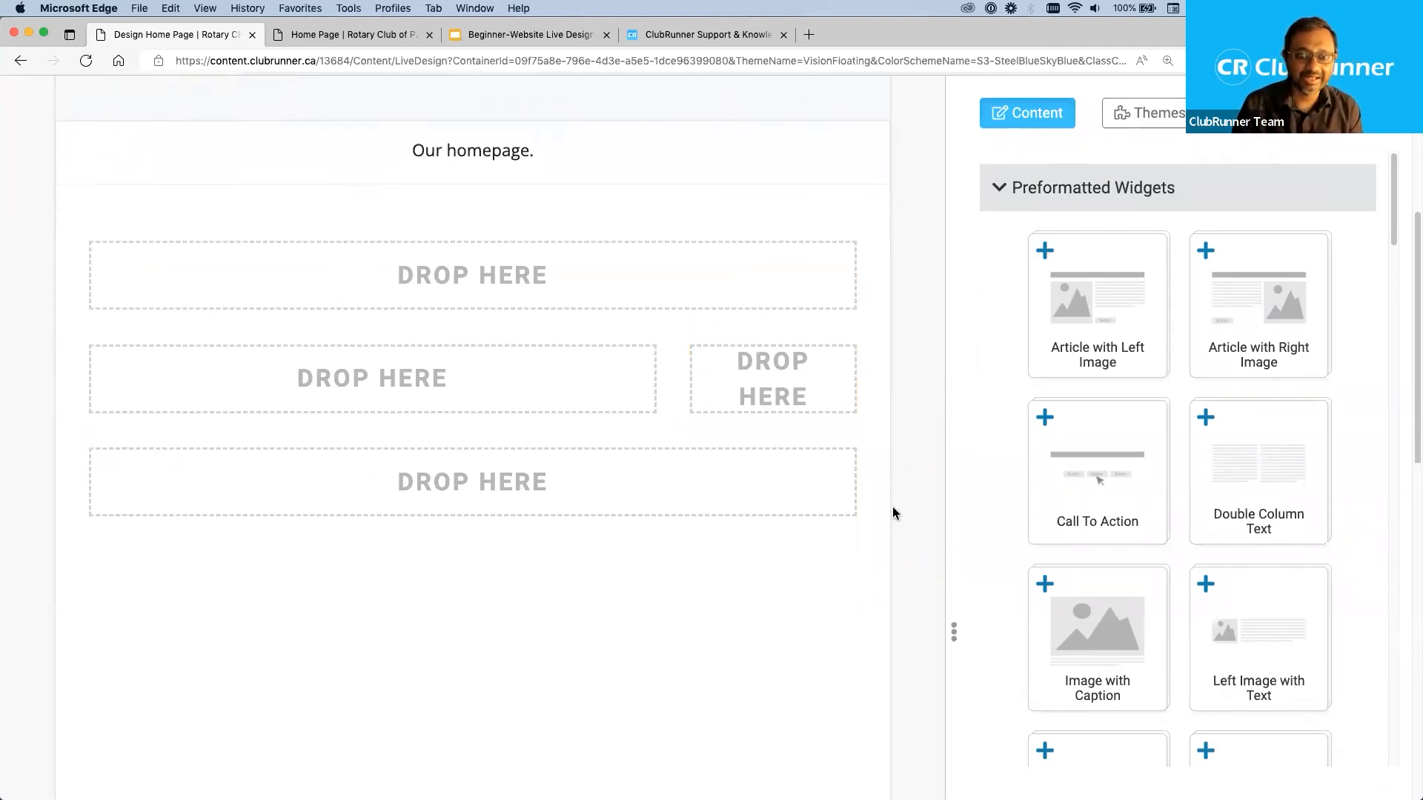
pyautogui.scroll(-1, 895, 511)
pyautogui.moveTo(690, 480)
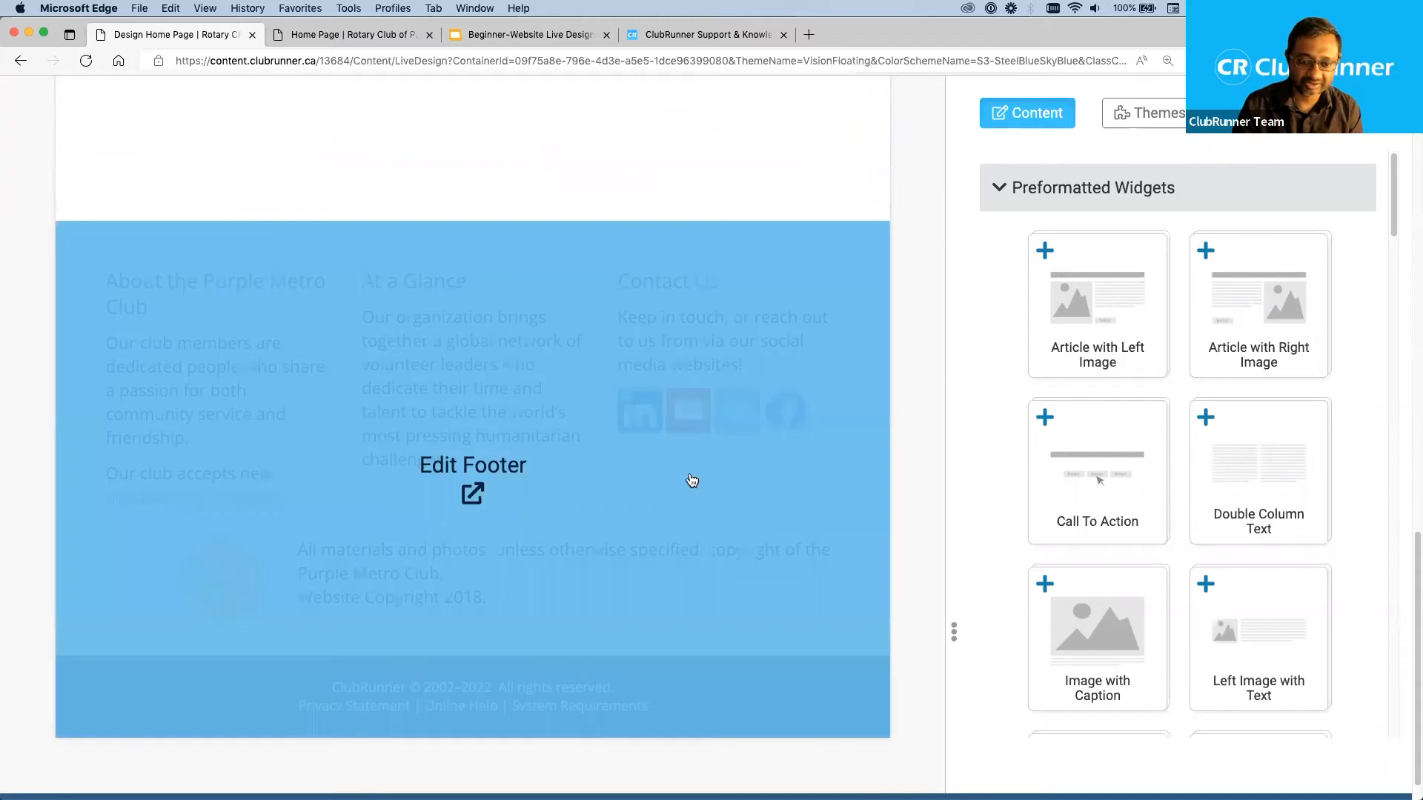
pyautogui.scroll(10, 913, 490)
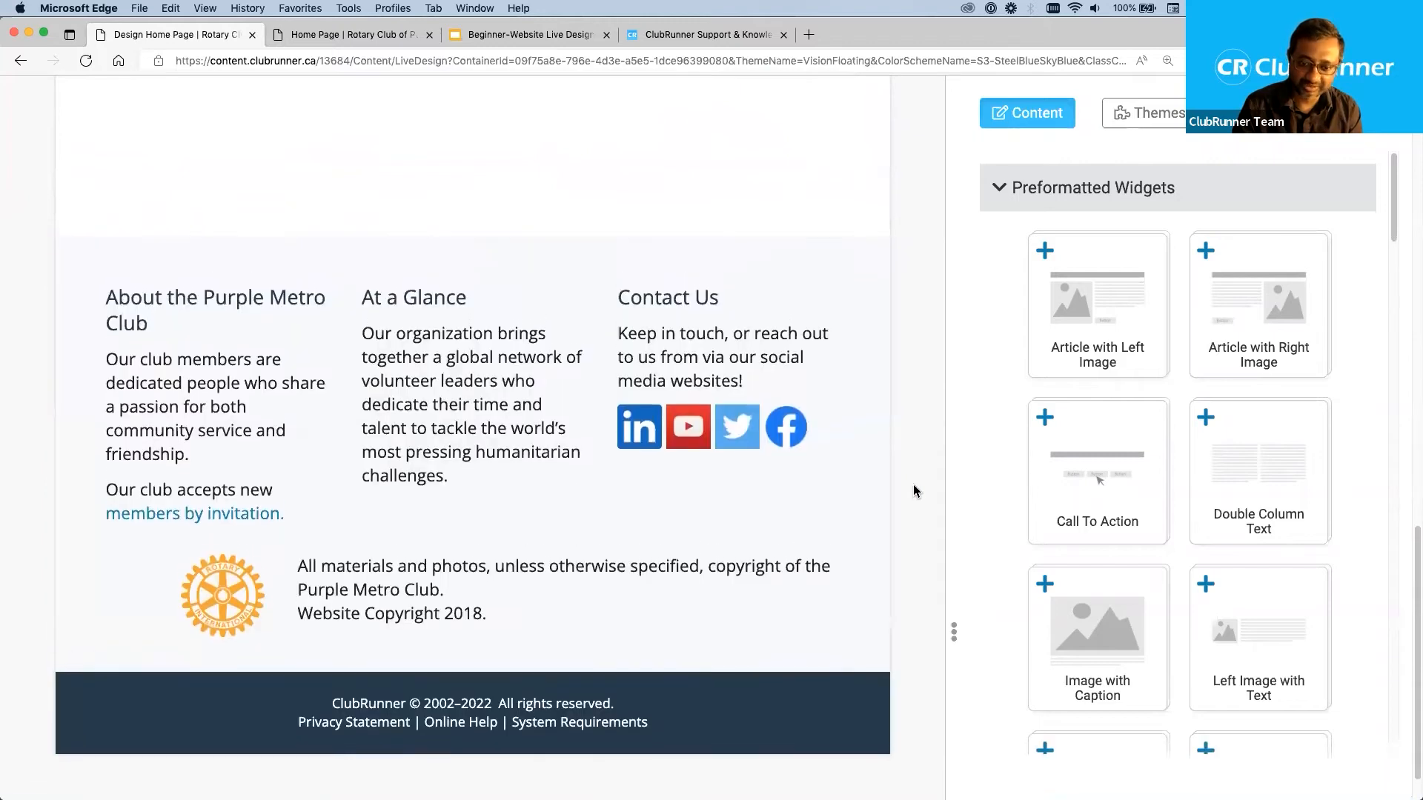
pyautogui.scroll(5, 914, 490)
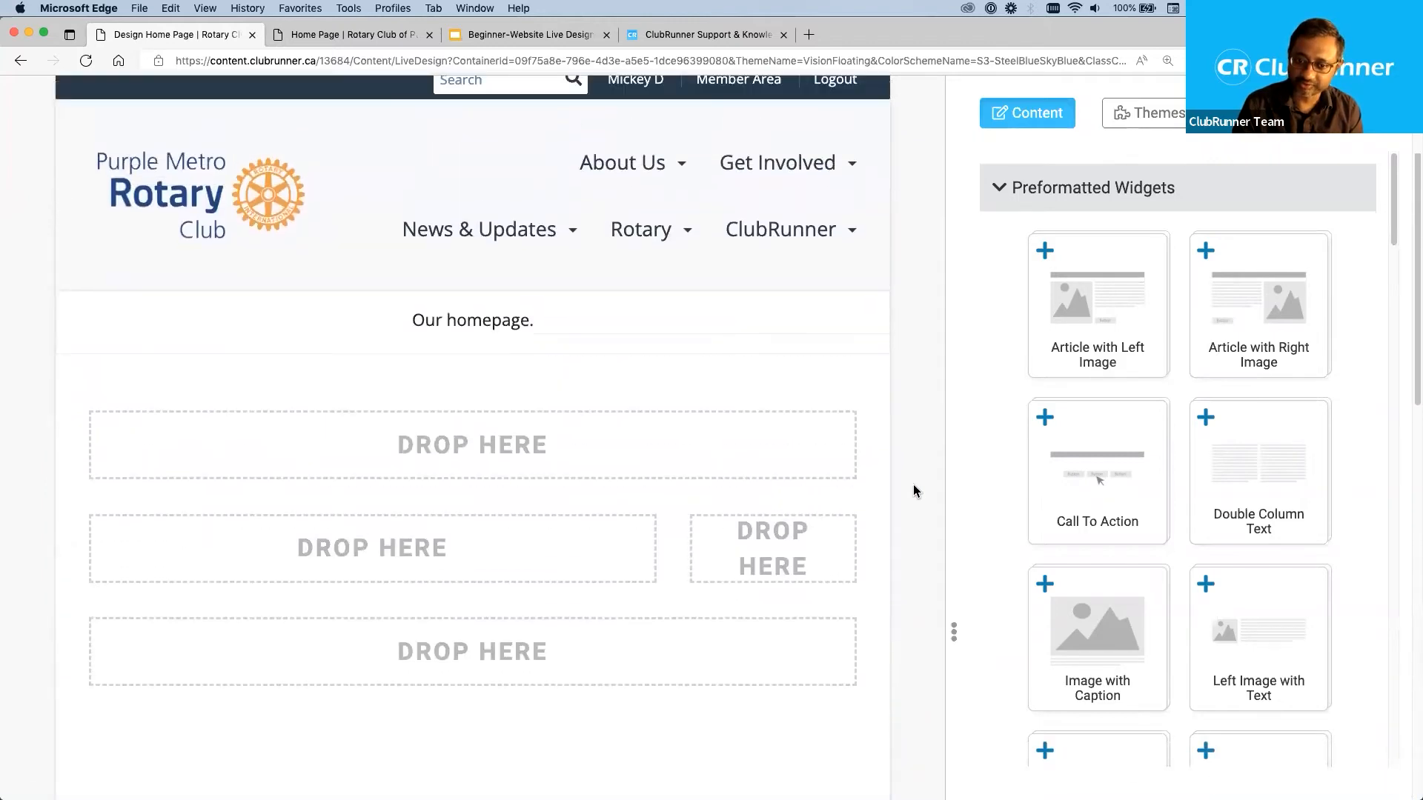
# Open the home page's navigation for editing and review the folders and items in its menu.
pyautogui.moveTo(750, 440)
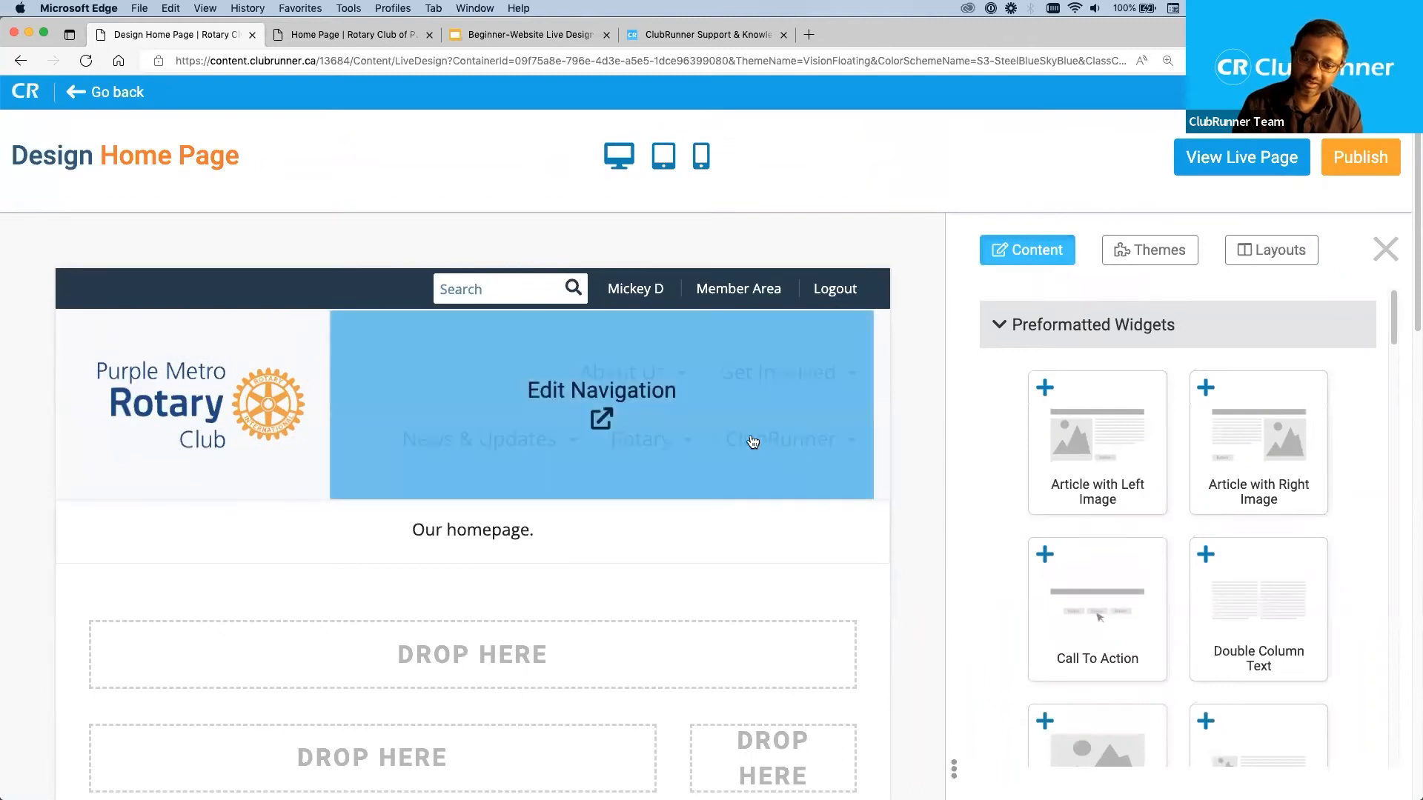
pyautogui.click(600, 404)
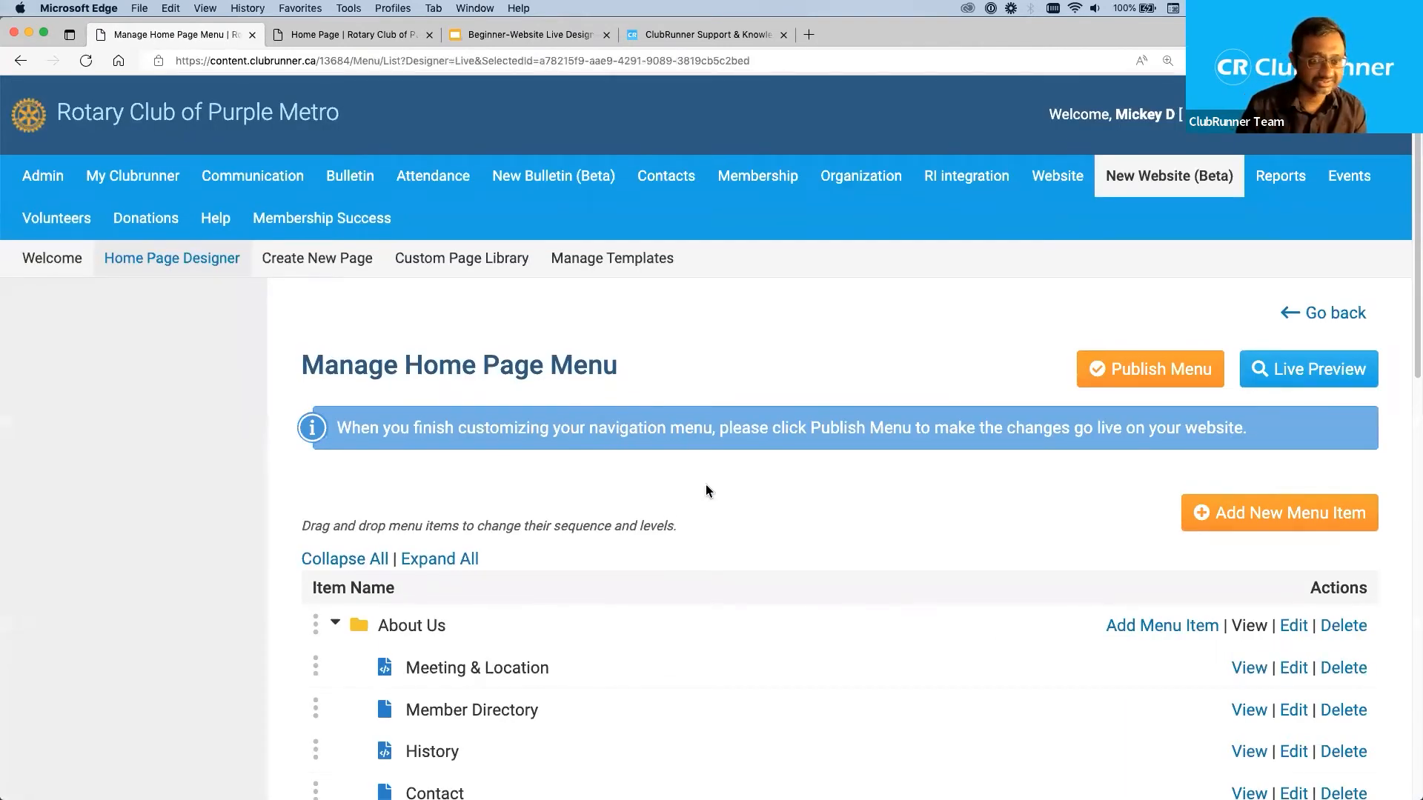
pyautogui.scroll(-1, 705, 486)
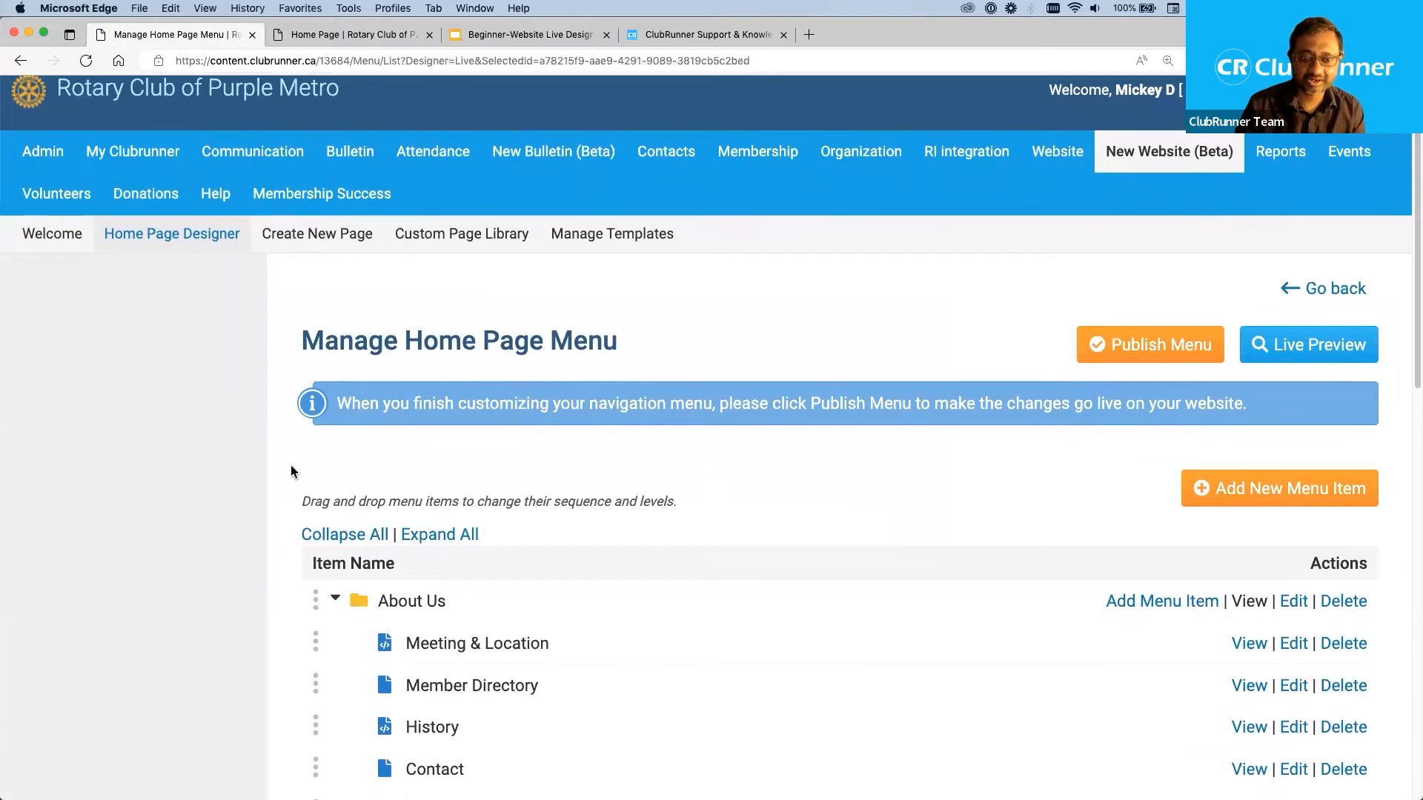
pyautogui.scroll(-4, 291, 464)
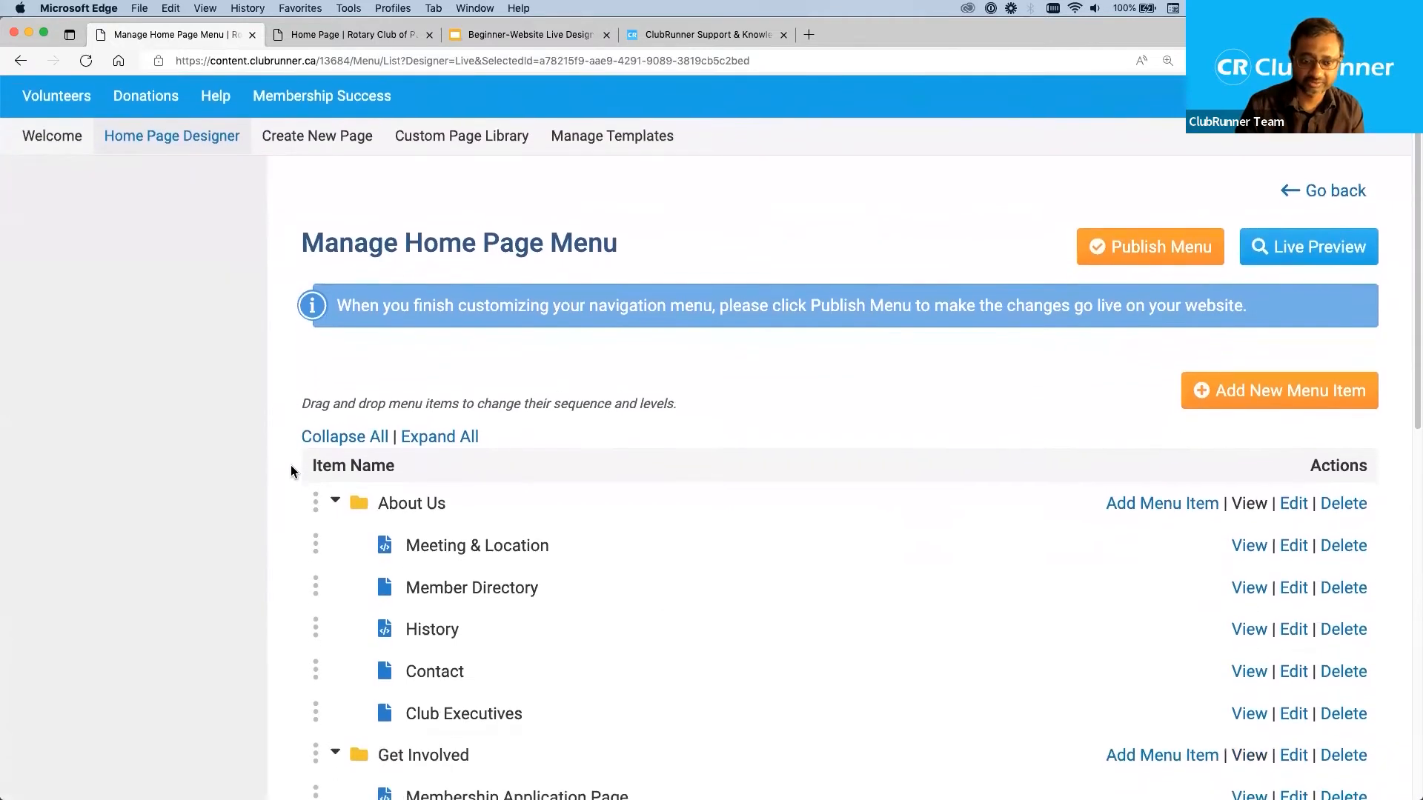
pyautogui.scroll(-5, 291, 465)
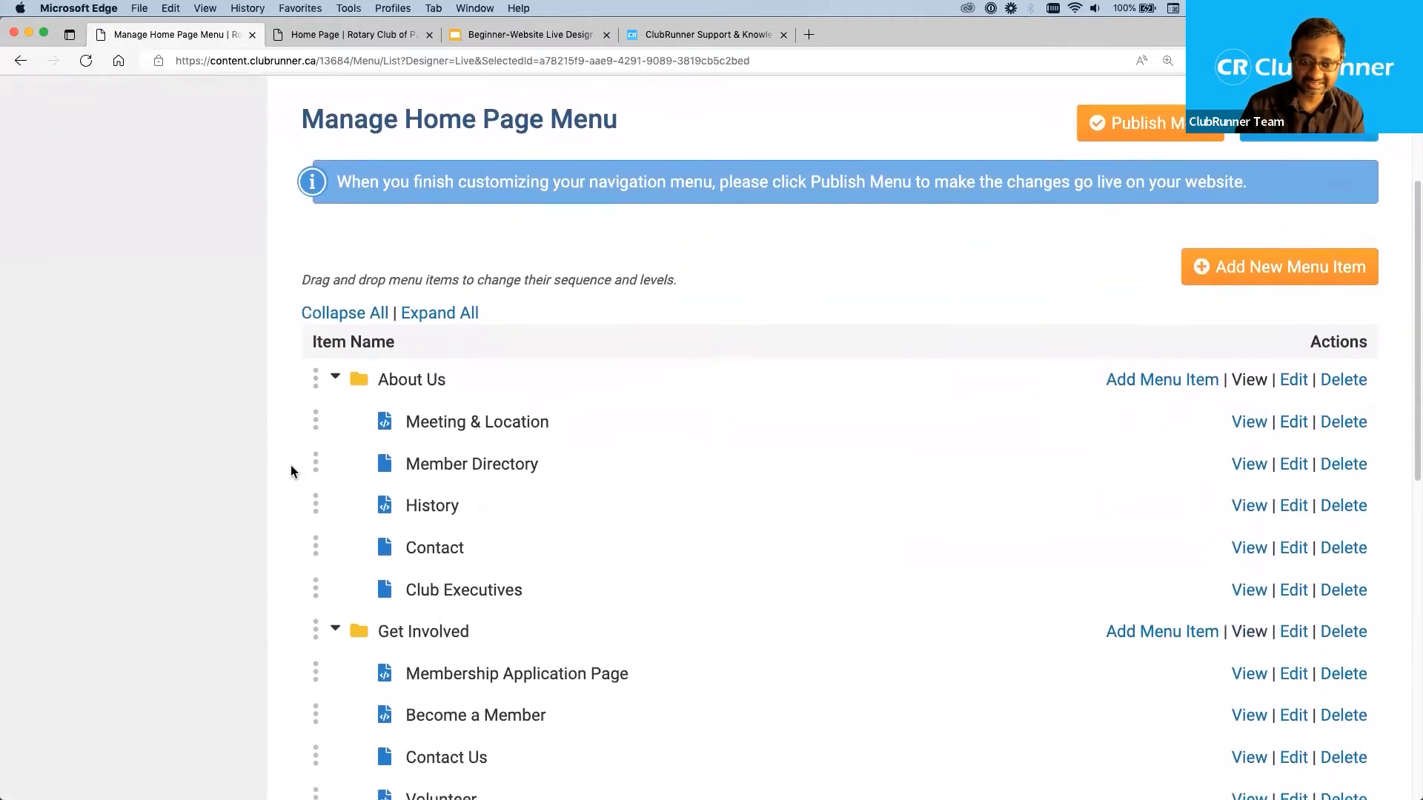
pyautogui.scroll(-1, 290, 465)
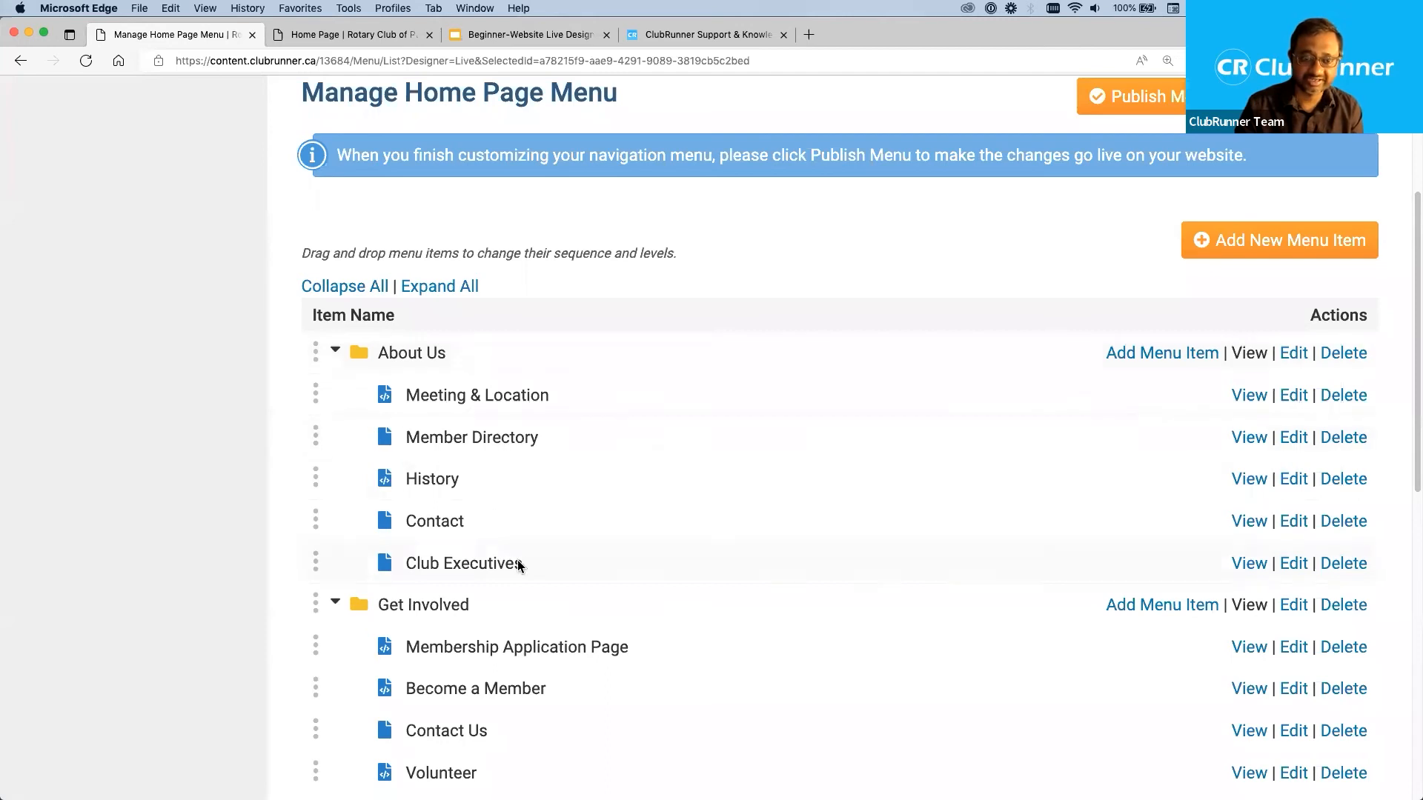
pyautogui.scroll(-3, 517, 559)
pyautogui.scroll(-15, 518, 565)
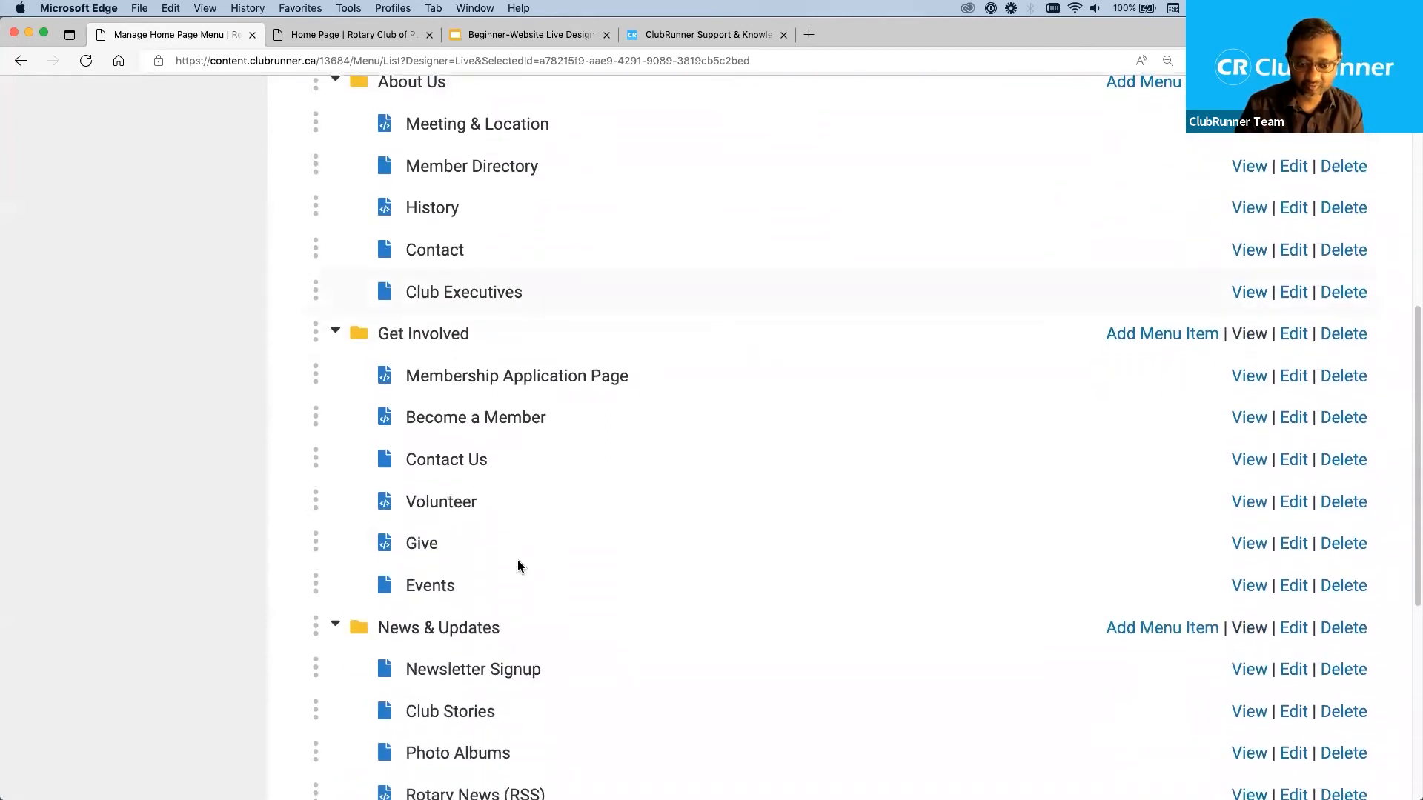
pyautogui.scroll(6, 517, 565)
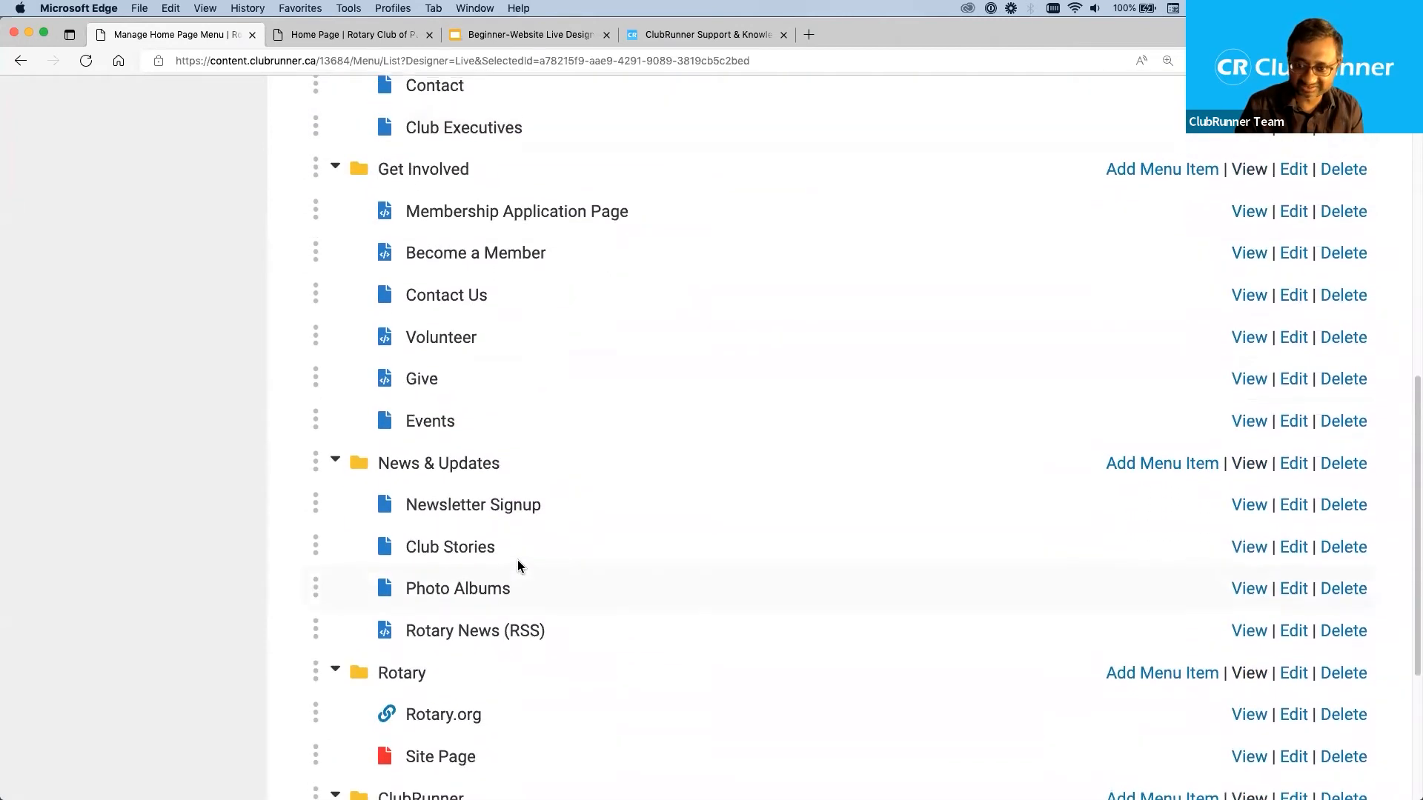
pyautogui.scroll(15, 518, 562)
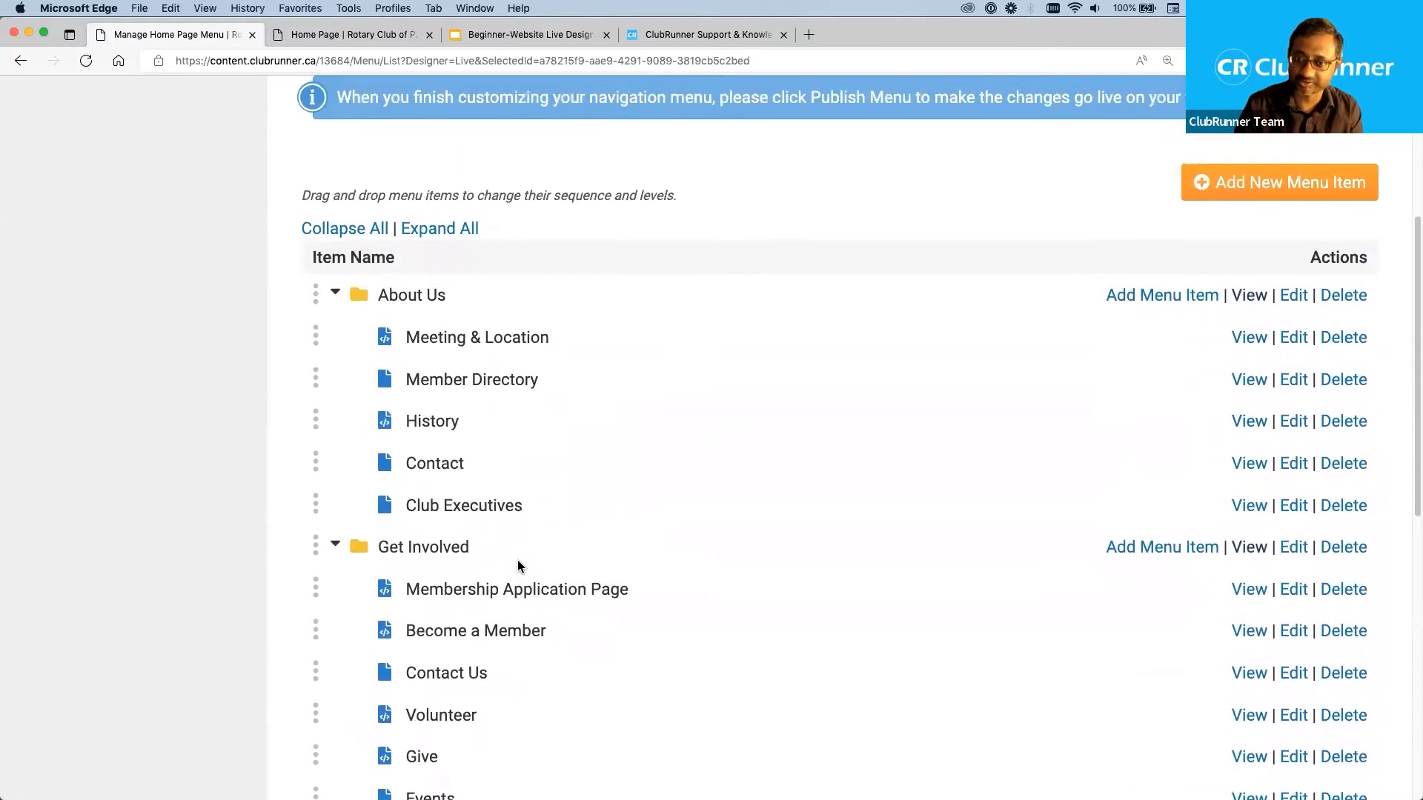
pyautogui.scroll(5, 518, 566)
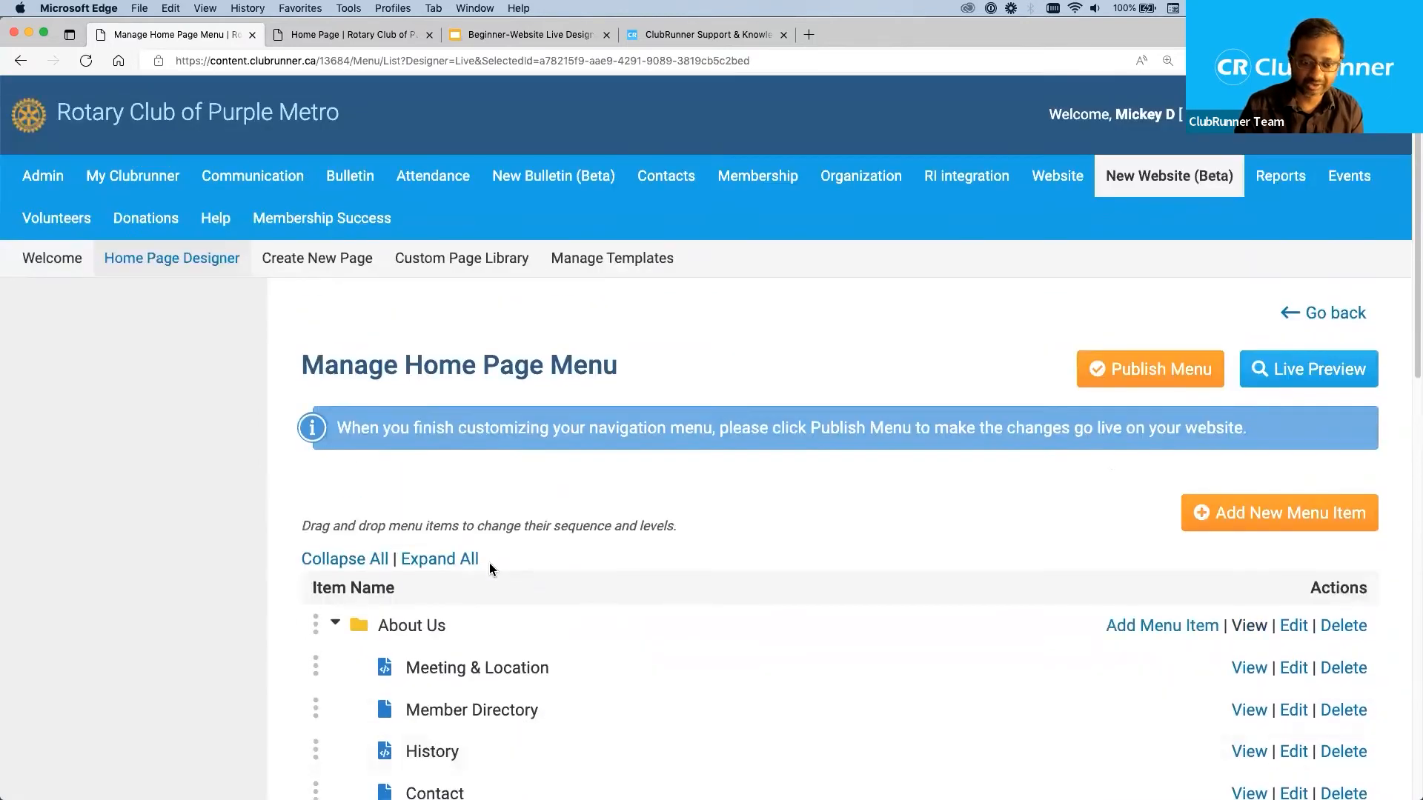
# Collapse all menu folders, and briefly expand and re-collapse News & Updates, Get Involved and About Us individually.
pyautogui.scroll(-2, 415, 573)
pyautogui.scroll(-4, 415, 573)
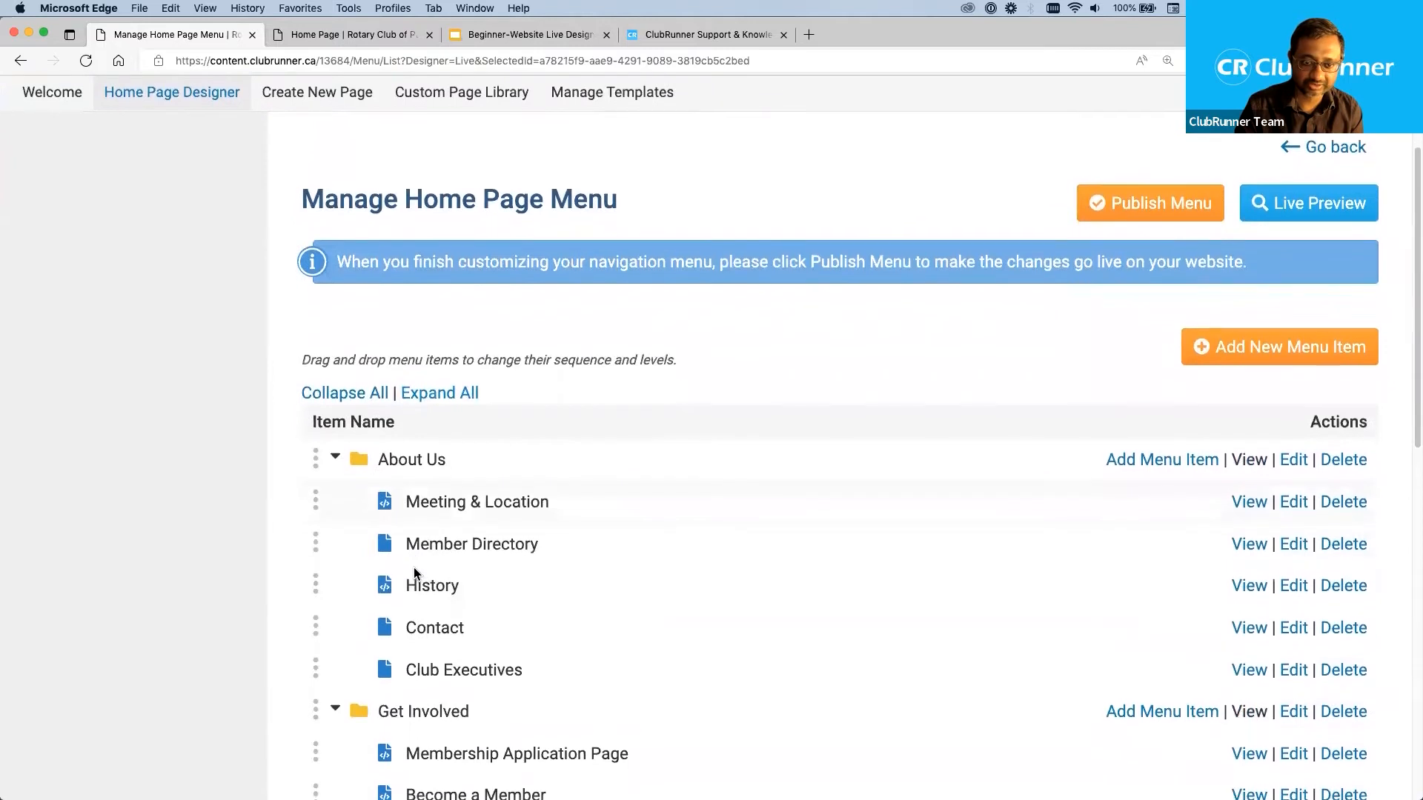
pyautogui.click(321, 381)
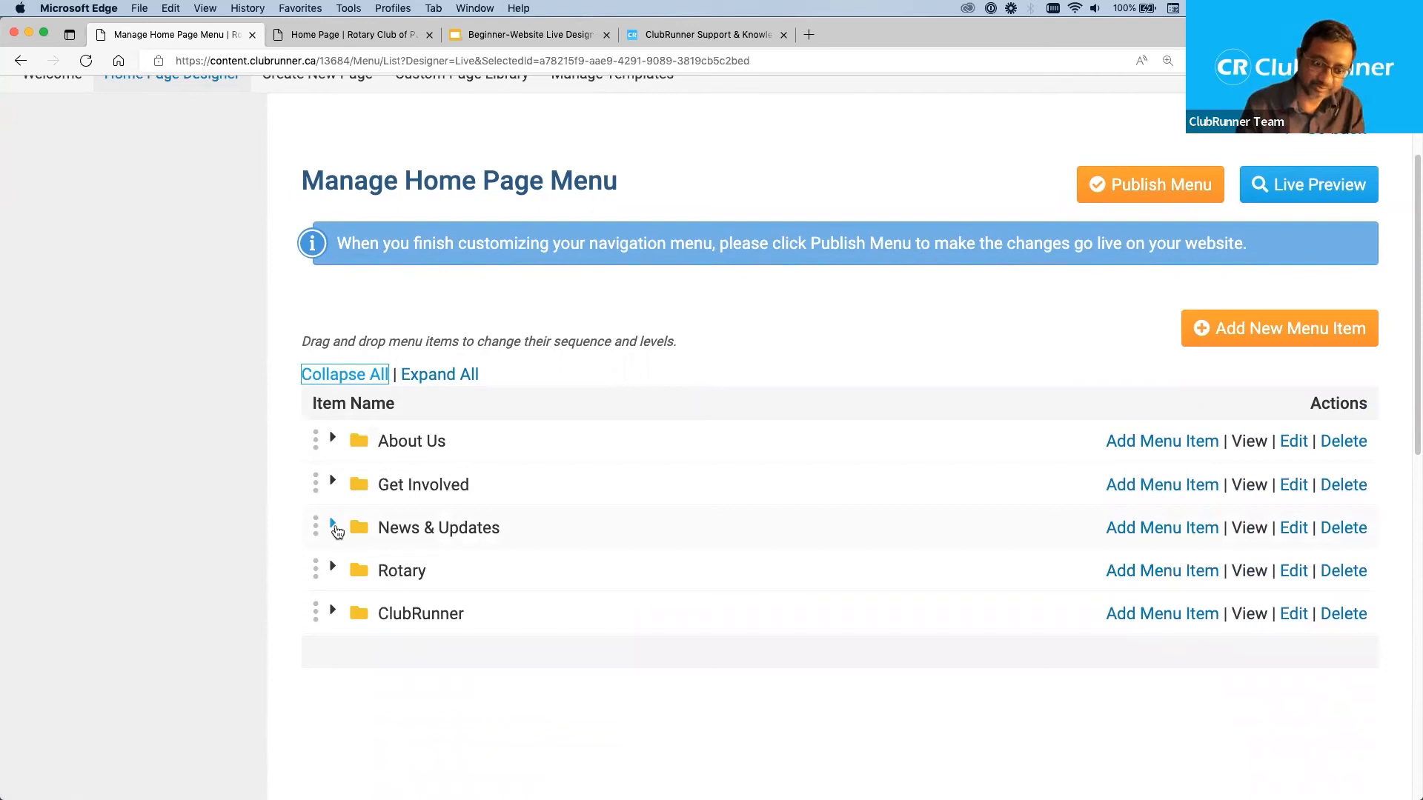
pyautogui.click(333, 525)
pyautogui.click(333, 525)
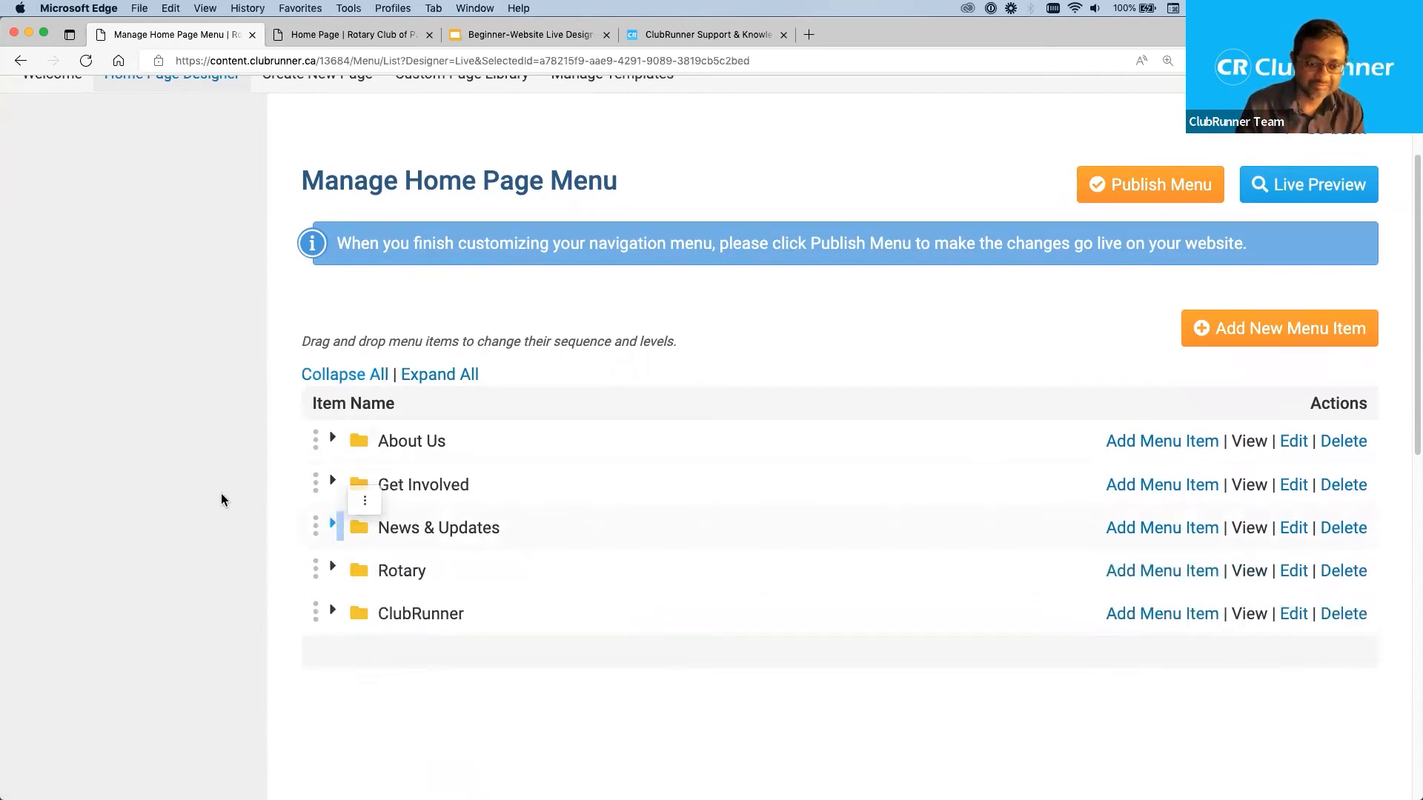
pyautogui.click(332, 483)
pyautogui.click(332, 484)
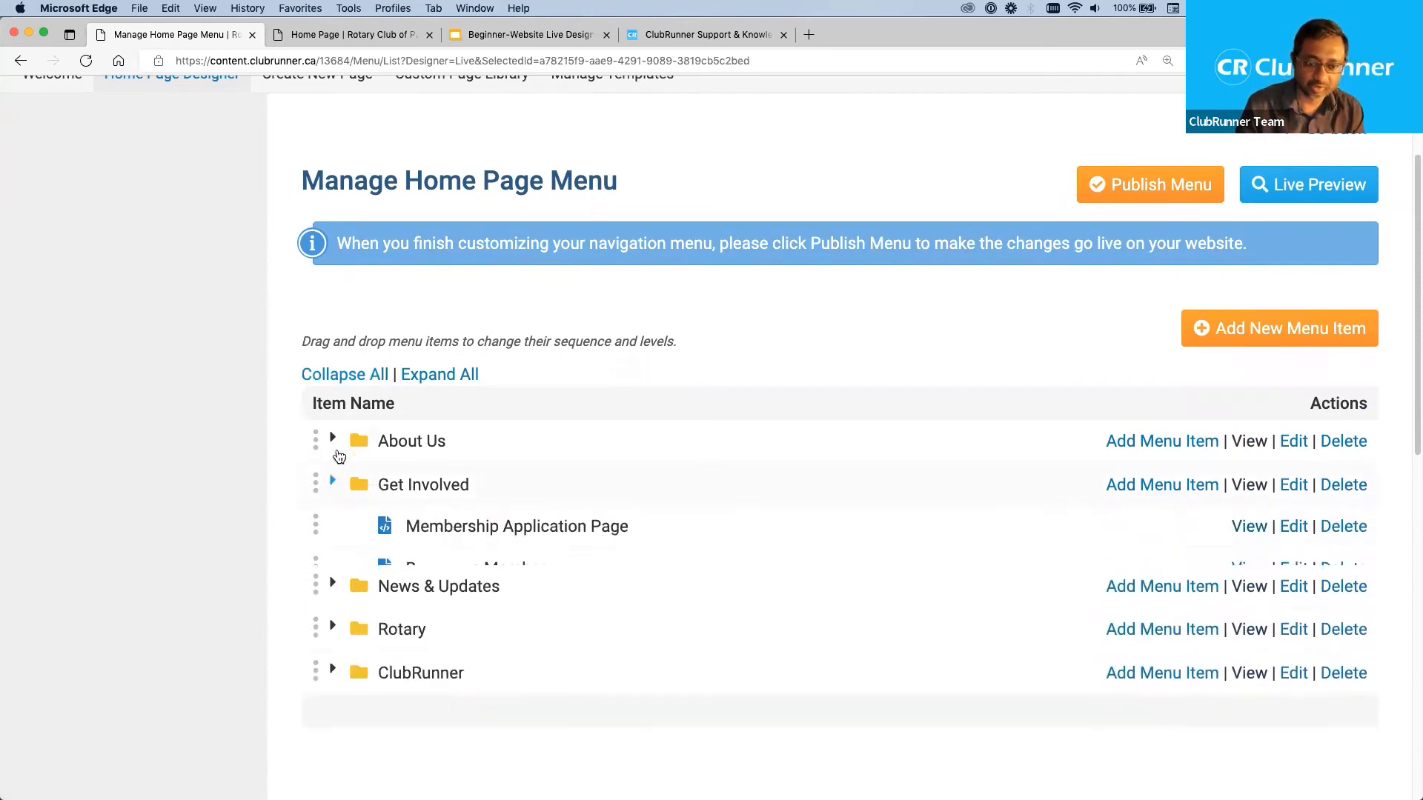
pyautogui.click(333, 439)
pyautogui.click(335, 438)
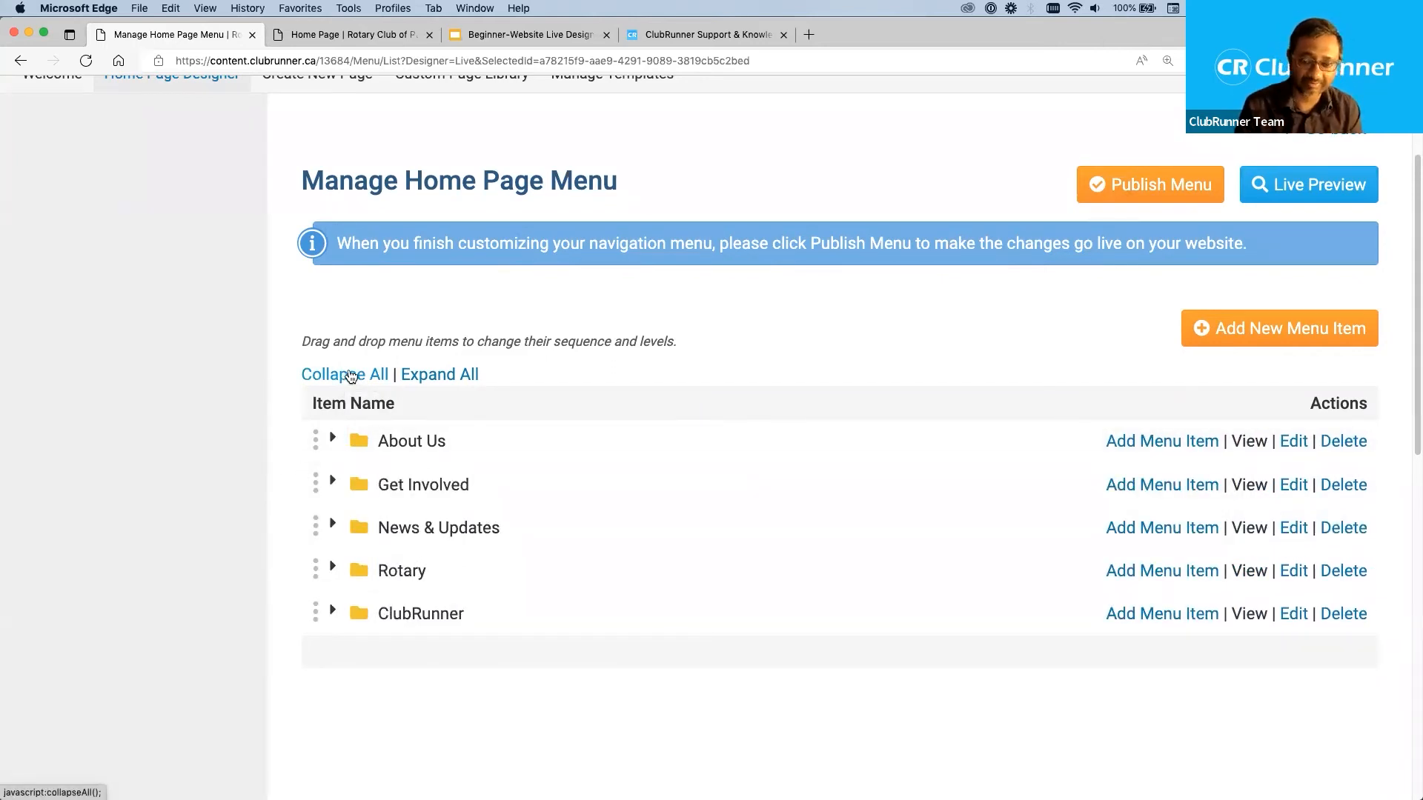
# Expand the ClubRunner and About Us folders one at a time to view their items, collapsing each again.
pyautogui.click(333, 612)
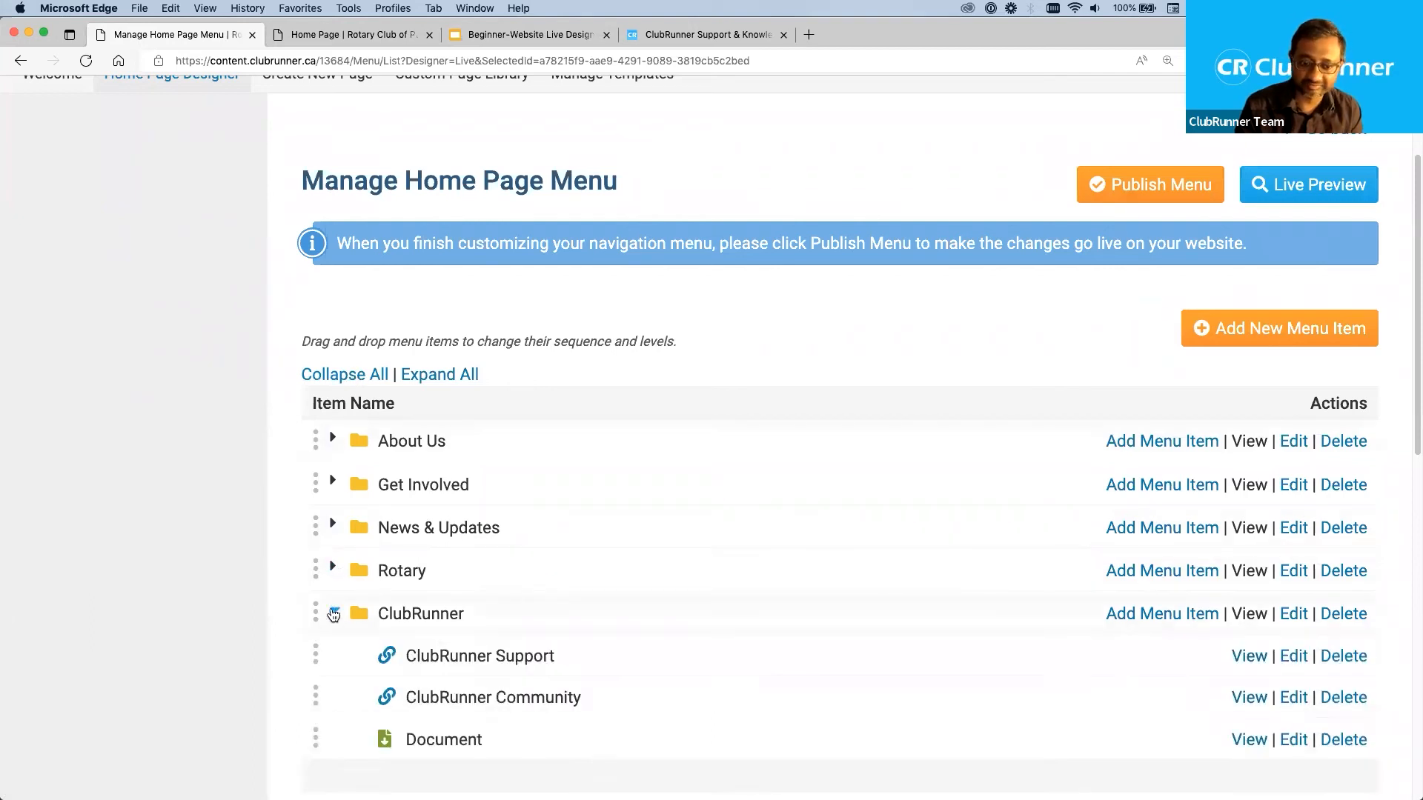
pyautogui.click(332, 614)
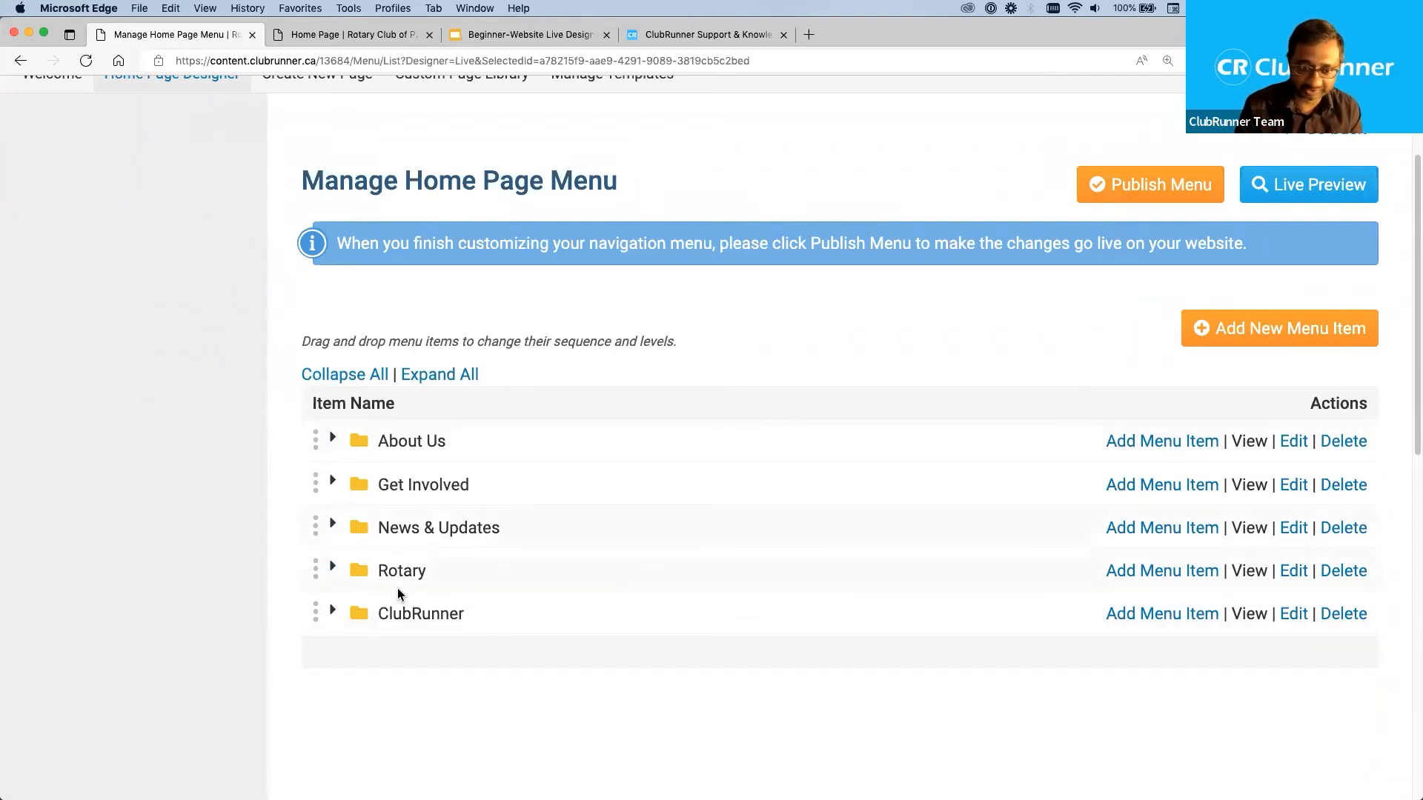
pyautogui.click(333, 440)
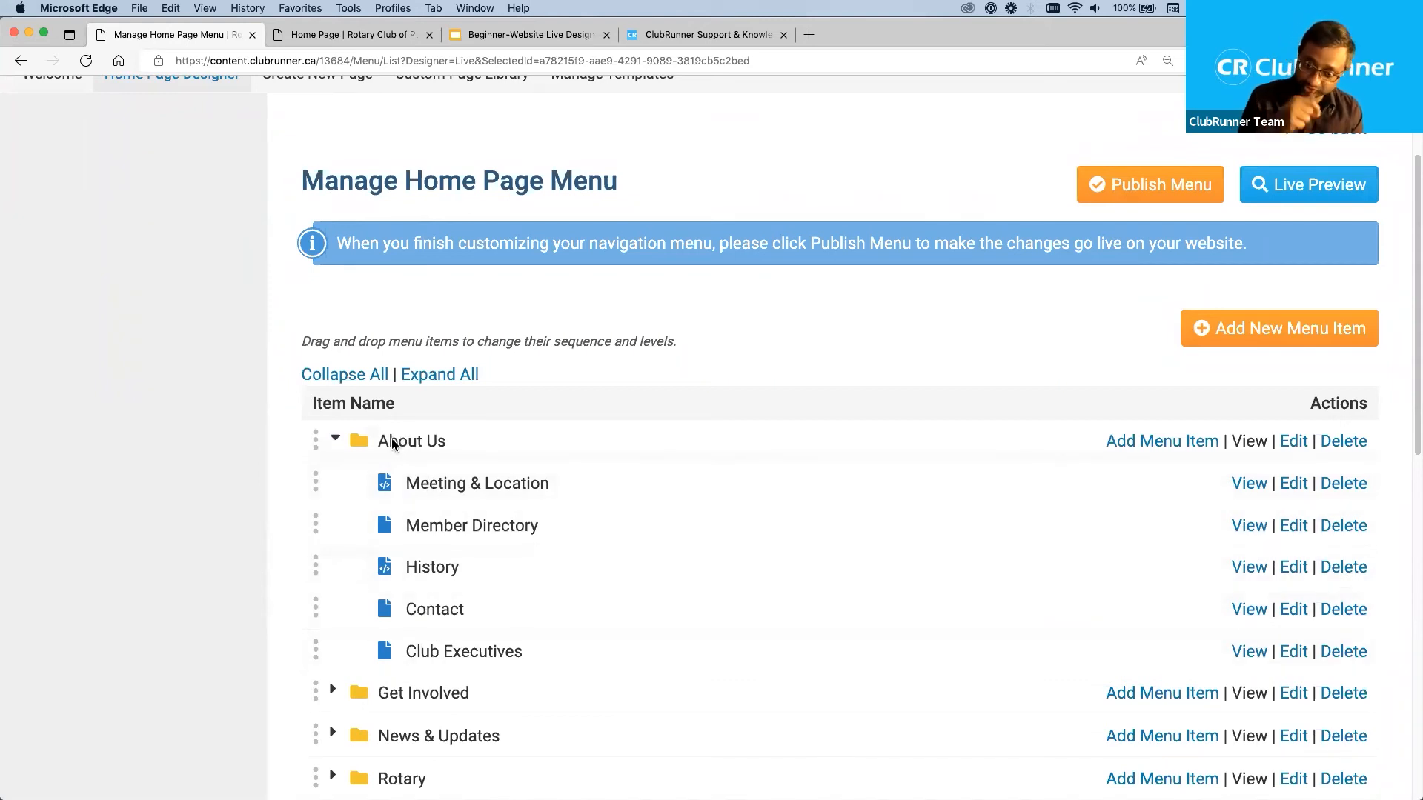
pyautogui.click(335, 440)
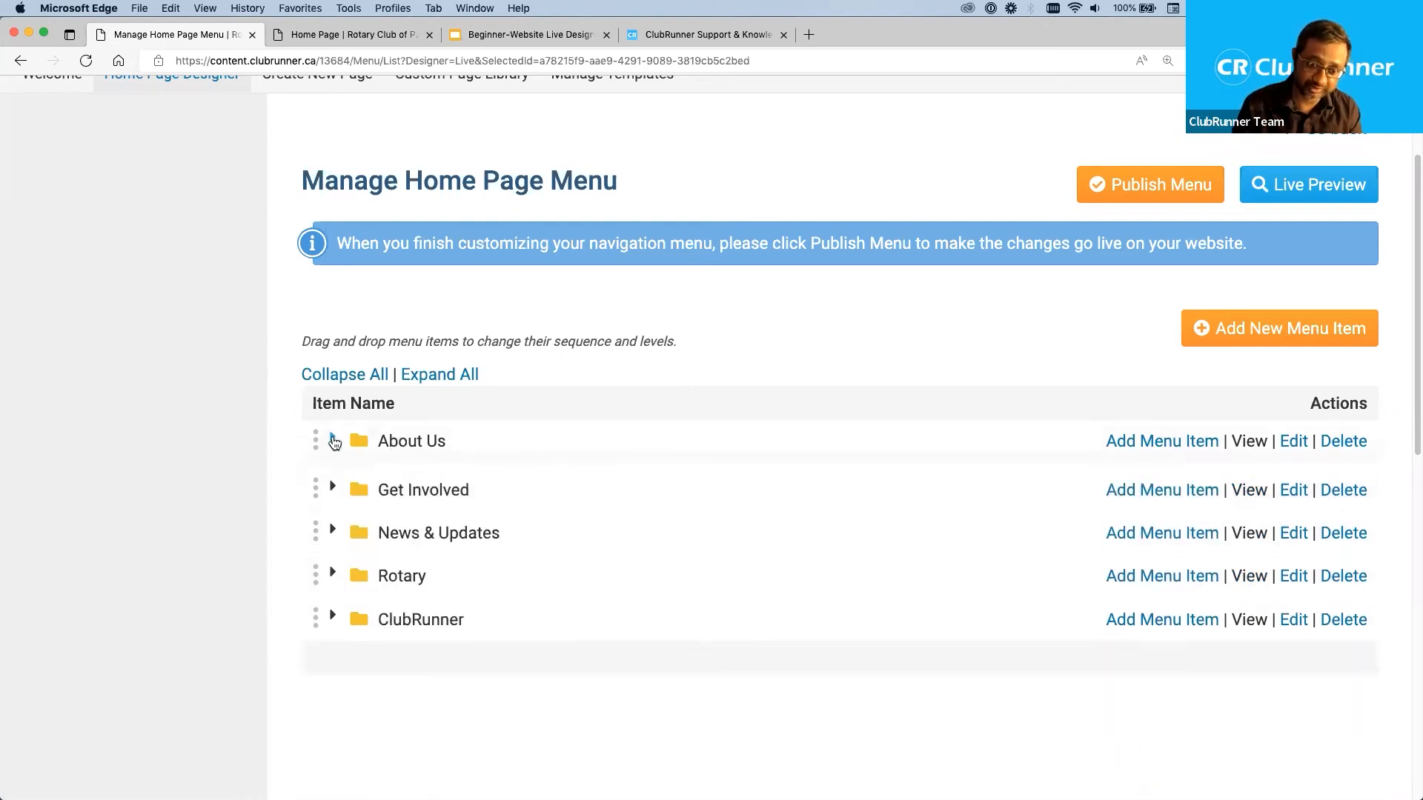
# View the items in the Rotary folder and collapse it, and expand the About Us folder.
pyautogui.click(335, 571)
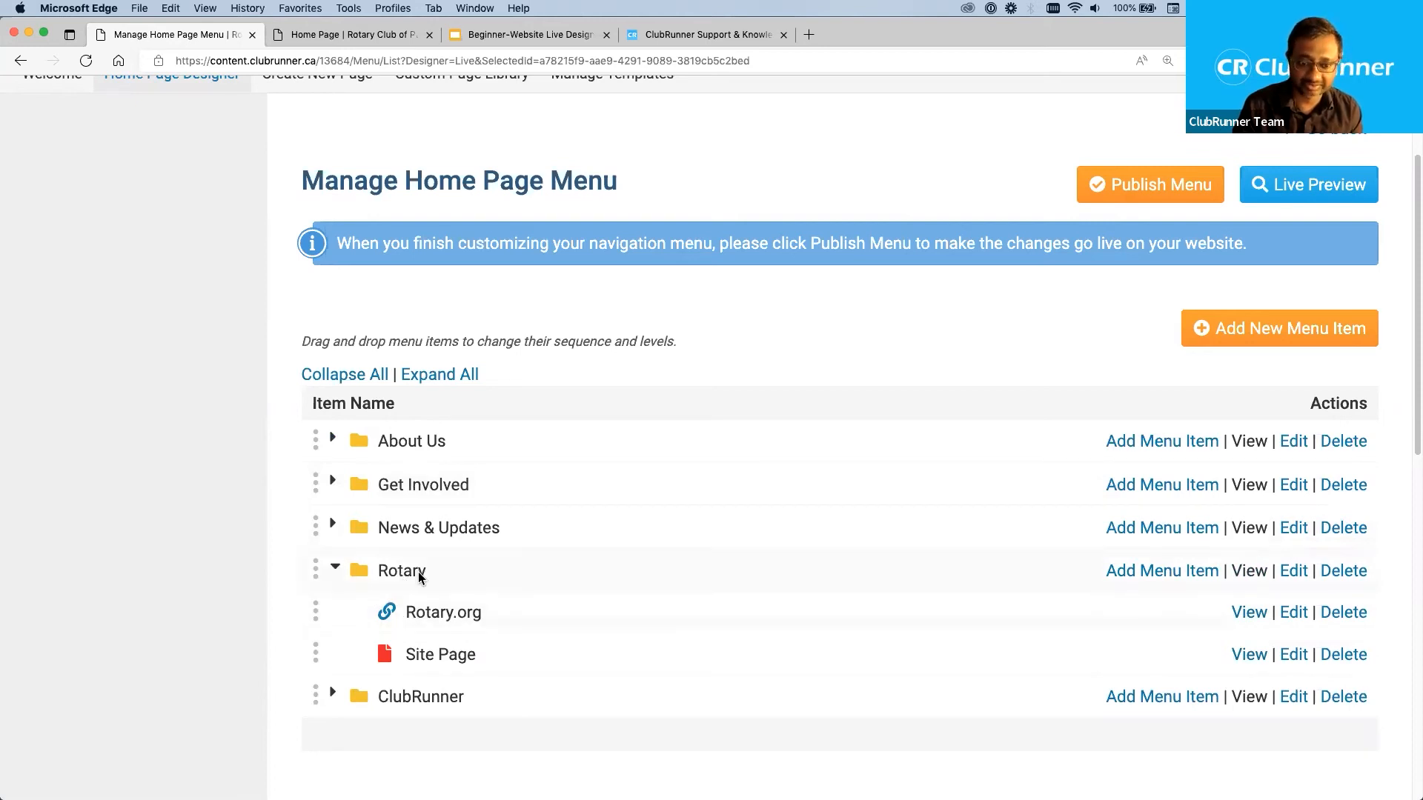
pyautogui.click(334, 568)
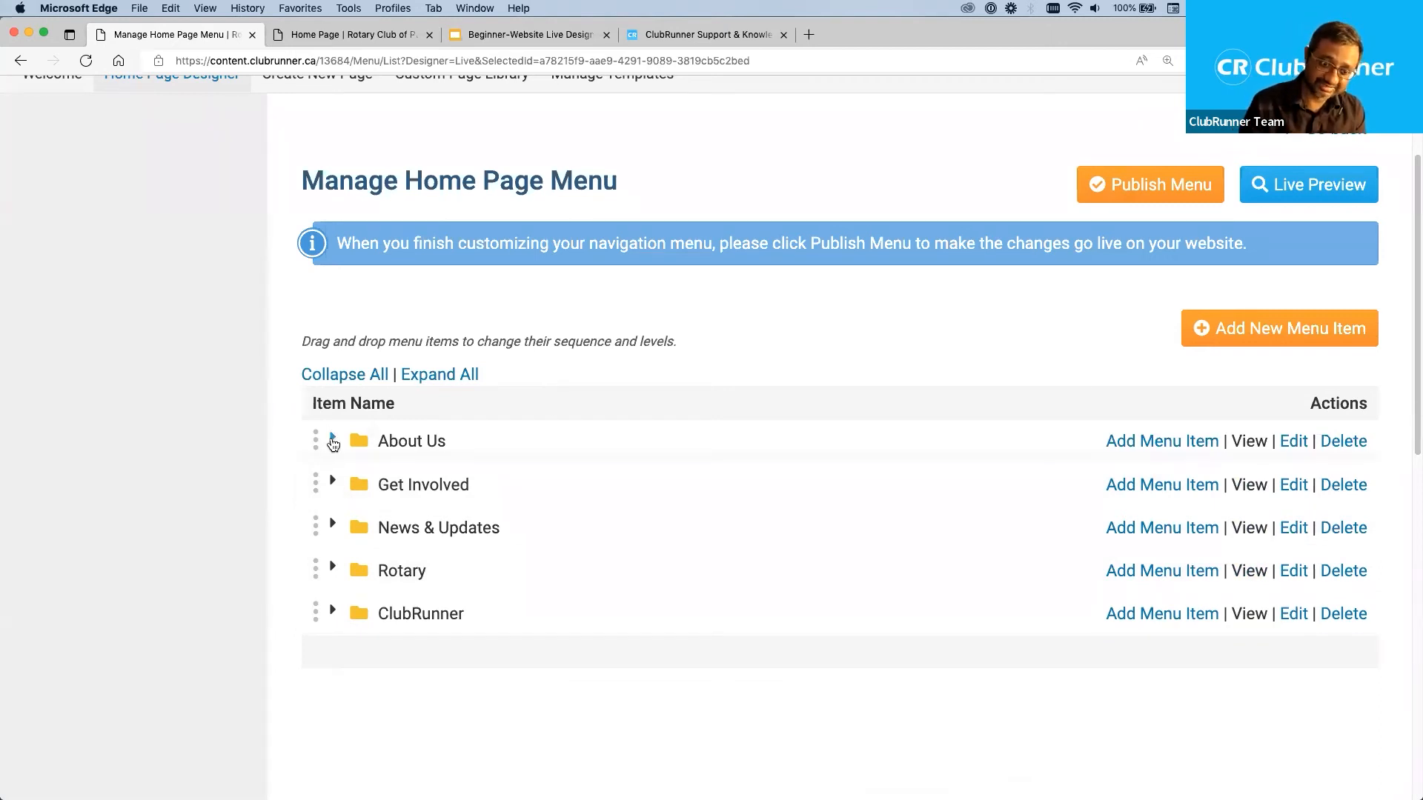
pyautogui.click(333, 440)
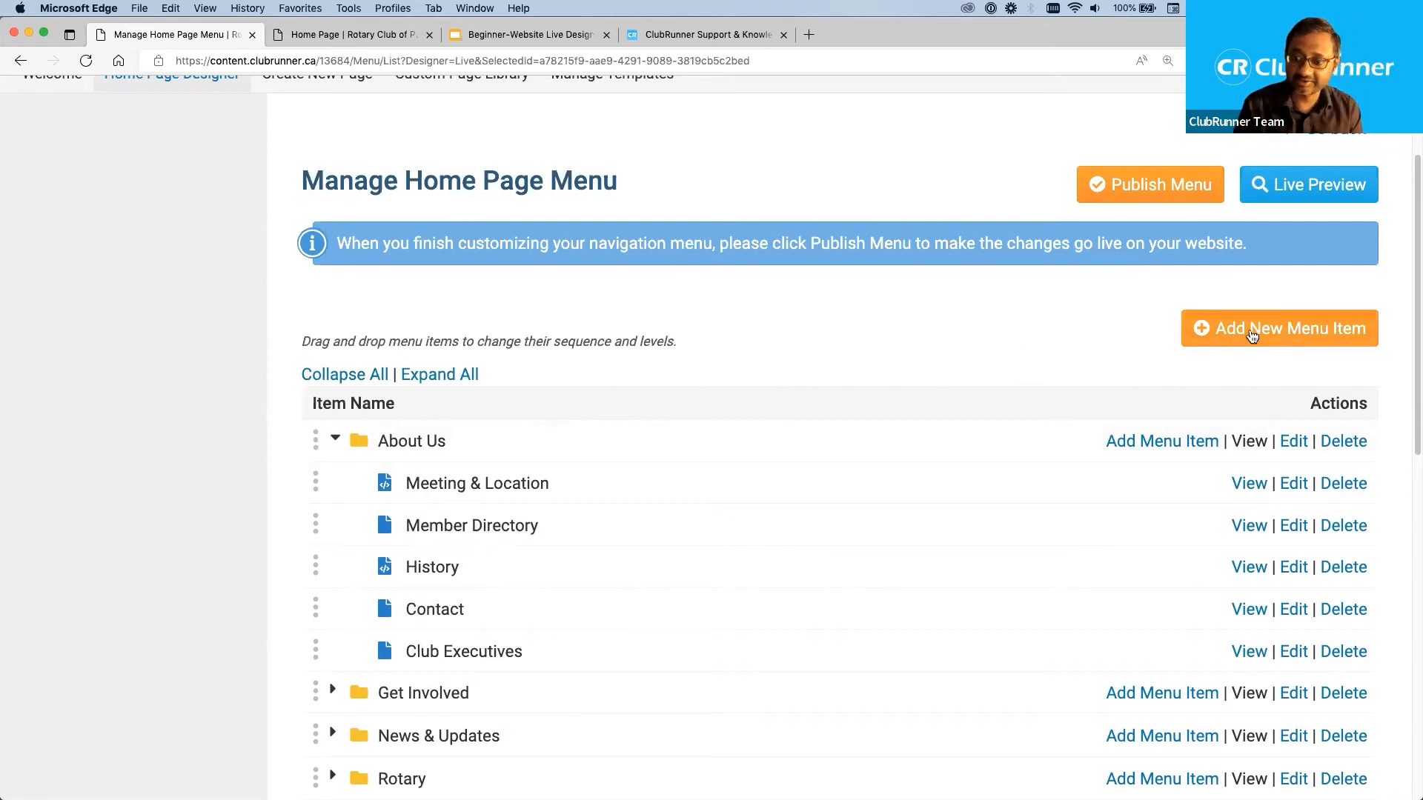
# Start a new home page menu item and title it with the account holder's first name in possessive form followed by "folder".
pyautogui.click(1288, 333)
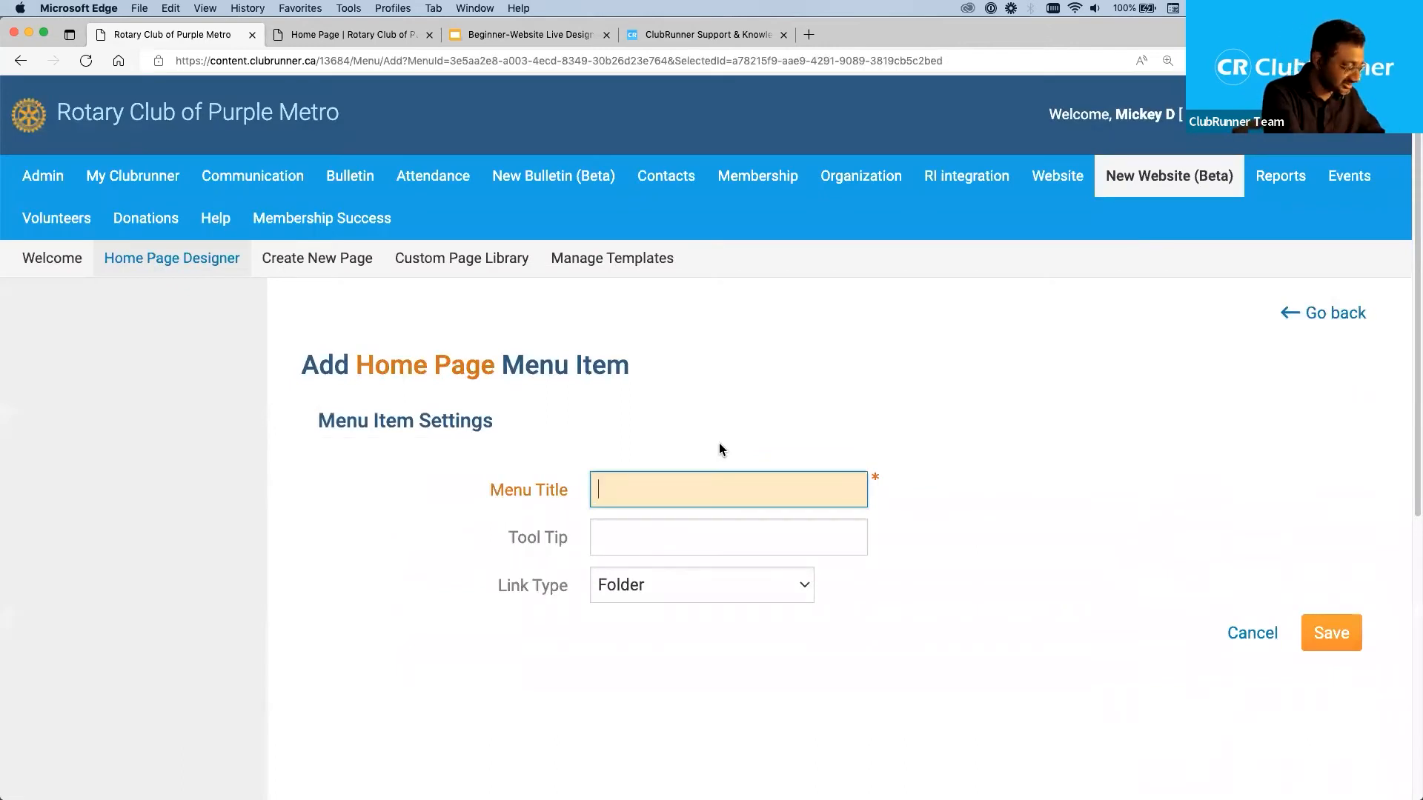
pyautogui.write('Folder 1')
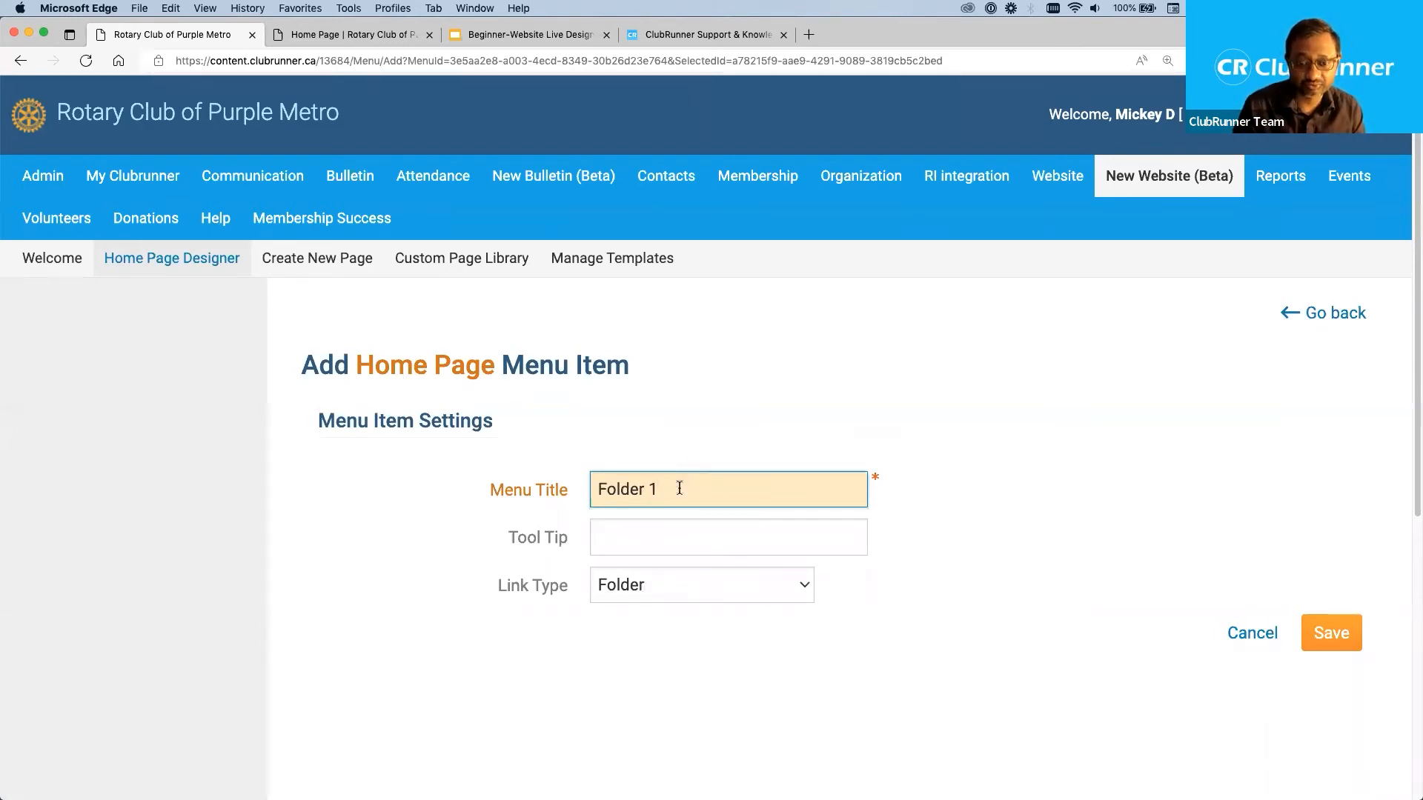
pyautogui.moveTo(679, 488); pyautogui.dragTo(560, 495)
pyautogui.write('Mice')
pyautogui.press('BackSpace')
pyautogui.write("key's folder")
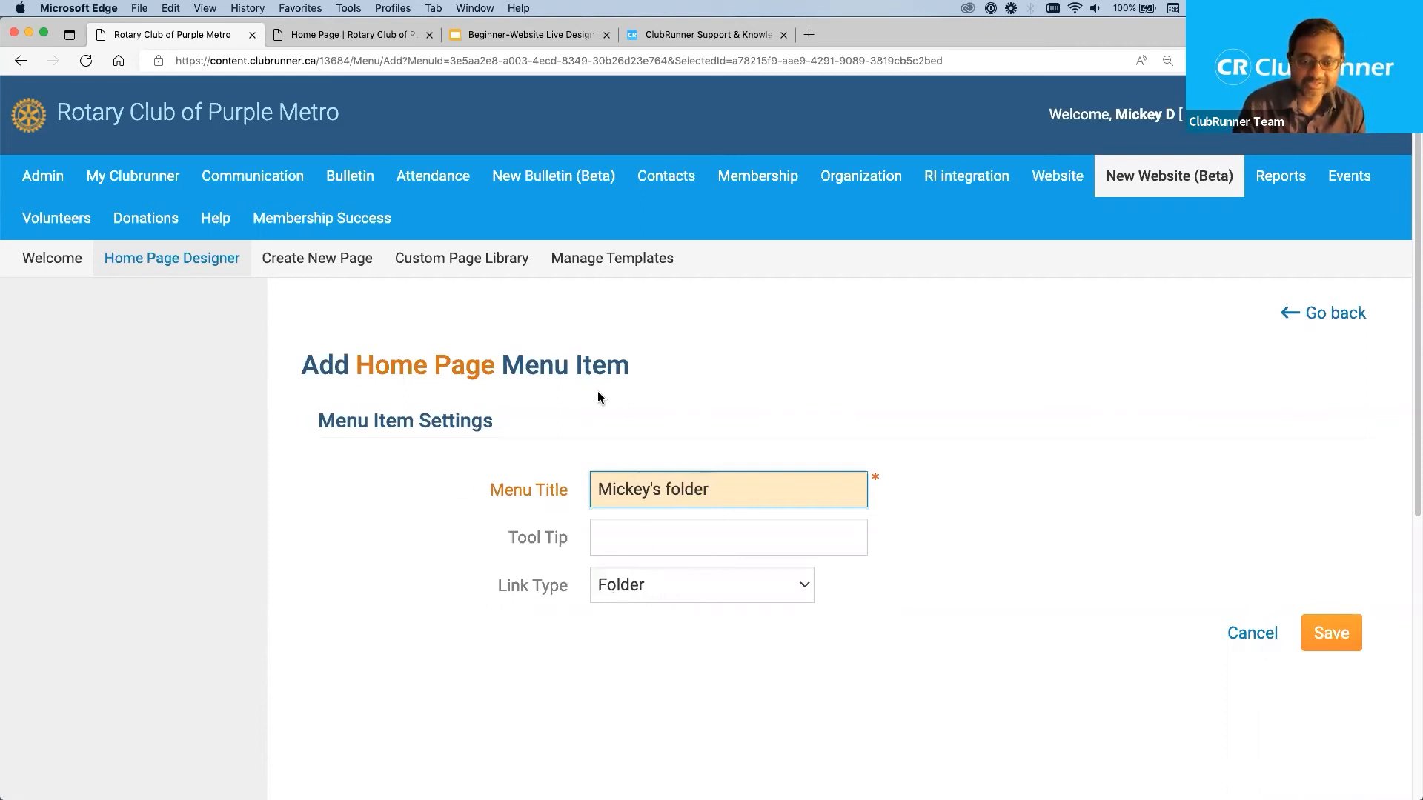
# Try 123 as the menu title and undo the replacement.
pyautogui.moveTo(301, 365); pyautogui.dragTo(630, 372)
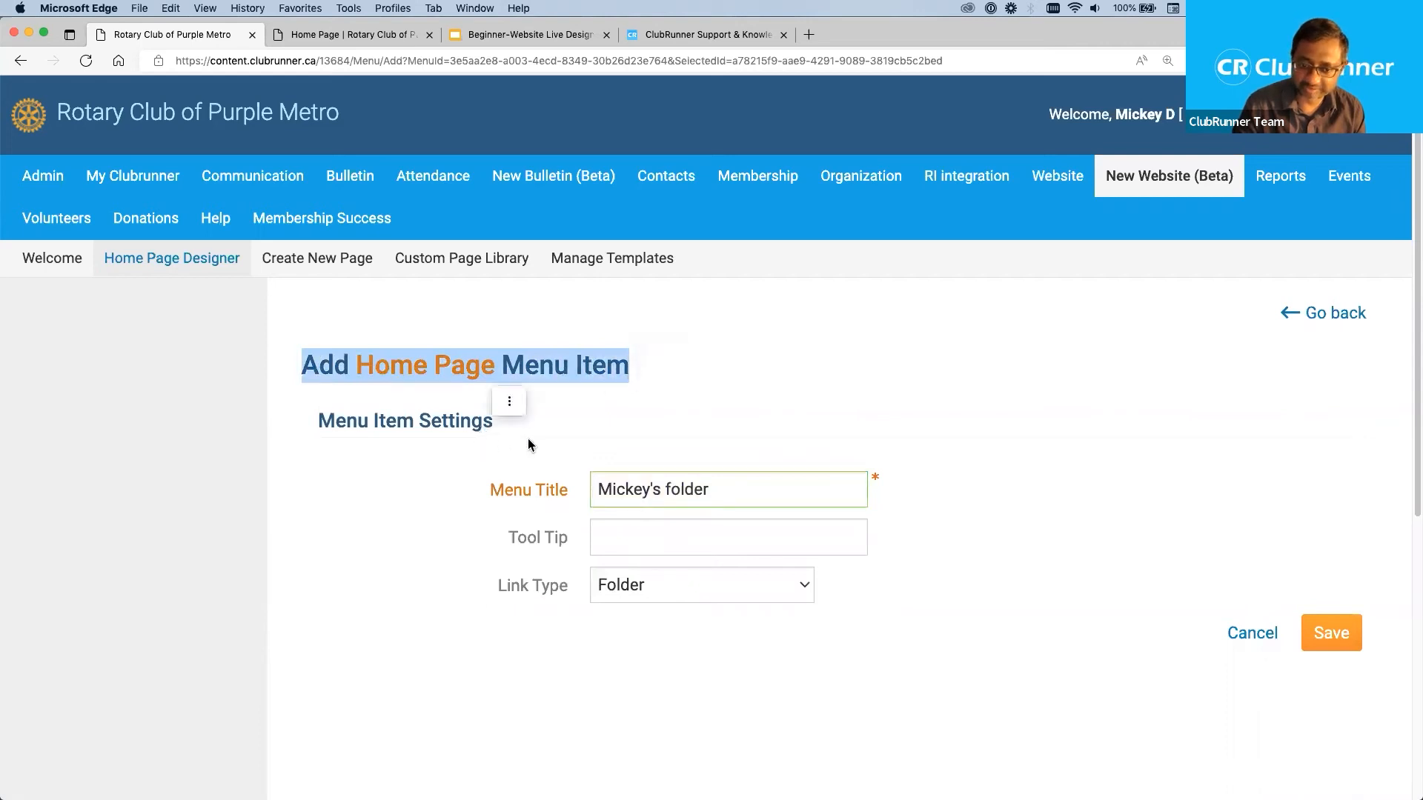
pyautogui.click(526, 489)
pyautogui.moveTo(490, 491); pyautogui.dragTo(576, 501)
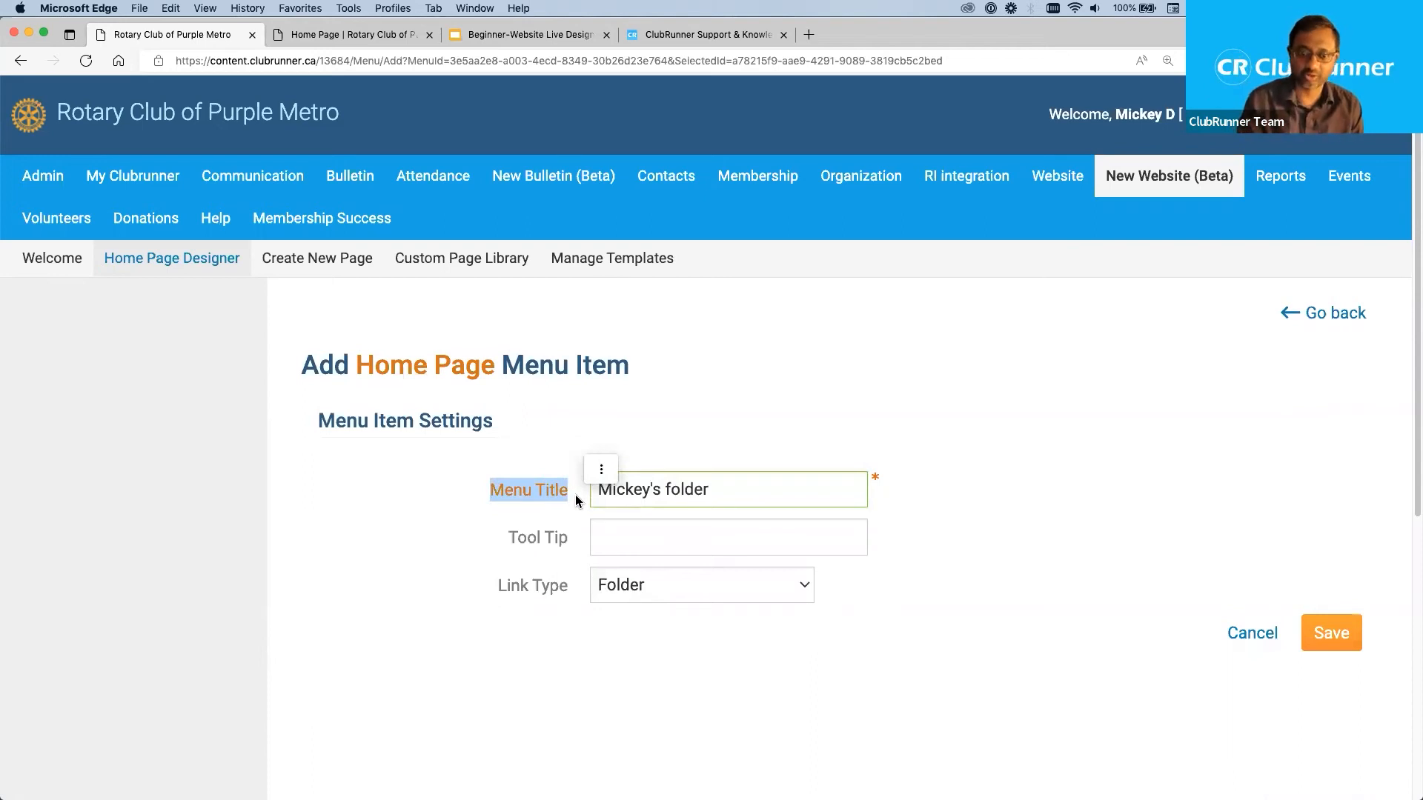
pyautogui.click(755, 490)
pyautogui.press('super+a')
pyautogui.write('123')
pyautogui.press('super+z')
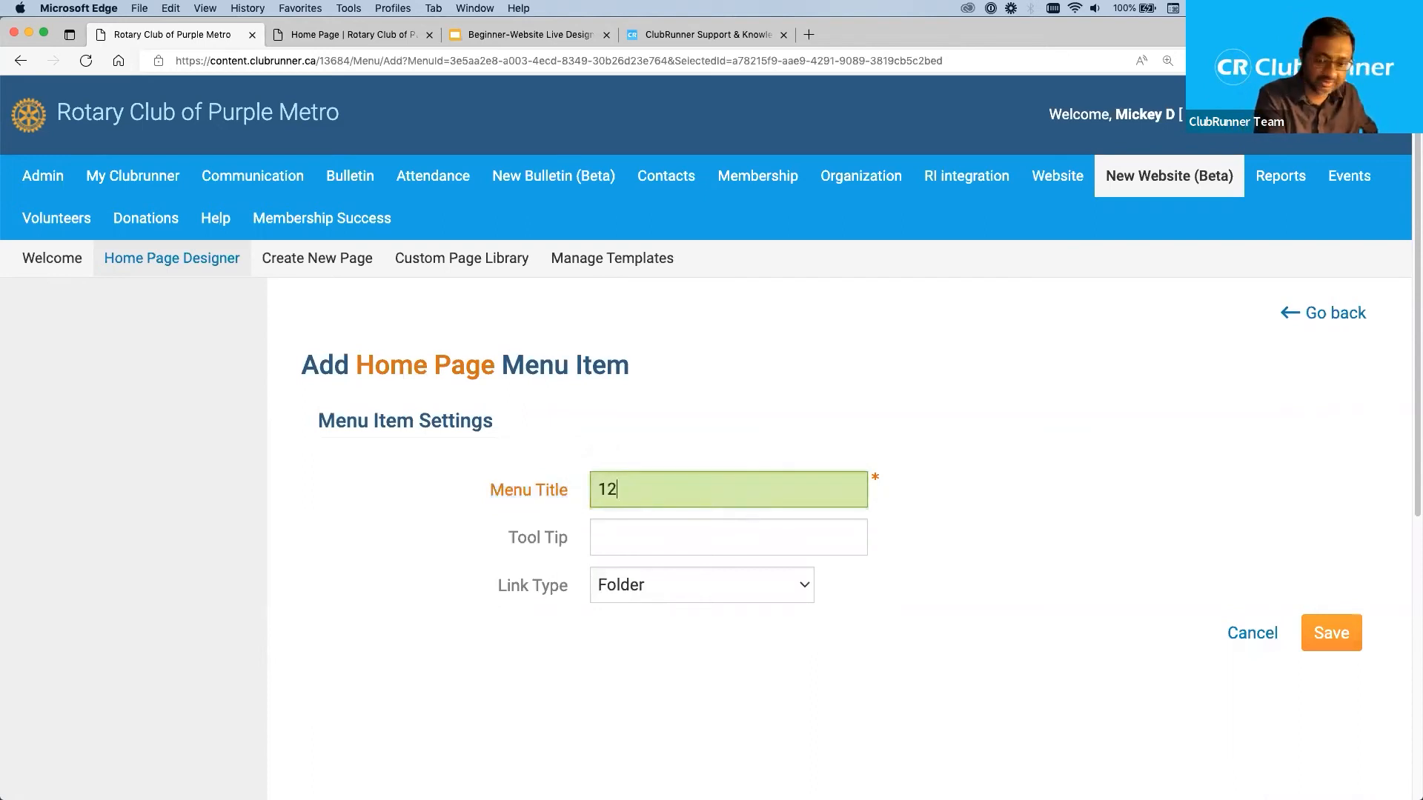
pyautogui.press('super+z')
pyautogui.click(717, 490)
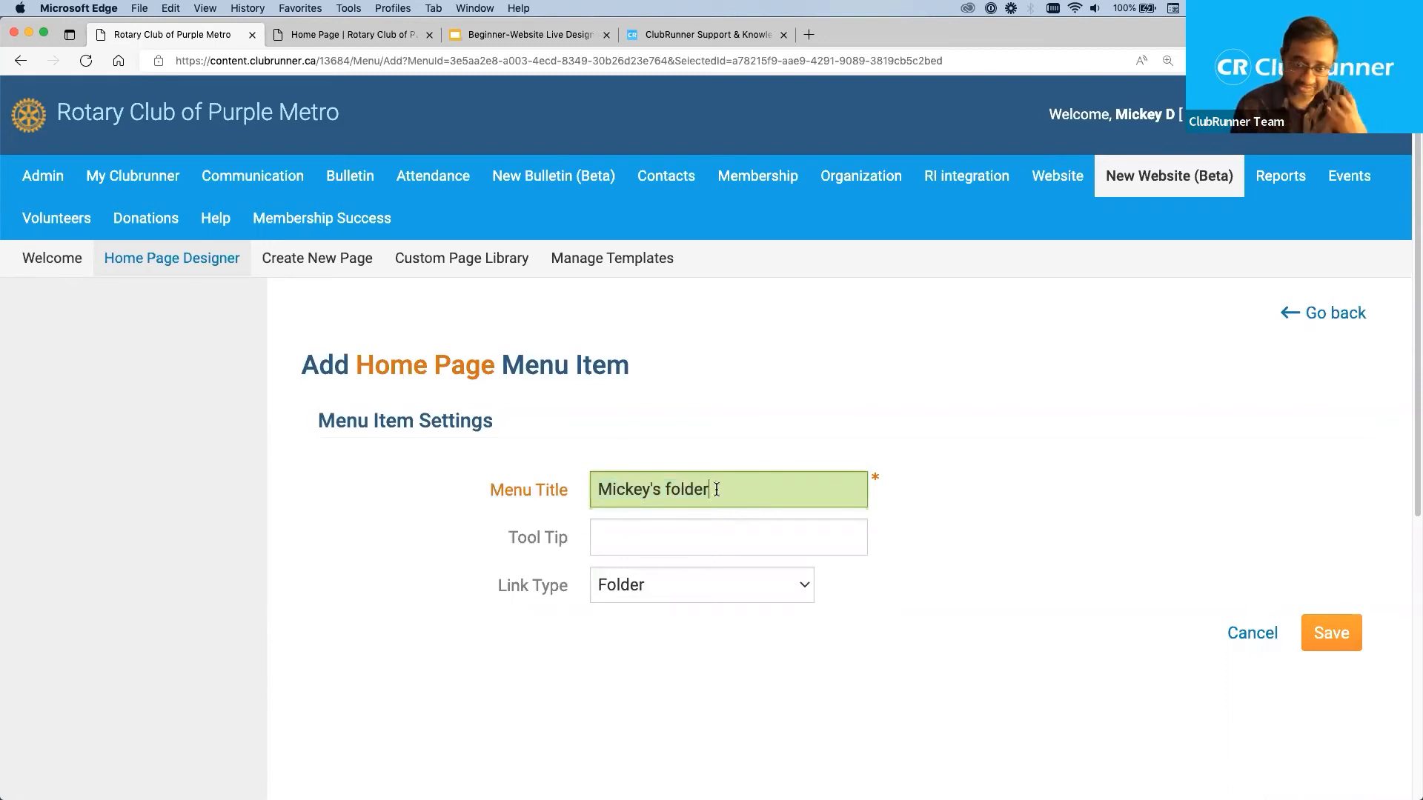
# Leave the tool tip blank, review the link types, keep Folder as the link type and save the new menu item.
pyautogui.click(619, 538)
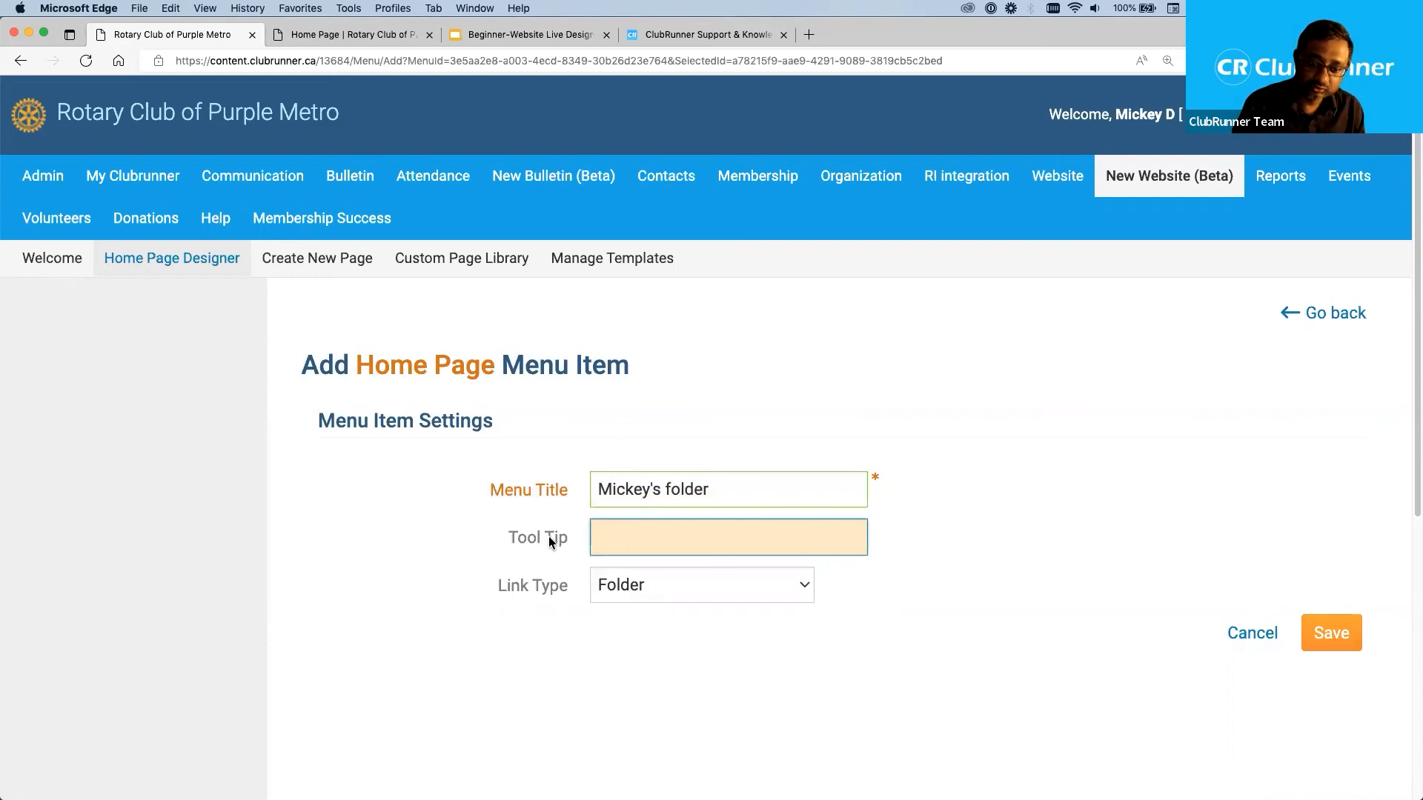
pyautogui.moveTo(565, 536); pyautogui.dragTo(508, 528)
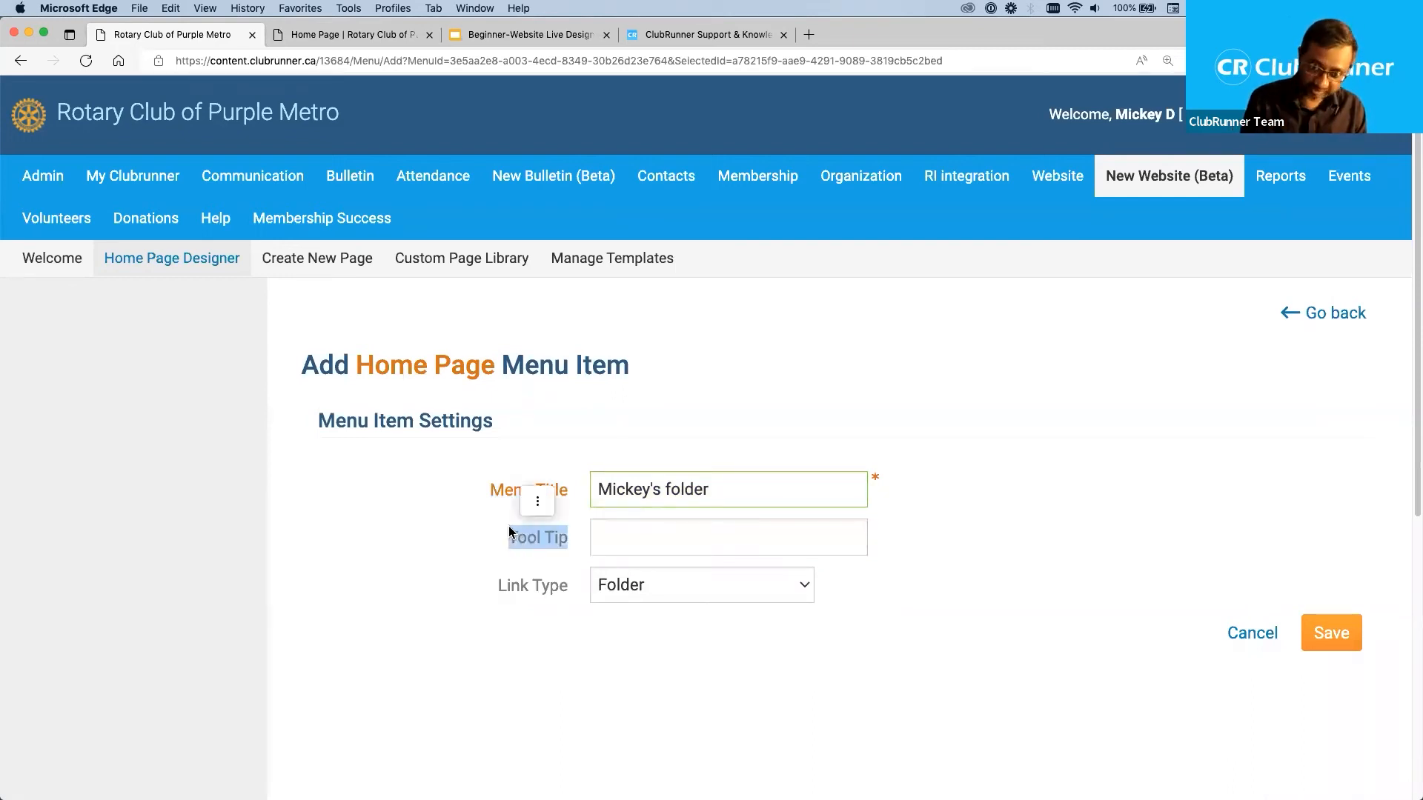
pyautogui.click(653, 700)
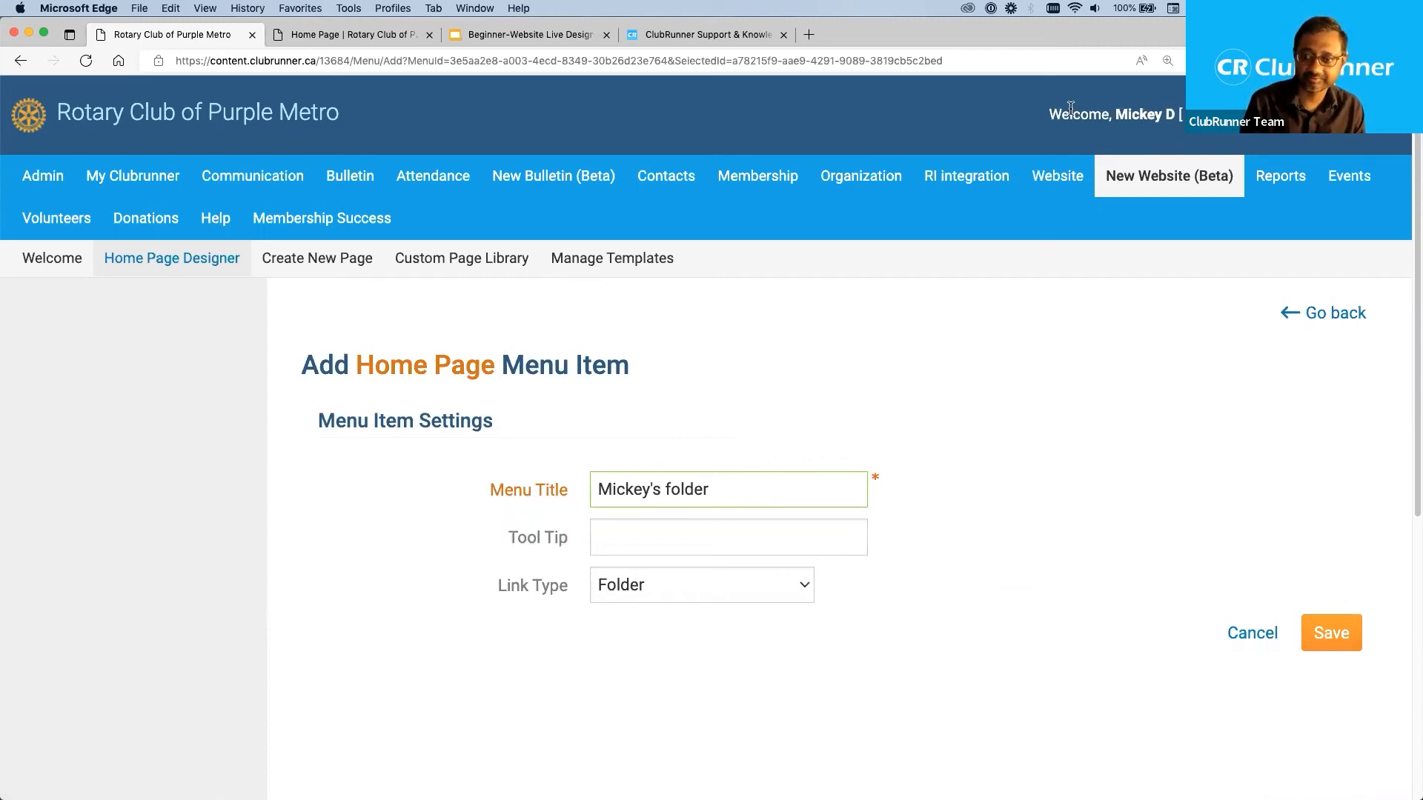
pyautogui.click(654, 534)
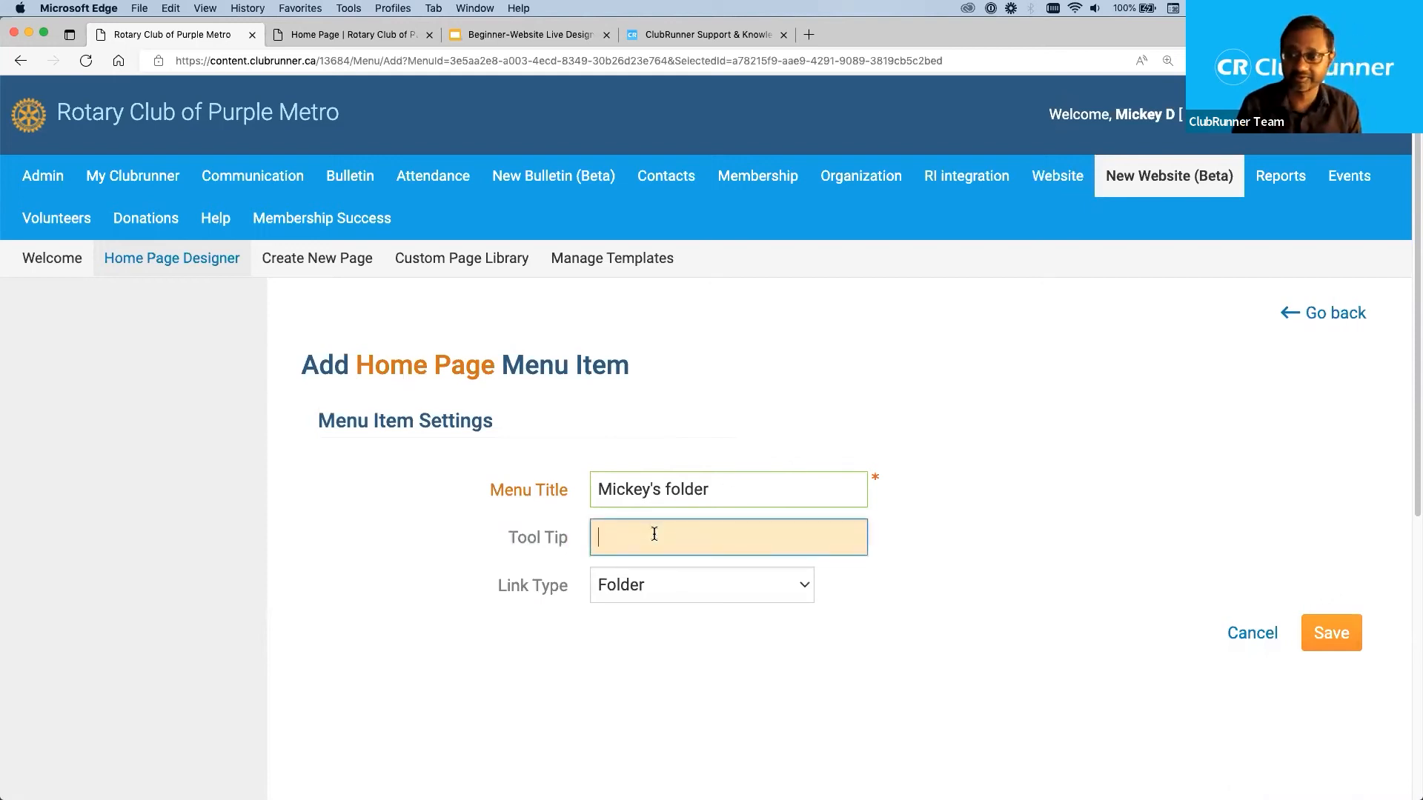
pyautogui.moveTo(497, 584); pyautogui.dragTo(565, 598)
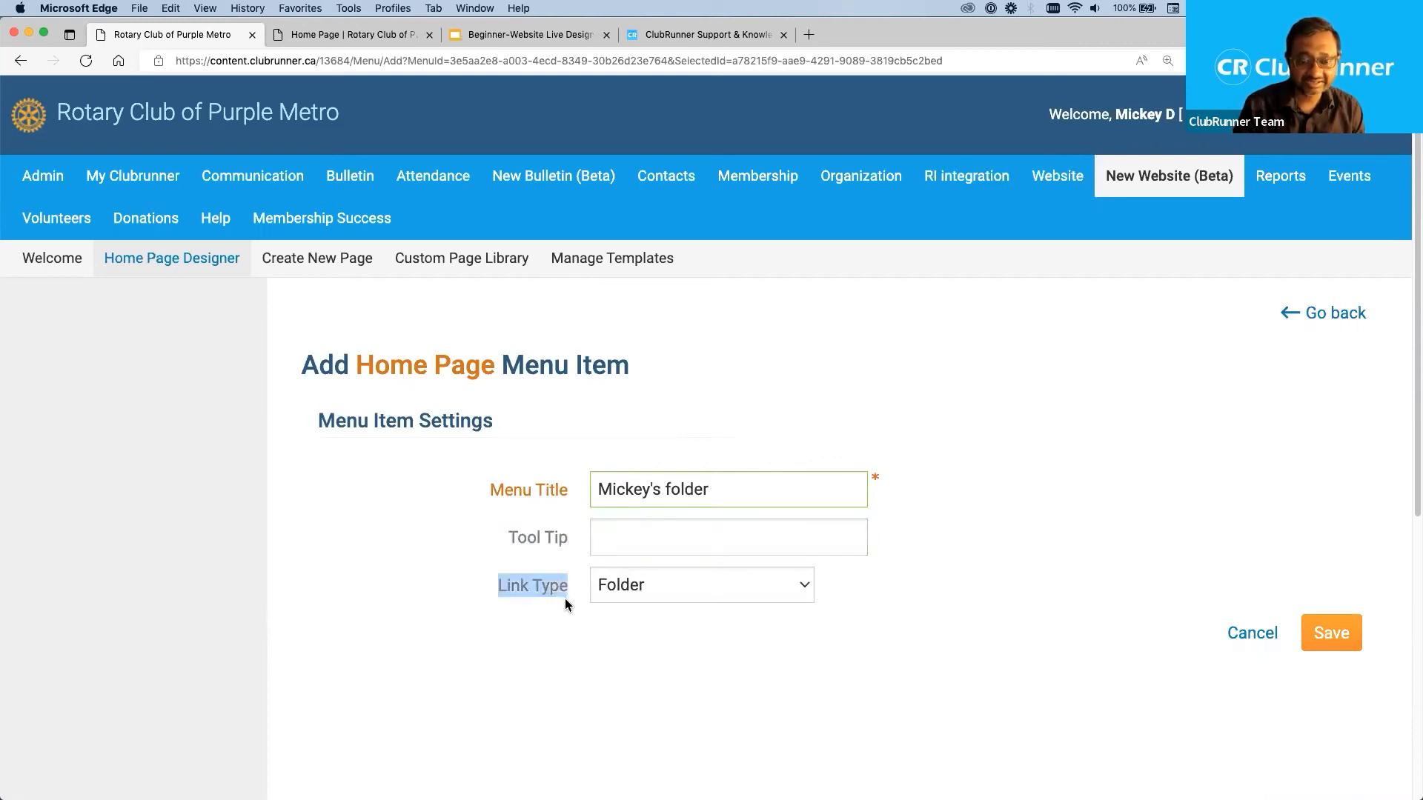
pyautogui.click(702, 589)
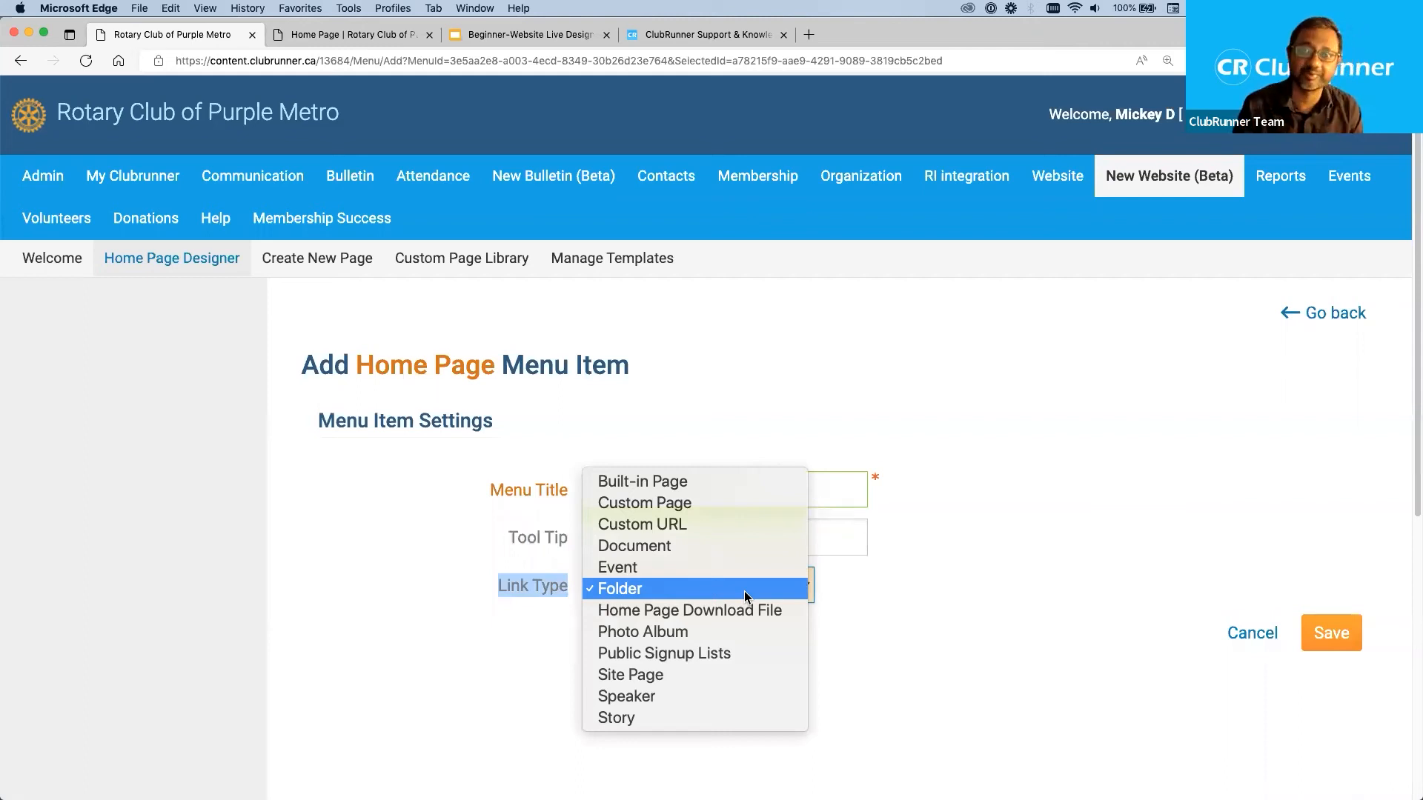
pyautogui.click(917, 596)
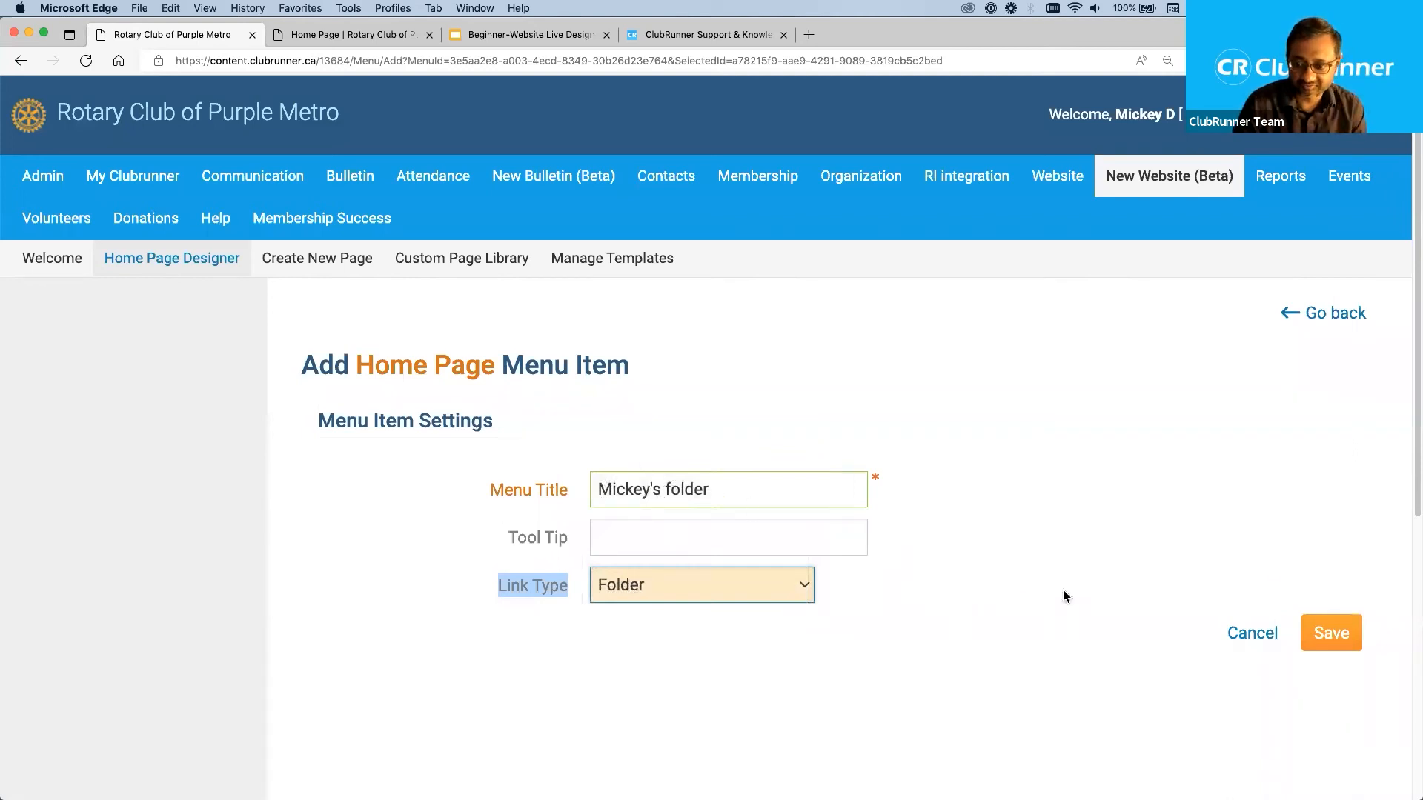
pyautogui.click(1338, 634)
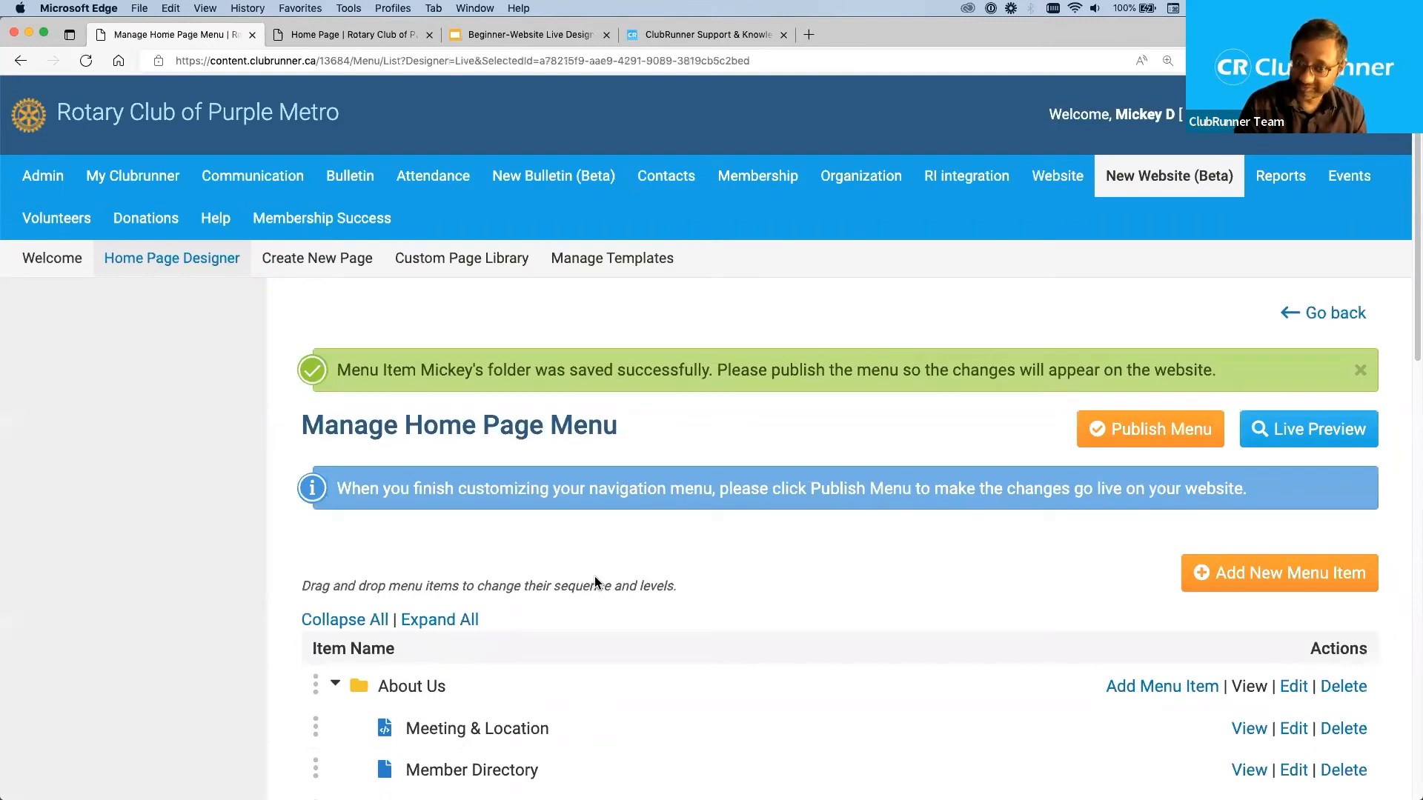
# Locate the new folder in the home page menu list and collapse all folders.
pyautogui.scroll(-3, 594, 576)
pyautogui.scroll(-5, 595, 577)
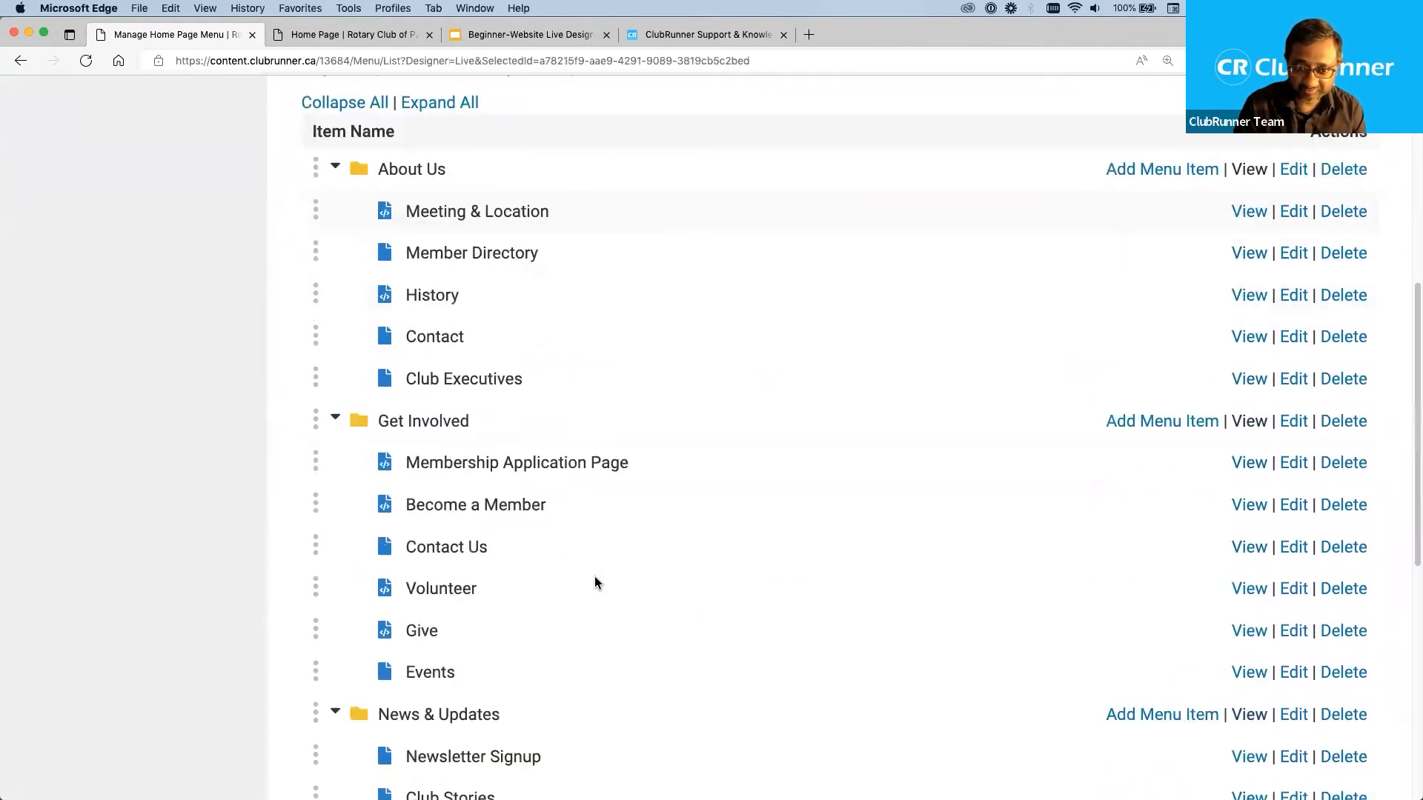
pyautogui.scroll(-5, 595, 578)
pyautogui.scroll(-3, 595, 576)
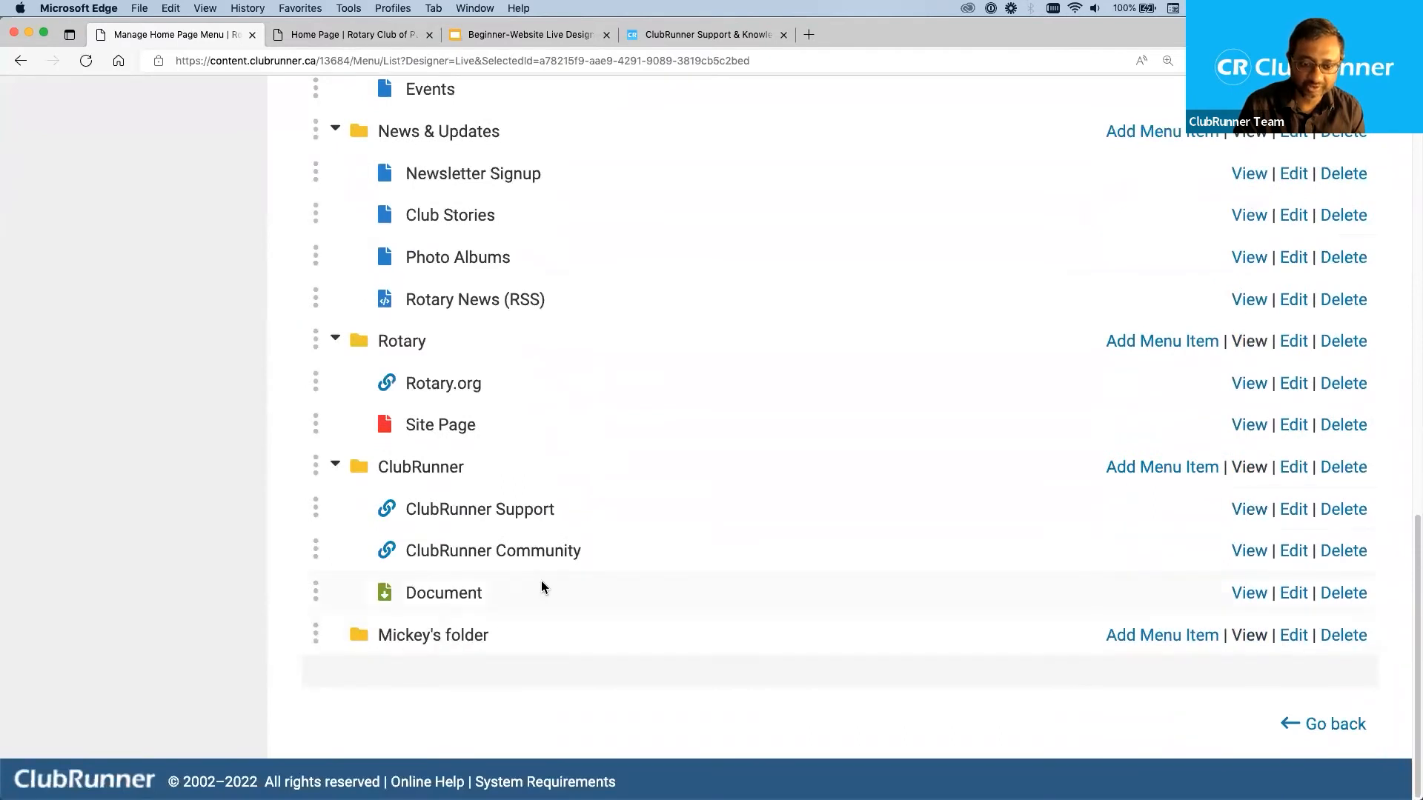
pyautogui.scroll(13, 622, 509)
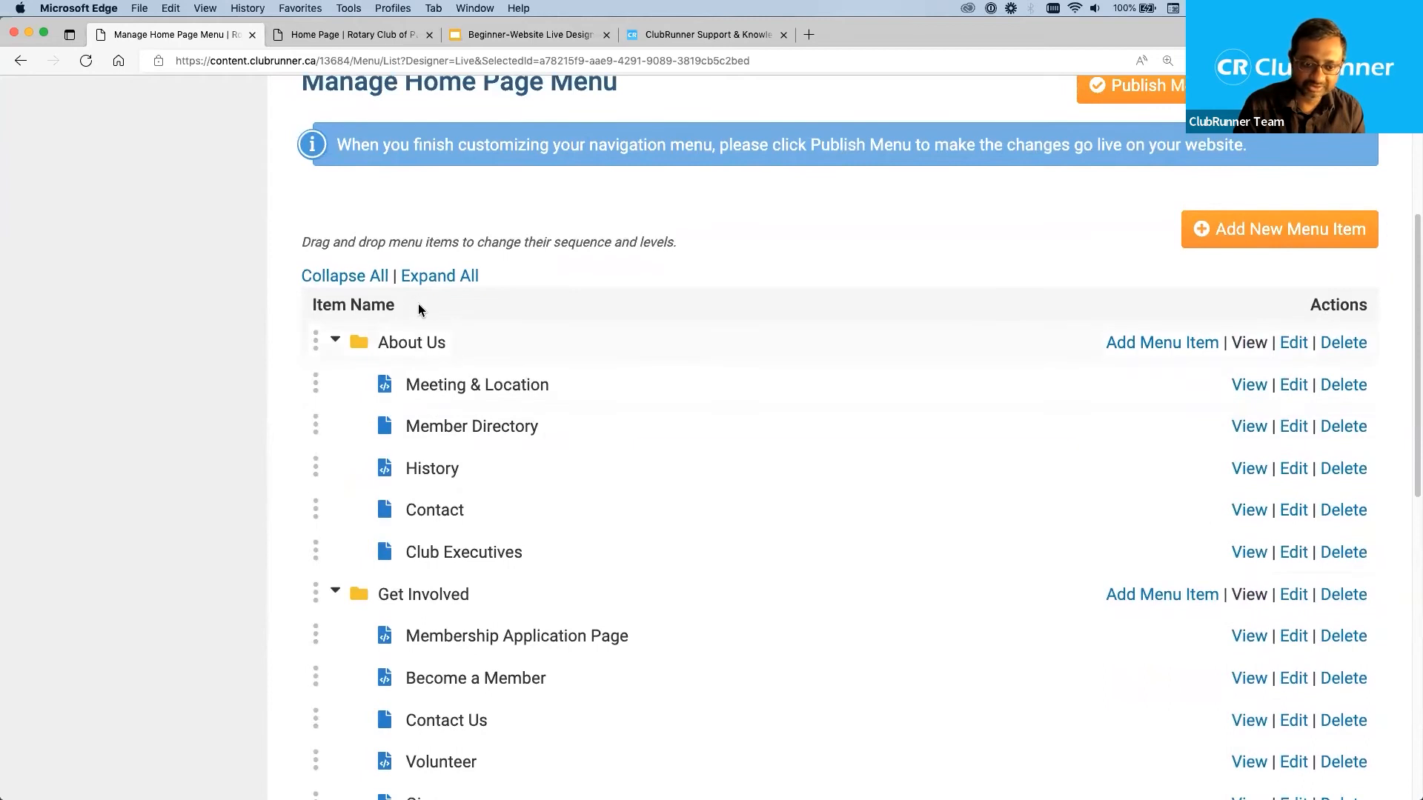
pyautogui.scroll(-10, 391, 626)
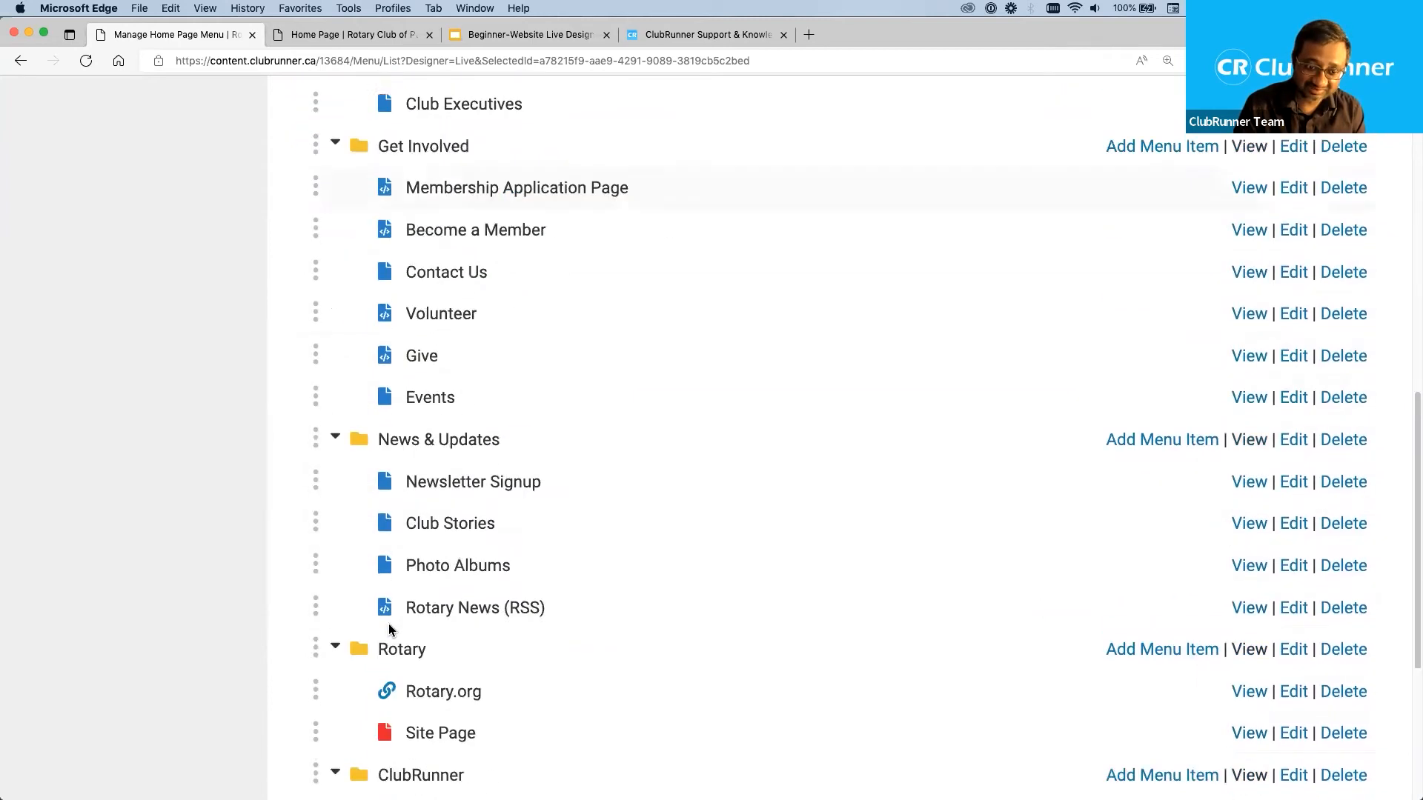
pyautogui.scroll(10, 389, 627)
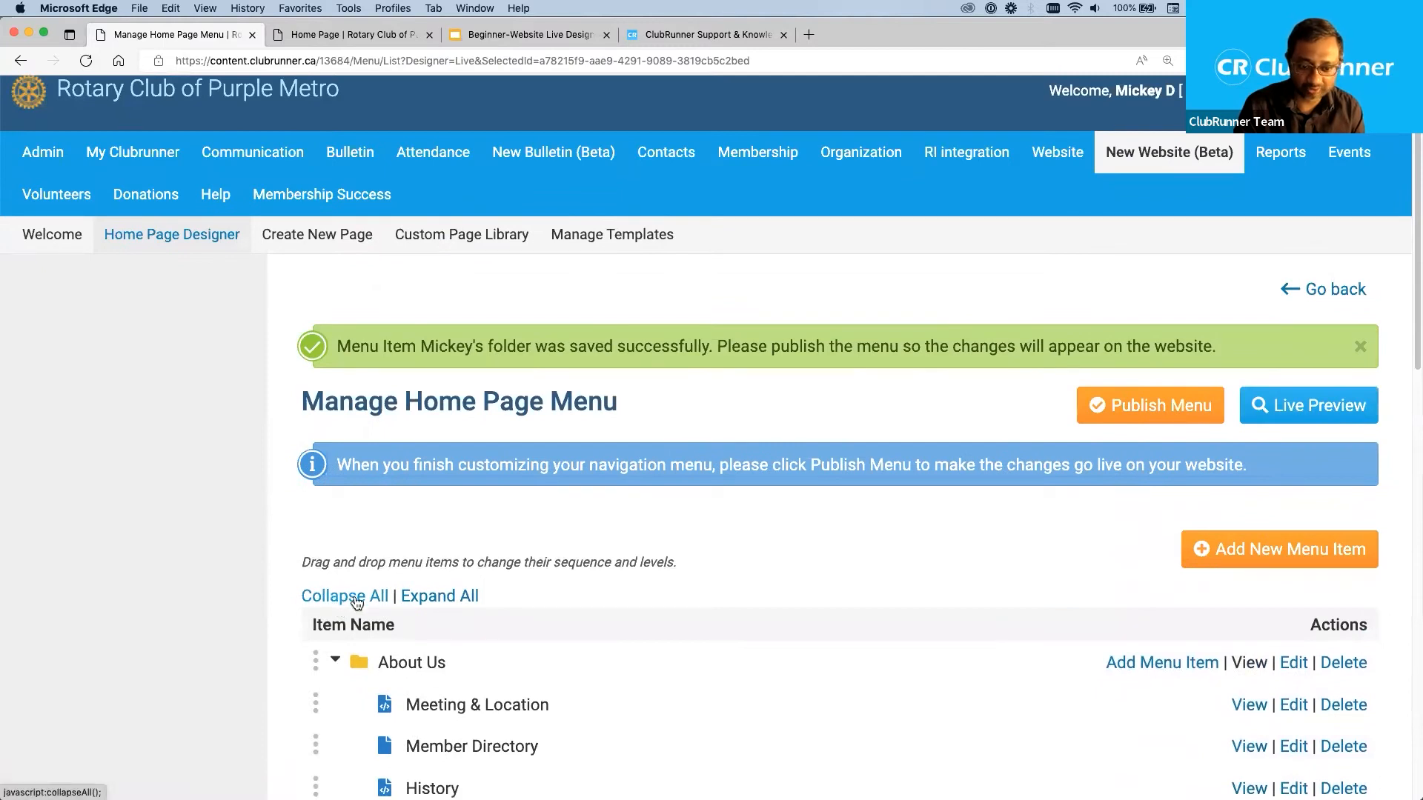
pyautogui.click(355, 597)
pyautogui.scroll(-3, 252, 597)
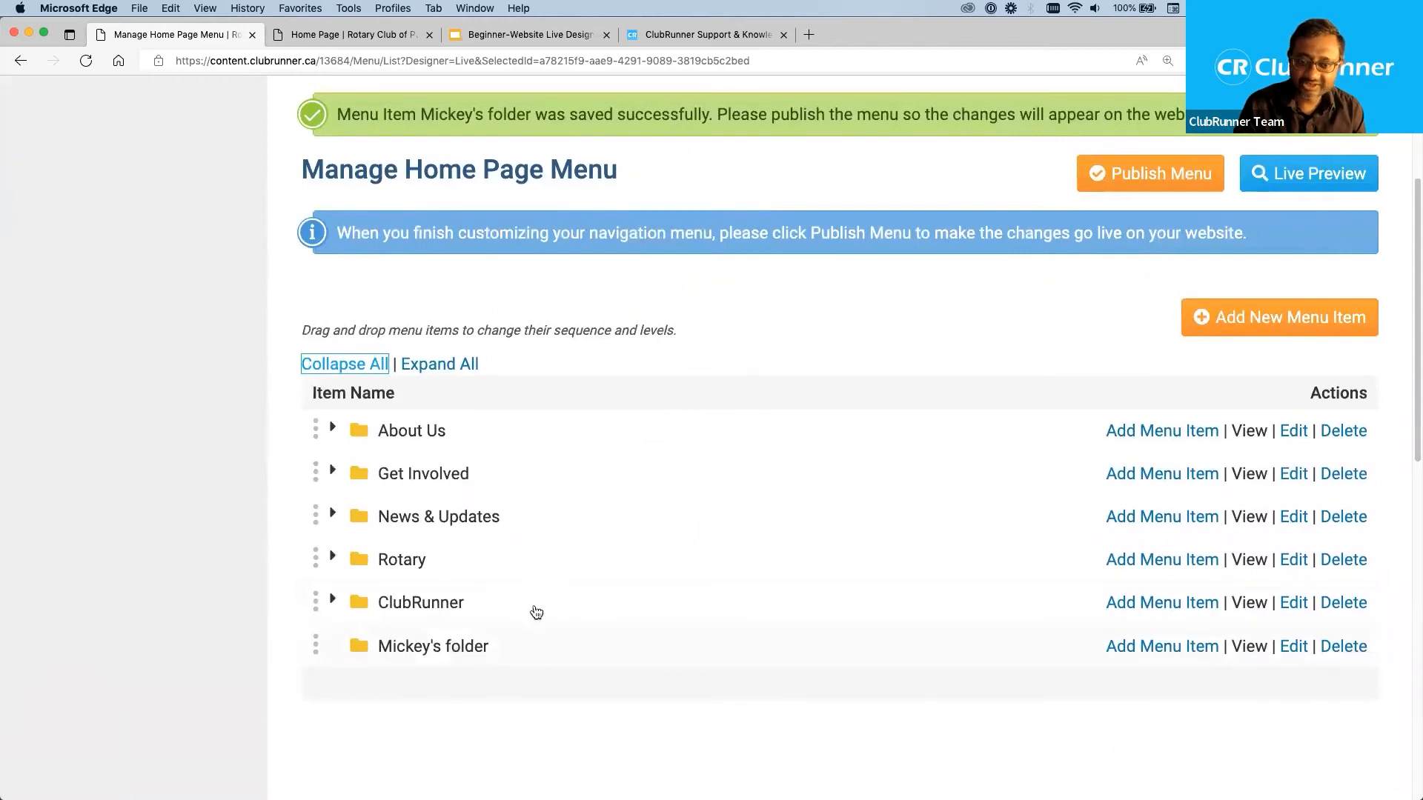
# Try to move the new folder higher in the menu by its name or icon instead of its handle.
pyautogui.moveTo(473, 648); pyautogui.dragTo(560, 519)
pyautogui.click(491, 650)
pyautogui.moveTo(509, 652); pyautogui.dragTo(670, 445)
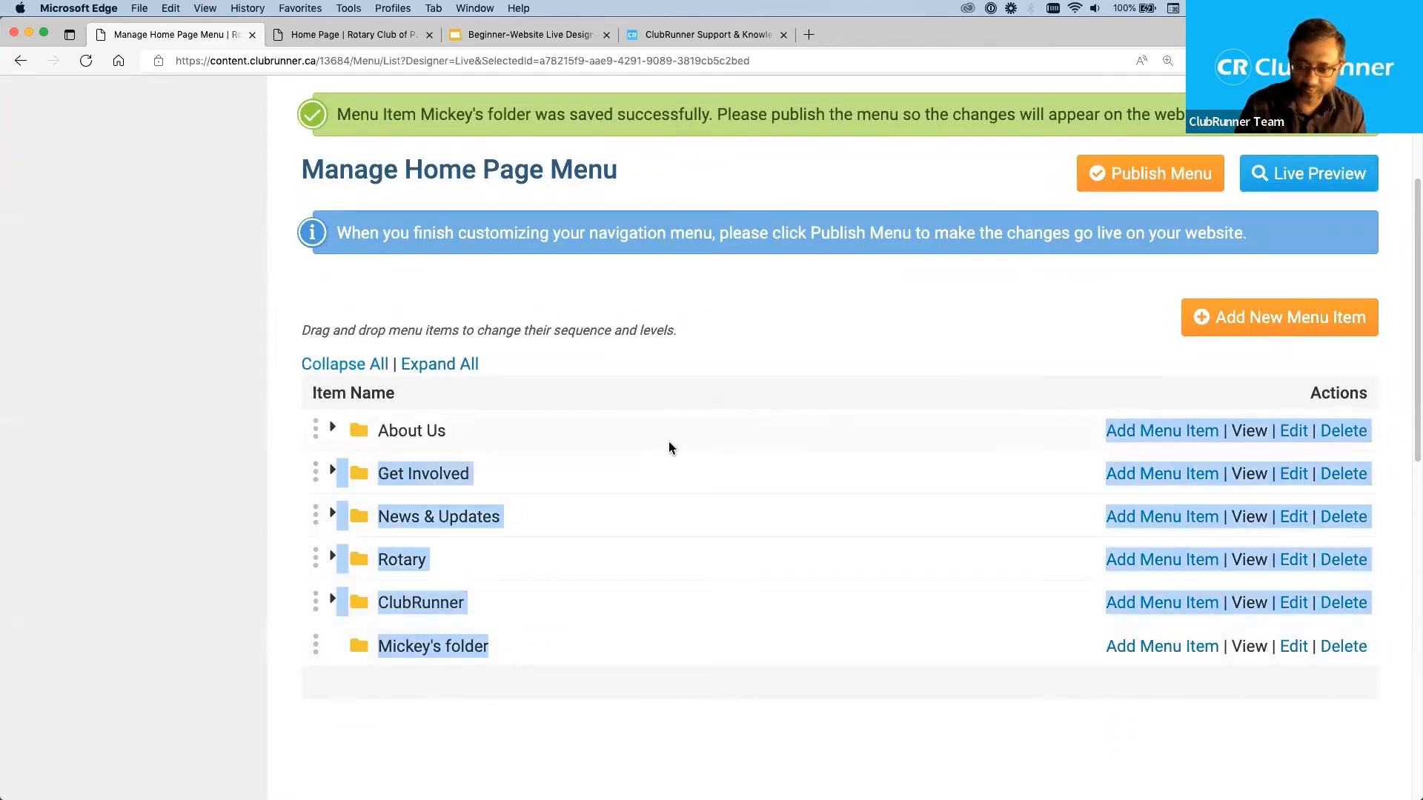
pyautogui.click(512, 652)
pyautogui.moveTo(365, 654); pyautogui.dragTo(547, 562)
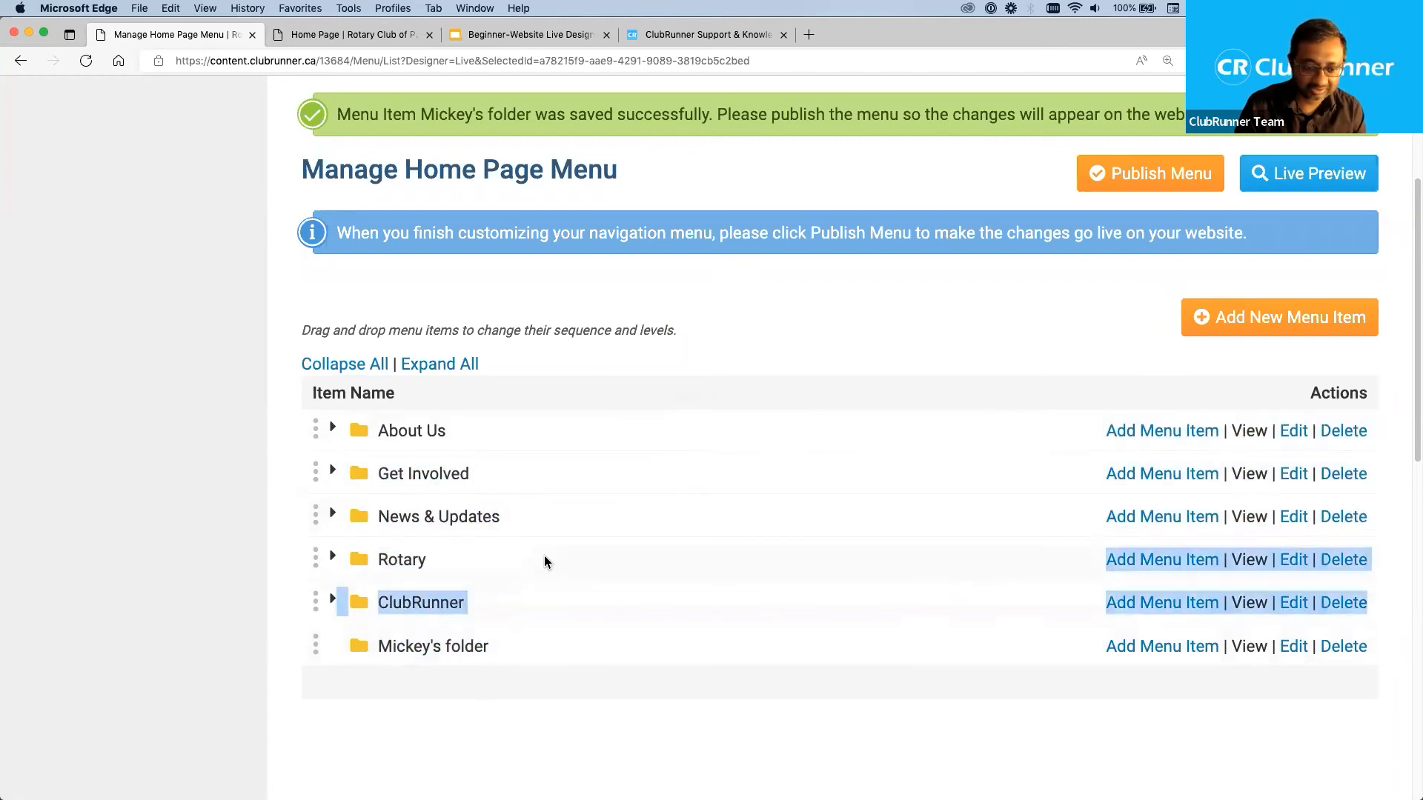
pyautogui.click(419, 696)
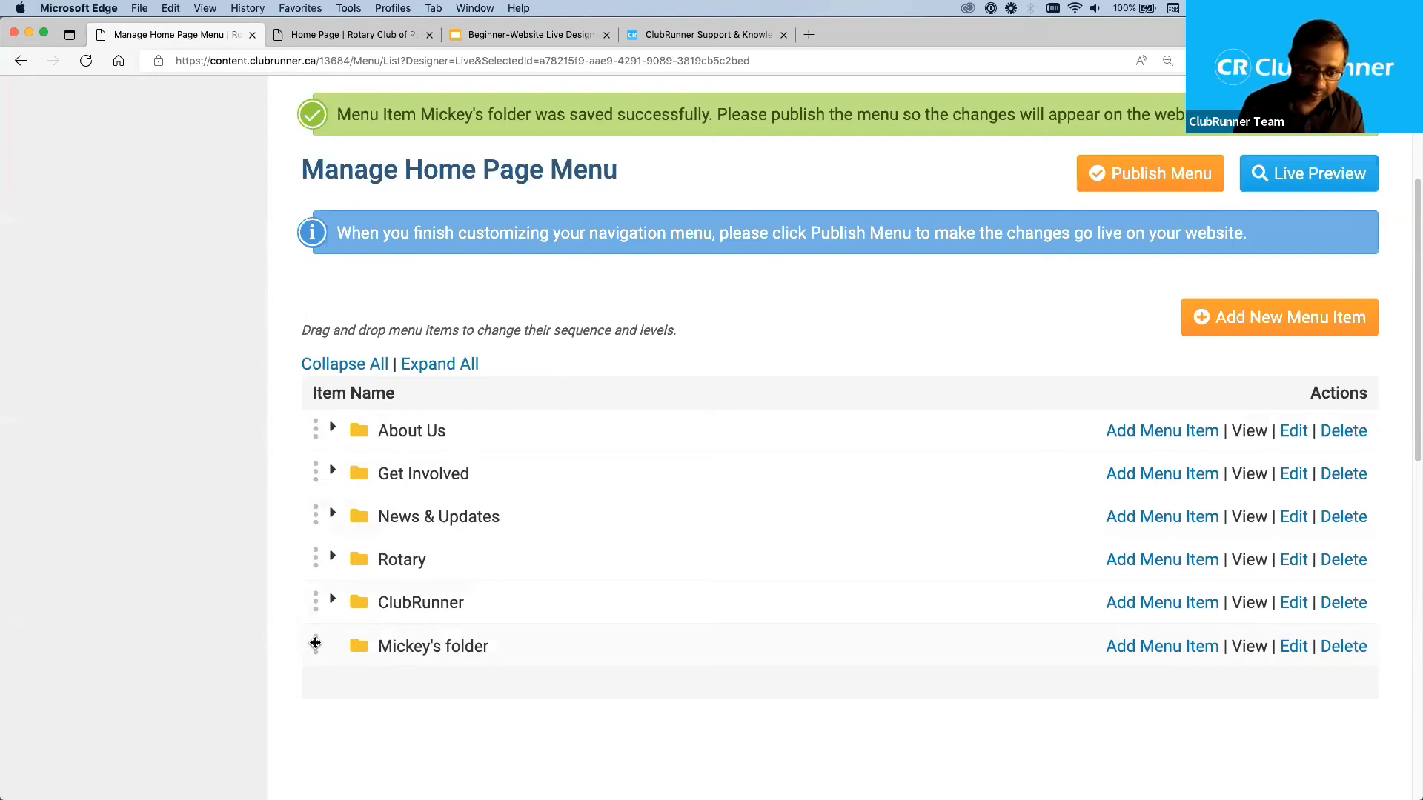
# Move the new folder between About Us and Get Involved, and collapse the Get Involved and News & Updates folders.
pyautogui.moveTo(315, 644)
pyautogui.mouseDown()
pyautogui.moveTo(312, 623)
pyautogui.moveTo(312, 645)
pyautogui.mouseUp()
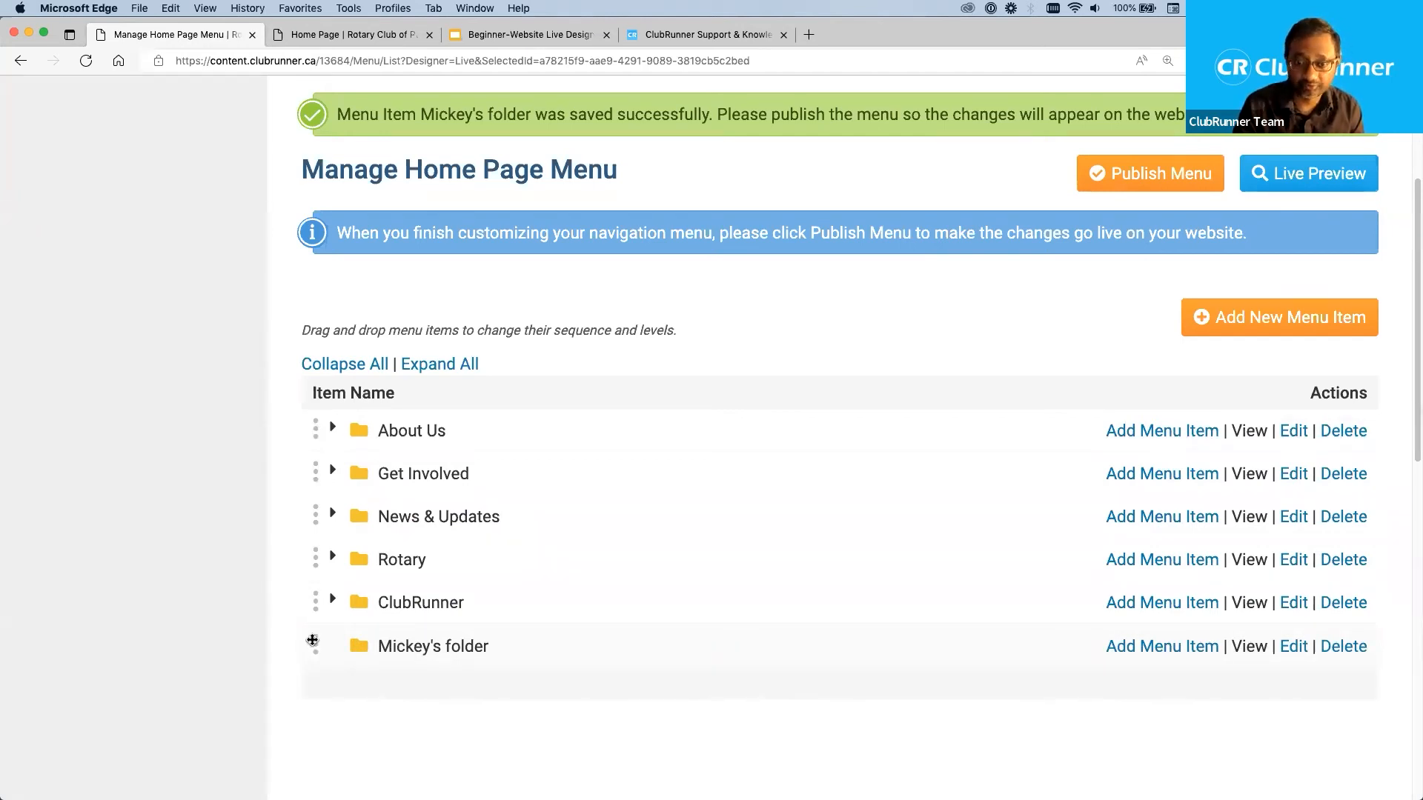
pyautogui.moveTo(312, 641); pyautogui.dragTo(361, 451)
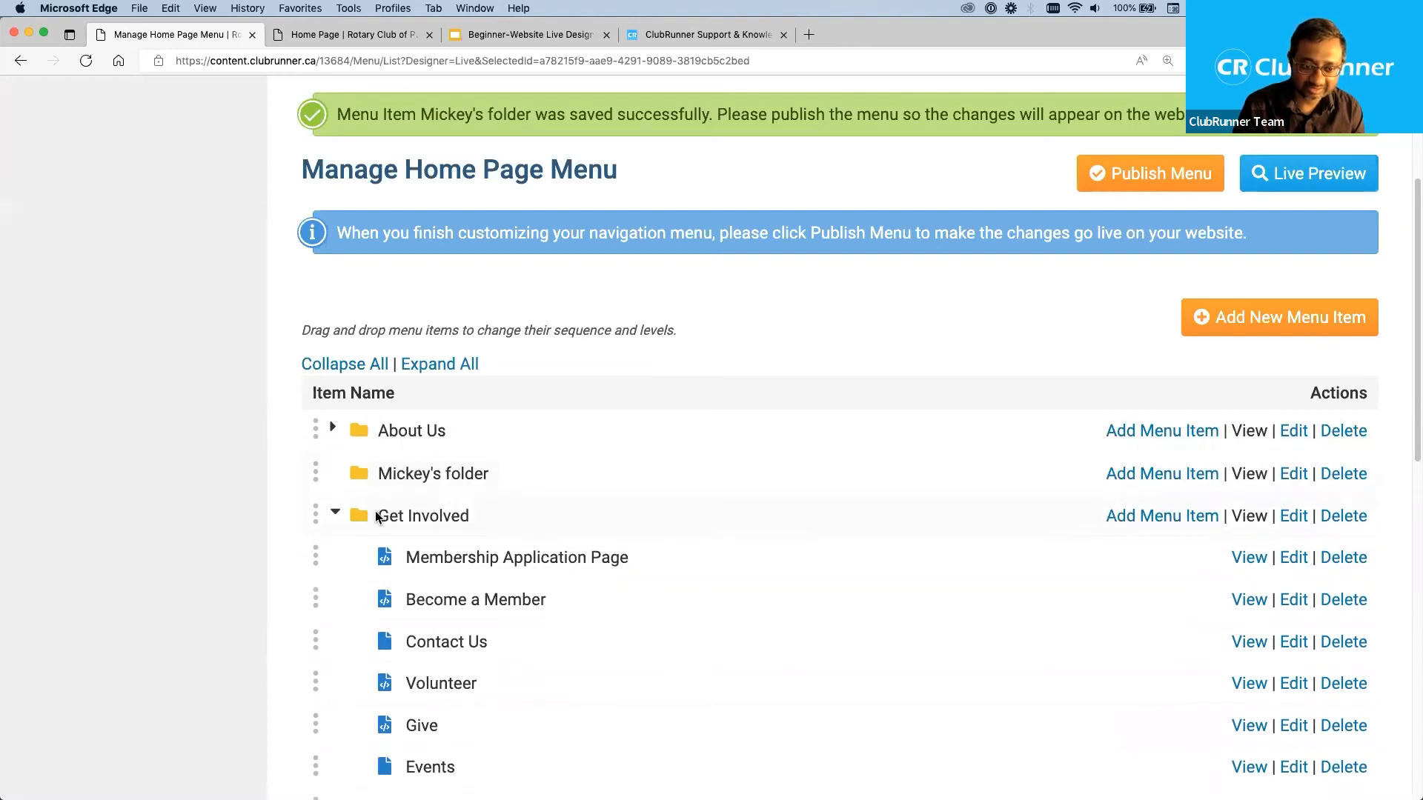
pyautogui.click(334, 516)
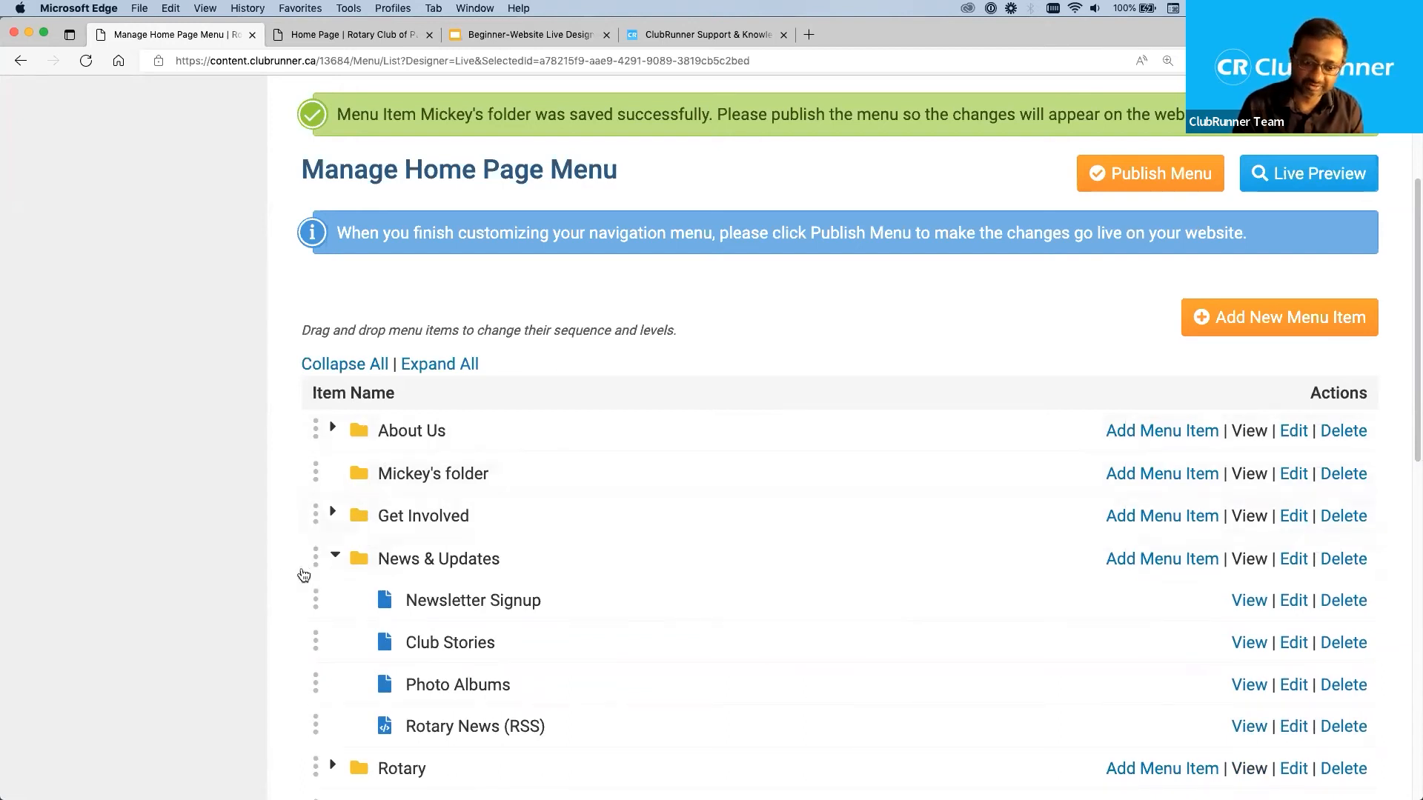
pyautogui.click(335, 557)
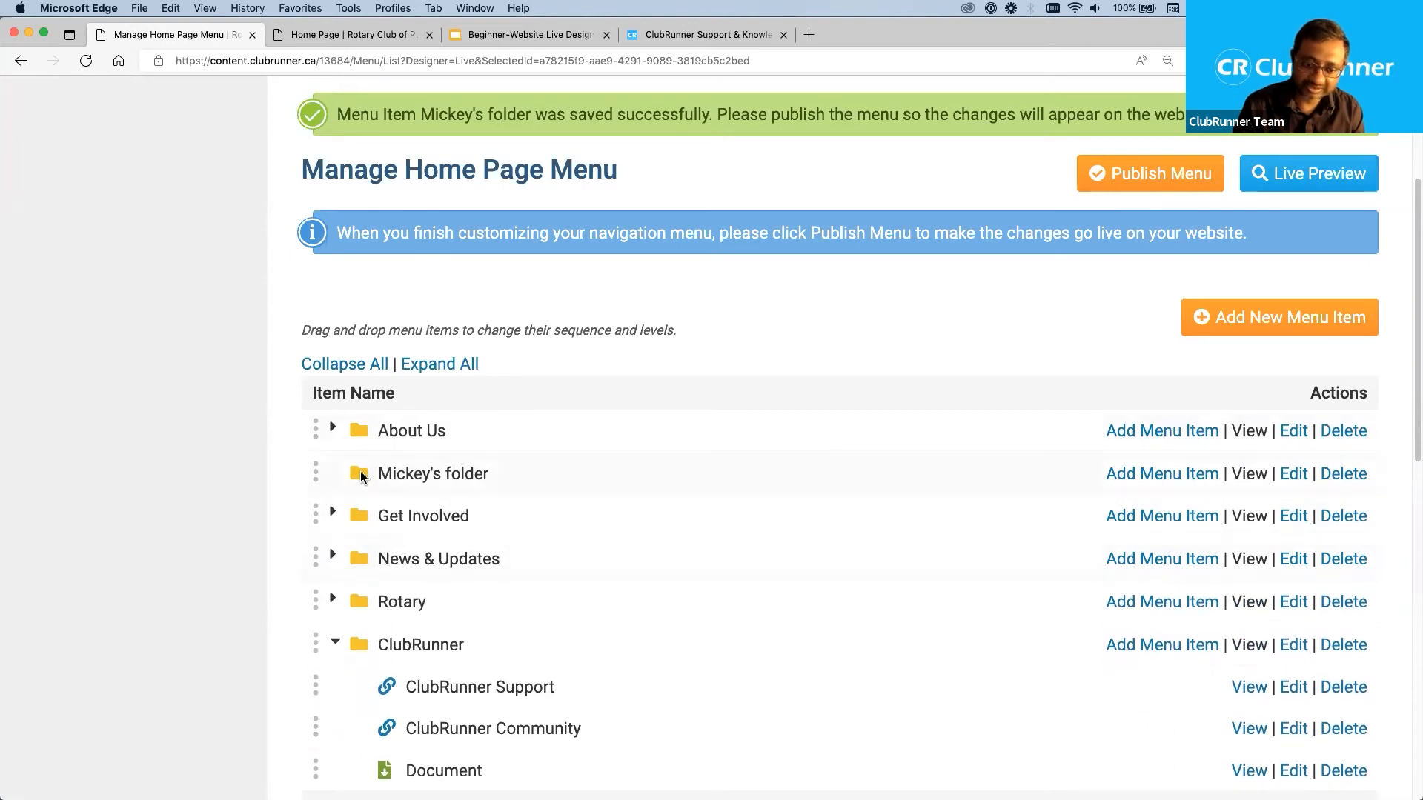
# Nest the new folder as the first item inside About Us, and collapse all folders before expanding About Us to check it.
pyautogui.moveTo(319, 469)
pyautogui.mouseDown()
pyautogui.moveTo(326, 528)
pyautogui.moveTo(325, 472)
pyautogui.mouseUp()
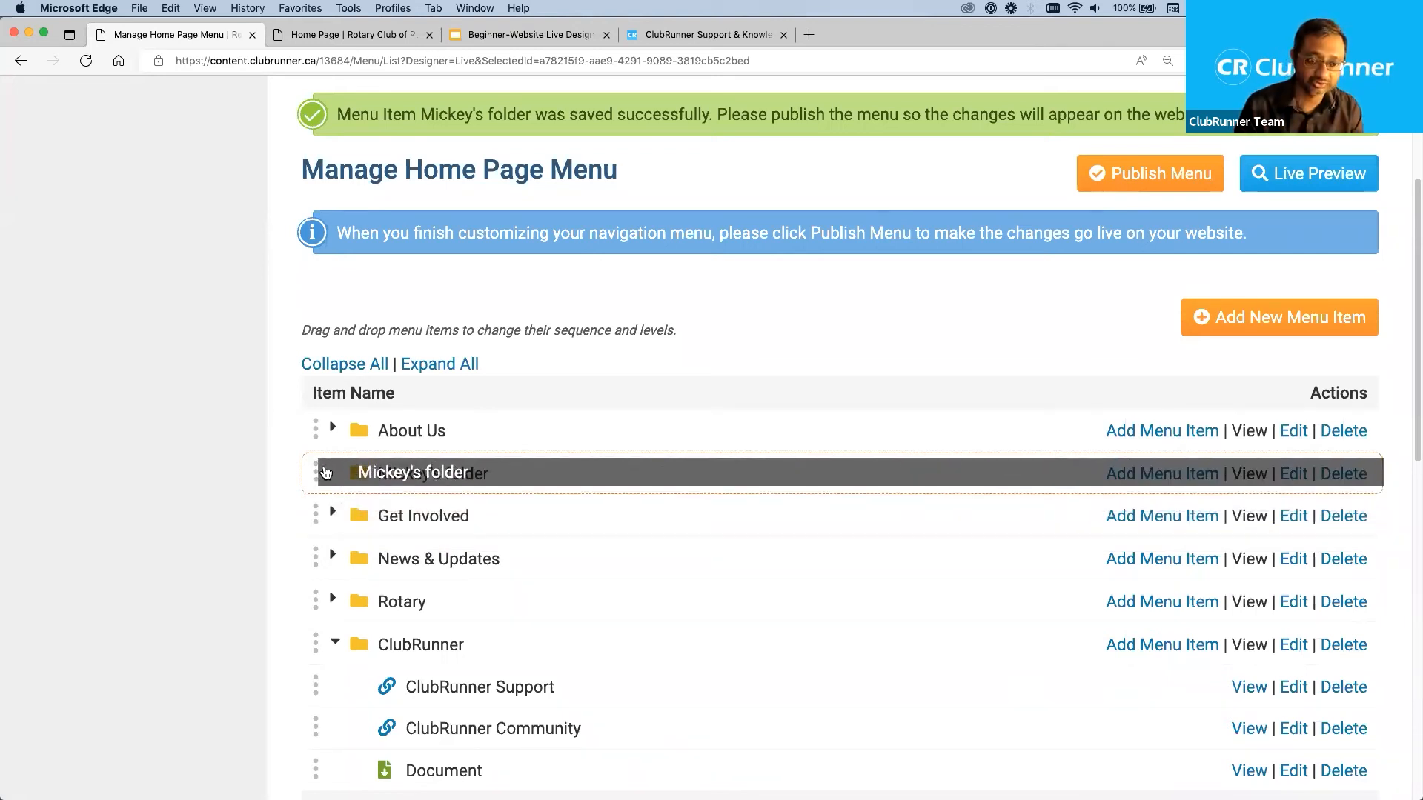
pyautogui.moveTo(325, 472); pyautogui.dragTo(375, 440)
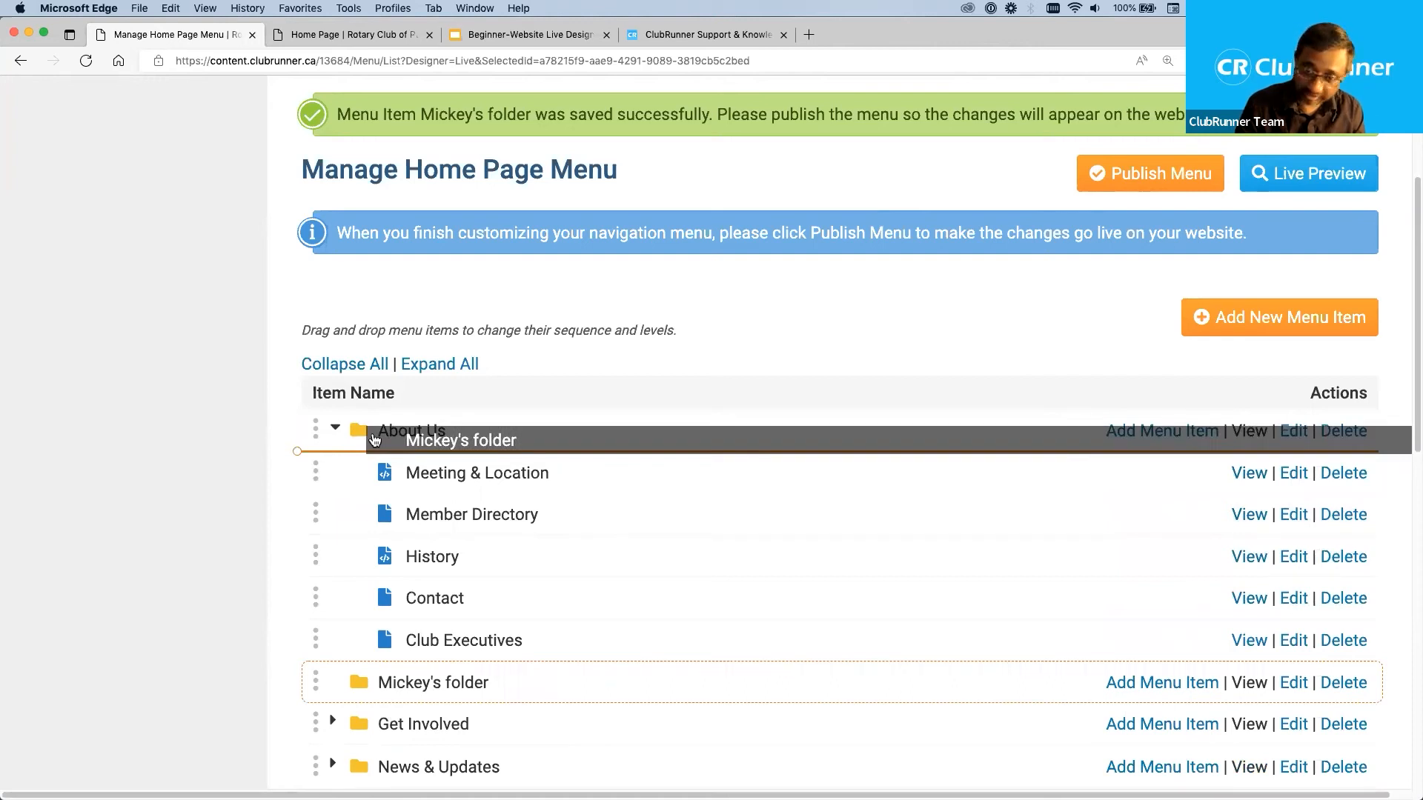
pyautogui.moveTo(375, 441); pyautogui.dragTo(375, 441)
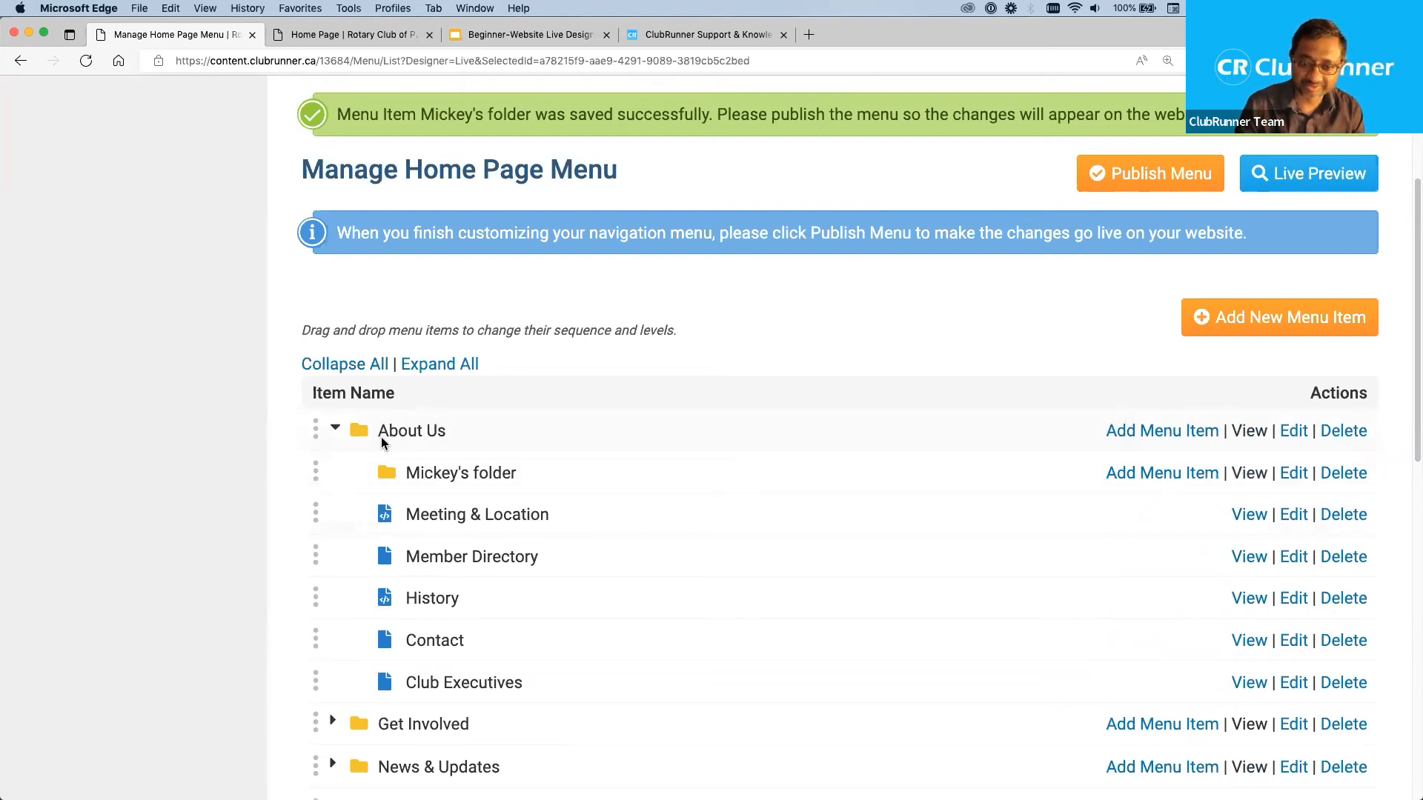
pyautogui.click(340, 365)
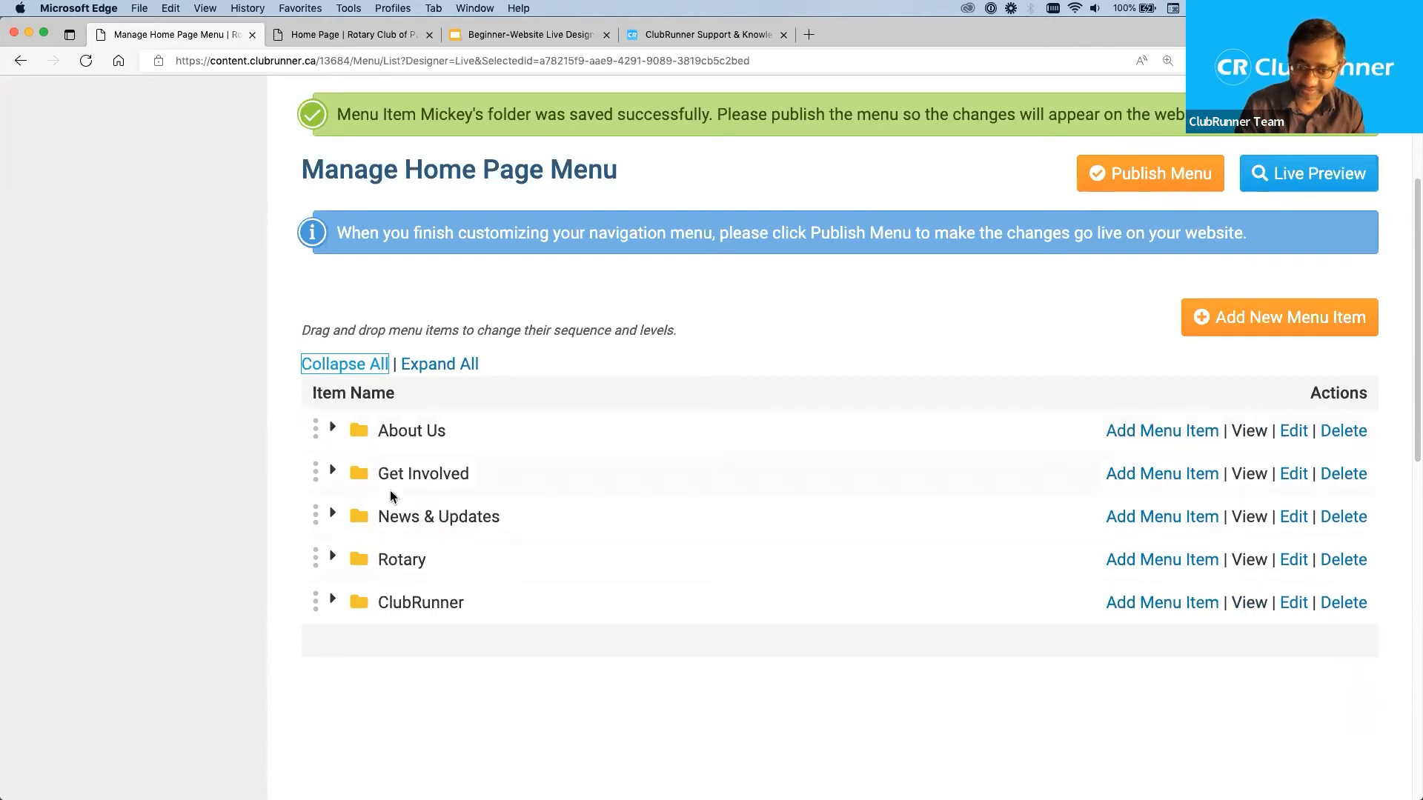
pyautogui.click(333, 429)
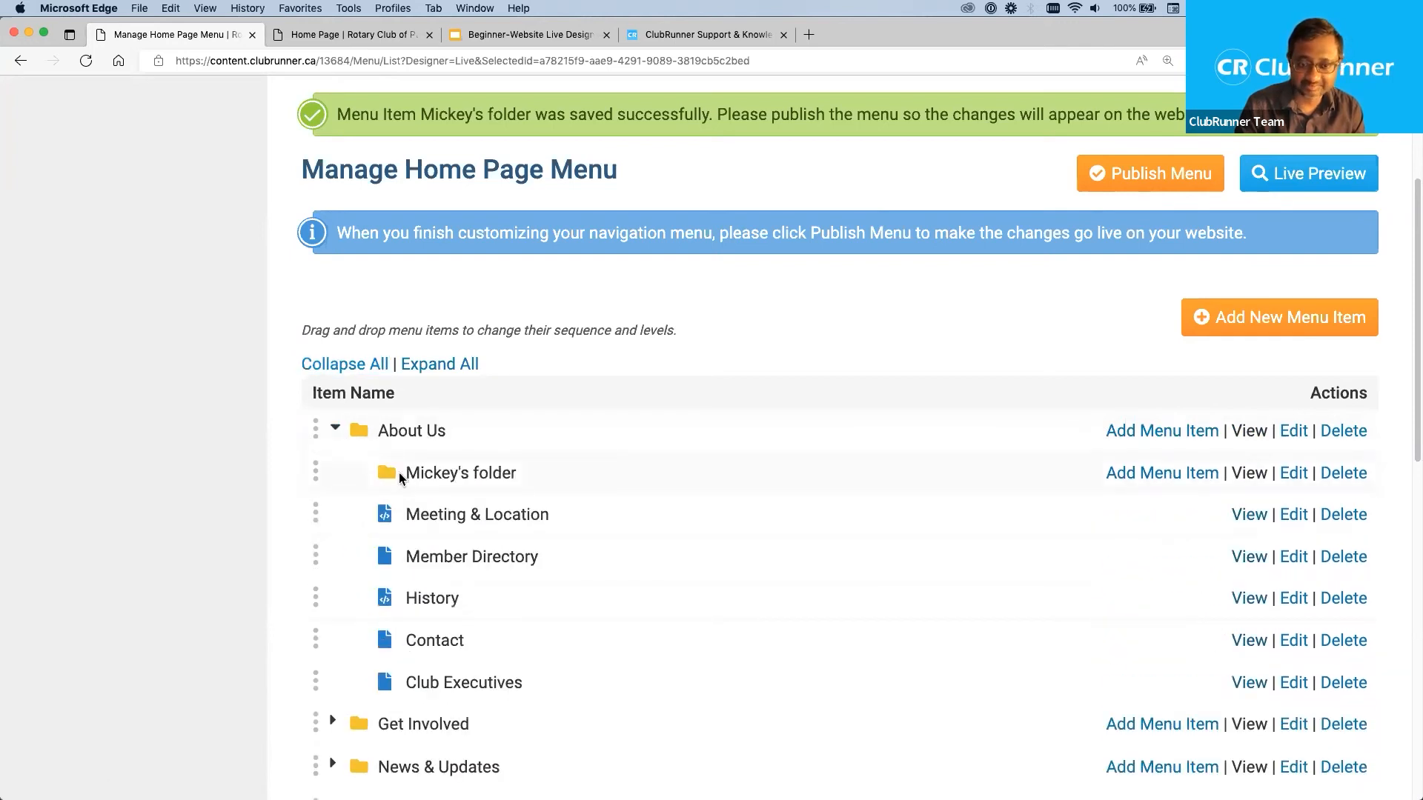
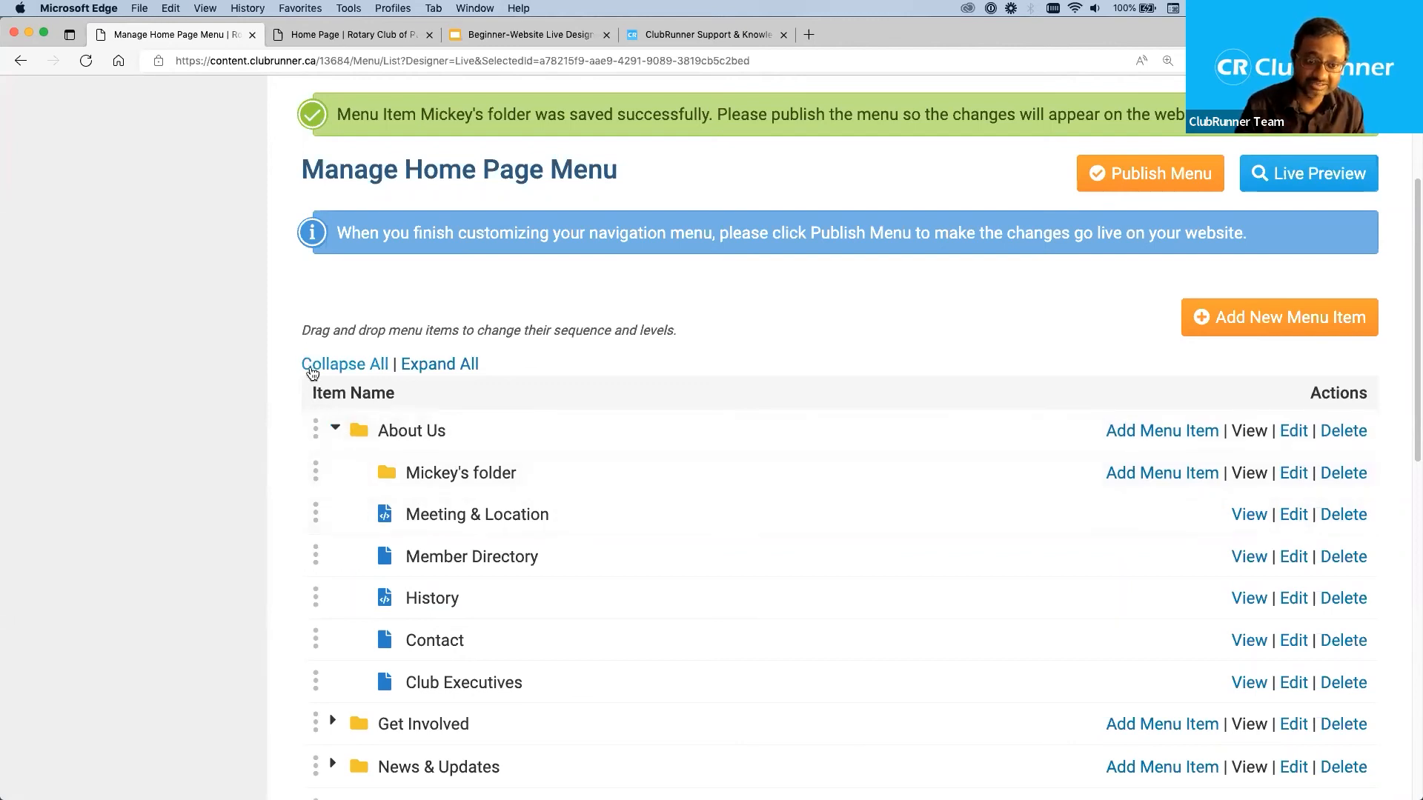
# Collapse all menu folders, look inside Get Involved and close it, and expand About Us to reach the nested new folder.
pyautogui.click(312, 371)
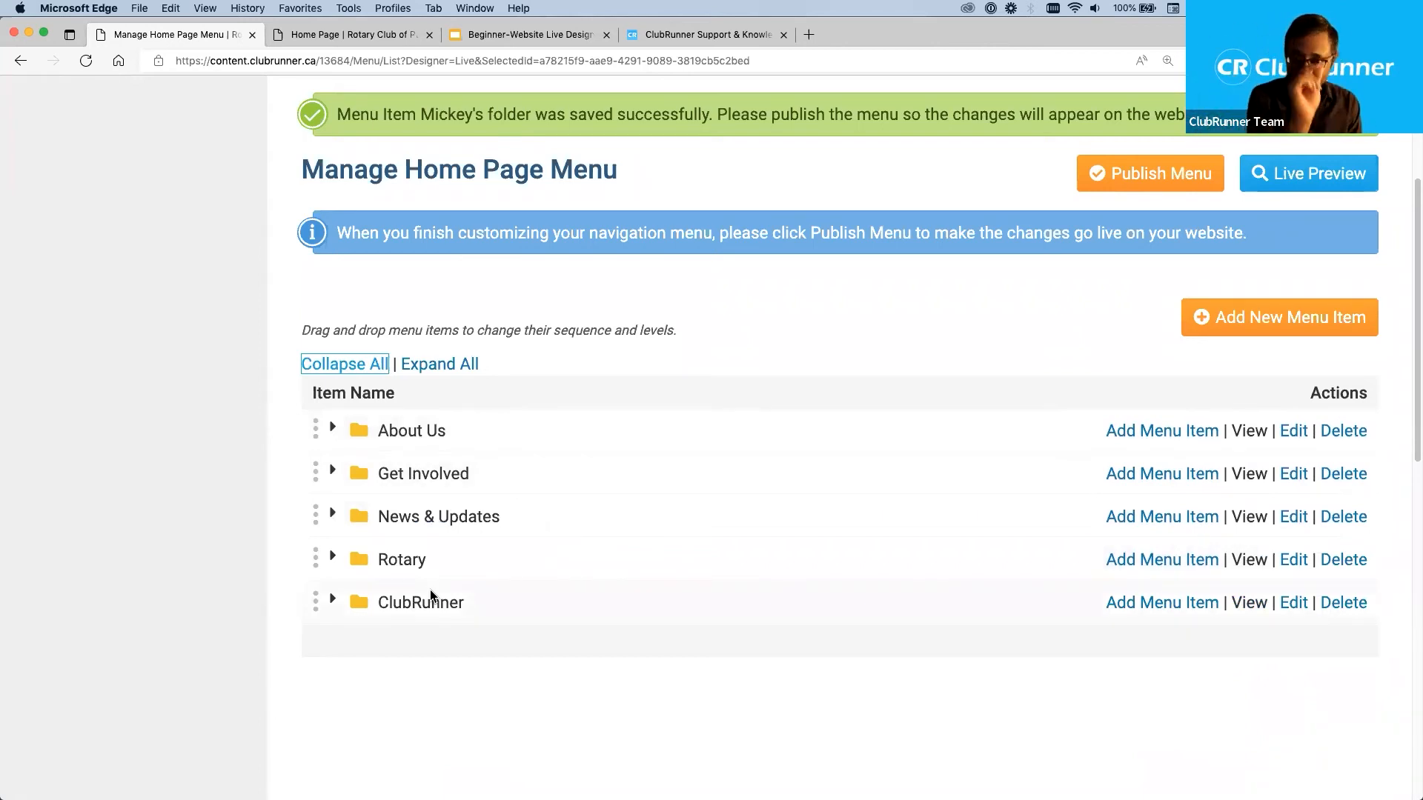
pyautogui.click(333, 471)
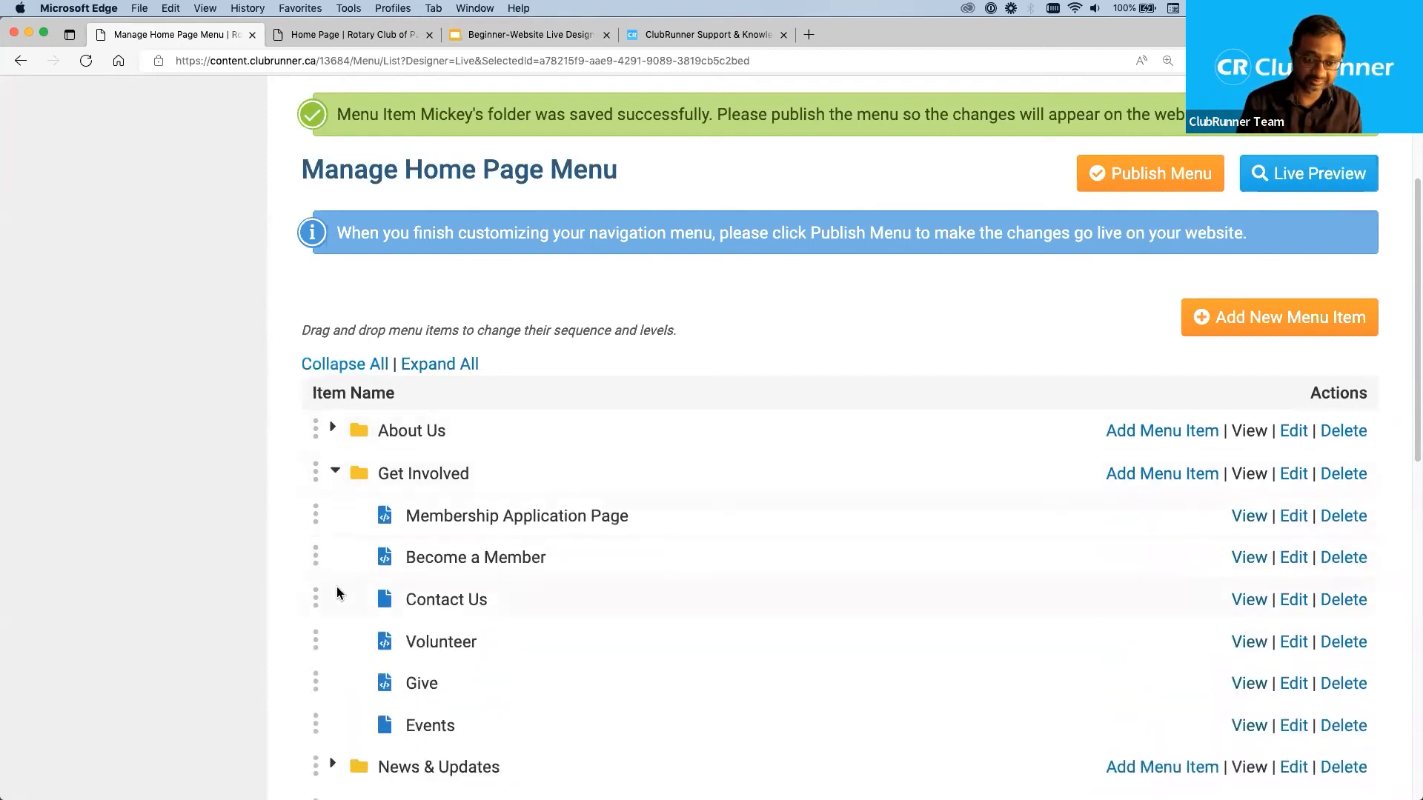
pyautogui.click(333, 471)
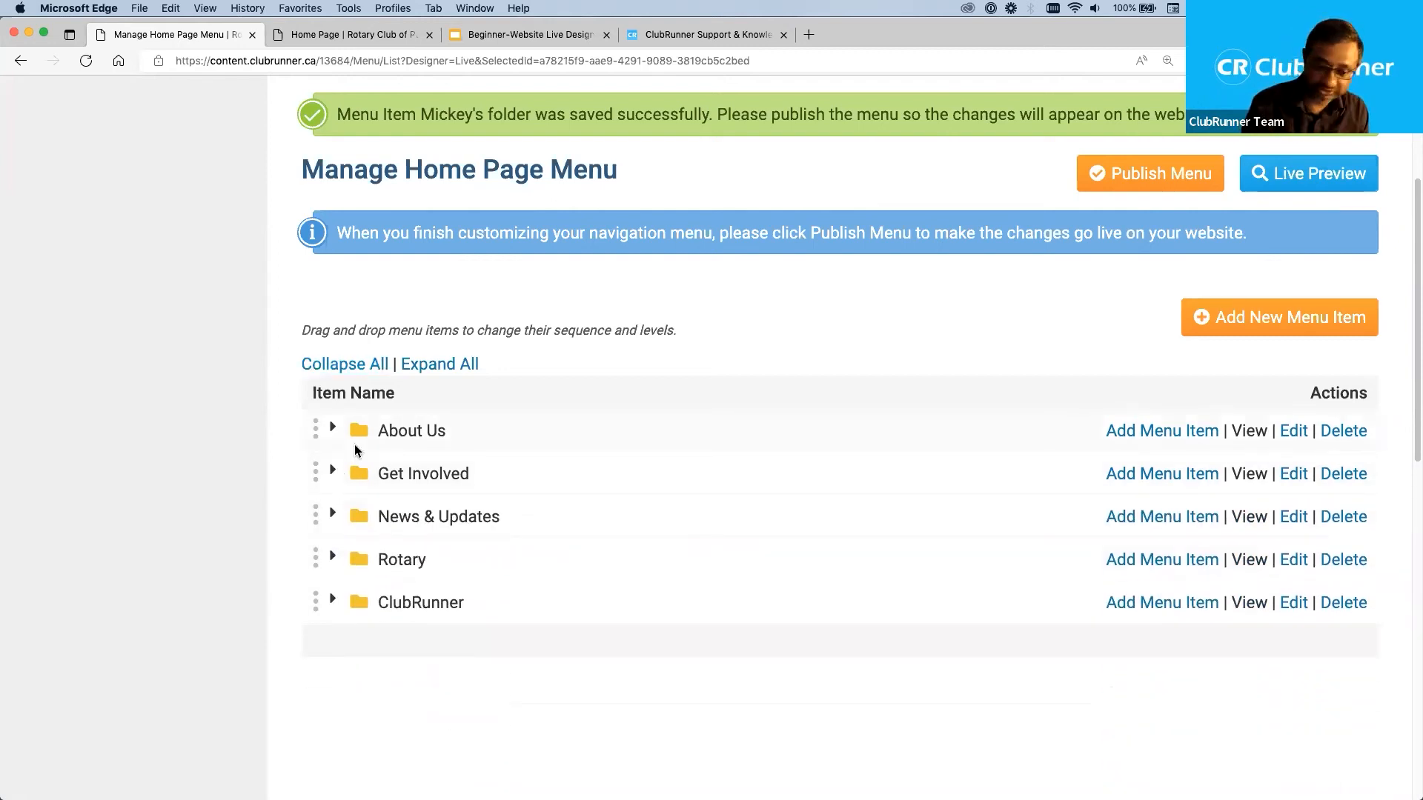
pyautogui.click(334, 430)
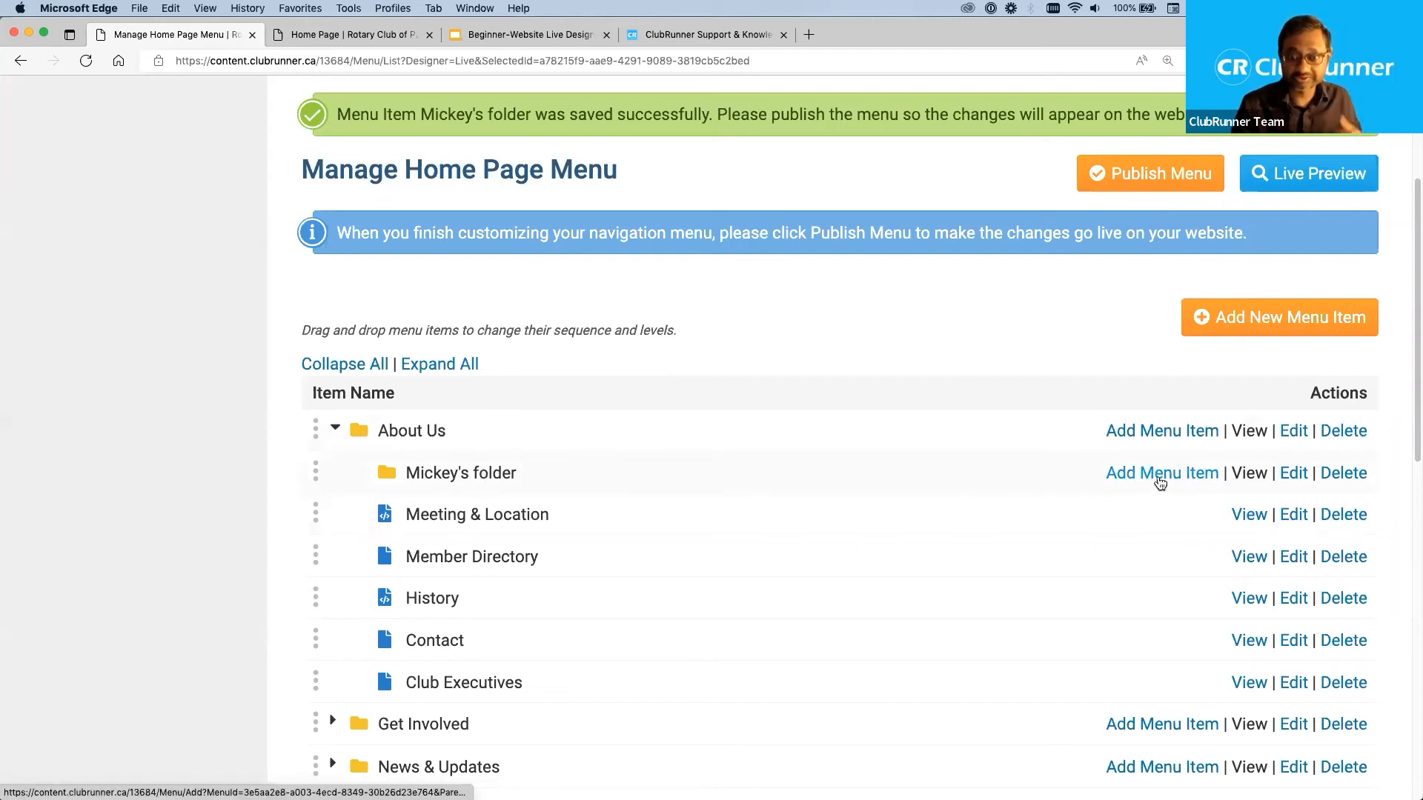
# Start a new menu item inside the new folder nested in About Us, with a placeholder link title and the tooltip "Help text".
pyautogui.click(1160, 475)
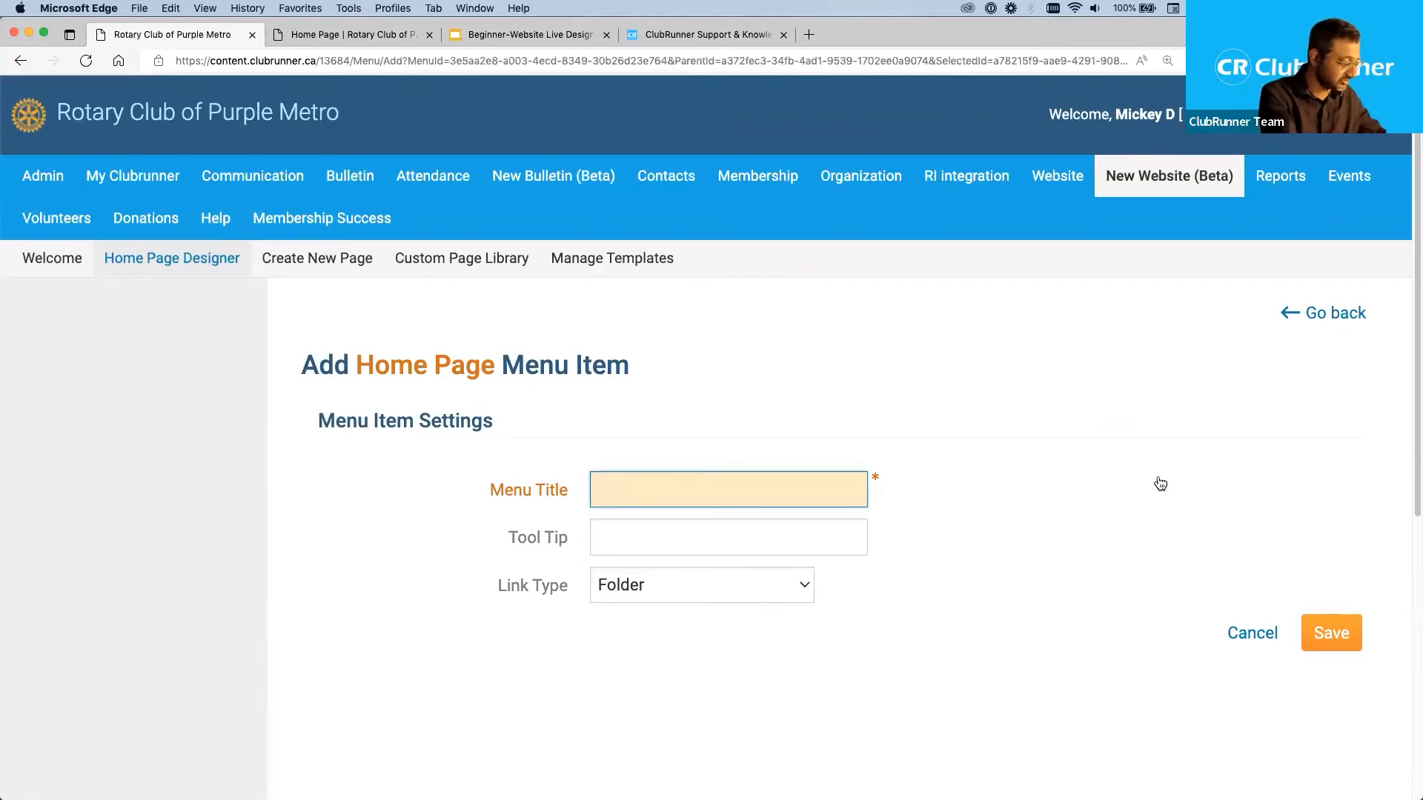
pyautogui.write("Mickey's")
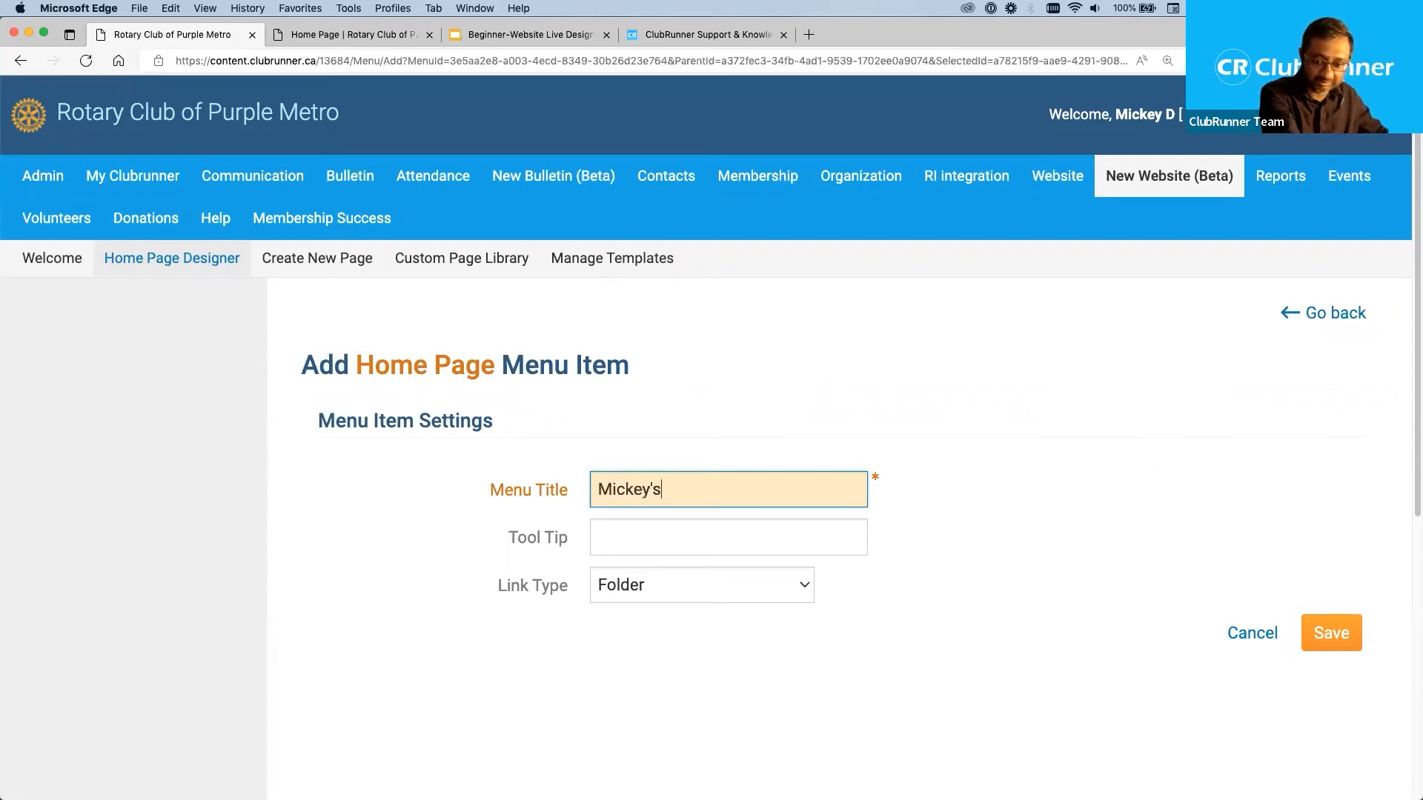
pyautogui.write(' link')
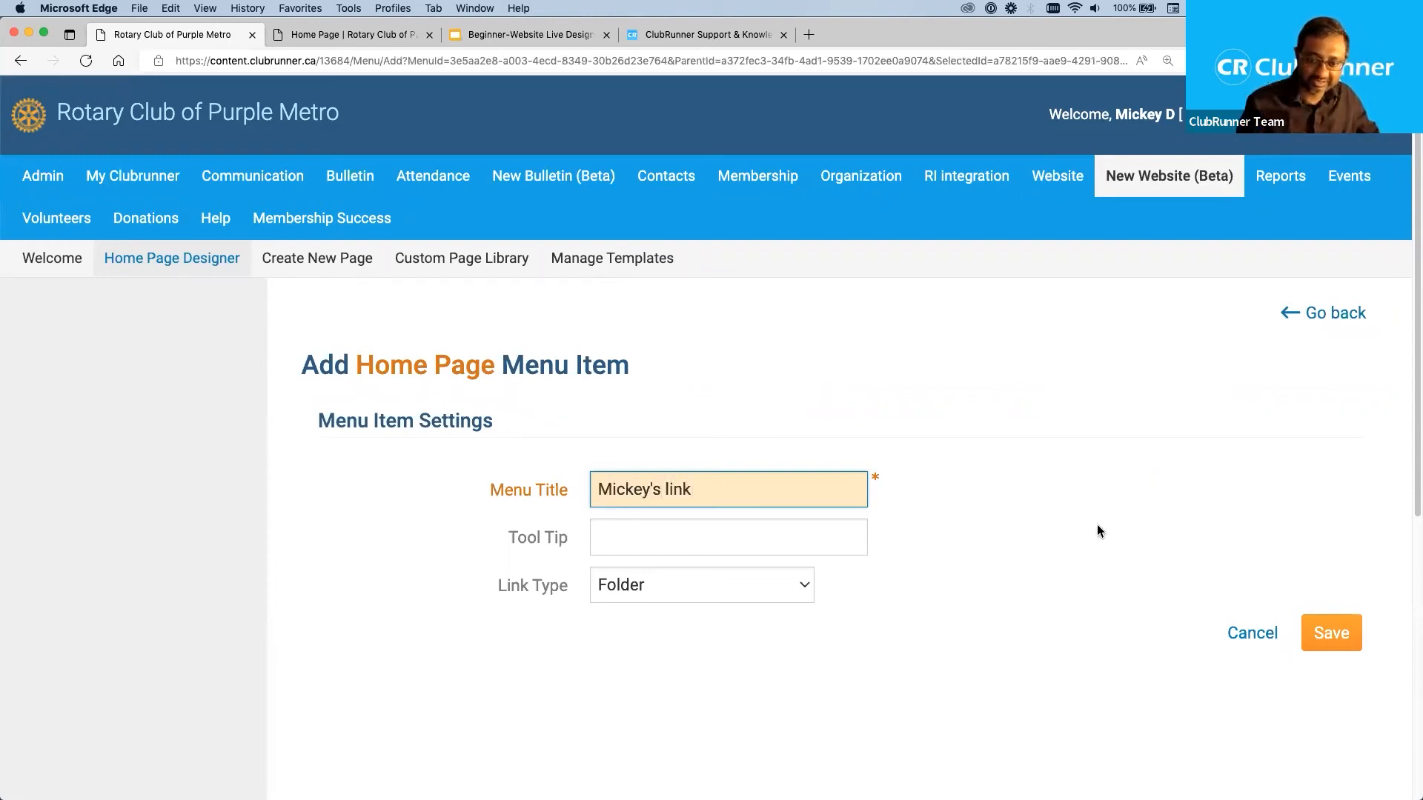
pyautogui.click(609, 536)
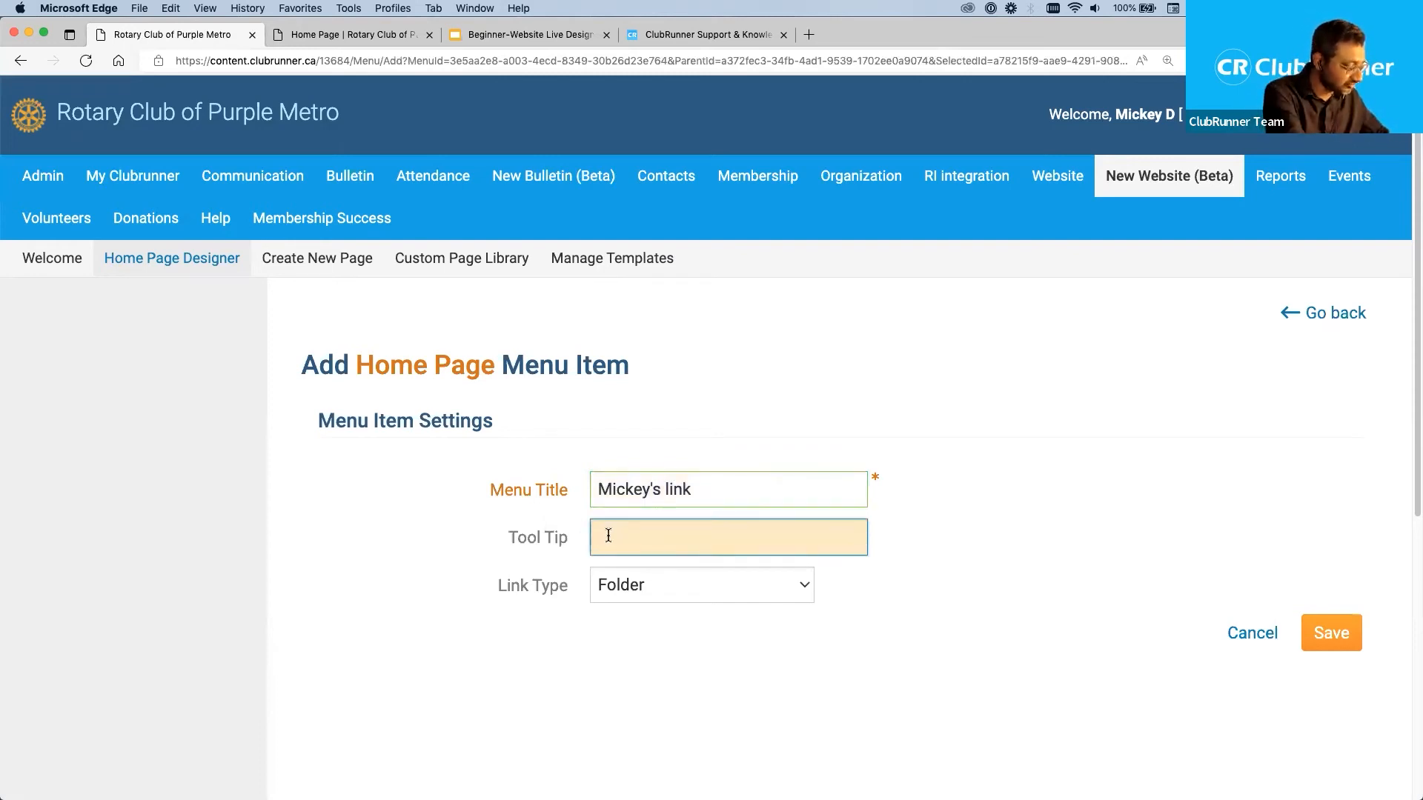
pyautogui.write('Hover action')
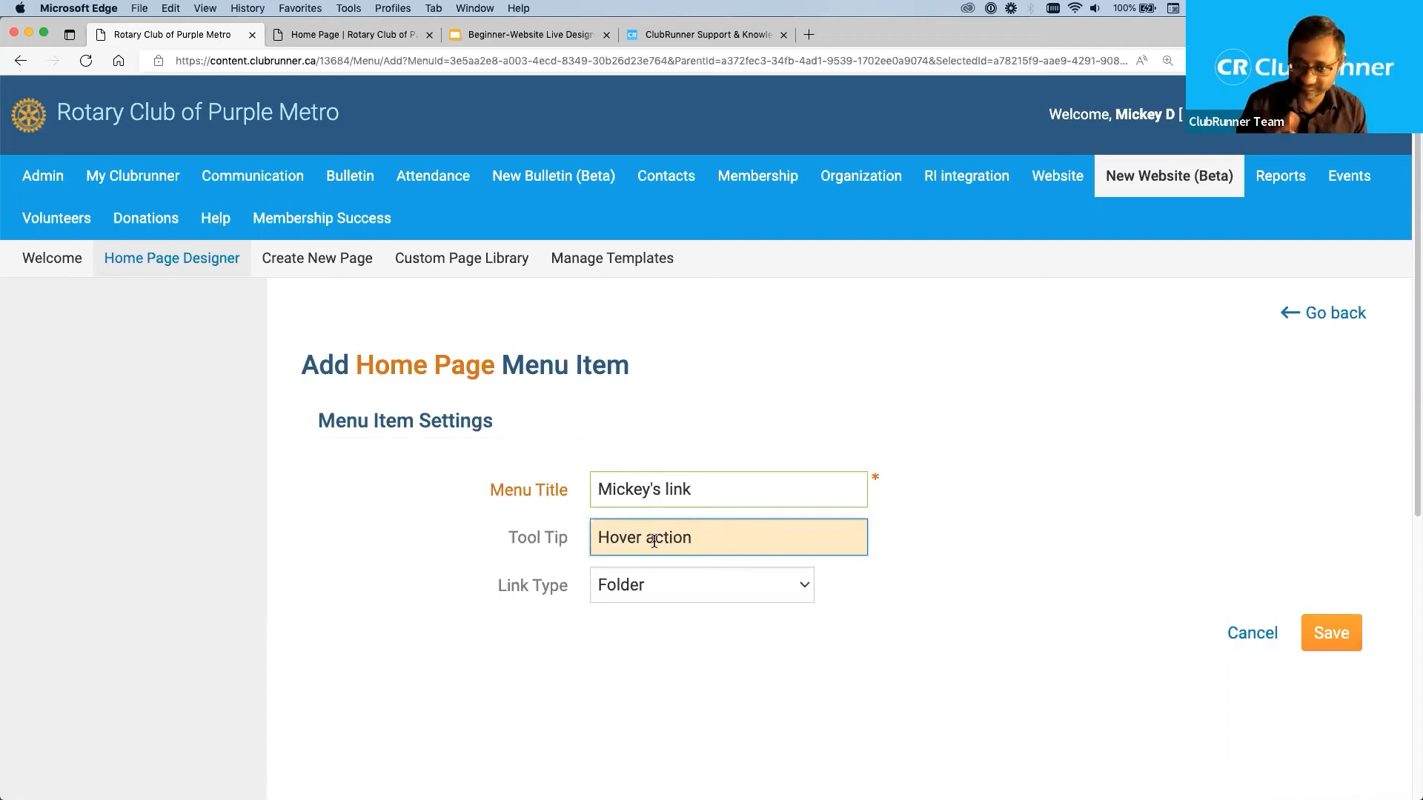
pyautogui.press('super+a')
pyautogui.write('Help text')
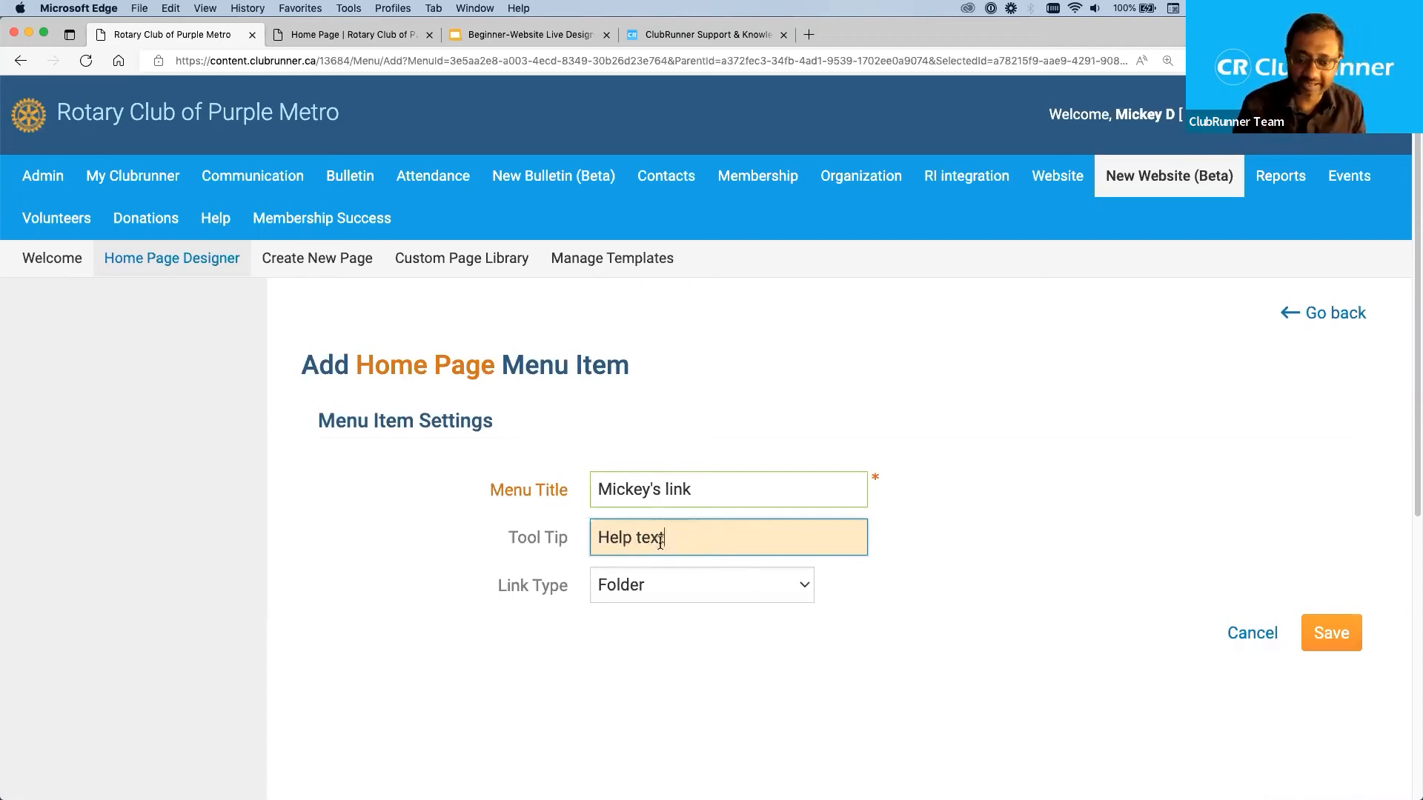
pyautogui.press('super+a')
pyautogui.click(961, 549)
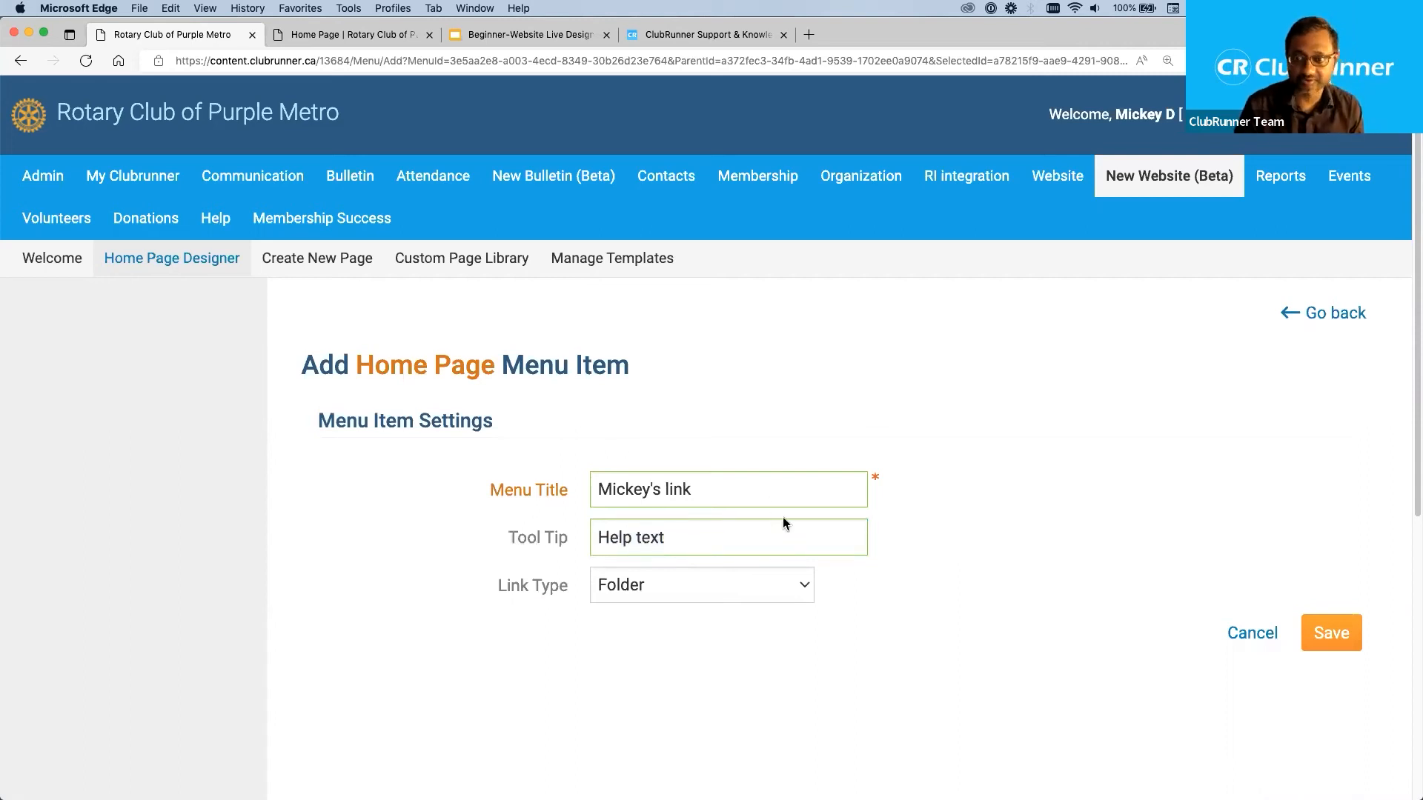
# Set the new menu item's link type to Built-in Page and choose Contact Us as its page.
pyautogui.click(754, 593)
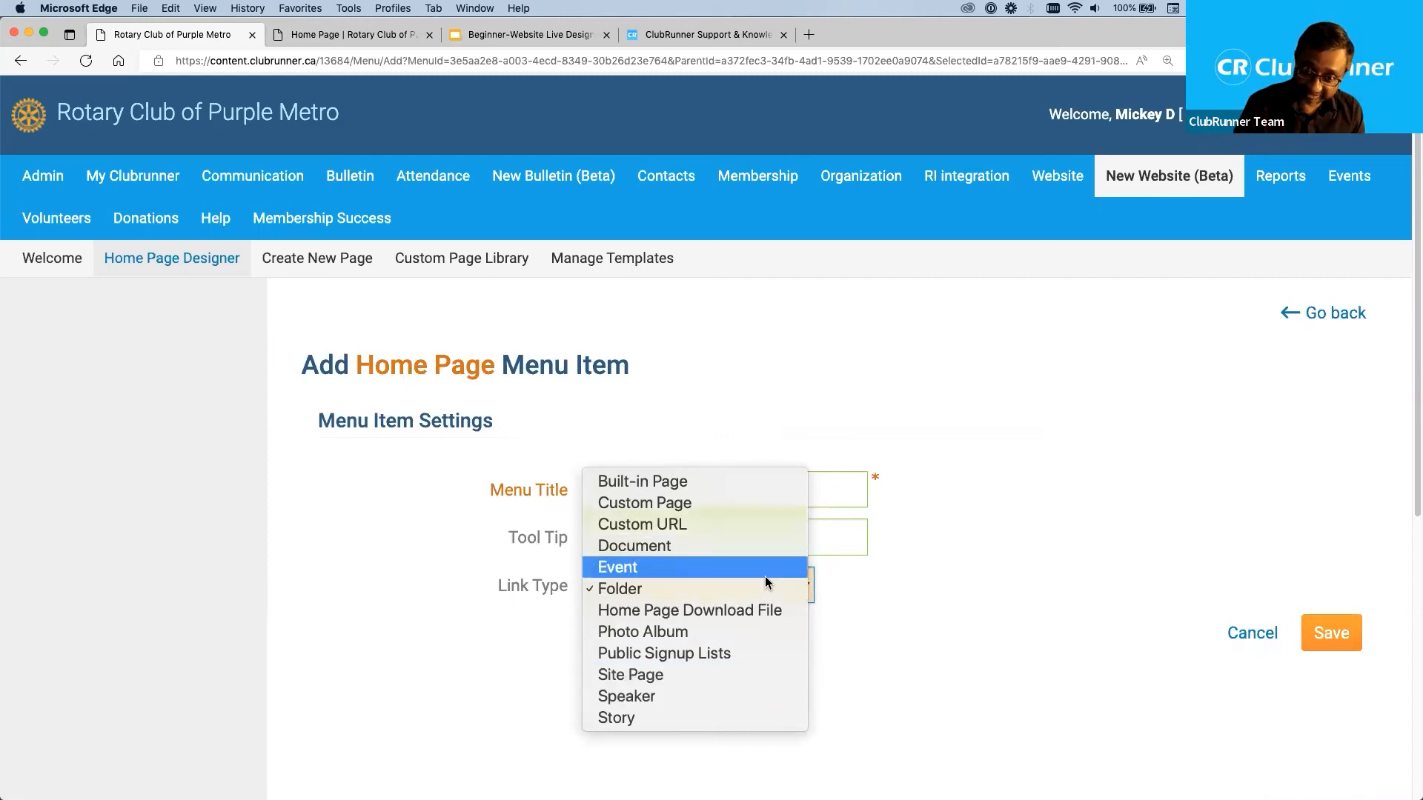
pyautogui.click(740, 480)
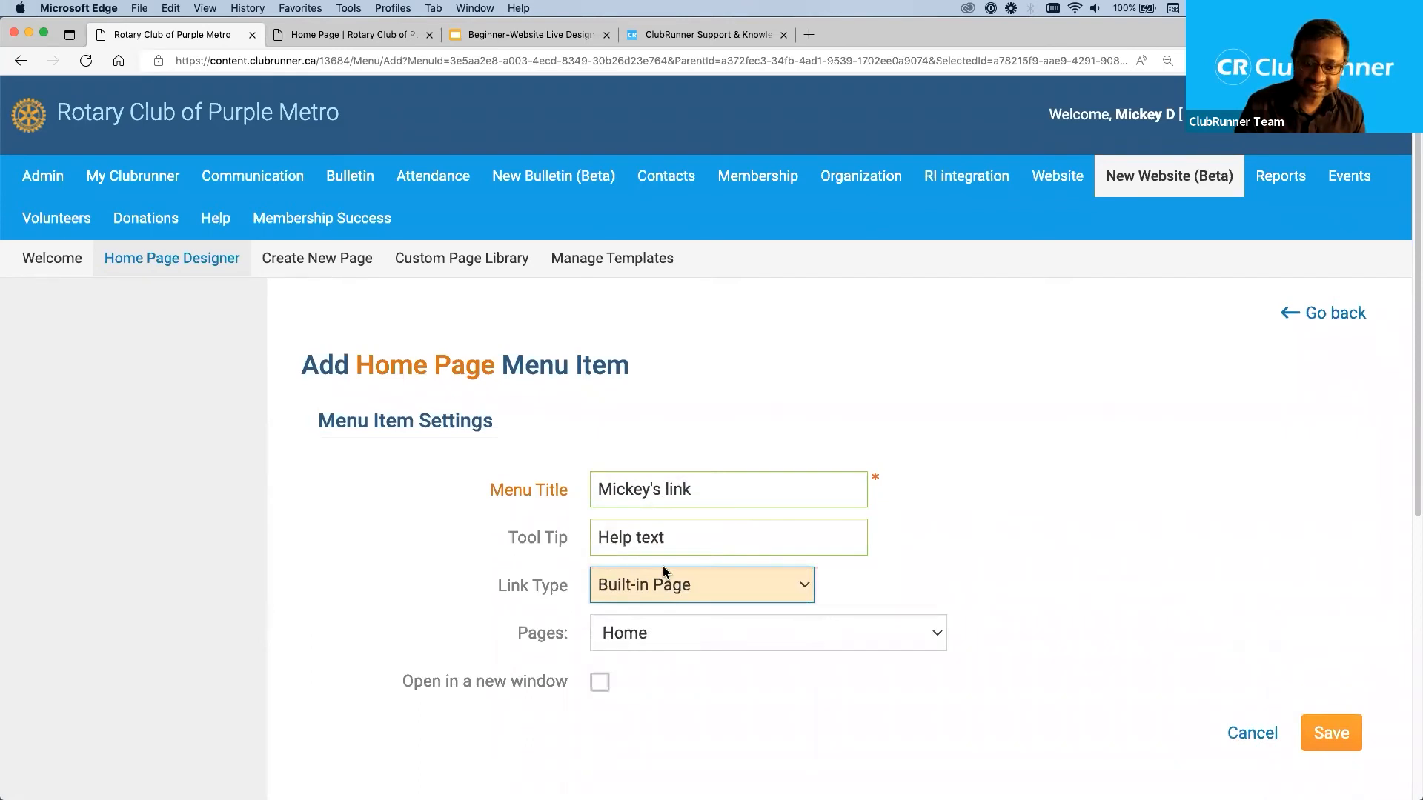
pyautogui.click(752, 639)
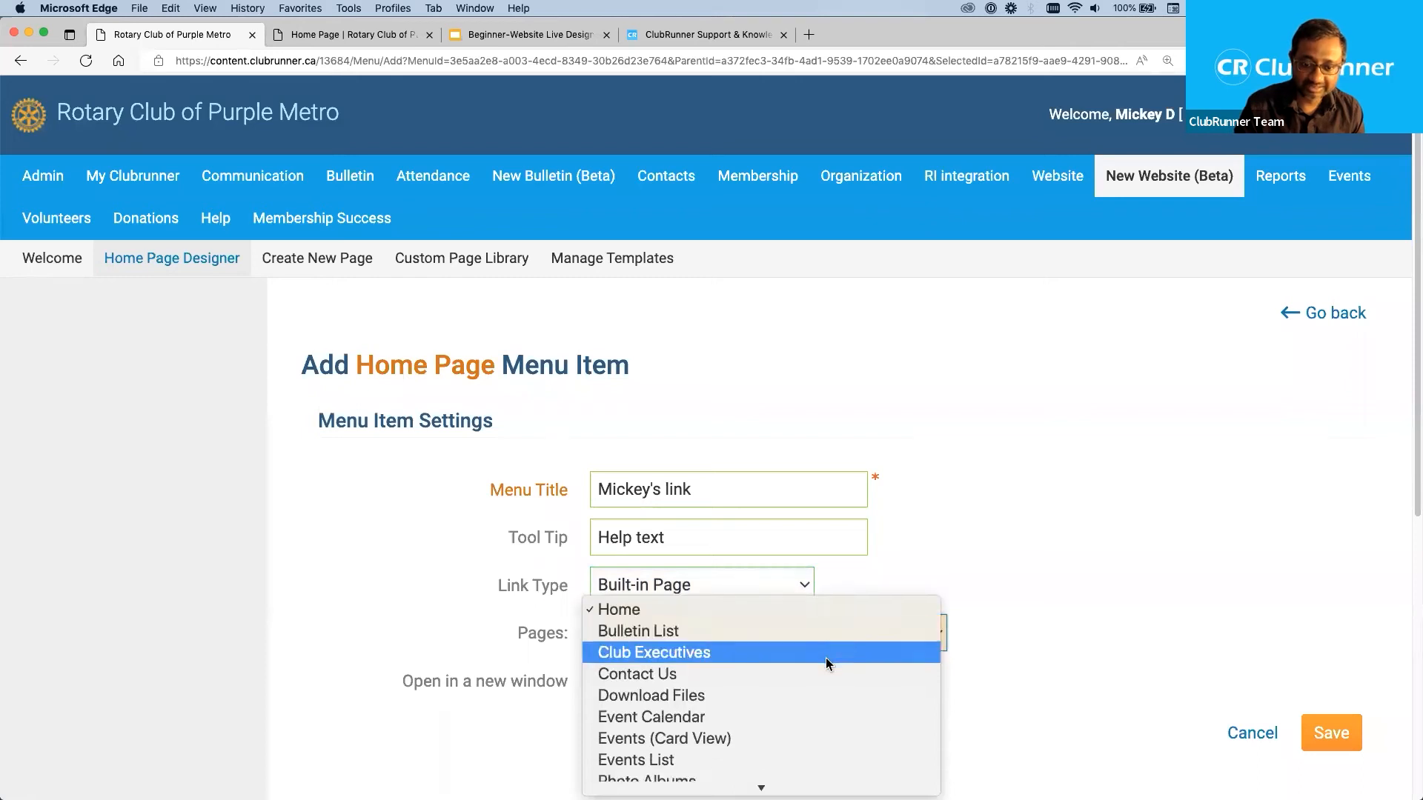
pyautogui.scroll(-5, 826, 657)
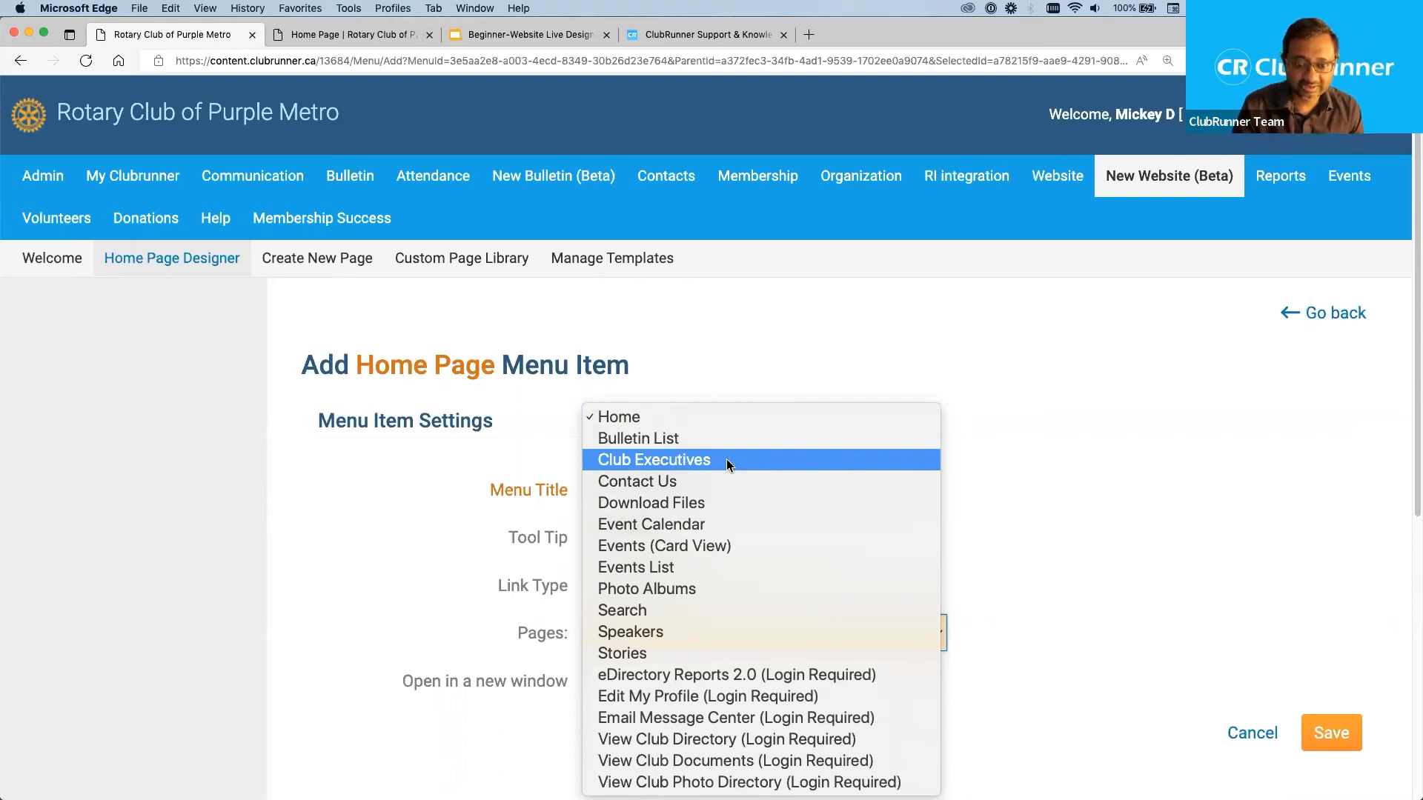
pyautogui.click(713, 483)
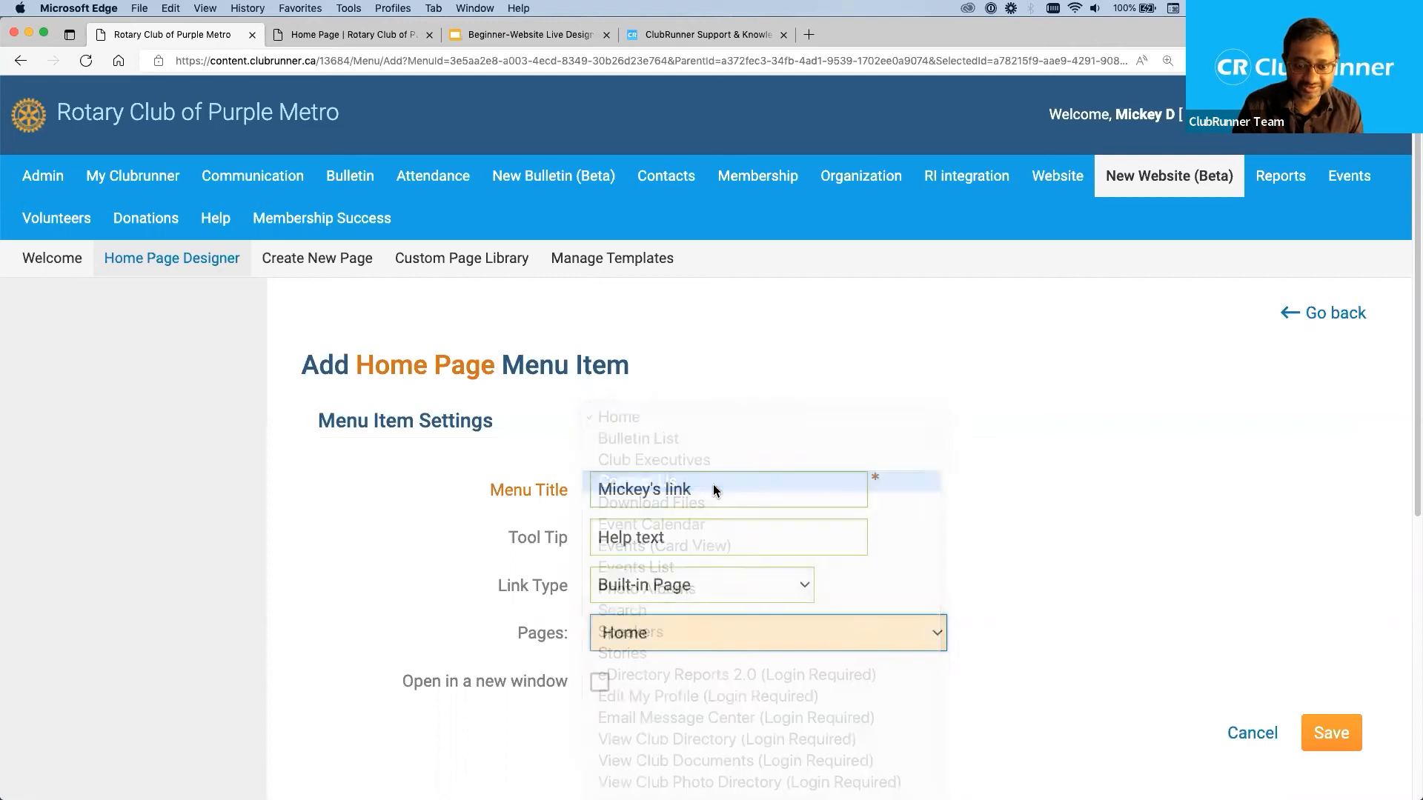
# Replace the new menu item's title with "Contact Us".
pyautogui.moveTo(710, 489); pyautogui.dragTo(578, 495)
pyautogui.write('Contact Us')
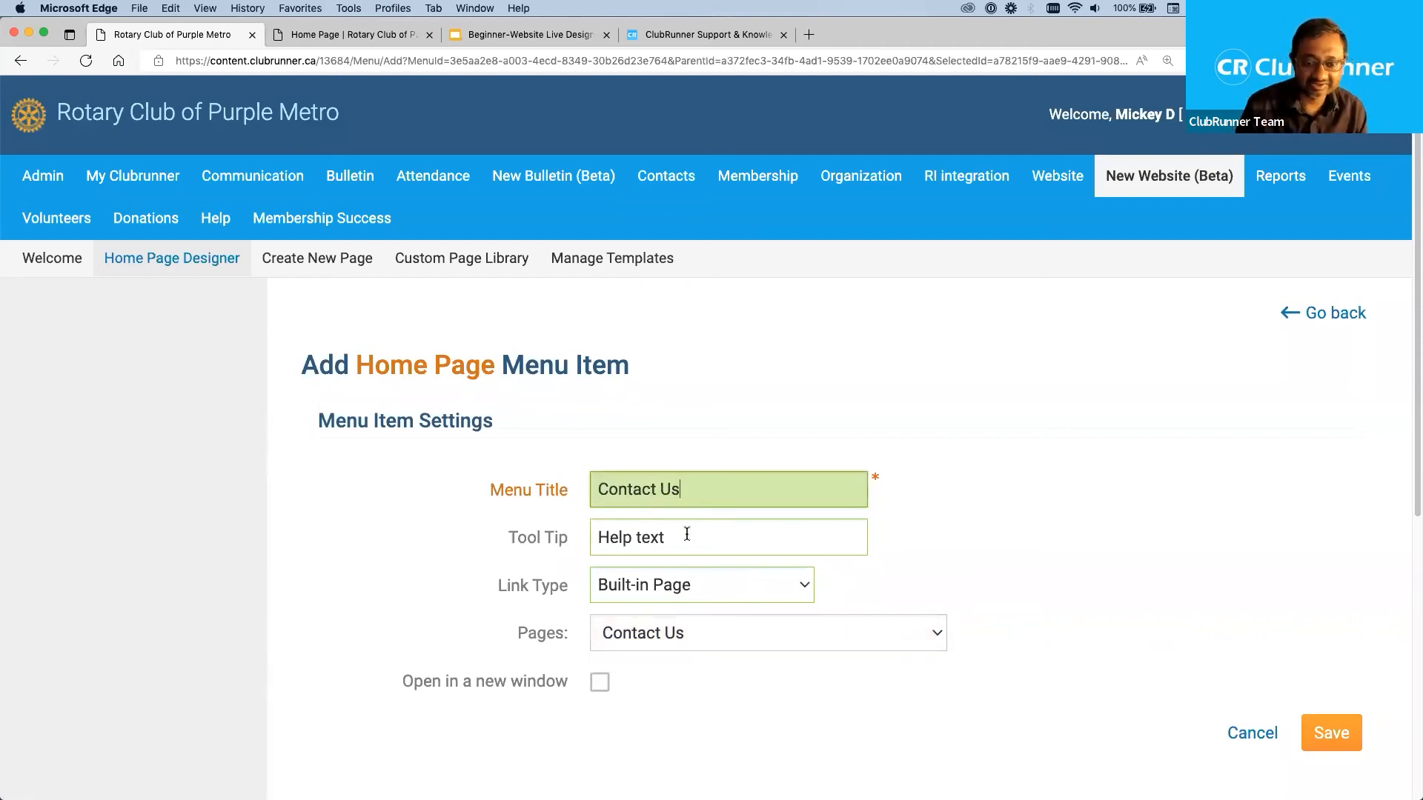
pyautogui.moveTo(687, 534); pyautogui.dragTo(578, 534)
pyautogui.click(972, 532)
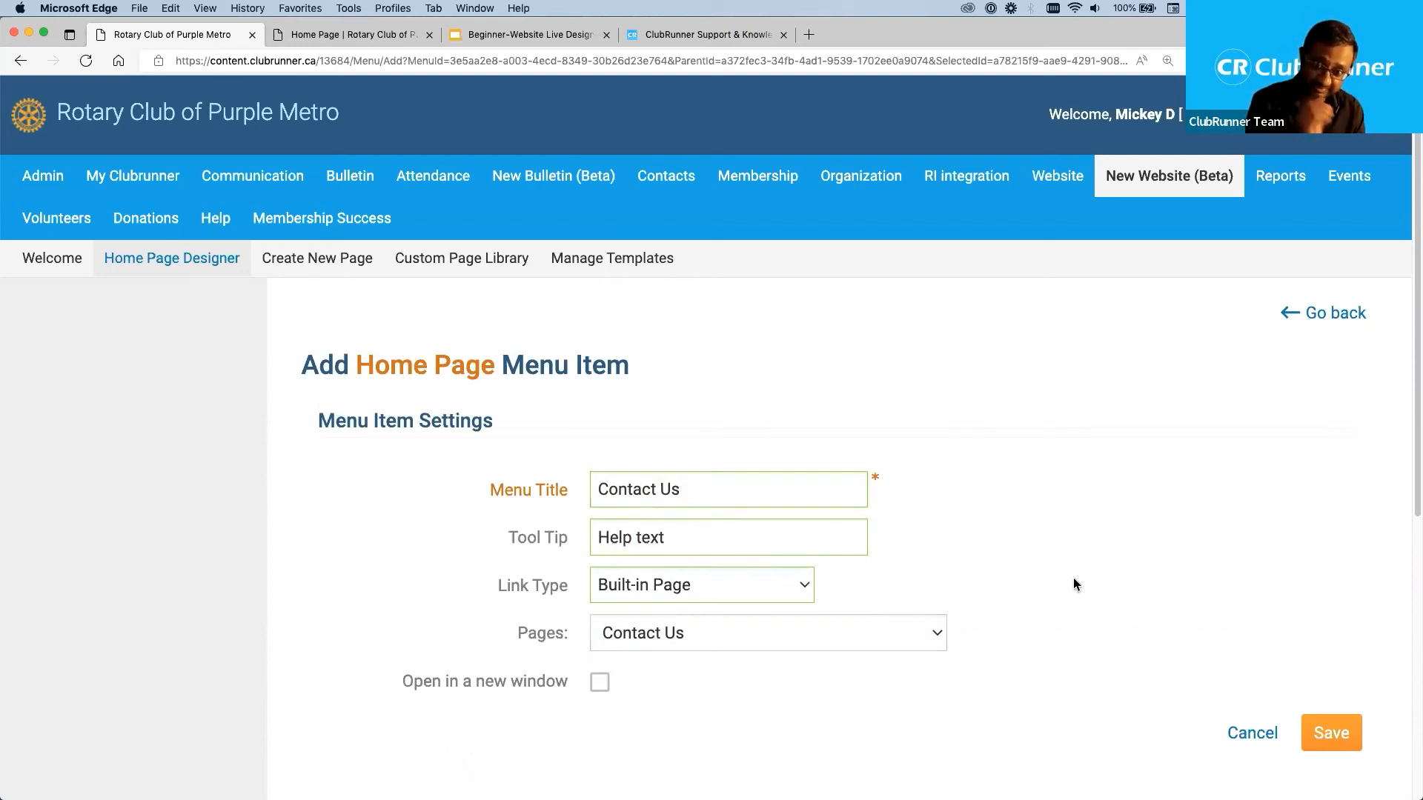
# Look through the available link types for the menu item without choosing a different one.
pyautogui.click(697, 585)
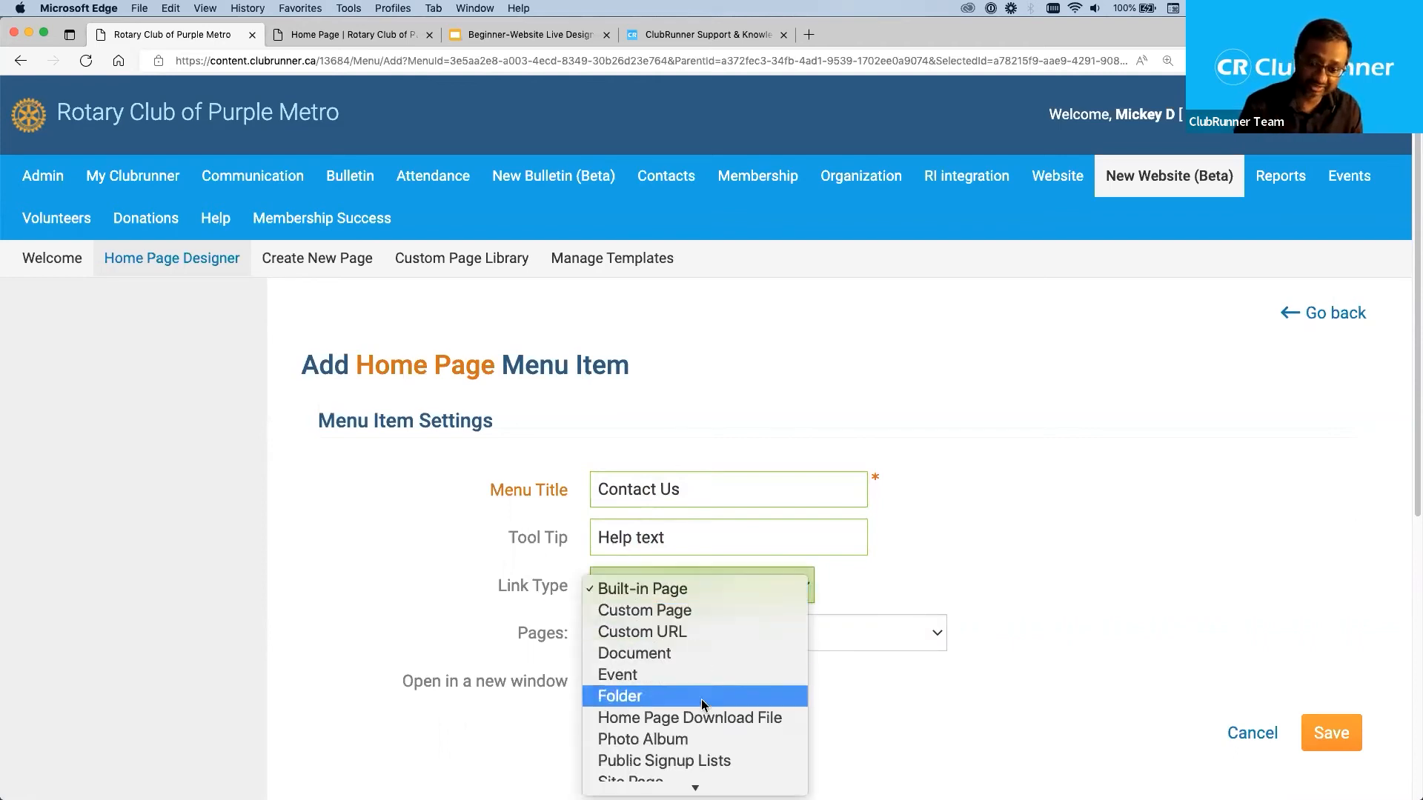
pyautogui.scroll(-2, 702, 699)
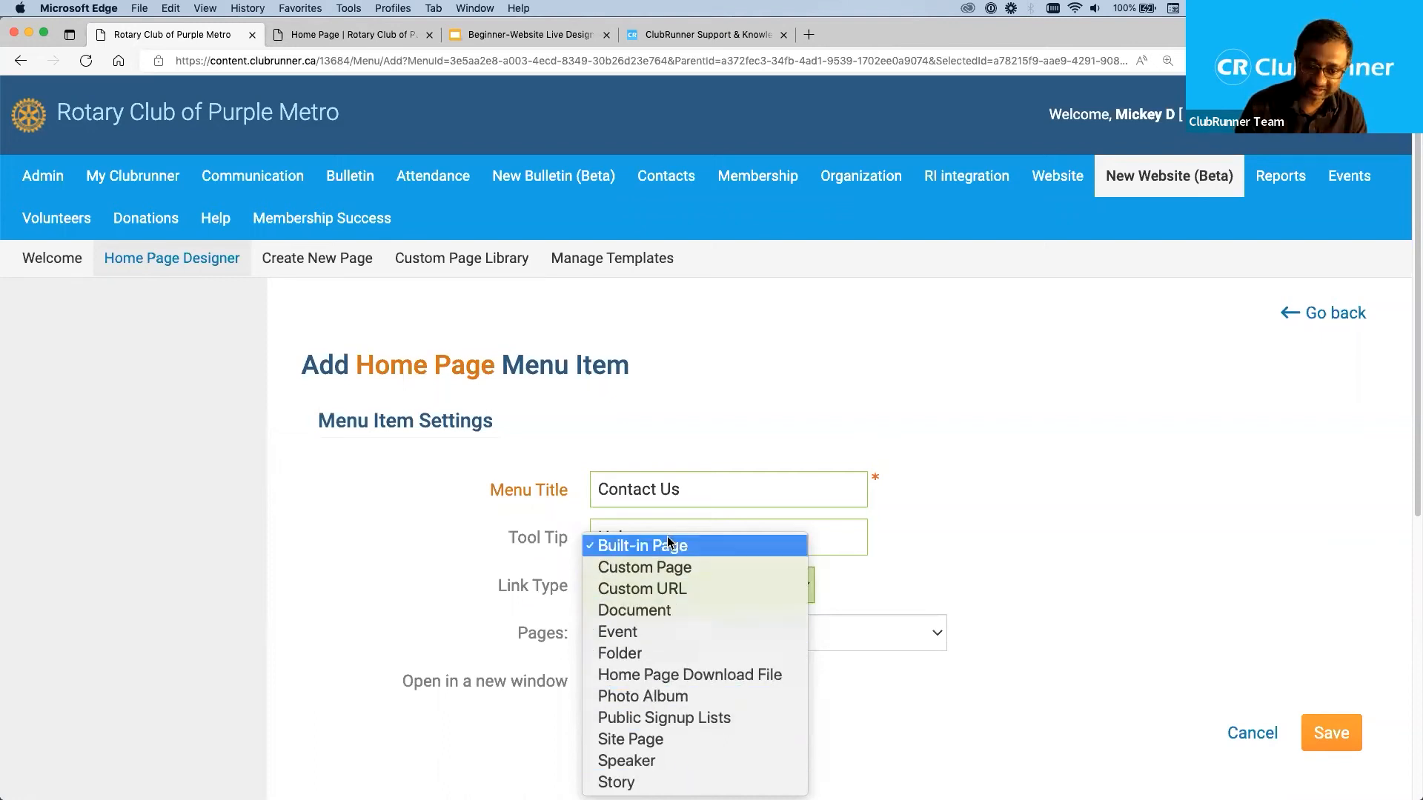
pyautogui.click(1047, 561)
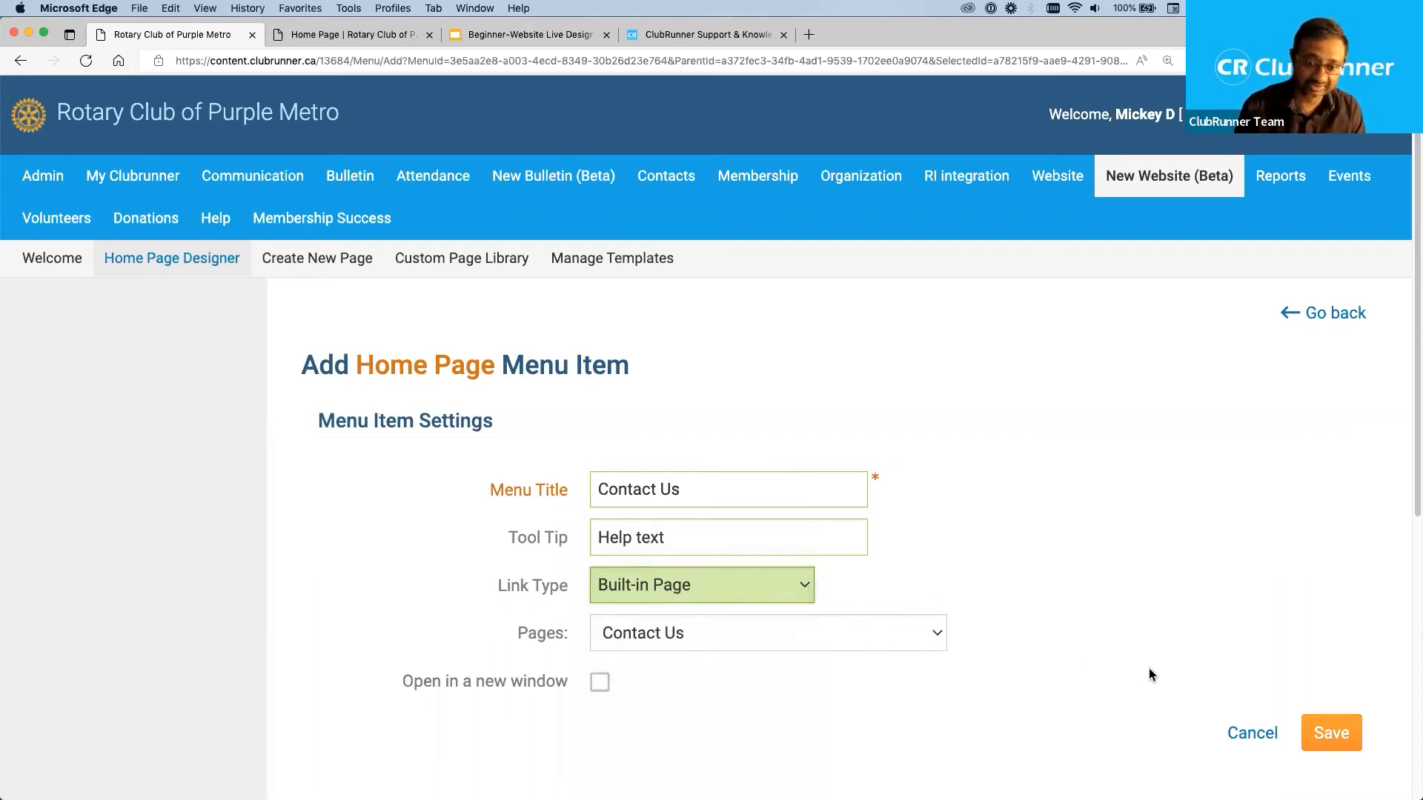
# Toggle the option for opening the link in a new window on and off again.
pyautogui.click(411, 679)
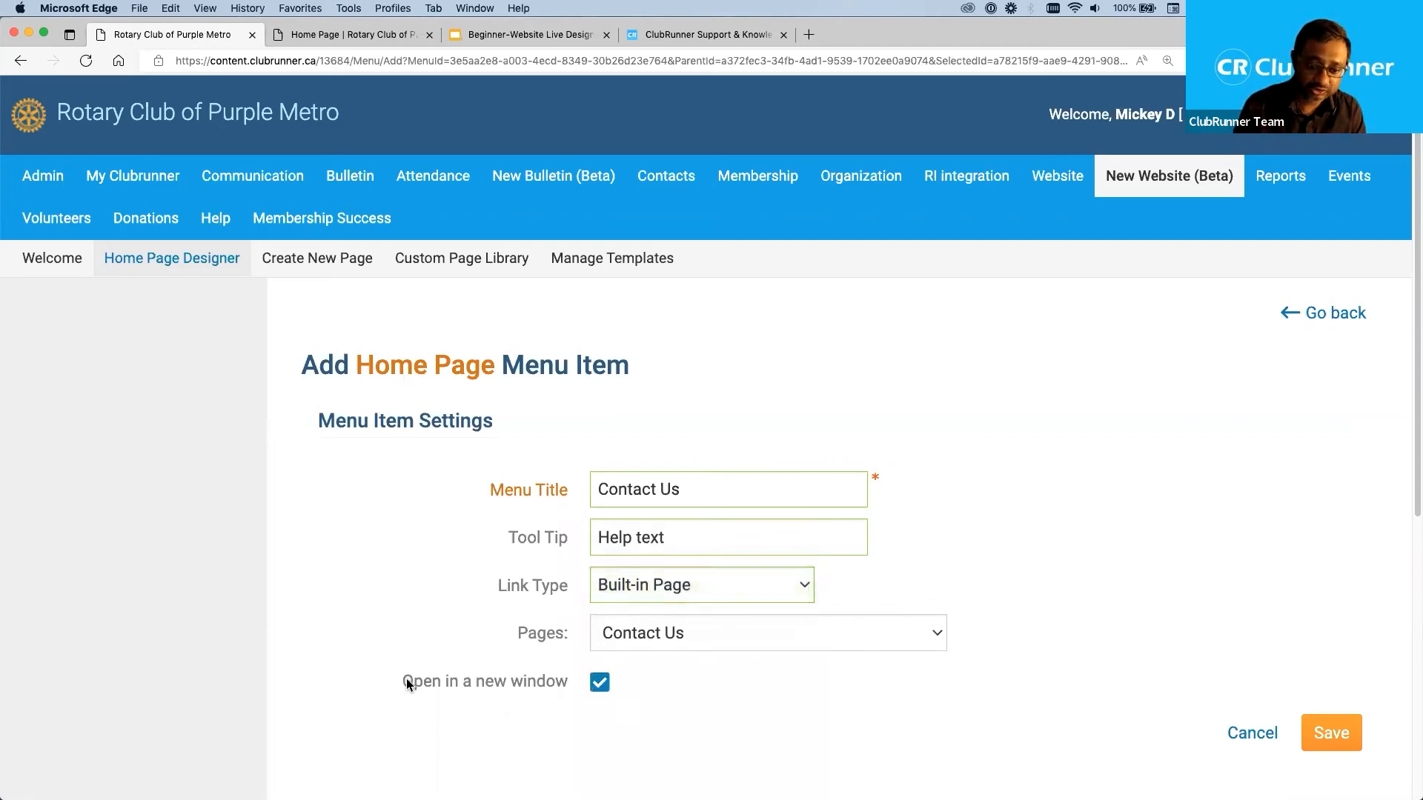
pyautogui.click(601, 688)
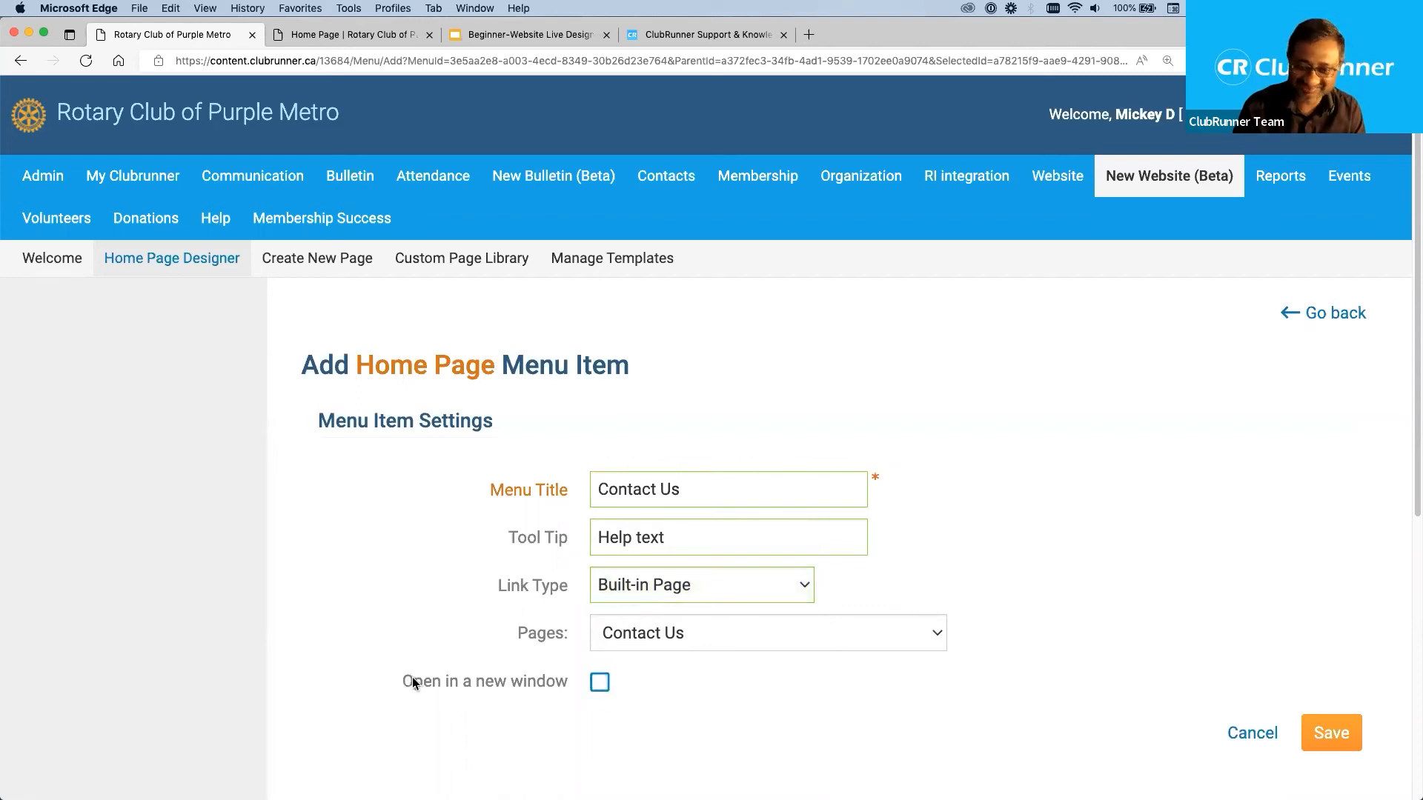
pyautogui.click(604, 683)
pyautogui.click(605, 683)
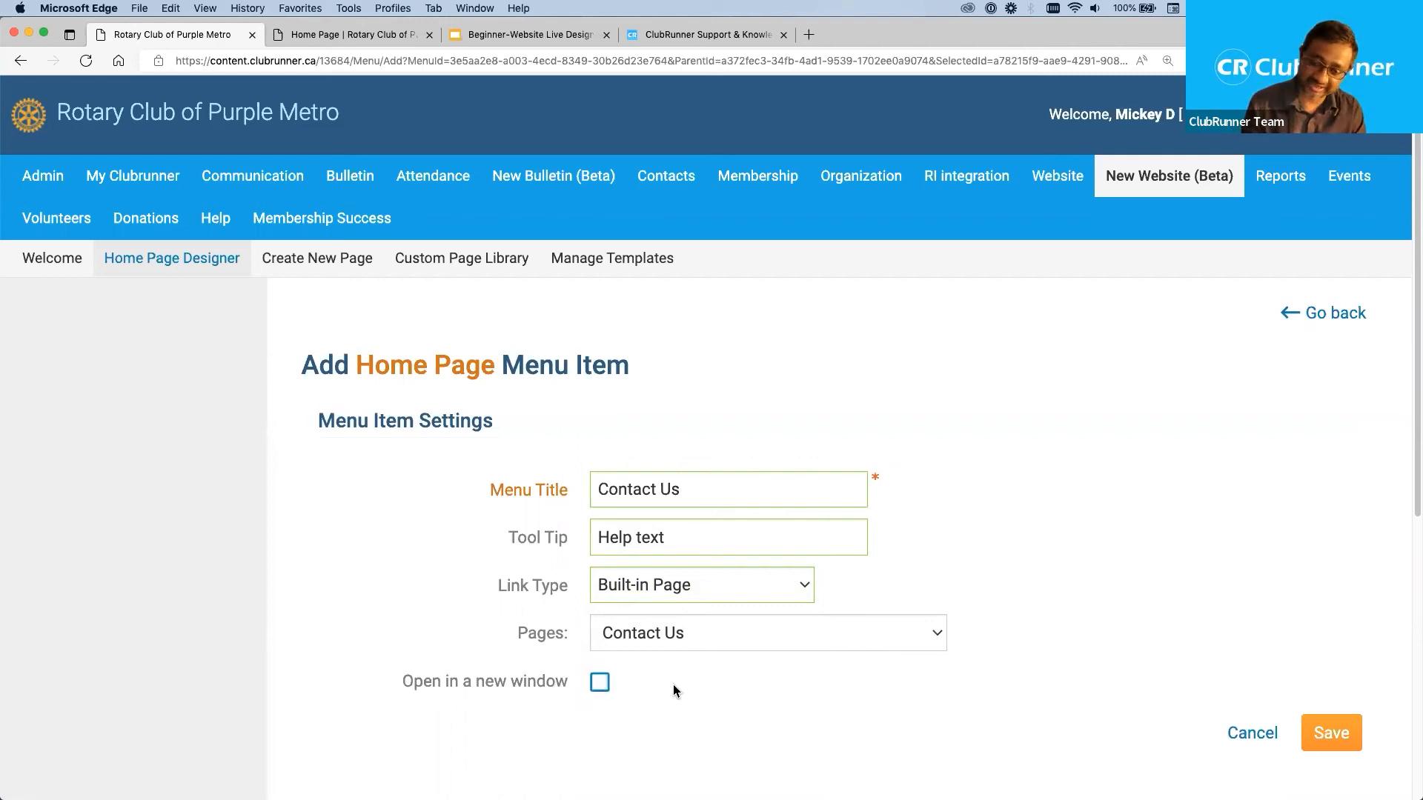
pyautogui.moveTo(397, 676); pyautogui.dragTo(569, 683)
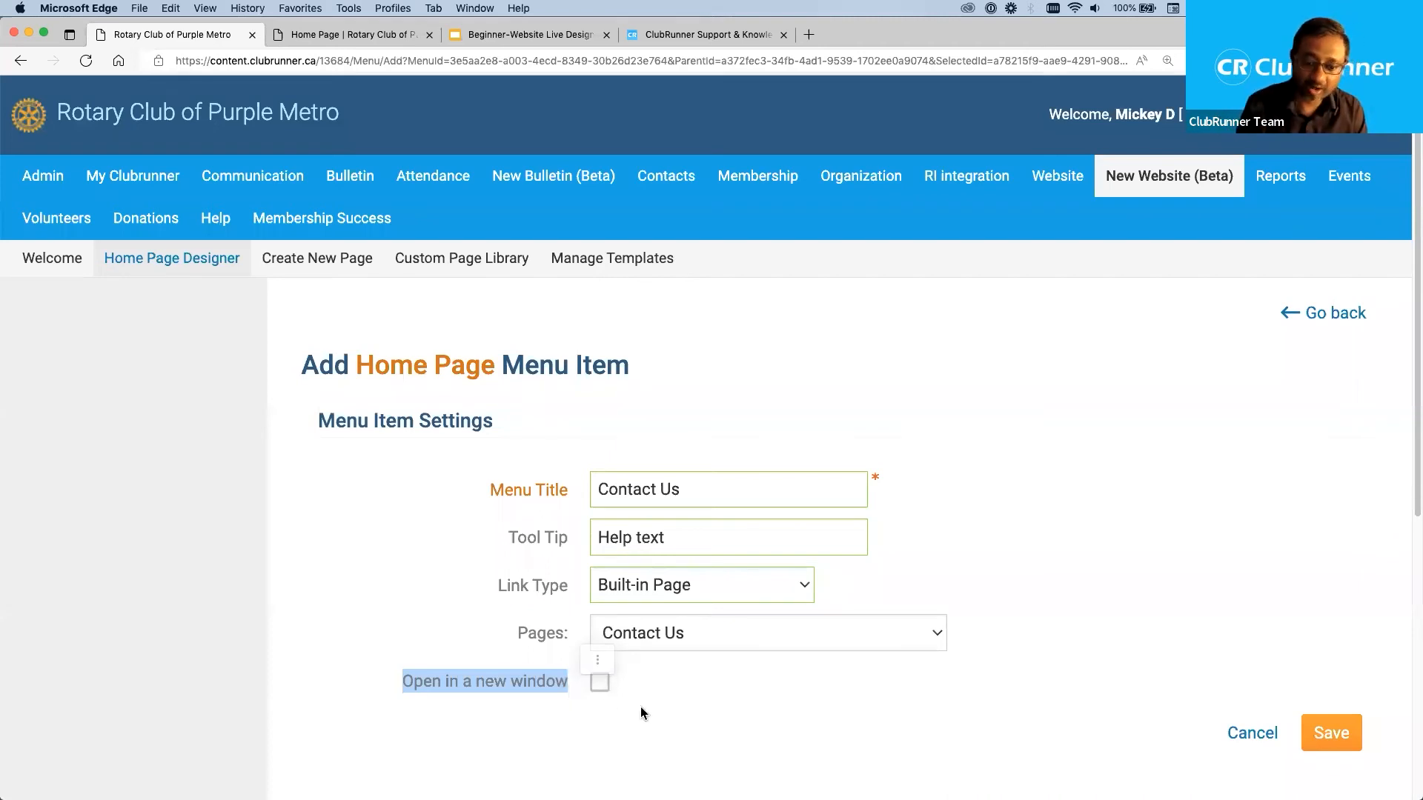
pyautogui.click(544, 723)
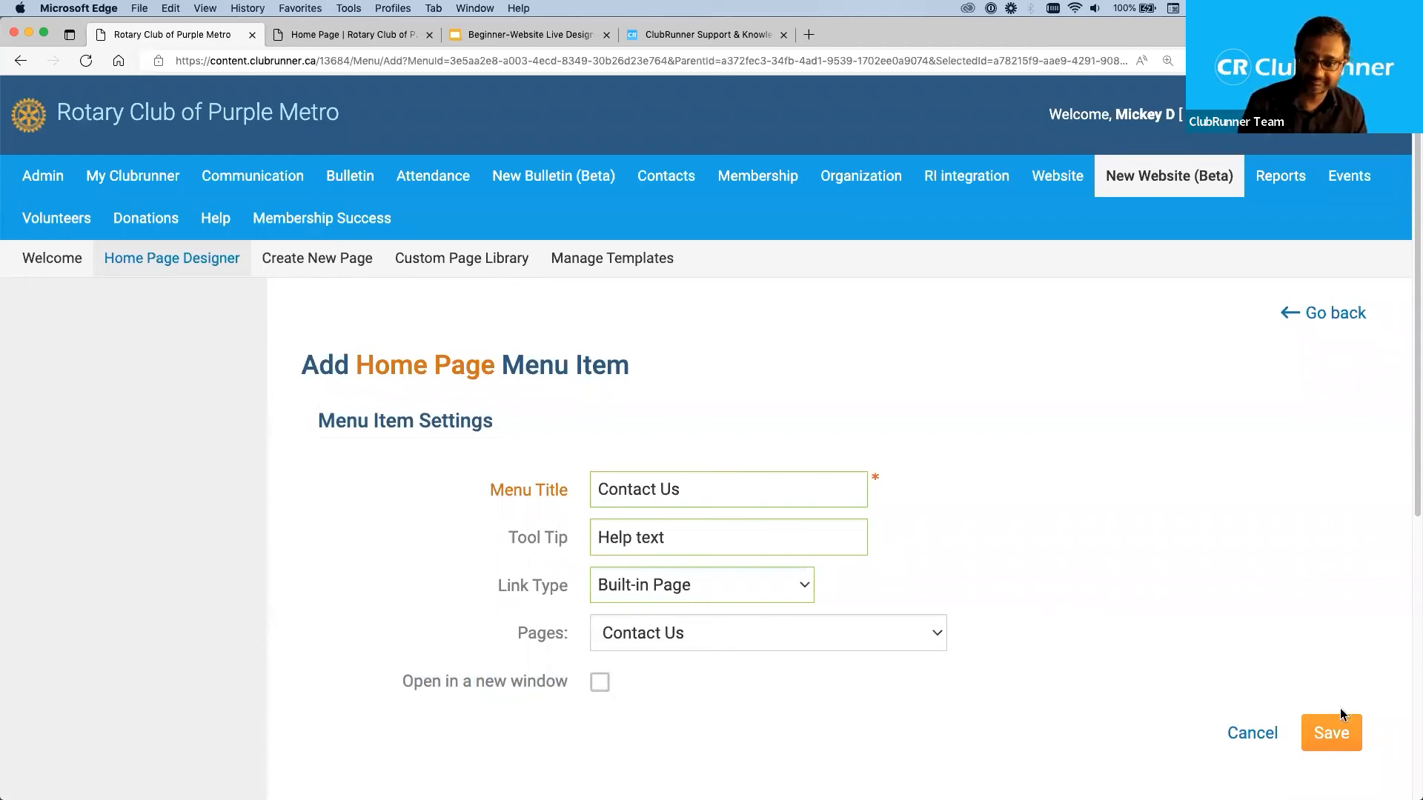
# Save the Contact Us menu item and check its place in the home page menu list.
pyautogui.click(1346, 733)
pyautogui.scroll(-3, 637, 513)
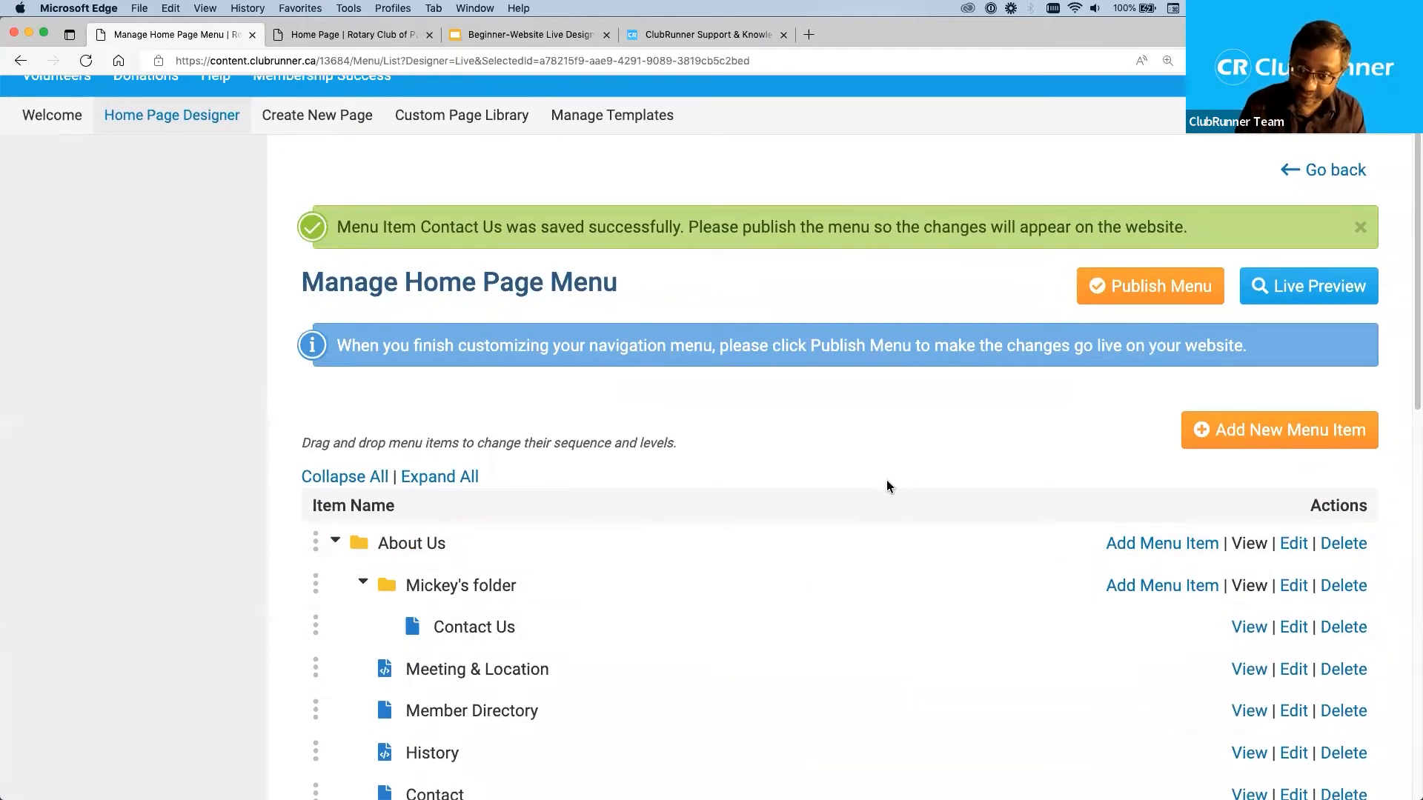
pyautogui.scroll(3, 1062, 391)
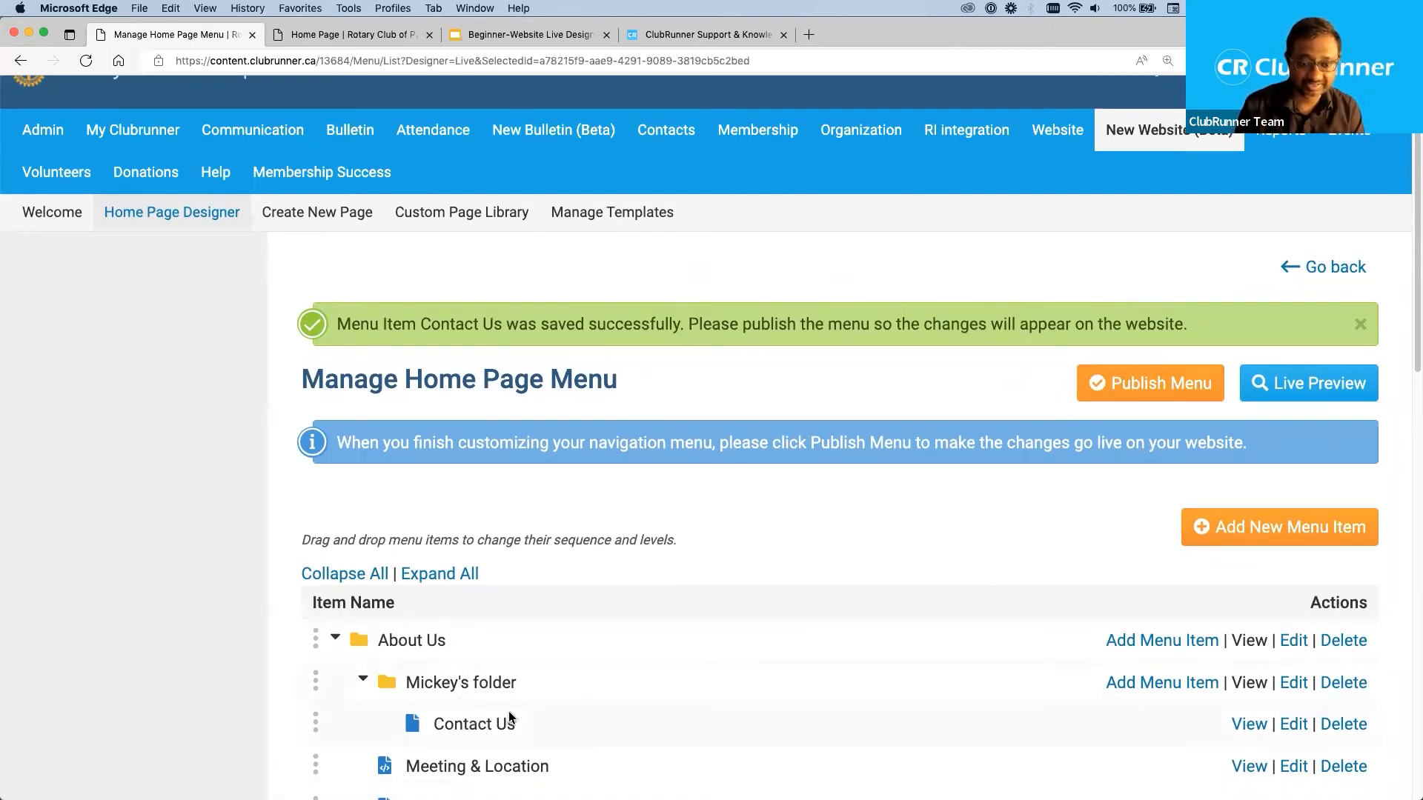
# Switch to the club's live home page, refresh it, and check the About Us menu for the new items.
pyautogui.click(361, 36)
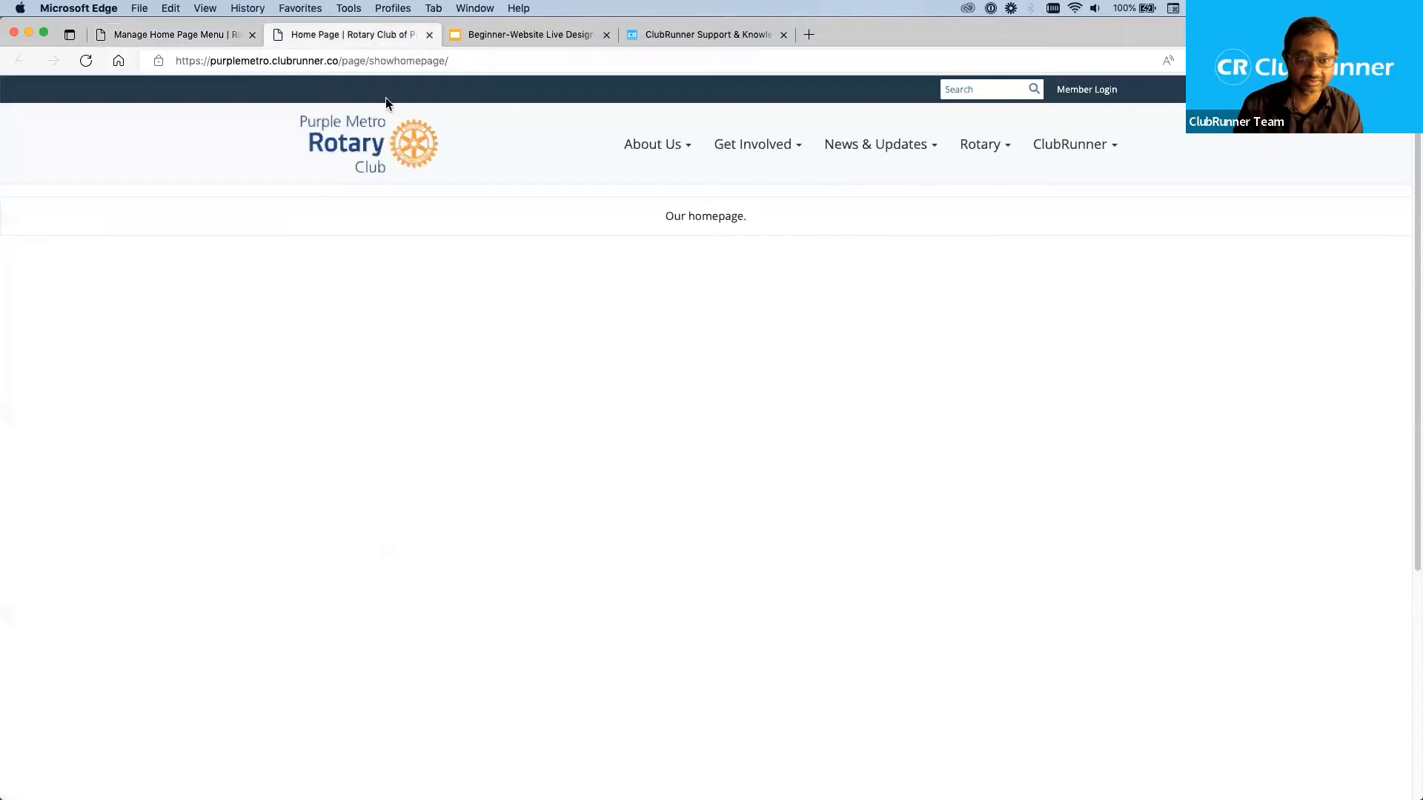
pyautogui.click(673, 147)
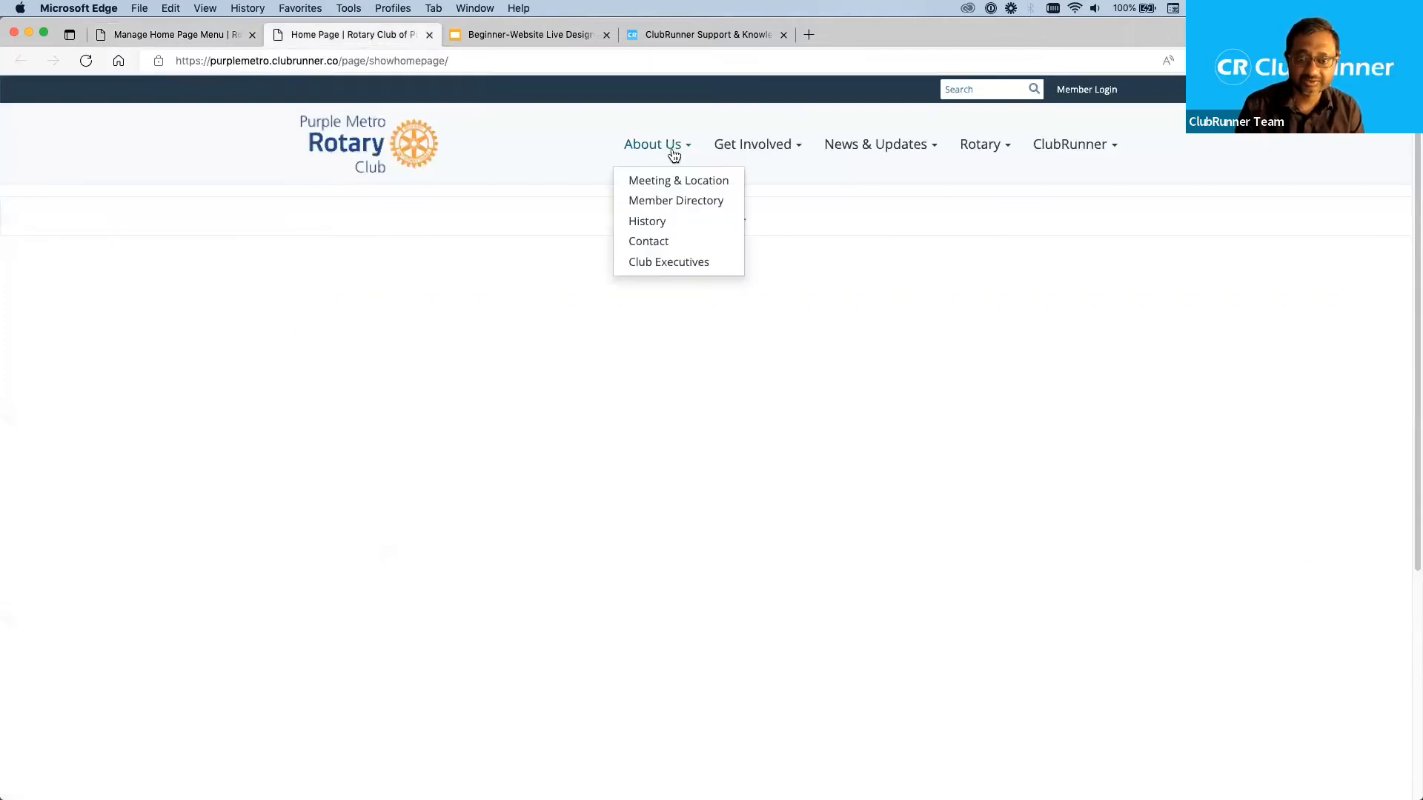
pyautogui.click(250, 226)
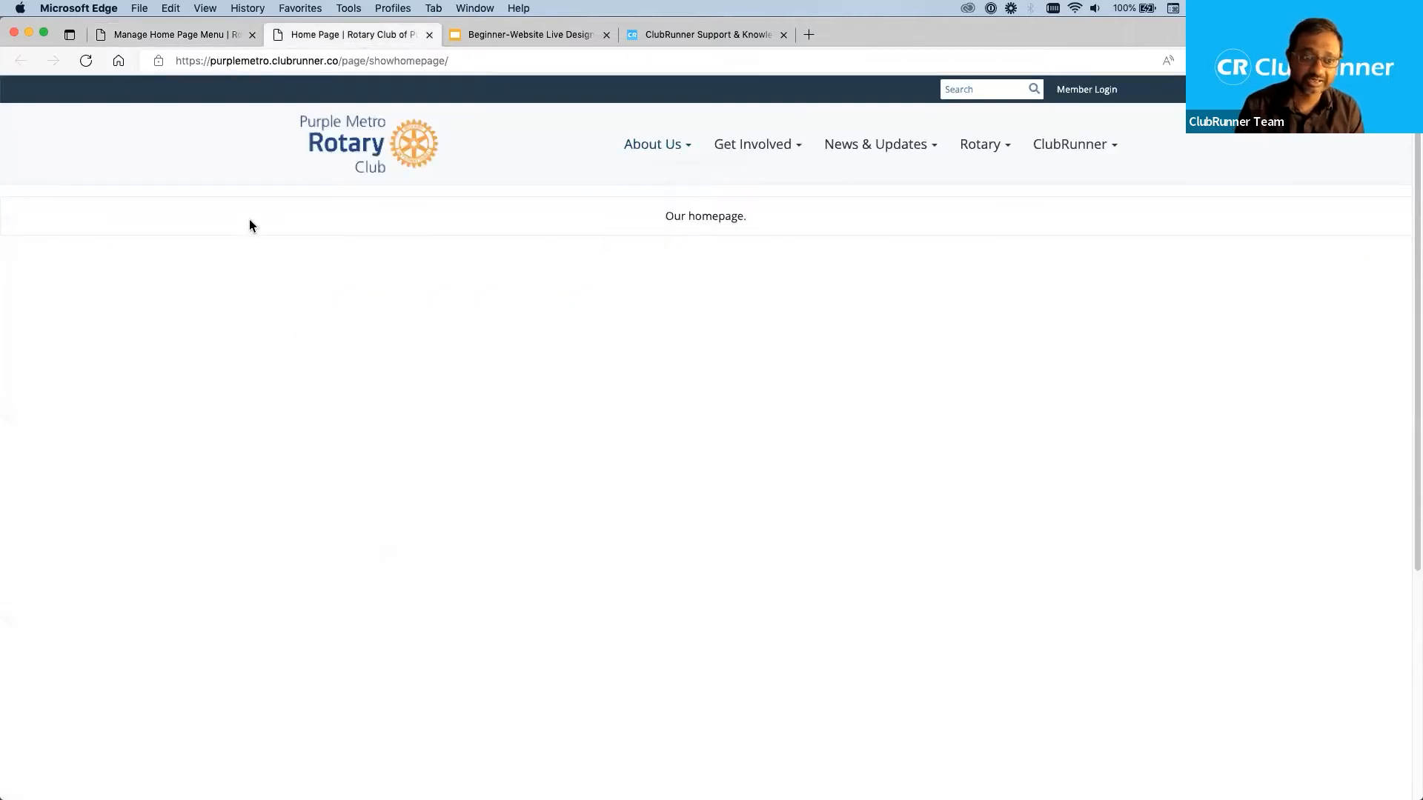
pyautogui.click(86, 61)
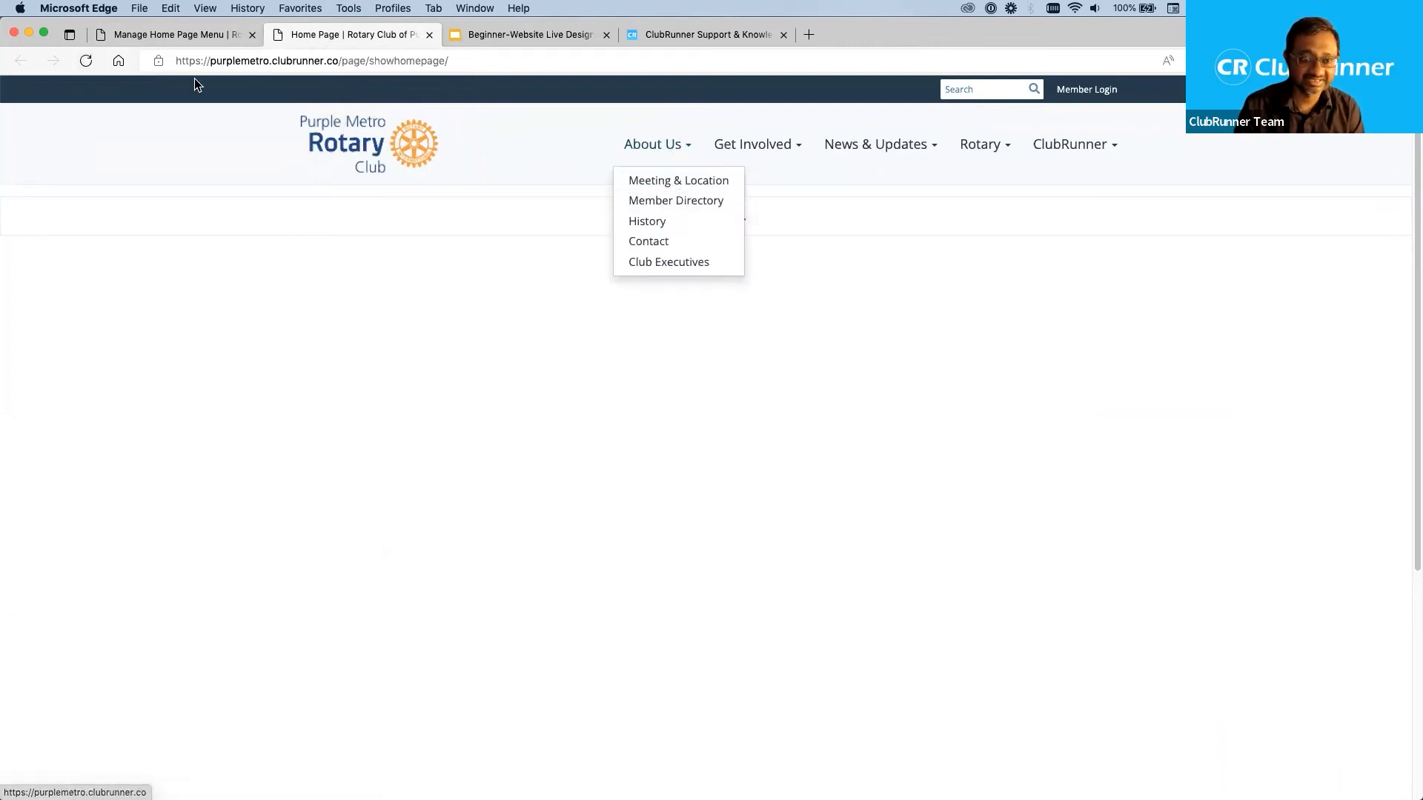
pyautogui.click(86, 63)
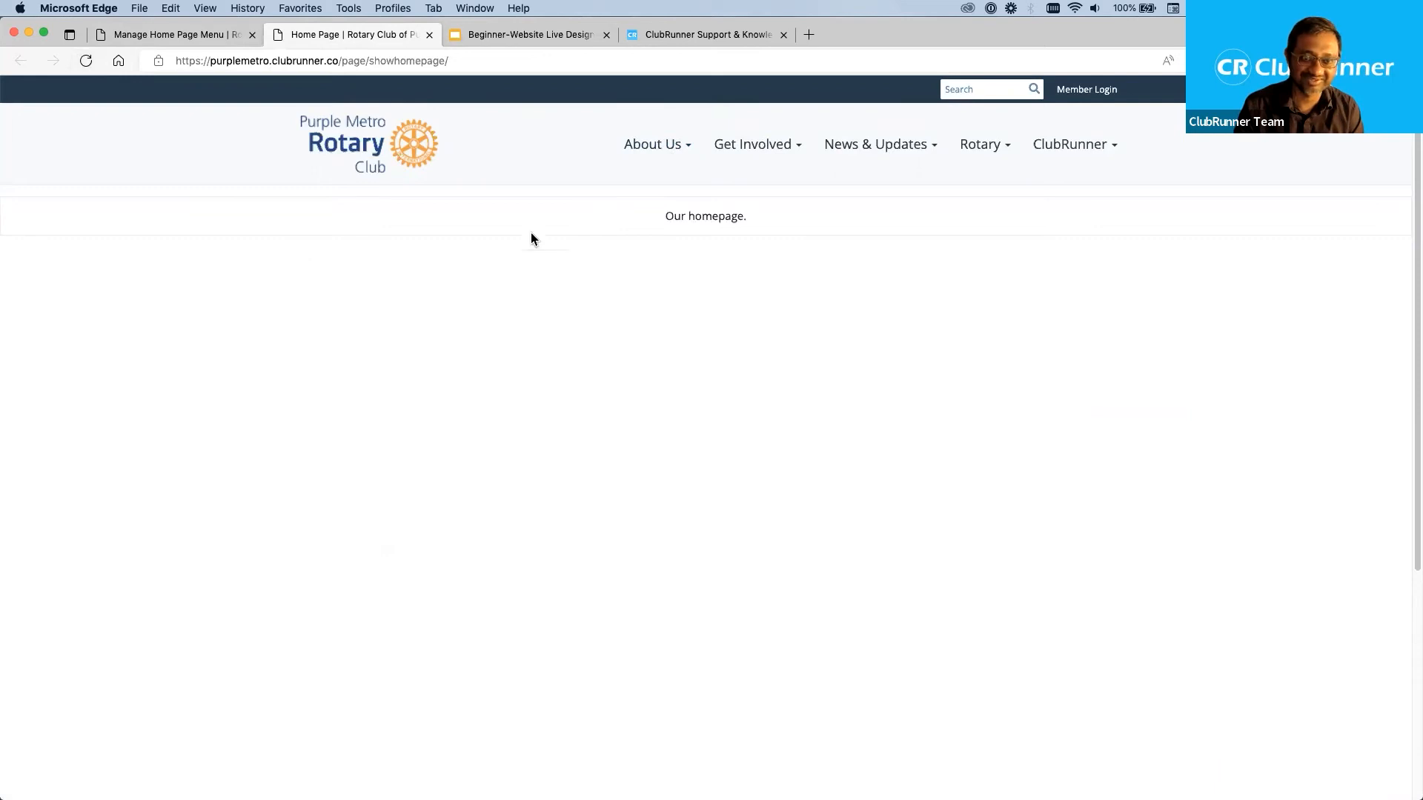
pyautogui.moveTo(691, 149)
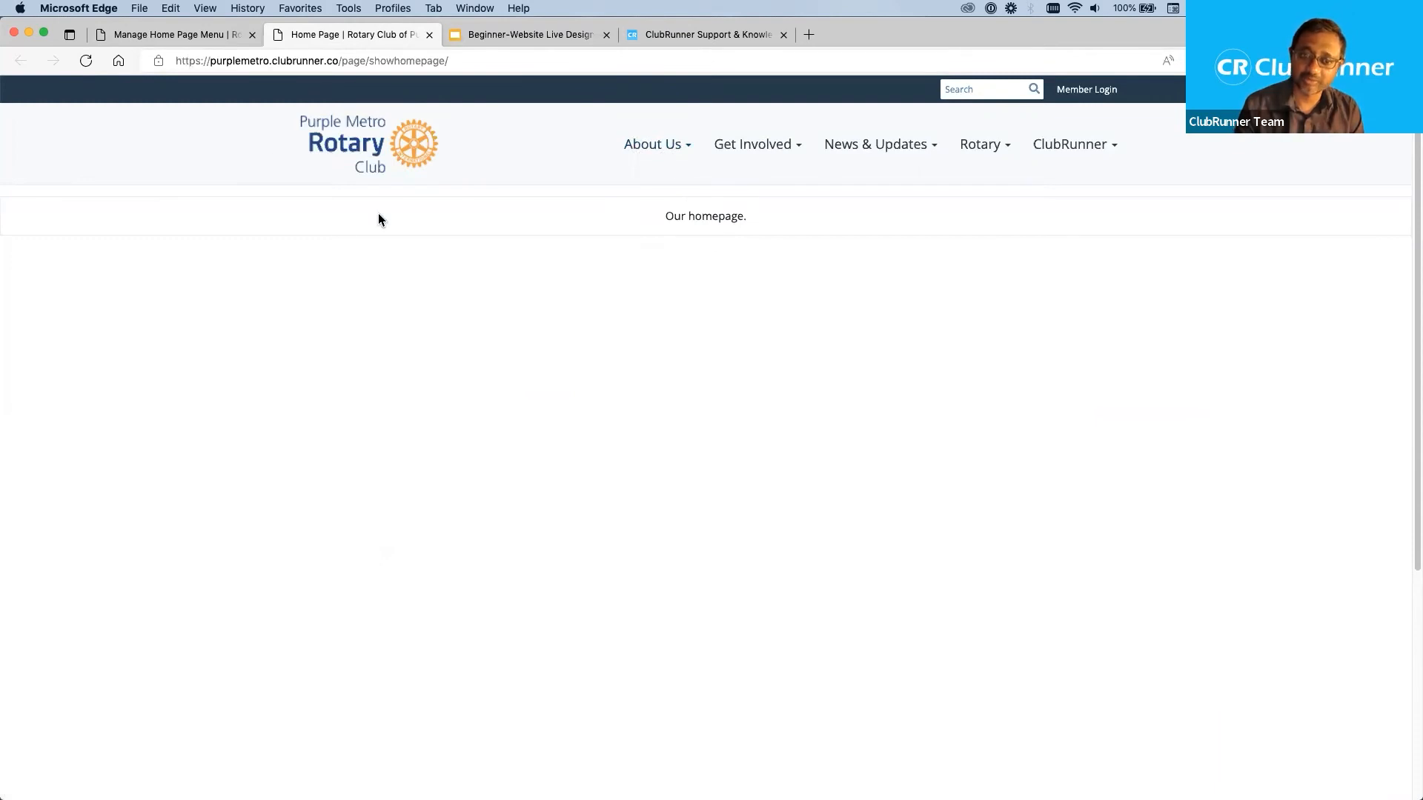
pyautogui.moveTo(643, 152)
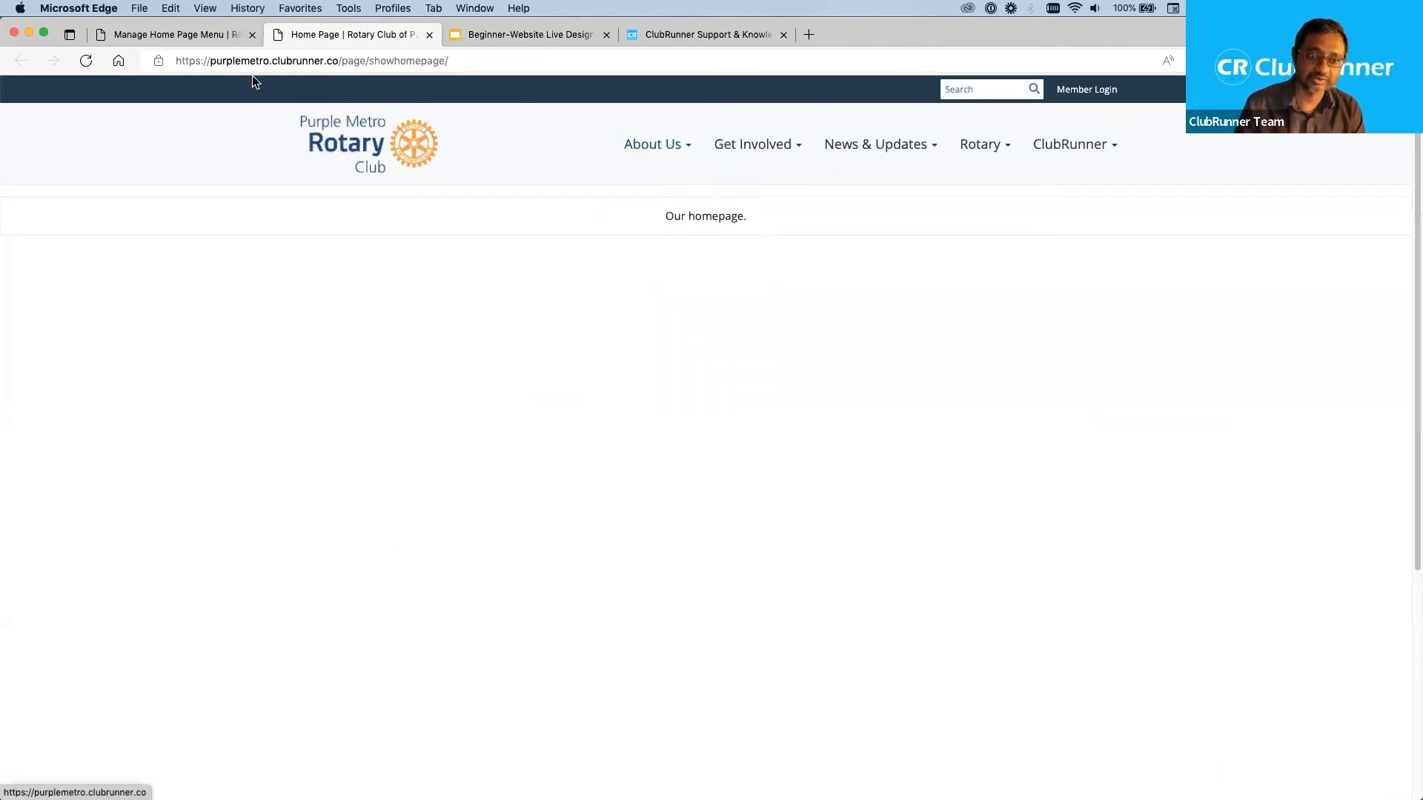
# Return to the Manage Home Page Menu page and publish the menu changes.
pyautogui.click(195, 34)
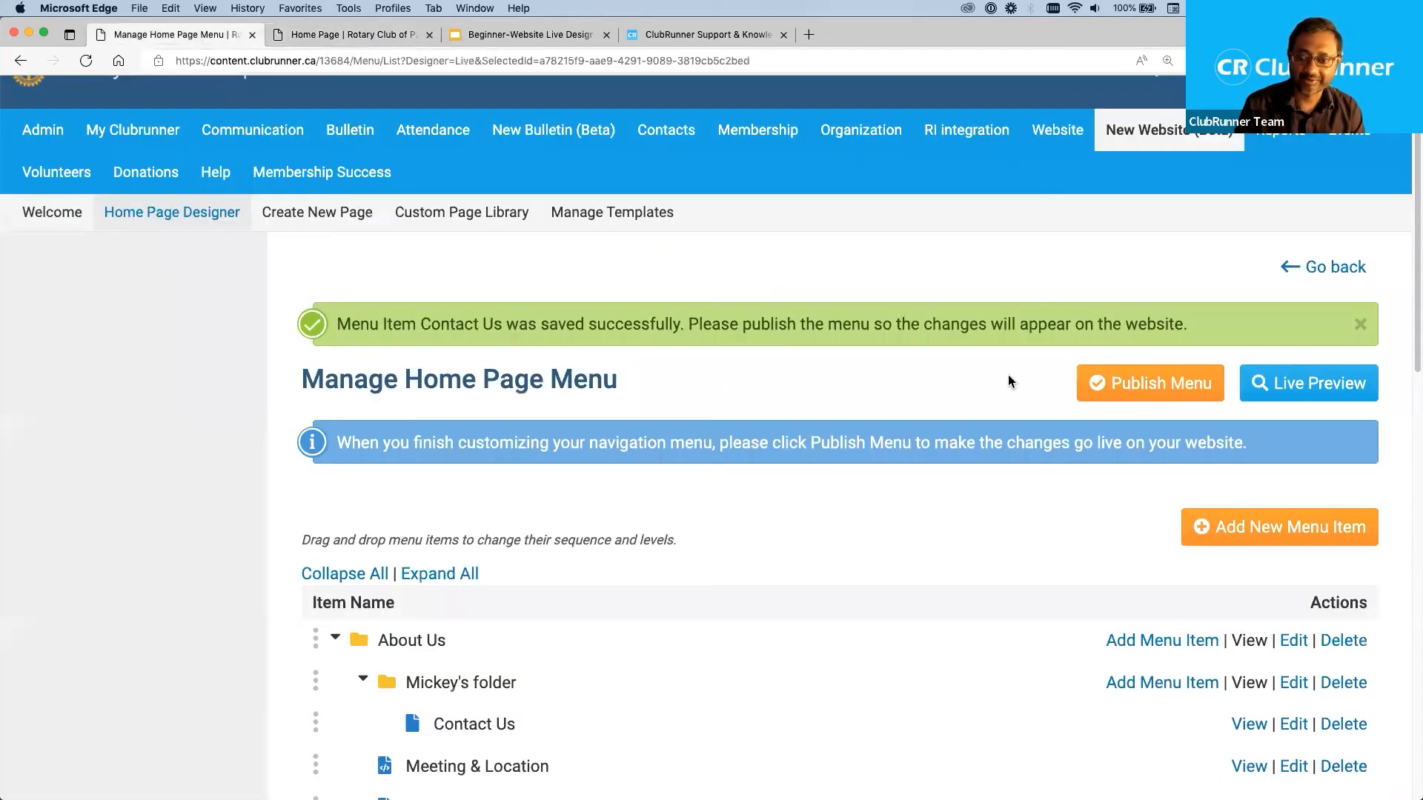
pyautogui.click(1143, 390)
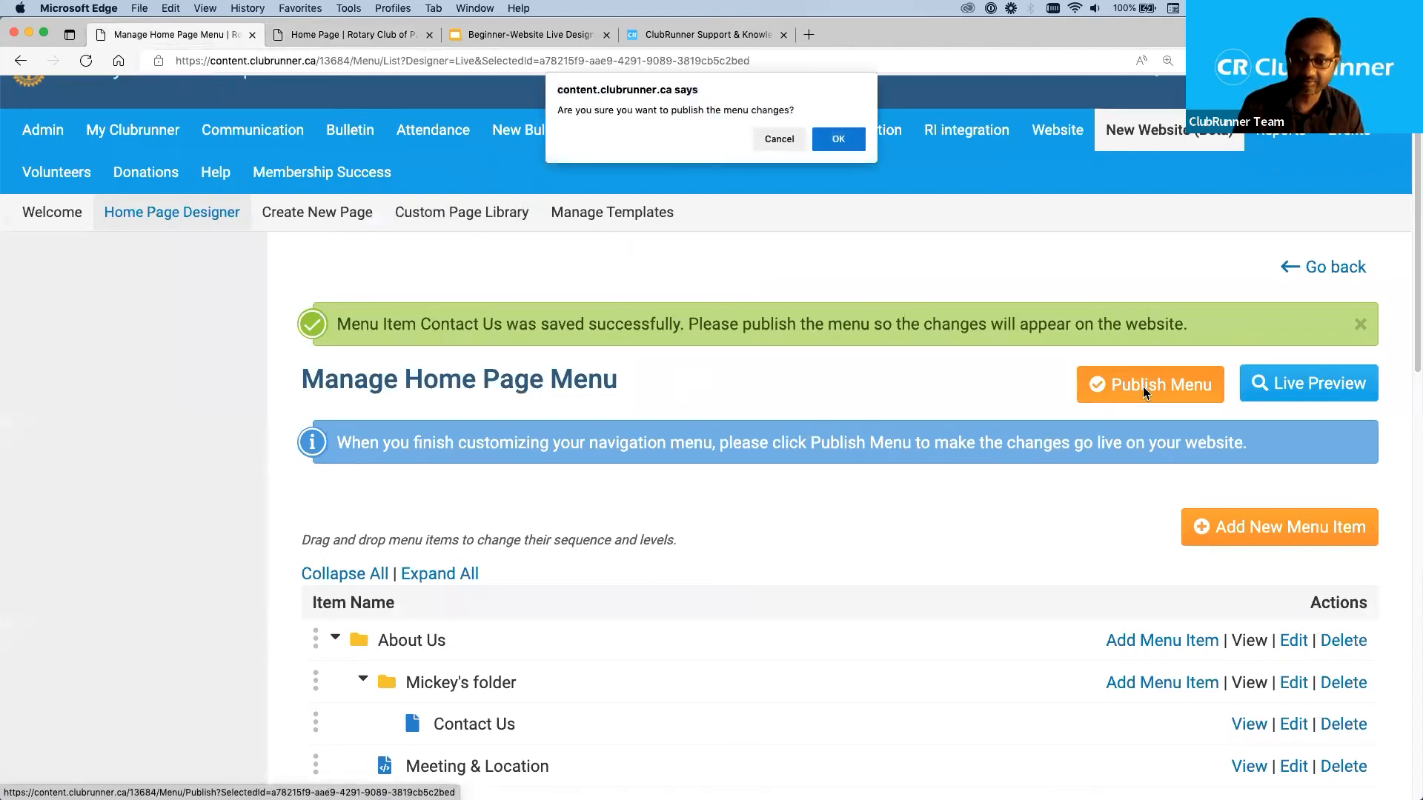
pyautogui.click(845, 142)
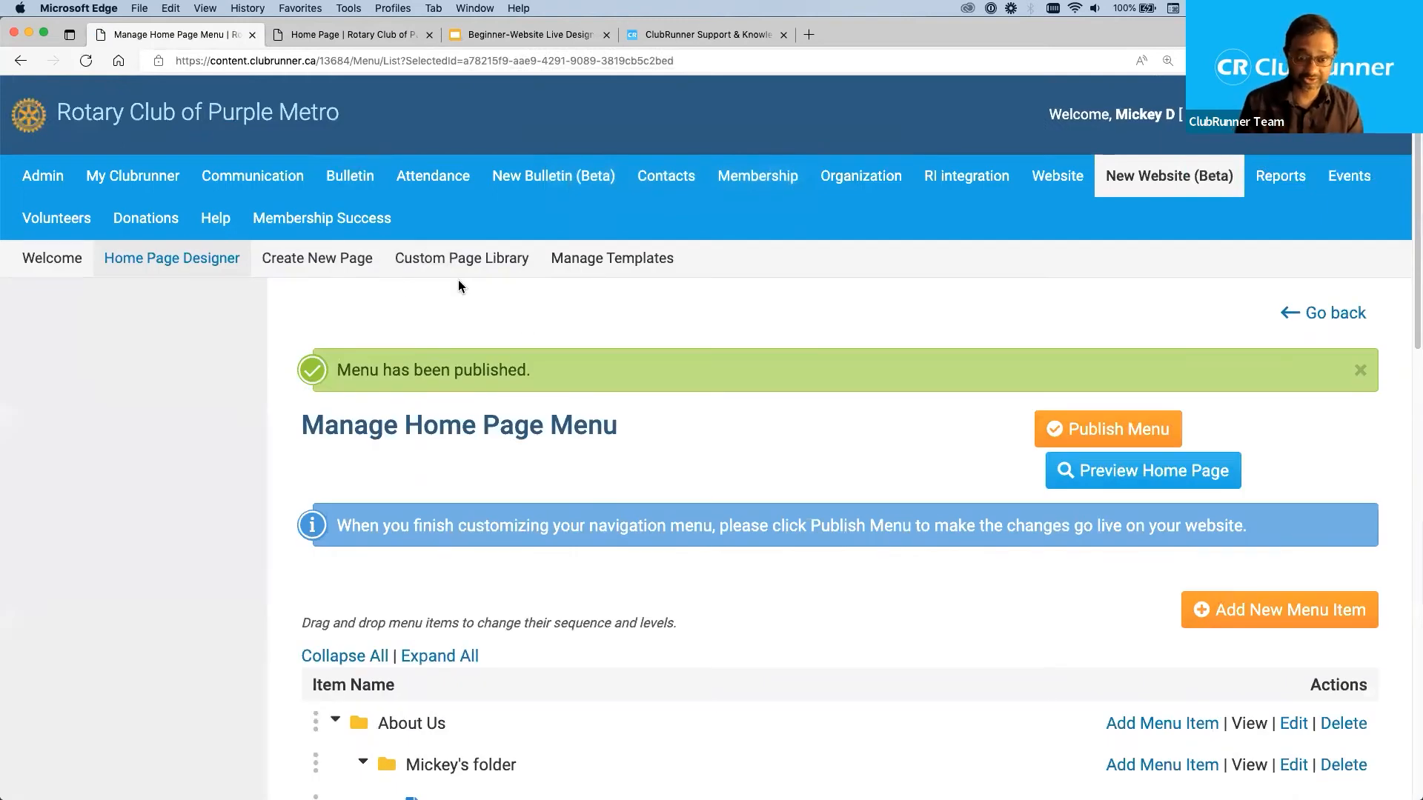
pyautogui.moveTo(533, 370); pyautogui.dragTo(338, 370)
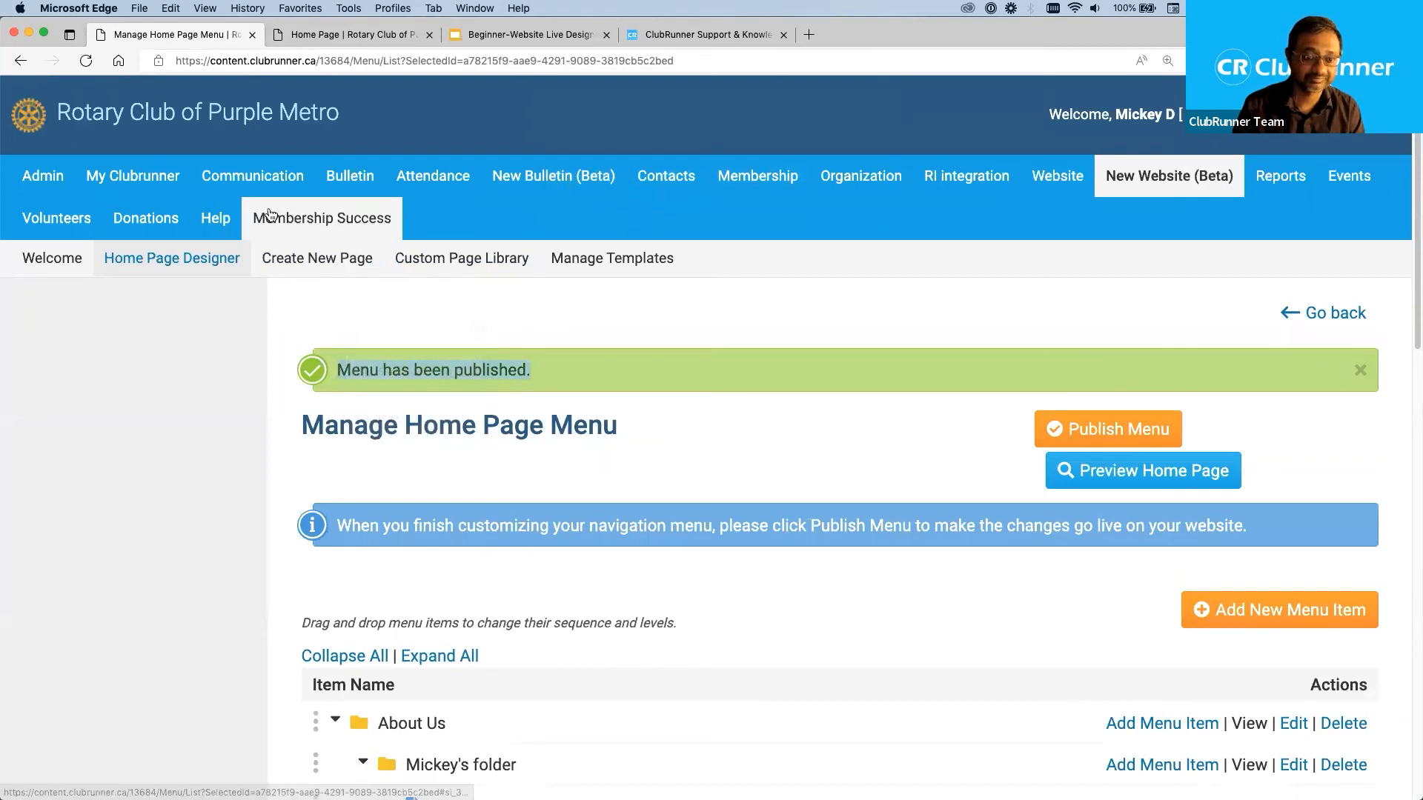
# Refresh the club's live home page and open the Contact Us page from the new folder in the About Us menu.
pyautogui.click(389, 34)
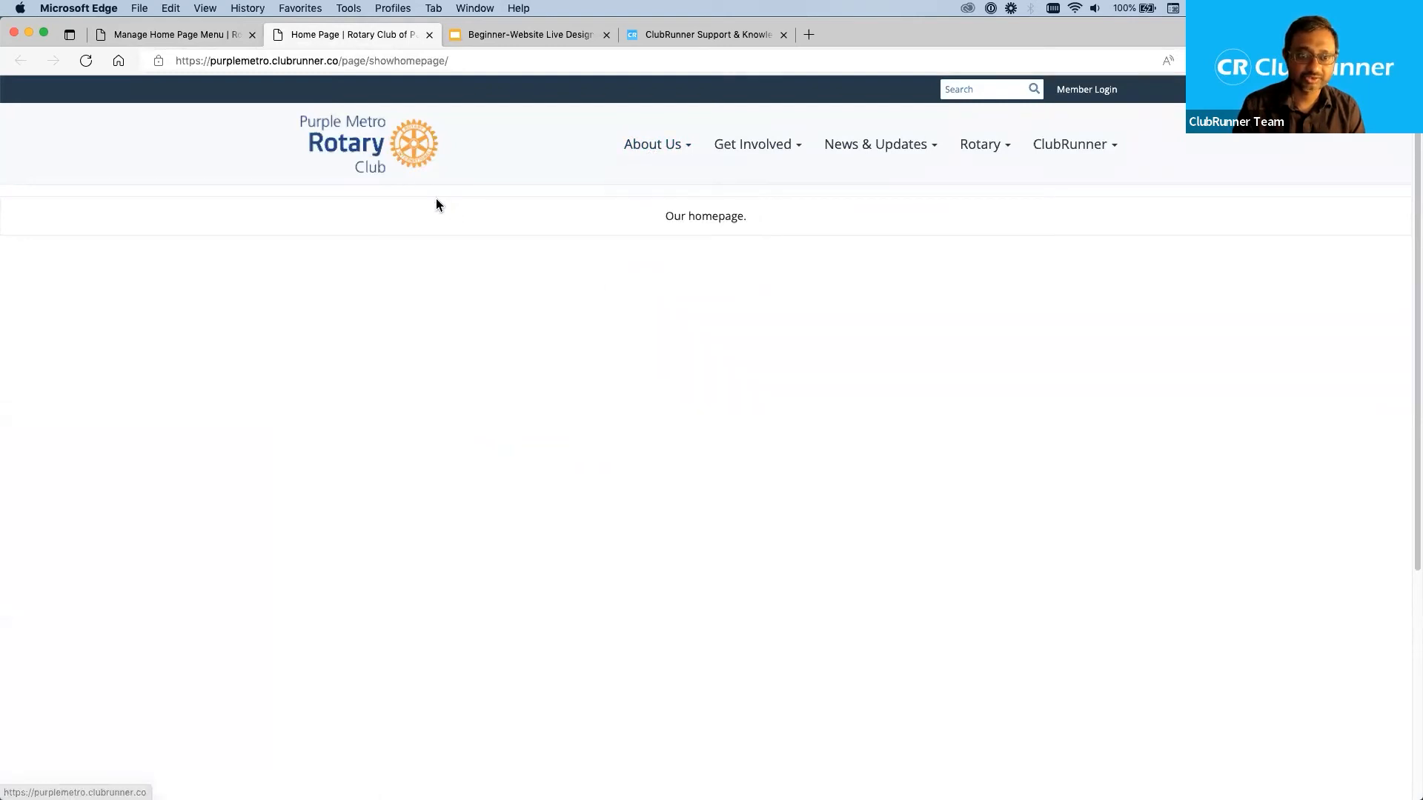
pyautogui.click(86, 61)
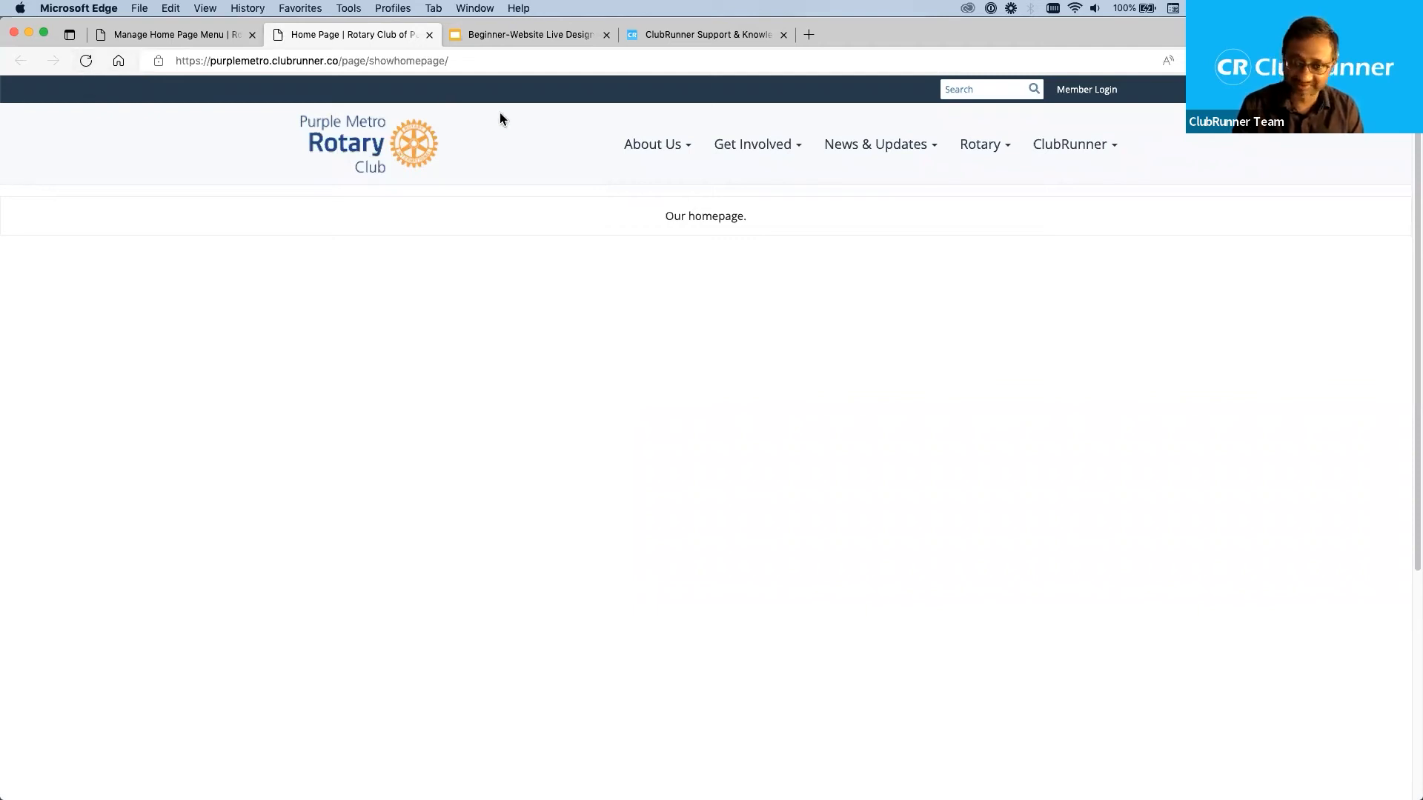
pyautogui.moveTo(650, 159)
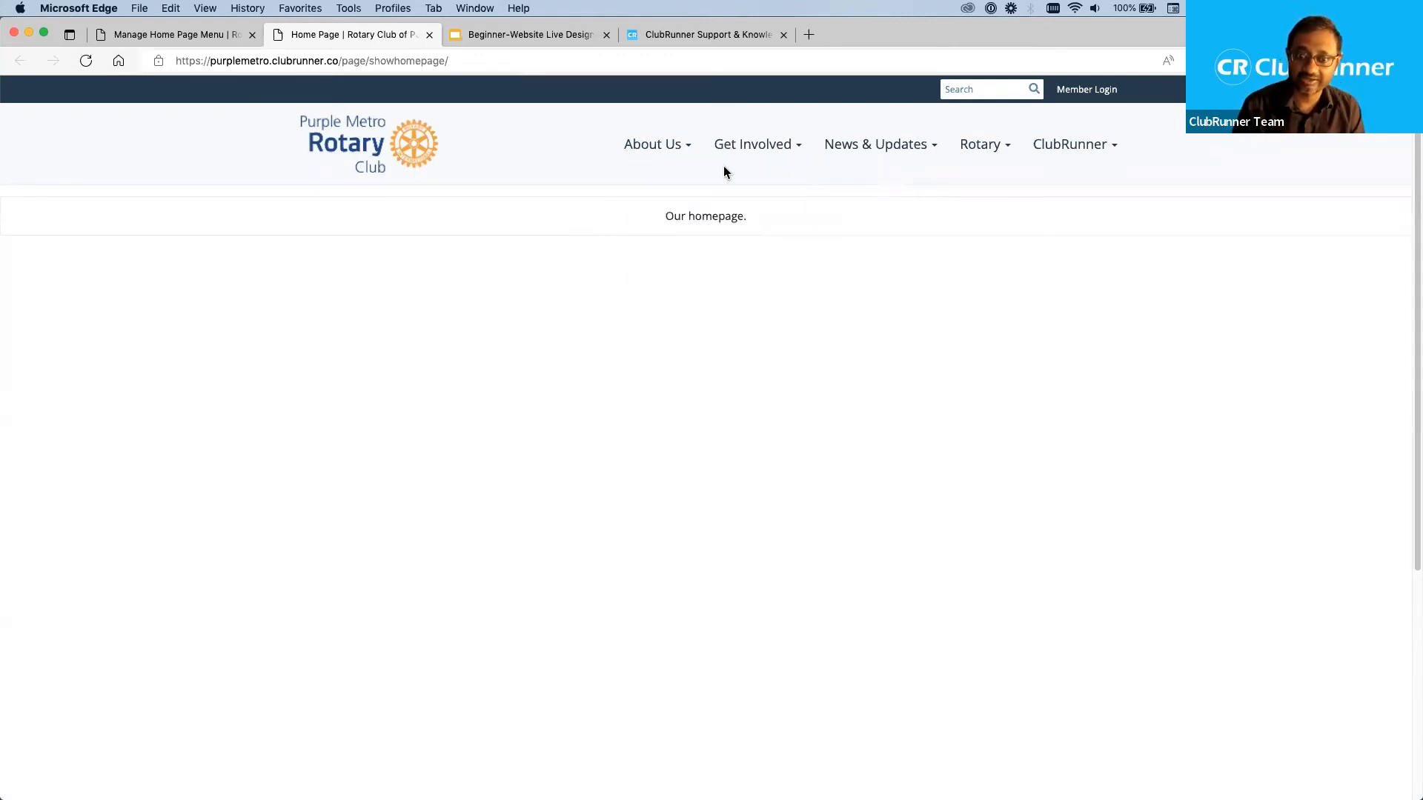
pyautogui.click(801, 181)
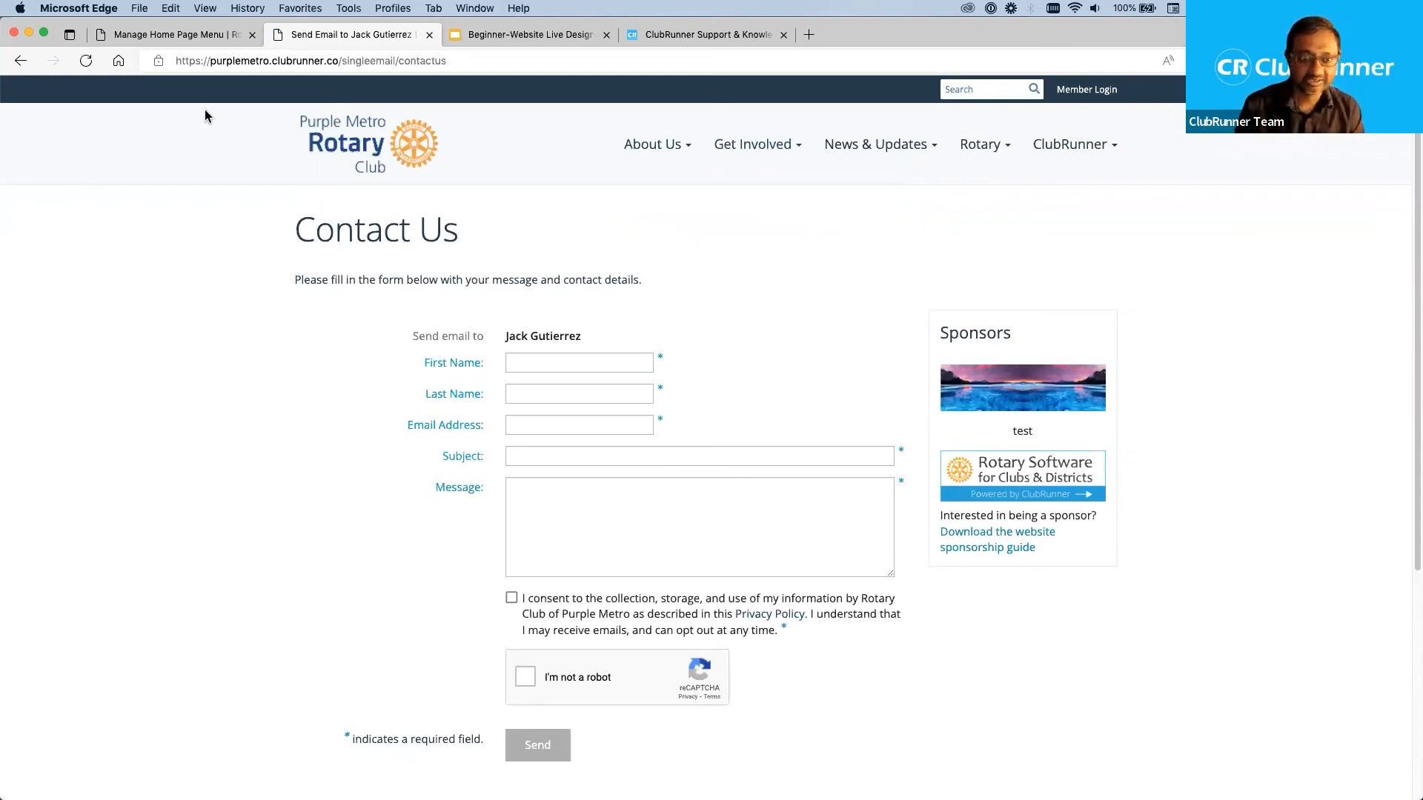
pyautogui.moveTo(658, 159)
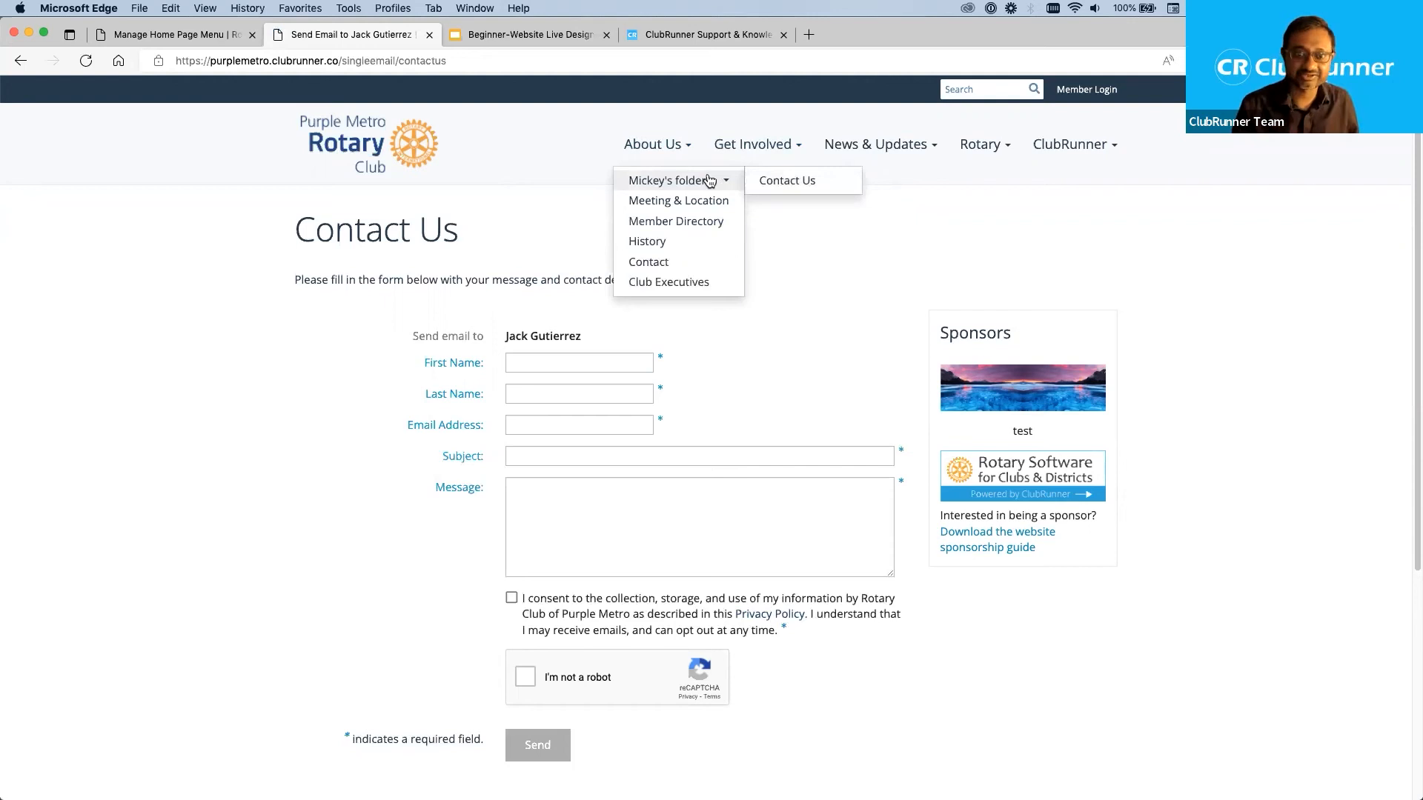
# Return from the live site to the menu manager, go back to the Home Page Designer, and look over the page's menu and drop areas.
pyautogui.click(165, 35)
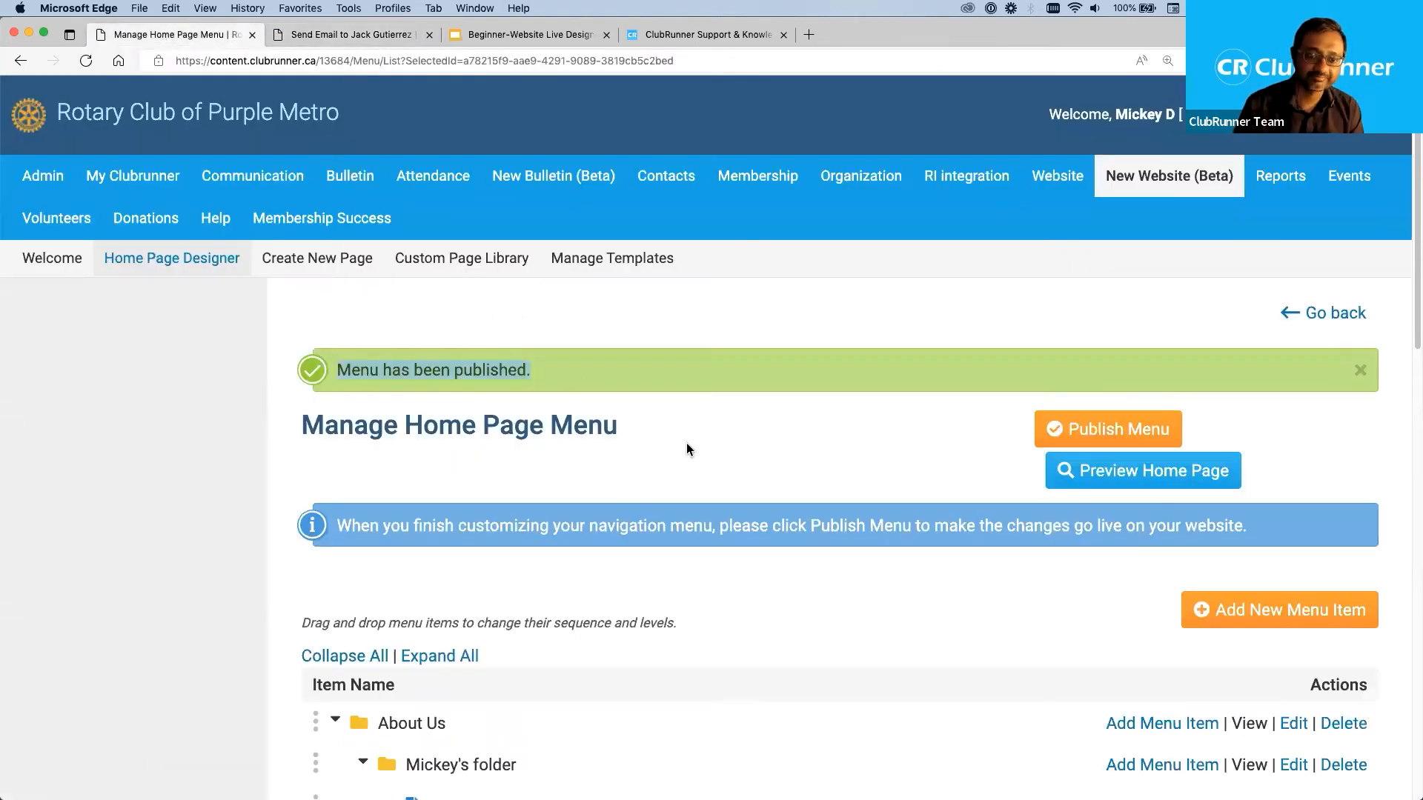
pyautogui.scroll(-5, 978, 456)
pyautogui.scroll(-8, 979, 463)
pyautogui.scroll(10, 979, 462)
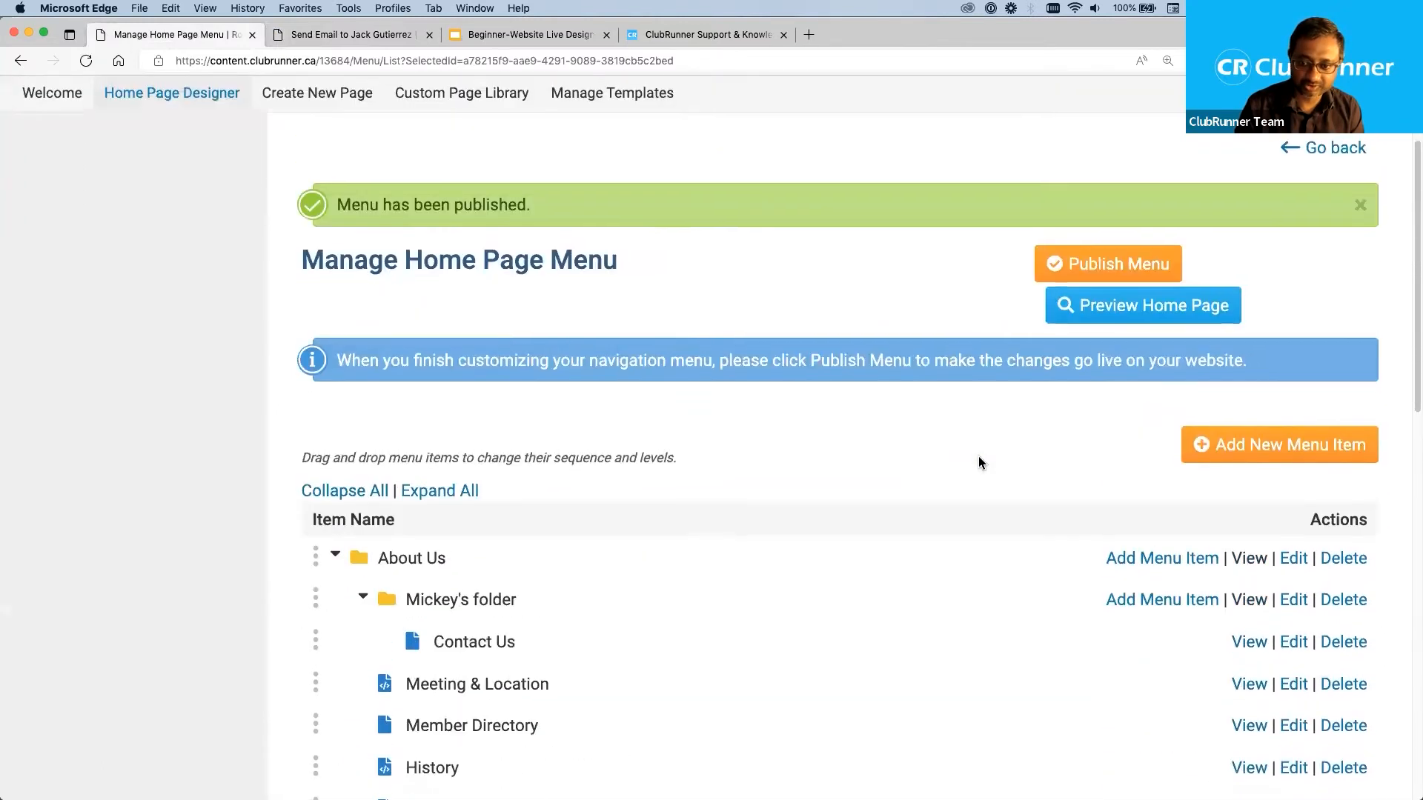
pyautogui.scroll(2, 978, 456)
pyautogui.click(1339, 300)
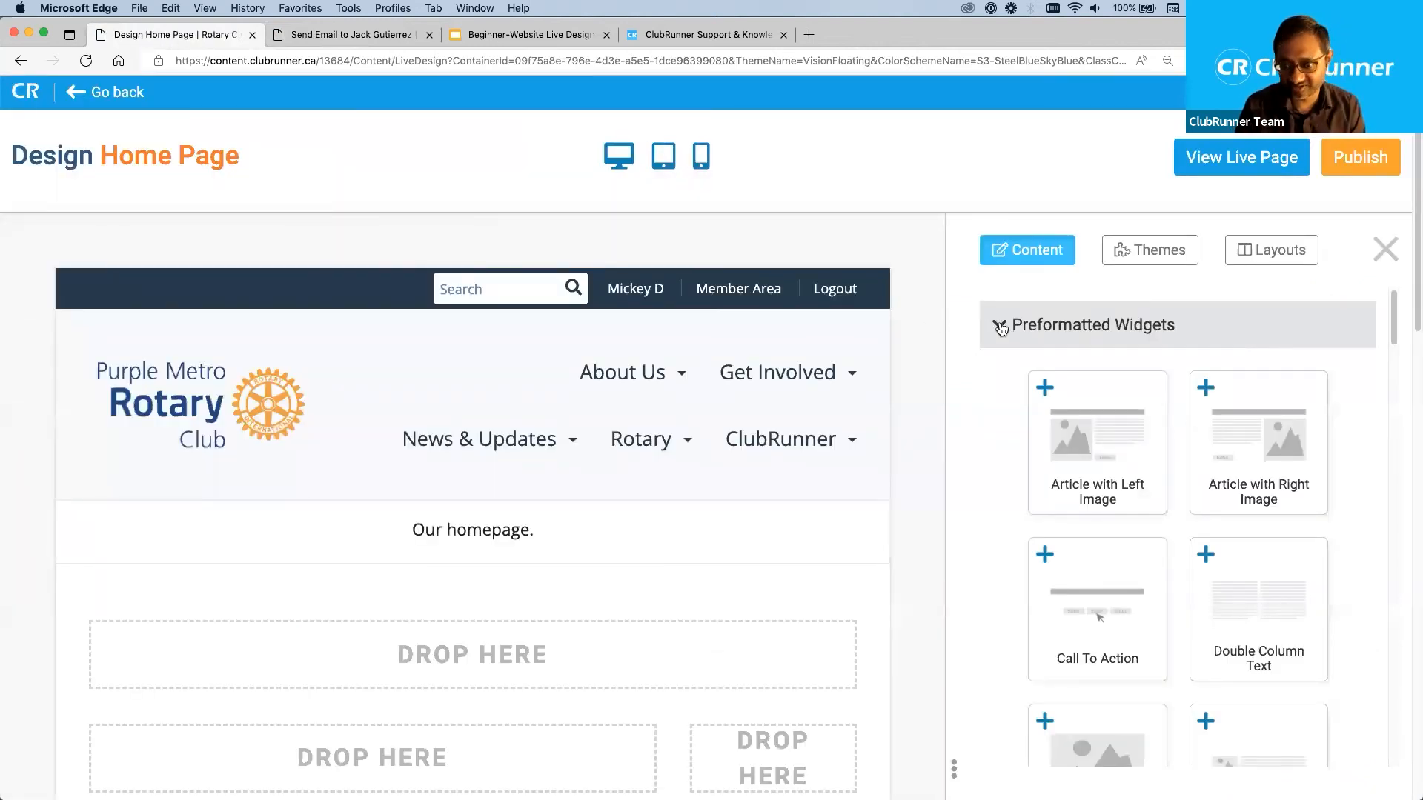
pyautogui.moveTo(572, 423)
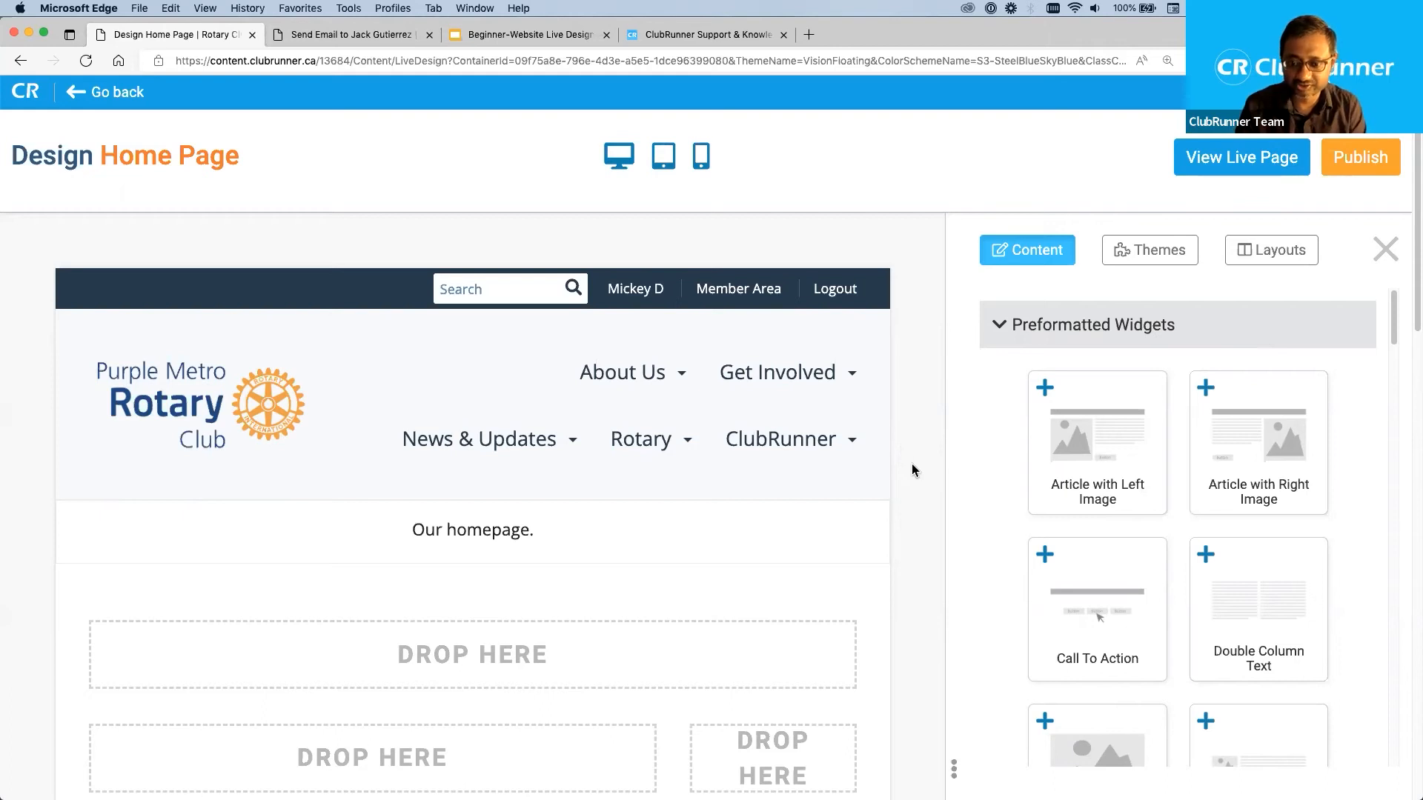
pyautogui.scroll(-5, 912, 465)
pyautogui.scroll(-2, 912, 465)
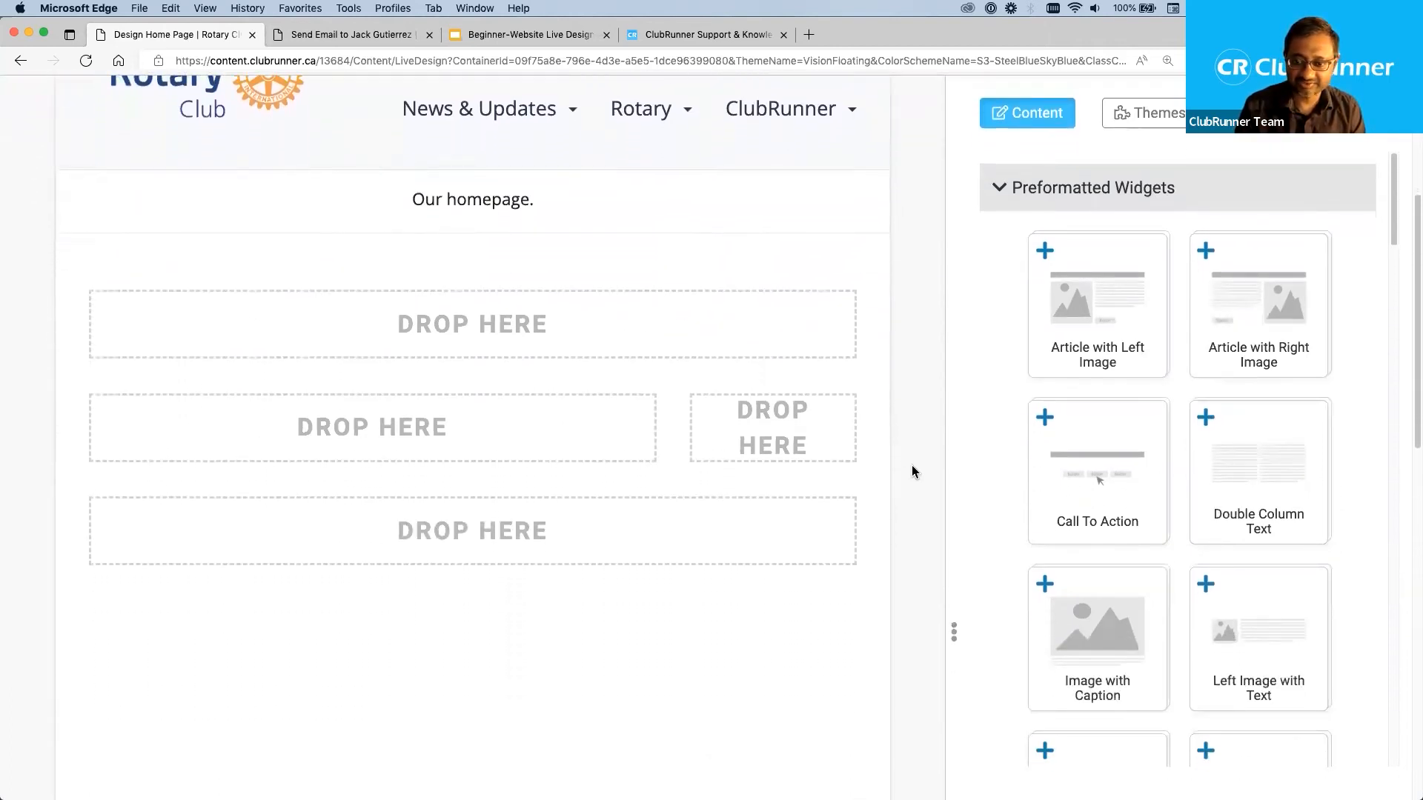
pyautogui.scroll(5, 911, 465)
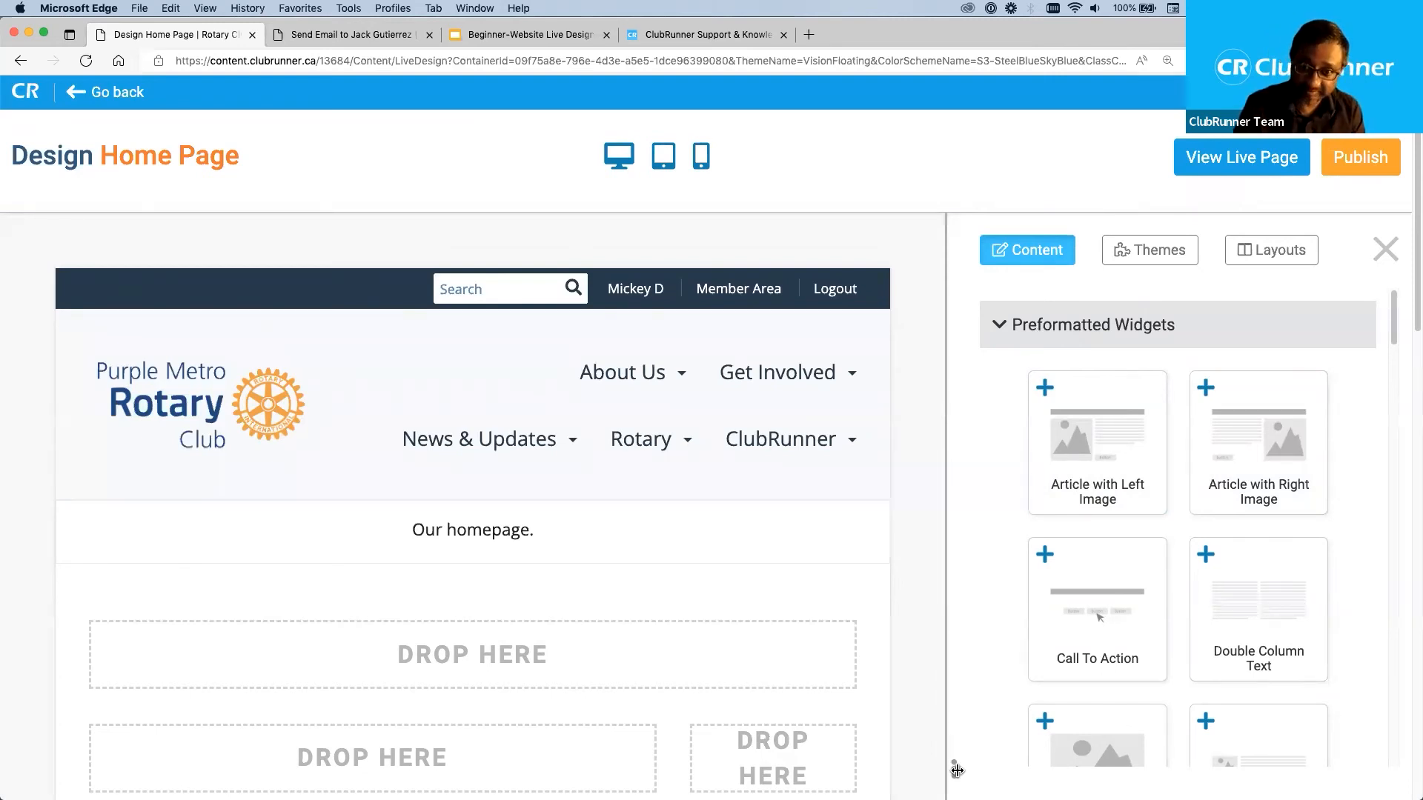
# Zoom out the designer page and adjust the width of the content panel so three widgets fit per row.
pyautogui.moveTo(957, 771); pyautogui.dragTo(892, 759)
pyautogui.moveTo(1066, 608); pyautogui.dragTo(990, 773)
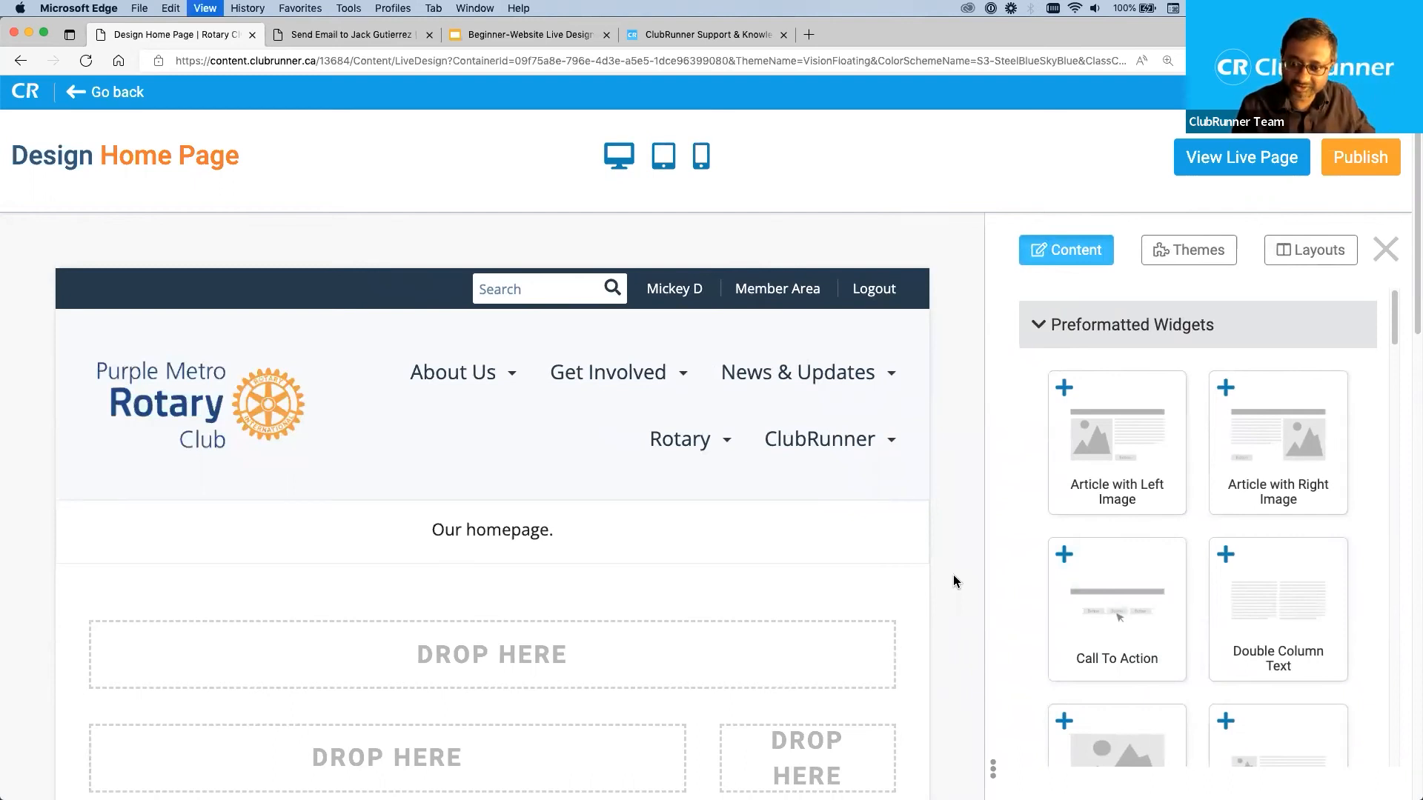
pyautogui.press('super+minus')
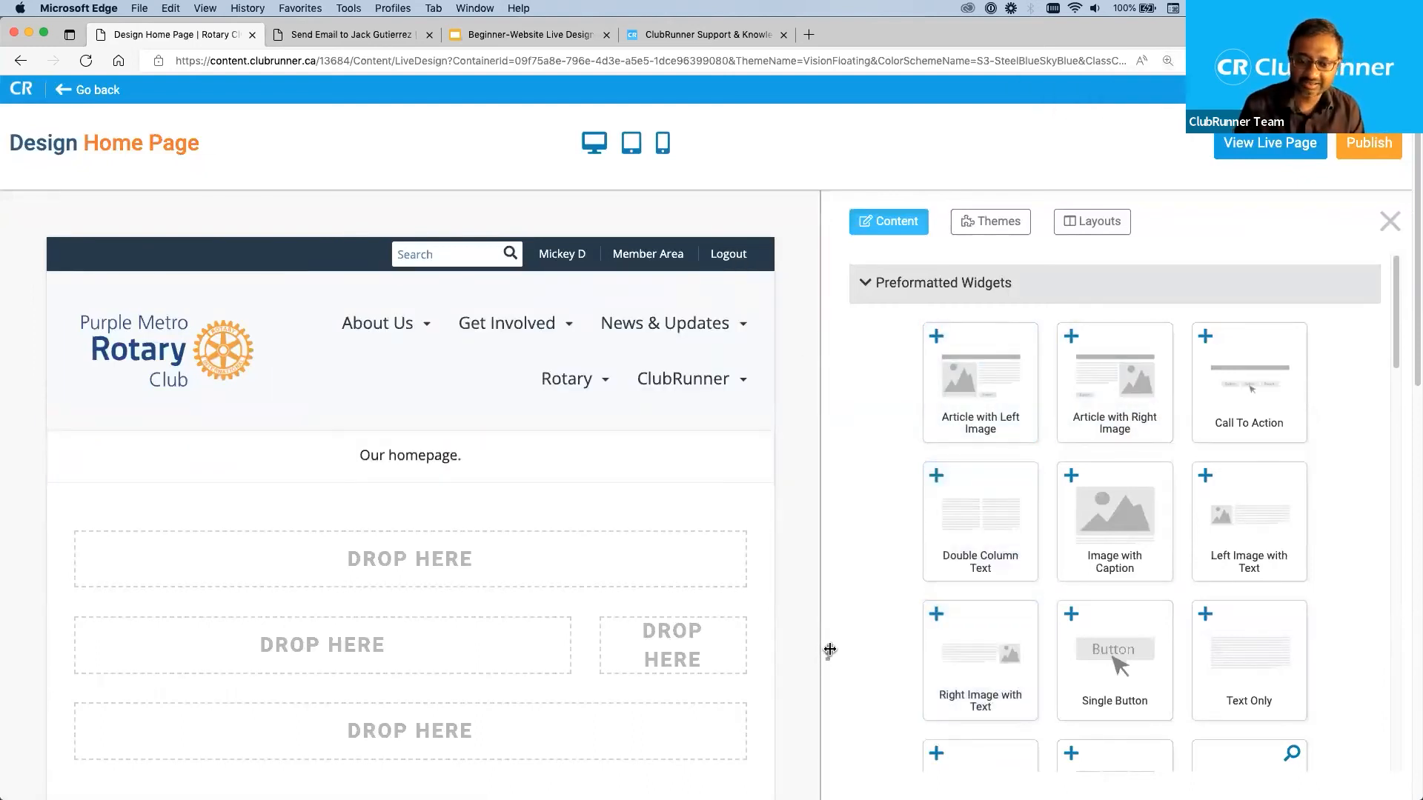
pyautogui.moveTo(842, 664); pyautogui.dragTo(934, 676)
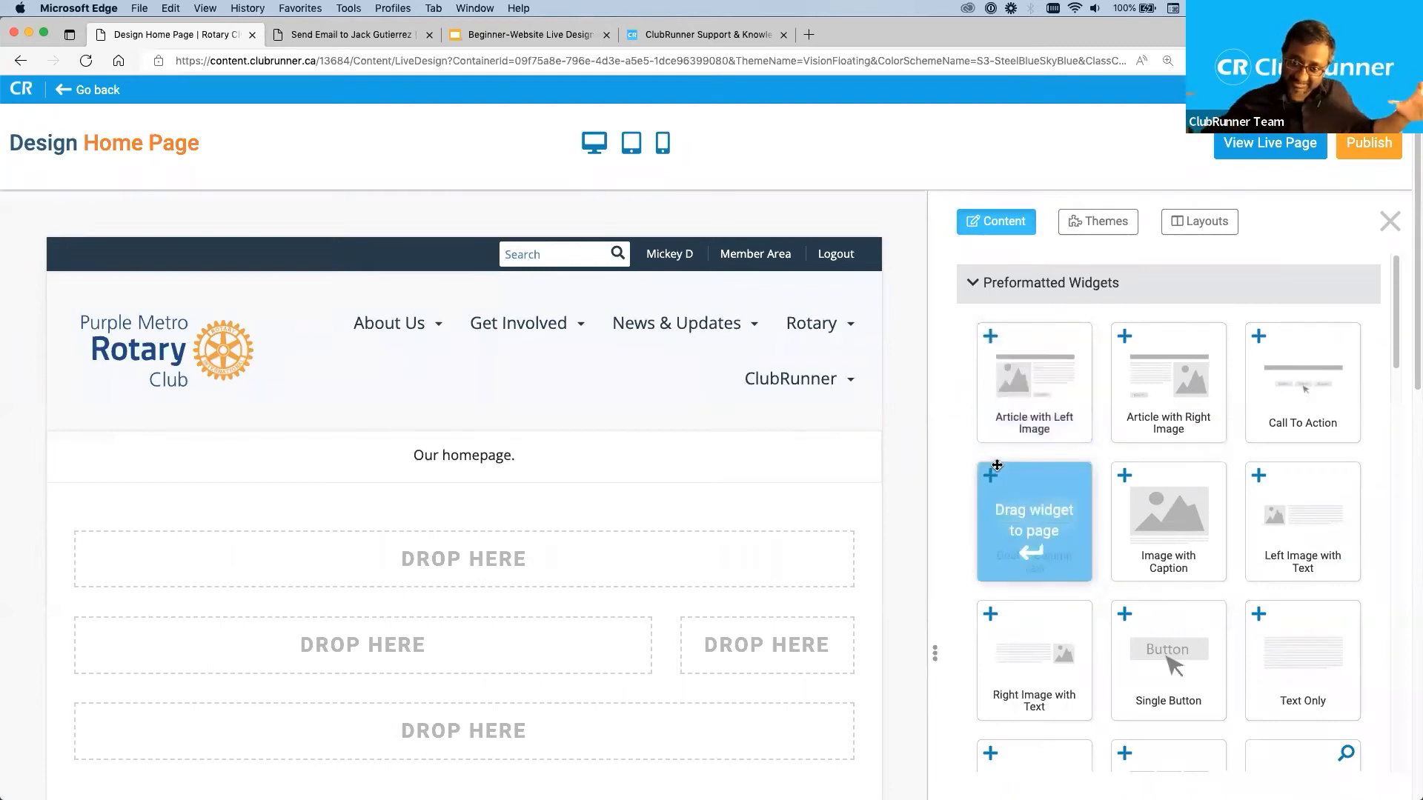
# Collapse the Preformatted Widgets category and look into the Essentials and Carousels categories.
pyautogui.click(978, 289)
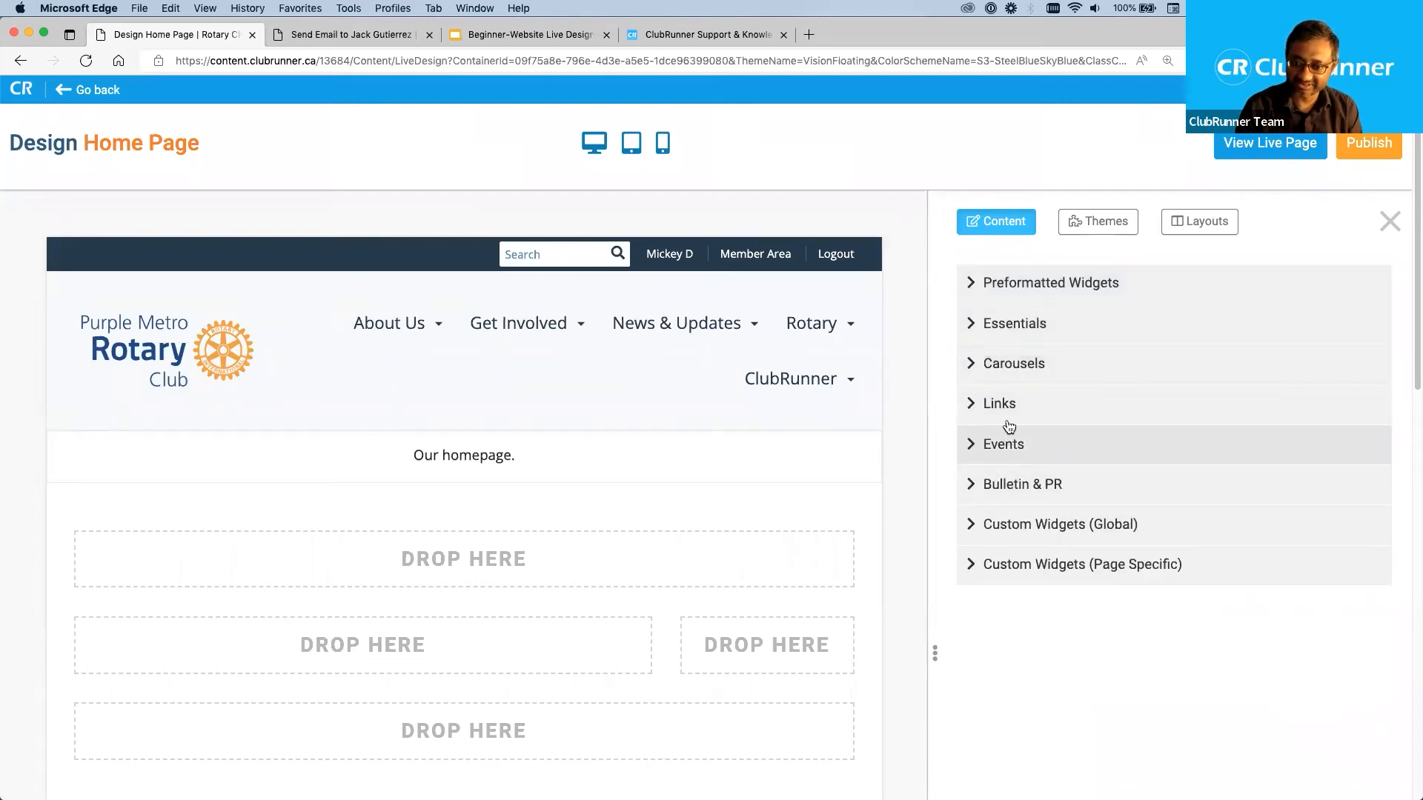
pyautogui.click(972, 327)
pyautogui.click(970, 323)
pyautogui.click(971, 365)
pyautogui.click(969, 365)
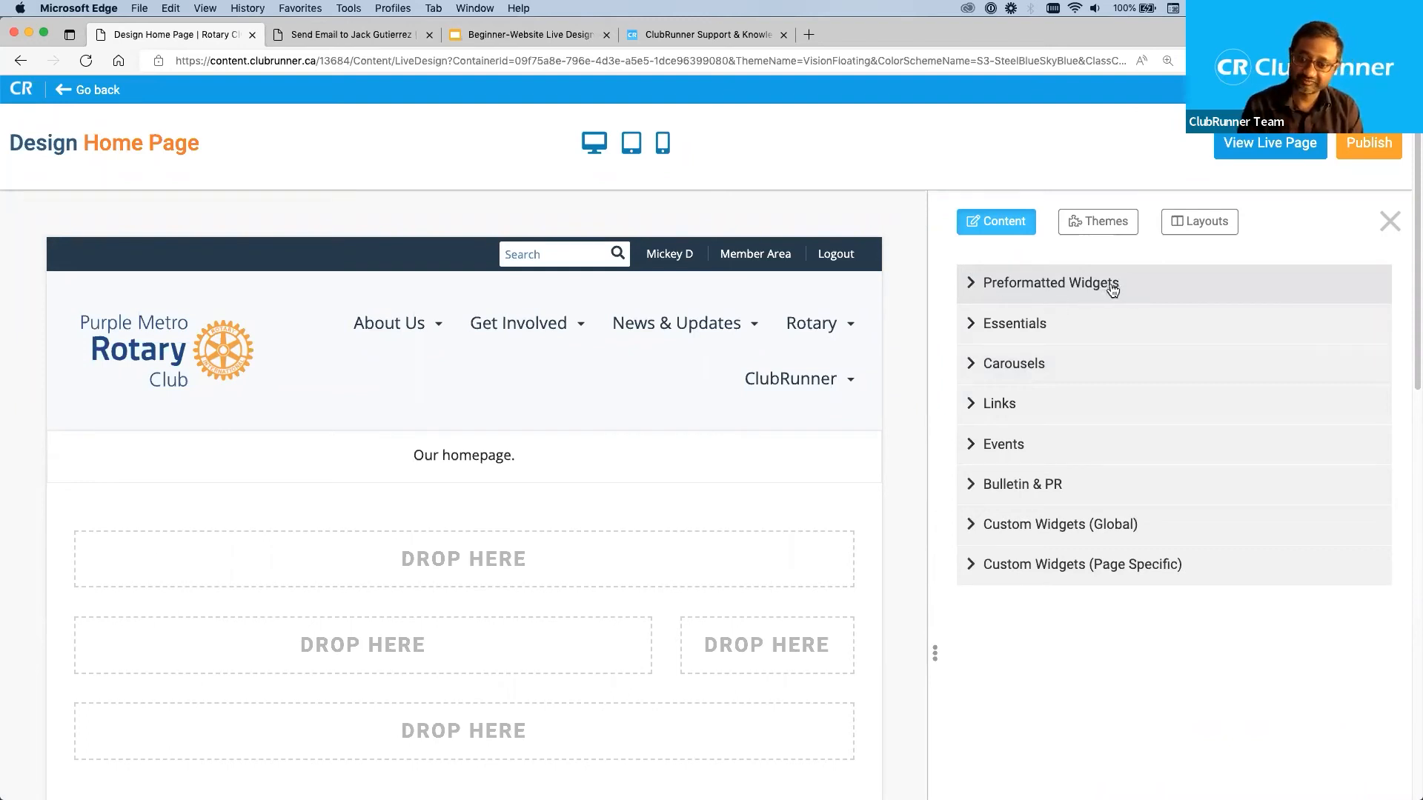
# Expand the Preformatted Widgets category and look through the widgets it offers.
pyautogui.click(980, 285)
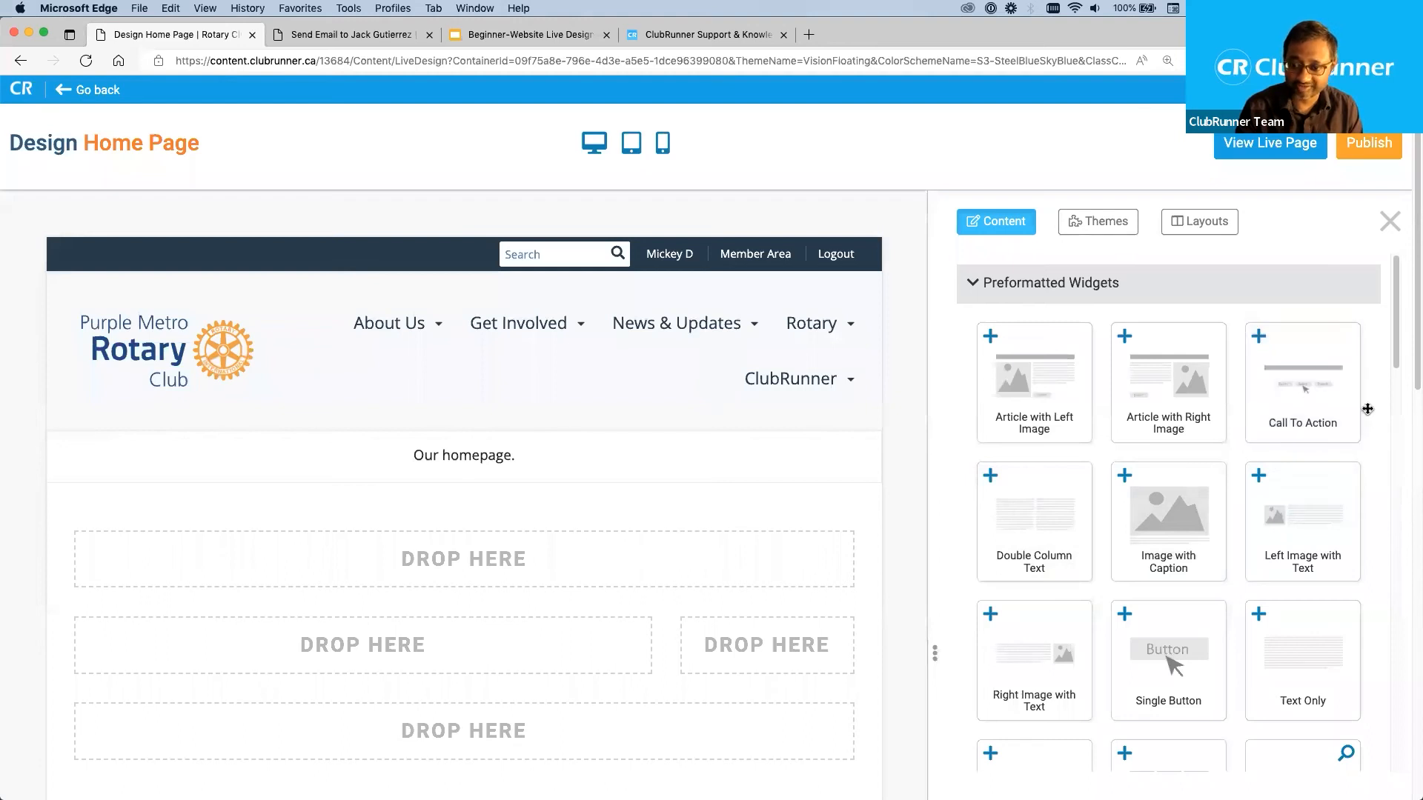
pyautogui.scroll(-2, 1371, 504)
pyautogui.scroll(-7, 1370, 507)
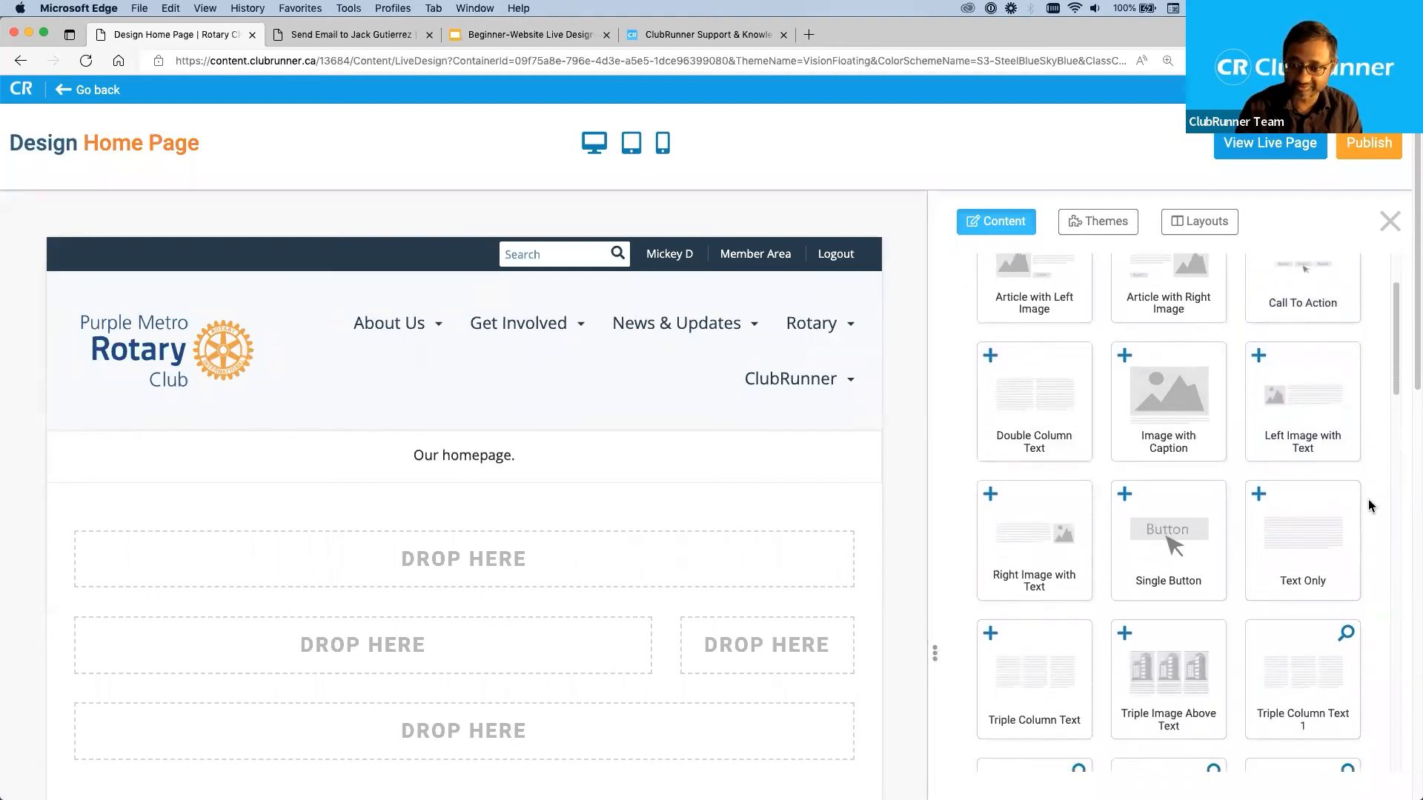
pyautogui.scroll(-5, 1370, 507)
pyautogui.scroll(10, 1370, 506)
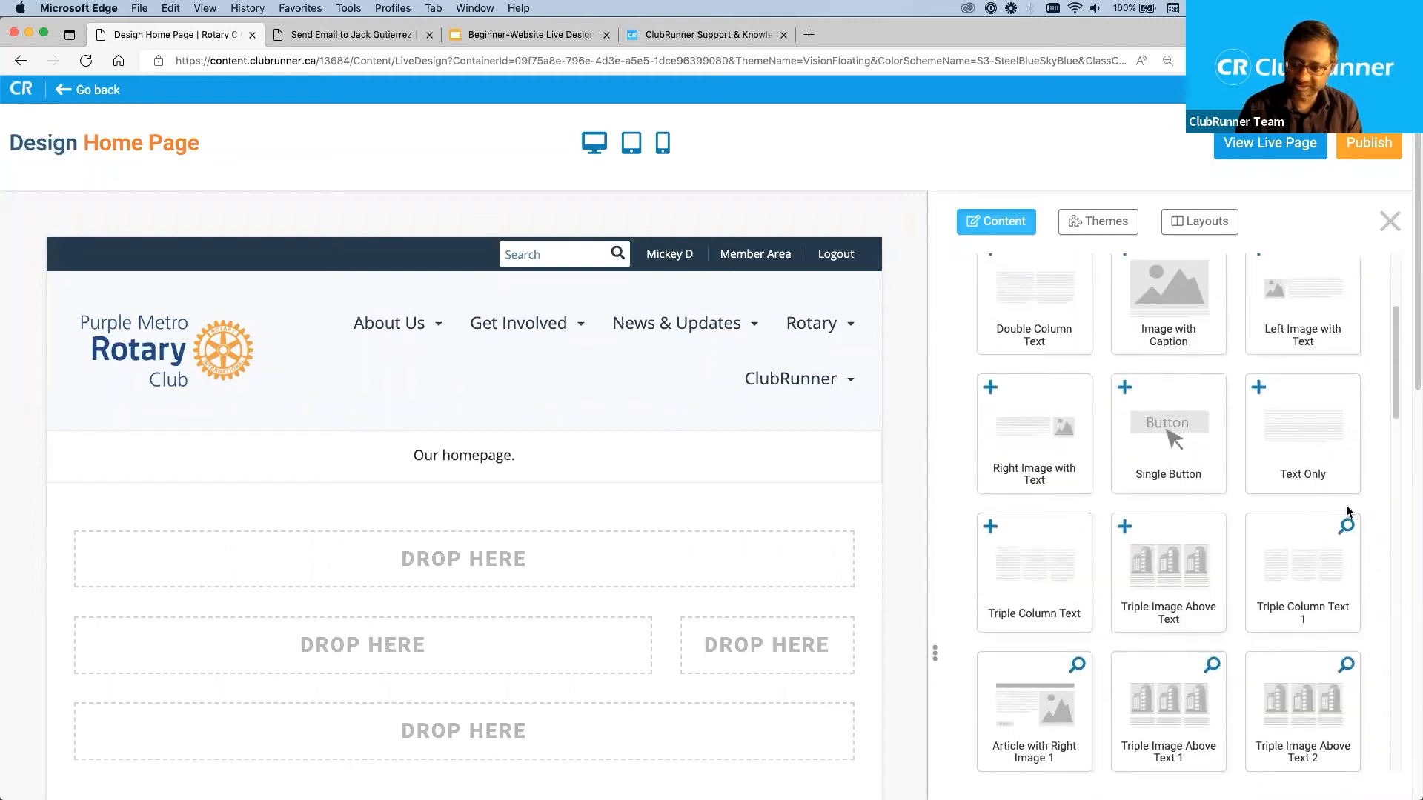
pyautogui.scroll(6, 1388, 474)
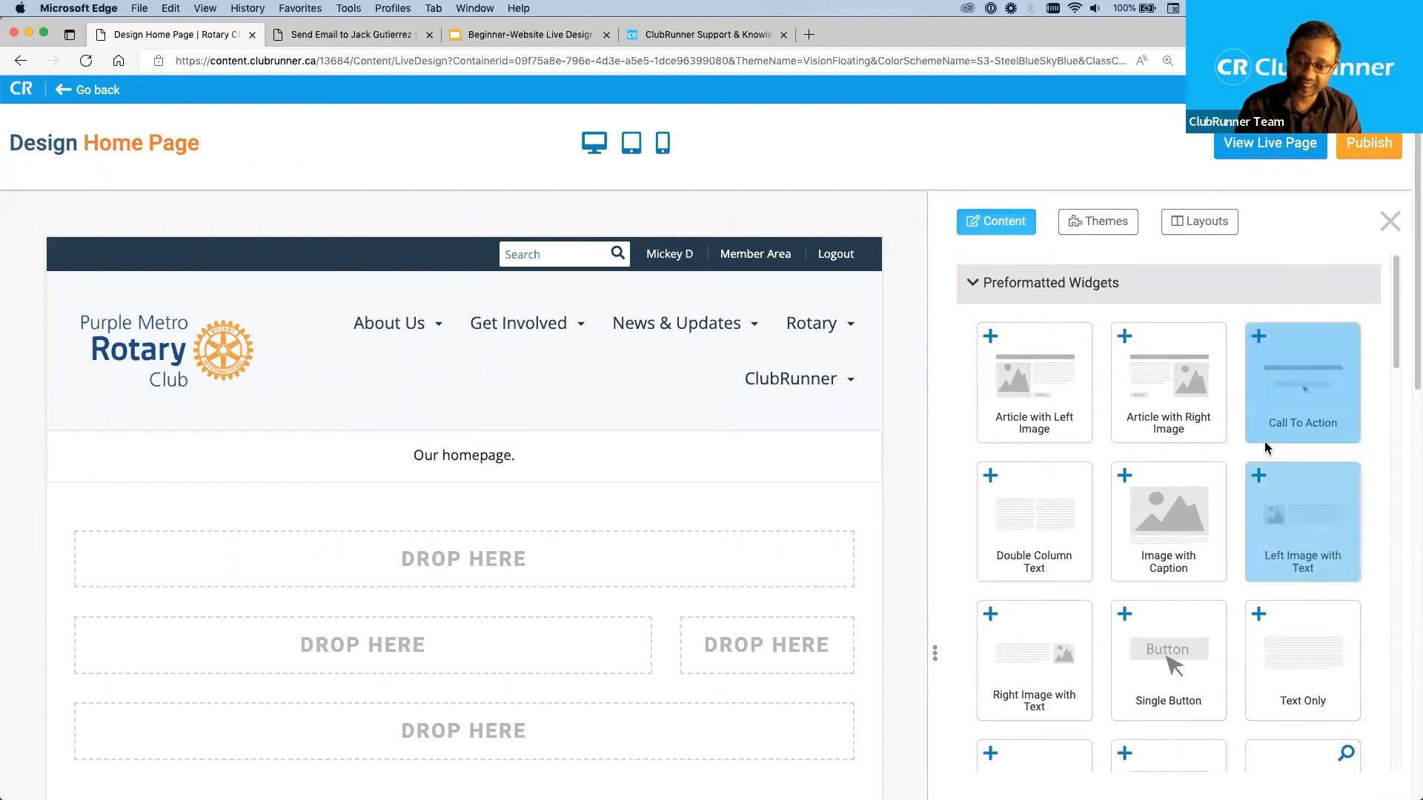
# Add a Call To Action widget to the Main drop area, the wide one in the home page's middle row.
pyautogui.moveTo(1258, 335); pyautogui.dragTo(683, 605)
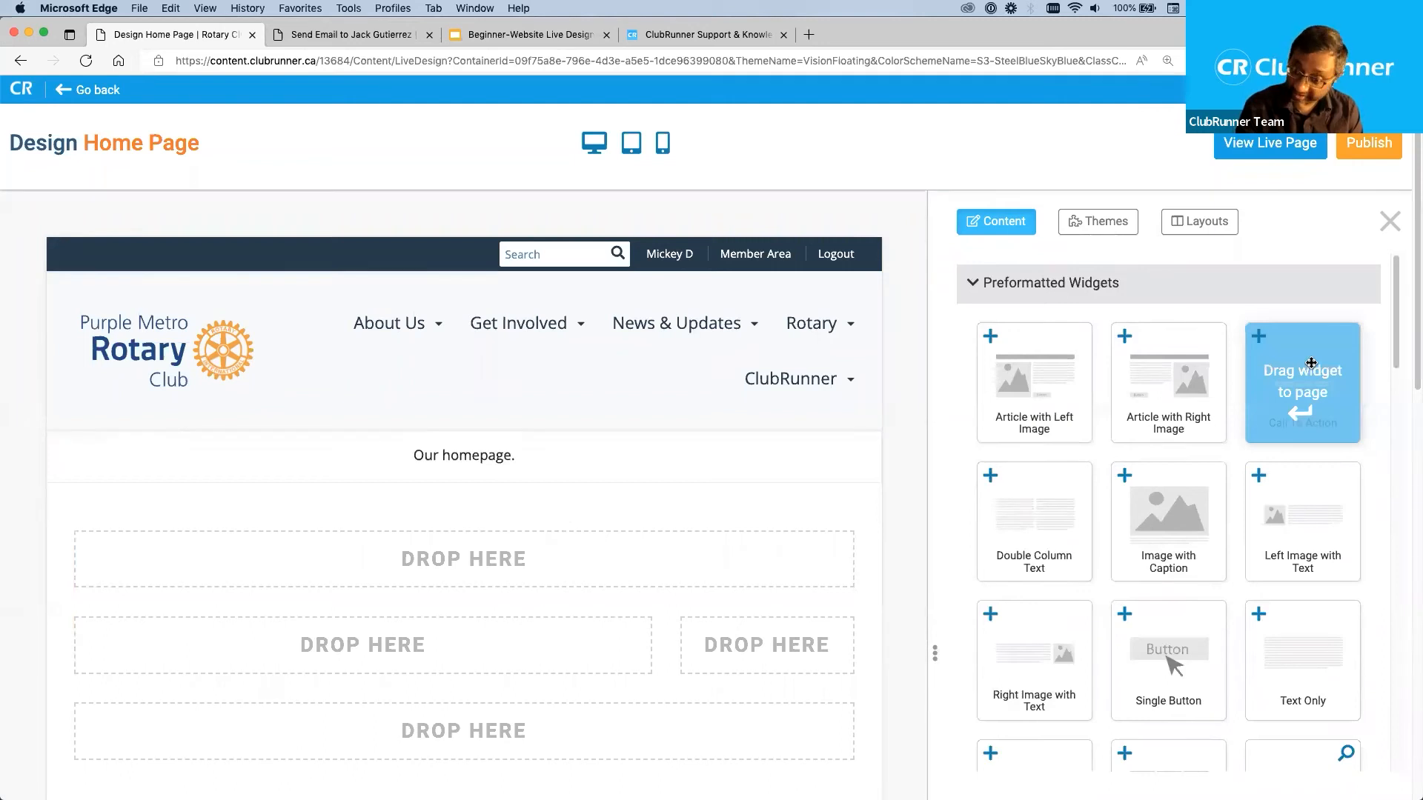
pyautogui.moveTo(1311, 365); pyautogui.dragTo(899, 545)
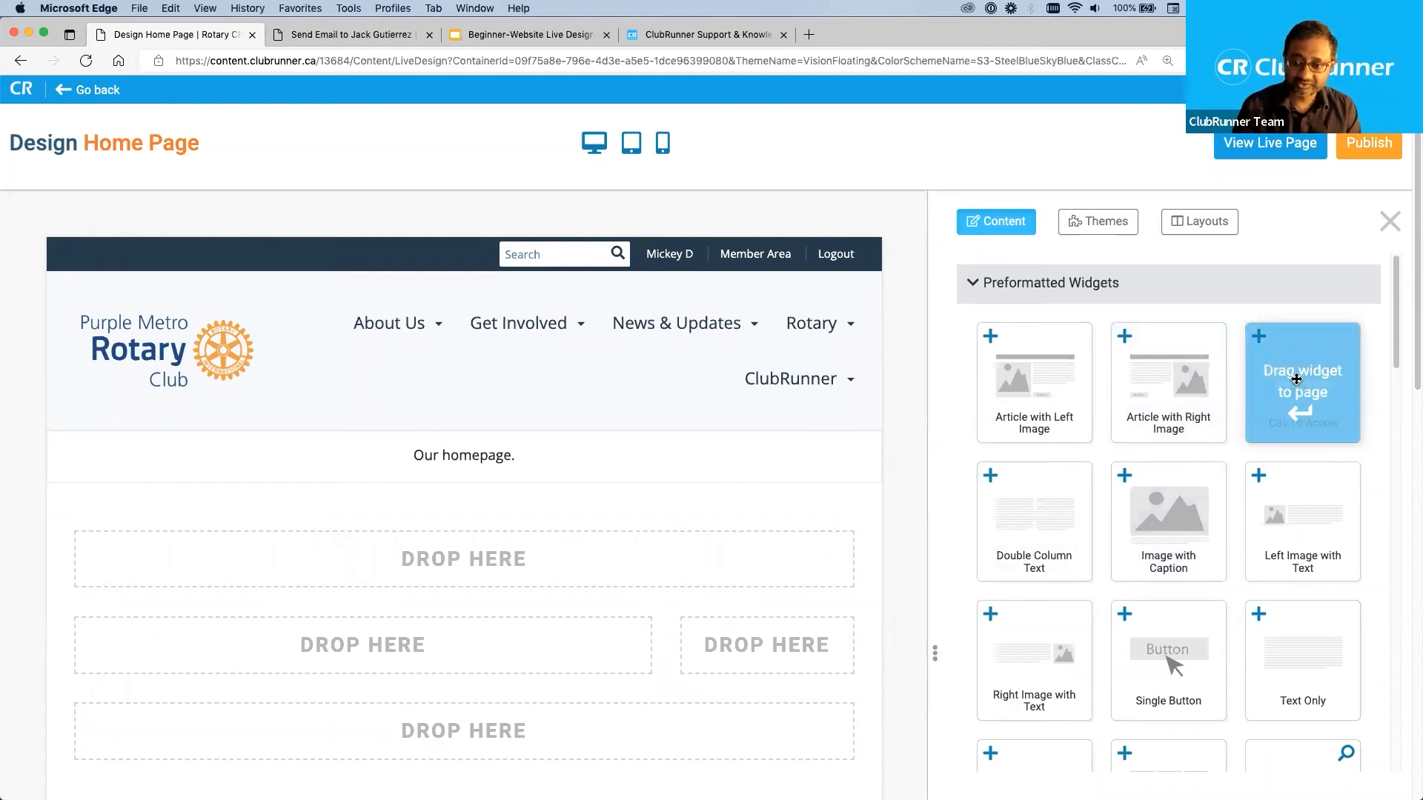
pyautogui.moveTo(1297, 380); pyautogui.dragTo(534, 635)
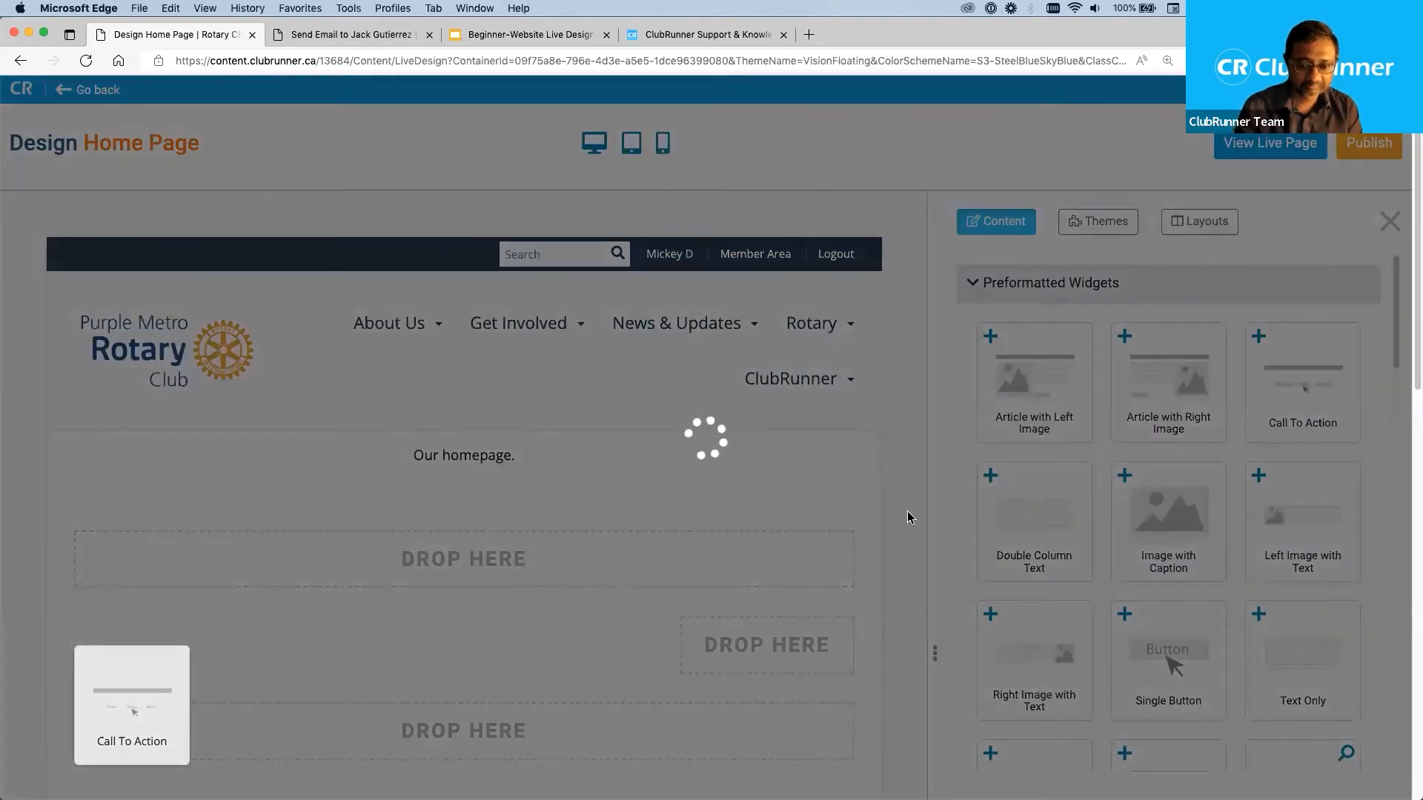
pyautogui.scroll(-2, 864, 575)
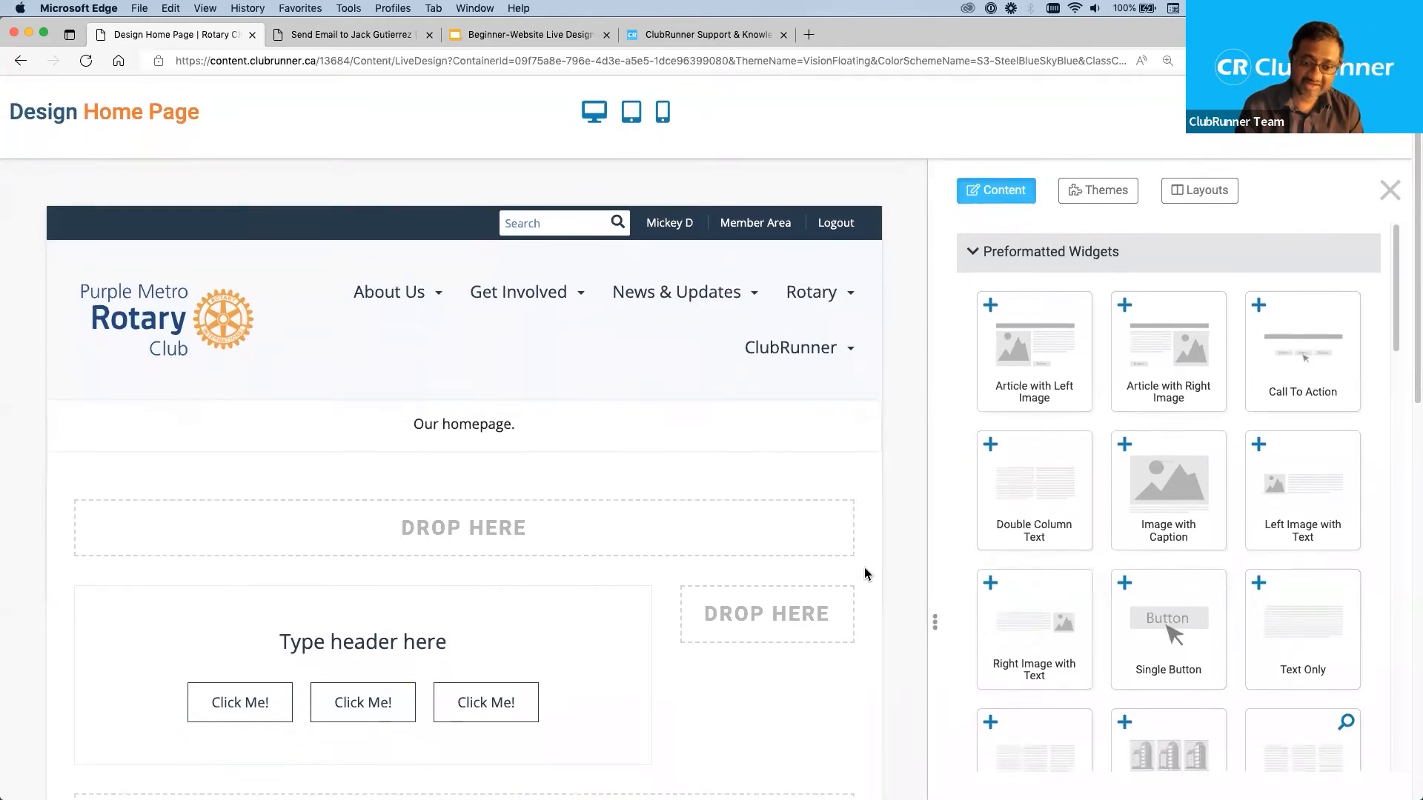
pyautogui.scroll(-2, 864, 567)
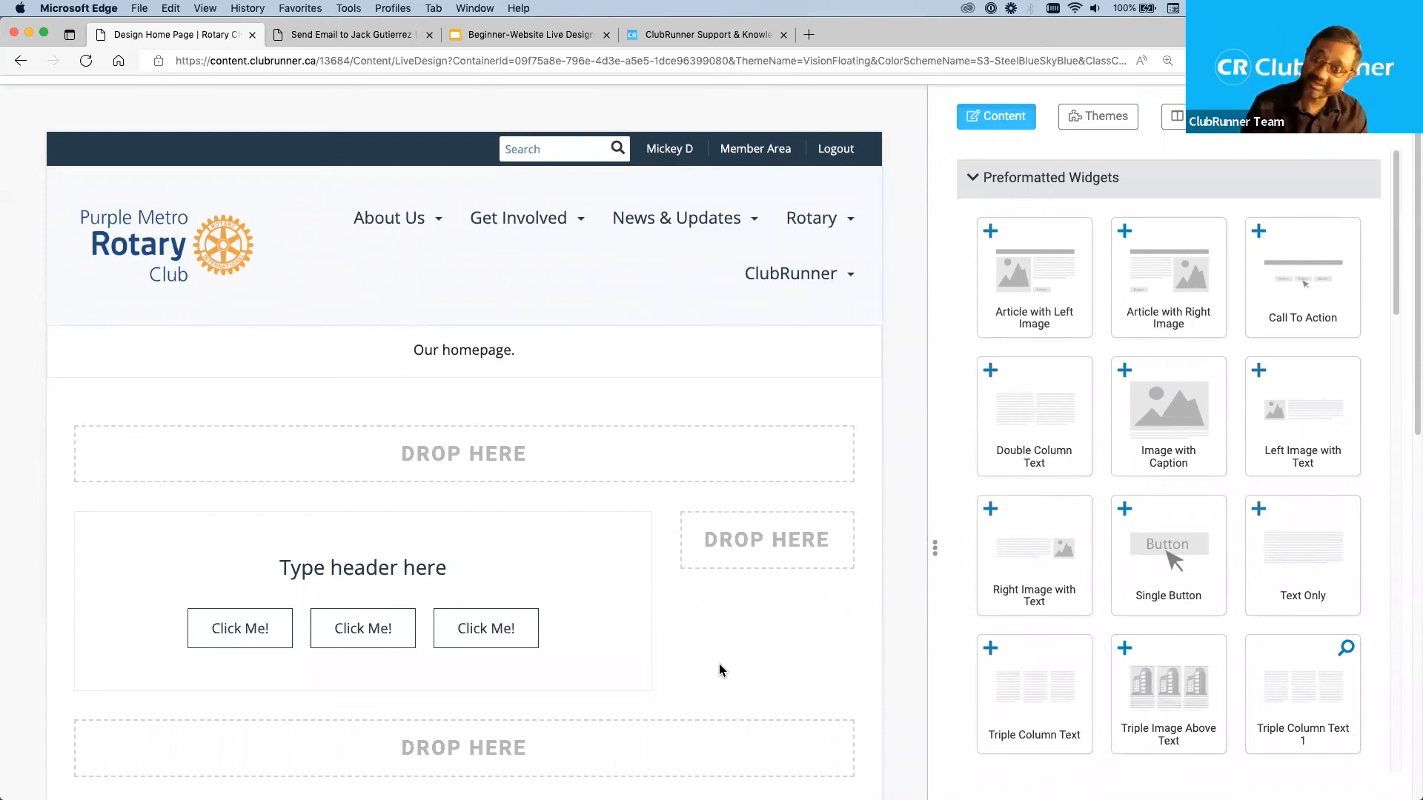
# Replace the Call To Action widget's placeholder header with "Three options".
pyautogui.click(510, 572)
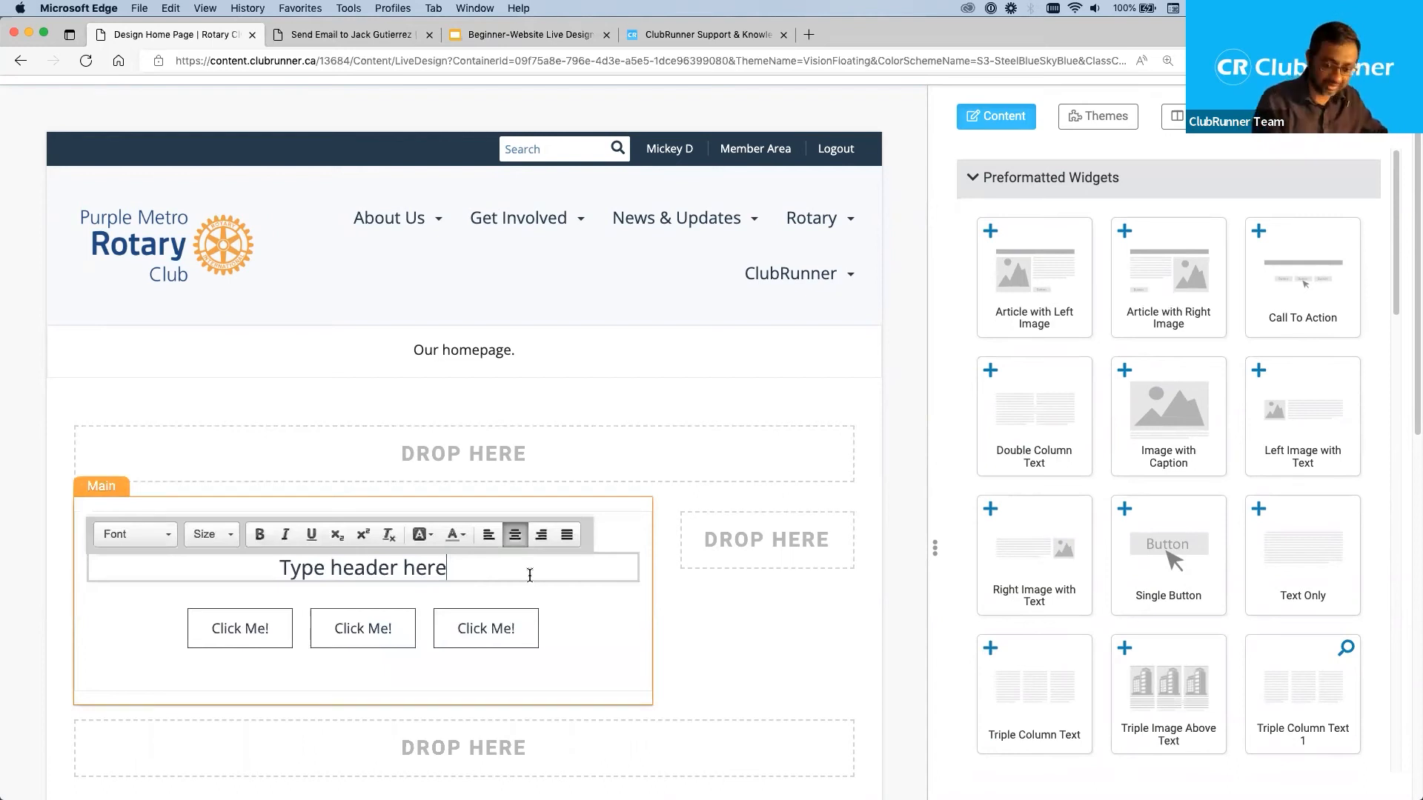
pyautogui.tripleClick(454, 569)
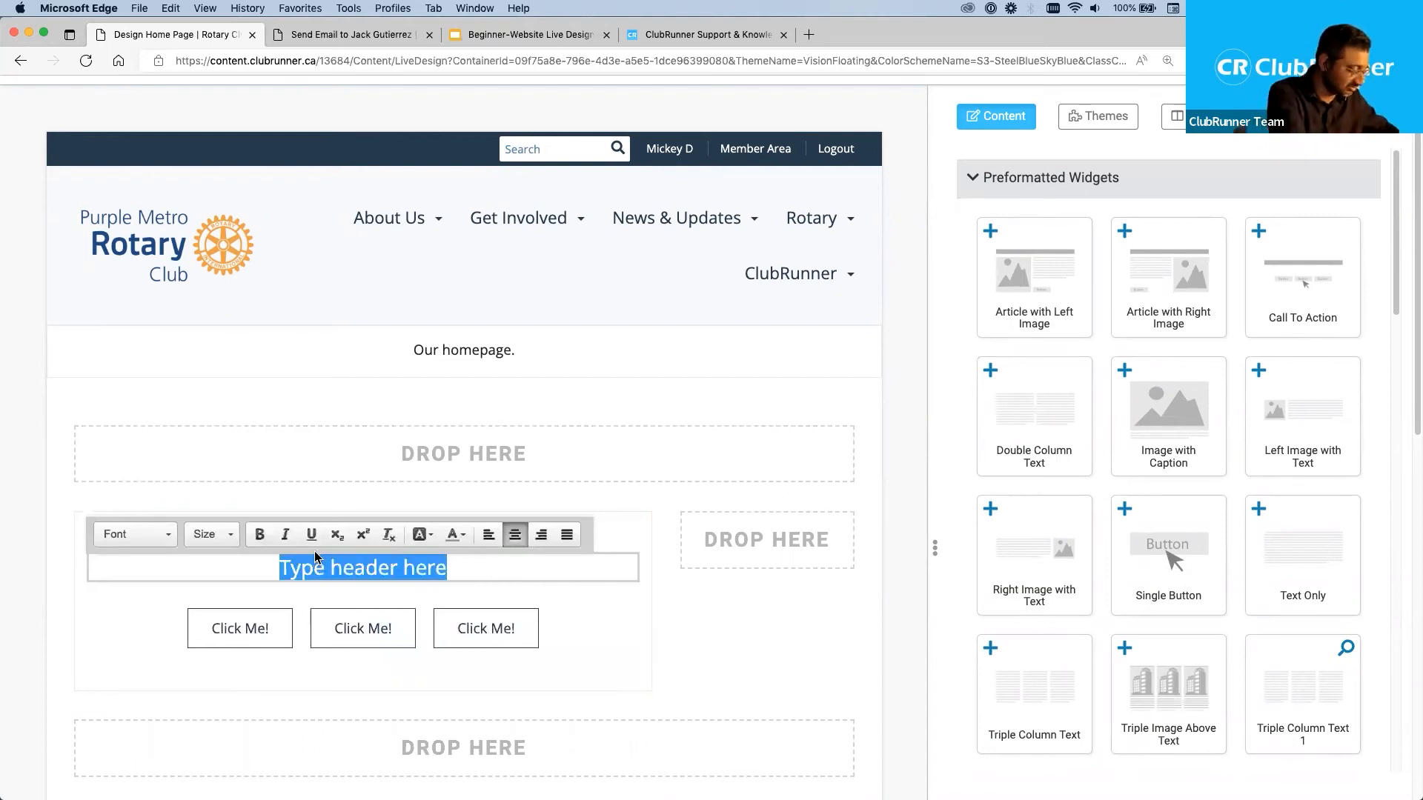
pyautogui.write('Three options')
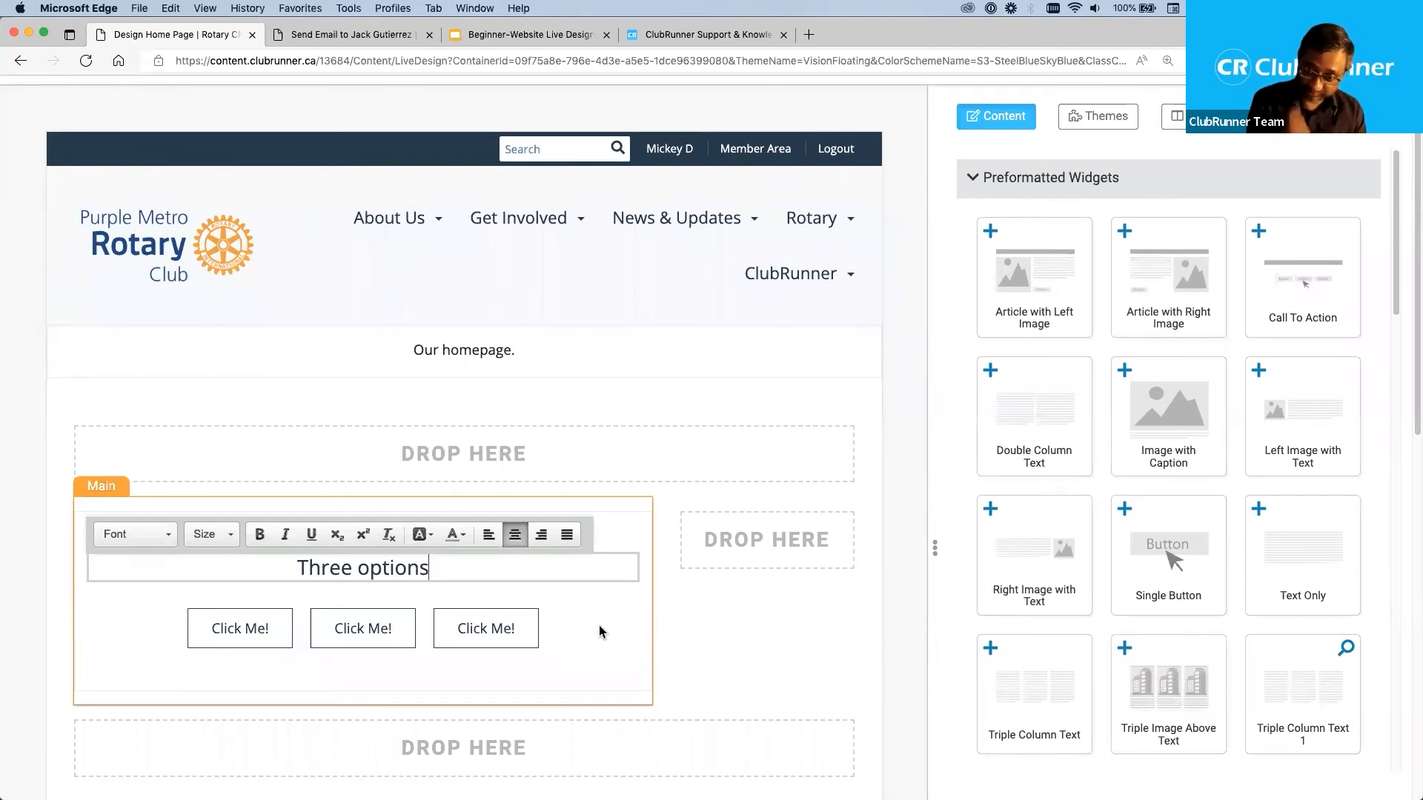
pyautogui.click(748, 643)
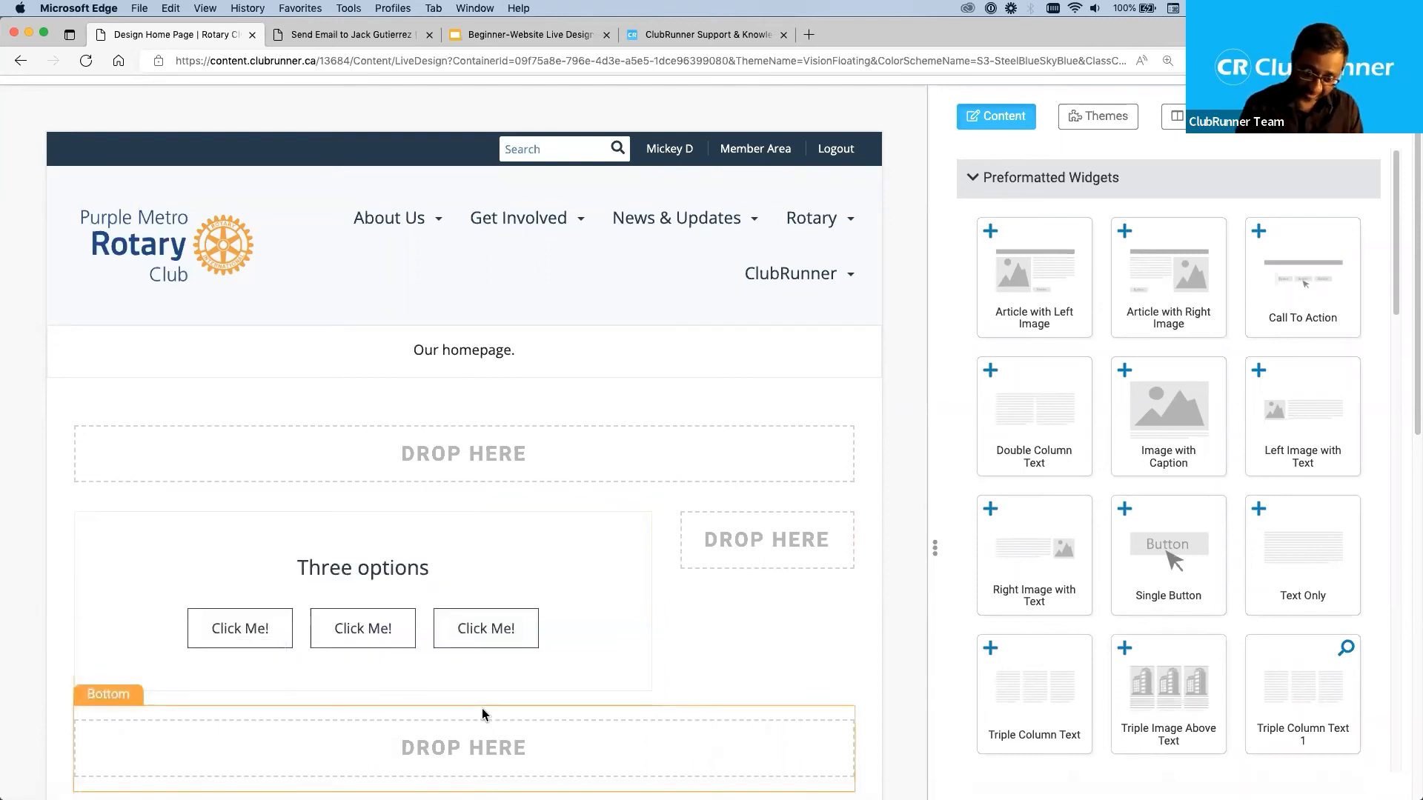
# Open the details of the first button in the Call To Action widget and set its label to "1st button".
pyautogui.click(240, 626)
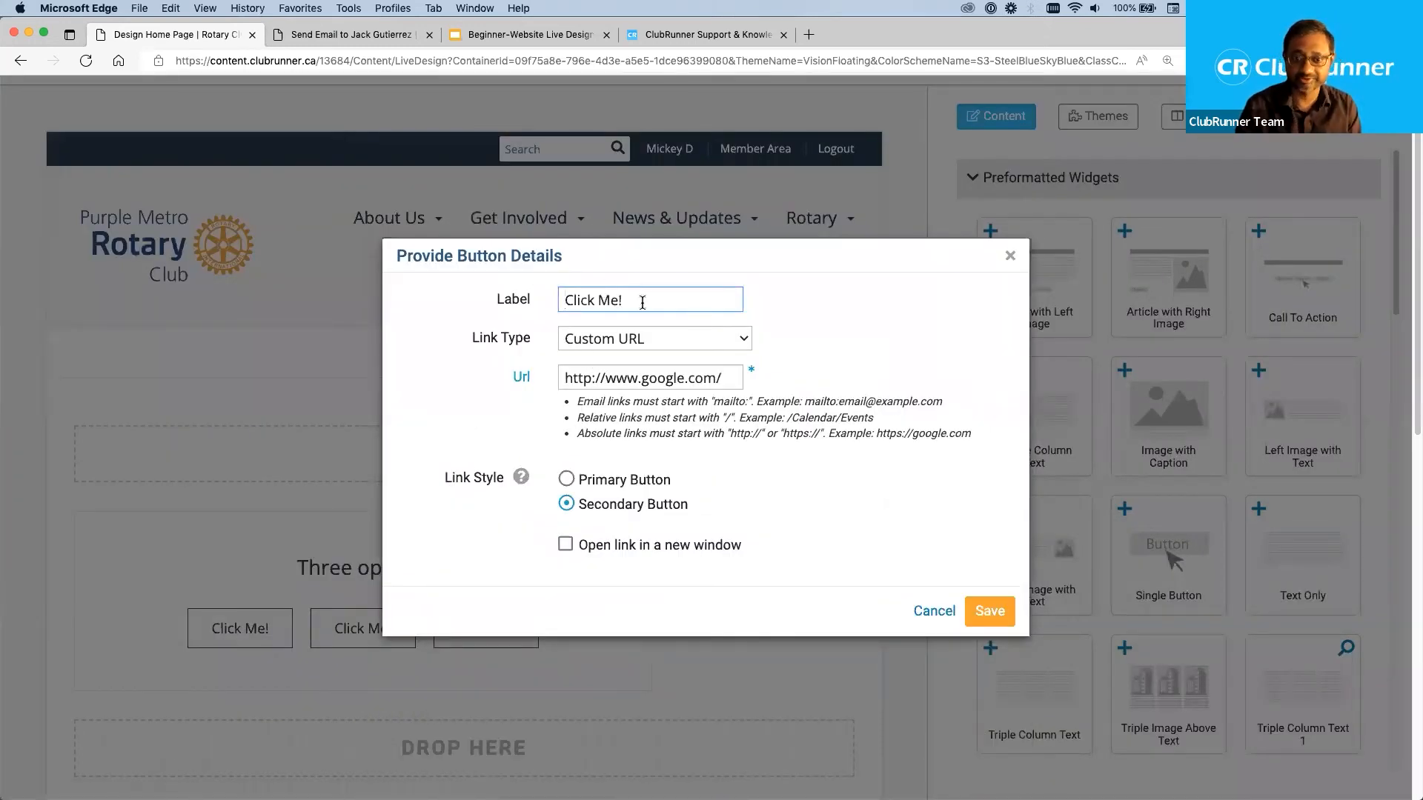
pyautogui.moveTo(643, 302); pyautogui.dragTo(338, 290)
pyautogui.write('1st button')
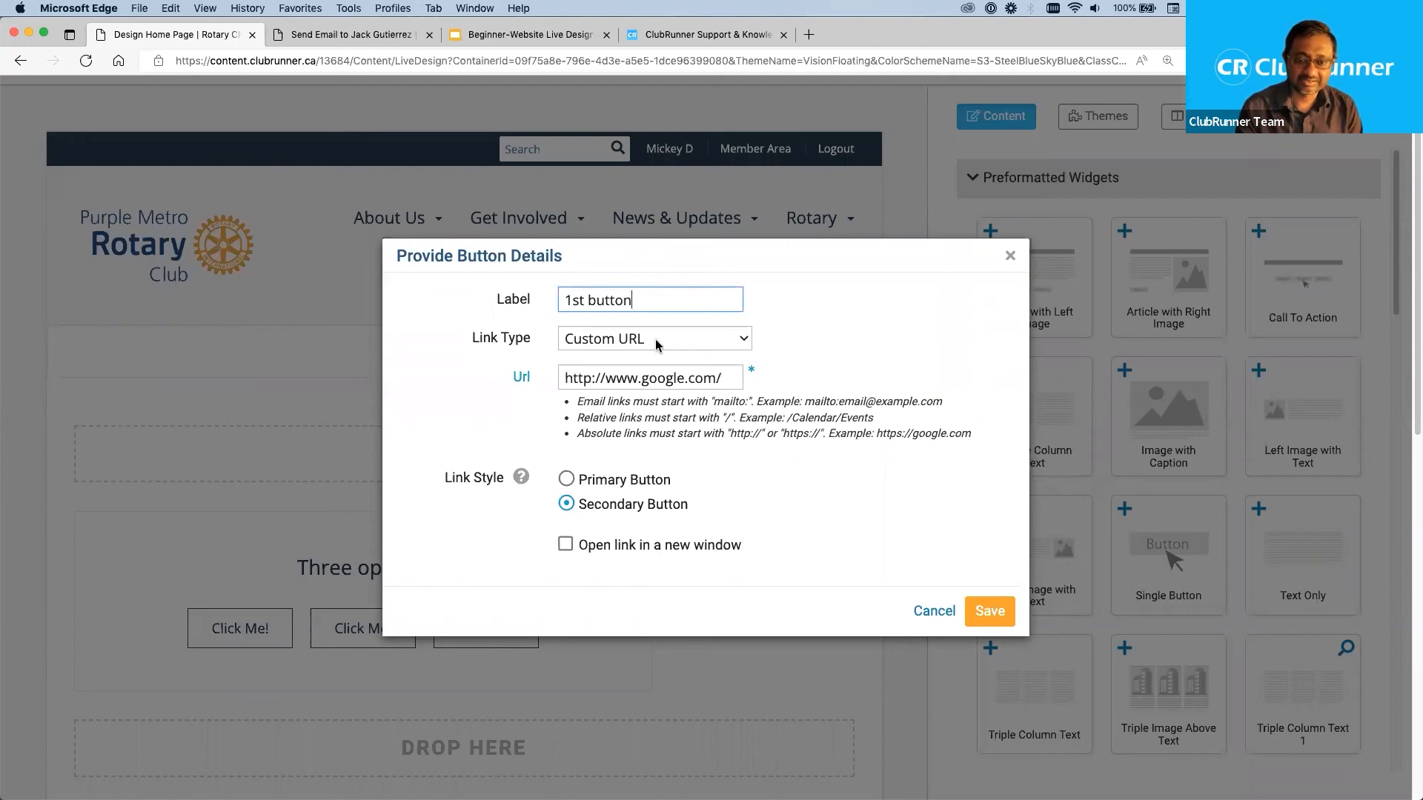
# Link the first button to the event "Fish Fry & Club BBQ - May 27th & 28th" with the Primary Button style and save it.
pyautogui.click(678, 344)
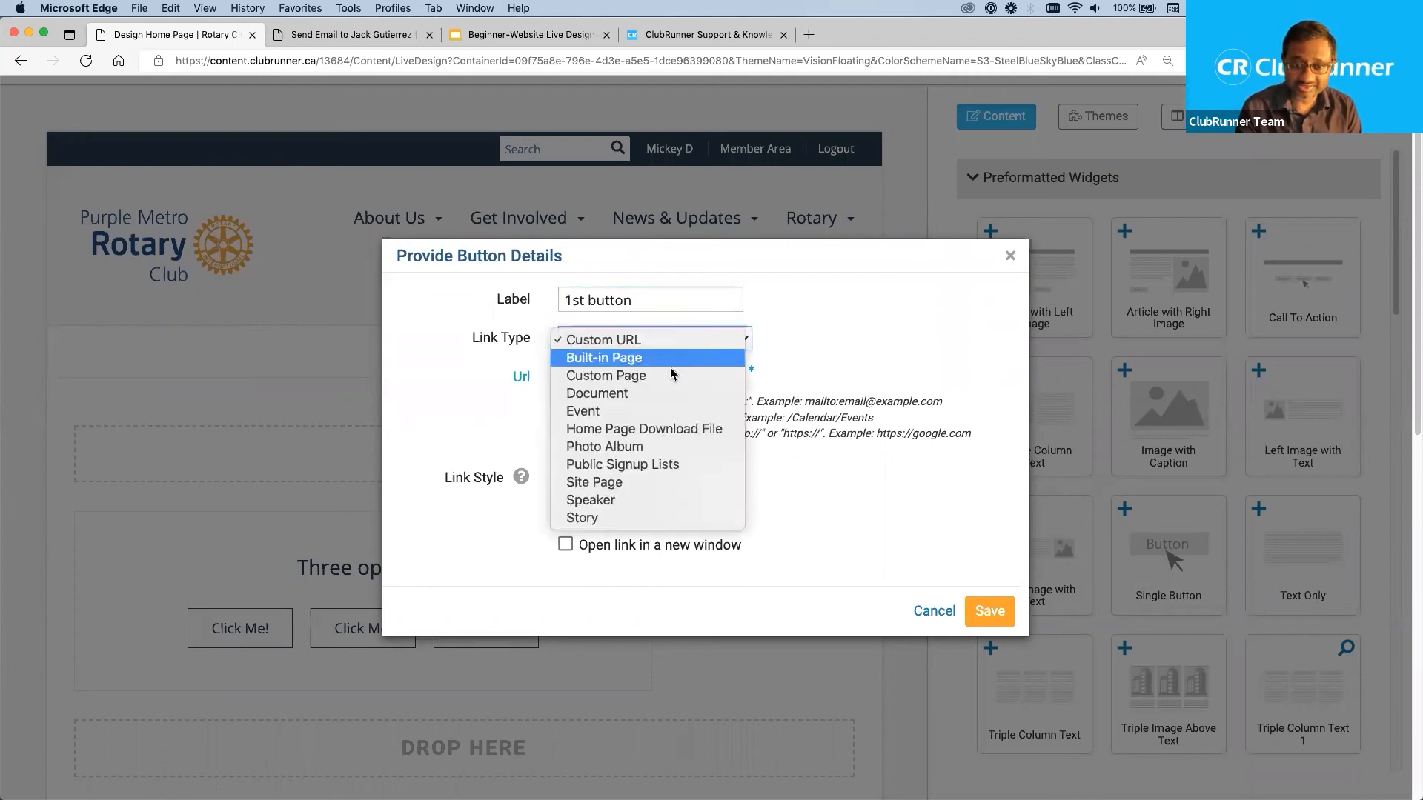
pyautogui.click(703, 412)
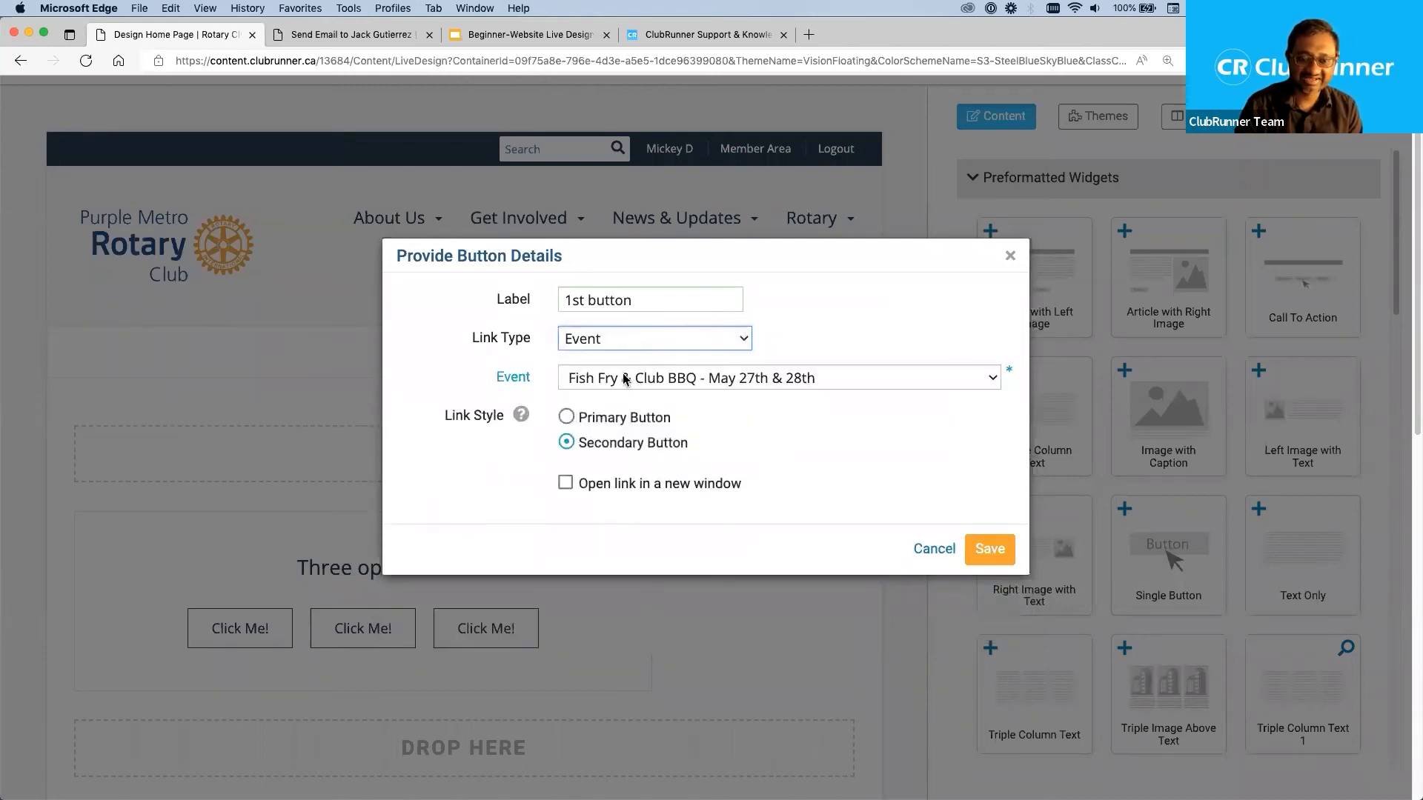
pyautogui.click(624, 380)
pyautogui.click(727, 381)
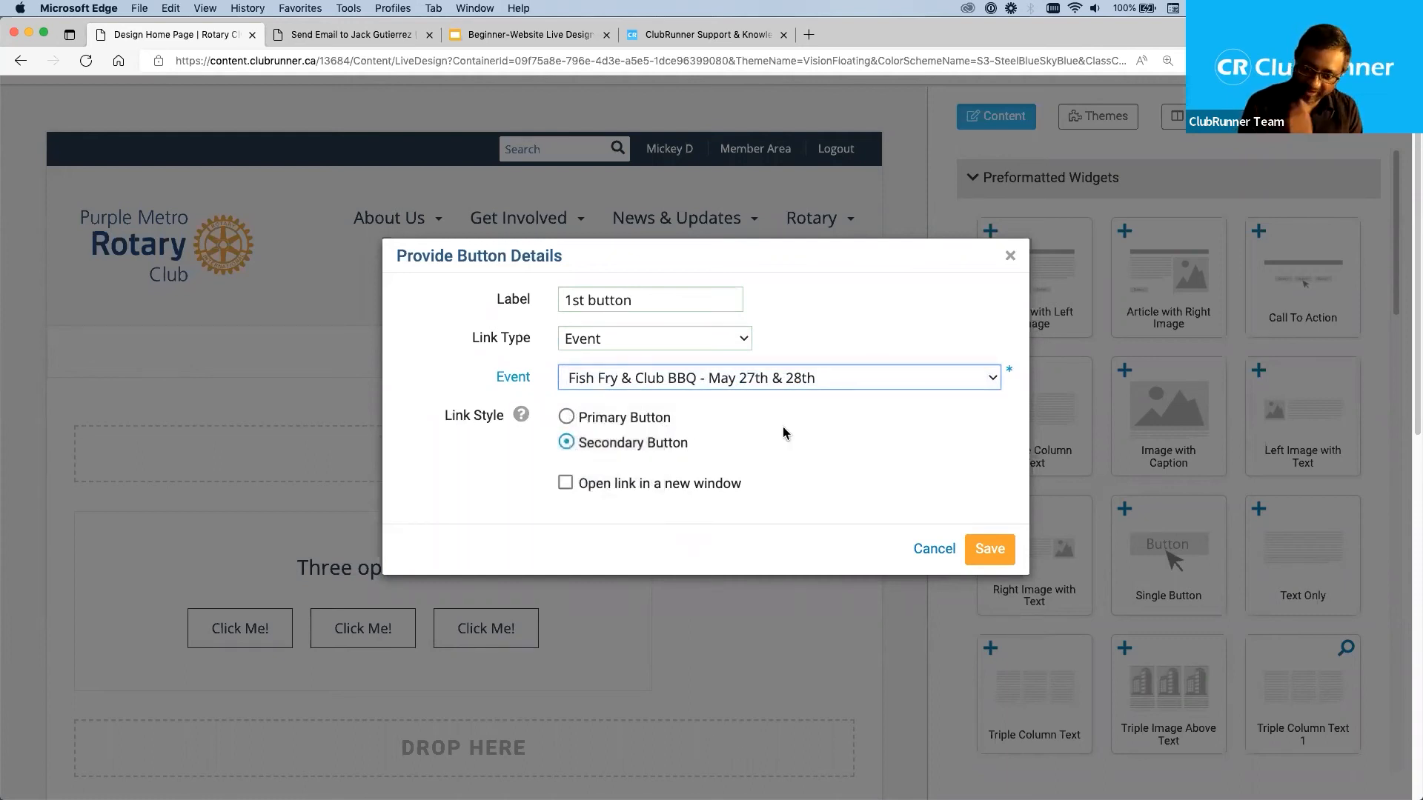
pyautogui.click(582, 418)
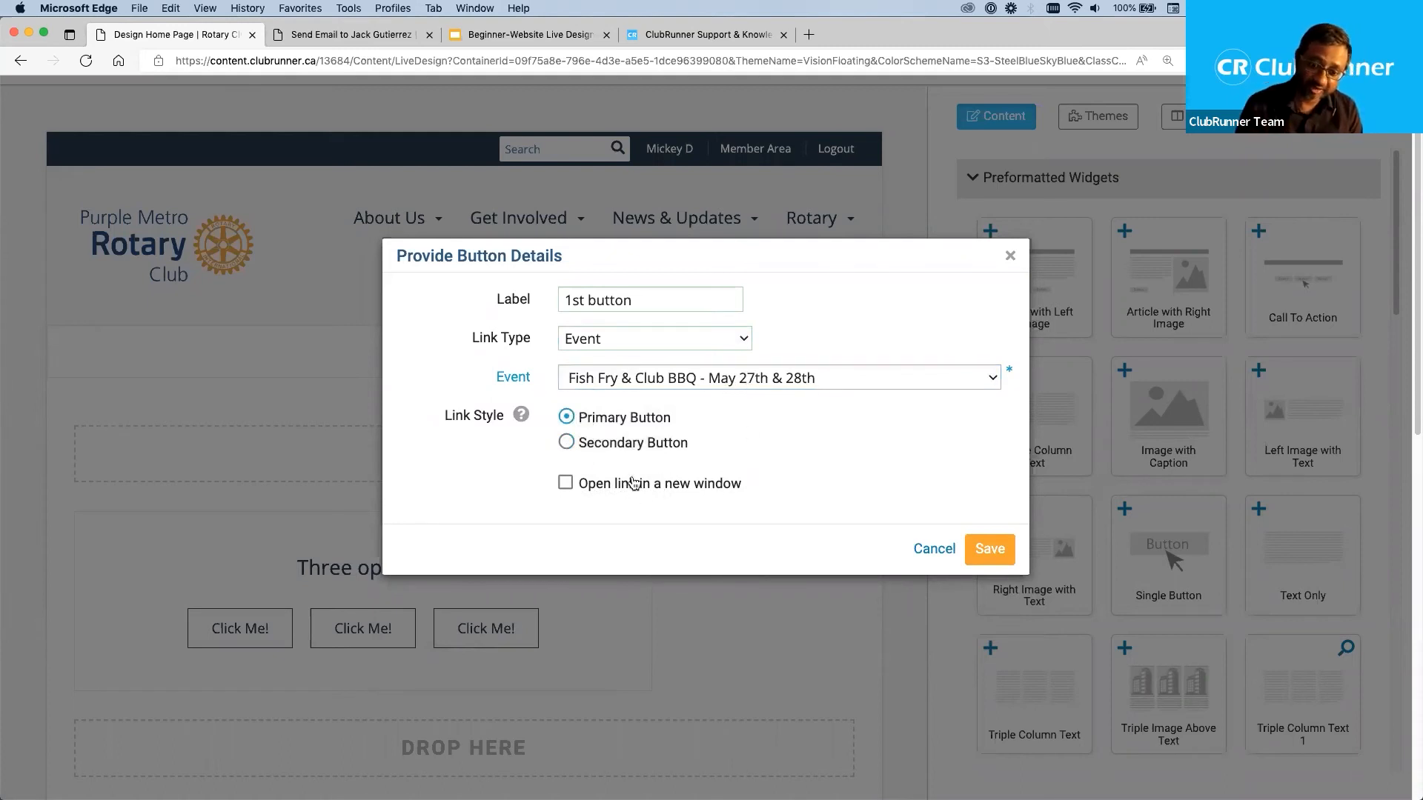
pyautogui.click(988, 548)
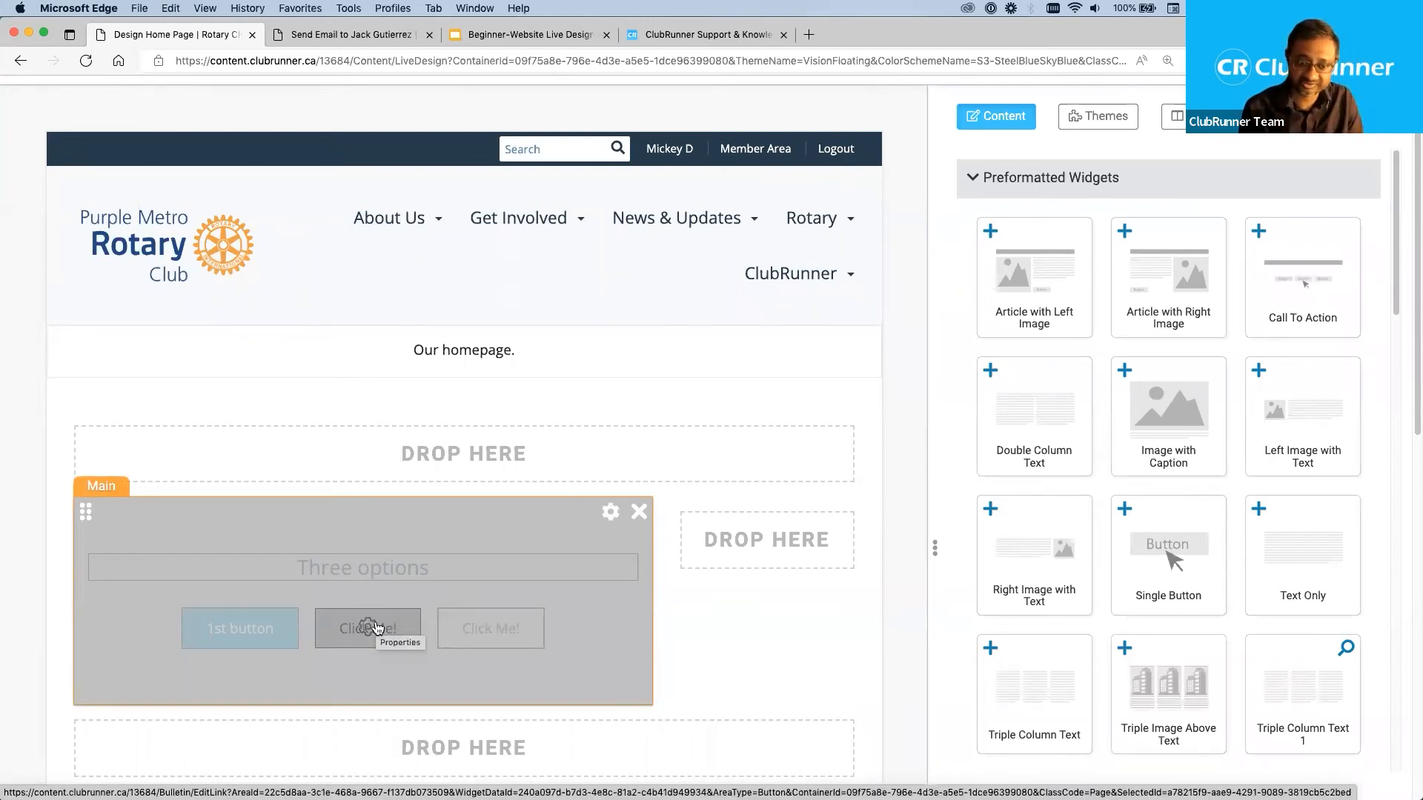
# Label the second button of the Call To Action widget "2nd button" and save its details.
pyautogui.click(377, 628)
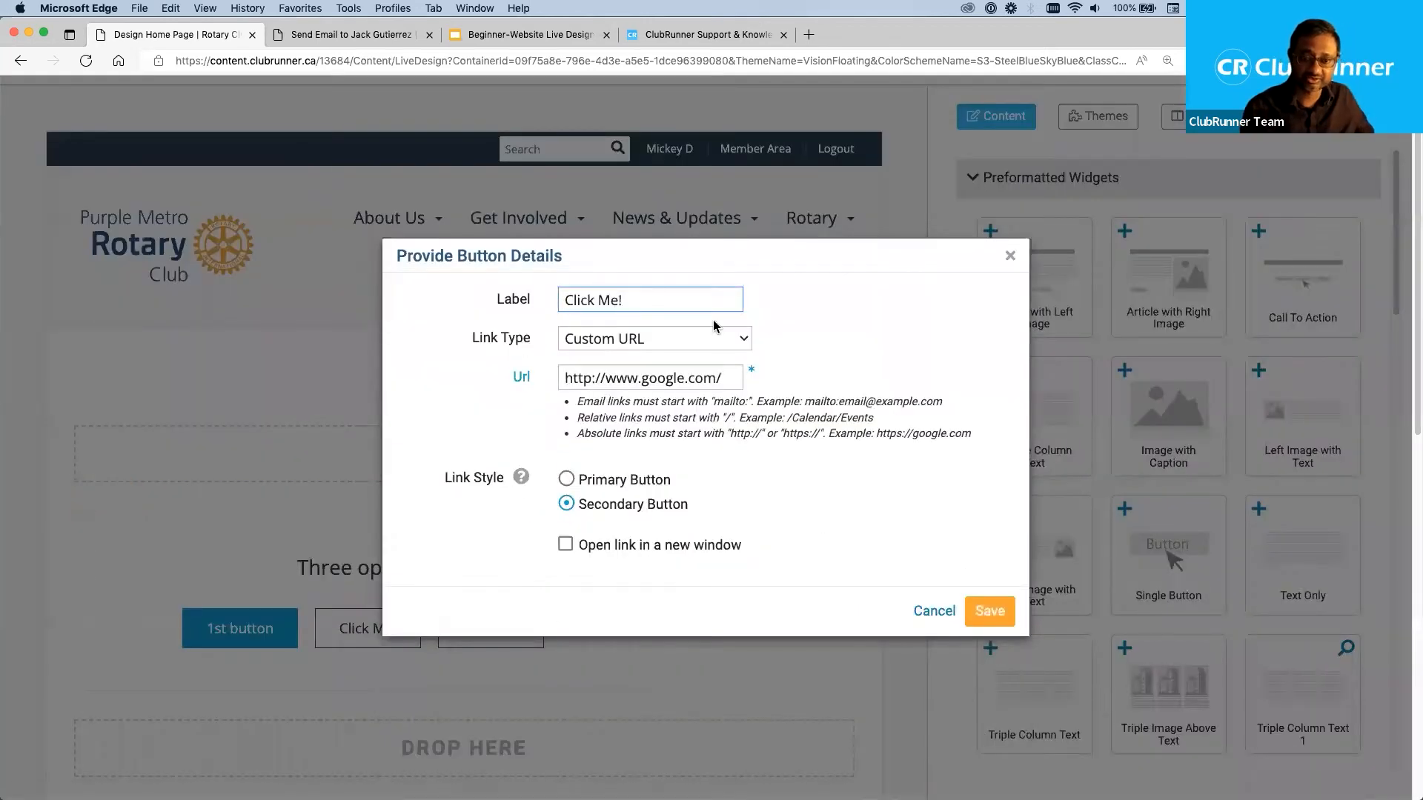
pyautogui.press('super+a')
pyautogui.write('2nd button')
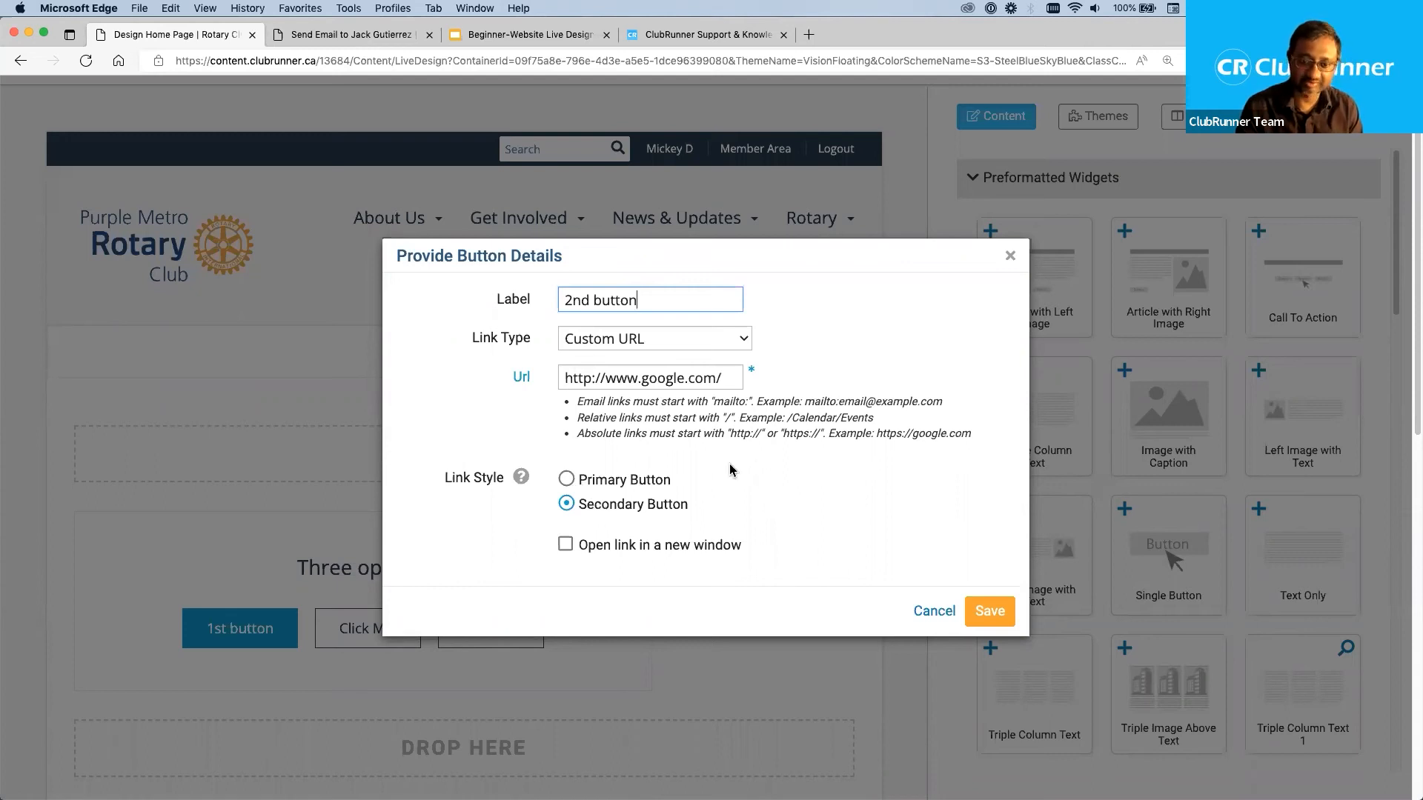
pyautogui.click(996, 615)
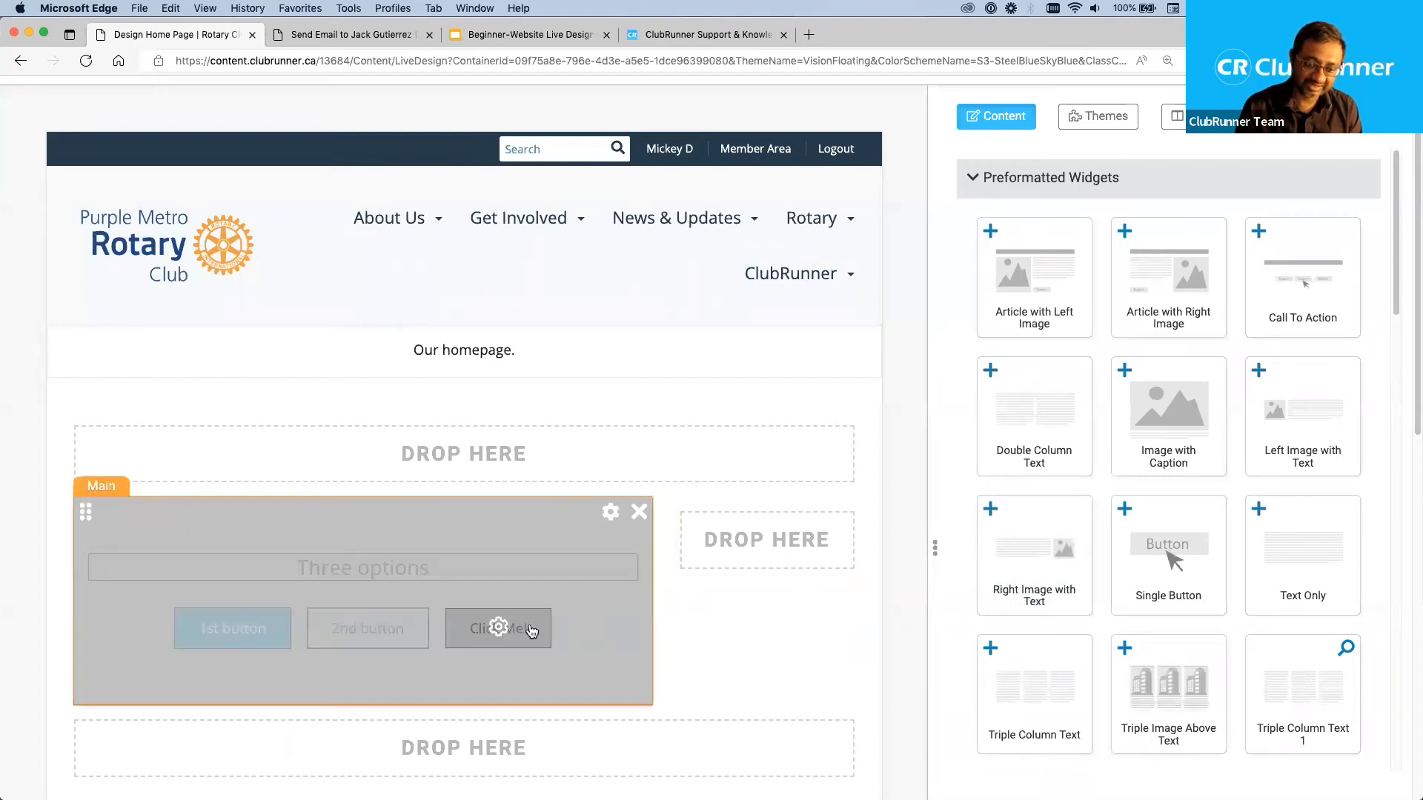
# Label the third button "3rd Button", link it to the custom page "Become a member", style it as Primary Button and save.
pyautogui.click(499, 627)
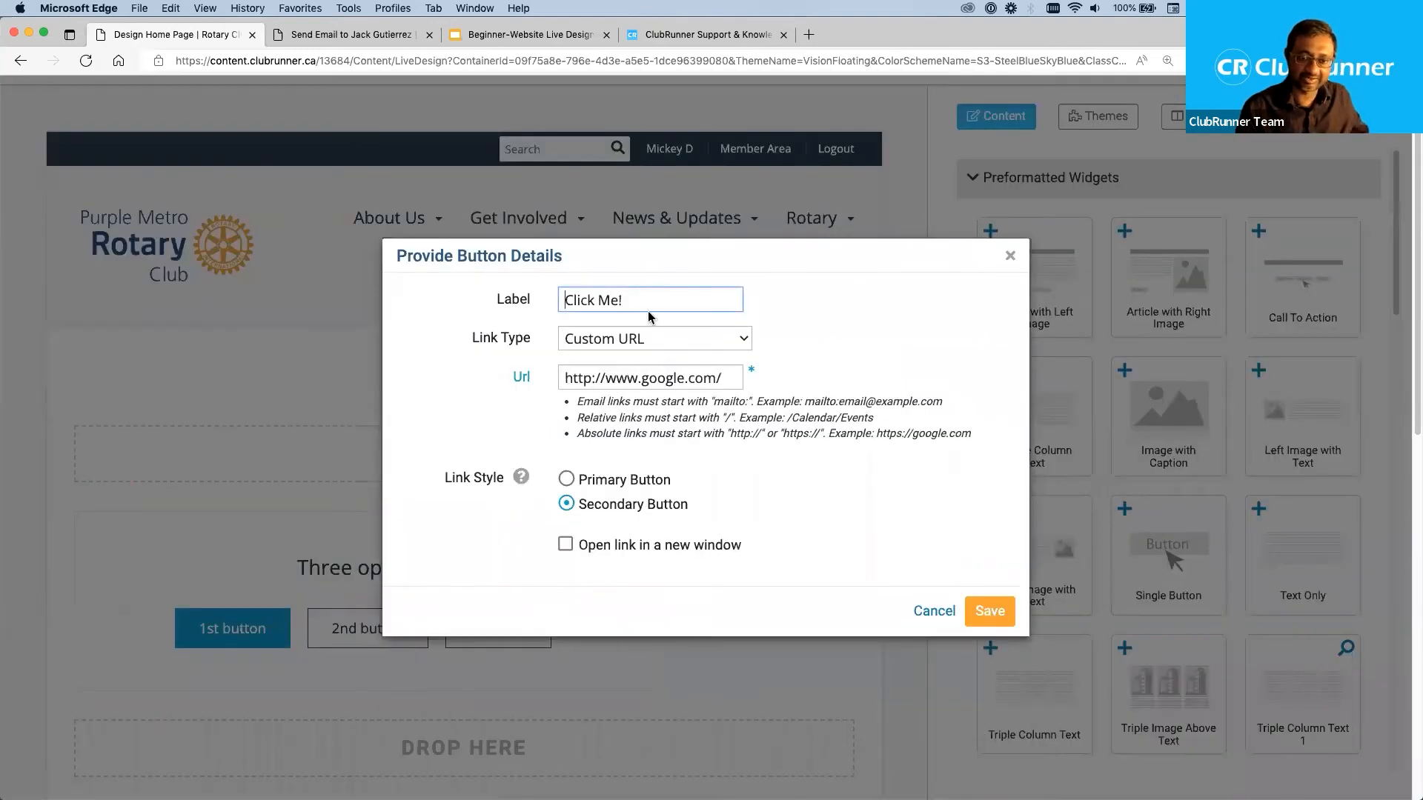
pyautogui.moveTo(636, 299); pyautogui.dragTo(565, 287)
pyautogui.write('3rd ')
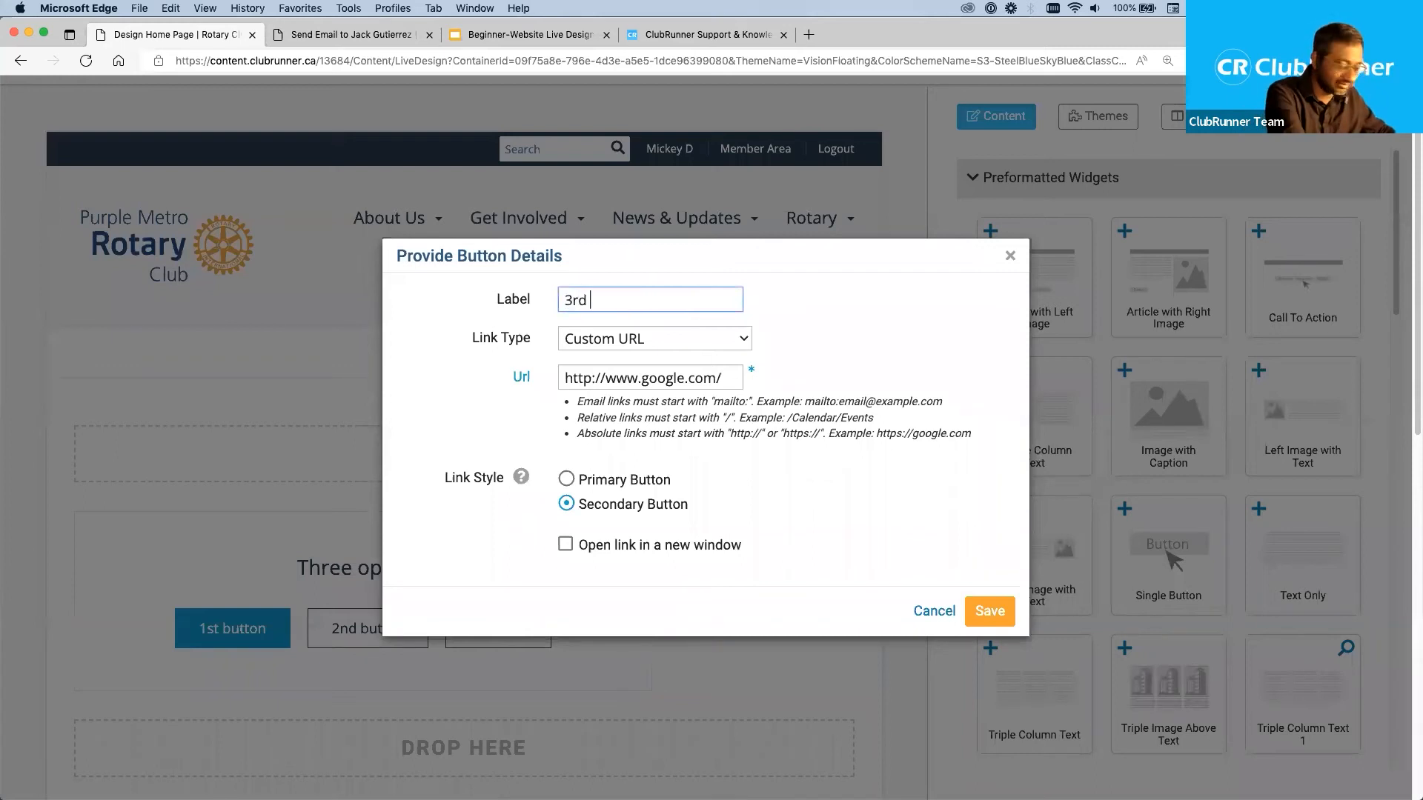
pyautogui.write('Button')
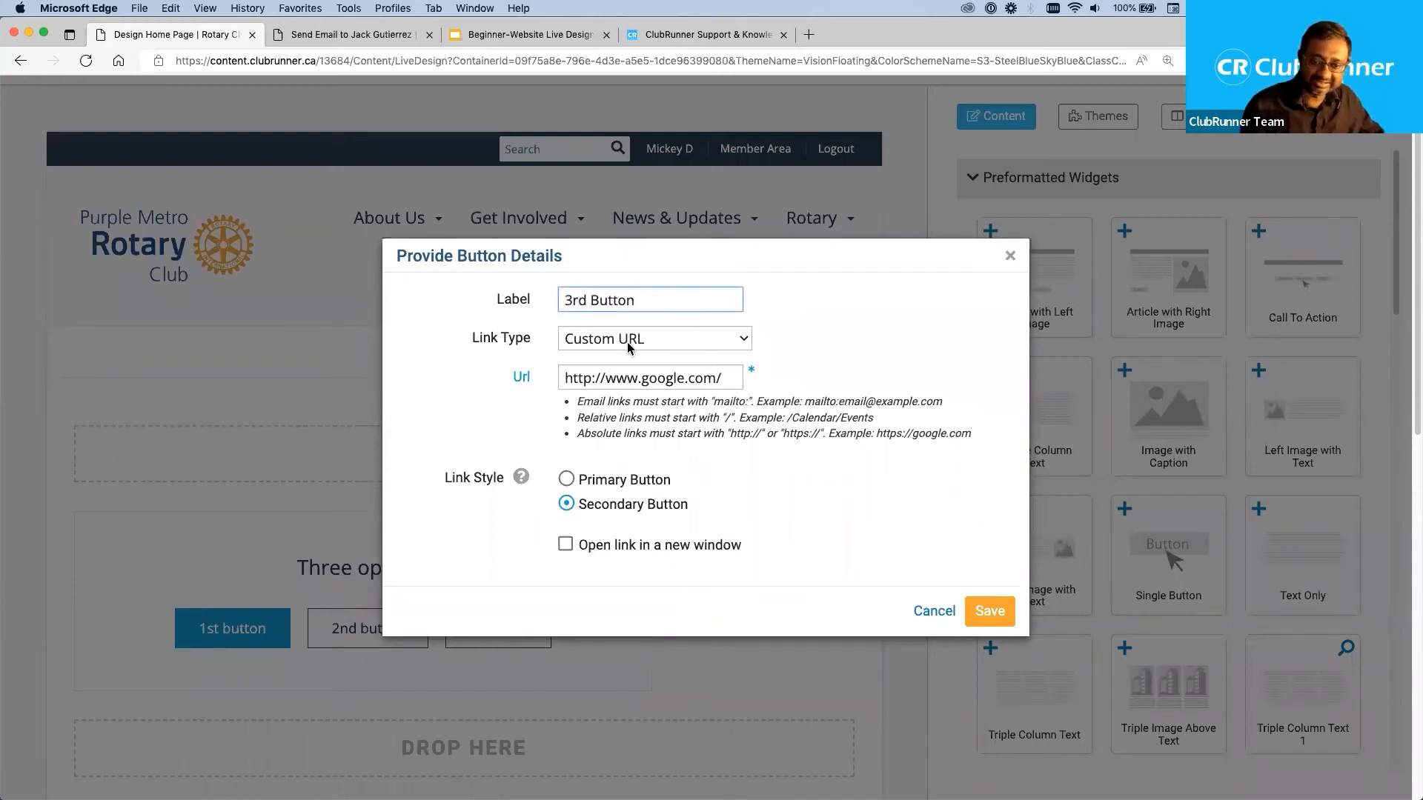
pyautogui.click(628, 343)
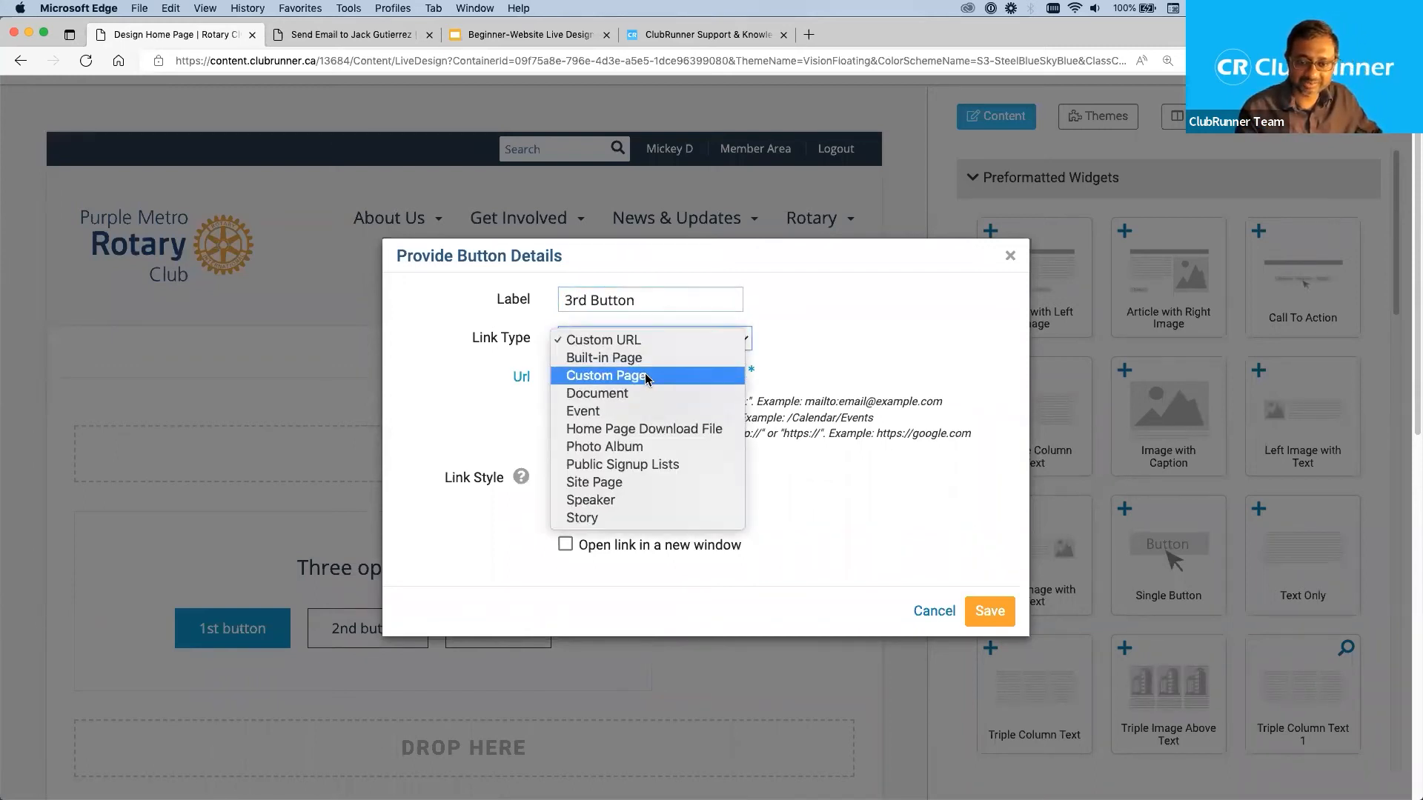
pyautogui.click(647, 376)
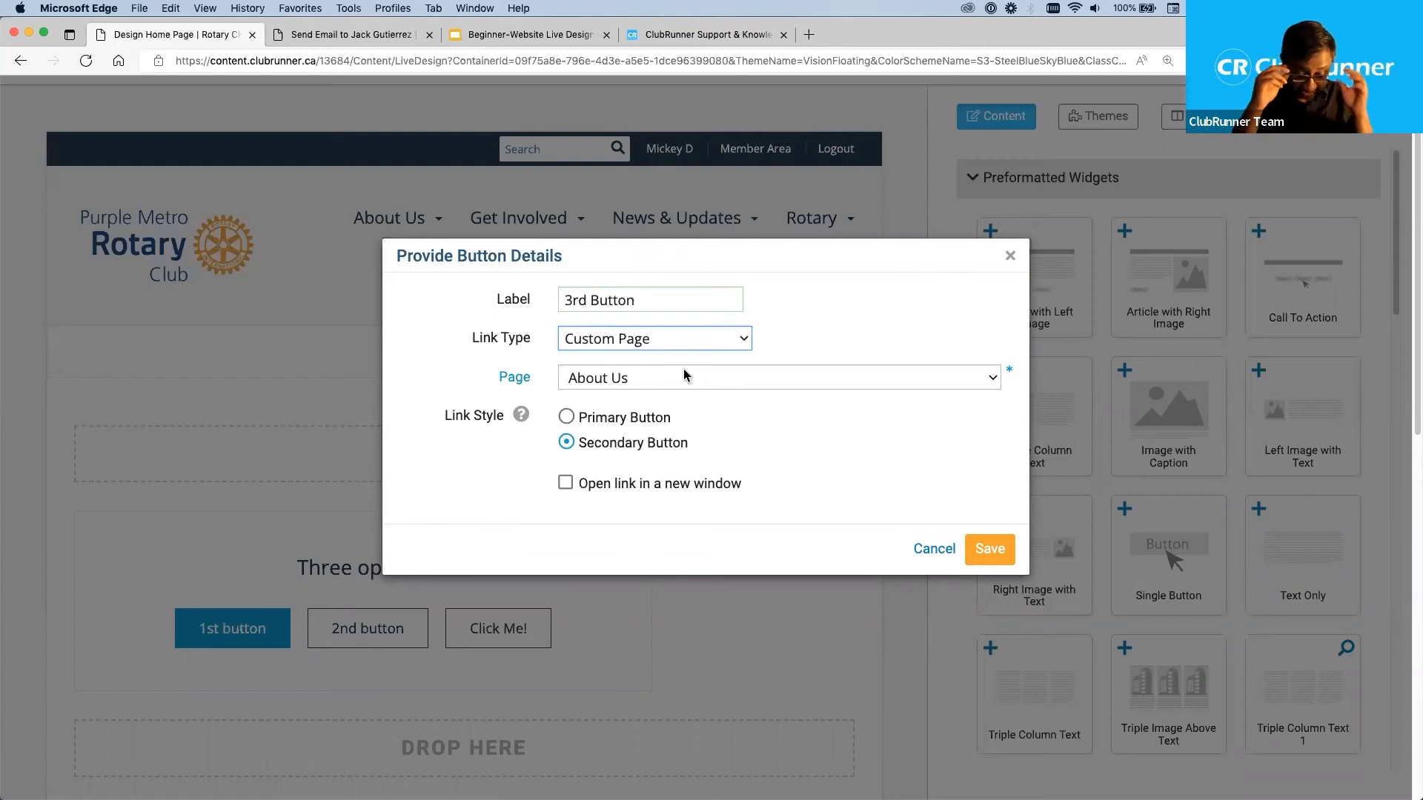
pyautogui.click(637, 386)
pyautogui.click(650, 416)
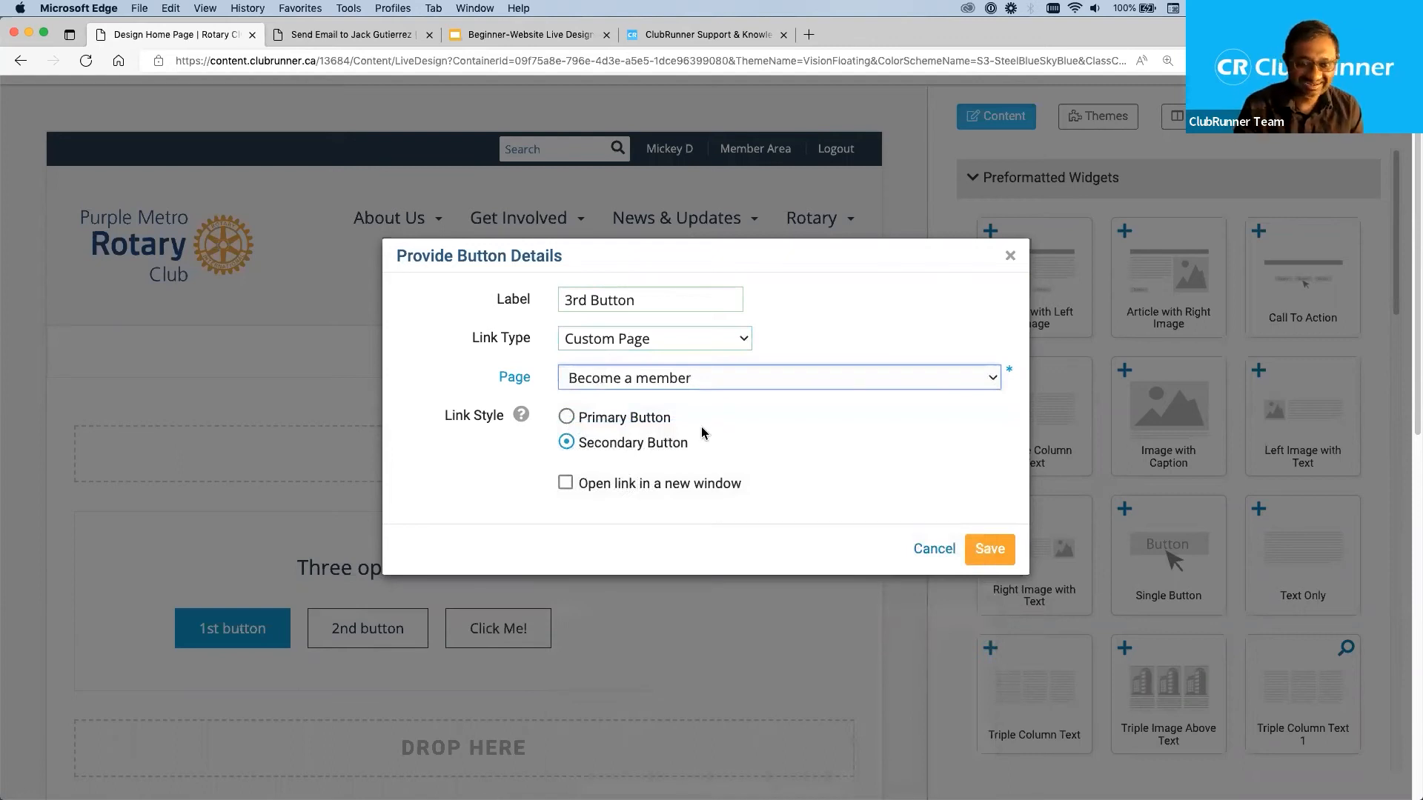
pyautogui.click(566, 417)
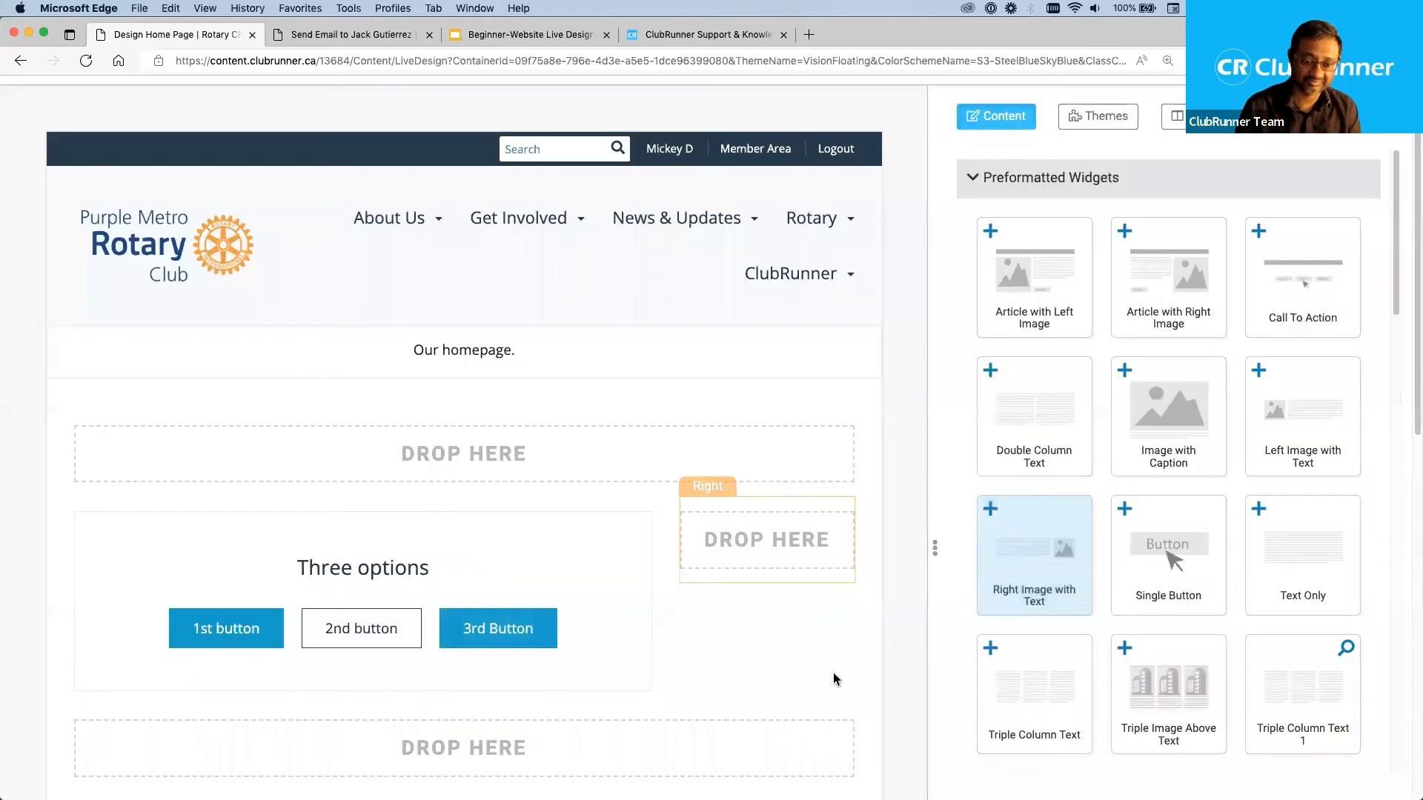
# Add a Single Button widget to the Right drop area and delete it again.
pyautogui.scroll(-2, 826, 669)
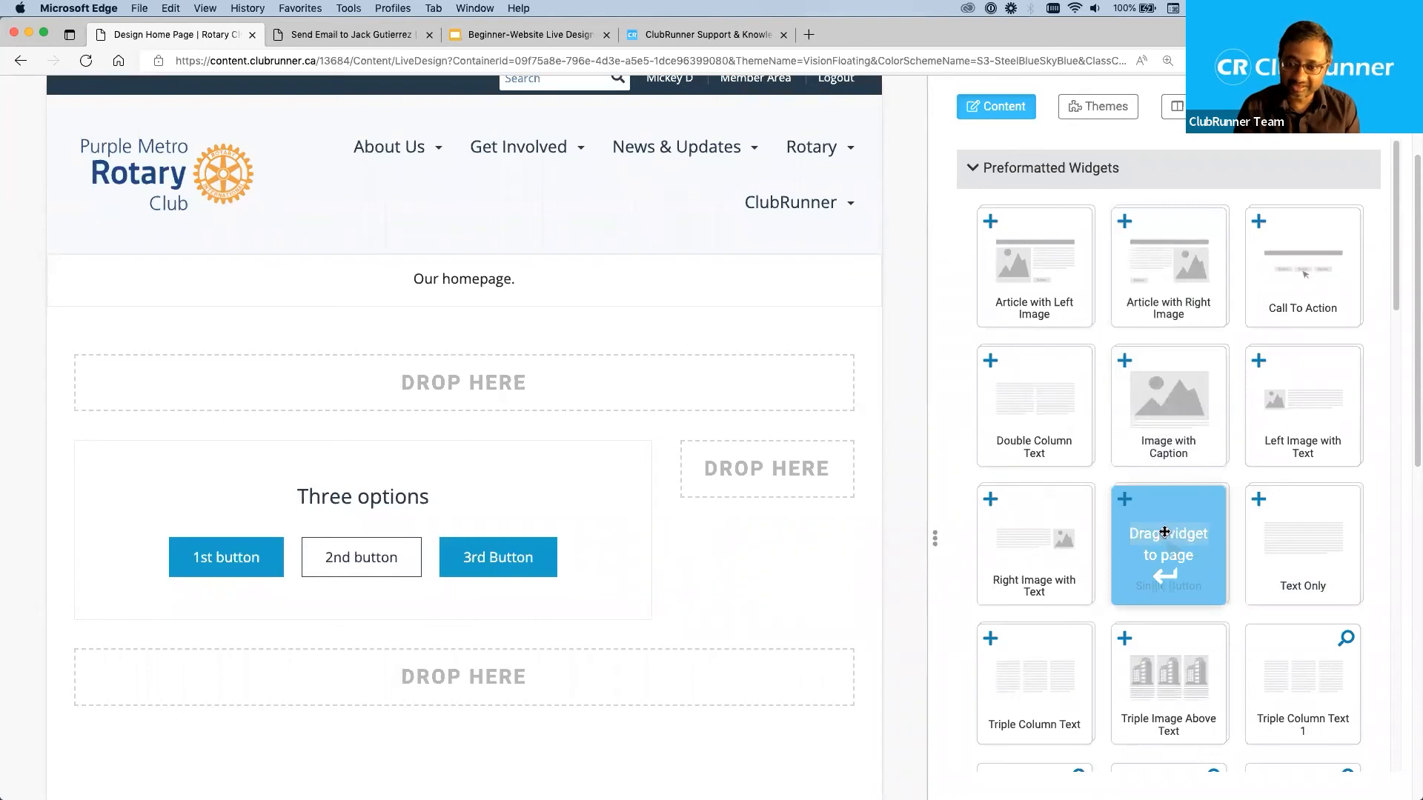
pyautogui.moveTo(1164, 532); pyautogui.dragTo(811, 456)
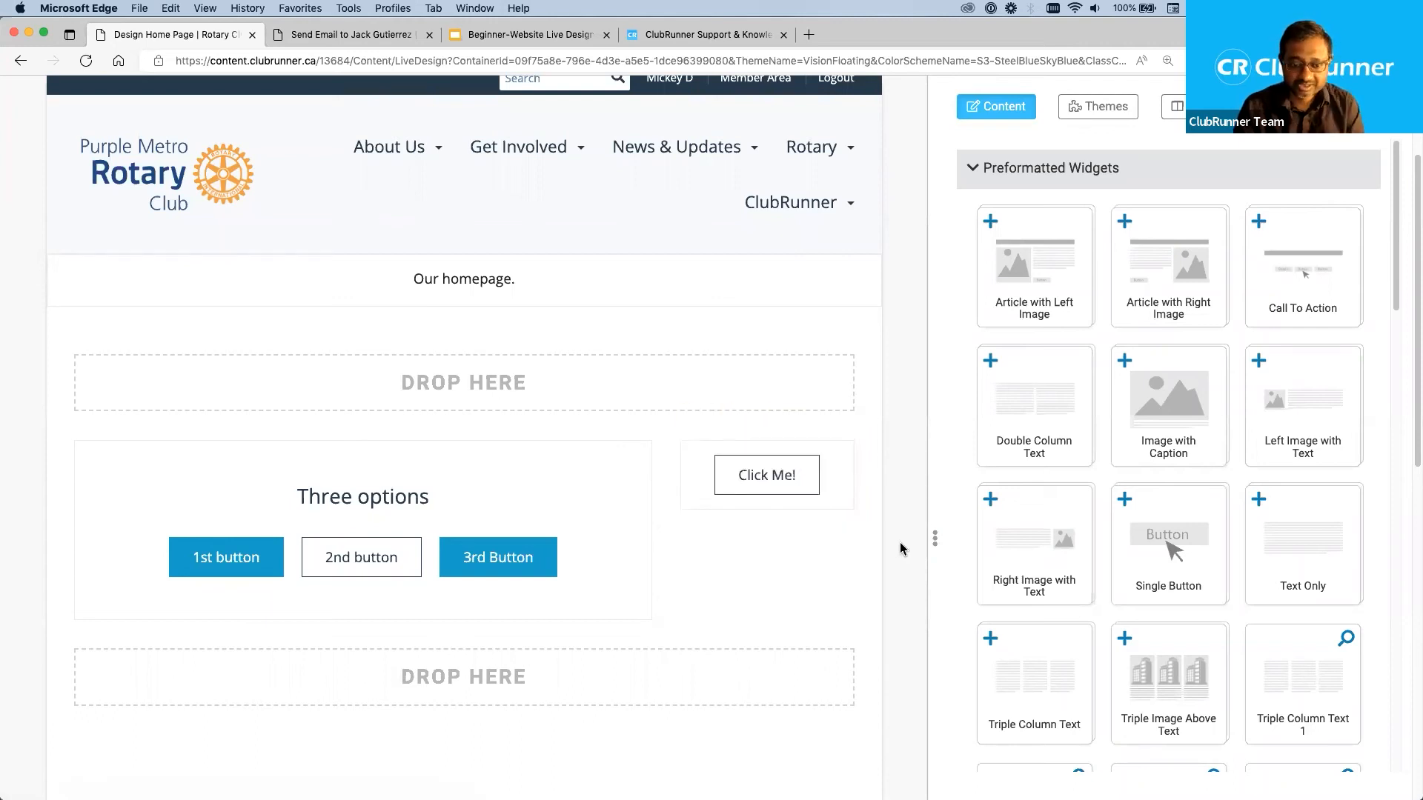
pyautogui.moveTo(834, 496)
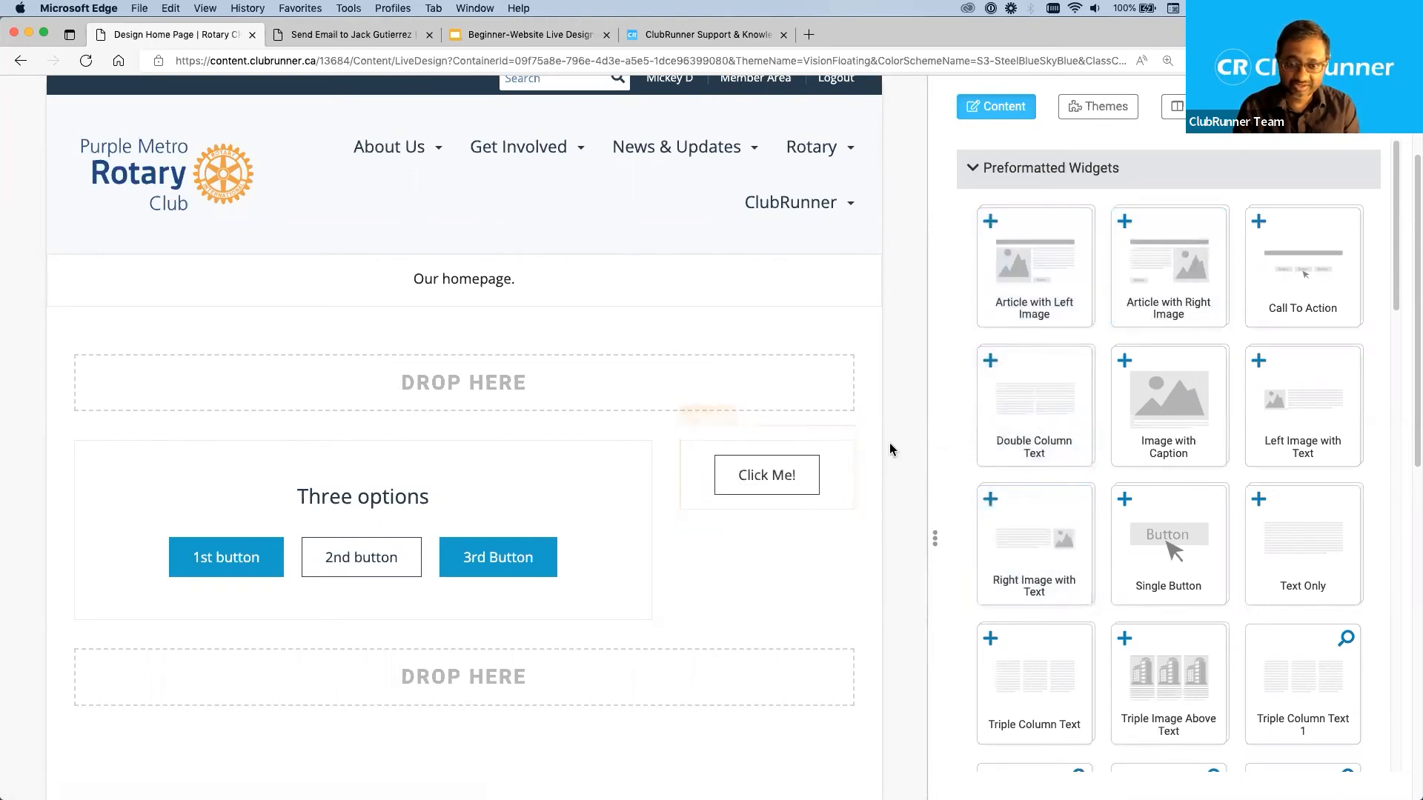
pyautogui.click(842, 443)
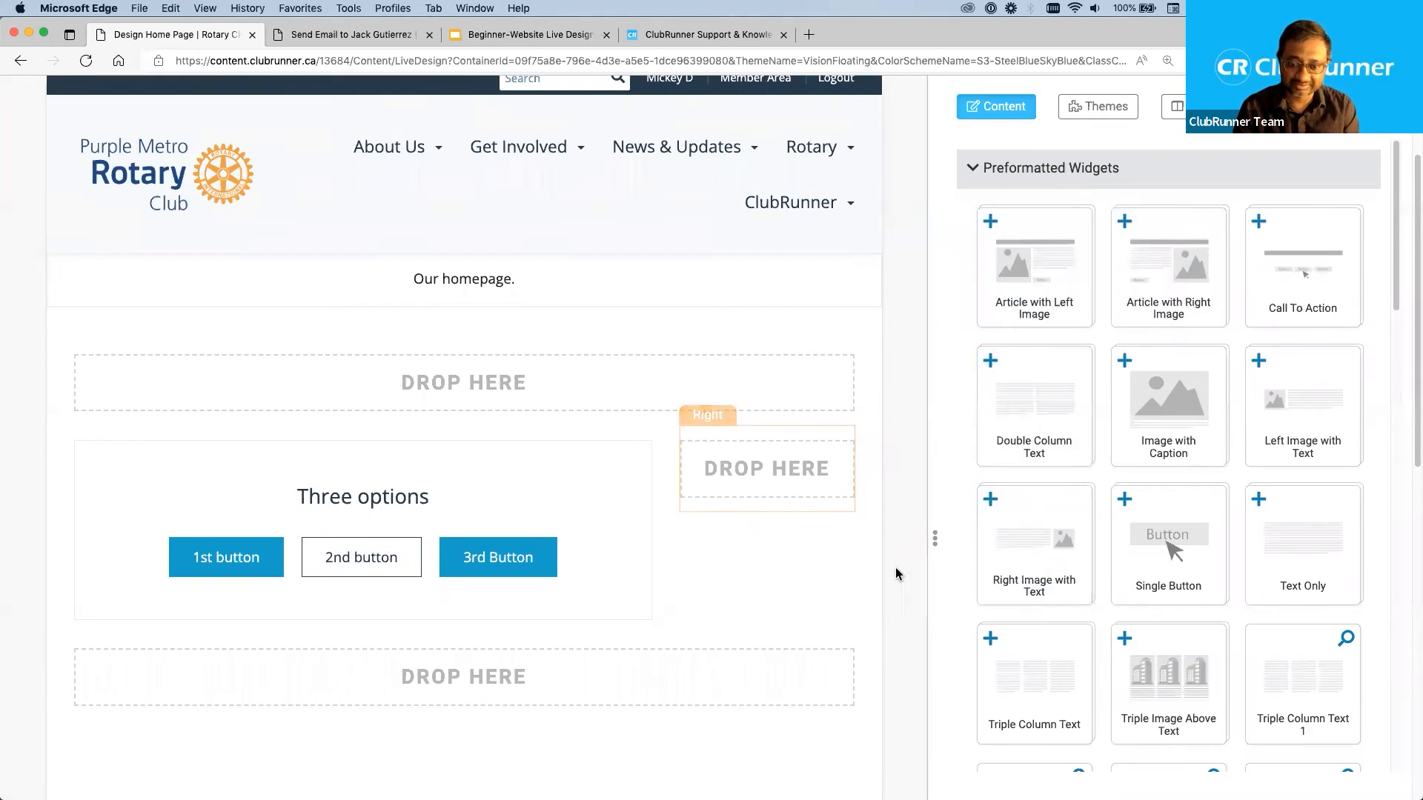
# Look through the Preformatted Widgets, both the reusable templates and the numbered existing widgets below them.
pyautogui.scroll(-1, 1274, 512)
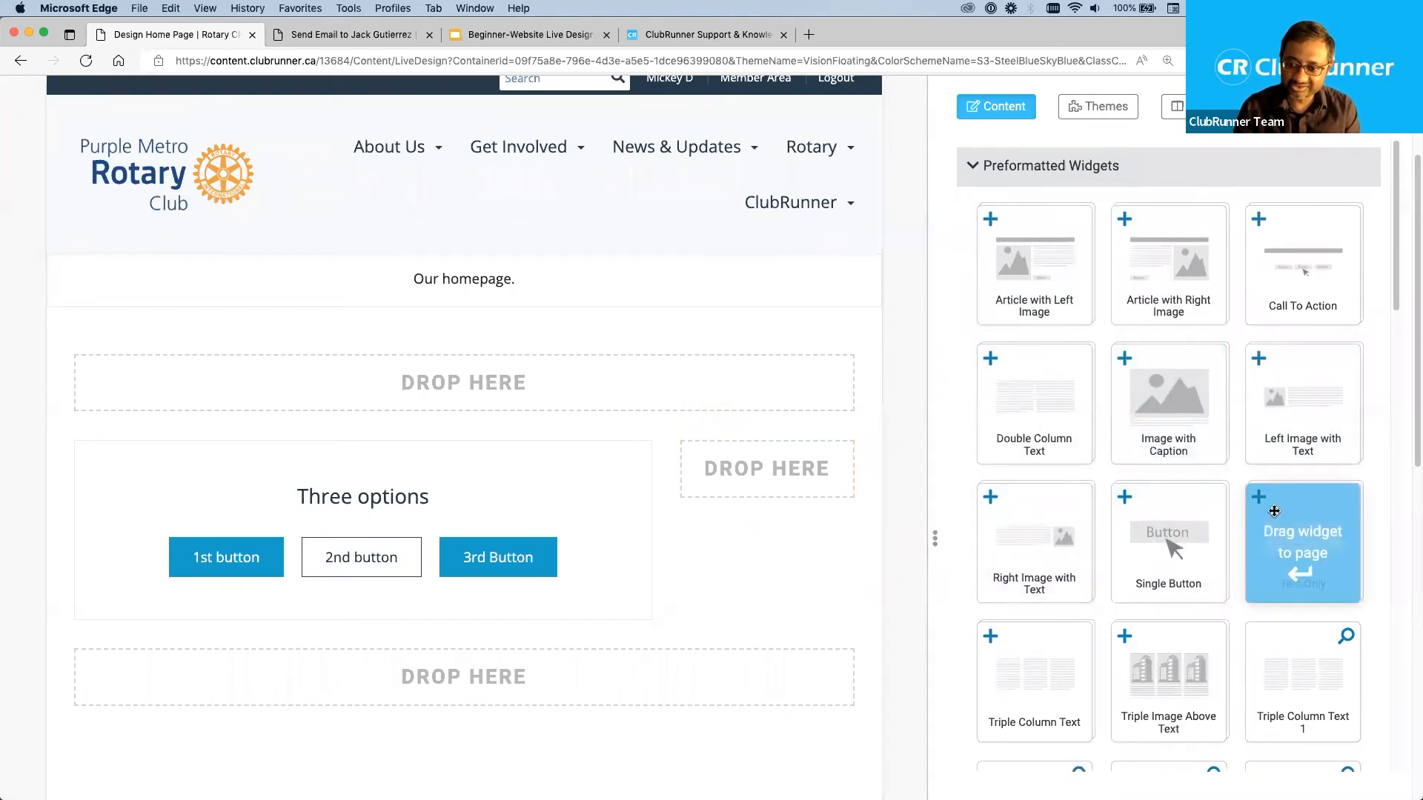
pyautogui.scroll(-3, 1241, 591)
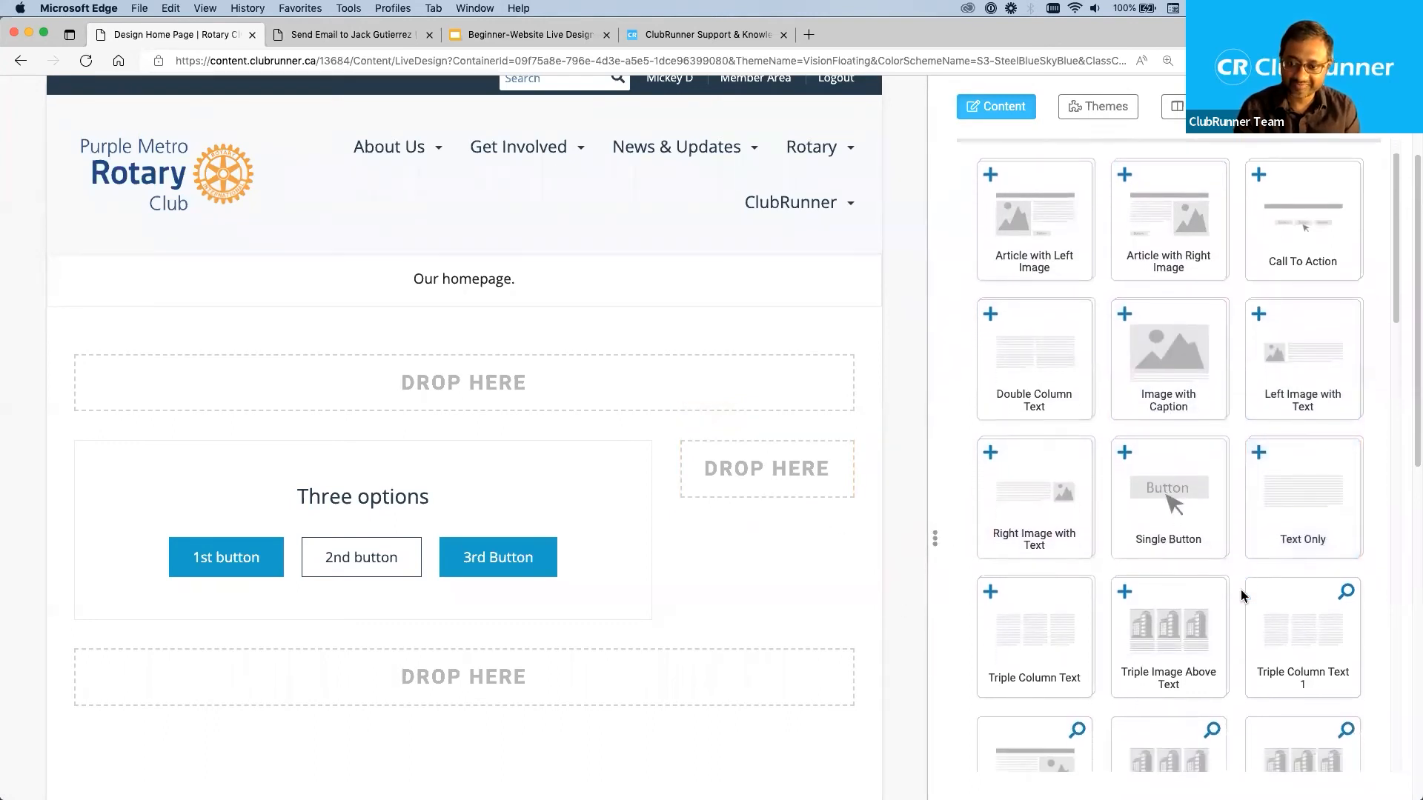
pyautogui.scroll(-15, 1241, 589)
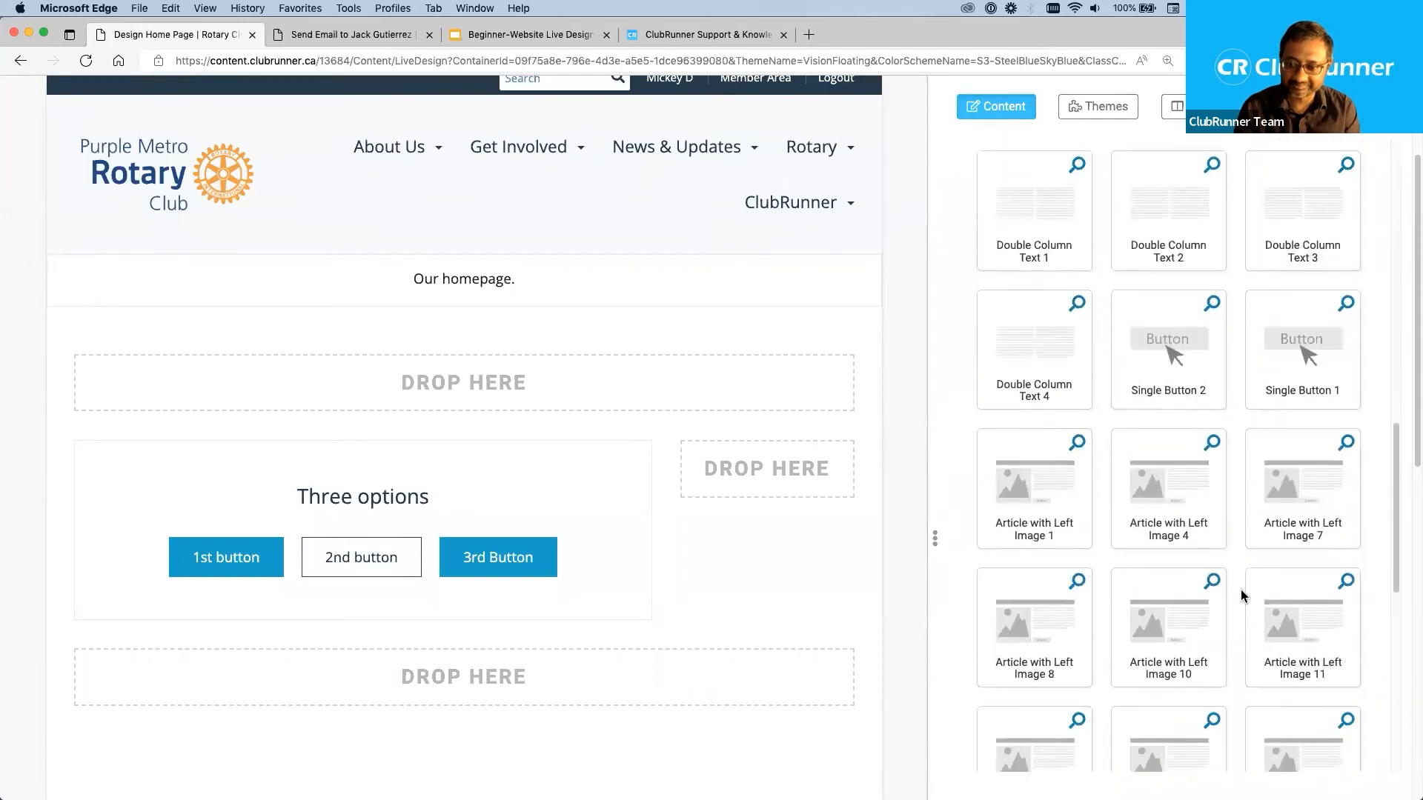
pyautogui.scroll(-5, 1240, 589)
pyautogui.scroll(10, 1241, 590)
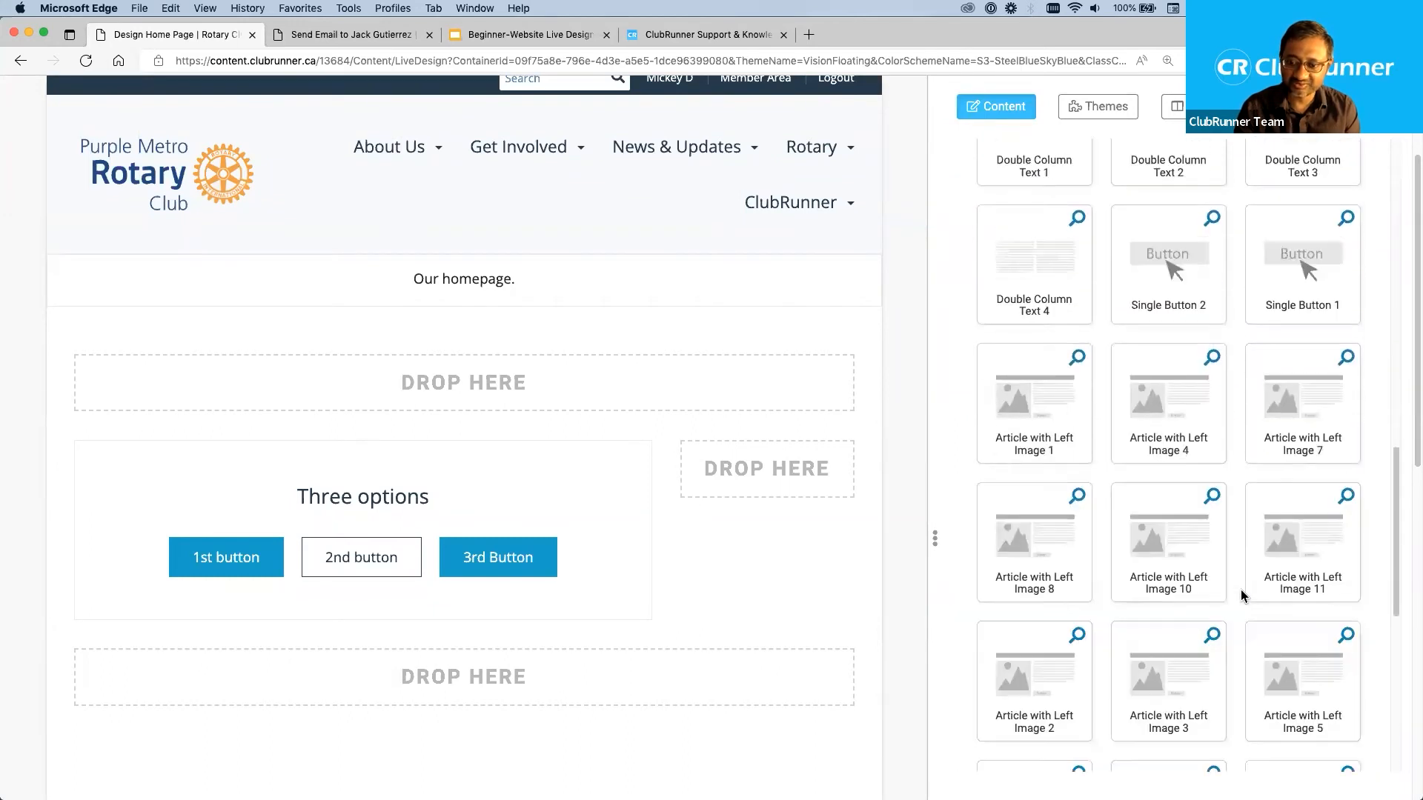
pyautogui.scroll(10, 1240, 591)
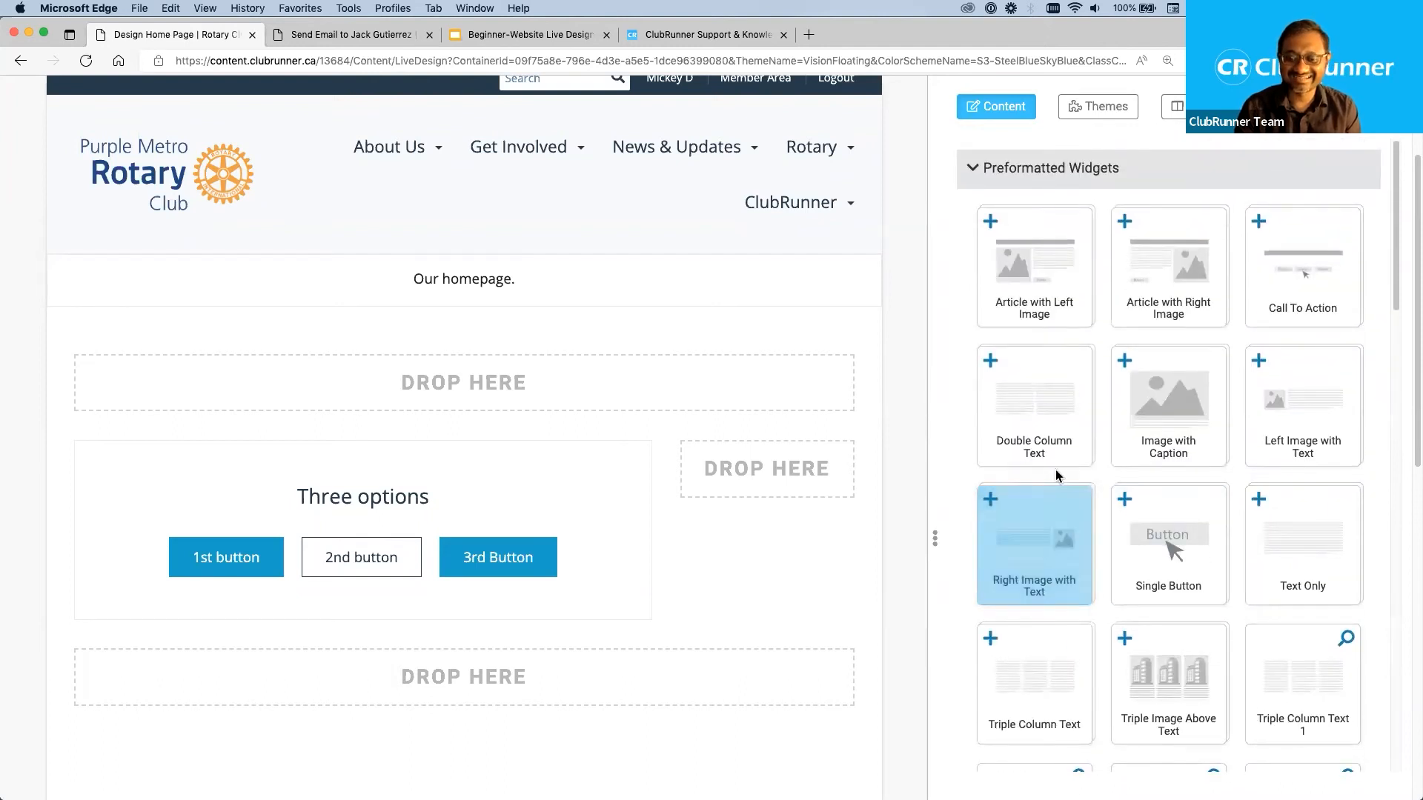
pyautogui.scroll(2, 1057, 468)
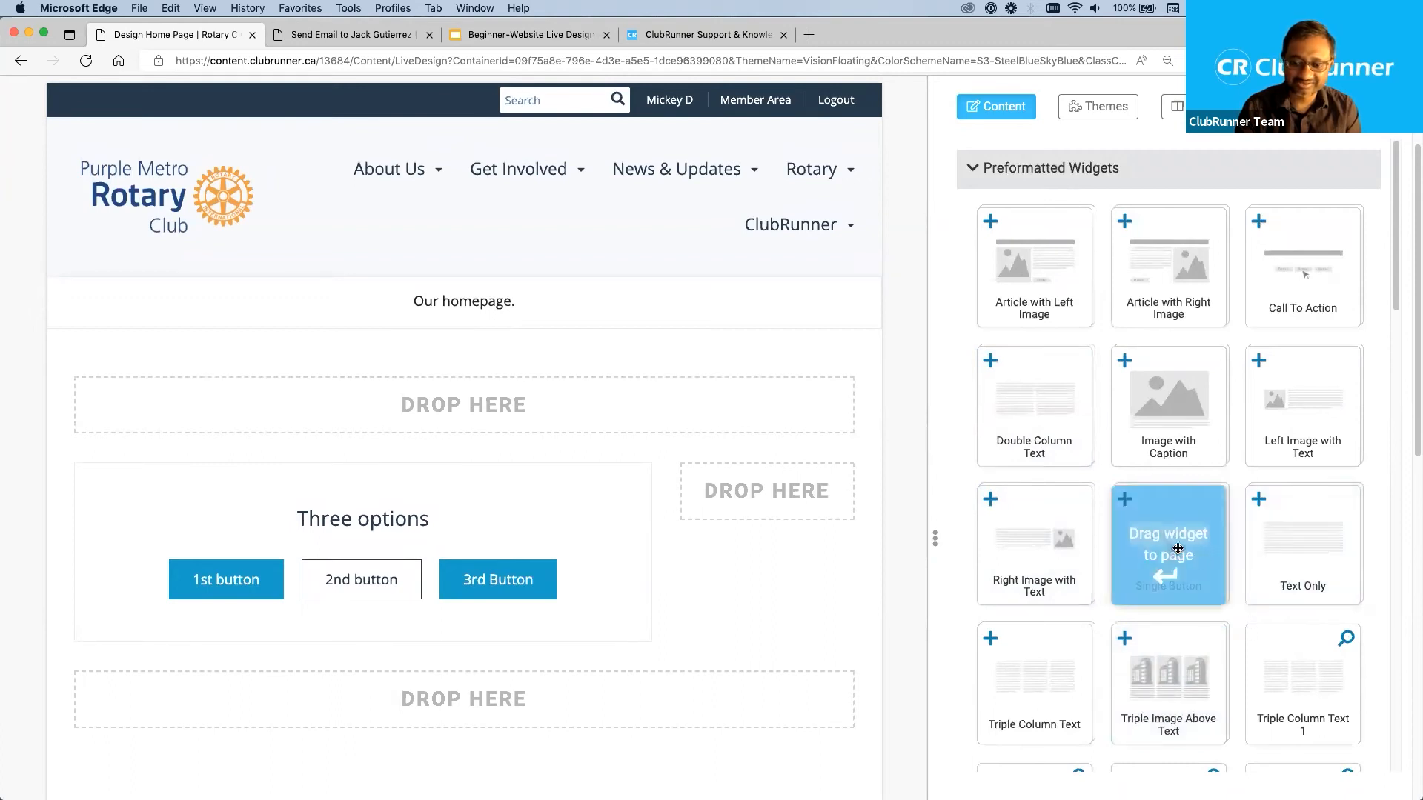
pyautogui.moveTo(1076, 535); pyautogui.dragTo(946, 499)
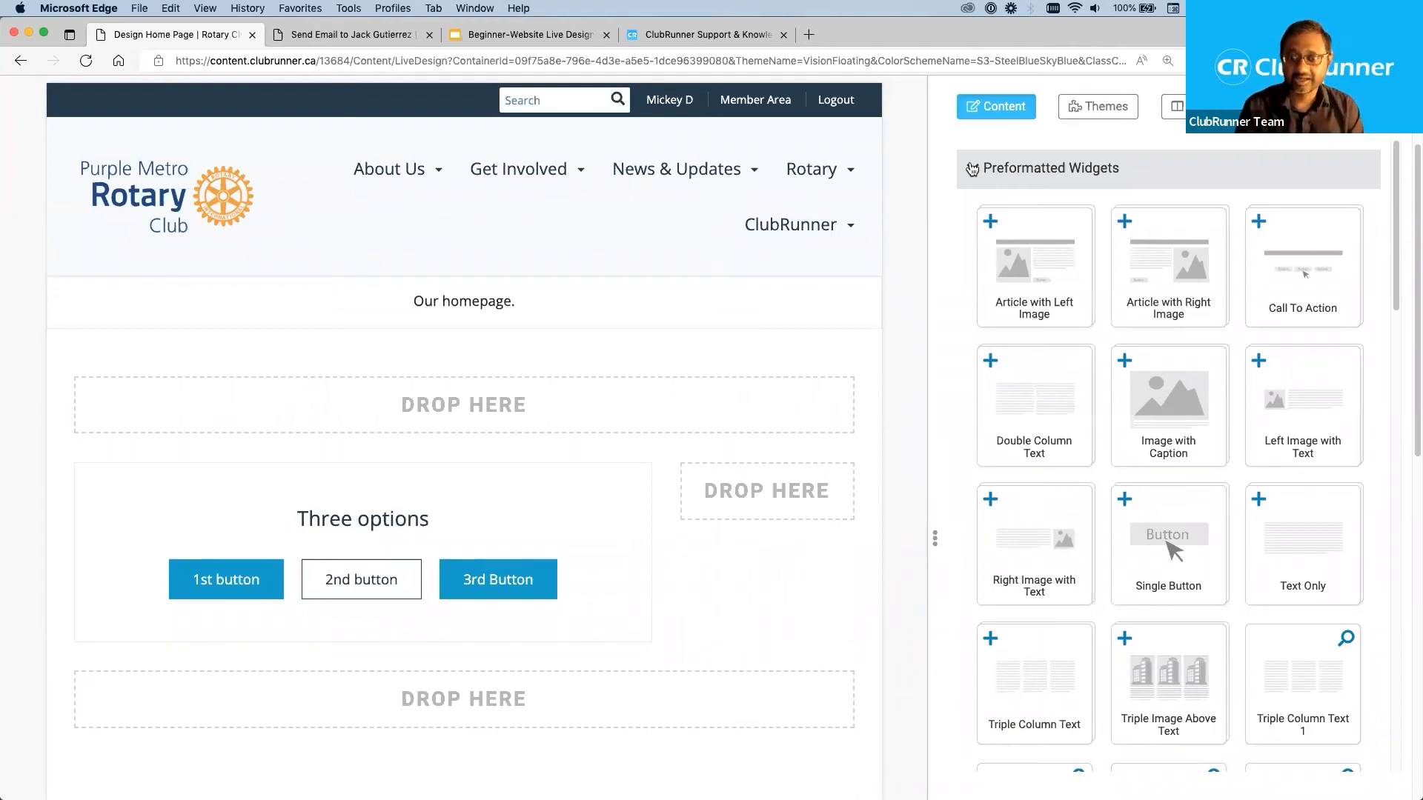
# Add the Home Page Stories widget from the Essentials category to the Main area, below the Call To Action widget, and review its stories.
pyautogui.click(971, 169)
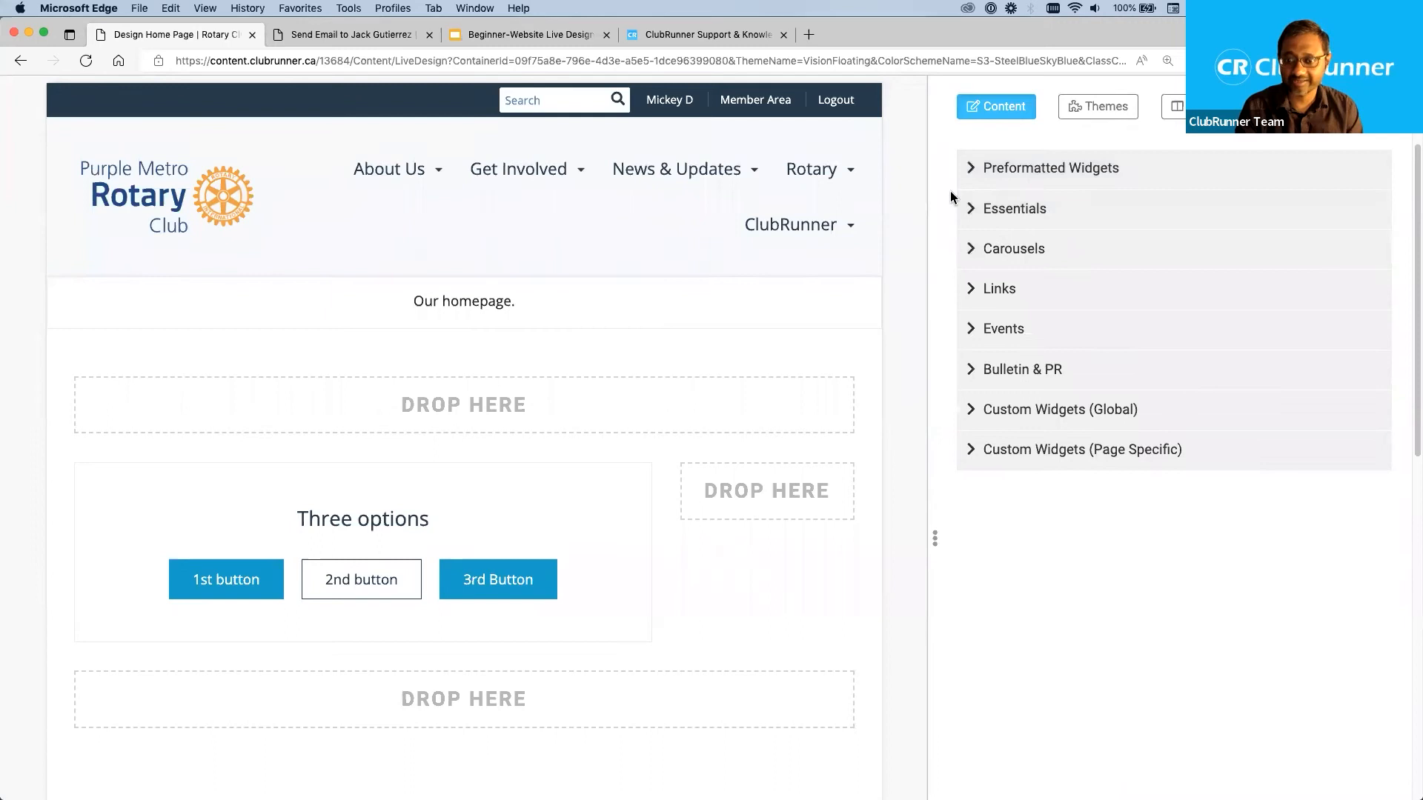
pyautogui.click(993, 208)
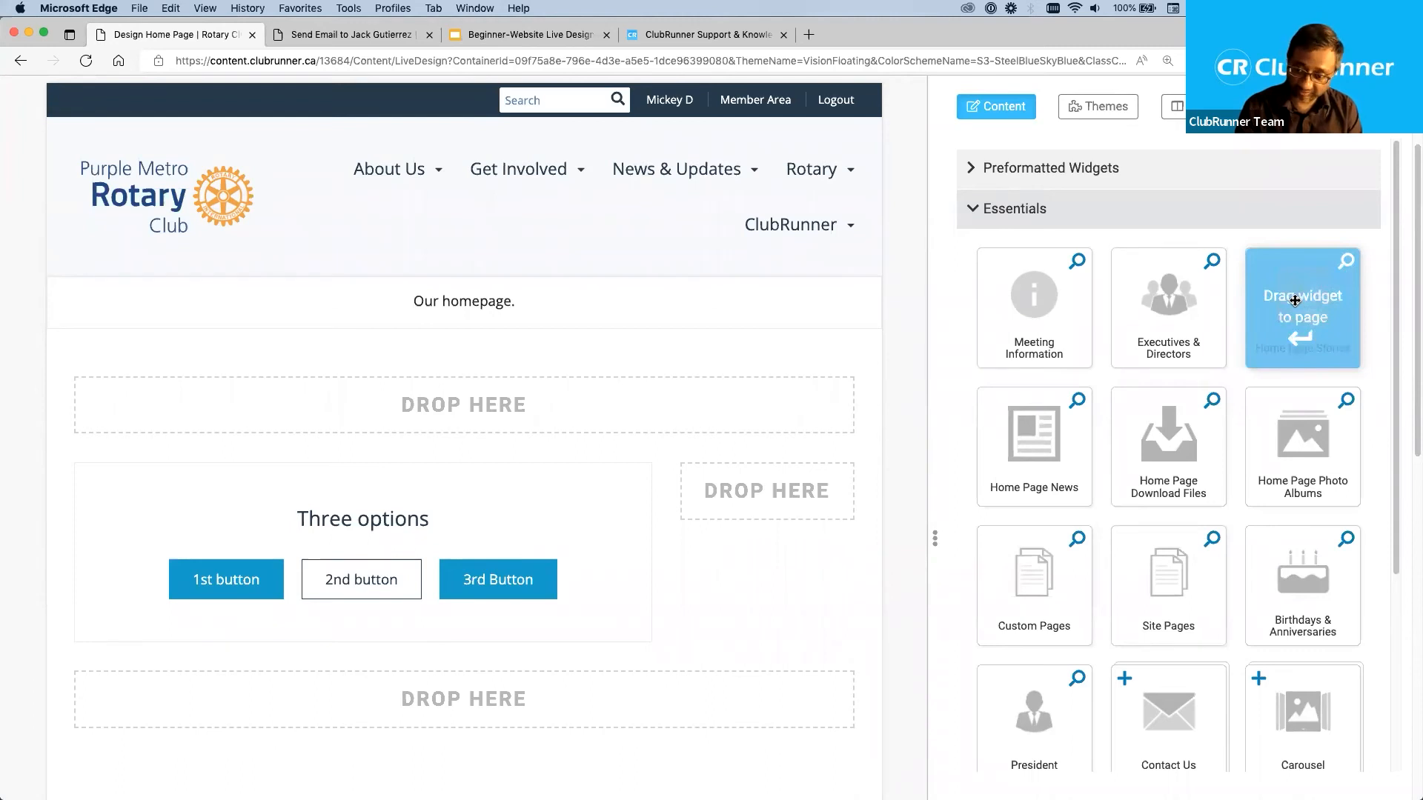
pyautogui.moveTo(1295, 300); pyautogui.dragTo(573, 463)
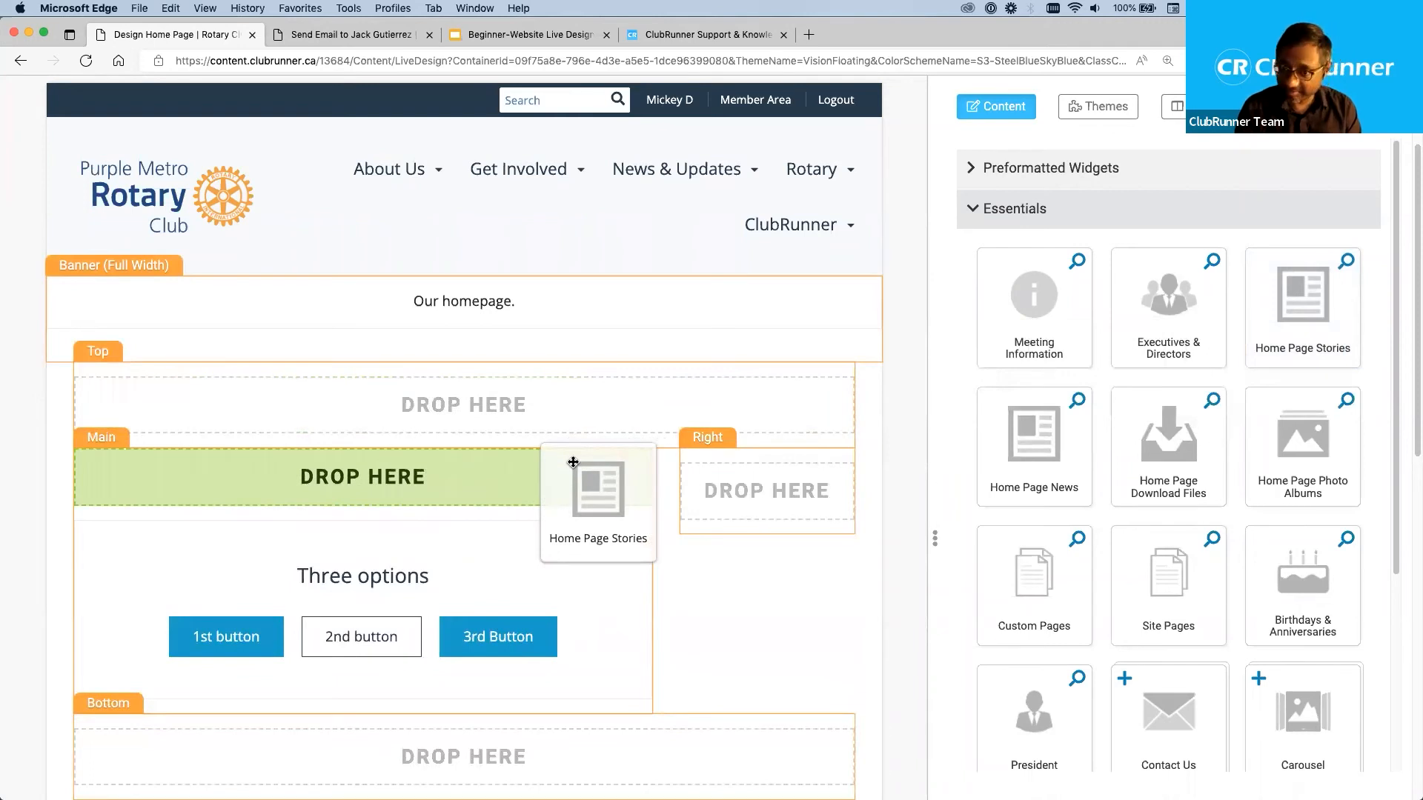
pyautogui.moveTo(573, 462); pyautogui.dragTo(695, 573)
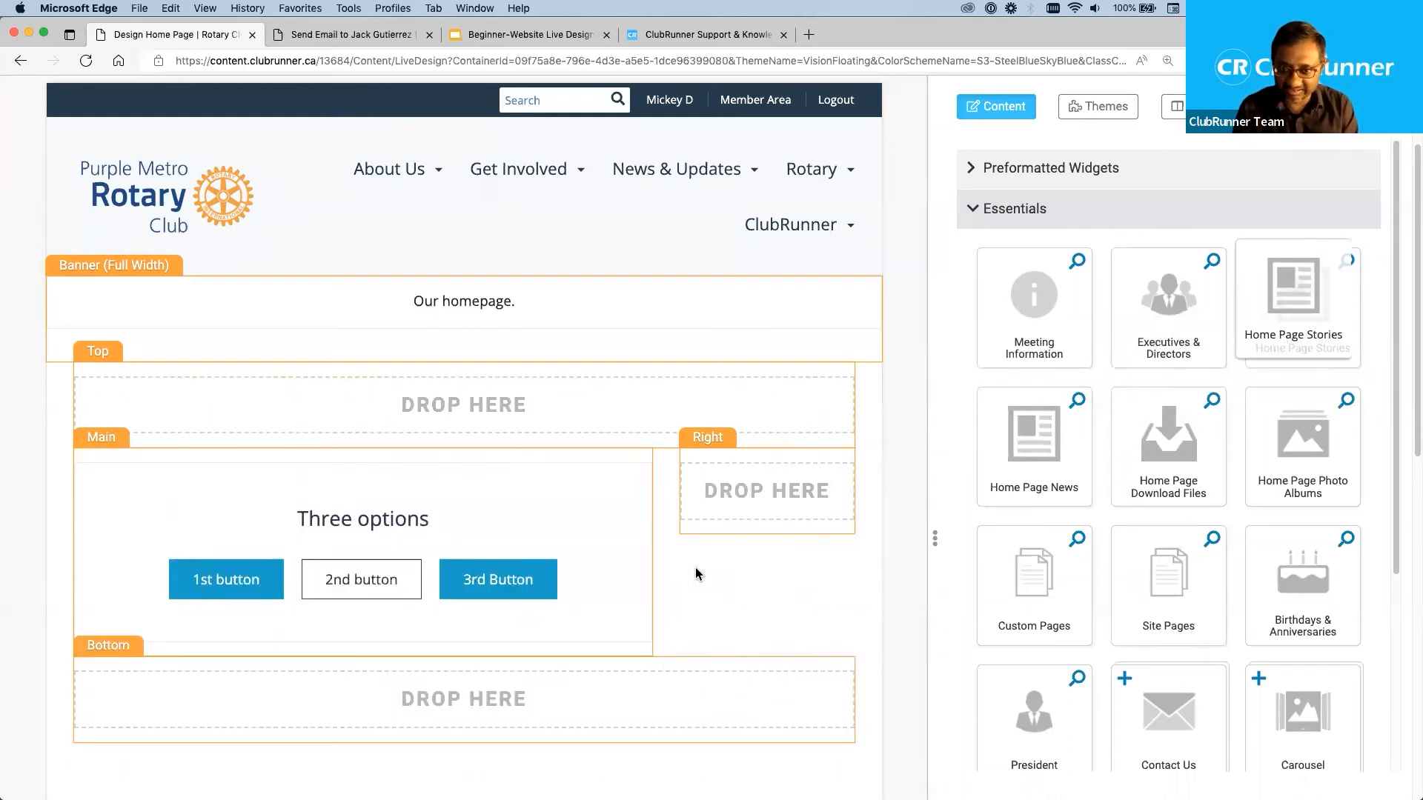
pyautogui.moveTo(1347, 301); pyautogui.dragTo(531, 556)
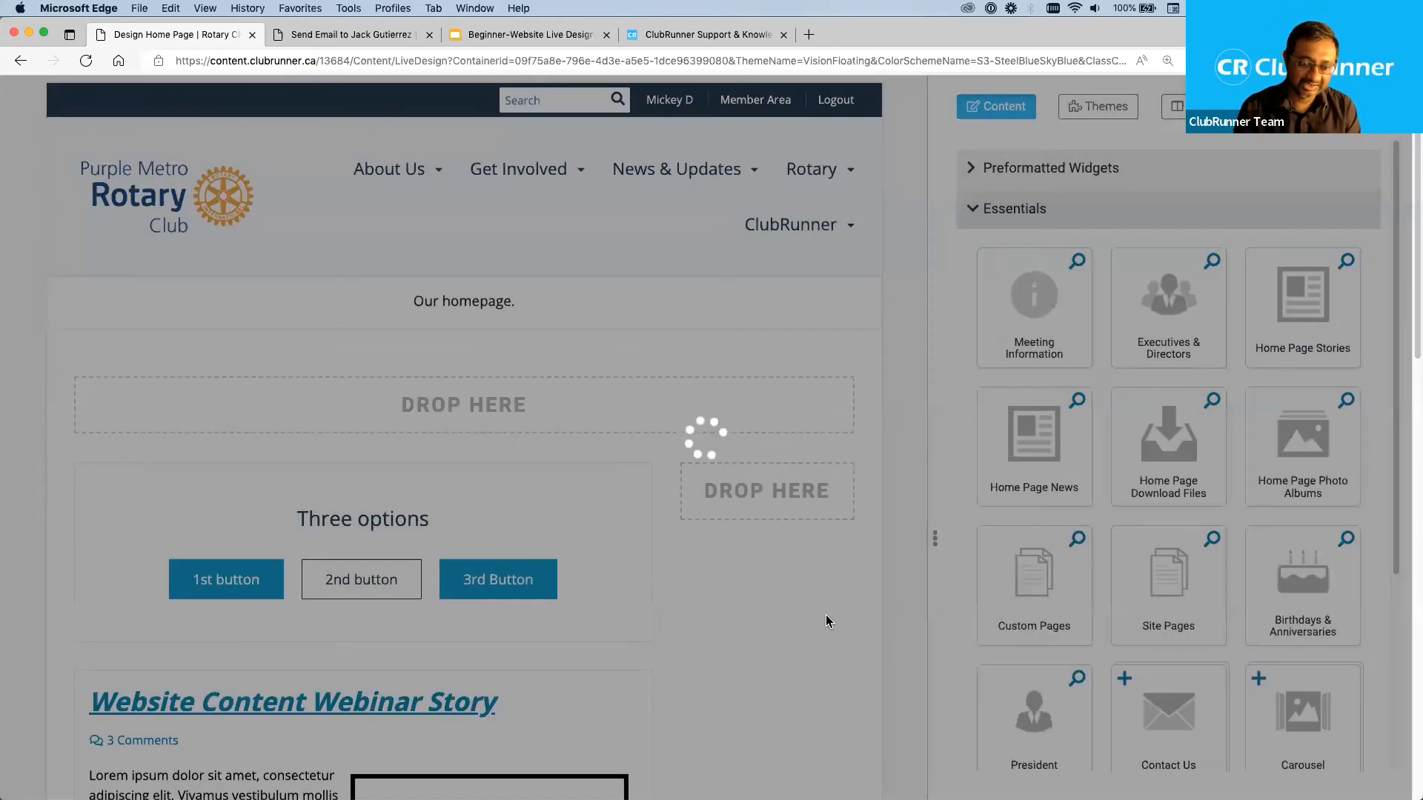
pyautogui.scroll(-7, 826, 618)
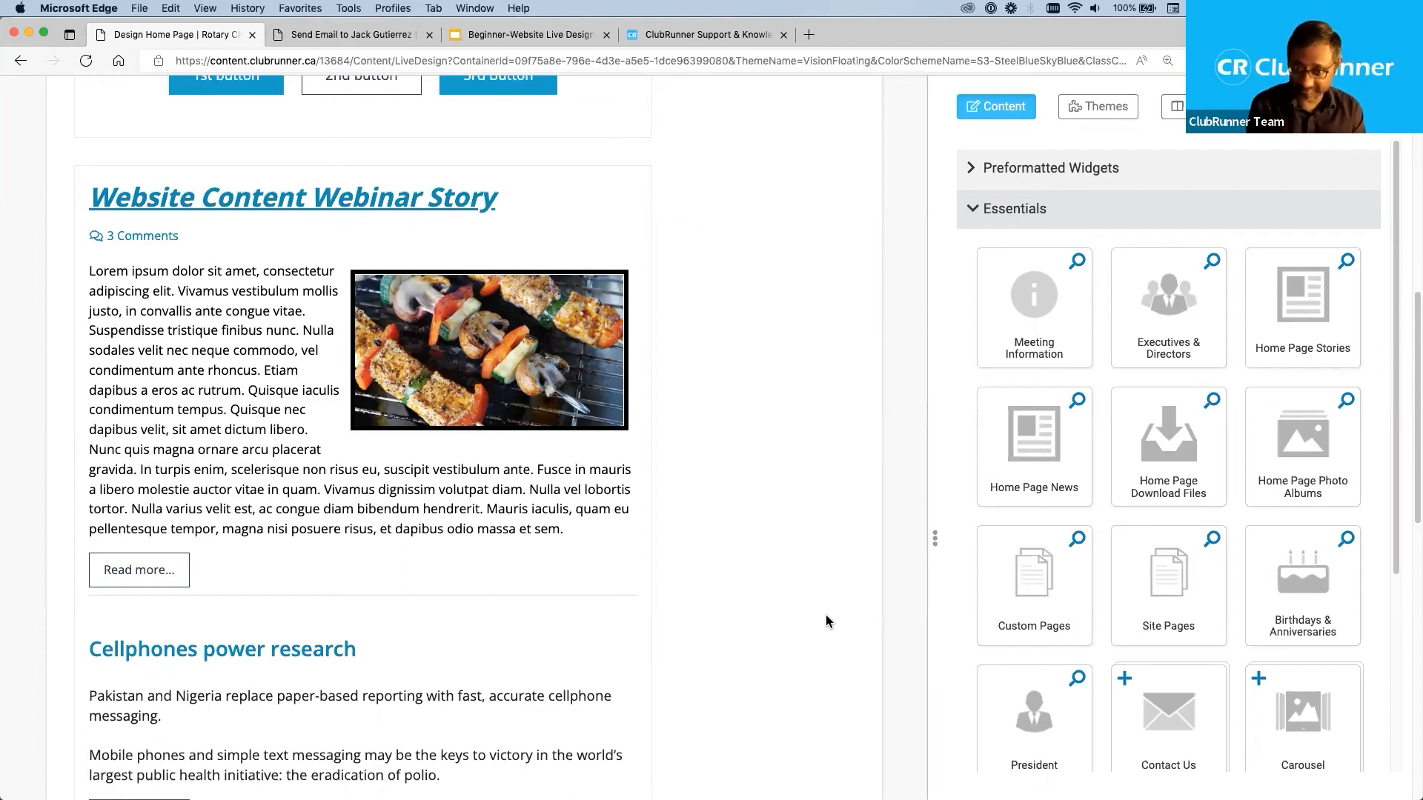
pyautogui.moveTo(585, 483)
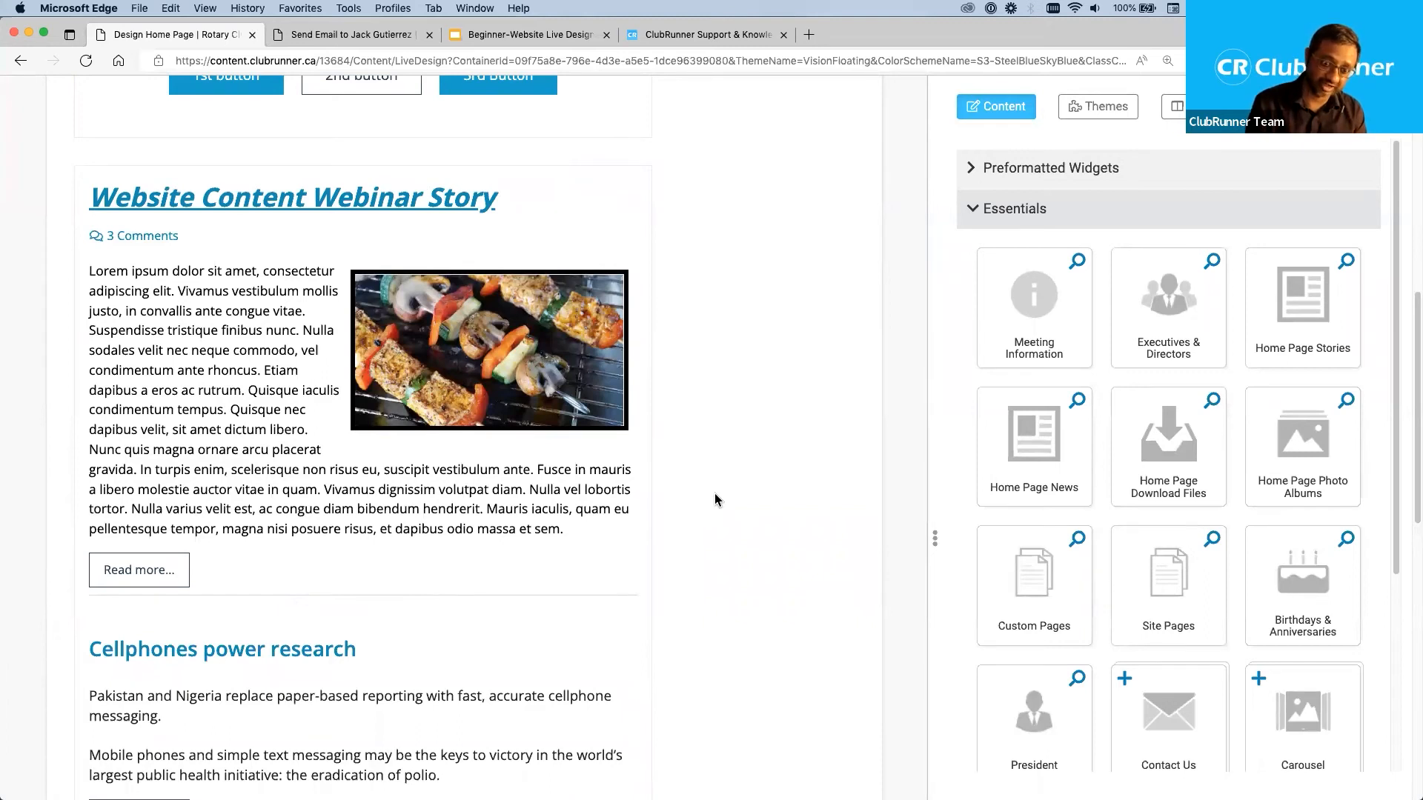
pyautogui.scroll(-5, 696, 543)
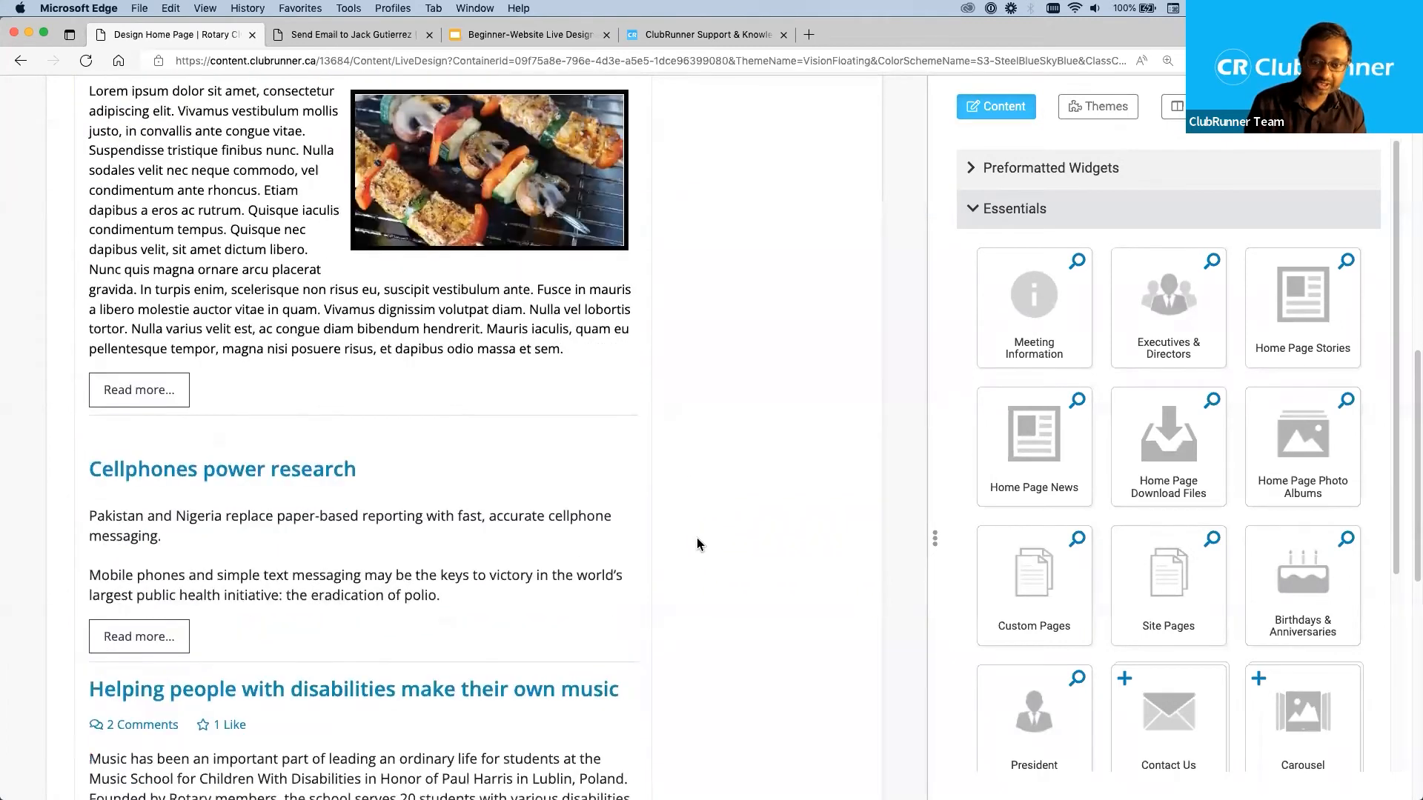
pyautogui.scroll(-6, 697, 544)
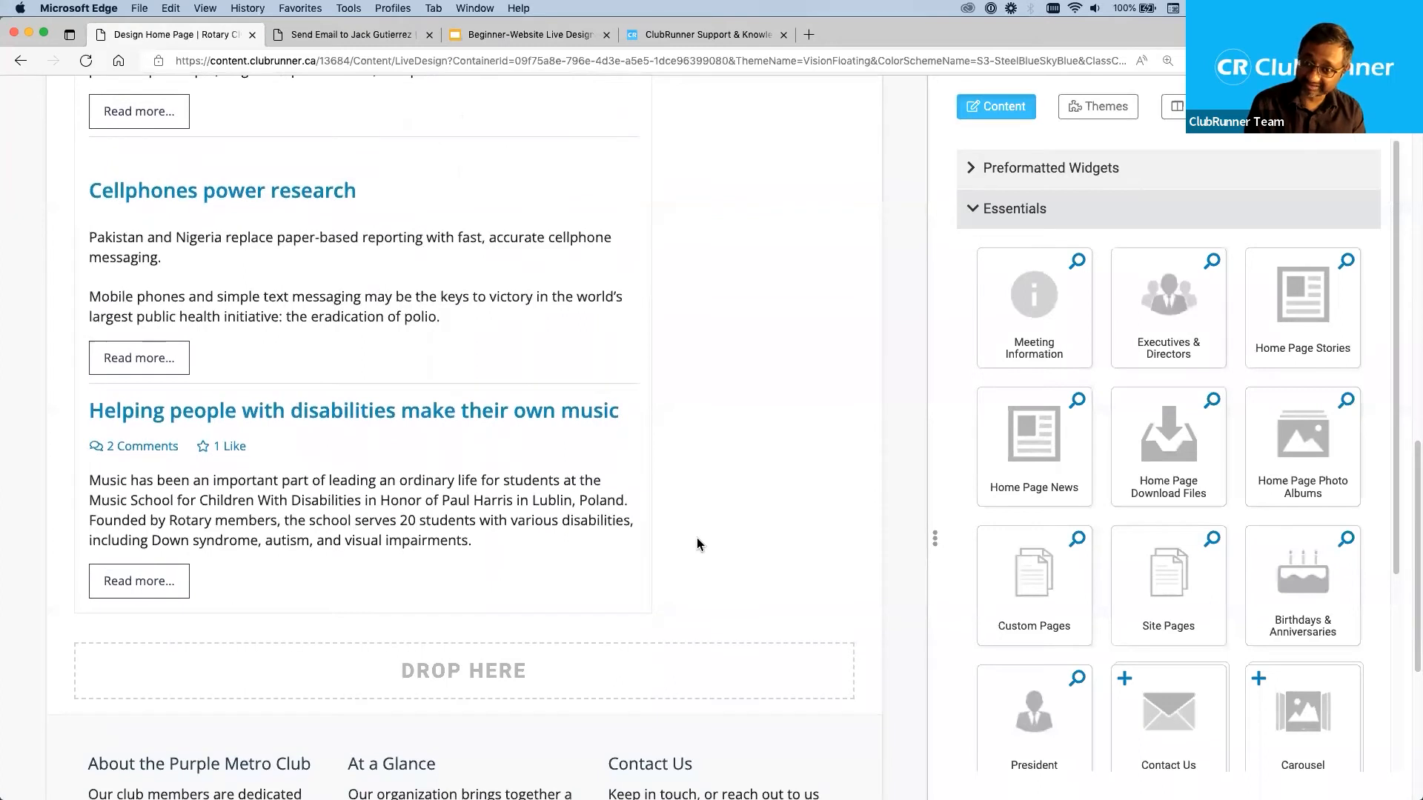
# Look over the stories in the Home Page Stories widget and compare its controls with those of the Call To Action widget above.
pyautogui.scroll(8, 697, 544)
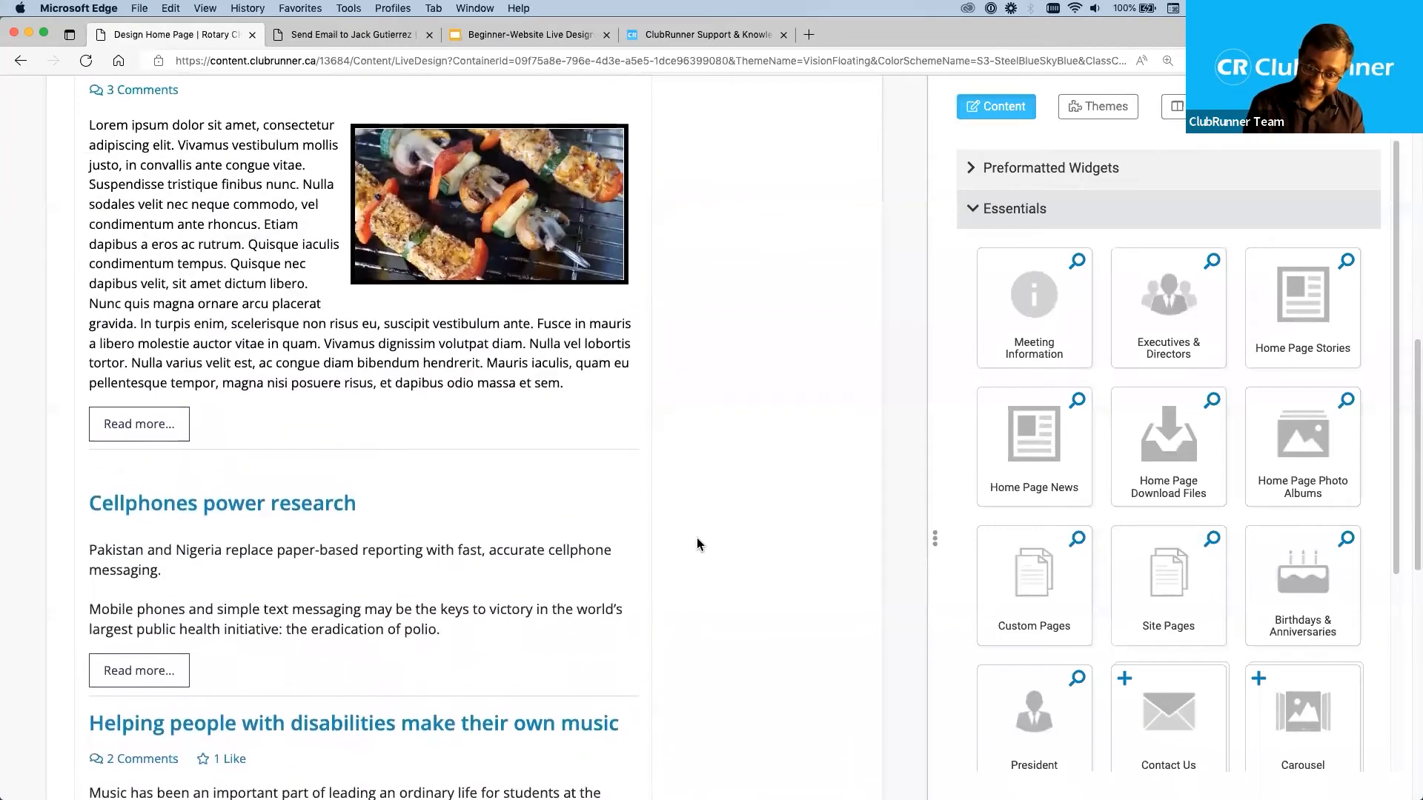
pyautogui.scroll(10, 697, 544)
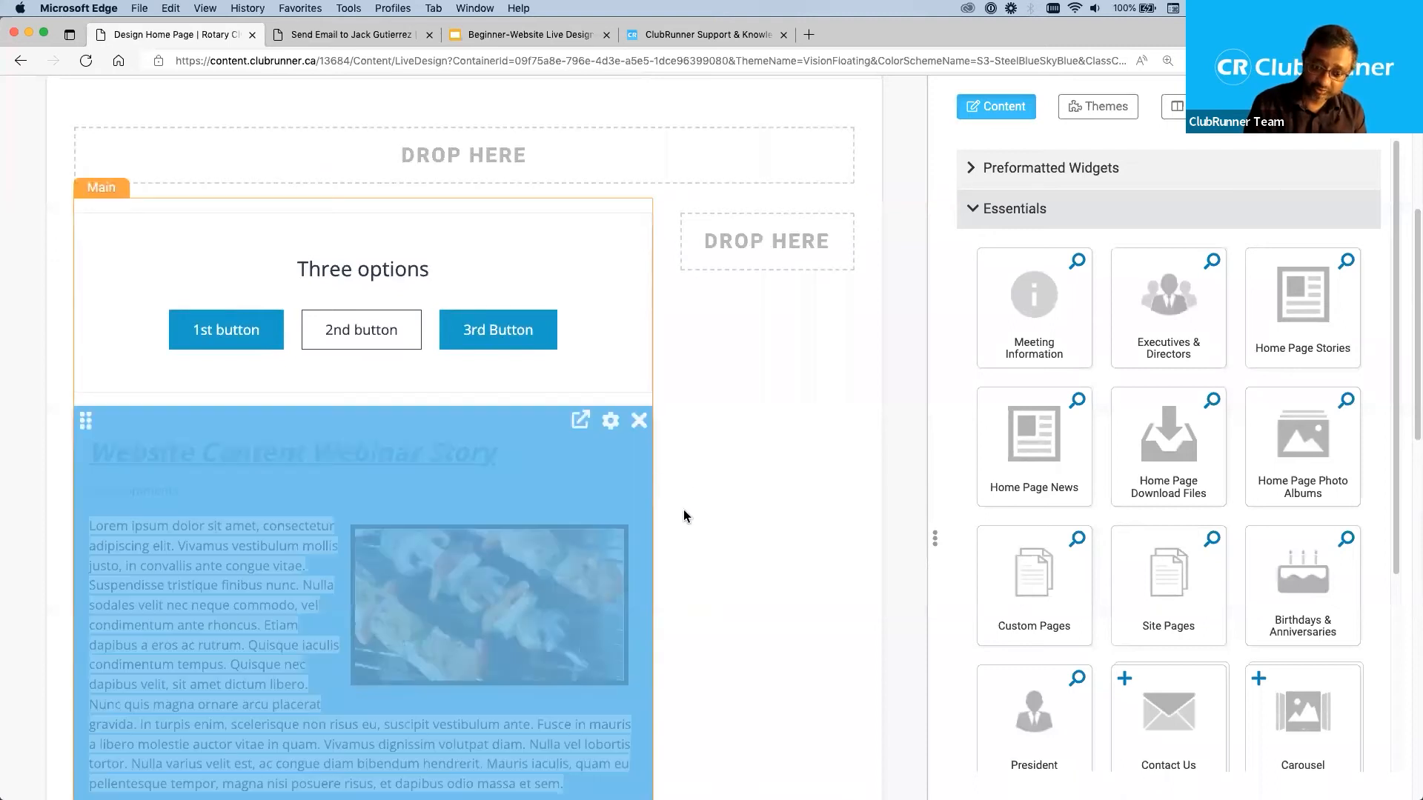
pyautogui.scroll(-4, 699, 544)
pyautogui.scroll(-13, 699, 545)
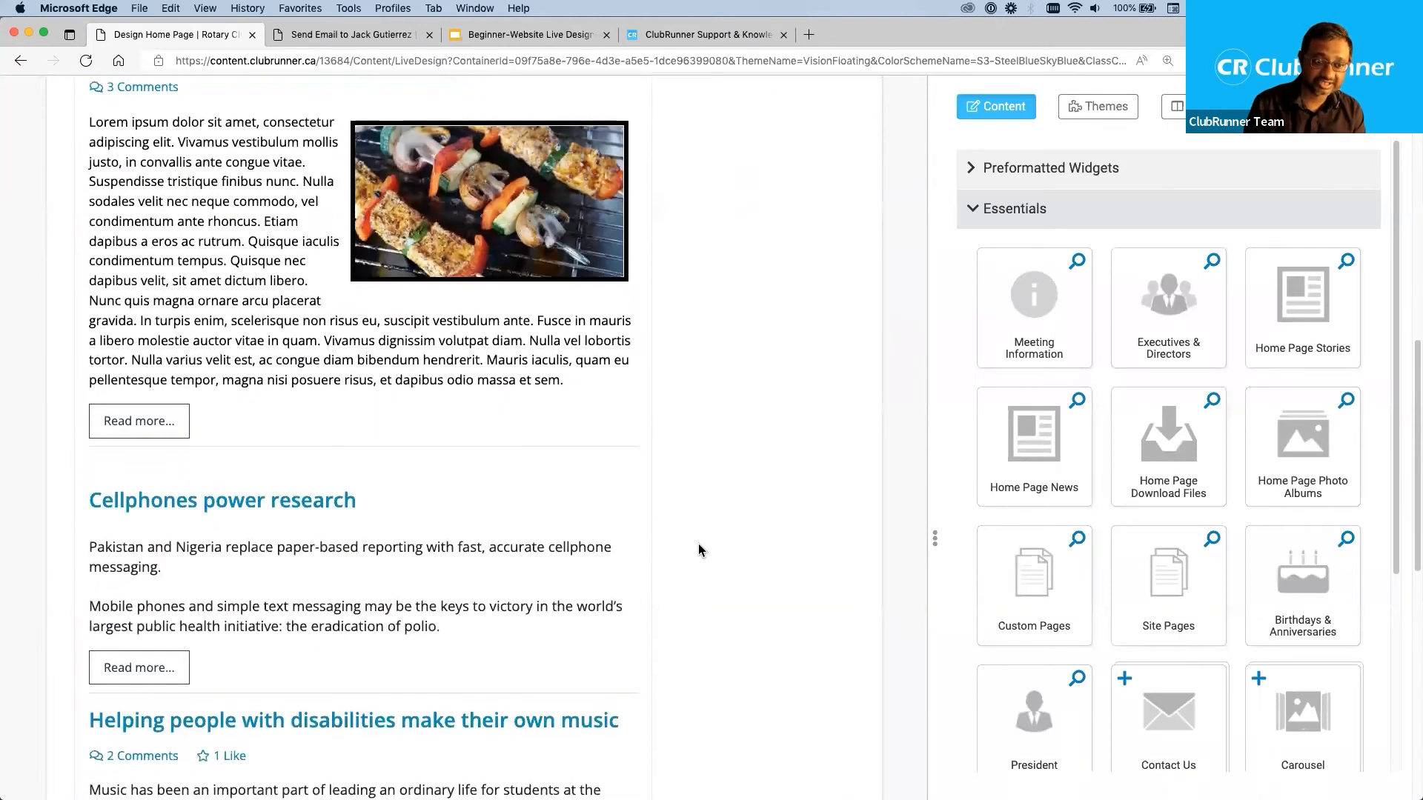
pyautogui.scroll(12, 699, 545)
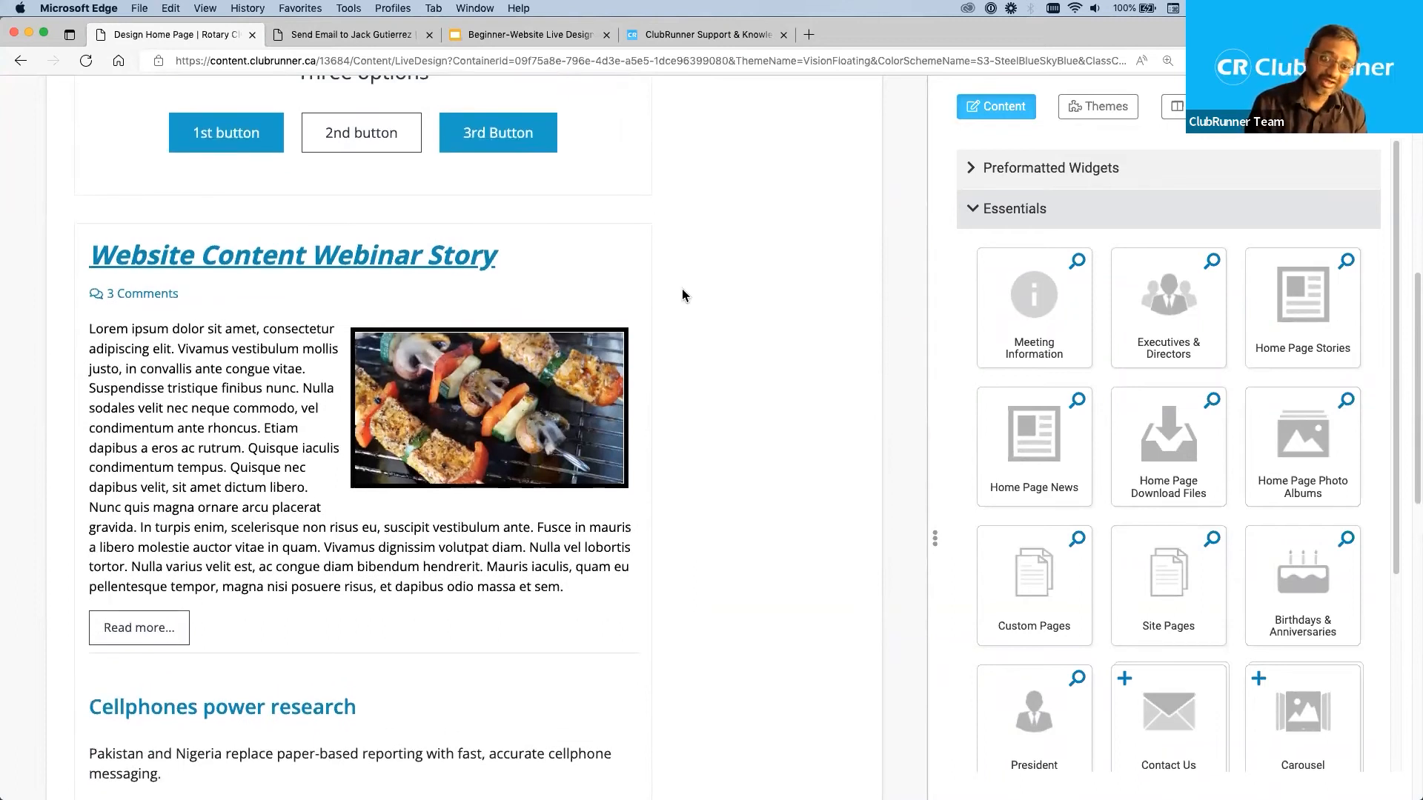
pyautogui.moveTo(587, 274)
pyautogui.scroll(5, 588, 277)
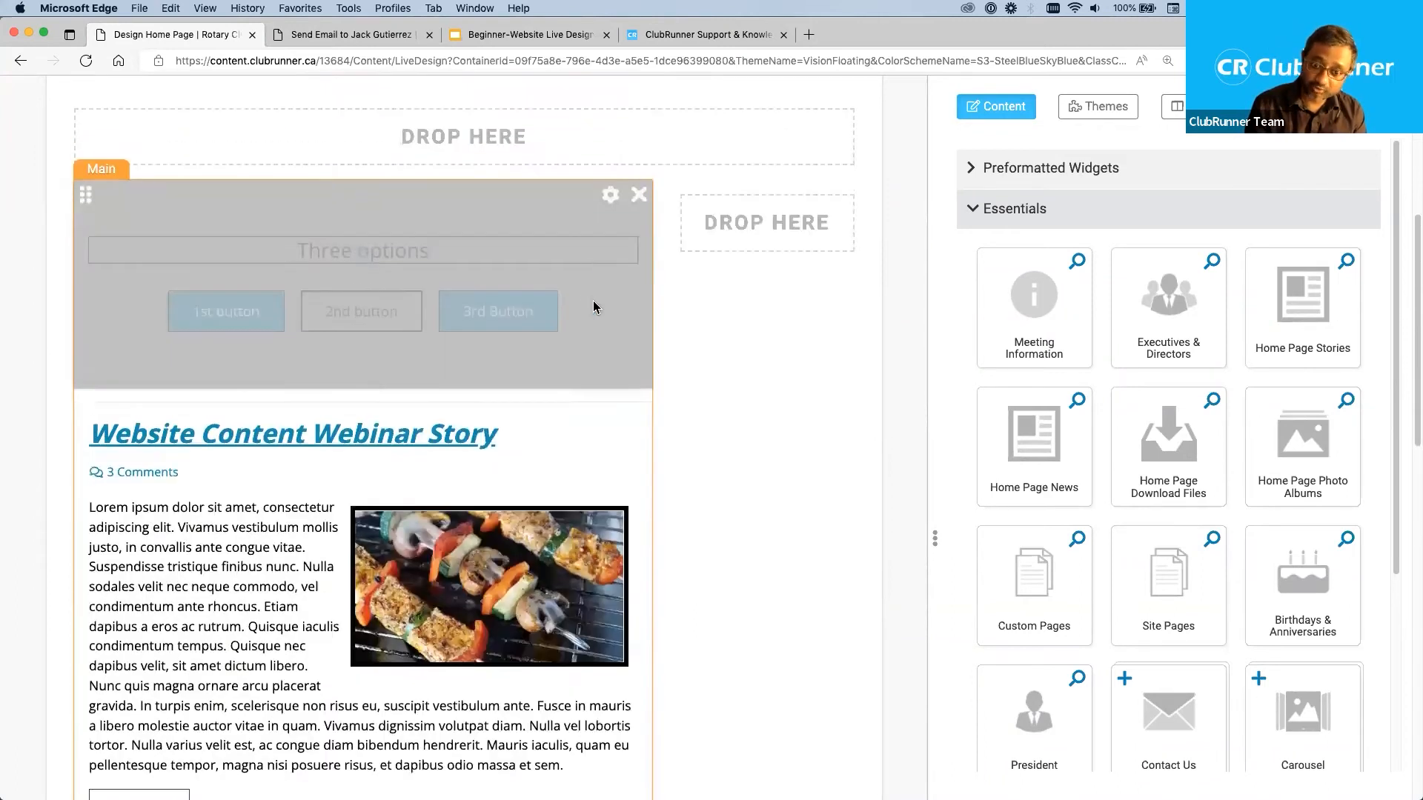
pyautogui.moveTo(616, 224)
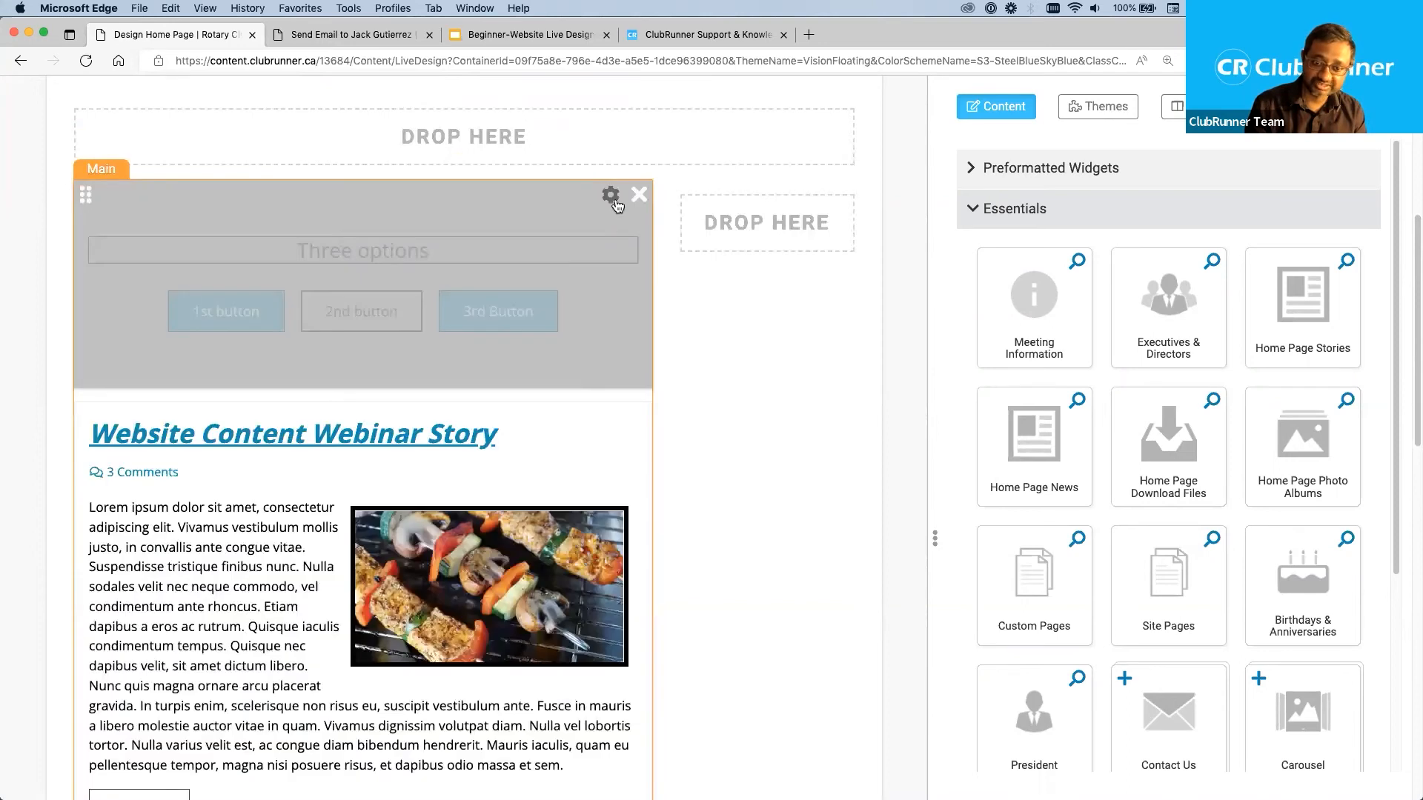
pyautogui.moveTo(620, 412)
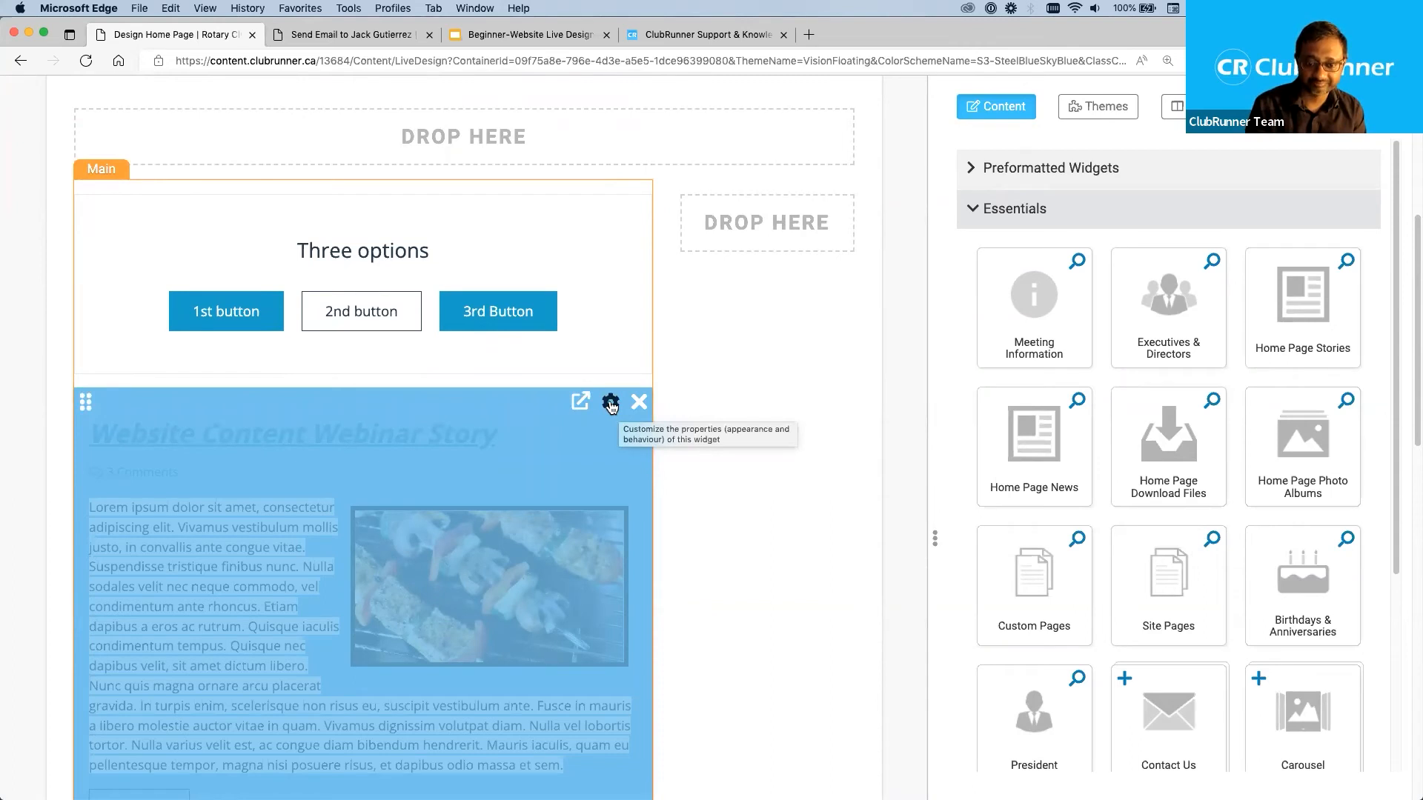
# Open the Home Page Stories widget's properties and review the General, Header, Content and Settings options.
pyautogui.click(611, 404)
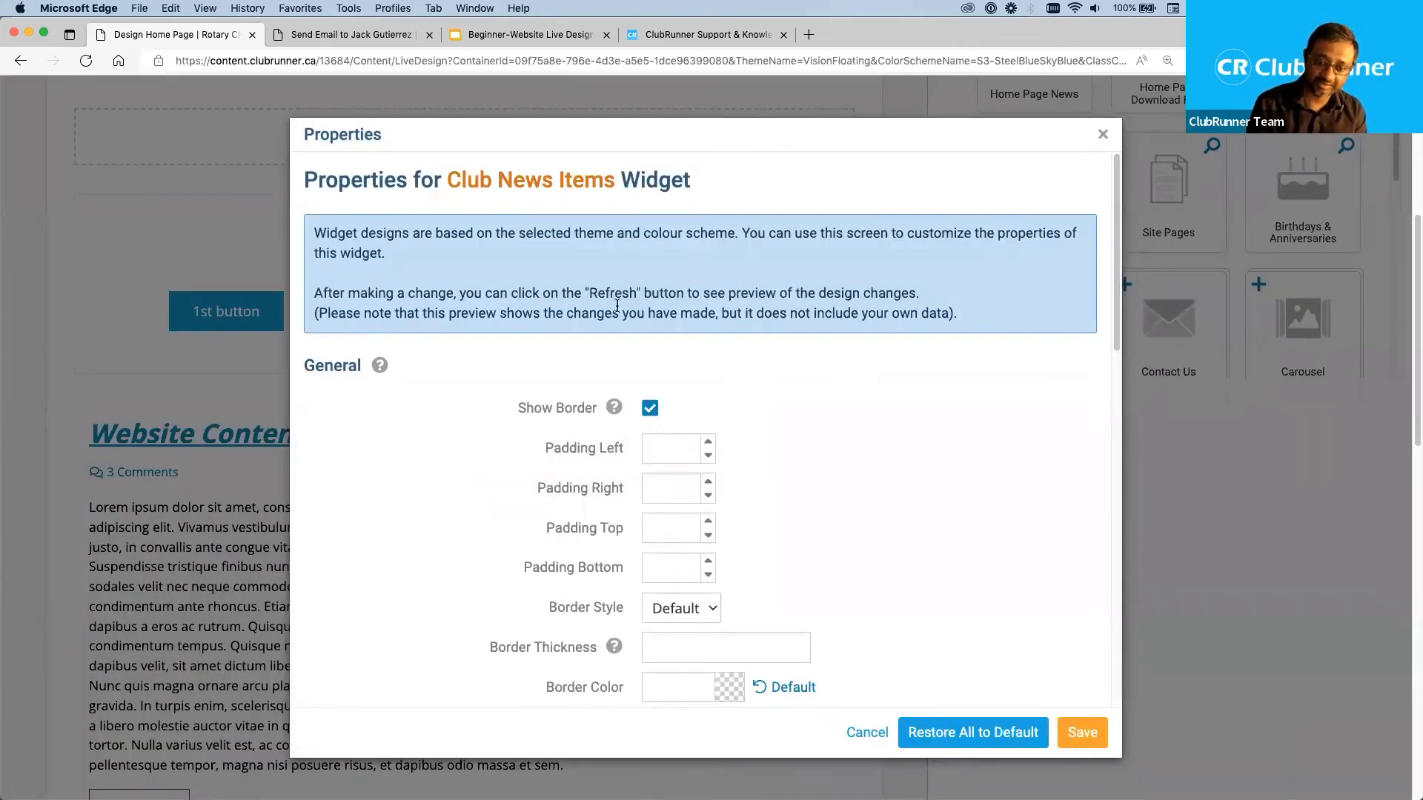
pyautogui.moveTo(446, 180); pyautogui.dragTo(620, 189)
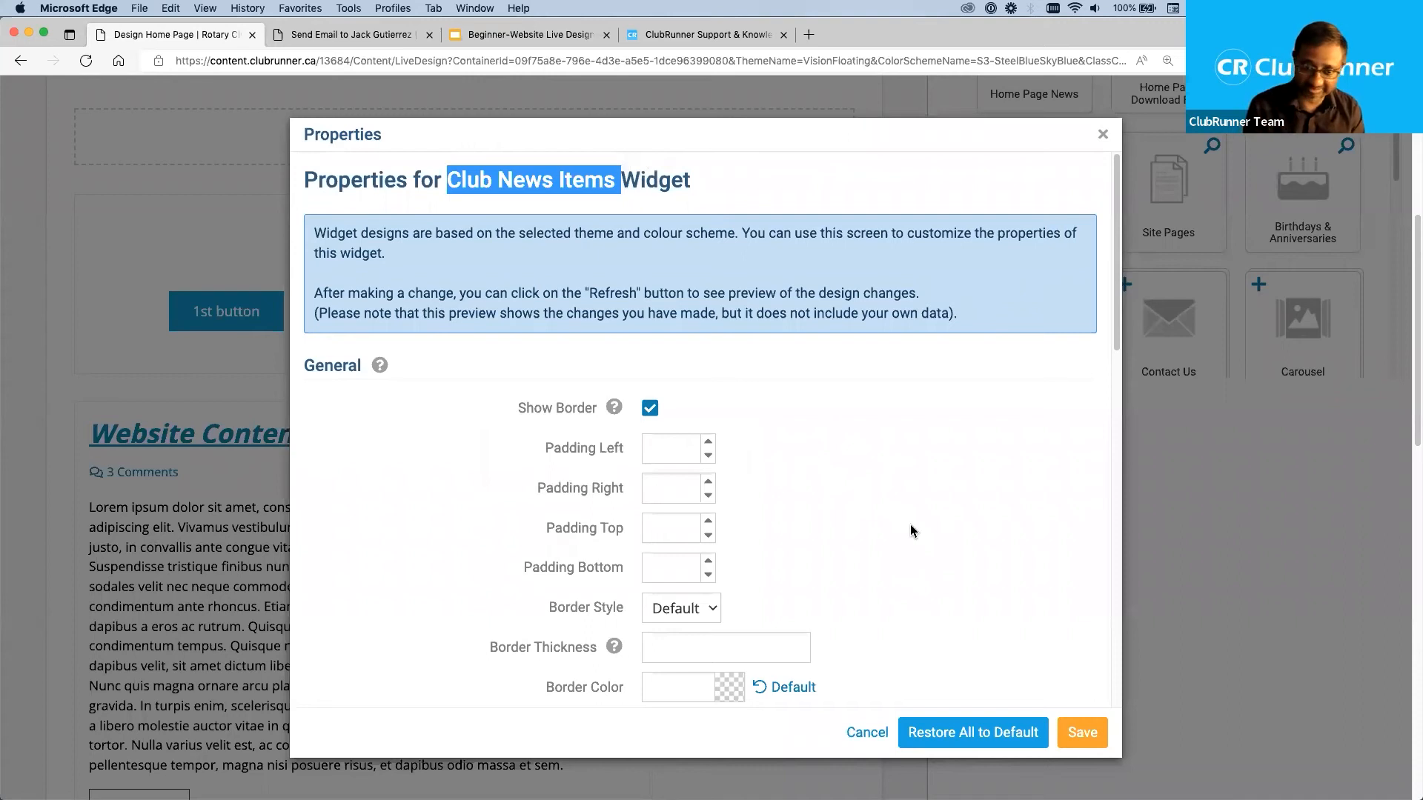
pyautogui.click(913, 542)
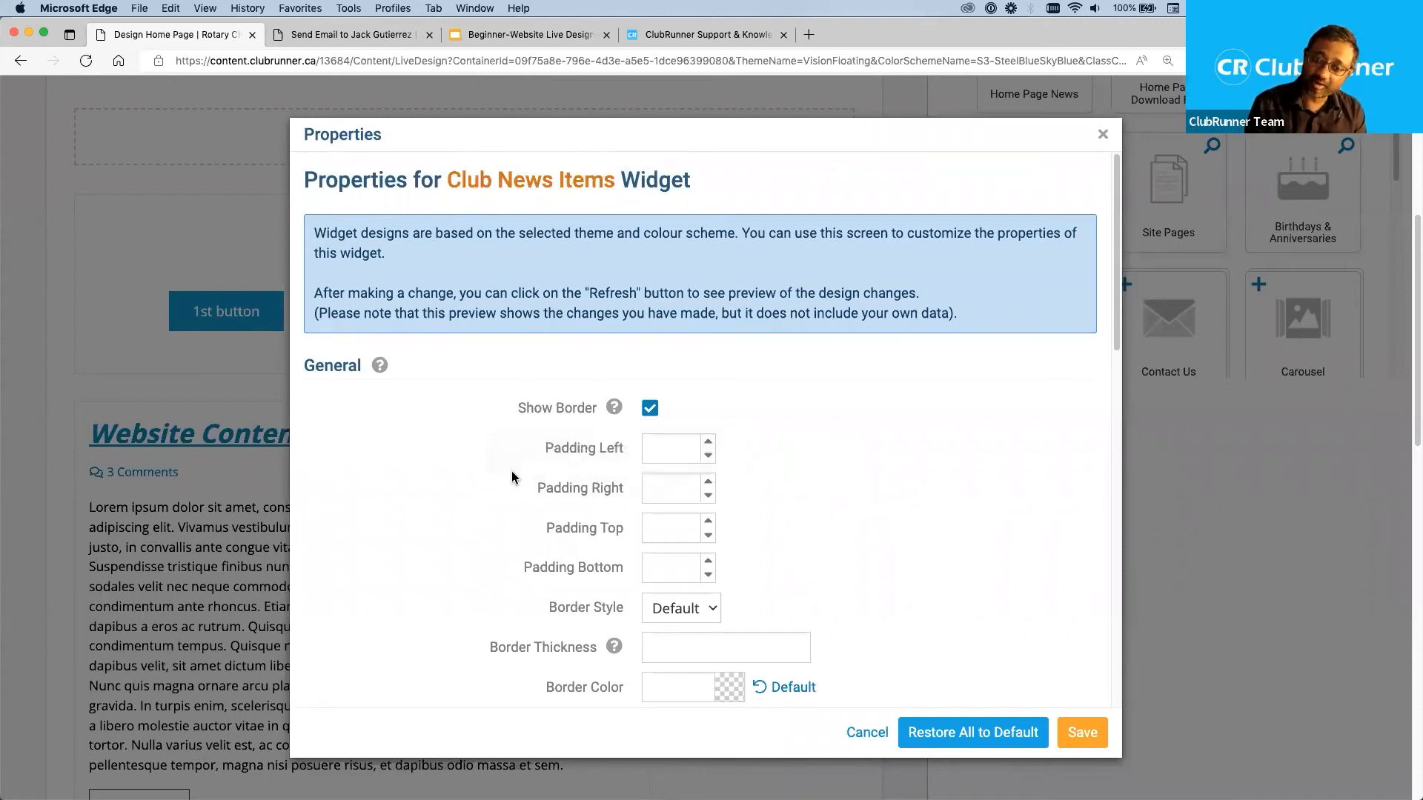
pyautogui.scroll(-3, 454, 477)
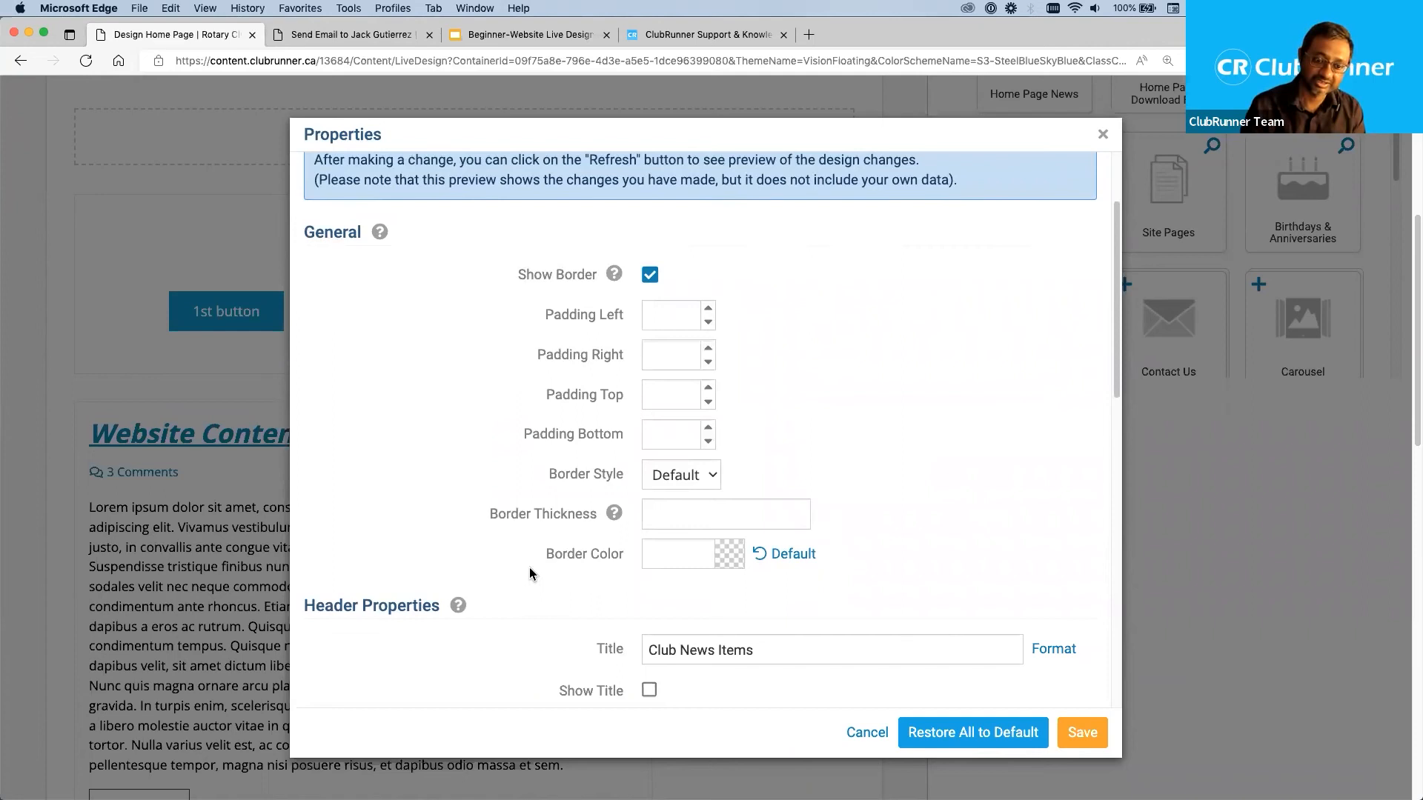
pyautogui.scroll(-5, 530, 567)
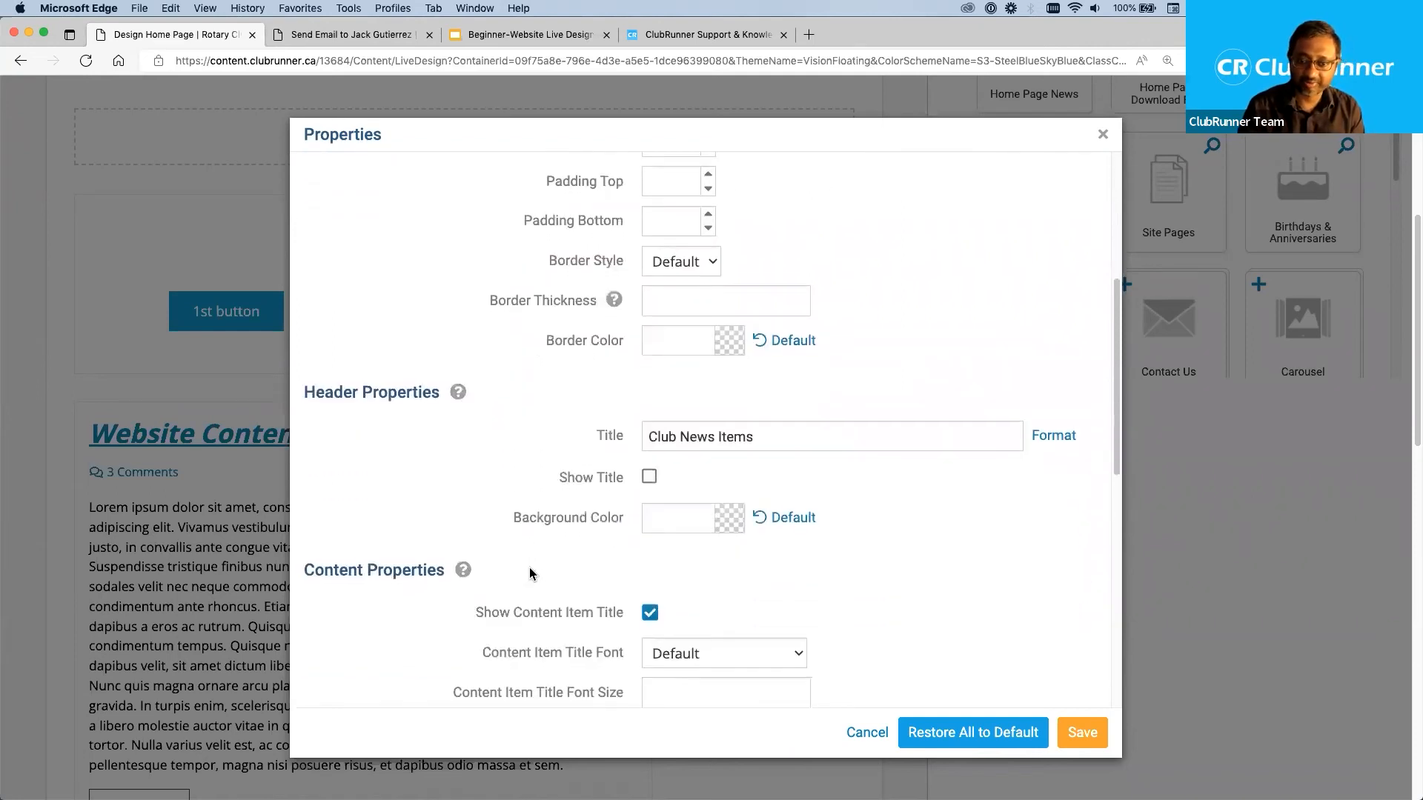
pyautogui.scroll(-1, 529, 573)
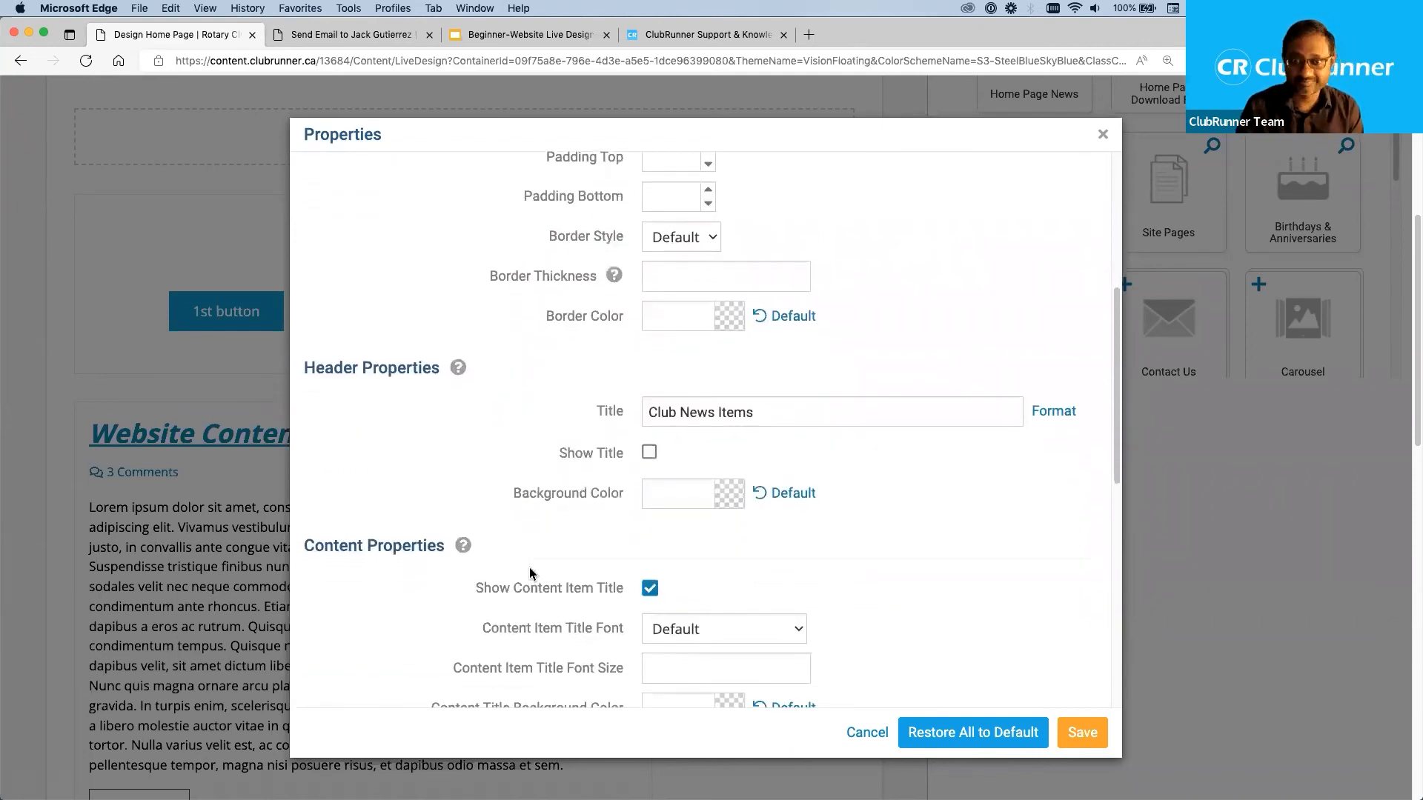
pyautogui.scroll(-5, 584, 546)
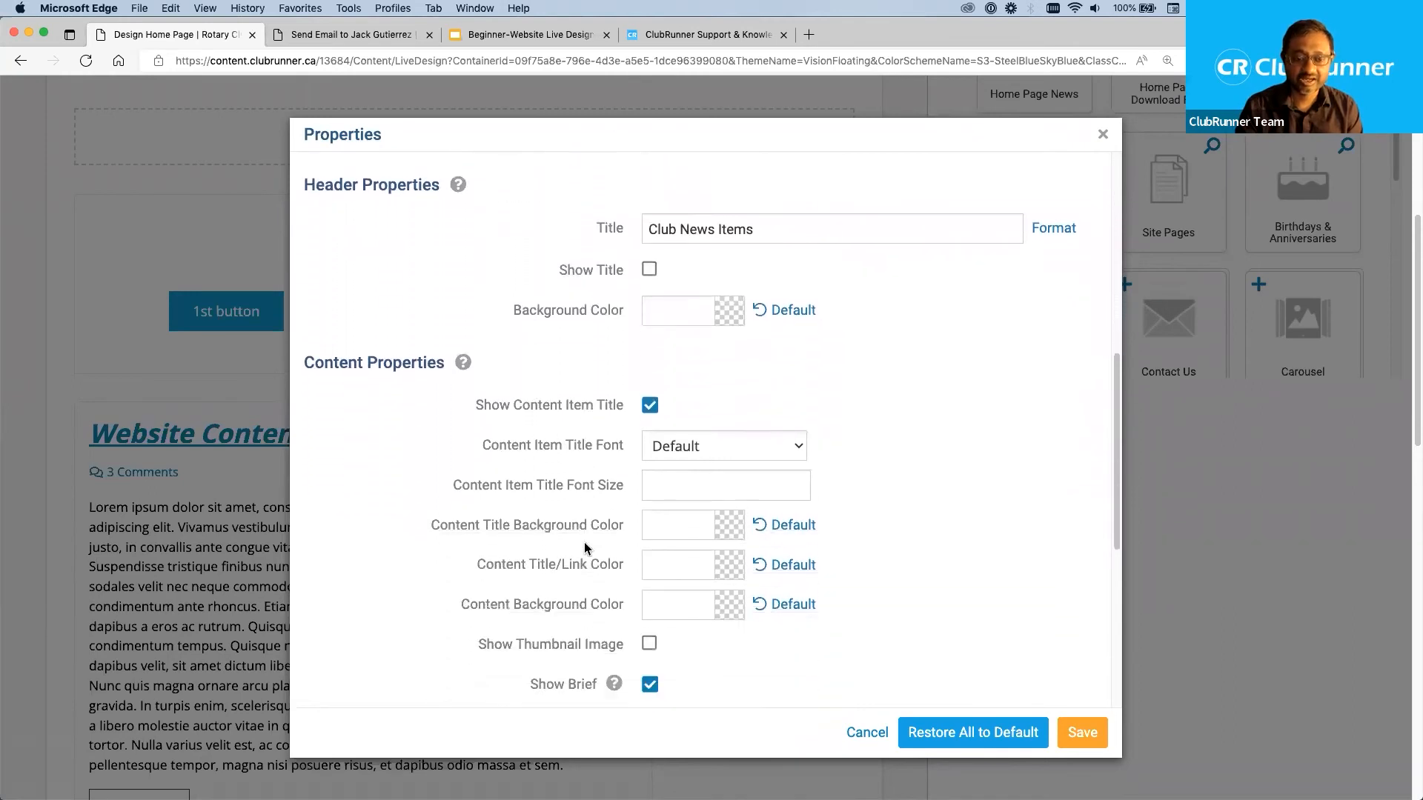
pyautogui.scroll(-10, 585, 546)
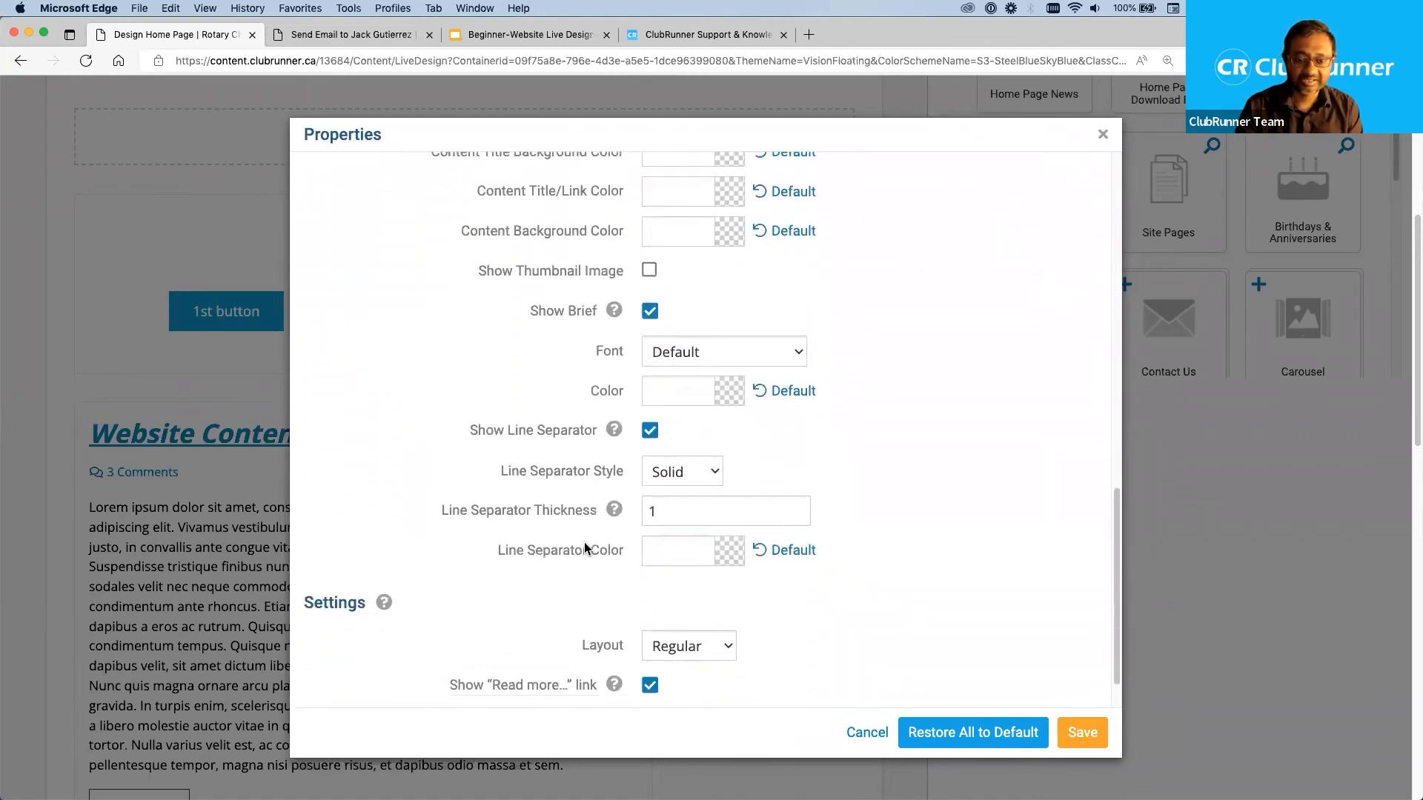
pyautogui.doubleClick(602, 589)
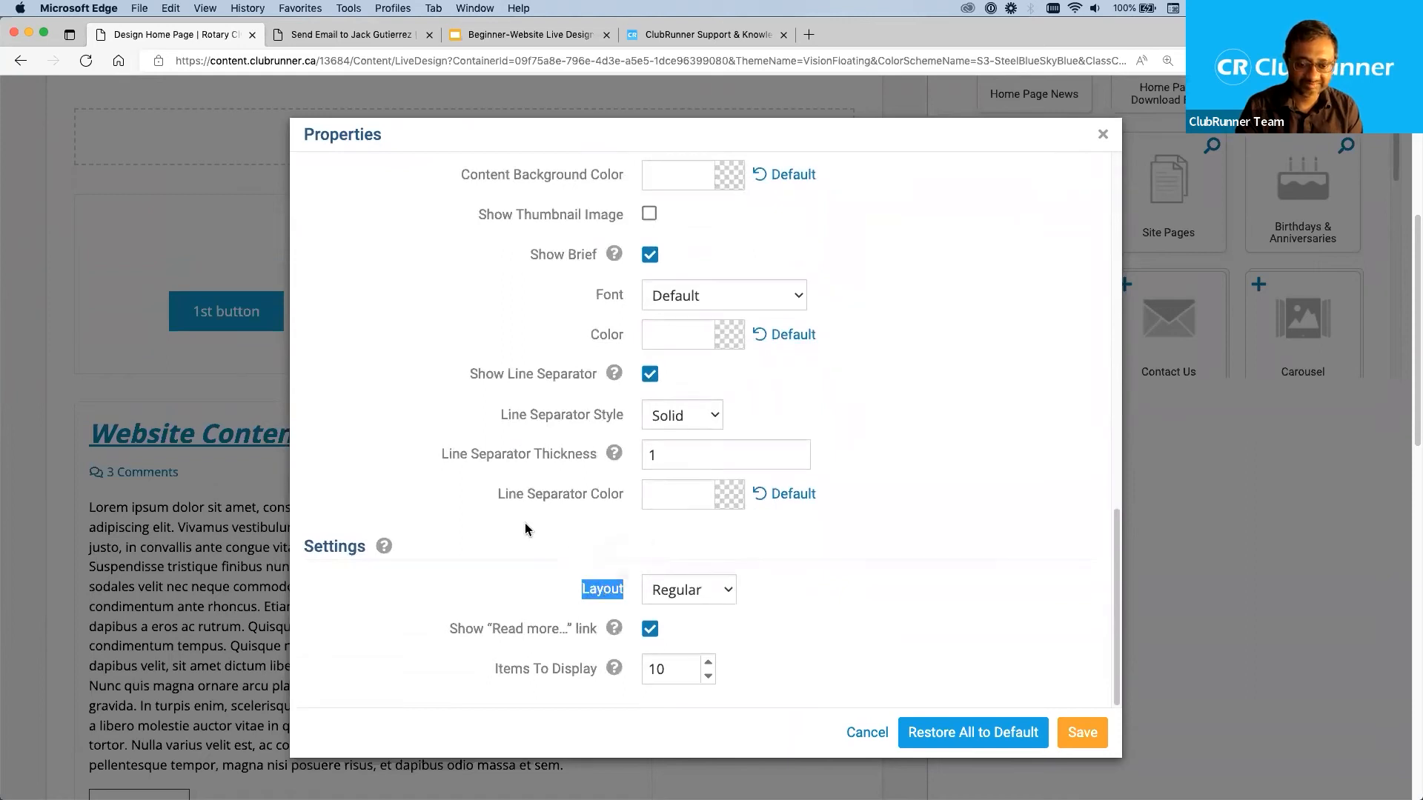
pyautogui.click(859, 581)
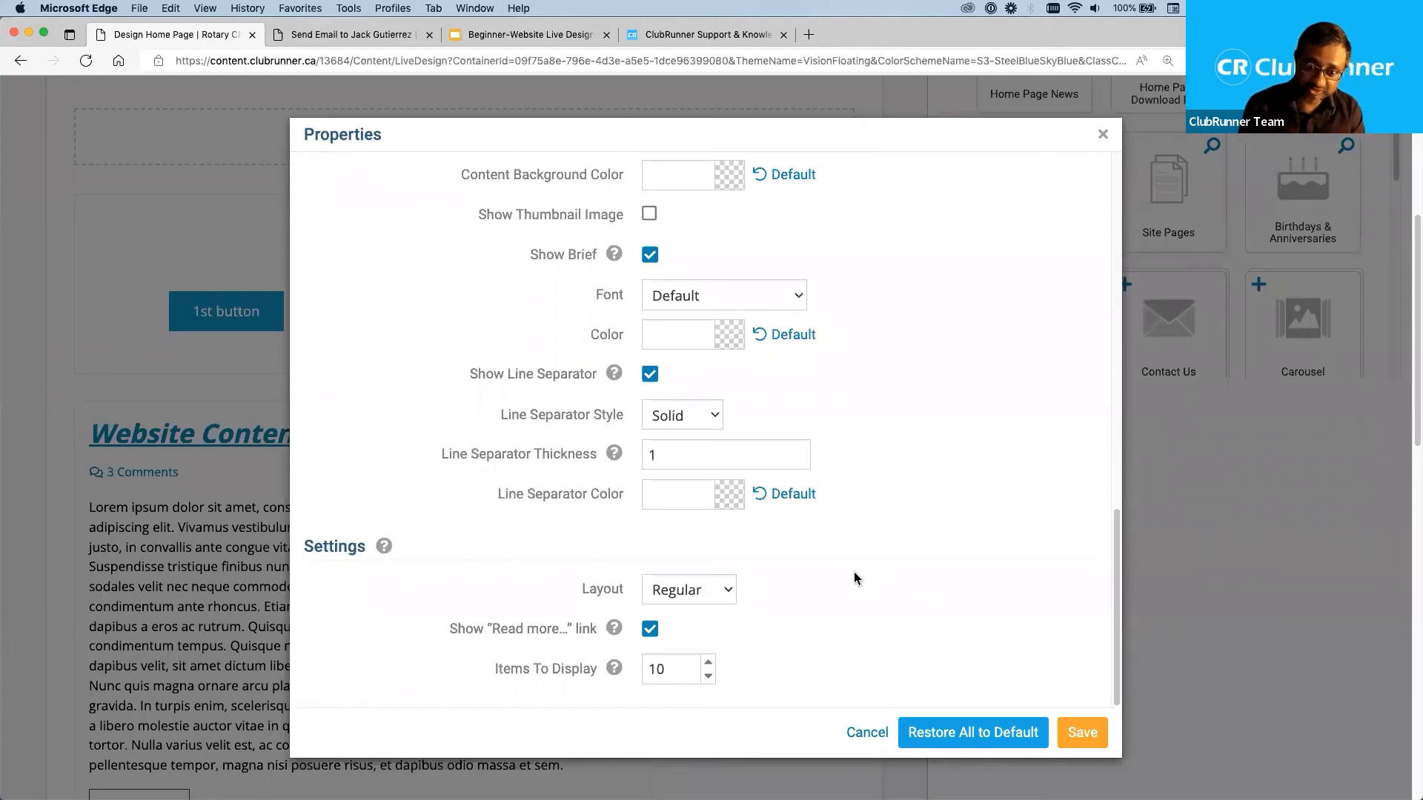
# Set the stories widget's layout to Scrollable, save the properties and check the stories on the page.
pyautogui.click(704, 601)
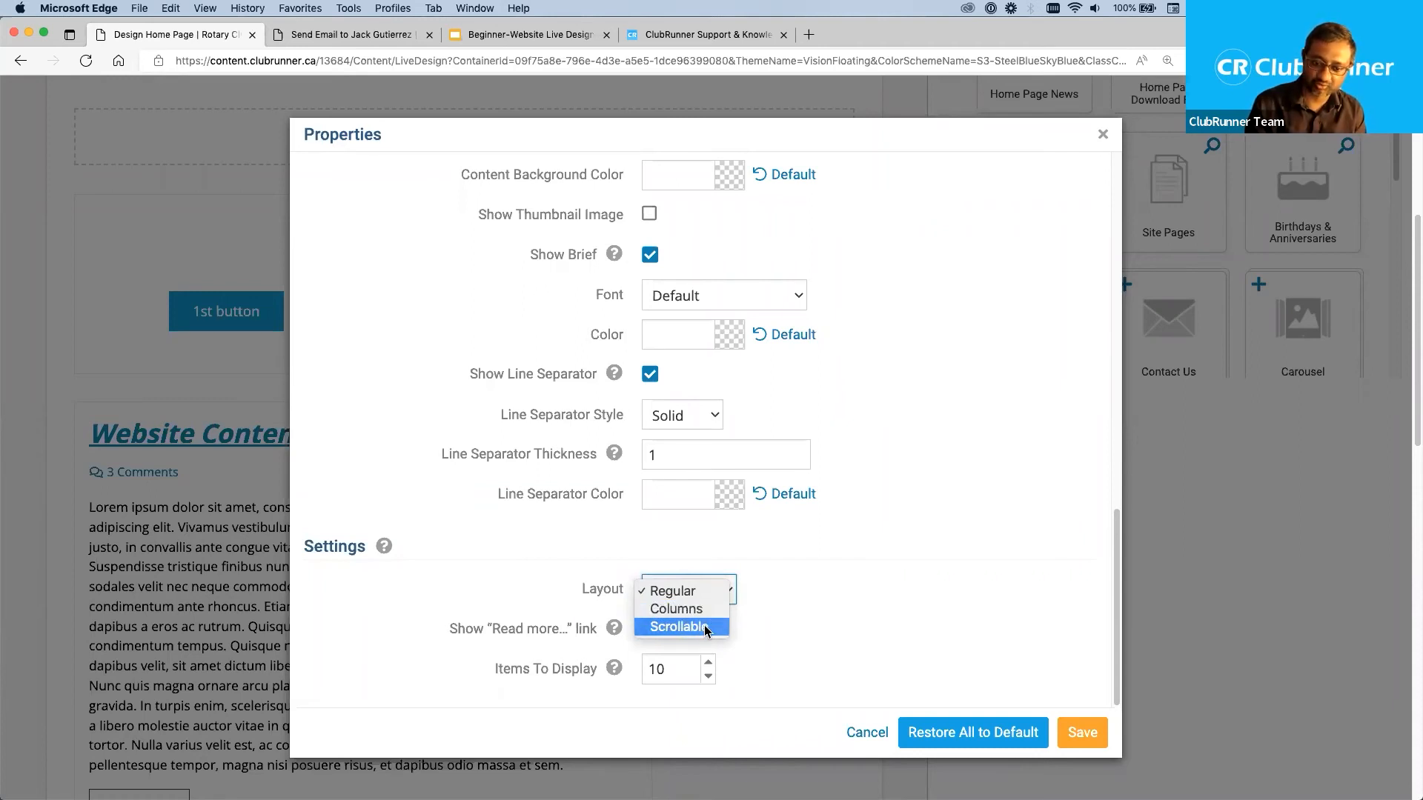
pyautogui.click(706, 628)
pyautogui.click(1078, 734)
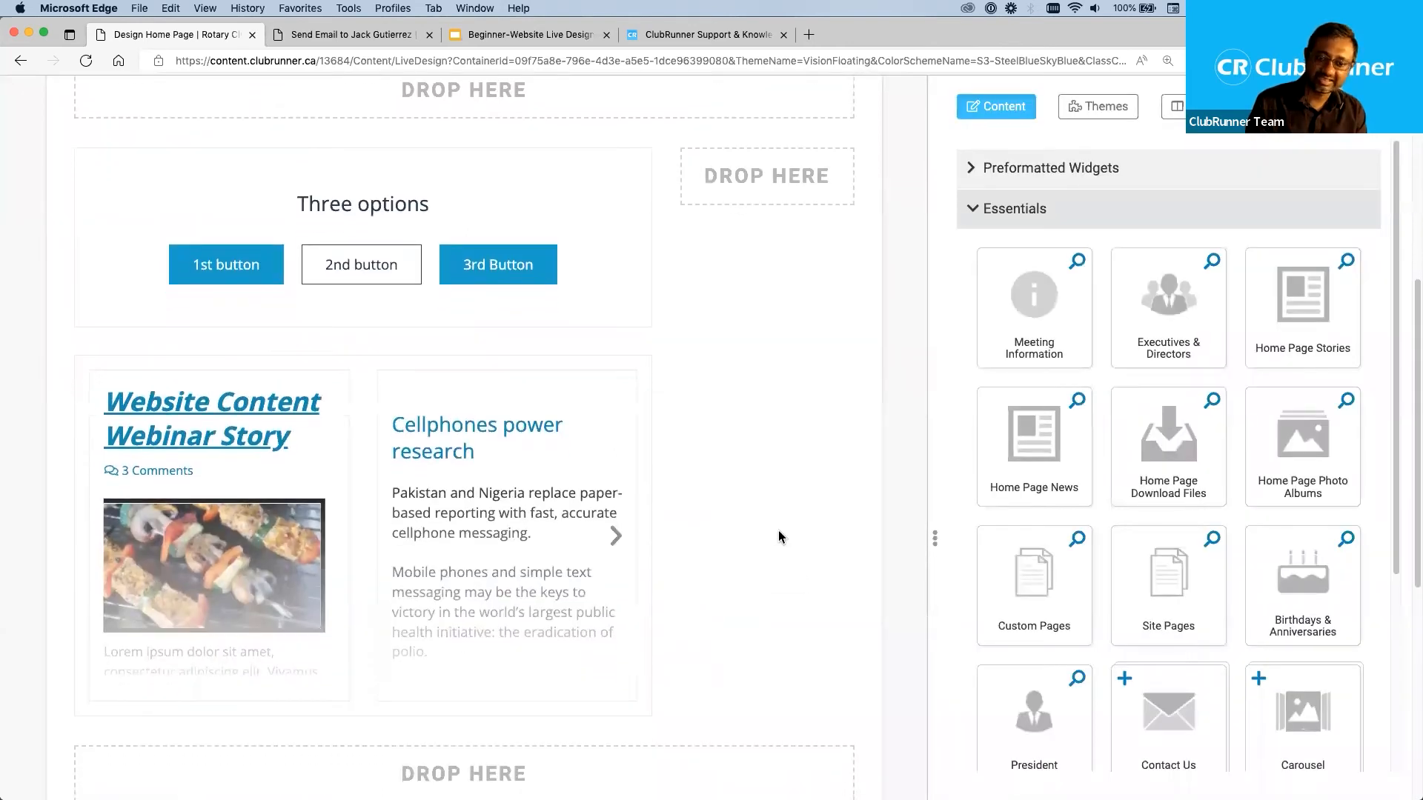
pyautogui.scroll(-1, 730, 573)
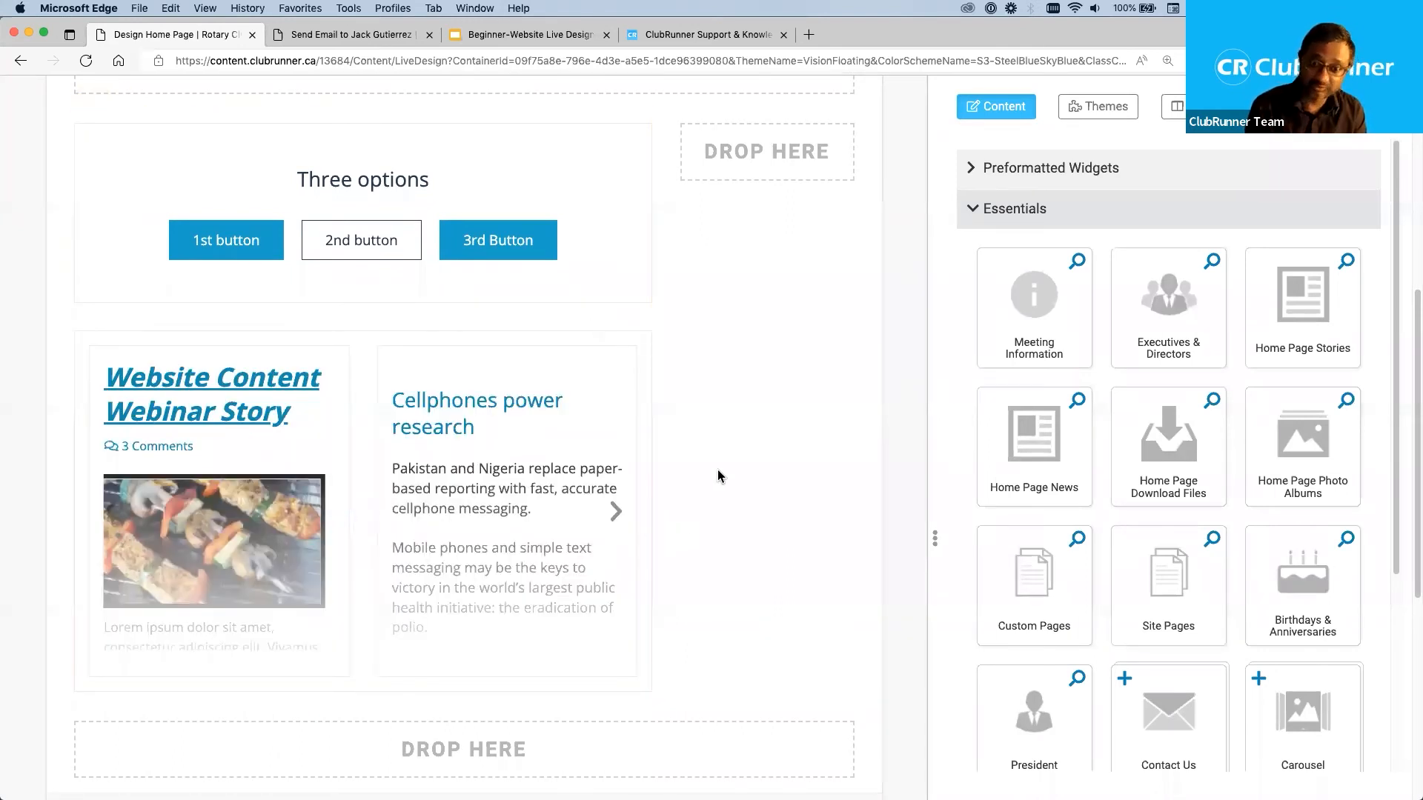
# Reopen the stories widget's properties and cancel out of them.
pyautogui.scroll(2, 718, 471)
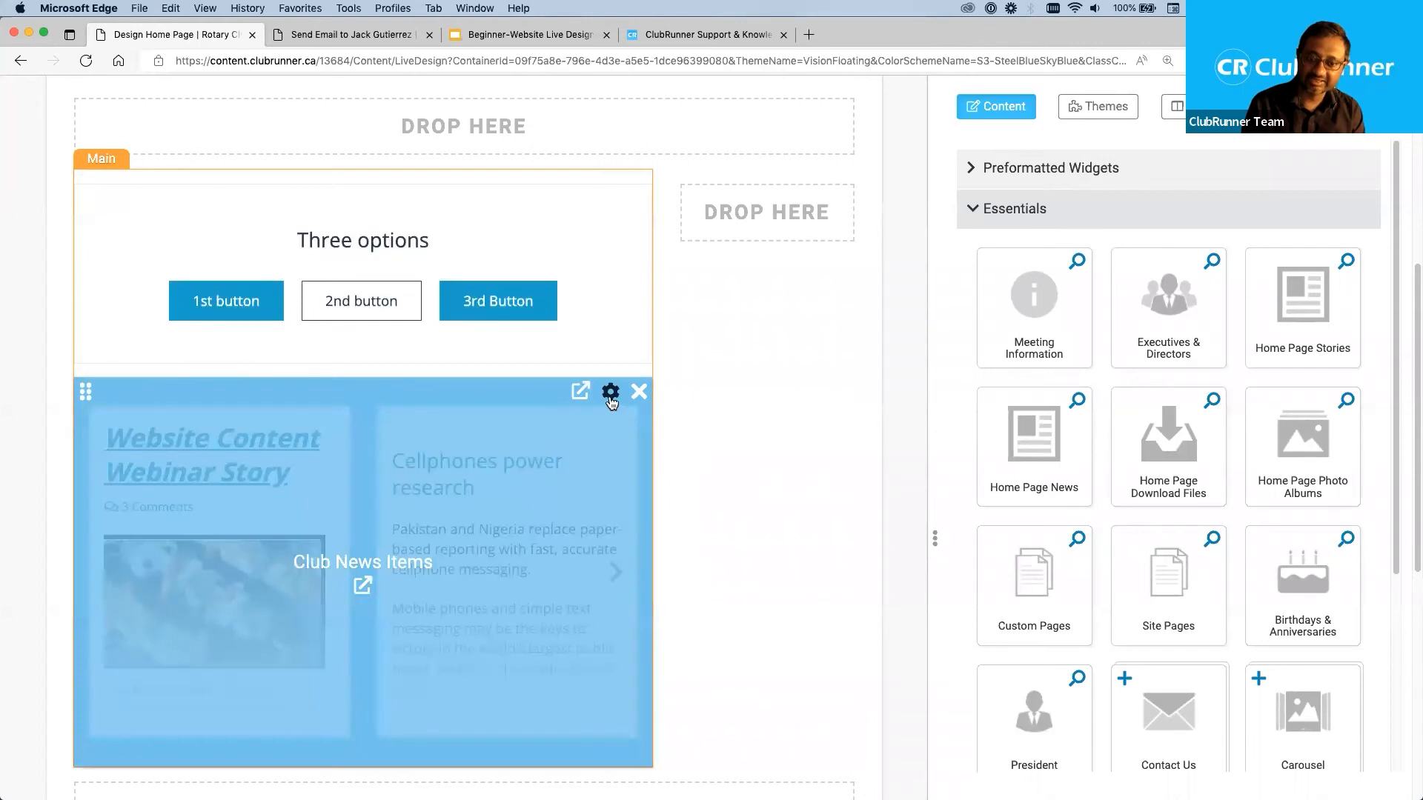
pyautogui.click(610, 393)
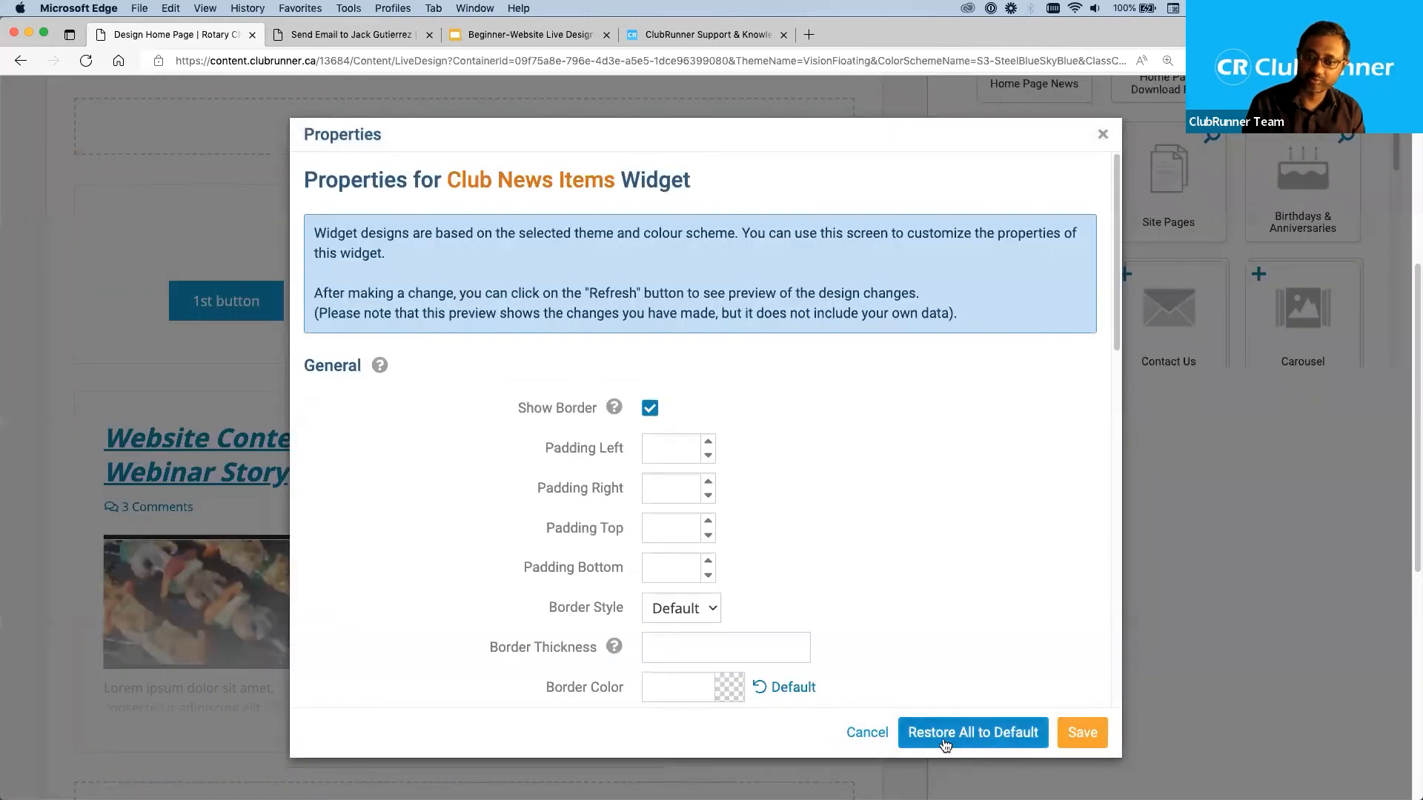
pyautogui.click(863, 733)
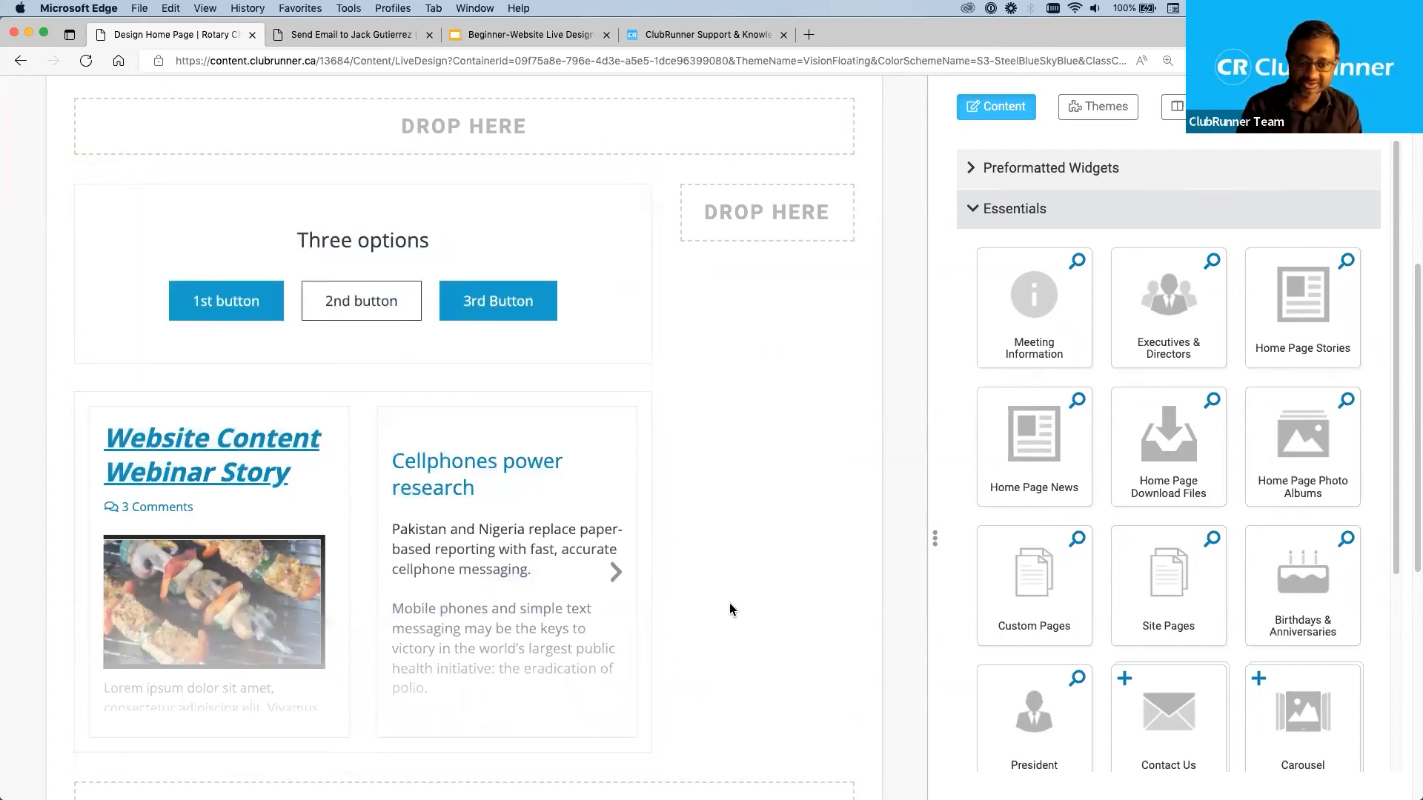
# Open the banner text "Our homepage." for inline editing, select it and leave the editor again.
pyautogui.scroll(-1, 730, 609)
pyautogui.scroll(-3, 730, 610)
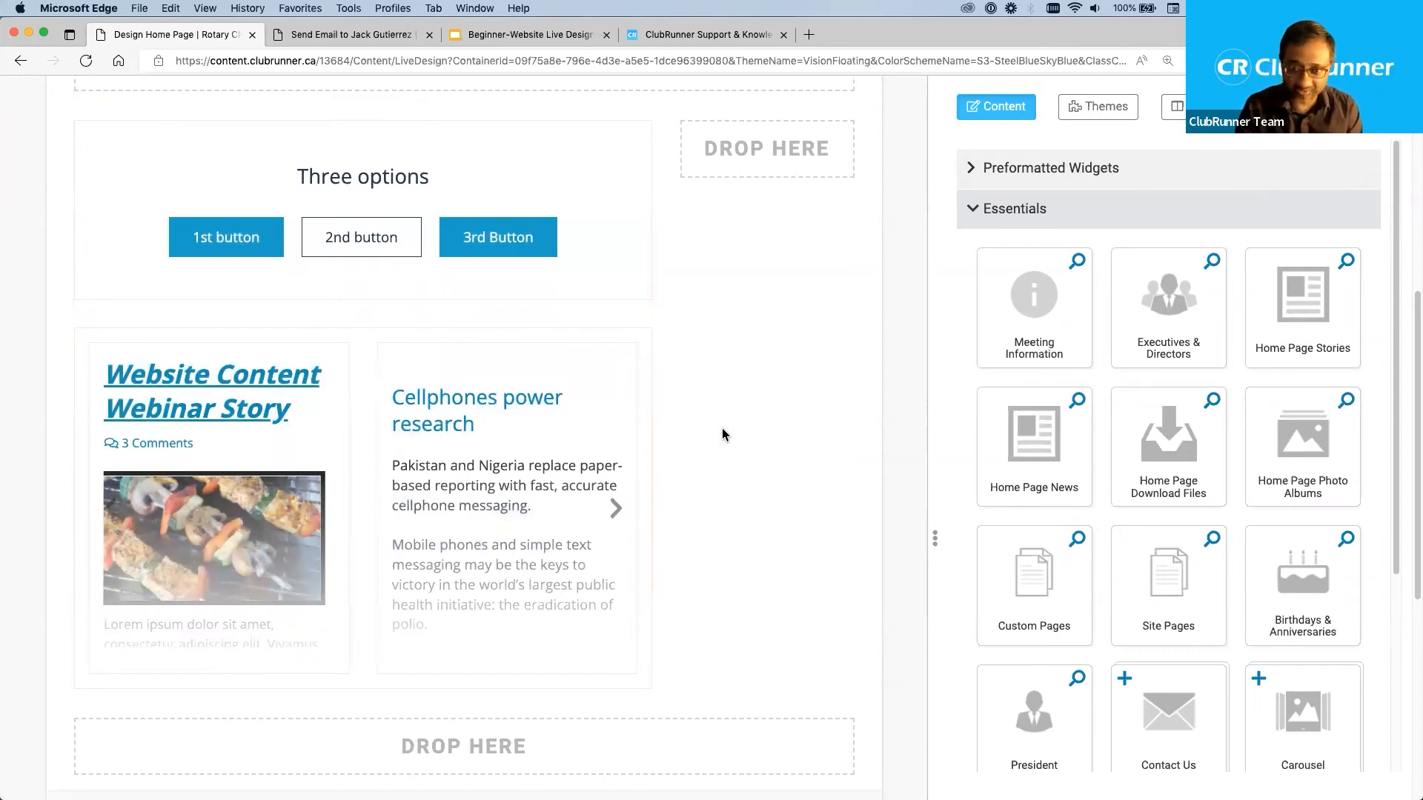
pyautogui.scroll(5, 722, 430)
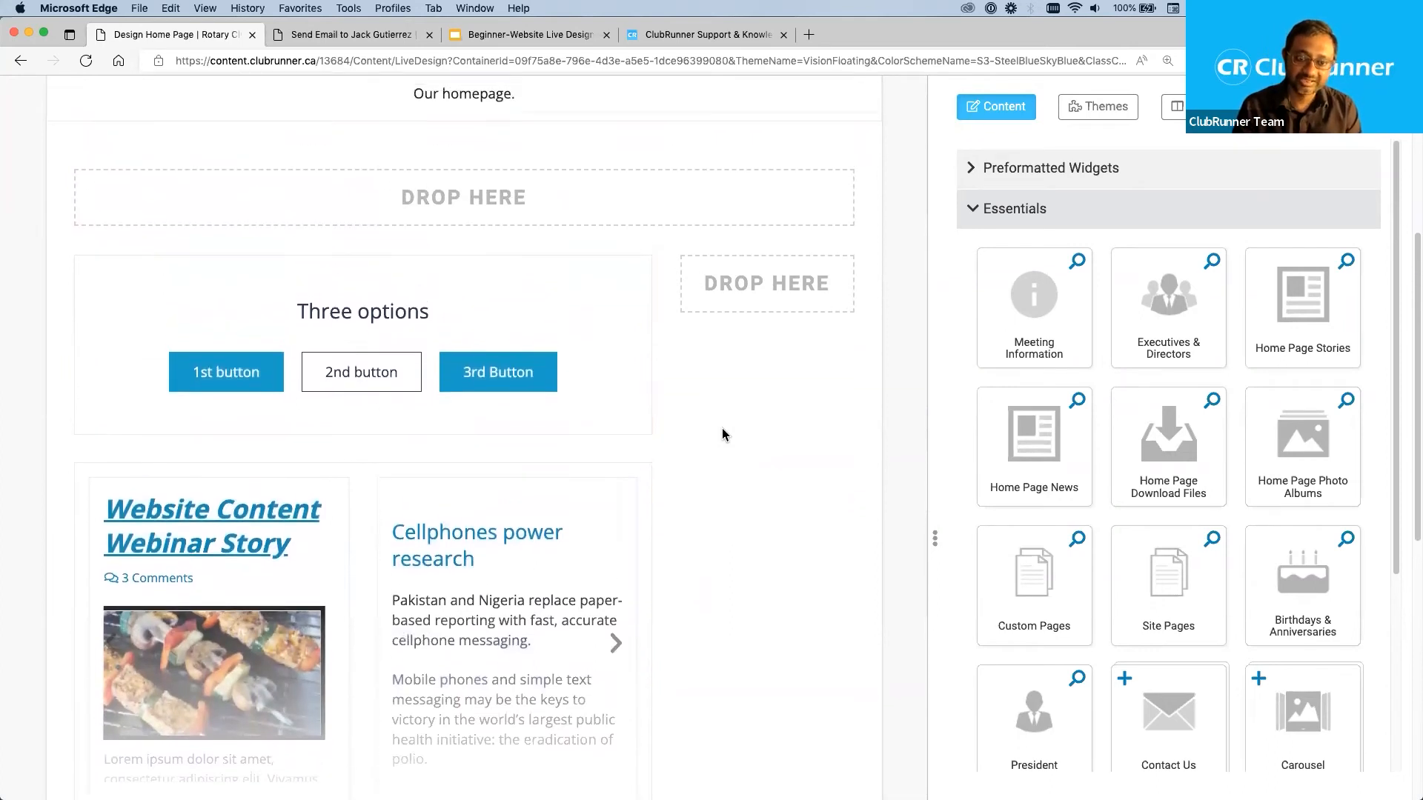
pyautogui.scroll(10, 722, 429)
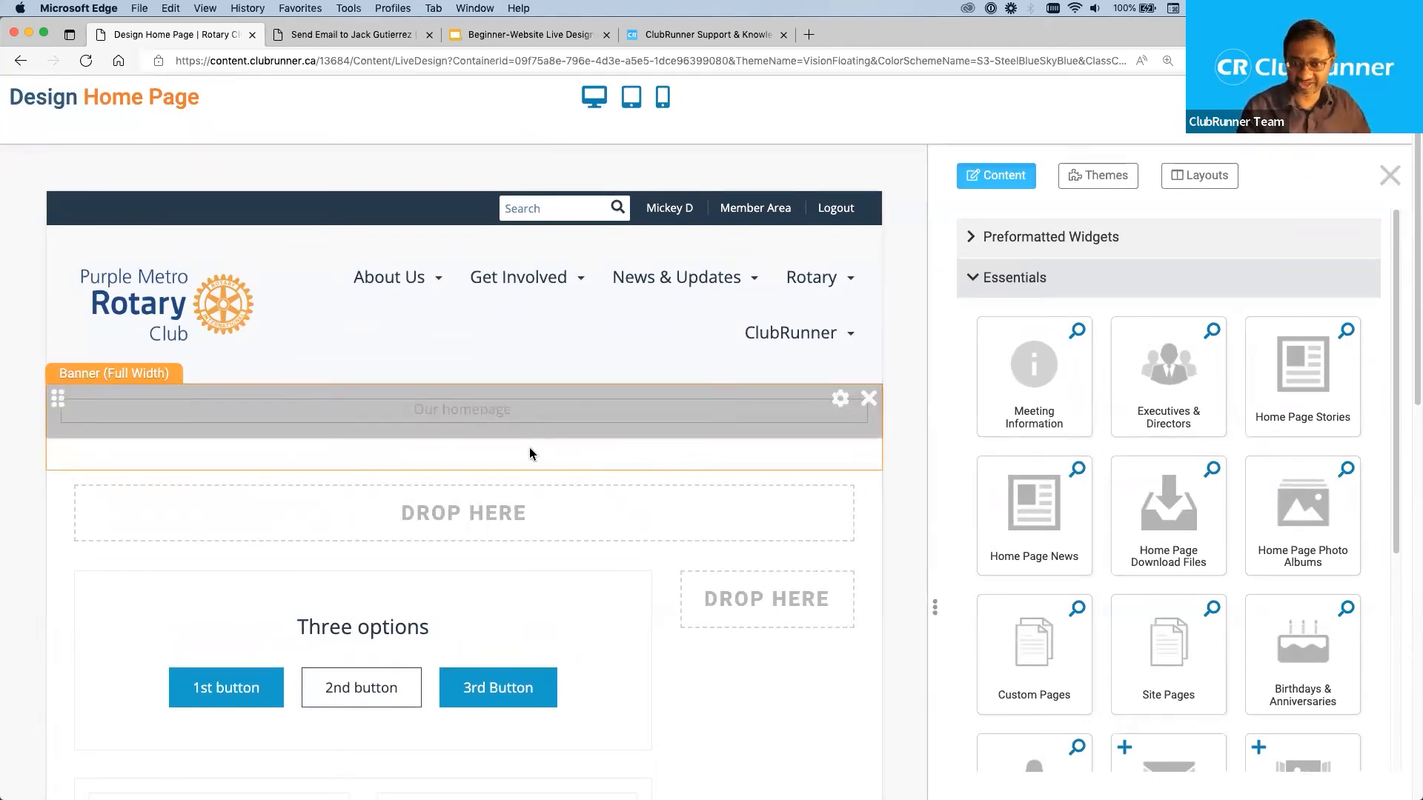
pyautogui.click(467, 413)
pyautogui.moveTo(553, 412); pyautogui.dragTo(384, 404)
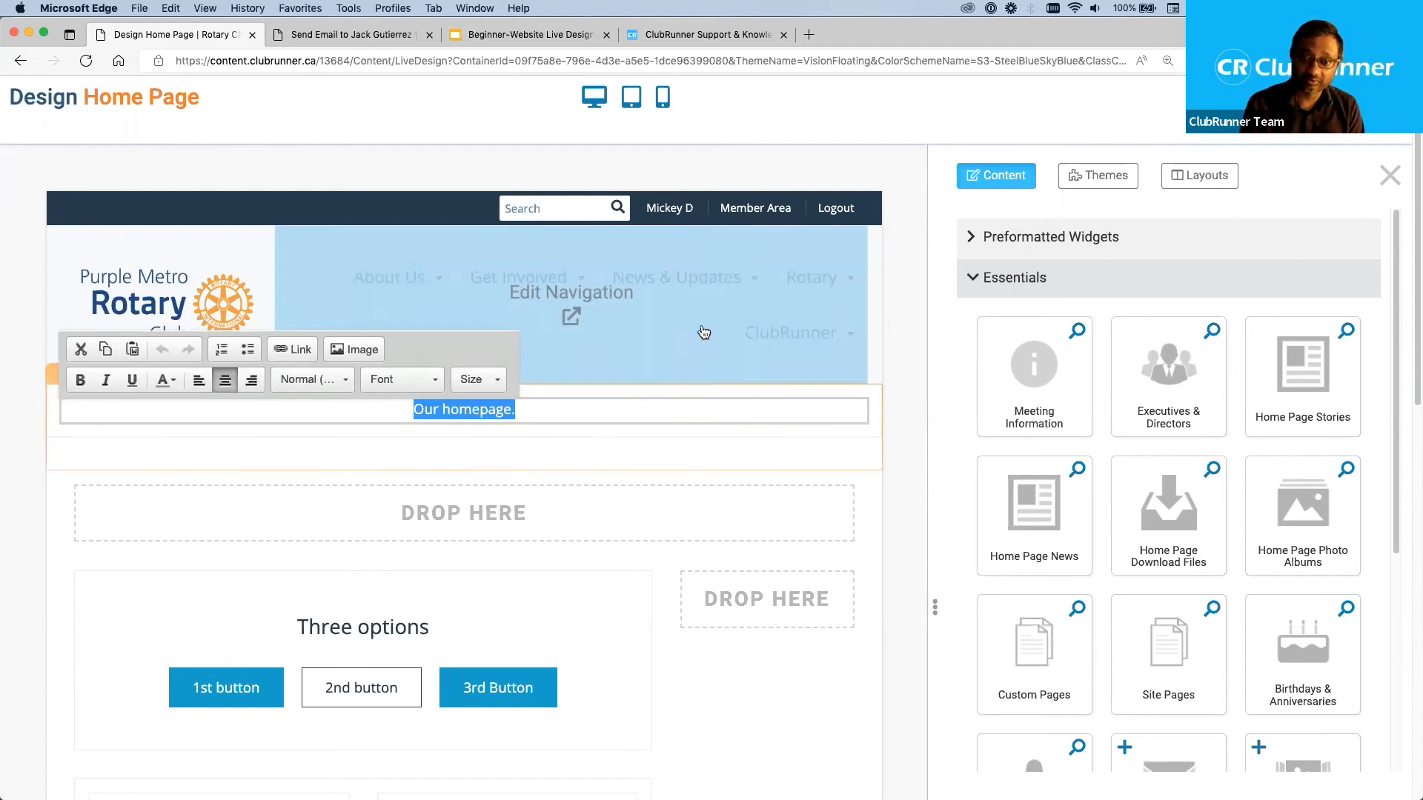
pyautogui.click(905, 346)
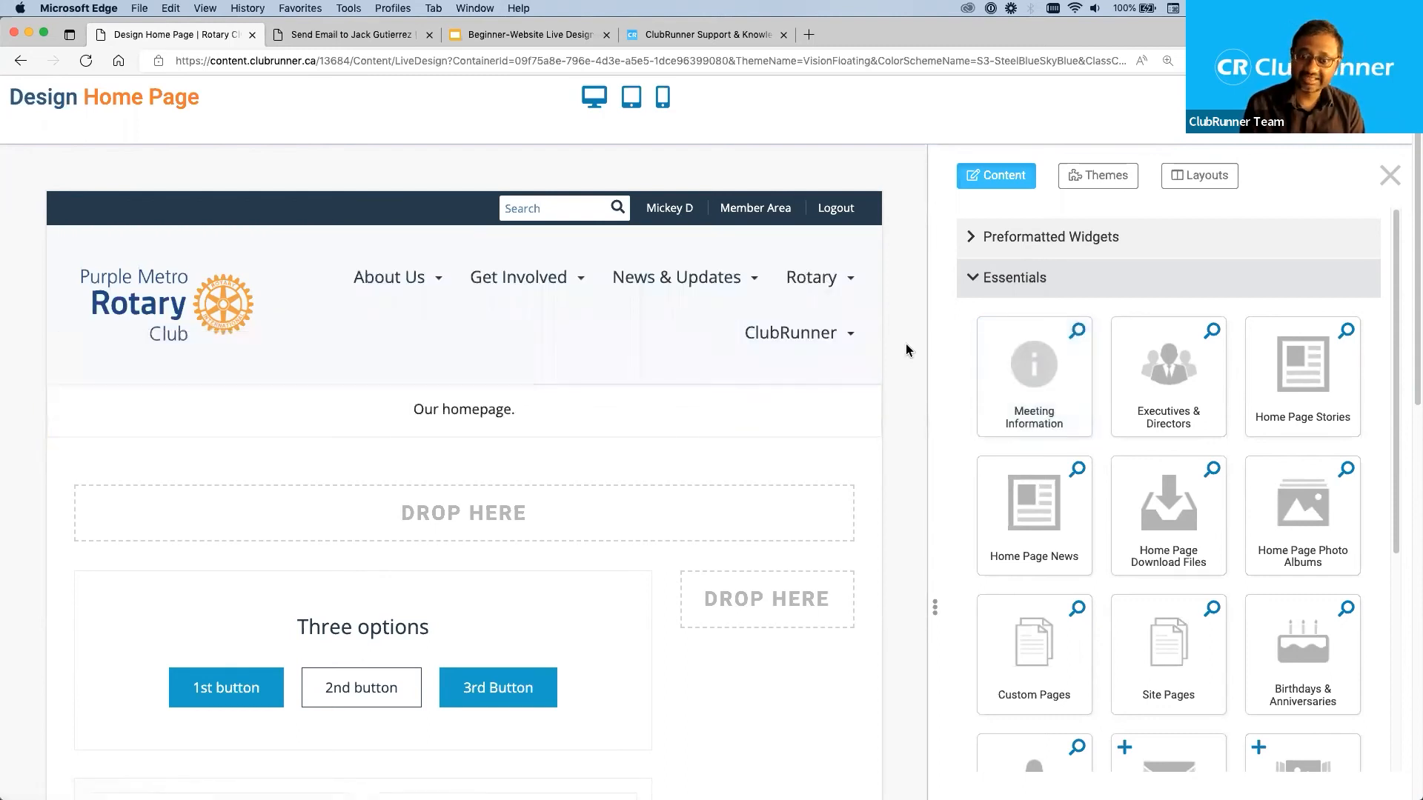
# Open the stories widget's list of home page stories for editing and go back to the designer.
pyautogui.scroll(-5, 808, 528)
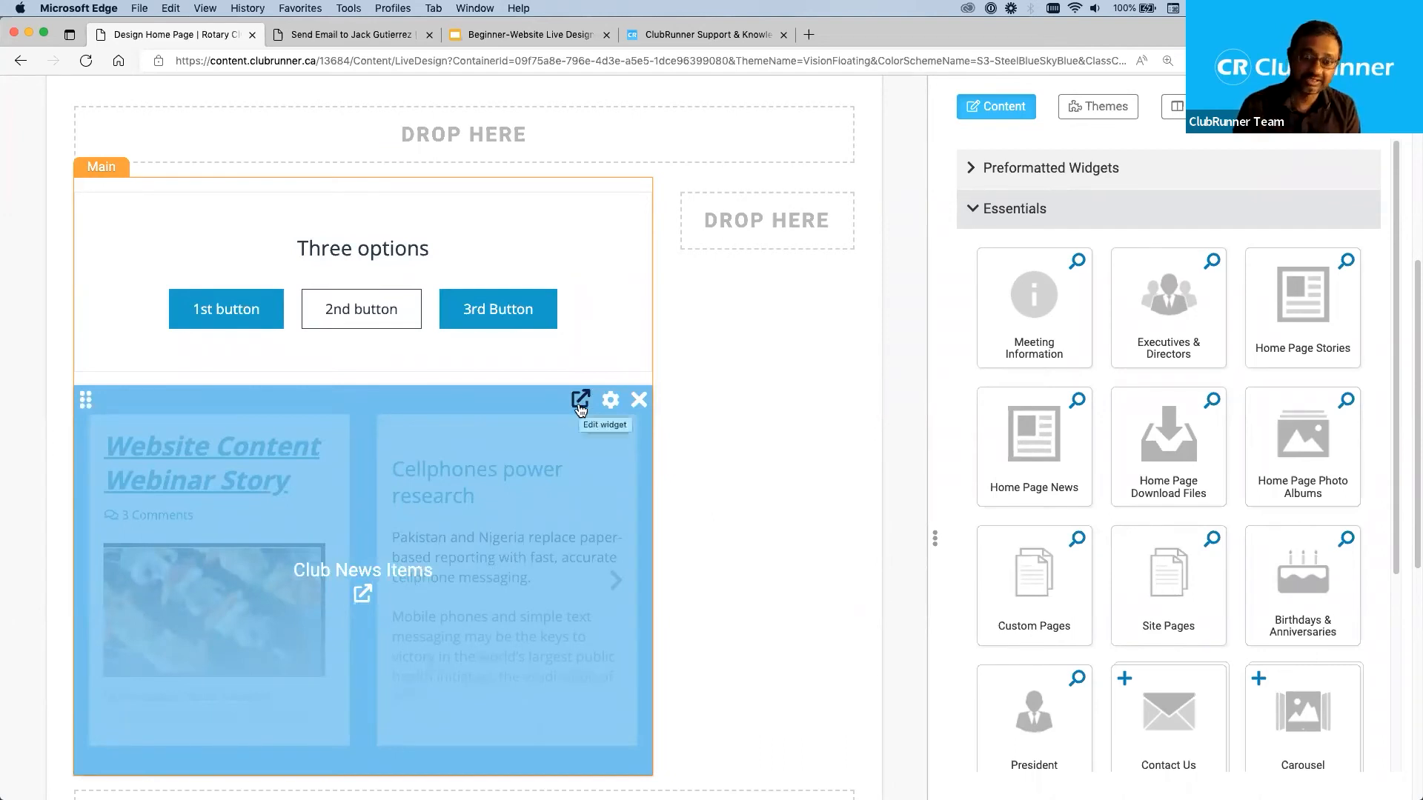
pyautogui.click(580, 402)
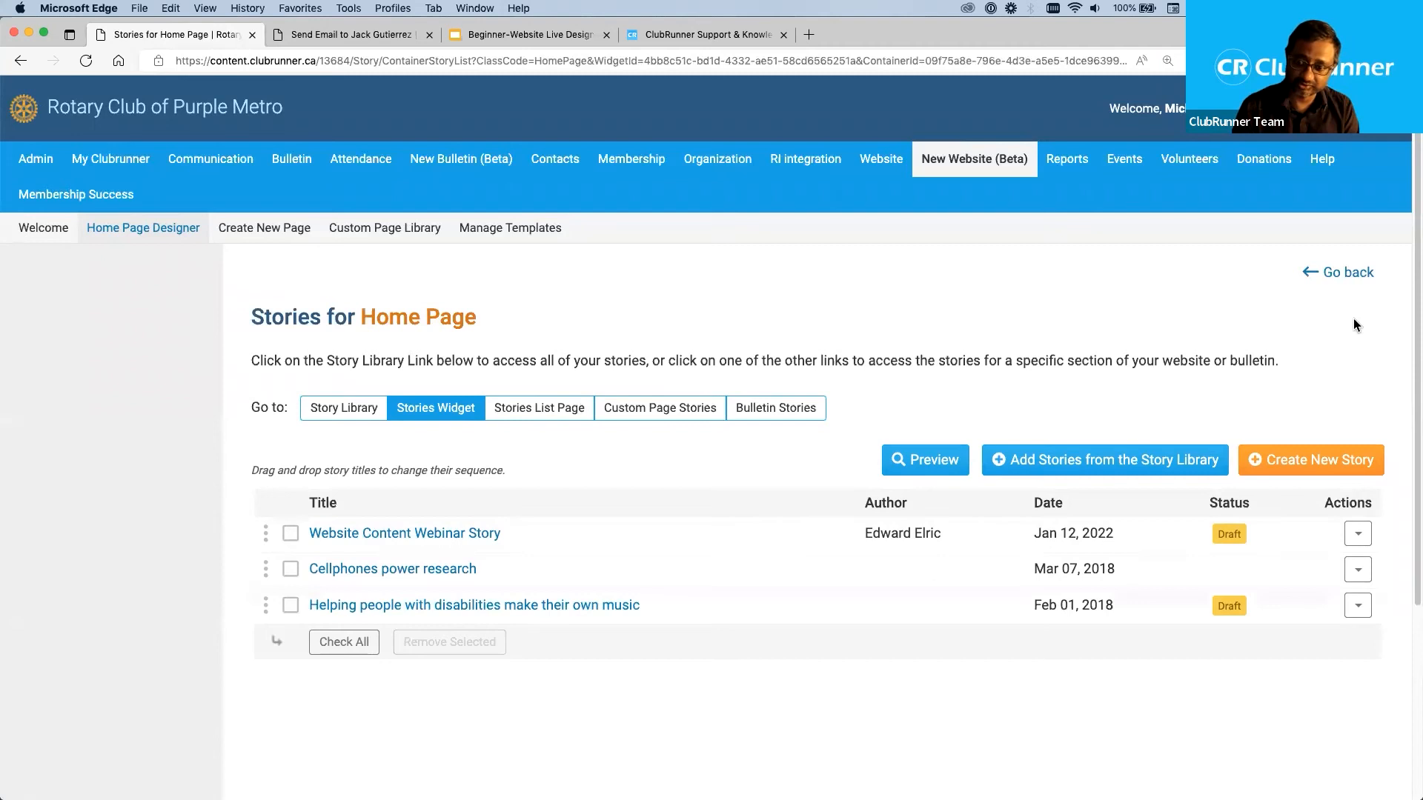
pyautogui.click(1350, 276)
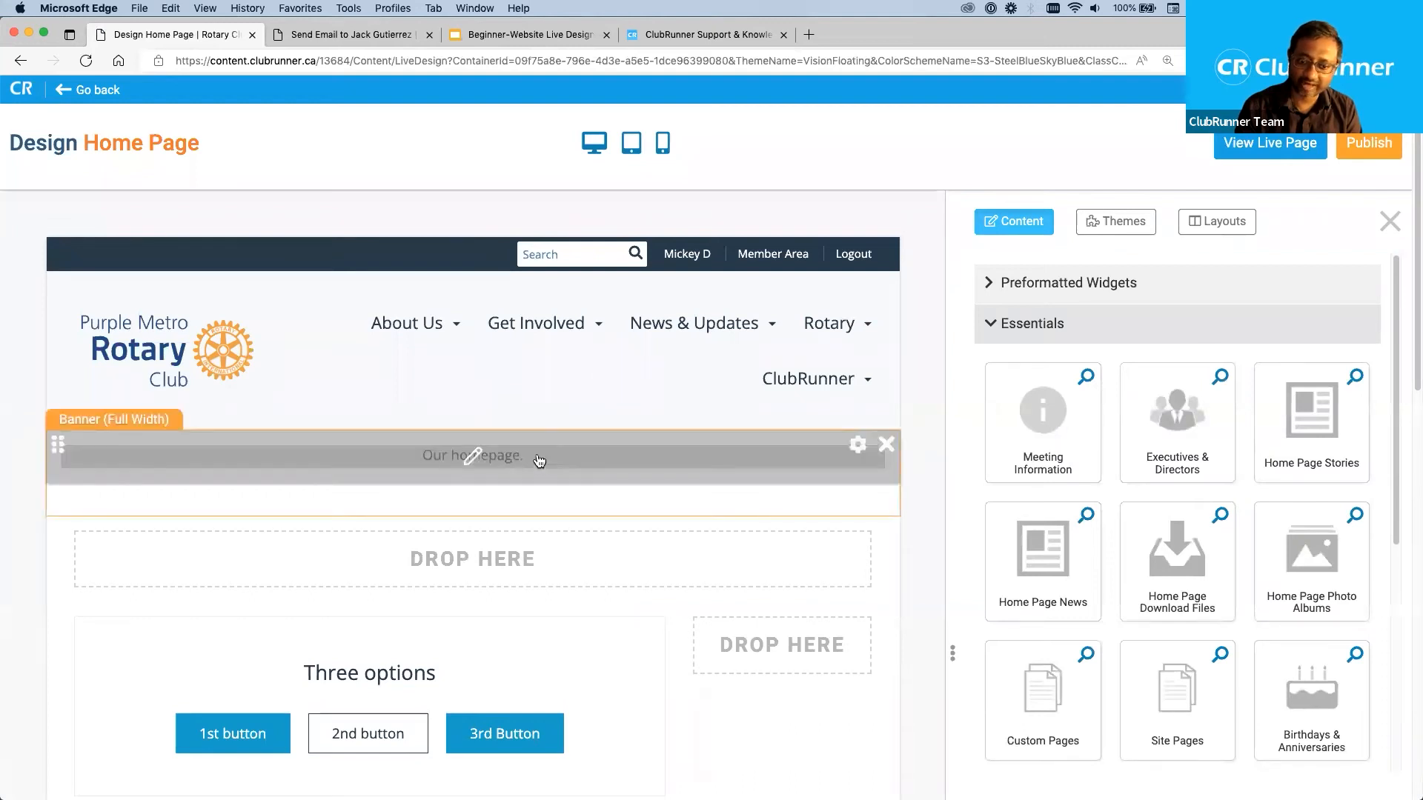
# Replace the banner text with "Welcome to our Club".
pyautogui.click(515, 455)
pyautogui.moveTo(540, 455); pyautogui.dragTo(271, 439)
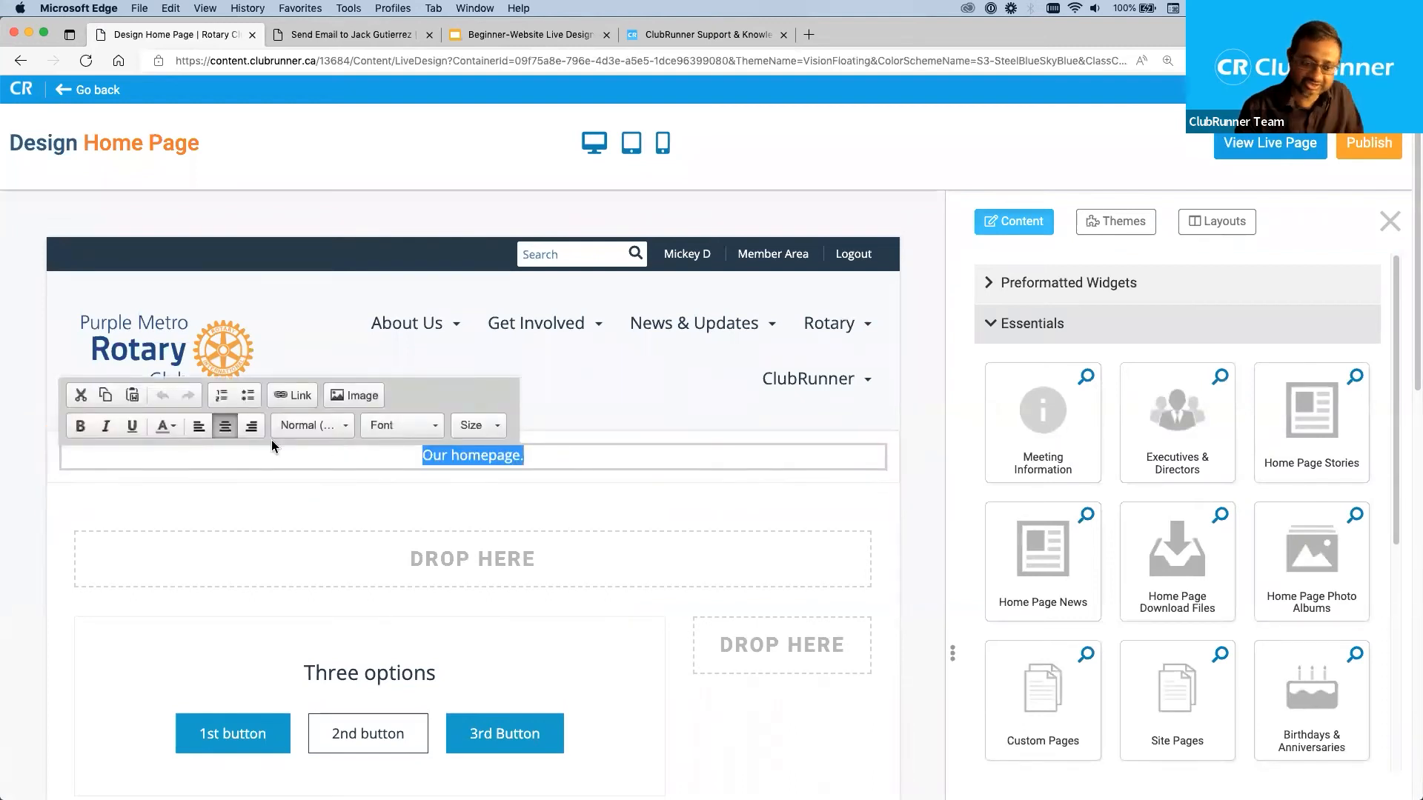
pyautogui.write('Welcoe t')
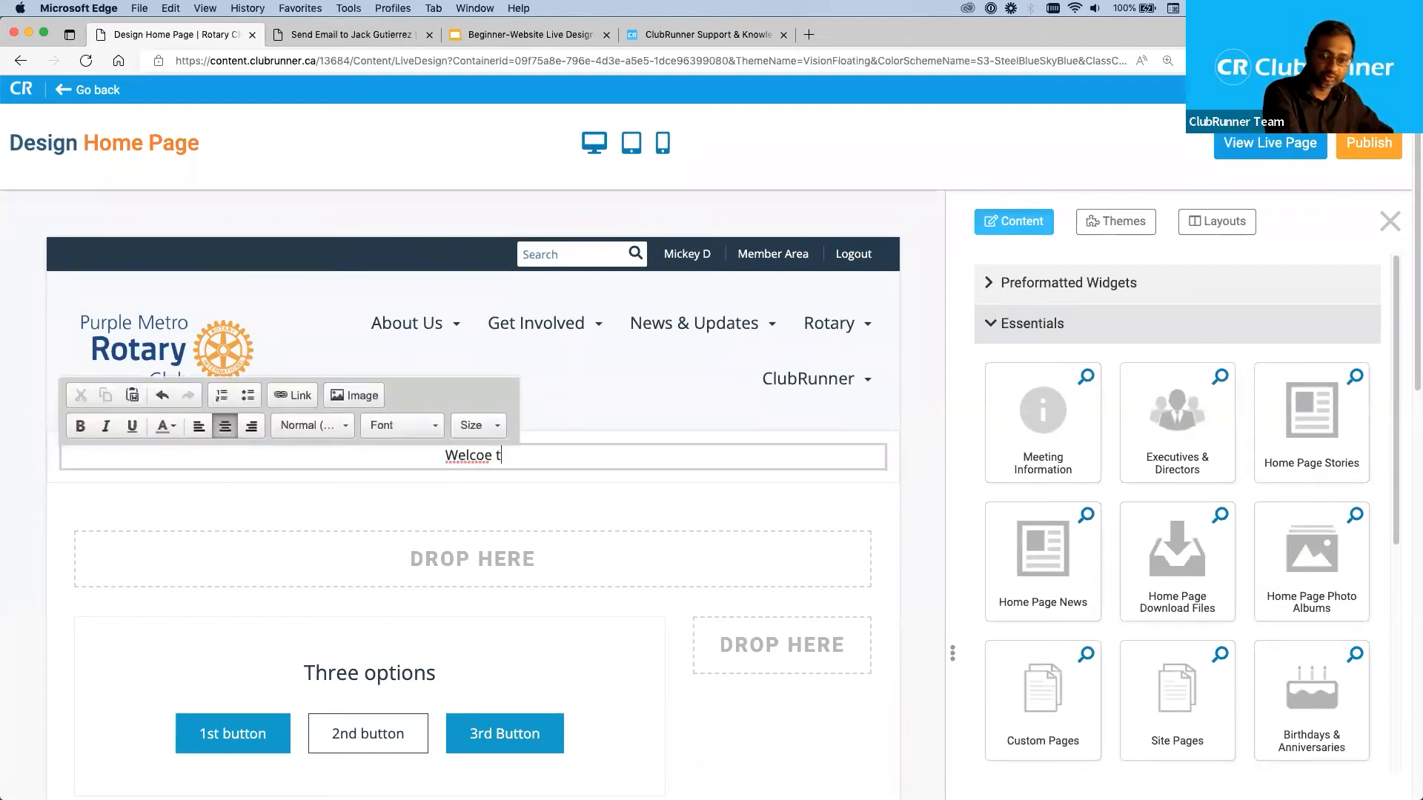
pyautogui.press('BackSpace')
pyautogui.press('BackSpace')
pyautogui.press('BackSpace')
pyautogui.write('me to our')
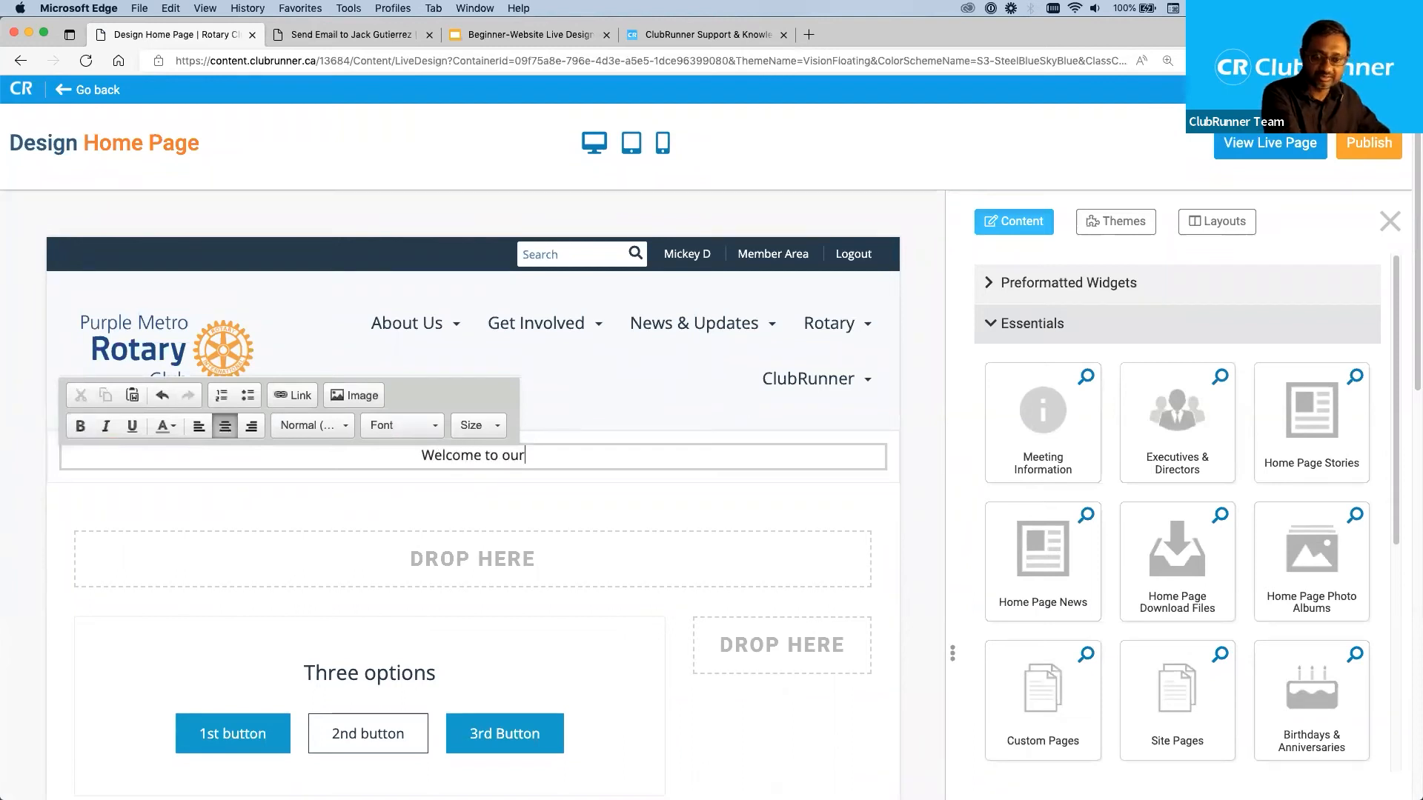
pyautogui.write(' Club')
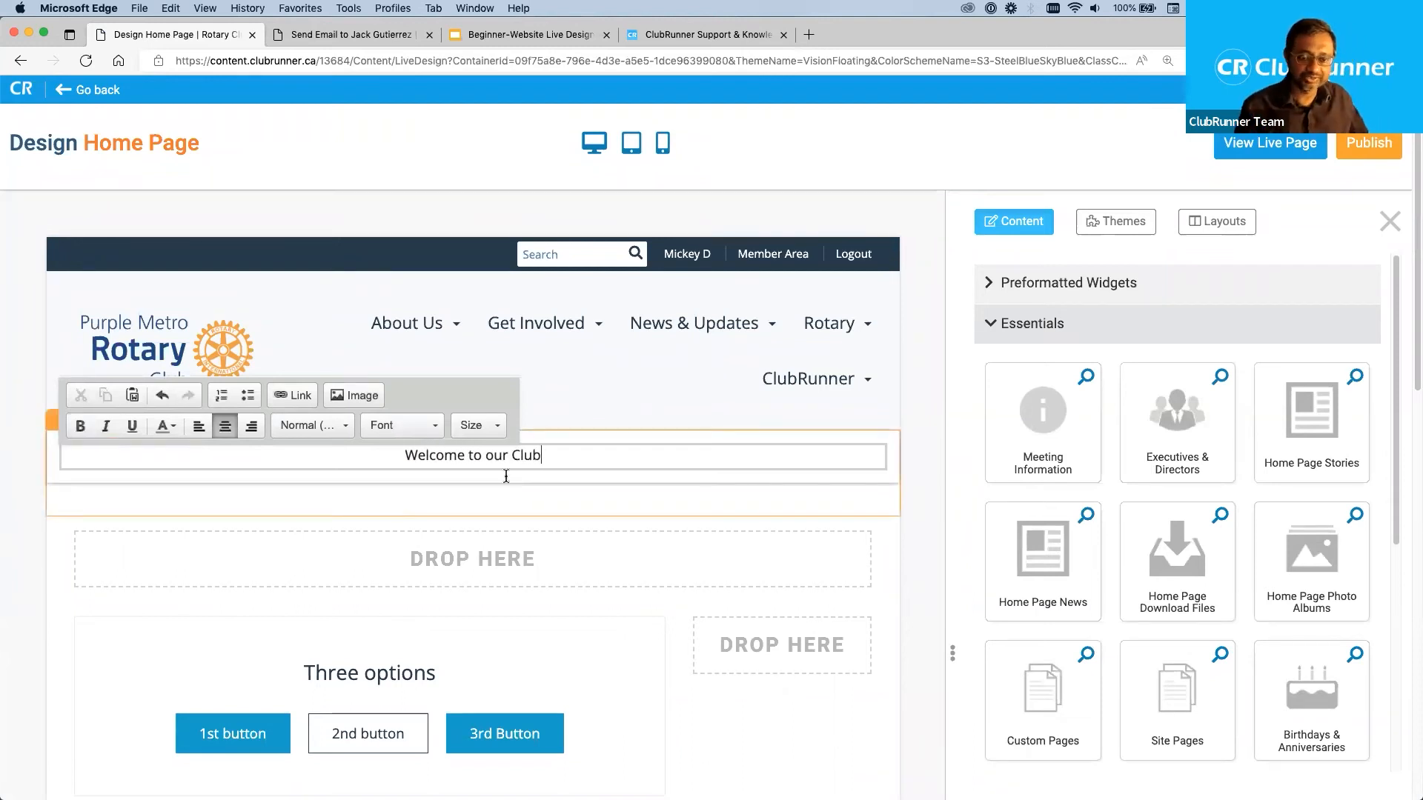
# Make the banner text "Welcome to our Club" bold and set its font size to 24.
pyautogui.moveTo(544, 453); pyautogui.dragTo(301, 452)
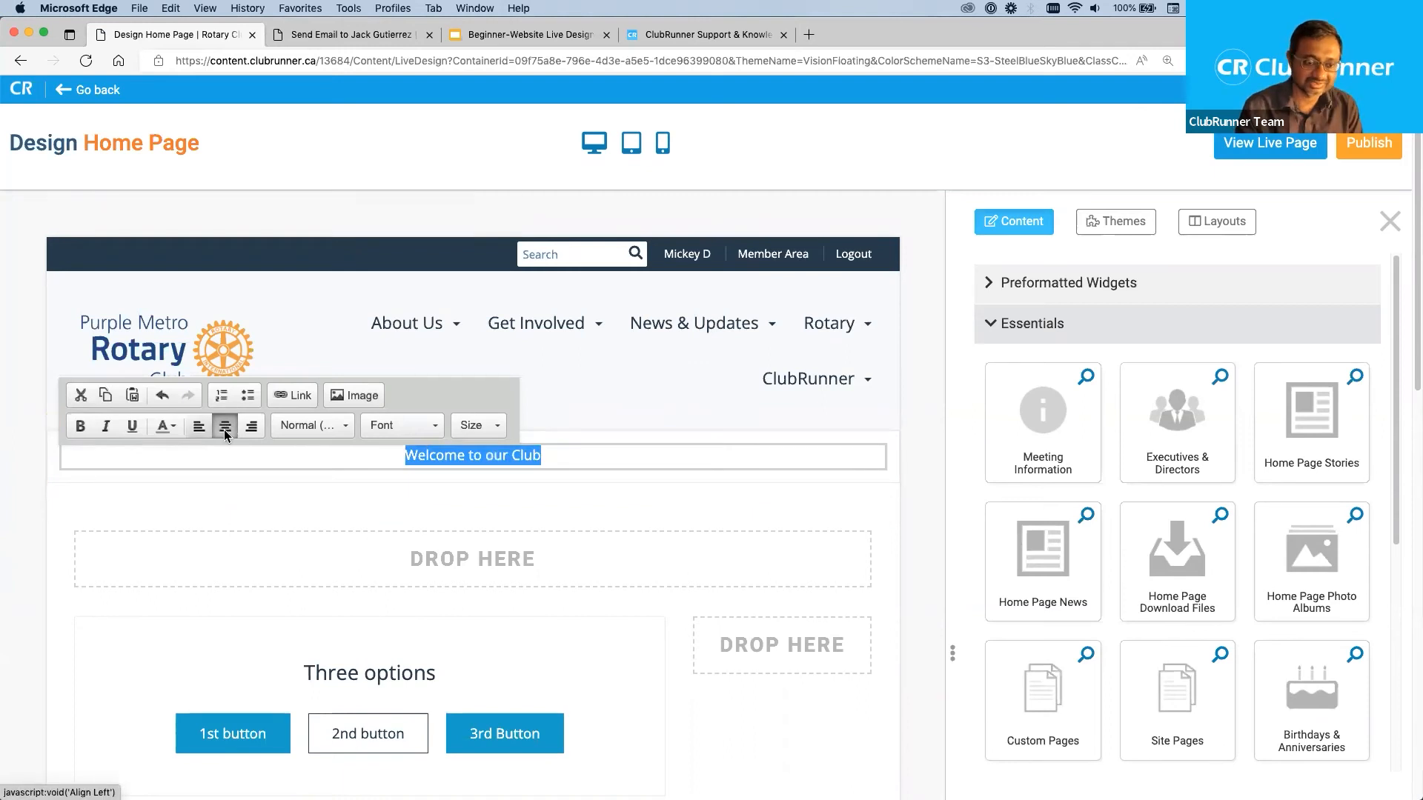
pyautogui.click(80, 426)
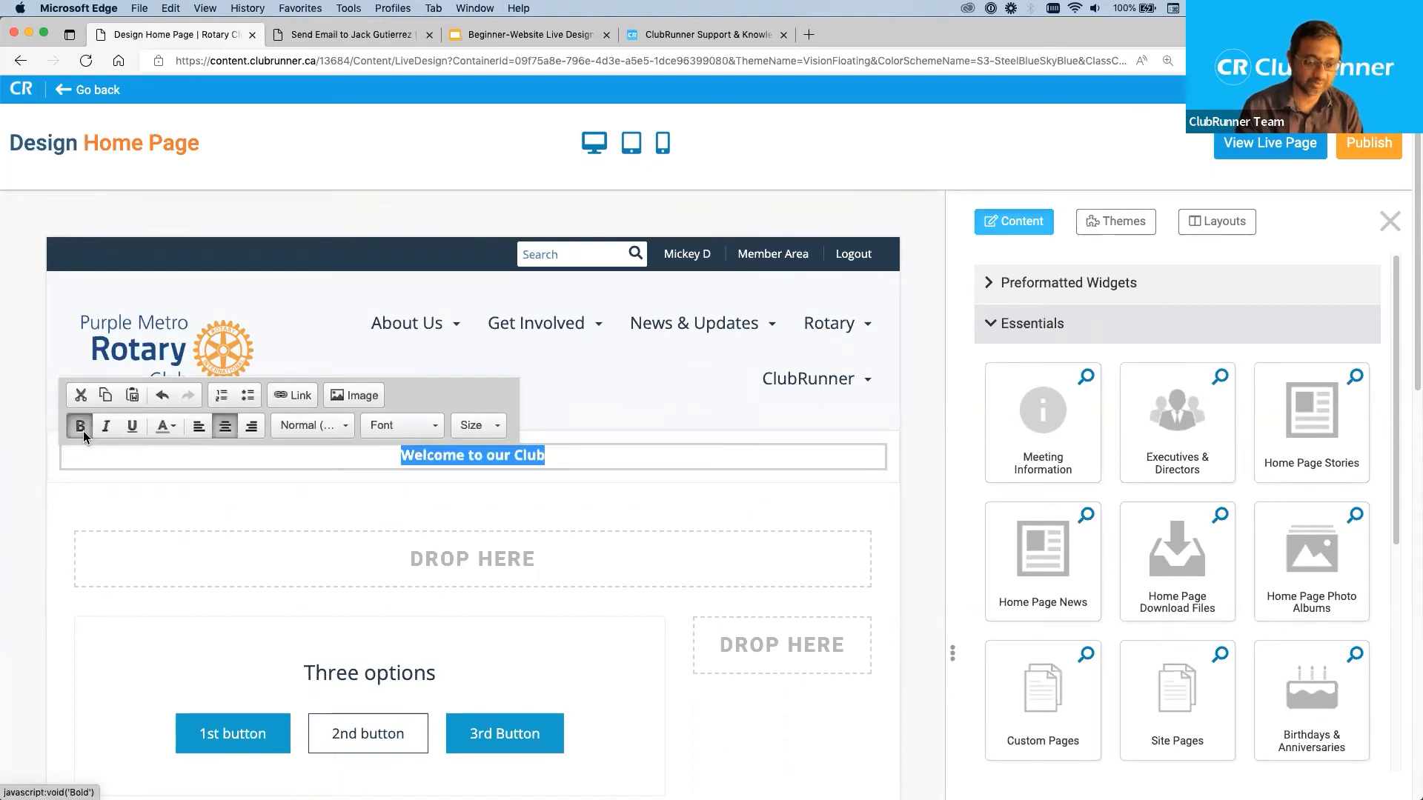
pyautogui.click(498, 427)
pyautogui.scroll(-2, 519, 530)
pyautogui.scroll(-3, 519, 532)
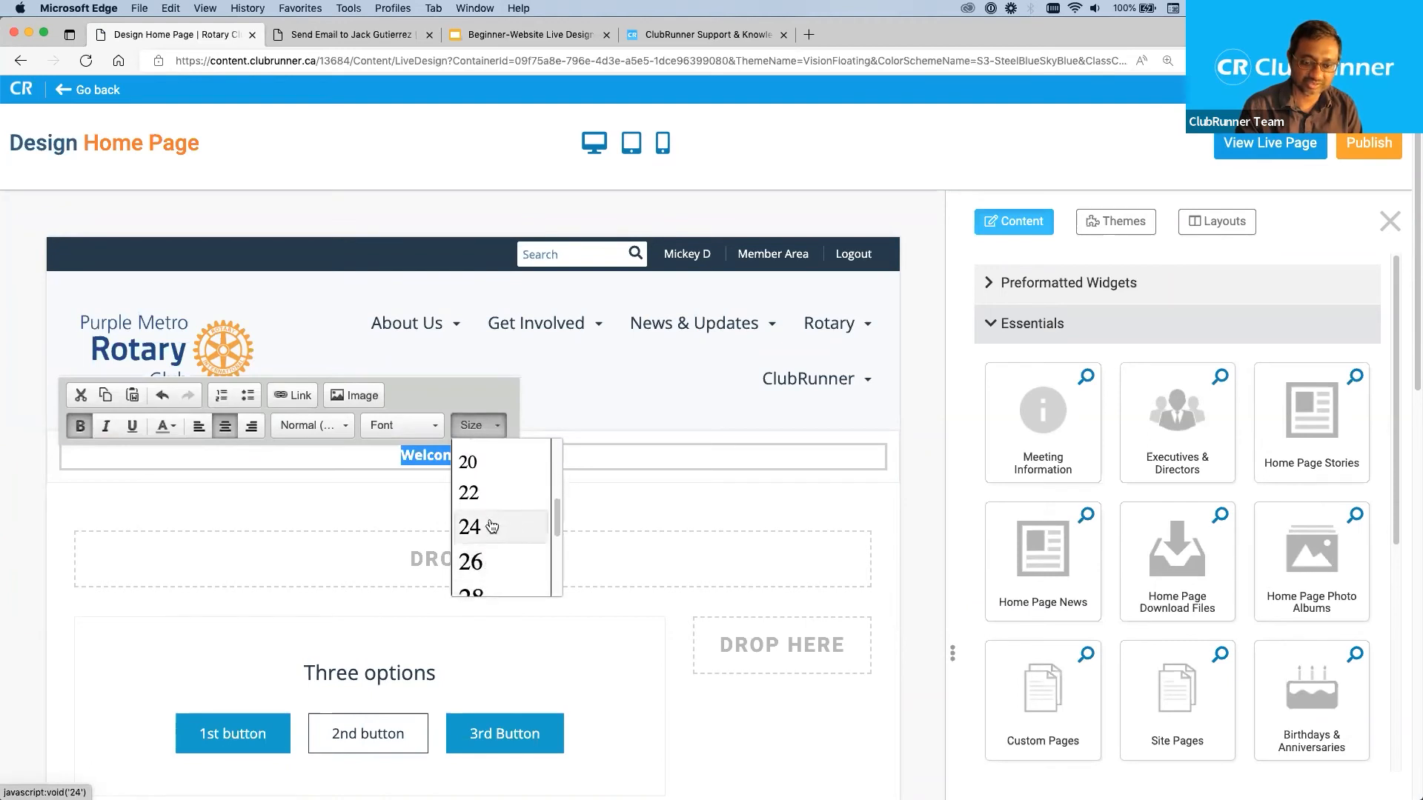
pyautogui.click(482, 527)
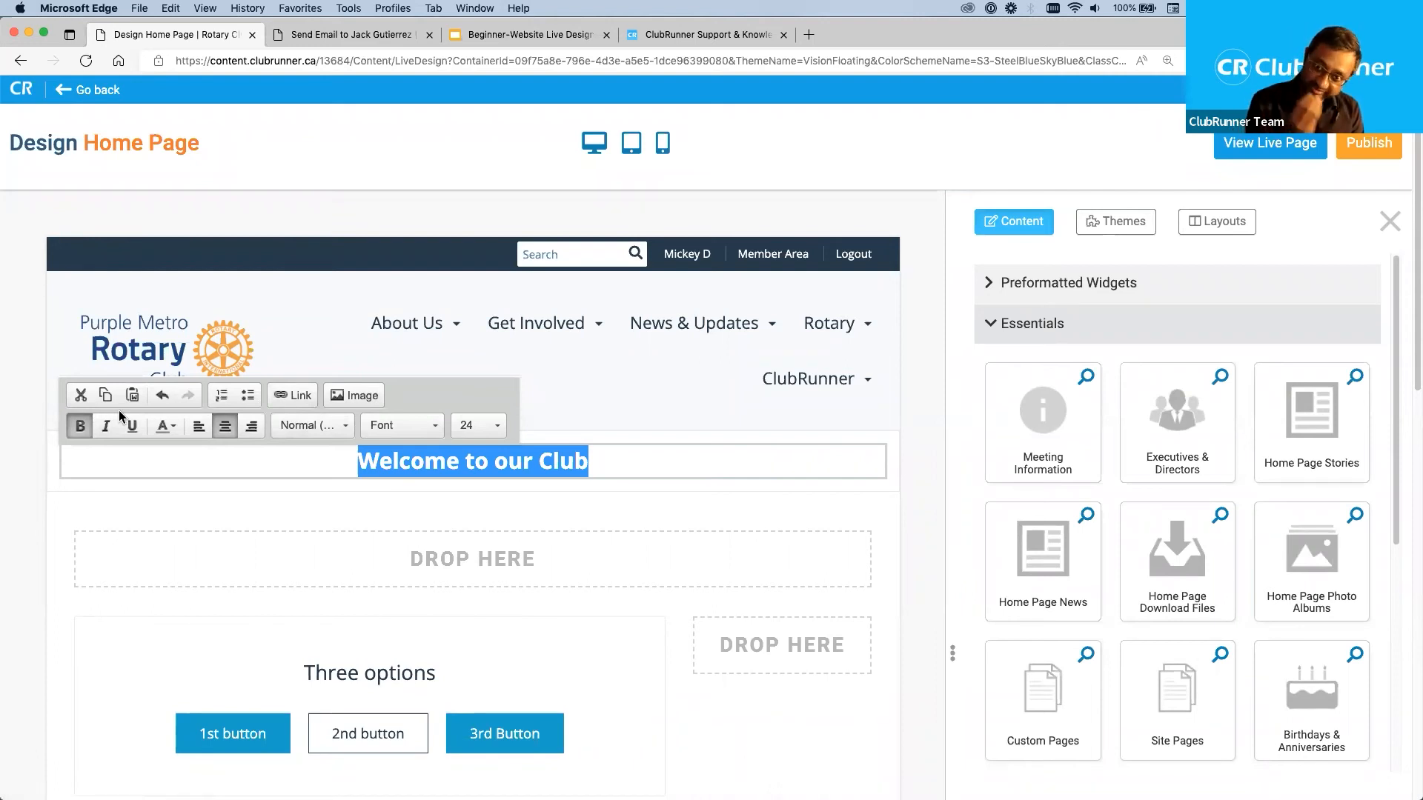
# Reselect the banner heading, apply italic to it and remove the italic again.
pyautogui.click(351, 460)
pyautogui.moveTo(350, 461); pyautogui.dragTo(630, 461)
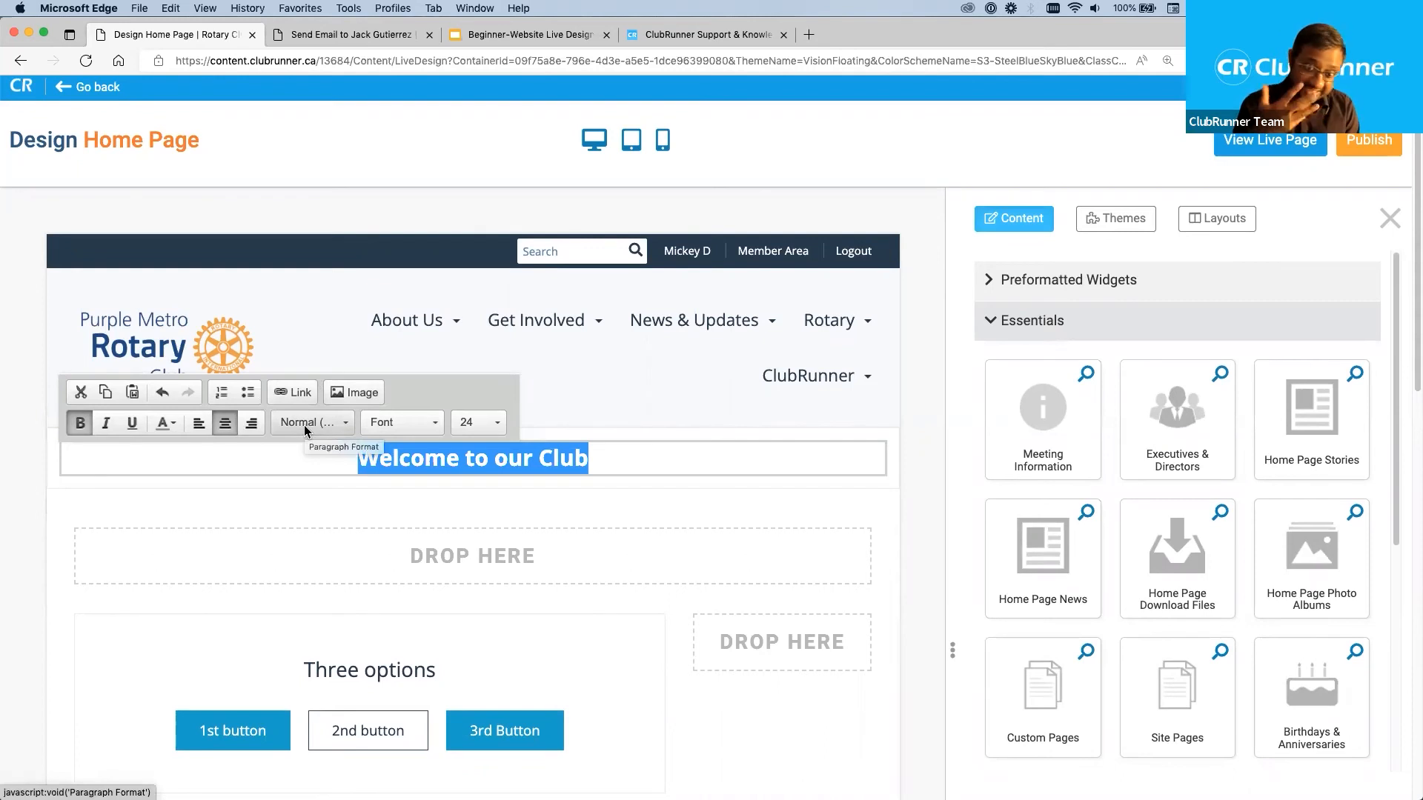
pyautogui.click(558, 459)
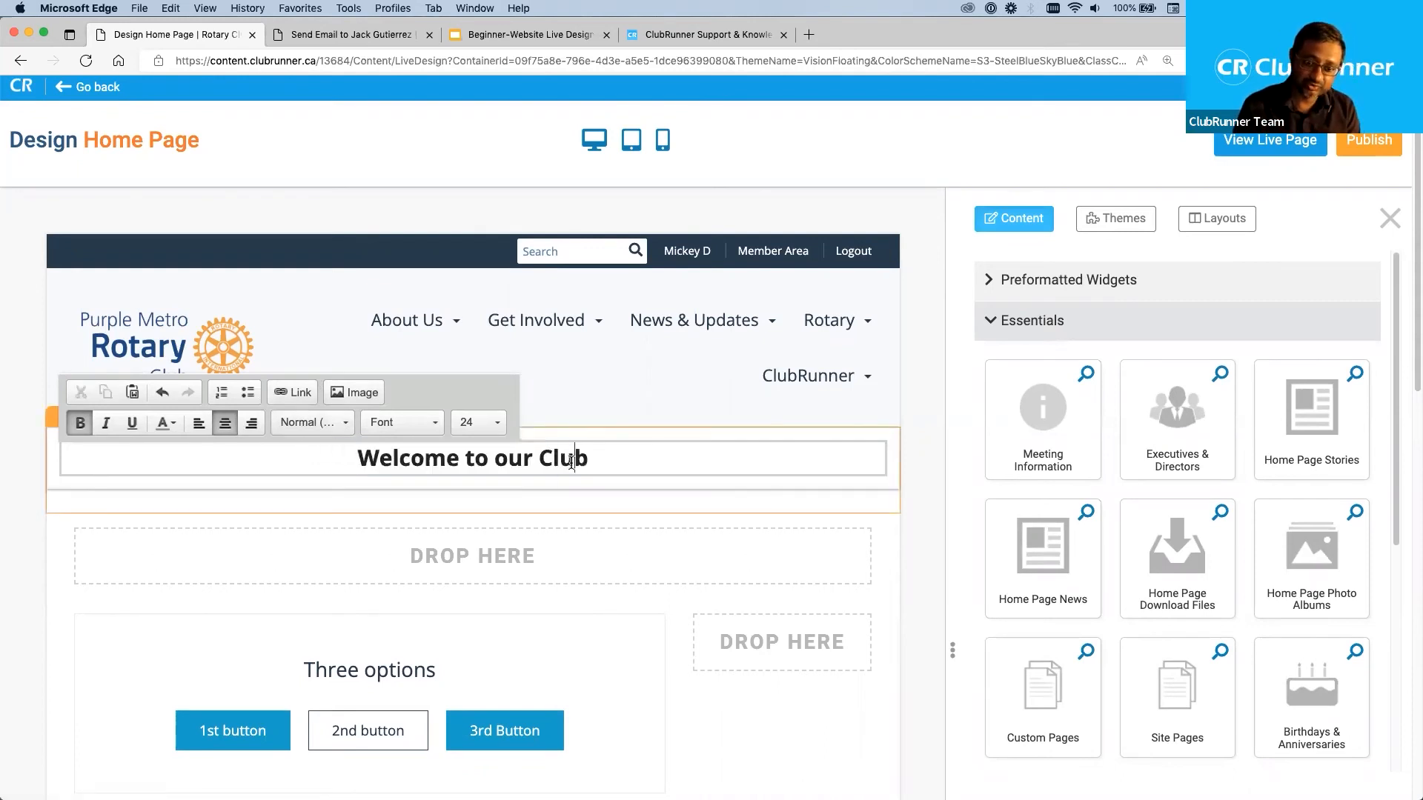
pyautogui.moveTo(638, 460); pyautogui.dragTo(340, 467)
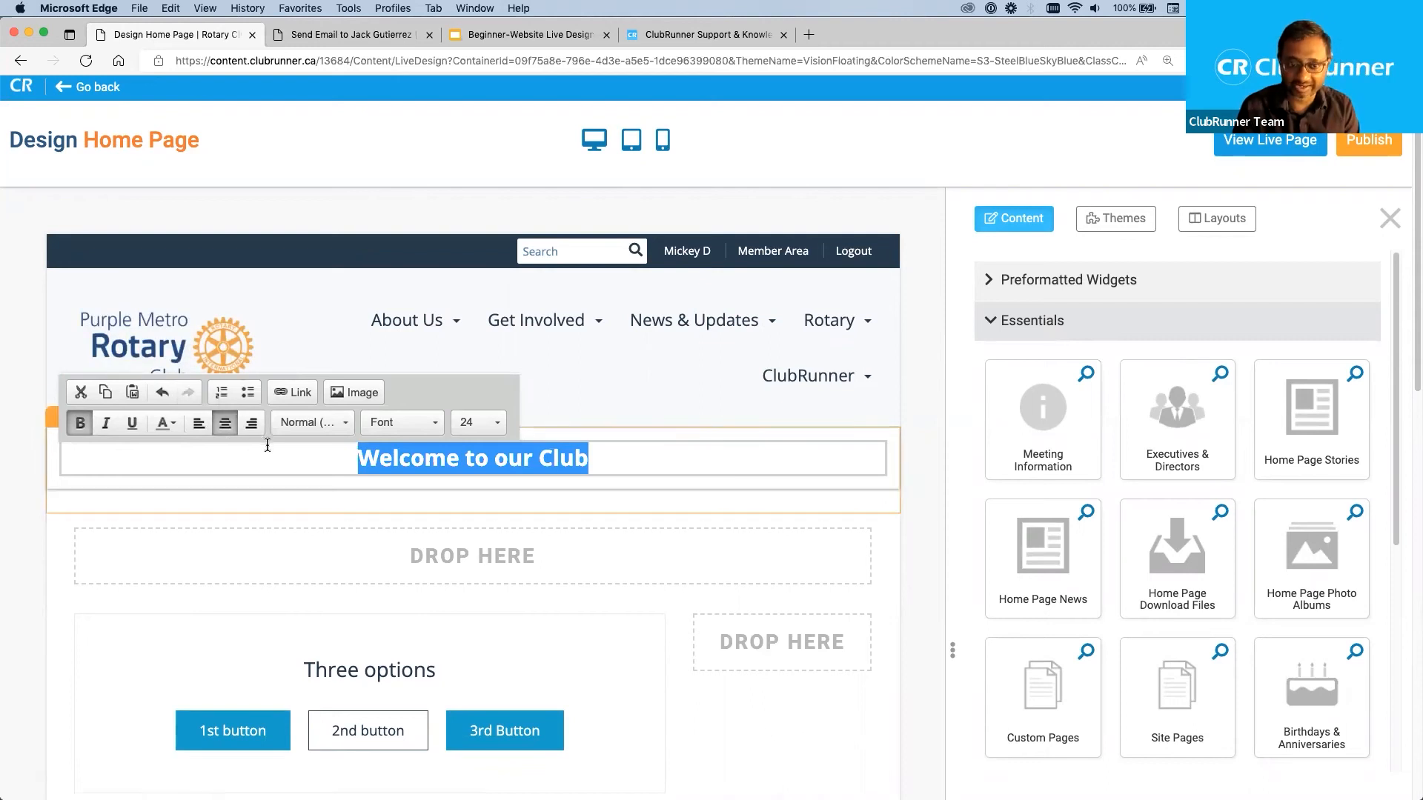
pyautogui.click(106, 428)
pyautogui.click(106, 429)
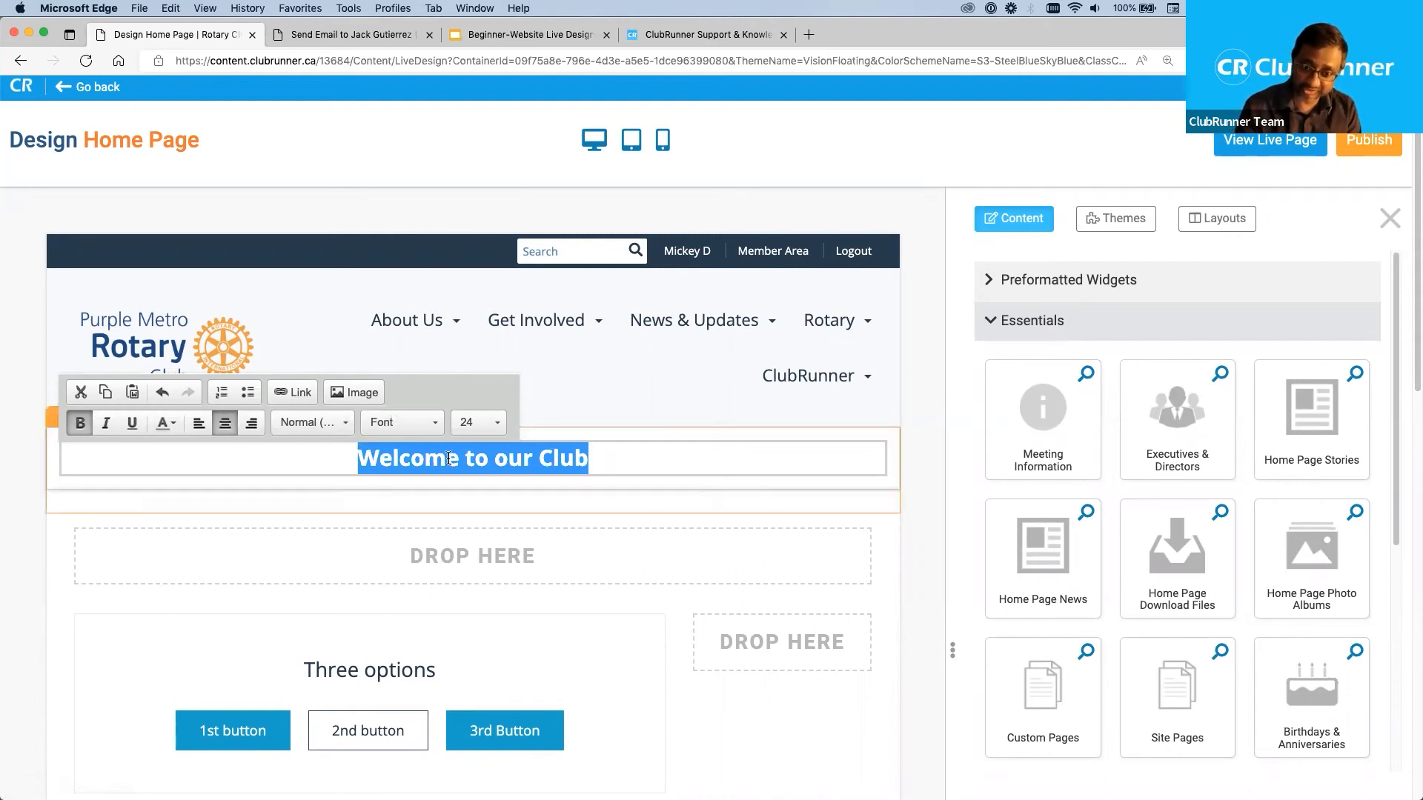
# Add two new lines below the banner heading and open an enlarged image library for inserting a picture there.
pyautogui.click(617, 458)
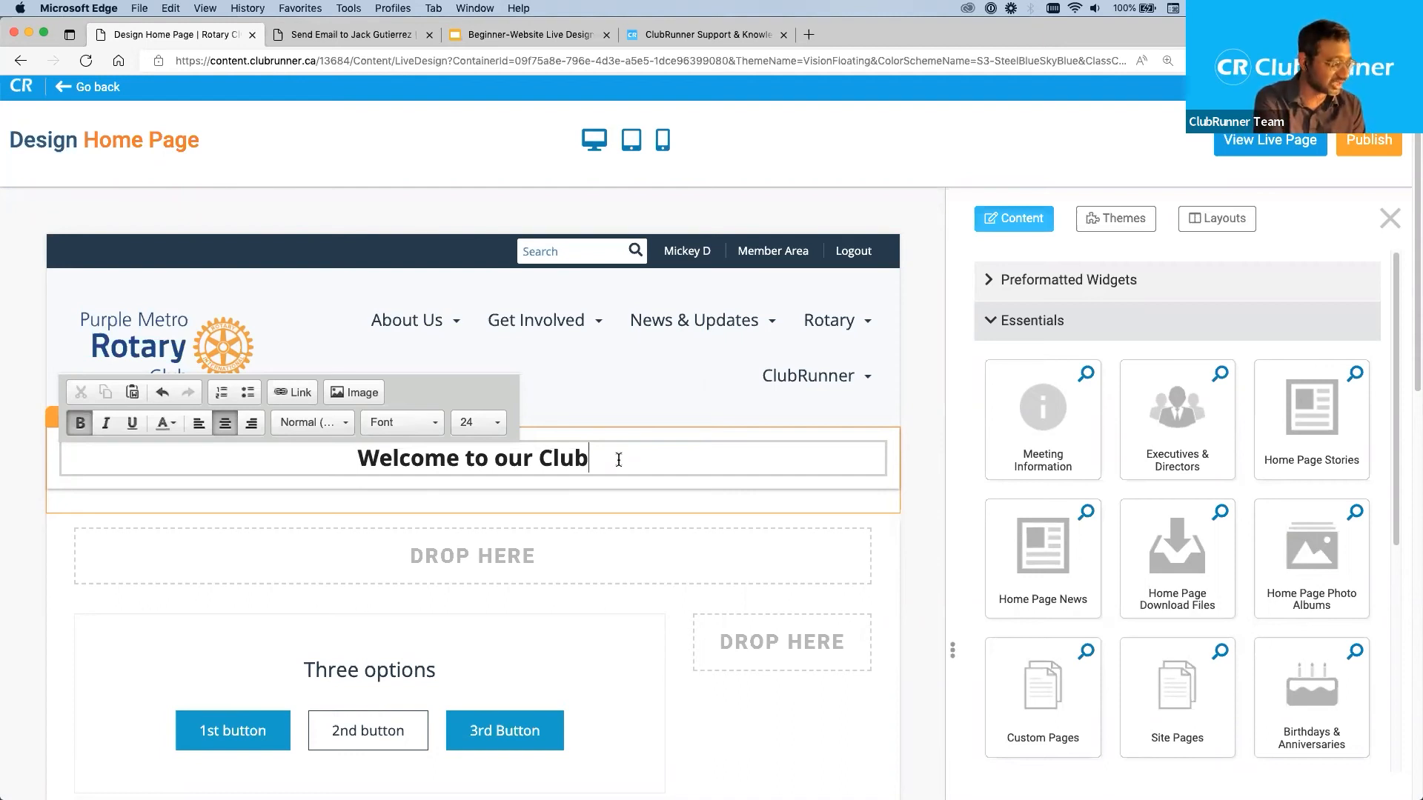
pyautogui.press('Return')
pyautogui.press('Return')
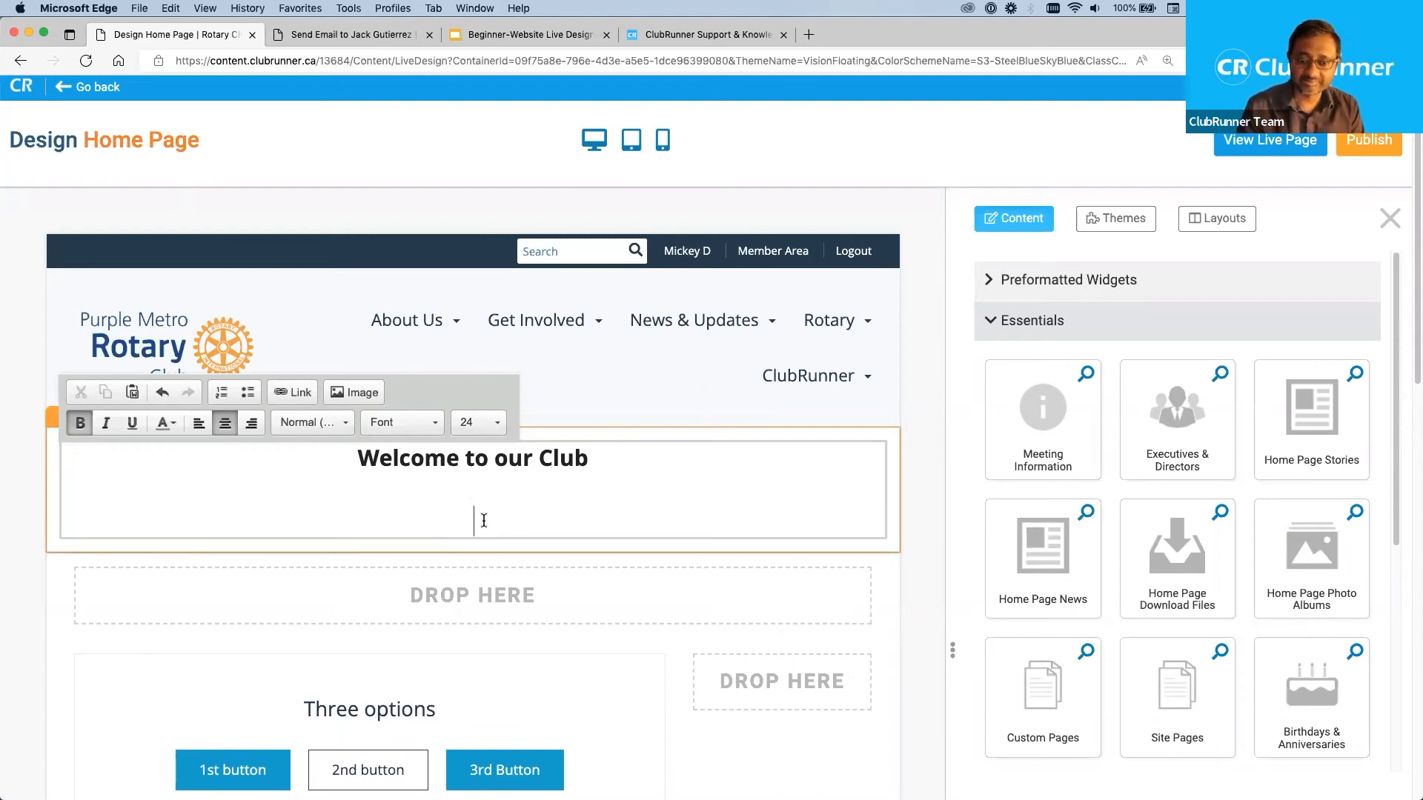
pyautogui.click(359, 395)
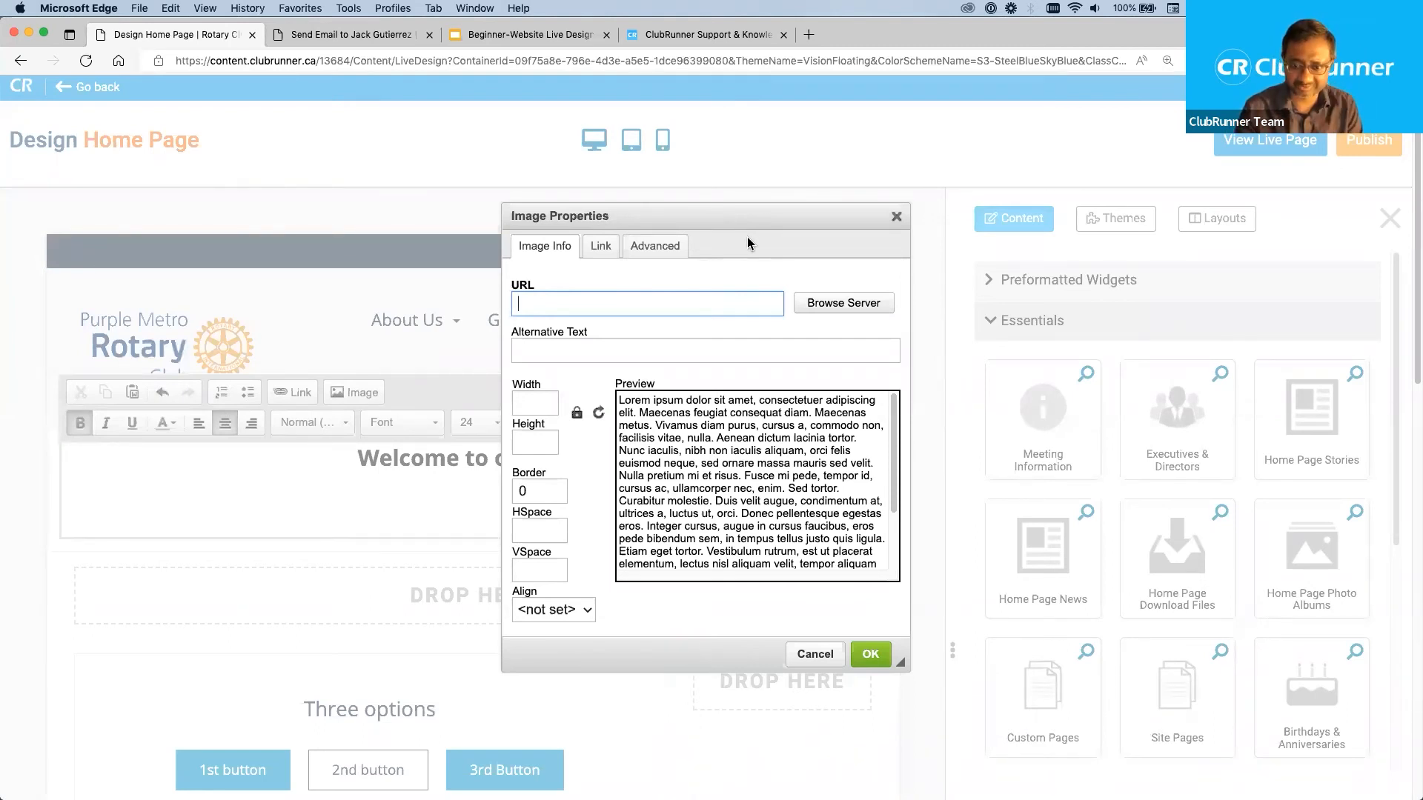
pyautogui.click(836, 310)
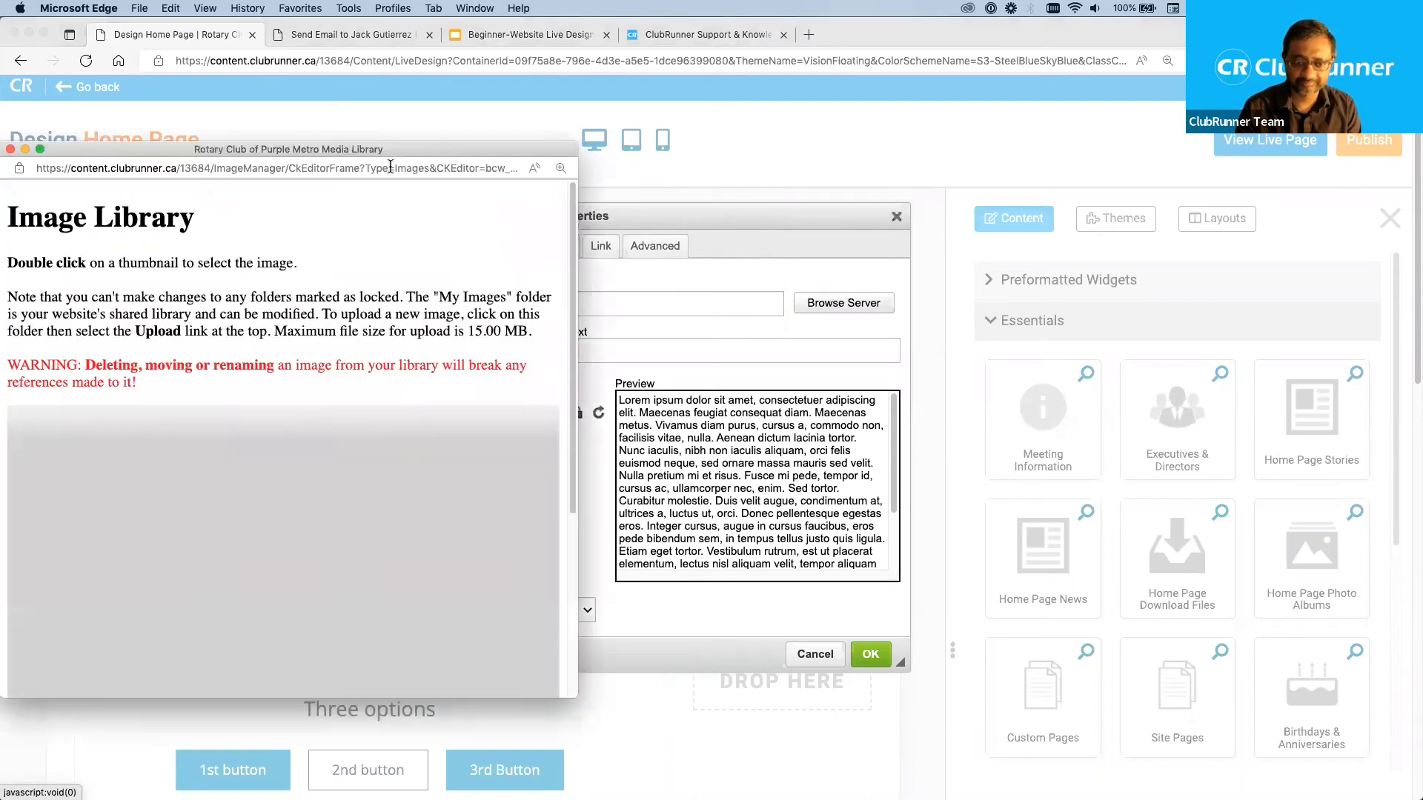
pyautogui.moveTo(386, 139); pyautogui.dragTo(461, 29)
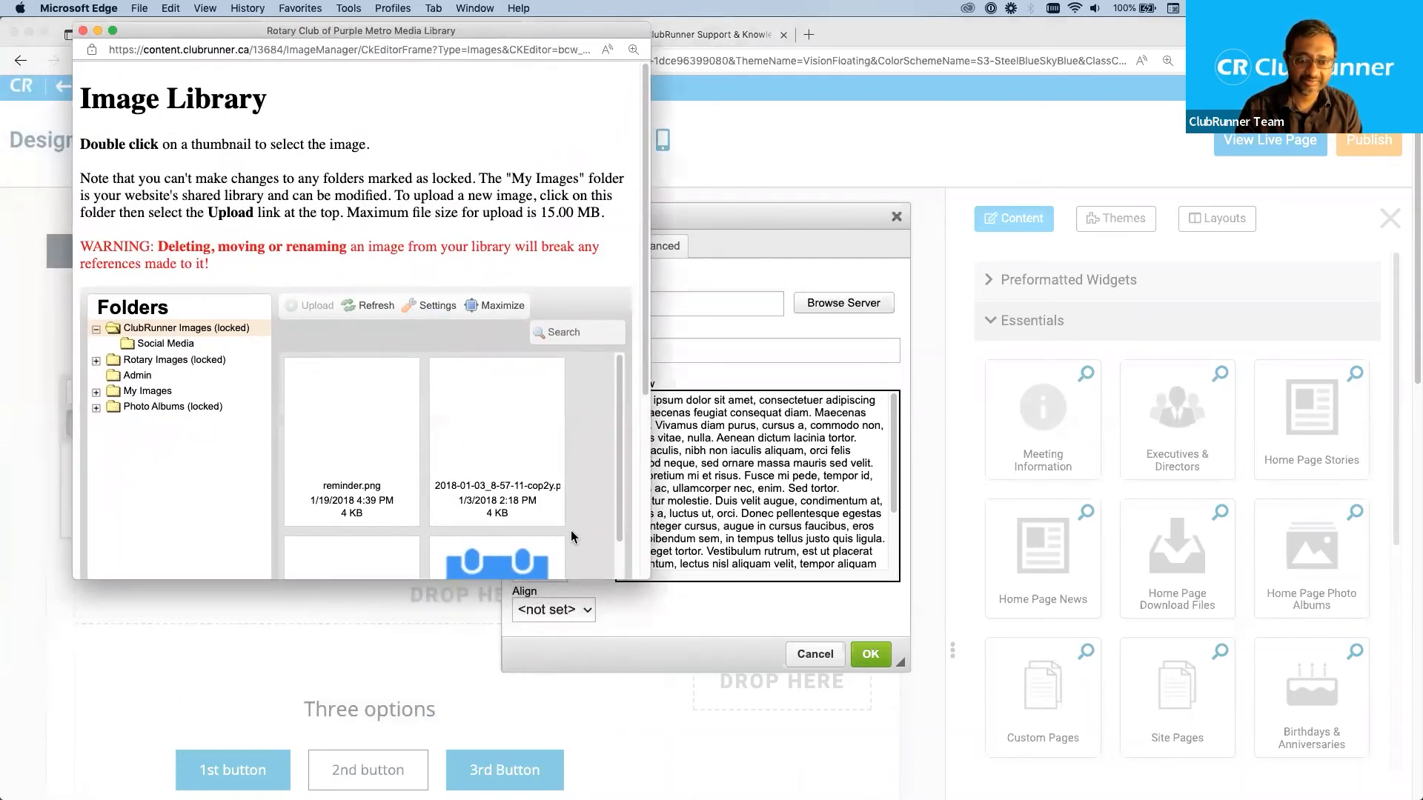
pyautogui.moveTo(645, 575); pyautogui.dragTo(1086, 728)
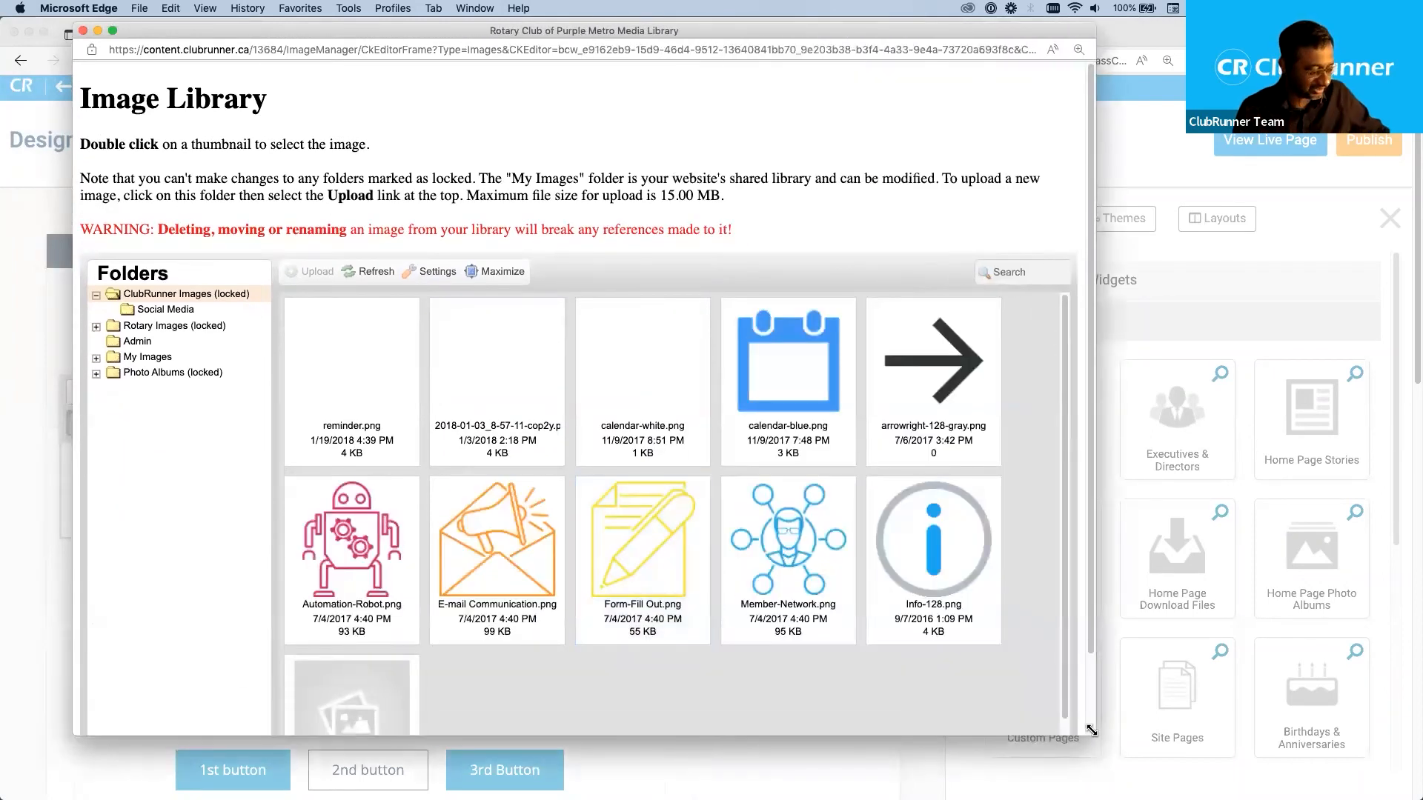
pyautogui.press('super+plus')
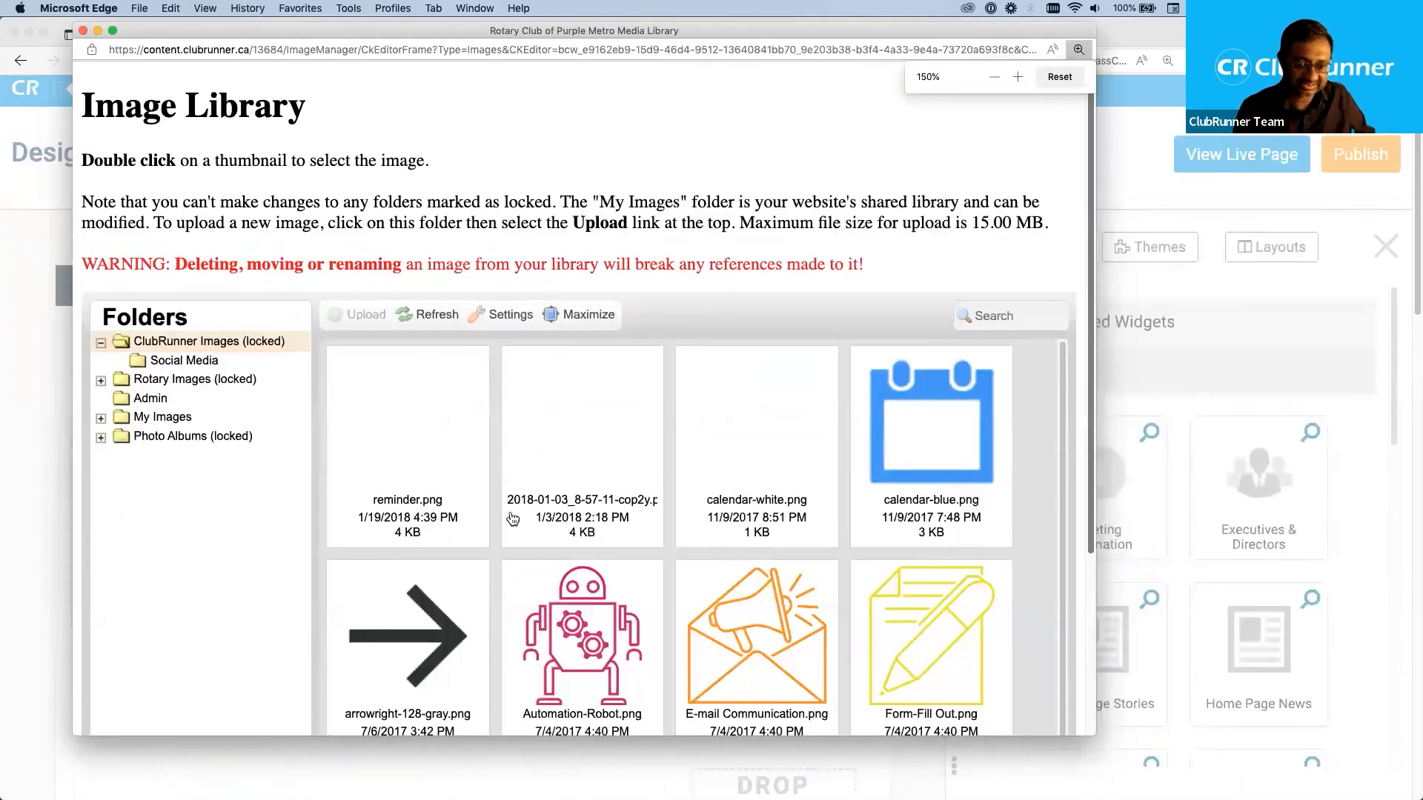
# Choose iphone-hand-1.jpg from the My Images folder as the picture to insert.
pyautogui.click(148, 423)
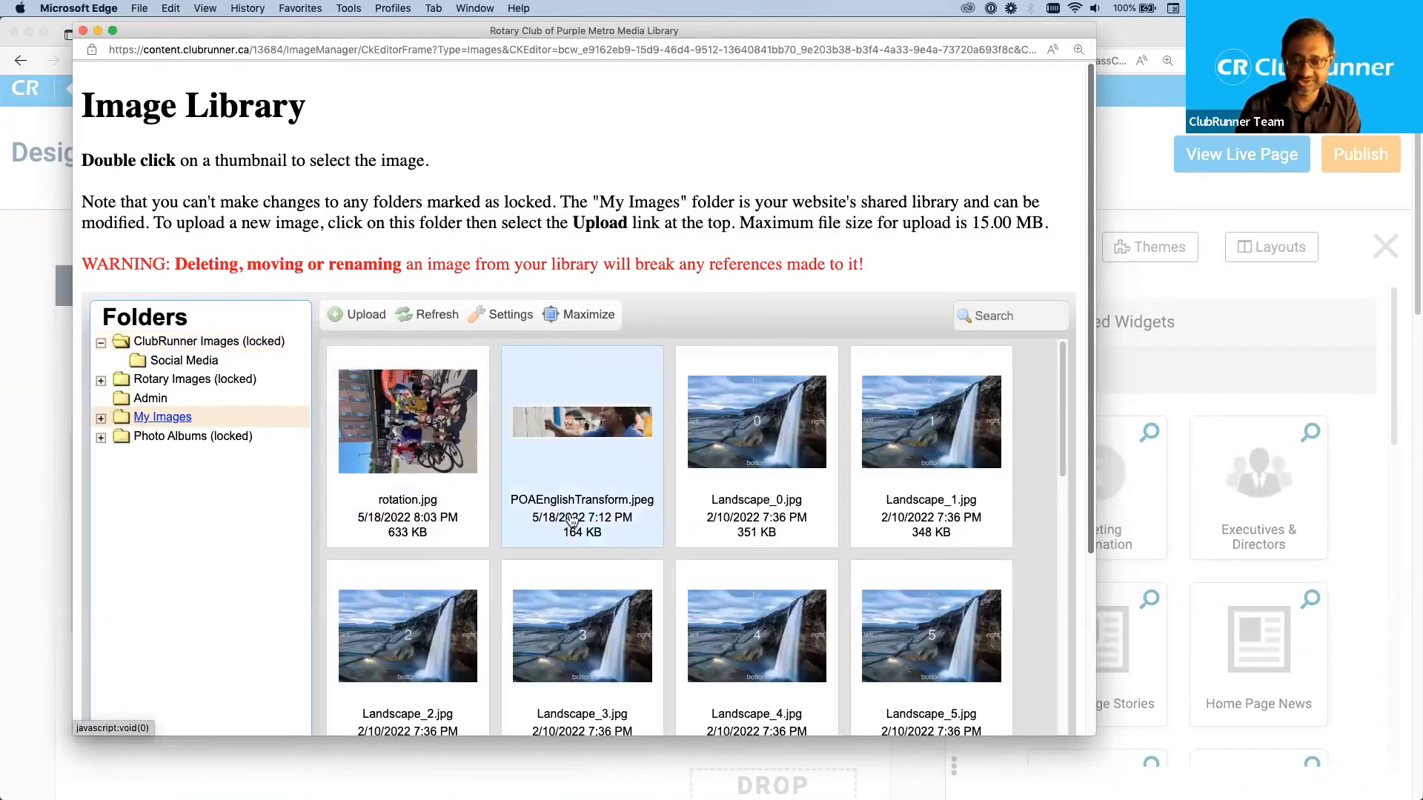
pyautogui.scroll(-3, 640, 460)
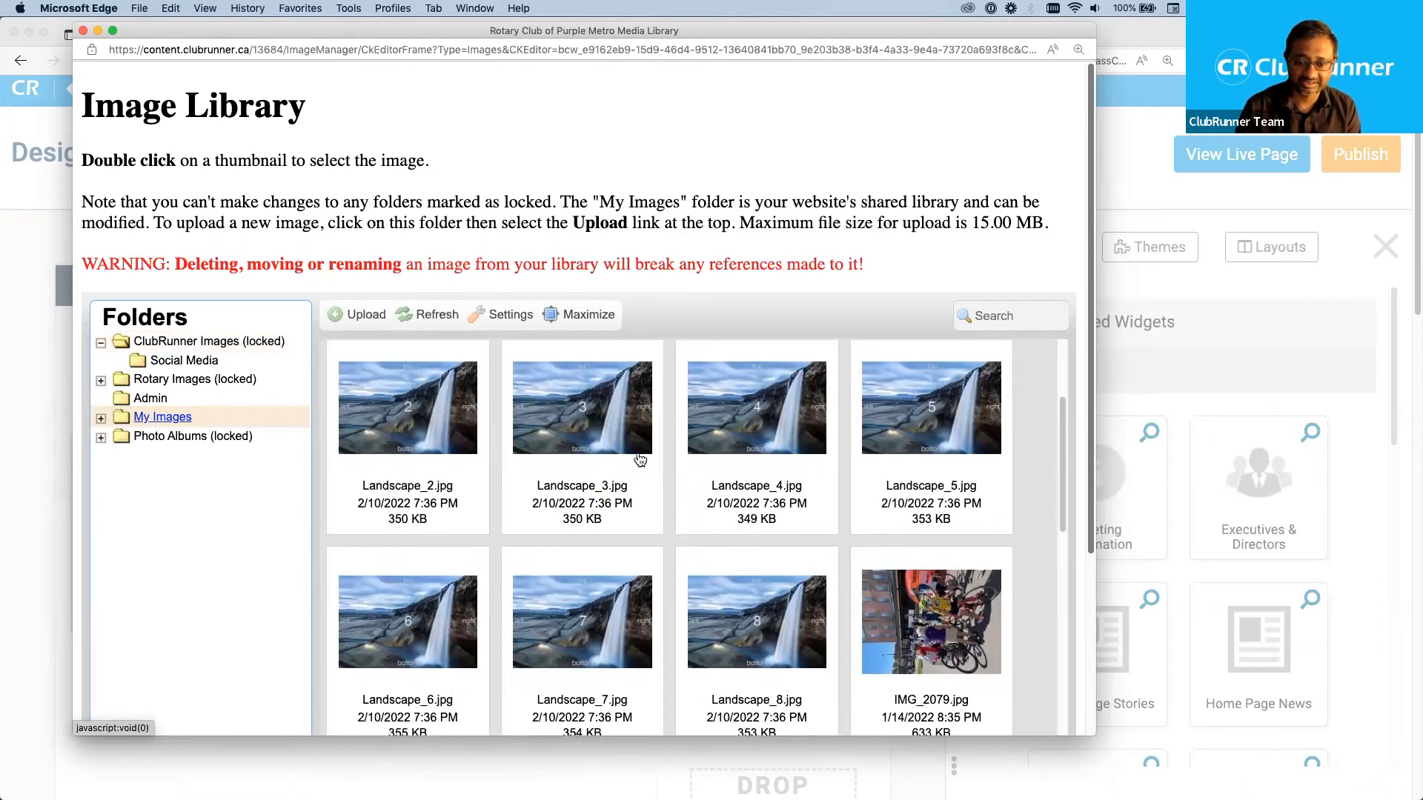
pyautogui.scroll(3, 640, 460)
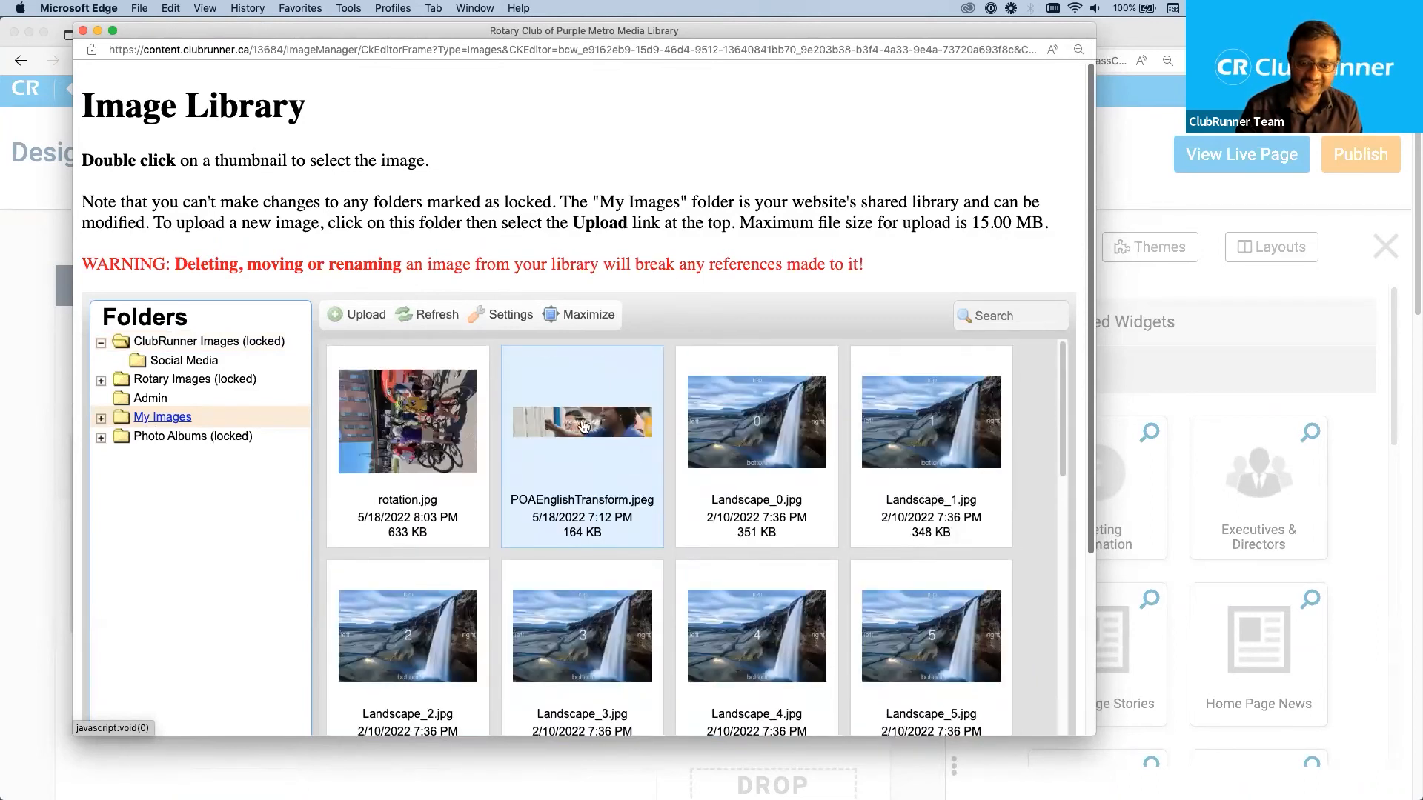
pyautogui.scroll(-10, 764, 544)
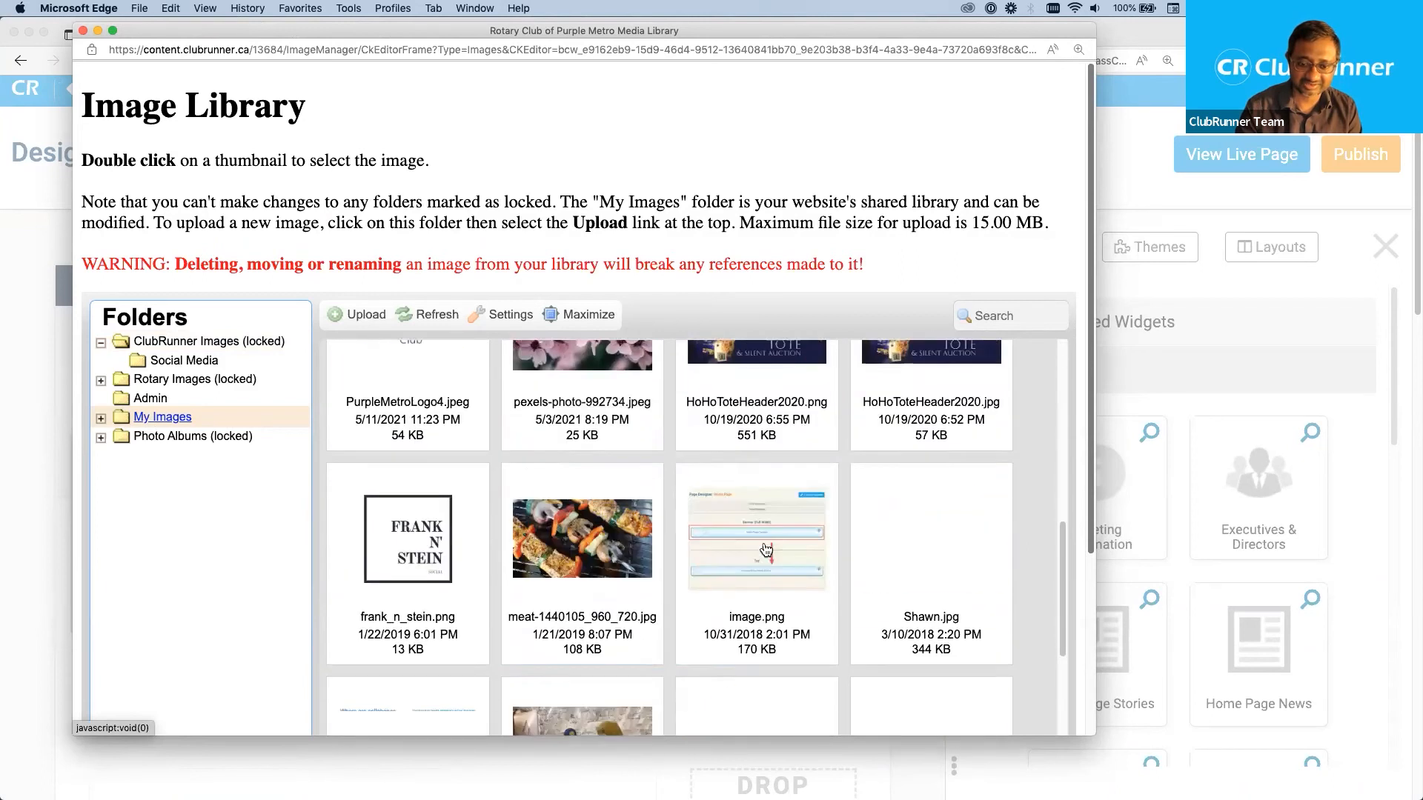
pyautogui.scroll(-4, 763, 547)
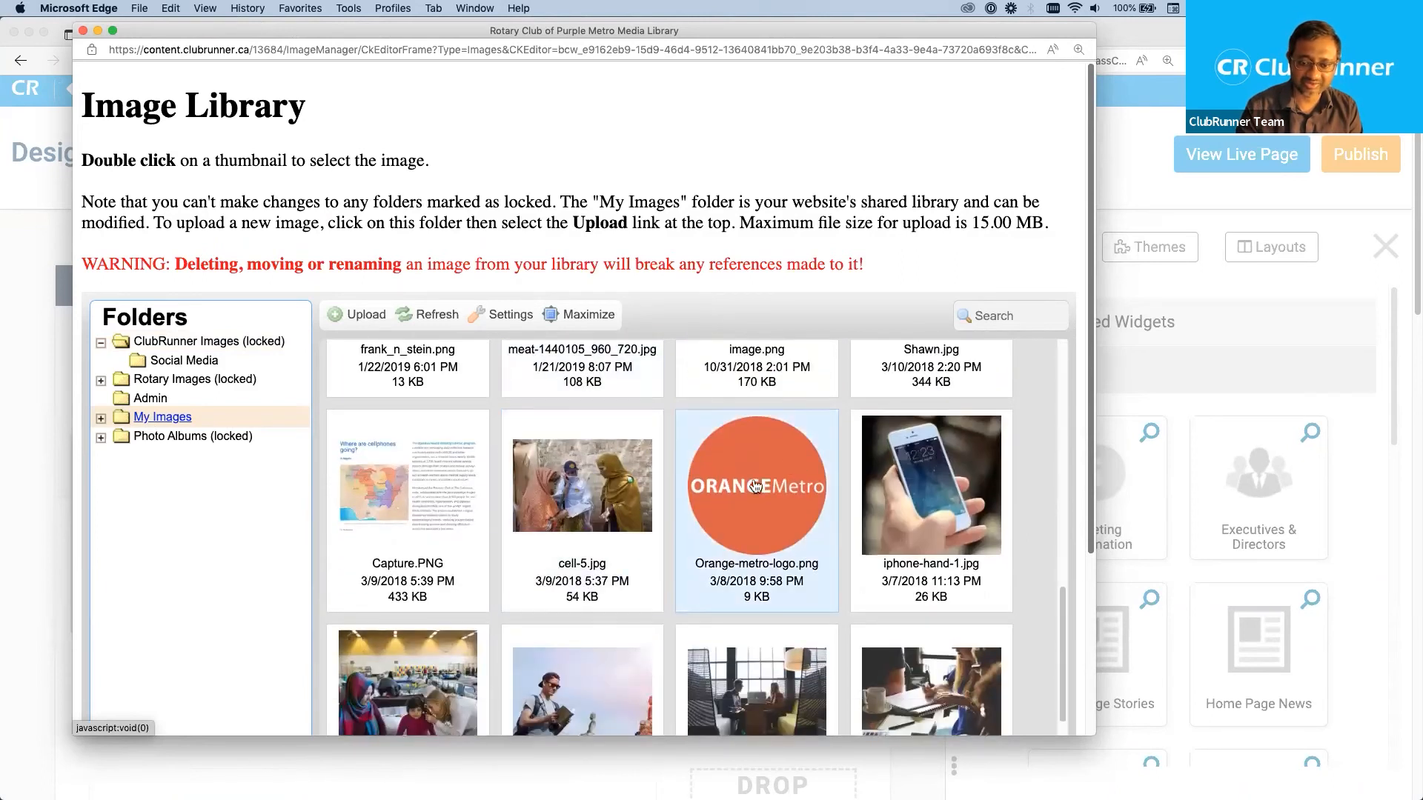
pyautogui.doubleClick(910, 454)
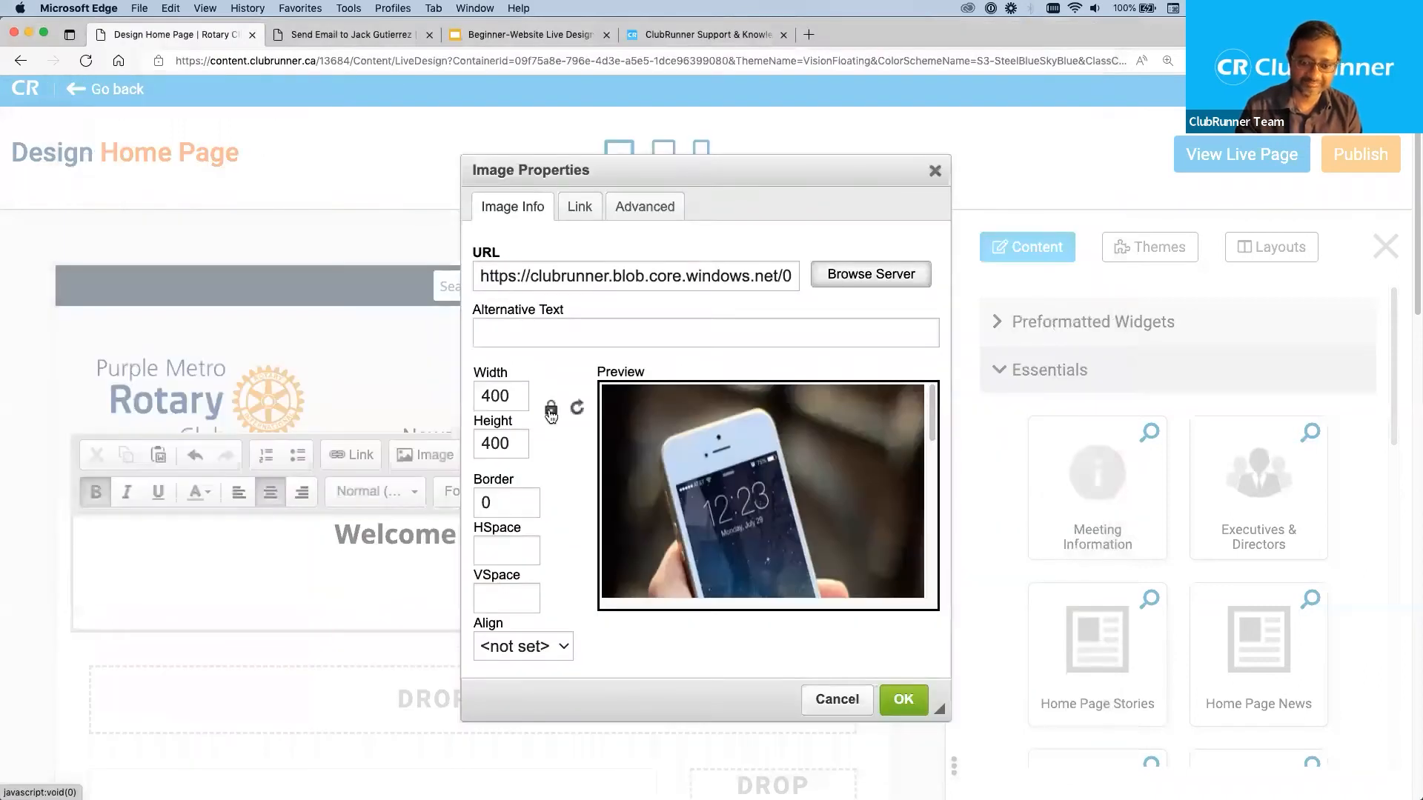
# Insert the phone picture below the banner heading at its original size.
pyautogui.click(507, 396)
pyautogui.doubleClick(506, 397)
pyautogui.doubleClick(512, 444)
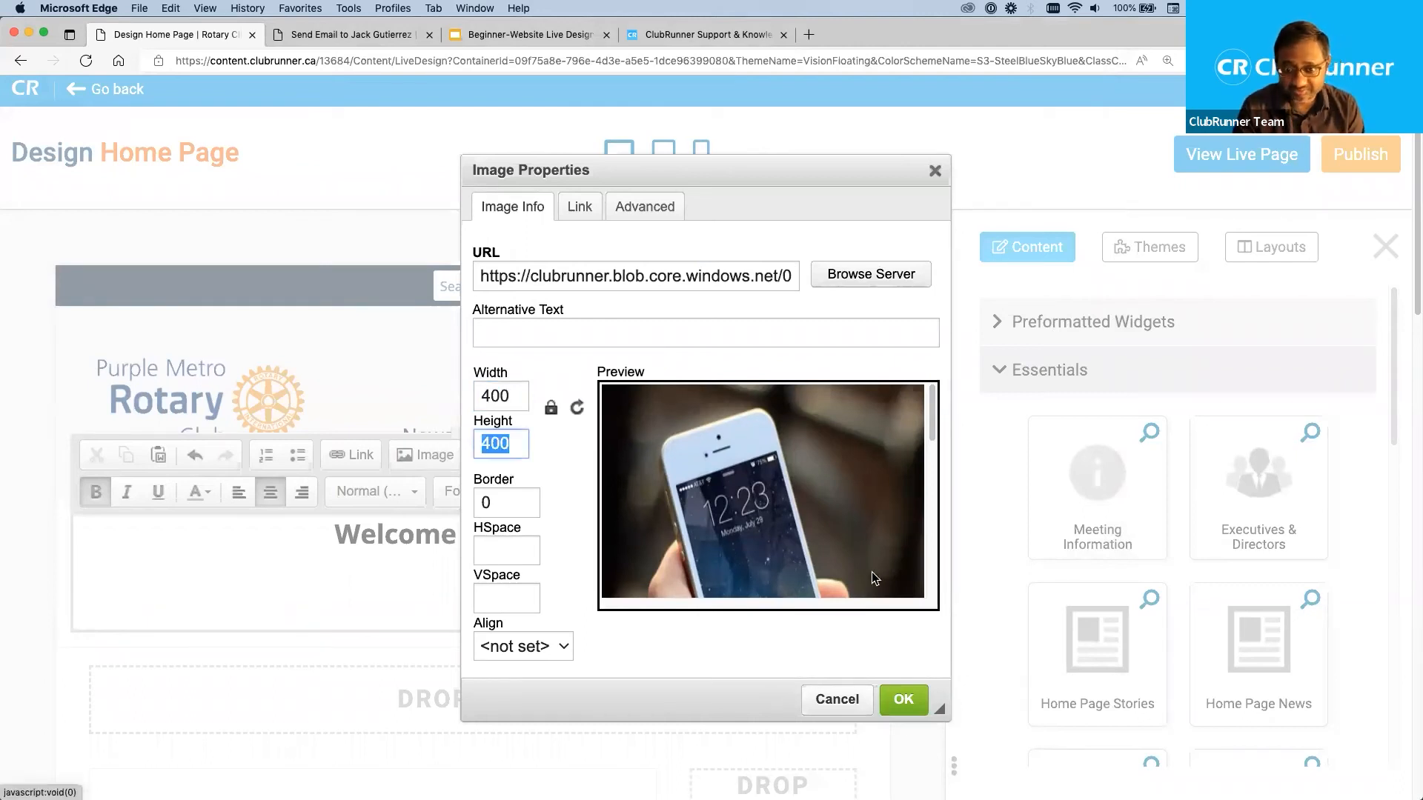
pyautogui.click(909, 699)
pyautogui.scroll(-5, 734, 541)
pyautogui.scroll(-2, 734, 543)
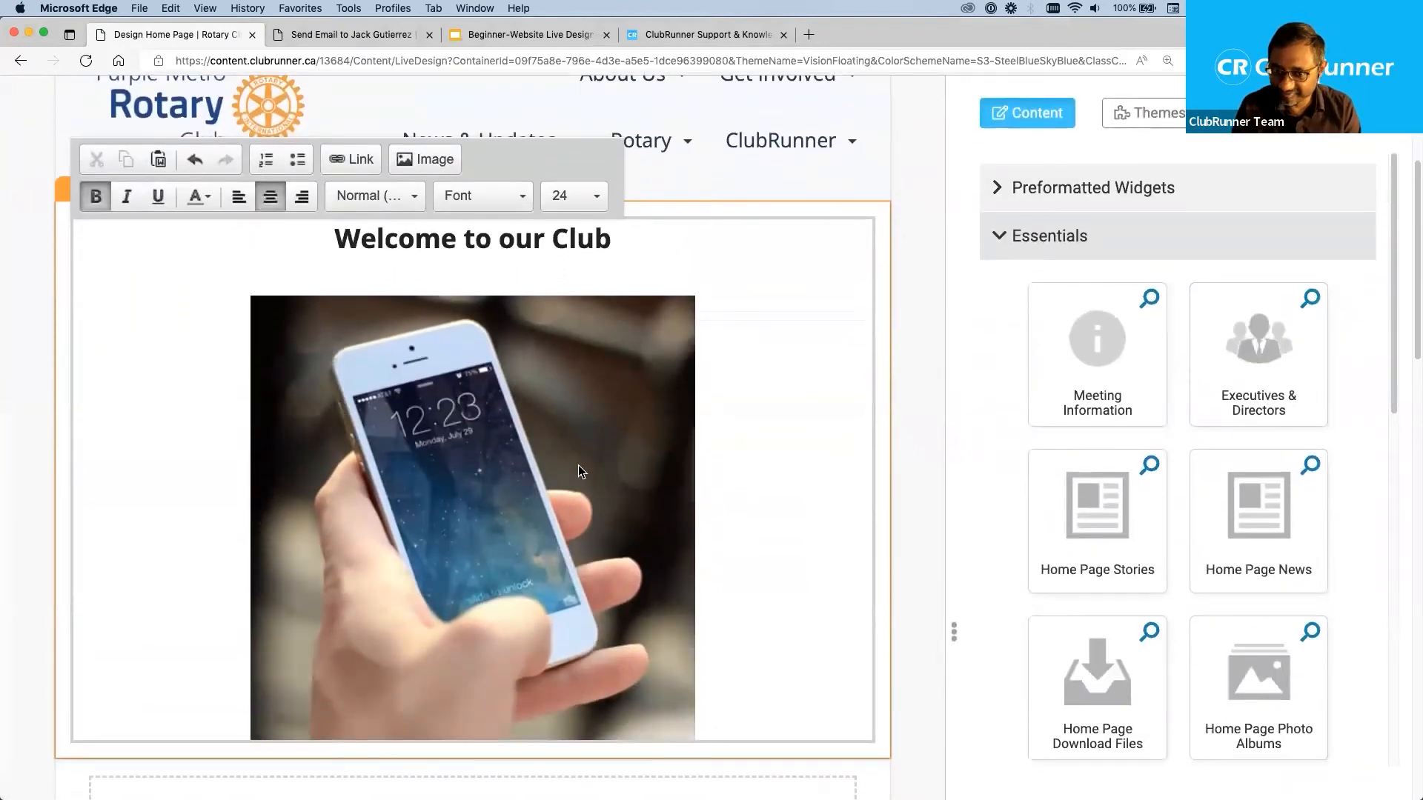
# Open the inserted phone picture's properties and set its width to 200 with the ratio locked.
pyautogui.doubleClick(492, 451)
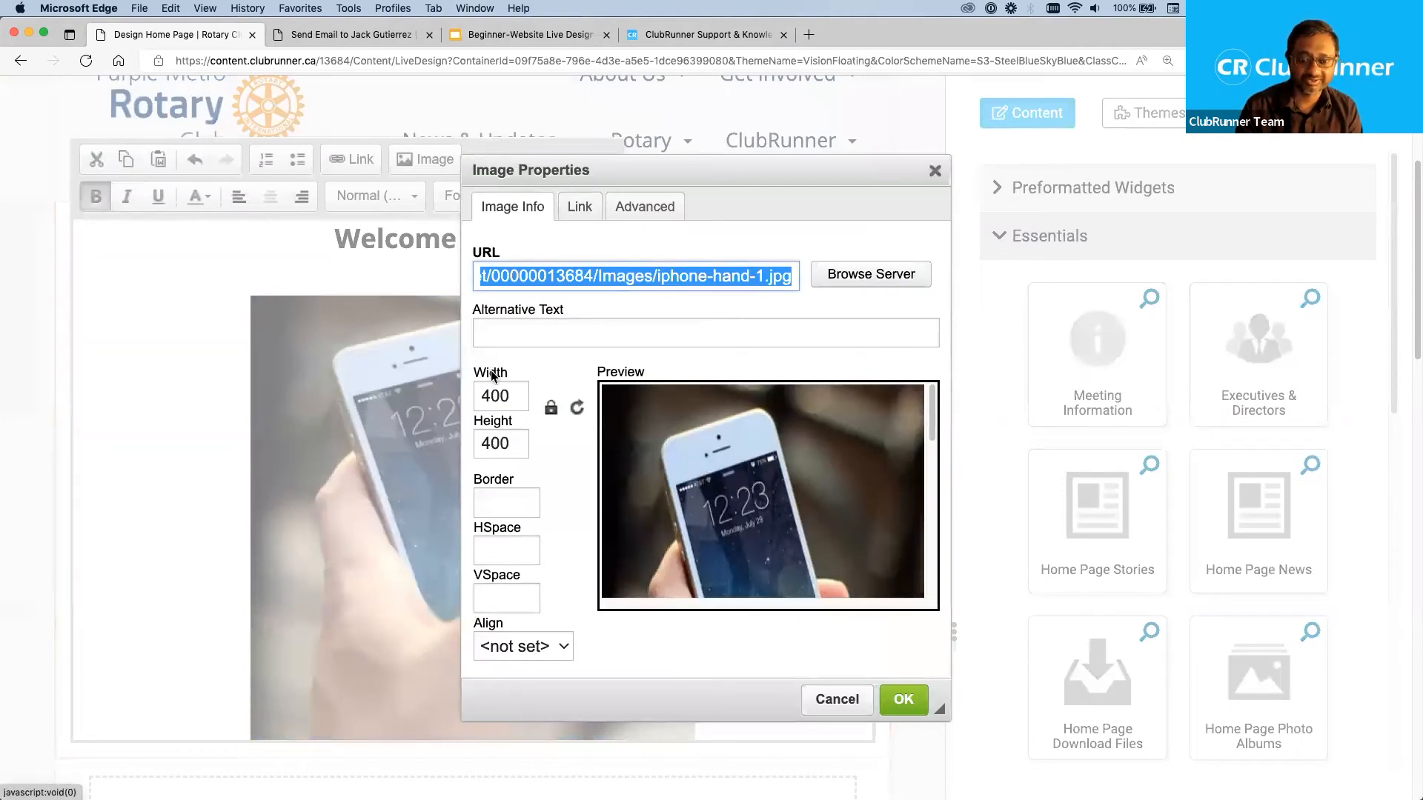
pyautogui.doubleClick(513, 398)
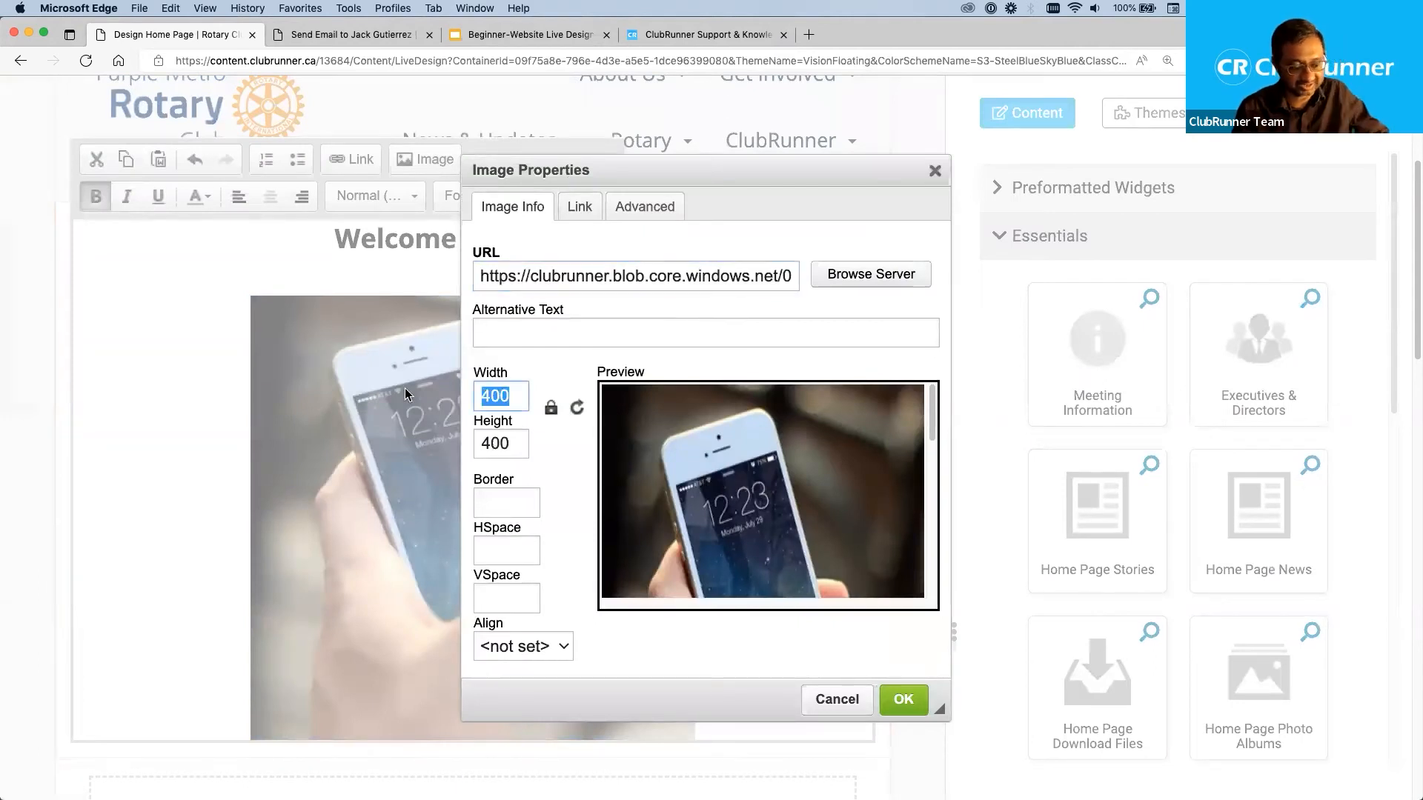
pyautogui.write('200')
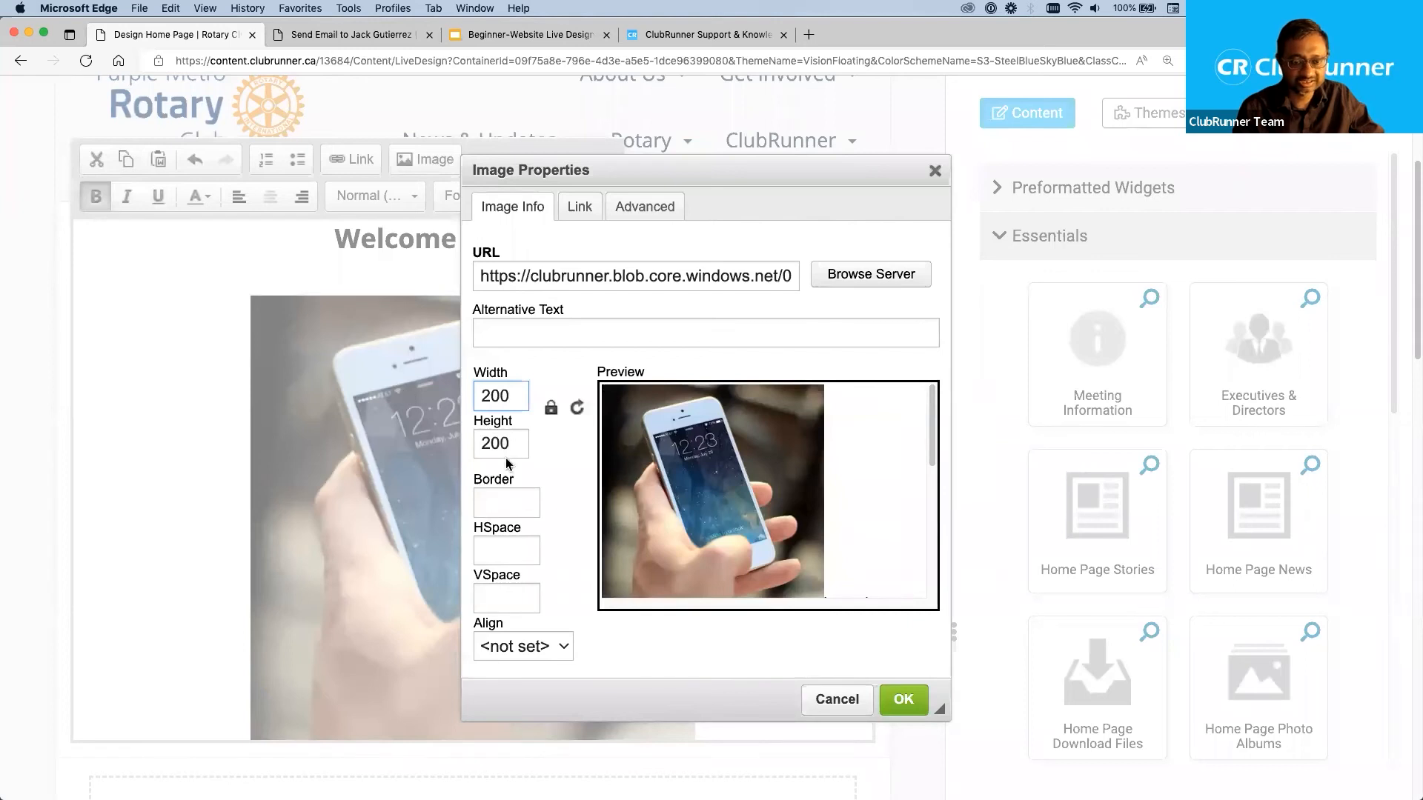
# Unlock the picture's aspect ratio, set the width to 500 and lock the ratio again.
pyautogui.click(551, 409)
pyautogui.click(552, 409)
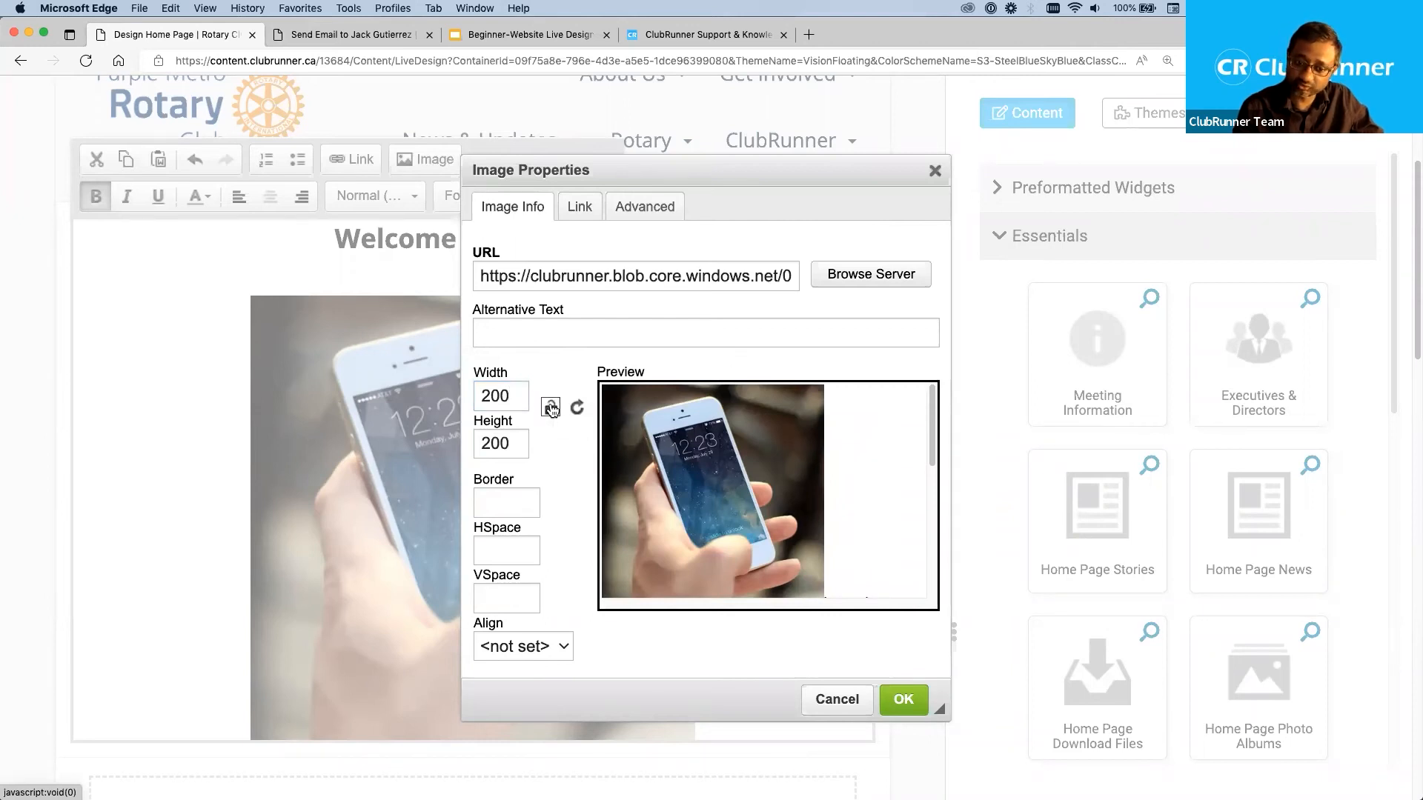
pyautogui.moveTo(513, 396); pyautogui.dragTo(438, 391)
pyautogui.write('500')
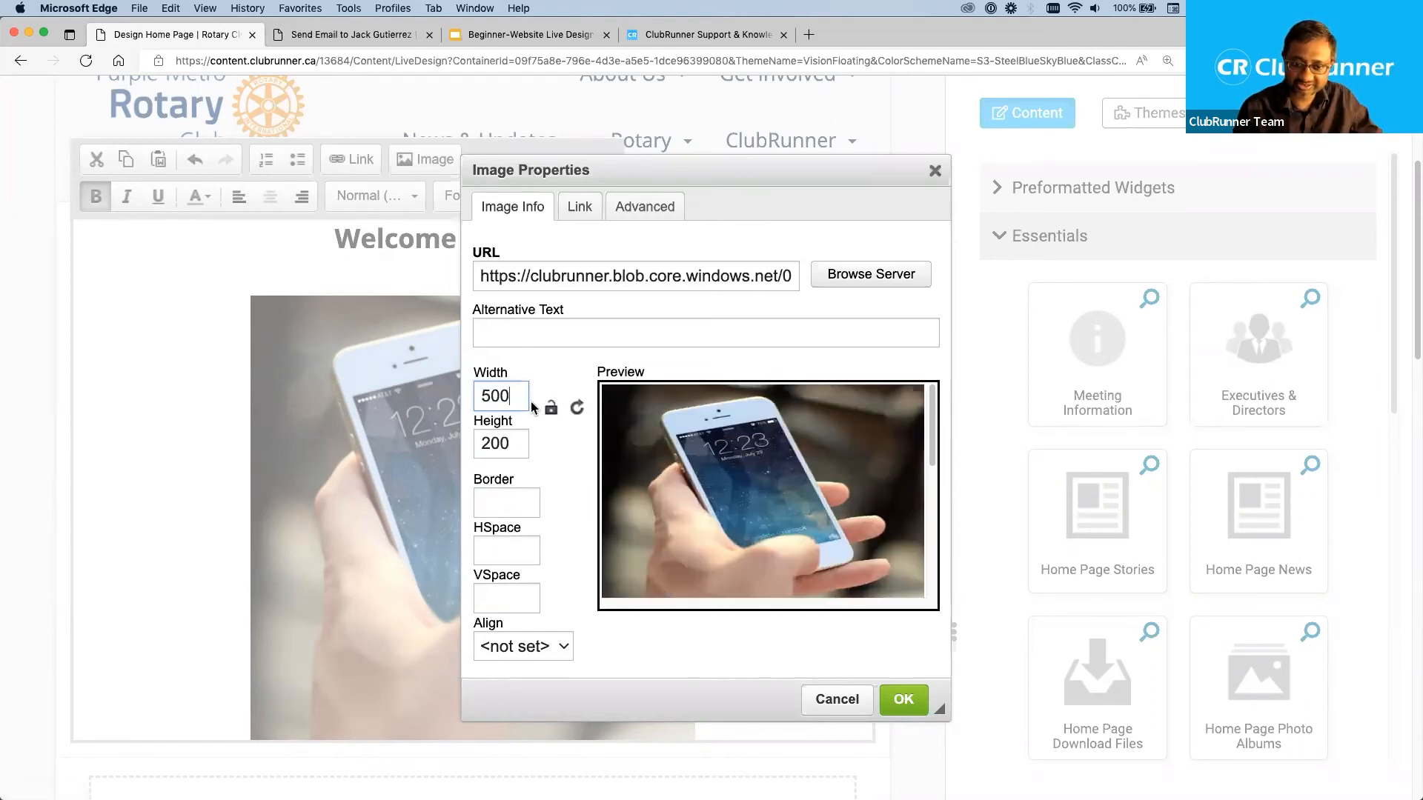
pyautogui.click(550, 408)
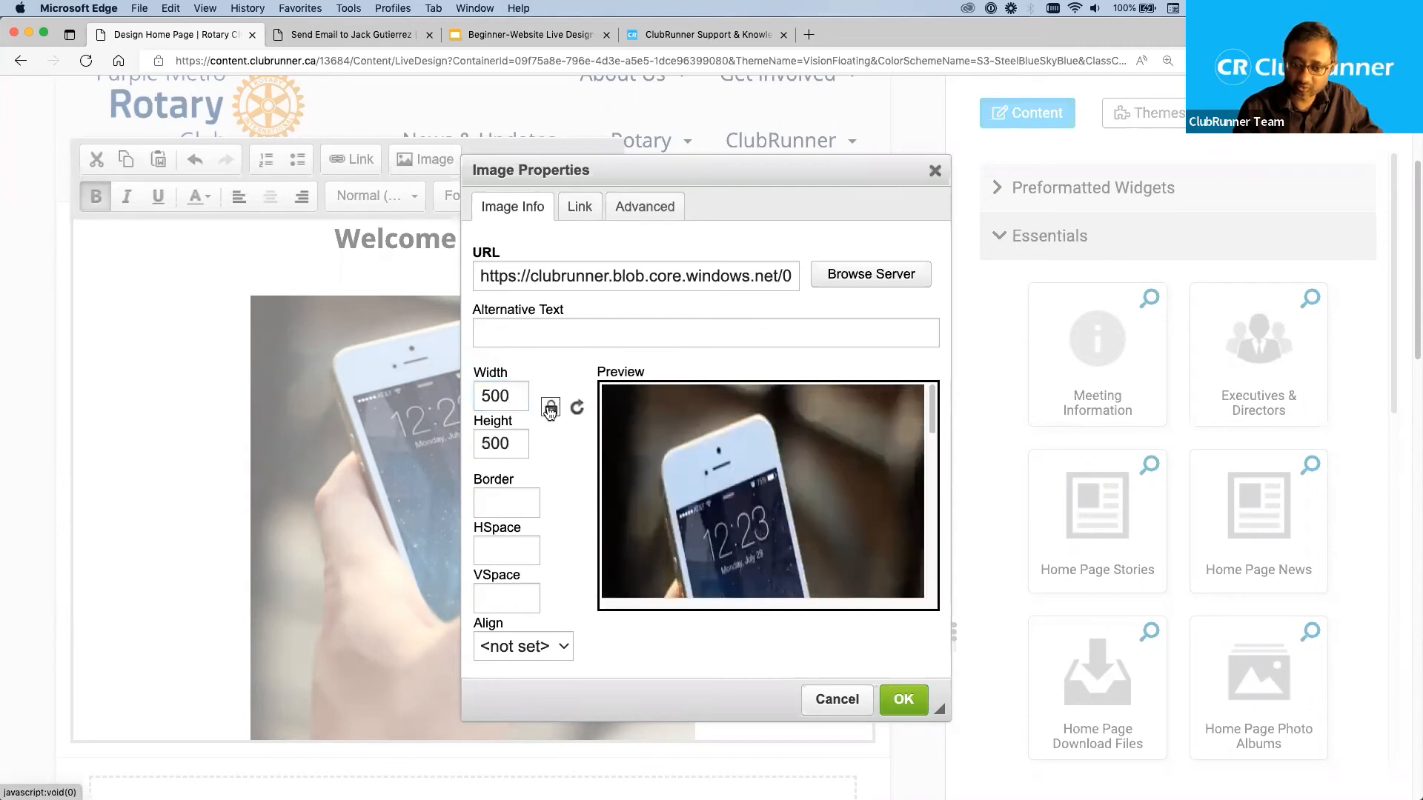
# Set the picture's width to 200 with the ratio locked, apply it and leave the banner's inline editor.
pyautogui.moveTo(514, 396); pyautogui.dragTo(413, 385)
pyautogui.write('200')
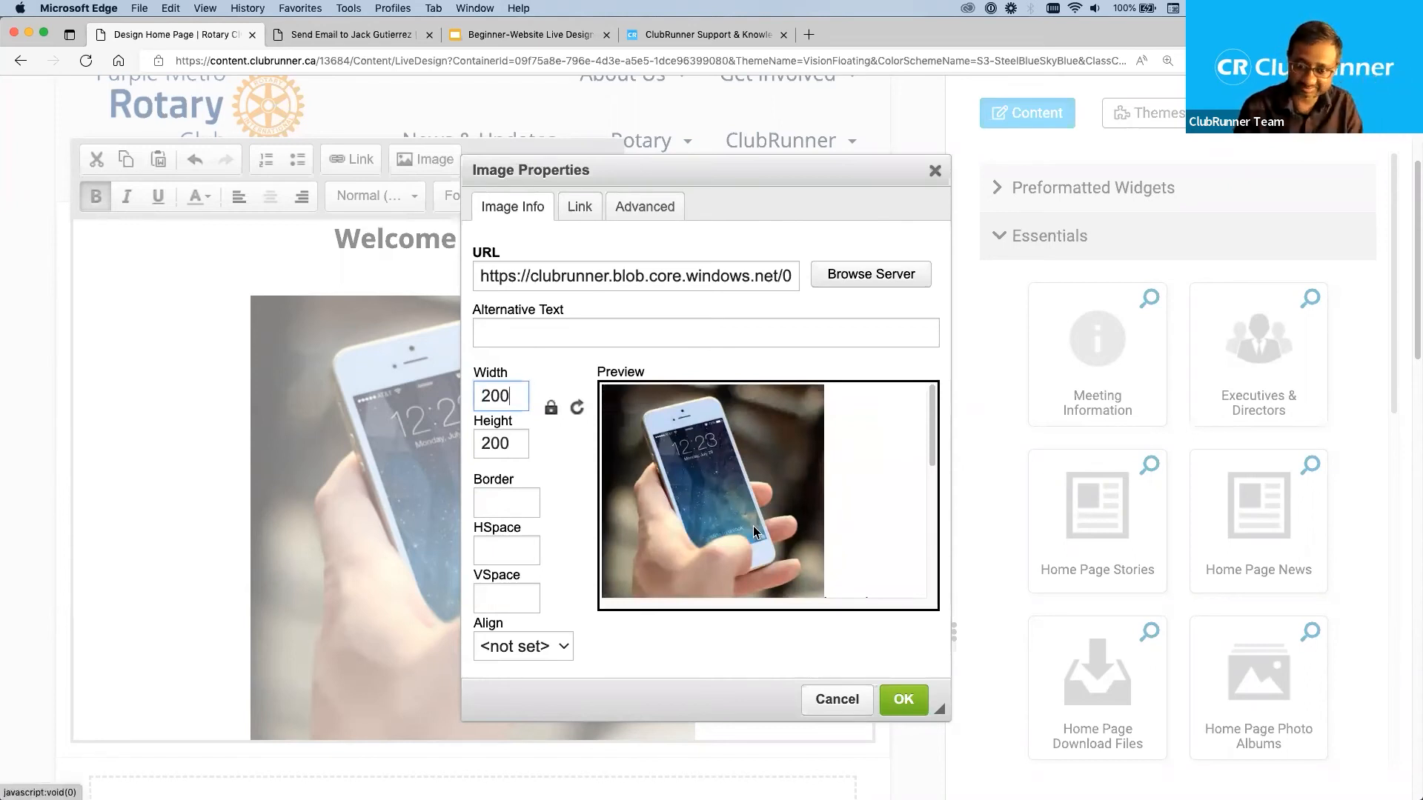
pyautogui.click(905, 702)
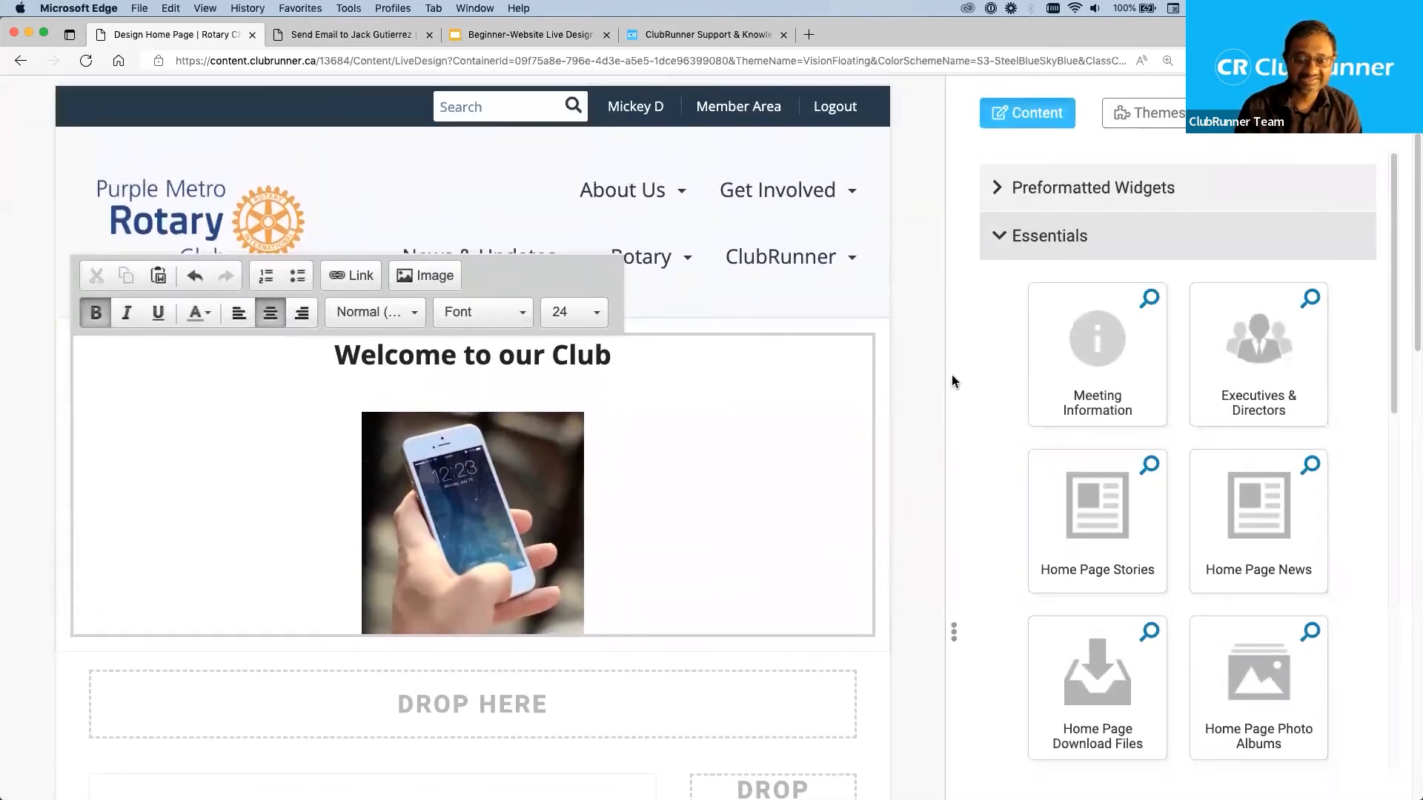
pyautogui.click(904, 341)
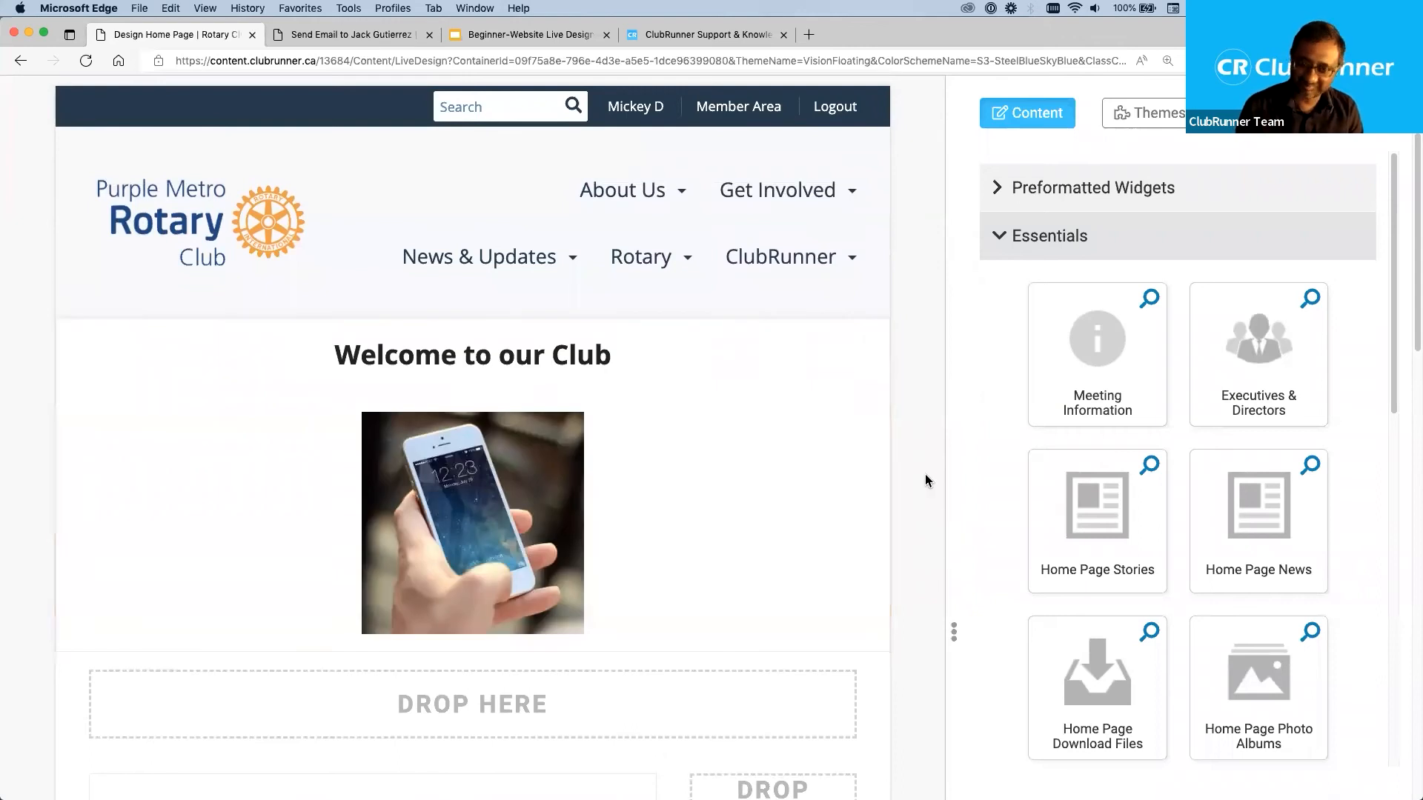
pyautogui.scroll(-3, 925, 480)
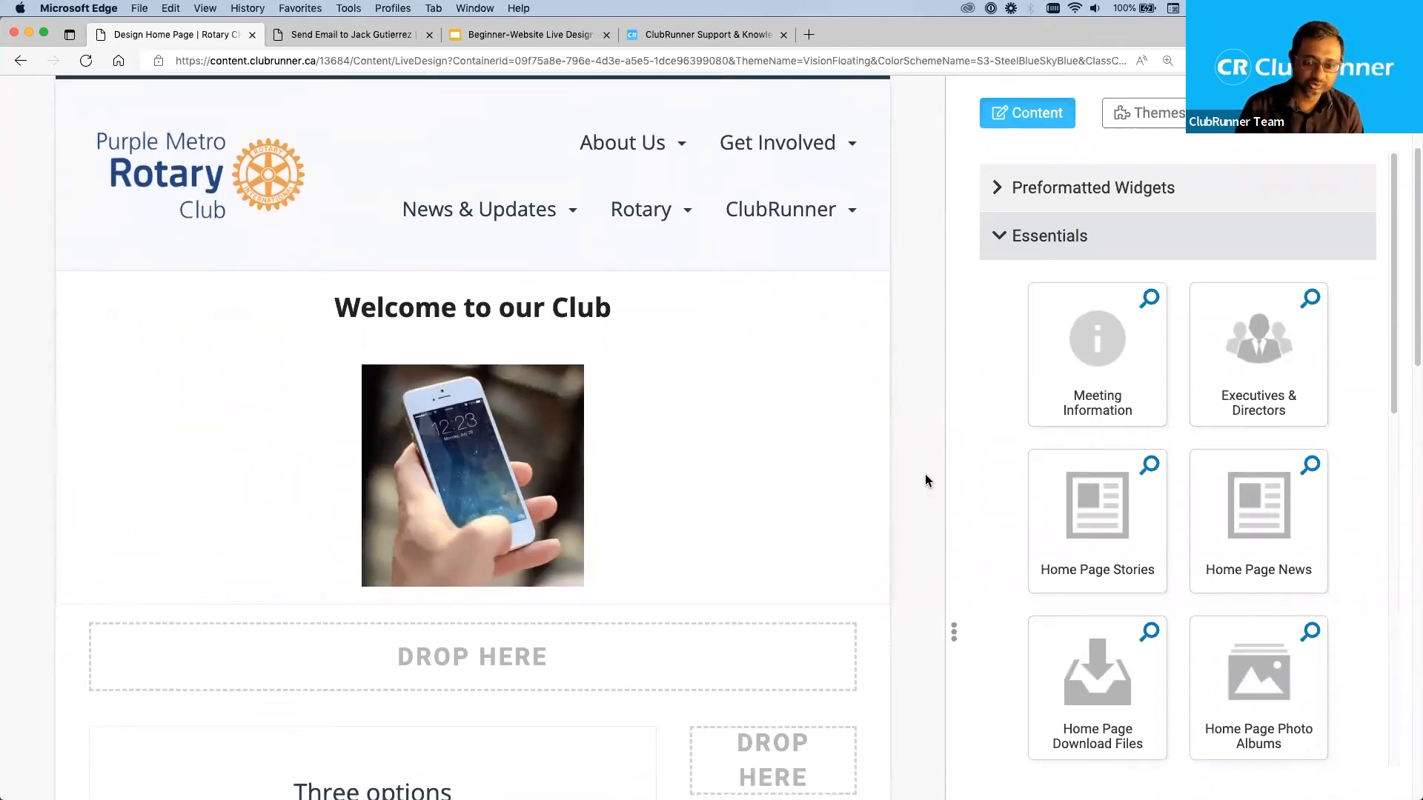
pyautogui.click(998, 243)
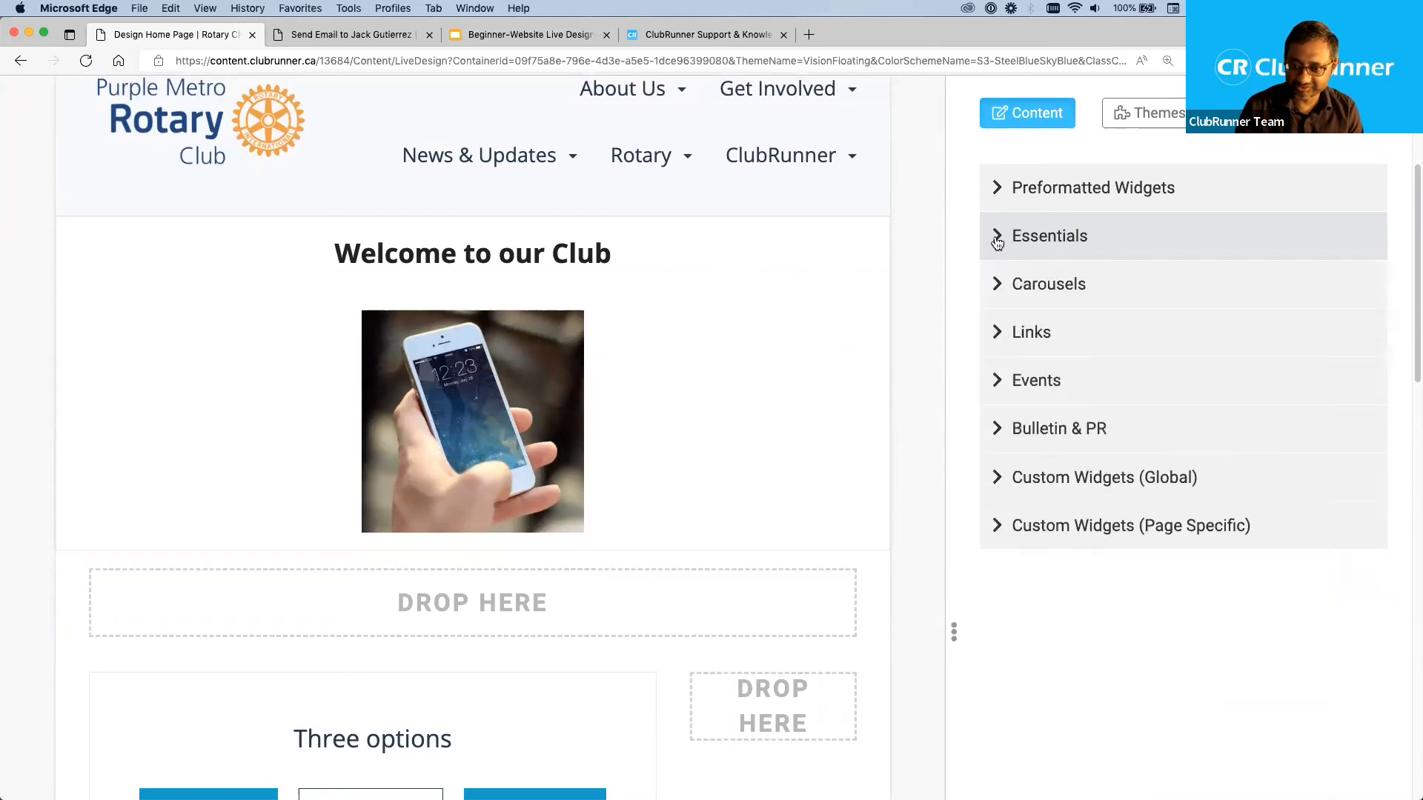
pyautogui.click(997, 243)
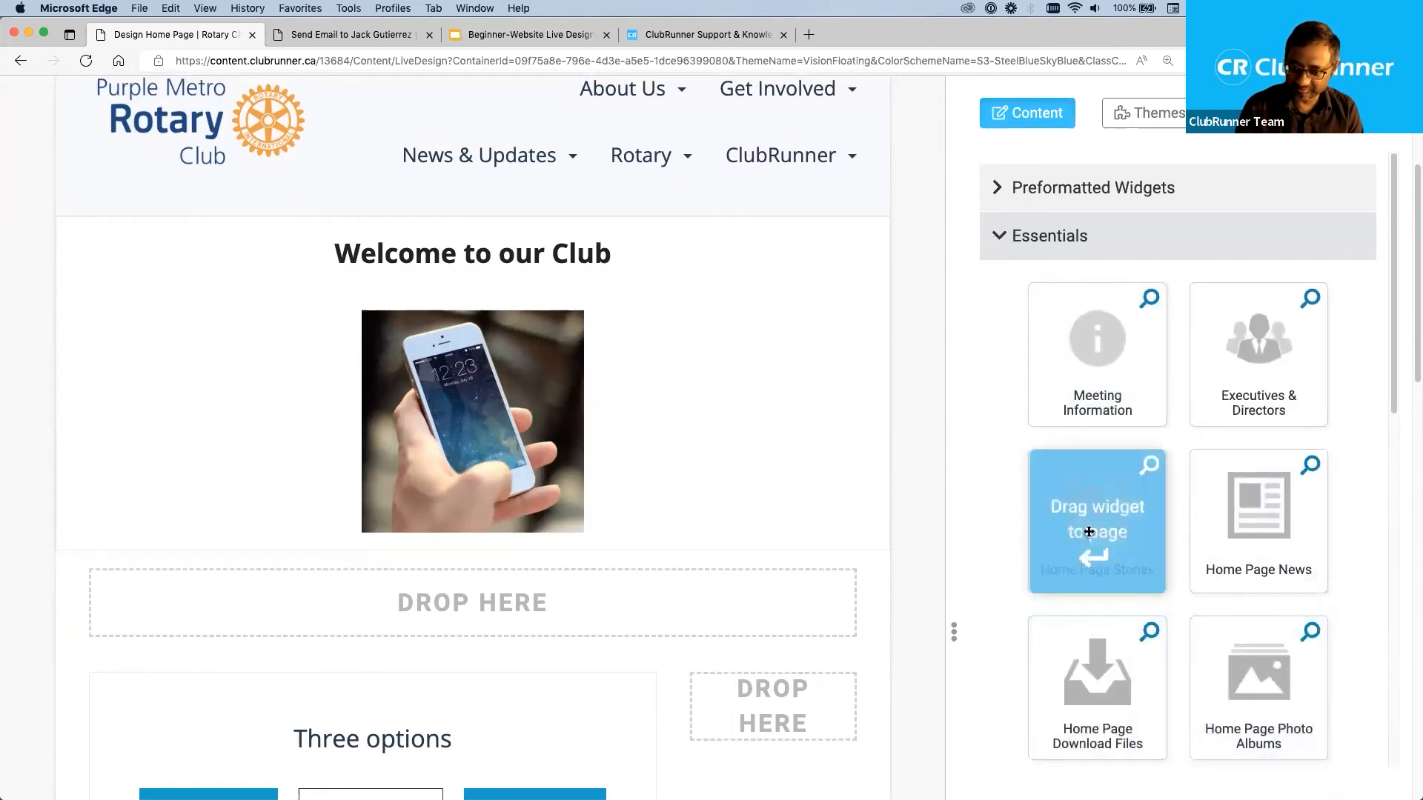
# Zoom the browser page out to 125% and move the designer's divider to widen the home page preview.
pyautogui.moveTo(952, 526)
pyautogui.mouseDown()
pyautogui.moveTo(924, 522)
pyautogui.moveTo(938, 526)
pyautogui.mouseUp()
pyautogui.press('super+minus')
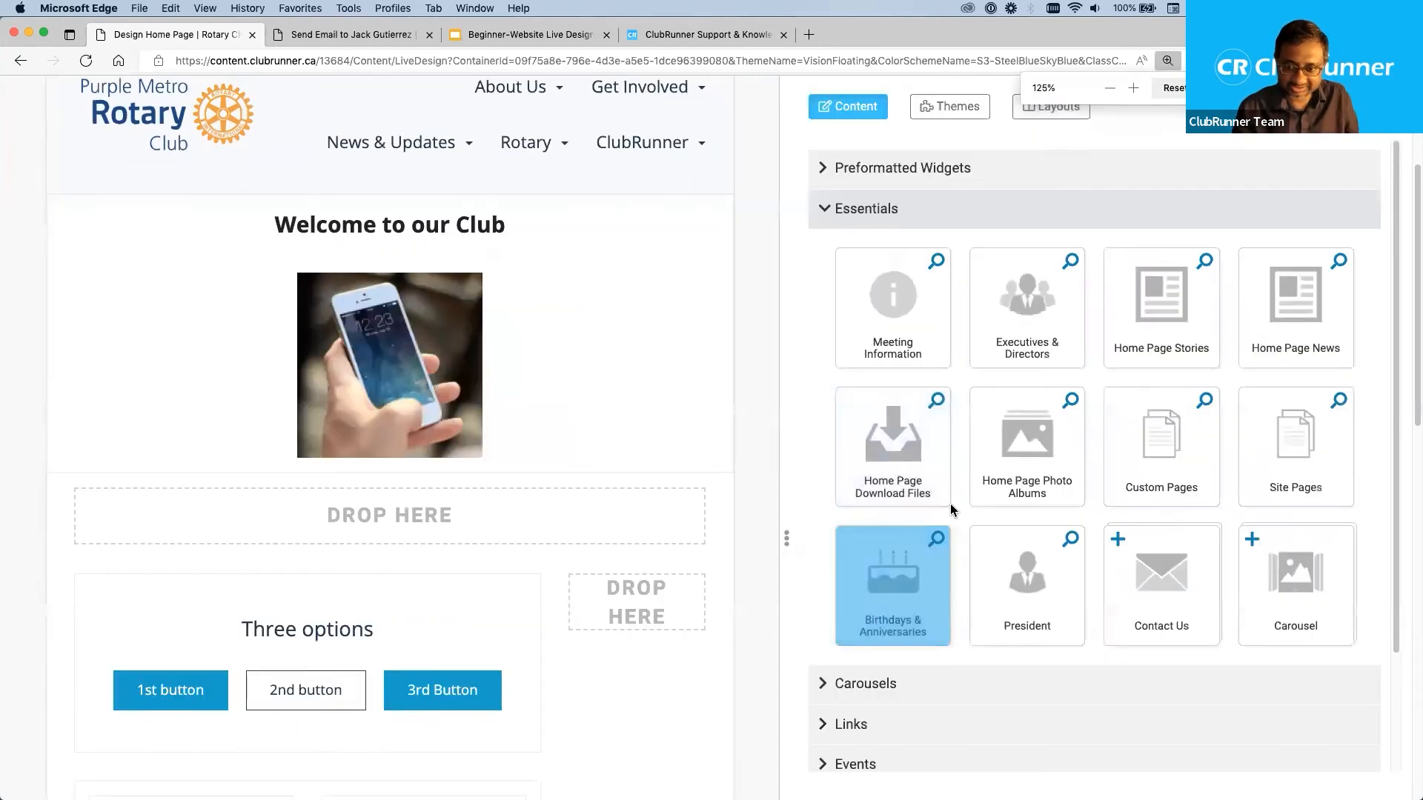
pyautogui.moveTo(786, 464); pyautogui.dragTo(857, 477)
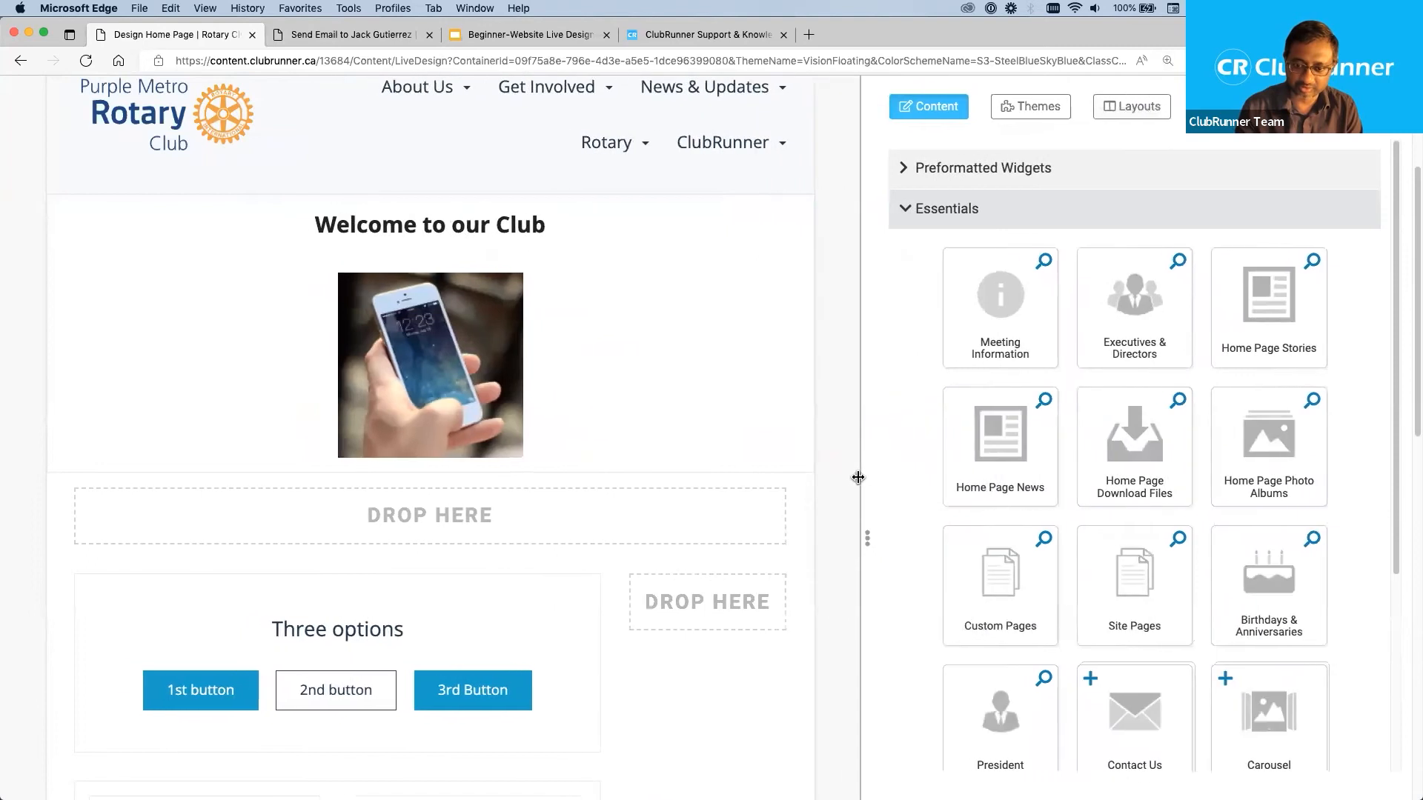
# Look through the widgets offered in the Carousels and Links categories, collapsing each category after viewing.
pyautogui.click(912, 211)
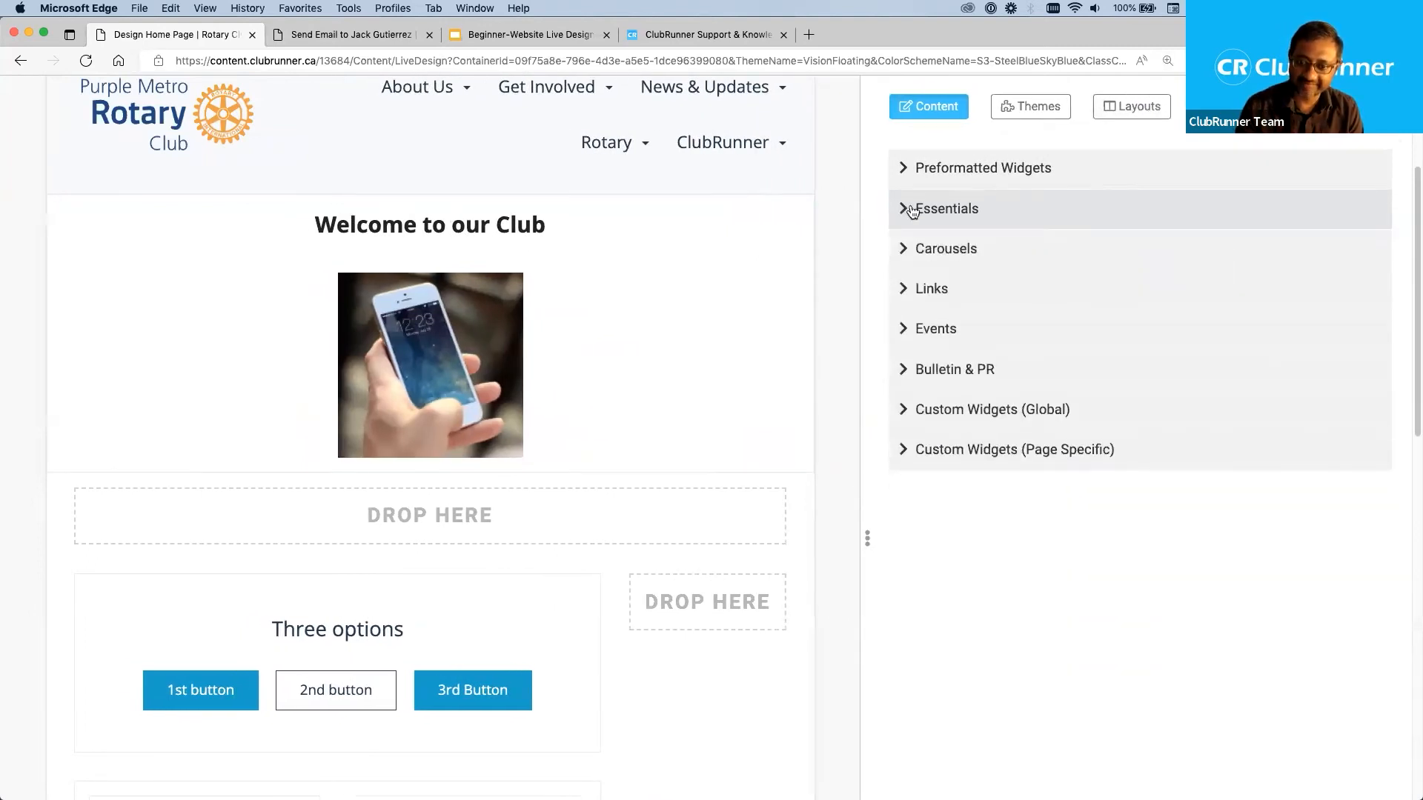
pyautogui.click(905, 250)
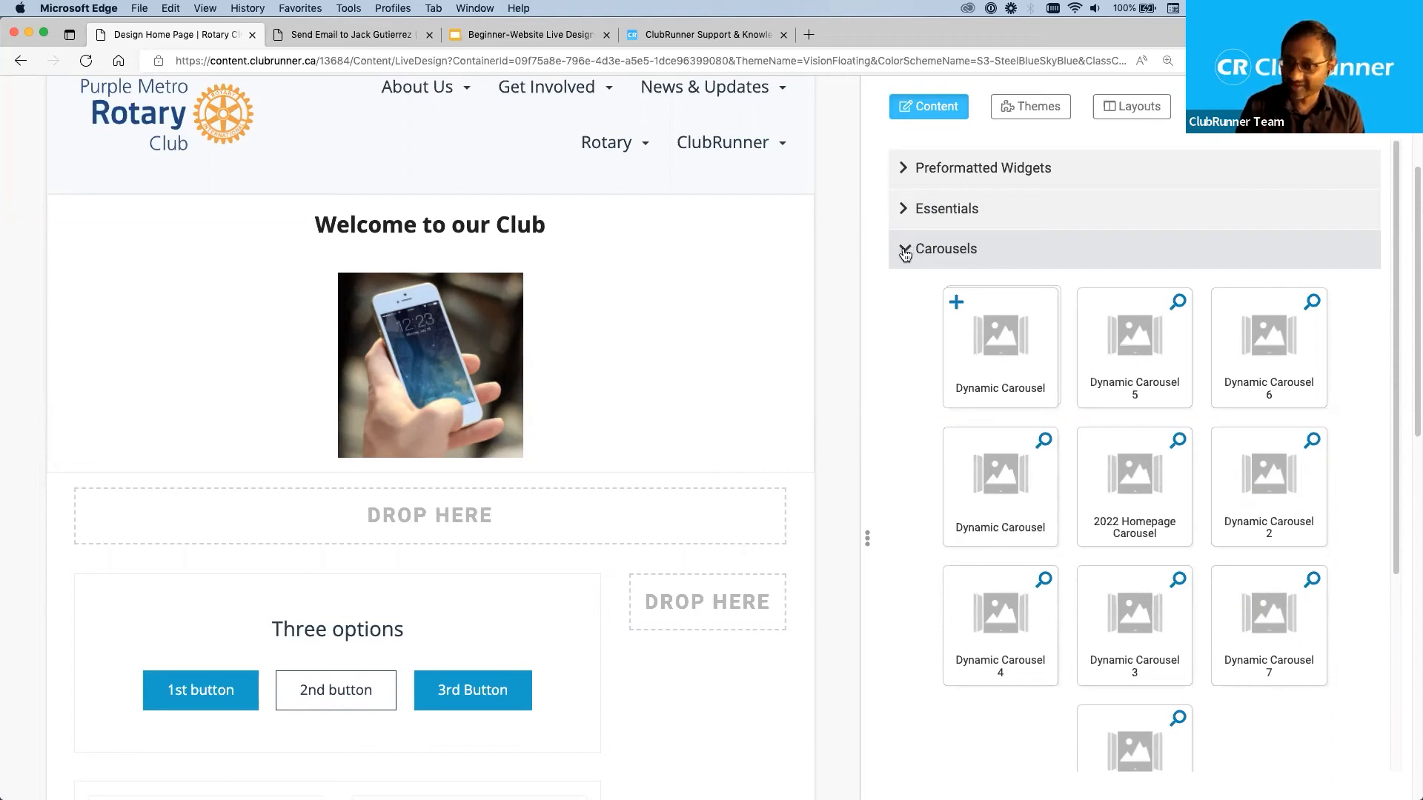
pyautogui.click(905, 252)
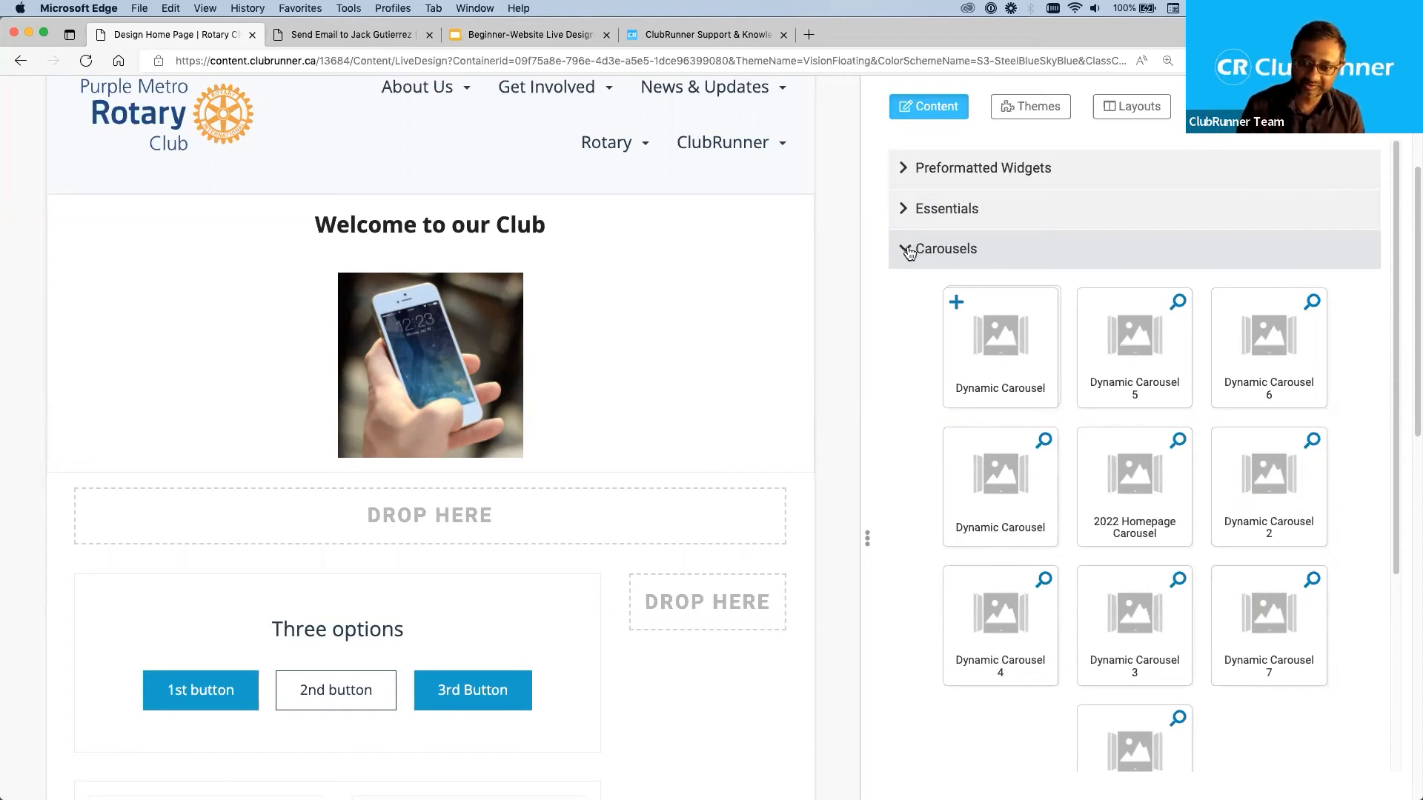
pyautogui.click(909, 252)
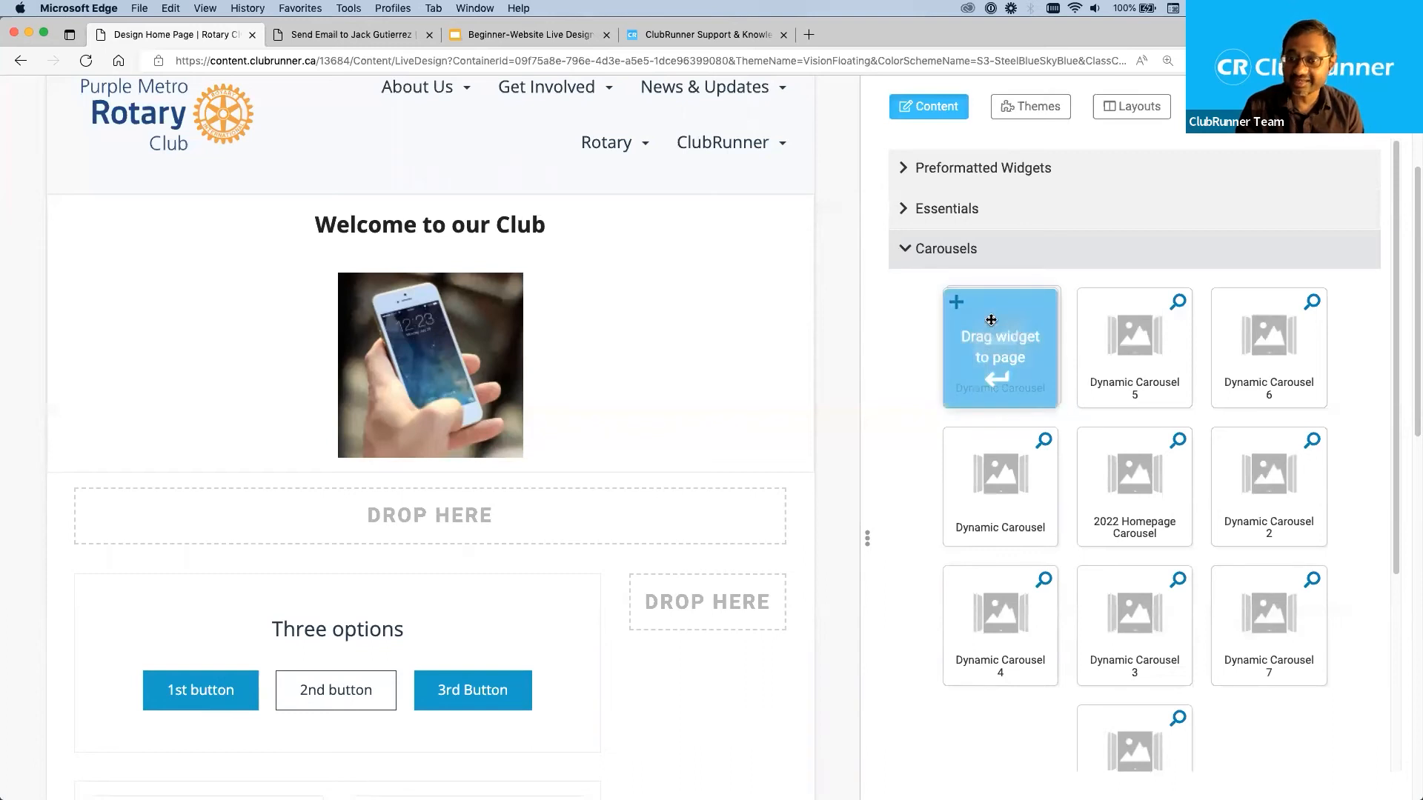
pyautogui.click(906, 251)
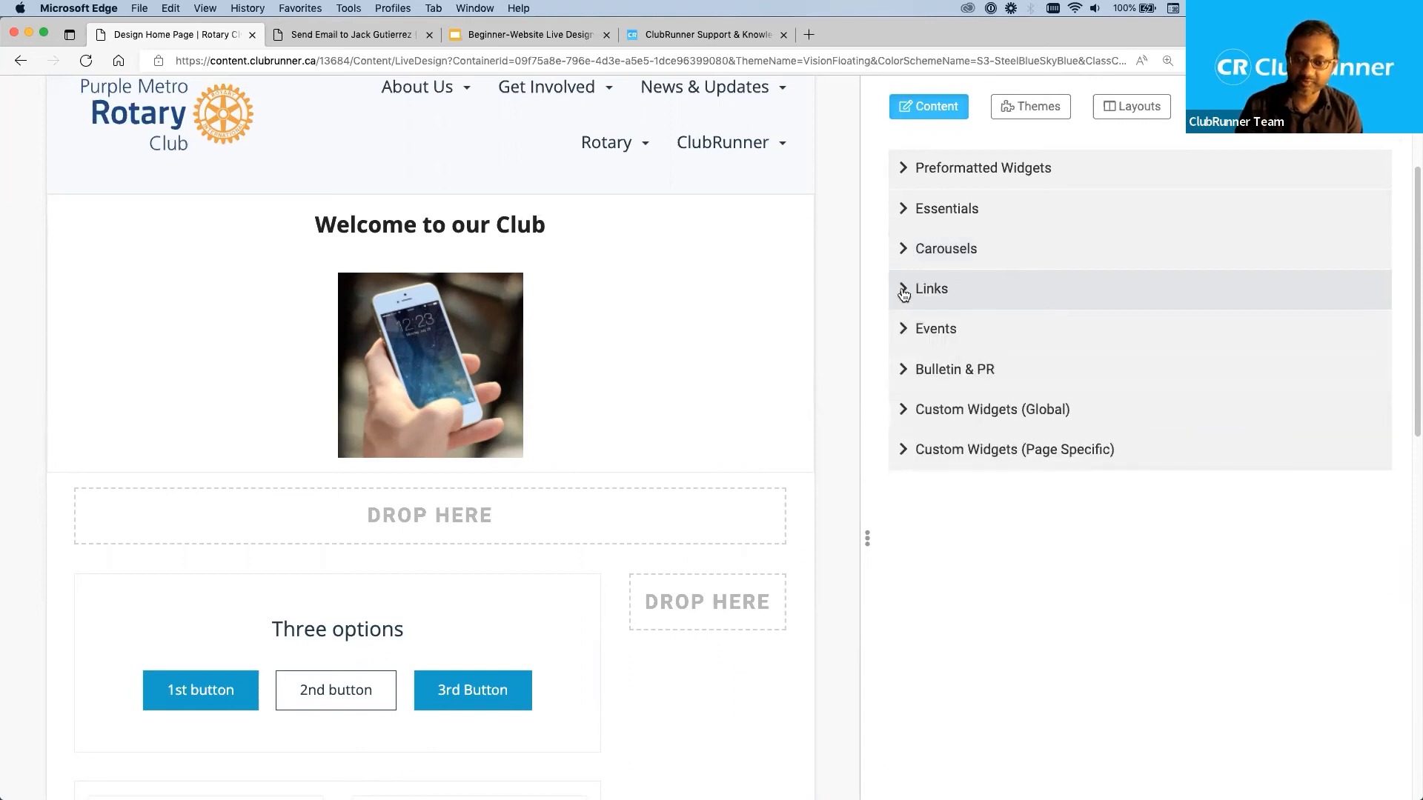
pyautogui.click(906, 291)
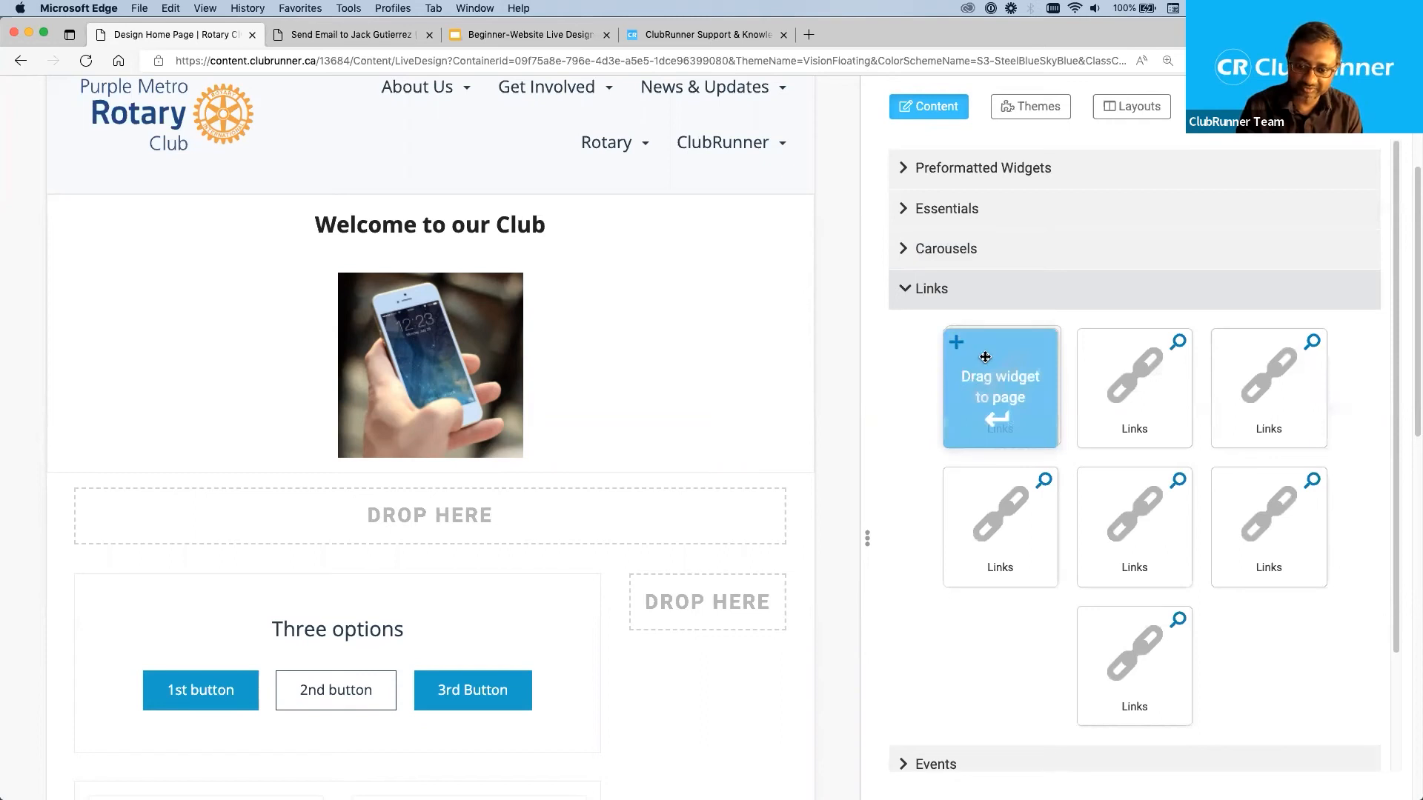
pyautogui.click(908, 296)
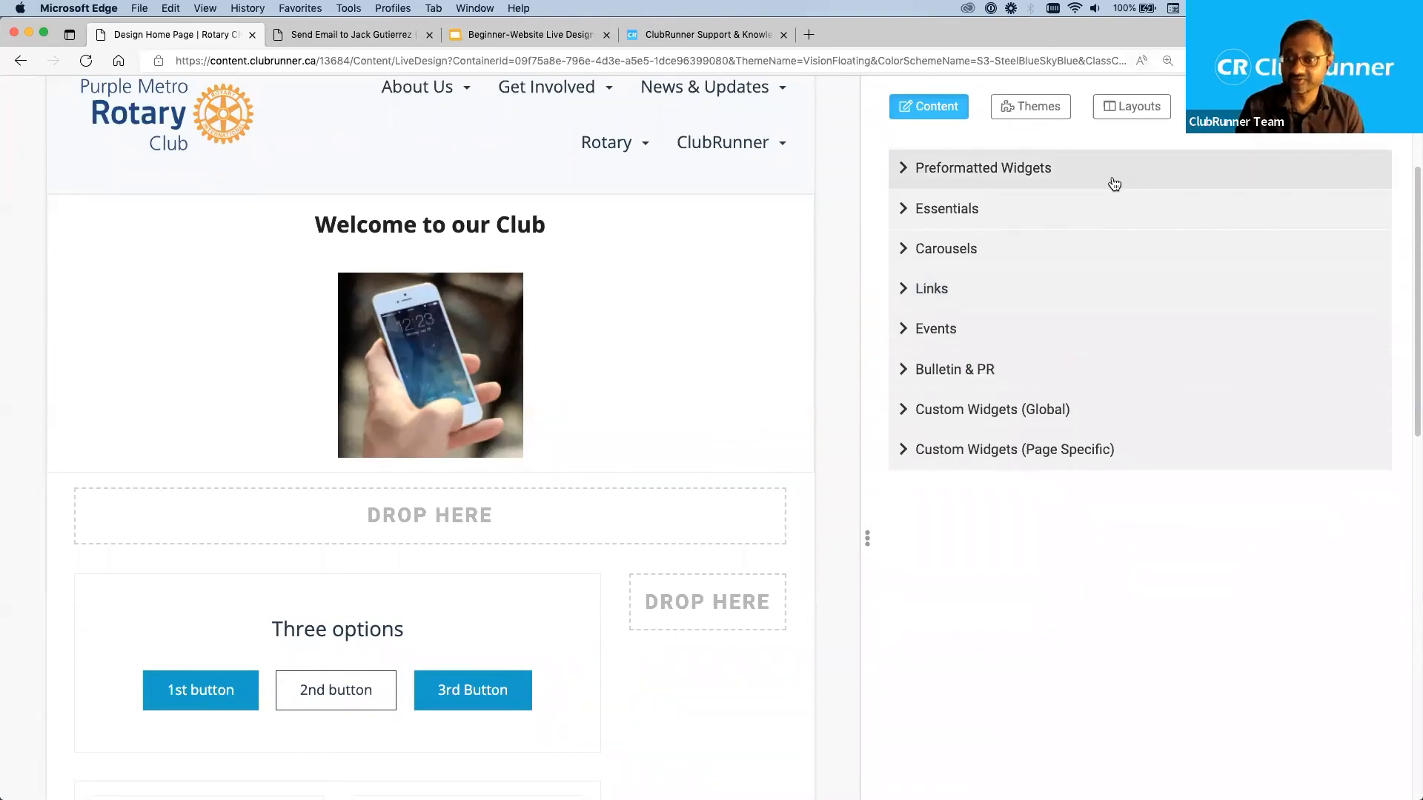
# Add the Upcoming Events widget from the Events category to the empty Right zone beside the Three options block.
pyautogui.click(902, 330)
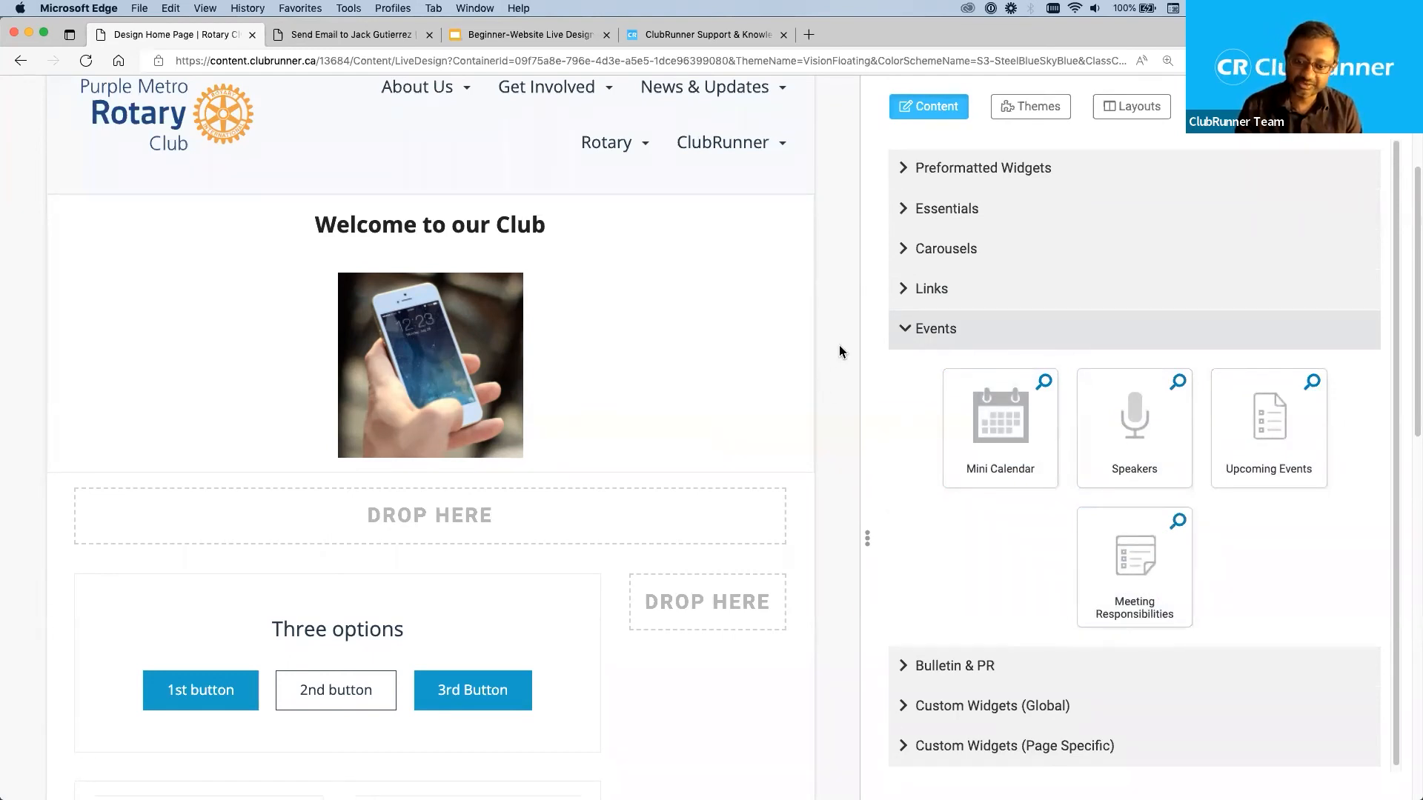
pyautogui.moveTo(966, 407); pyautogui.dragTo(764, 413)
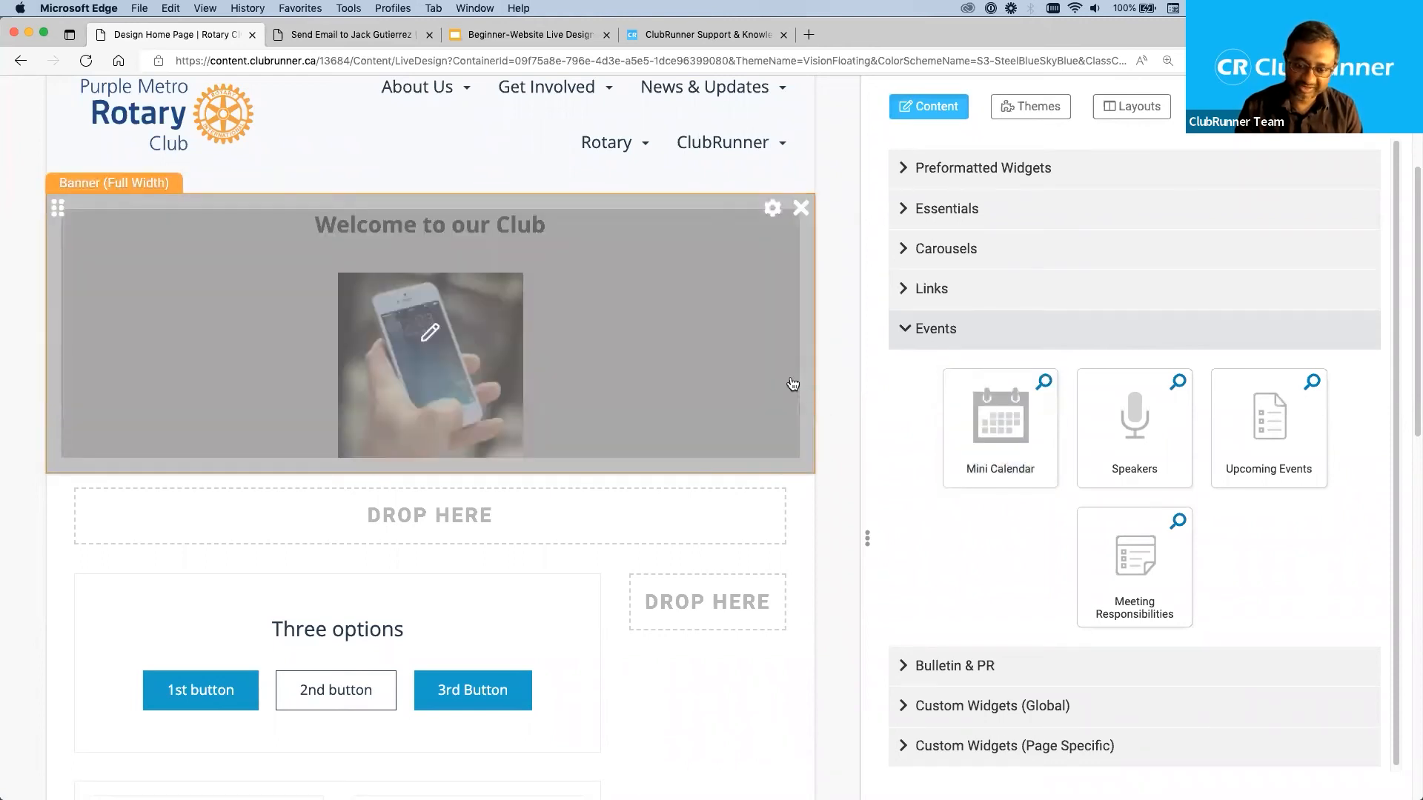
pyautogui.scroll(-3, 792, 384)
pyautogui.scroll(-2, 792, 383)
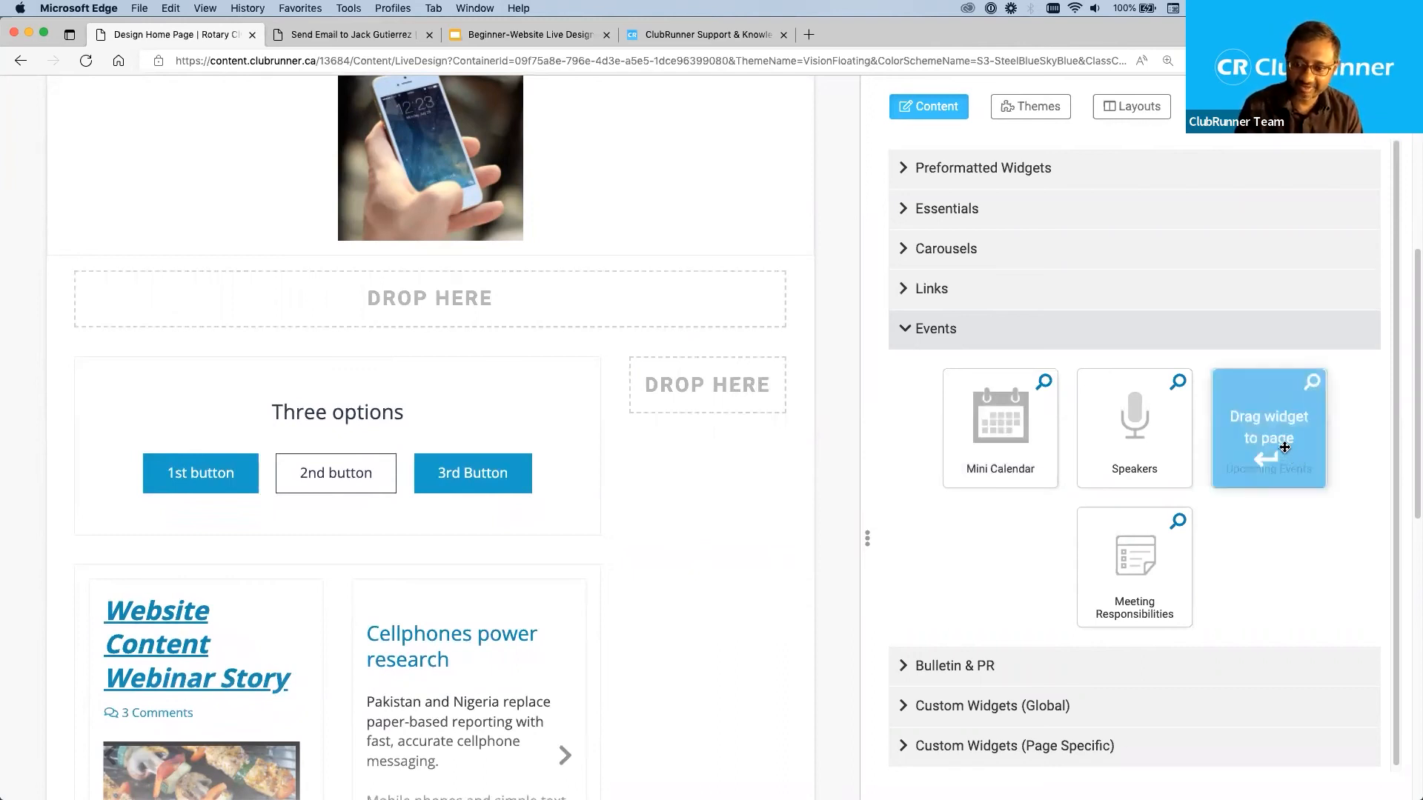
pyautogui.moveTo(1284, 447); pyautogui.dragTo(706, 367)
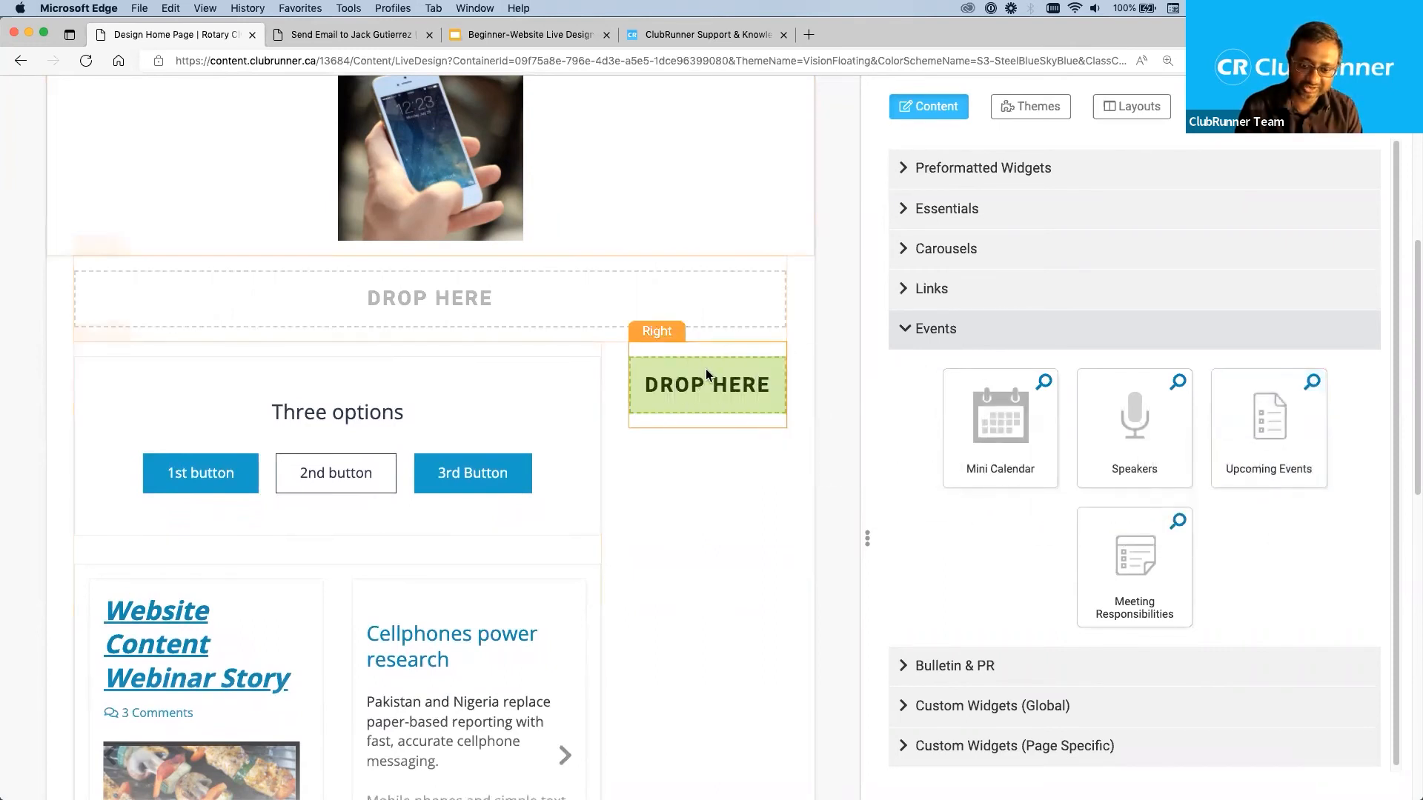
pyautogui.scroll(-2, 782, 490)
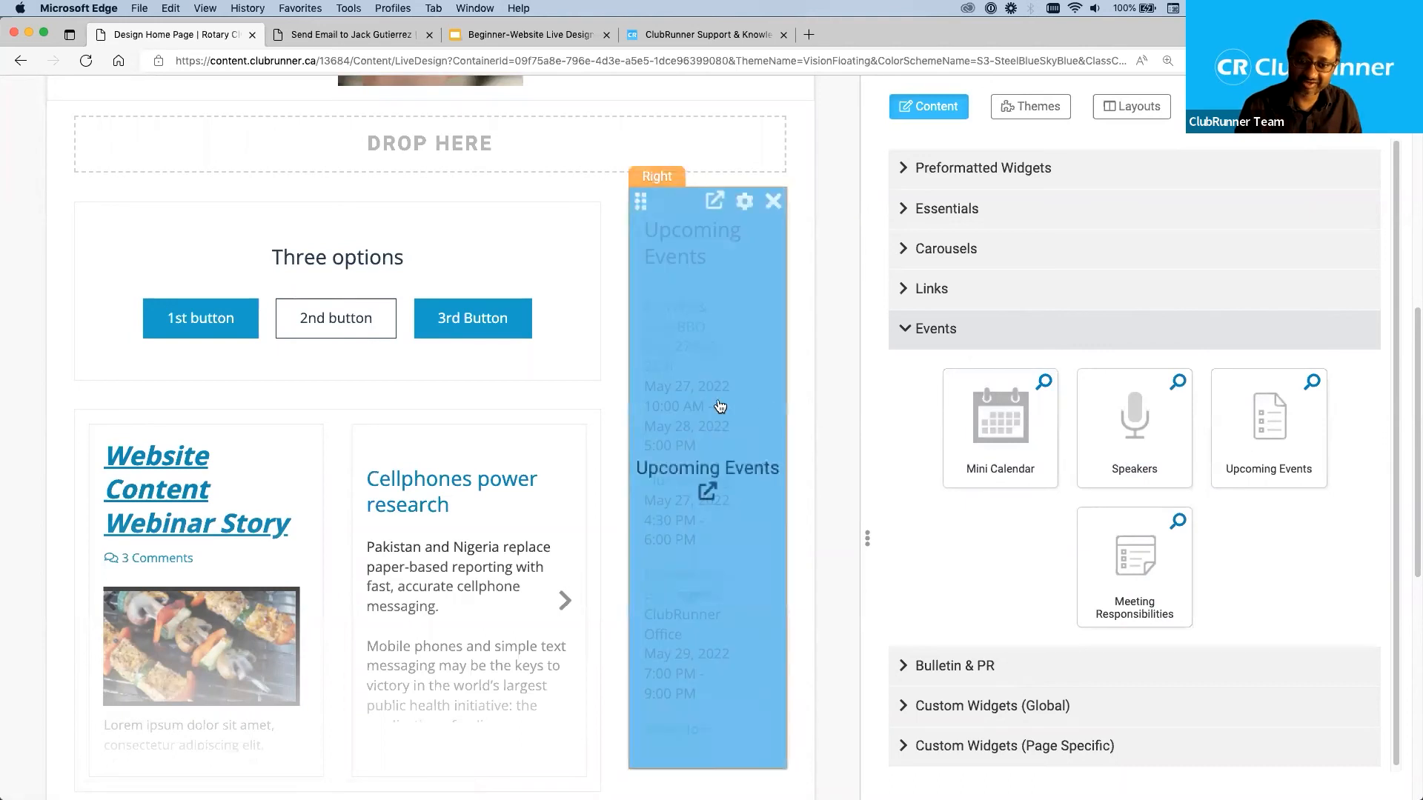
pyautogui.click(707, 494)
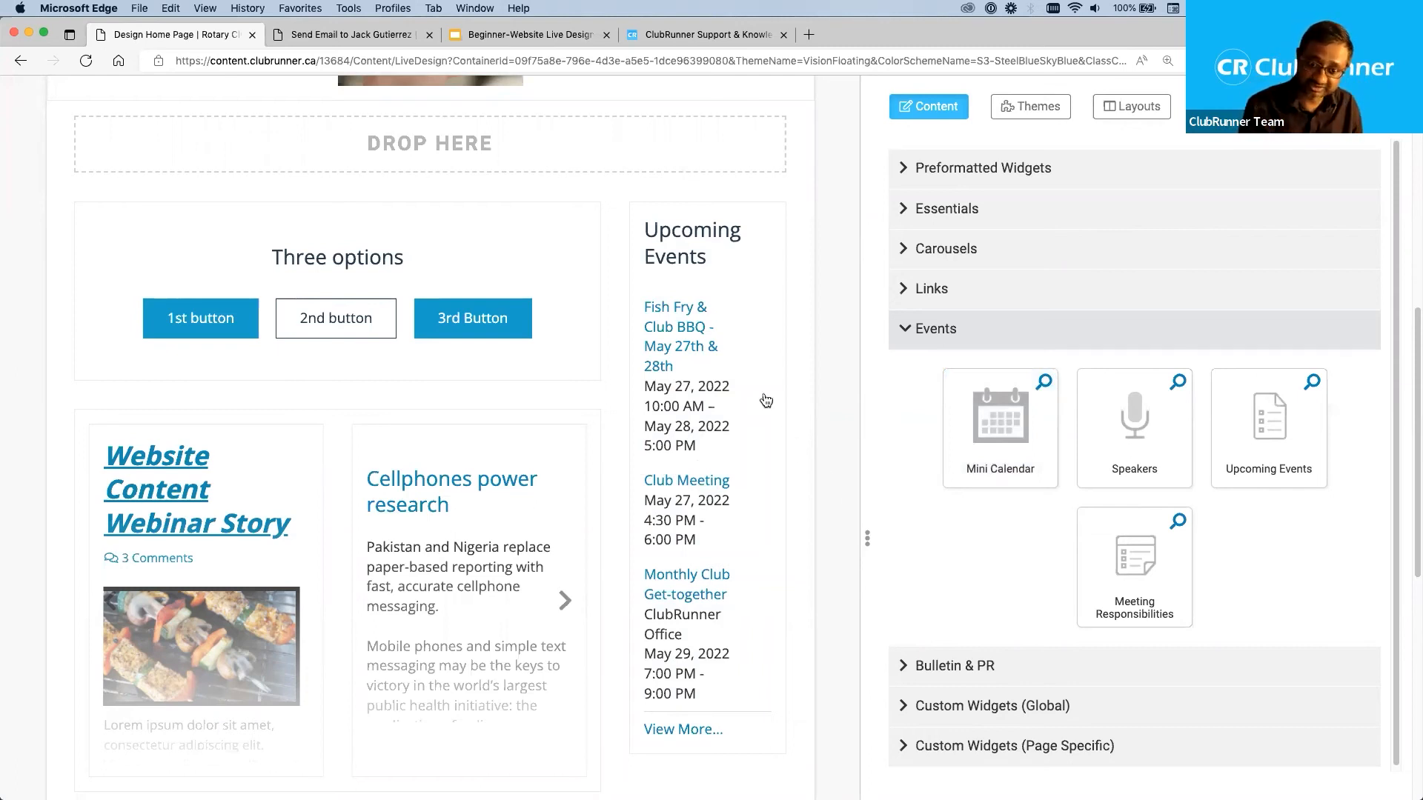
pyautogui.moveTo(731, 381)
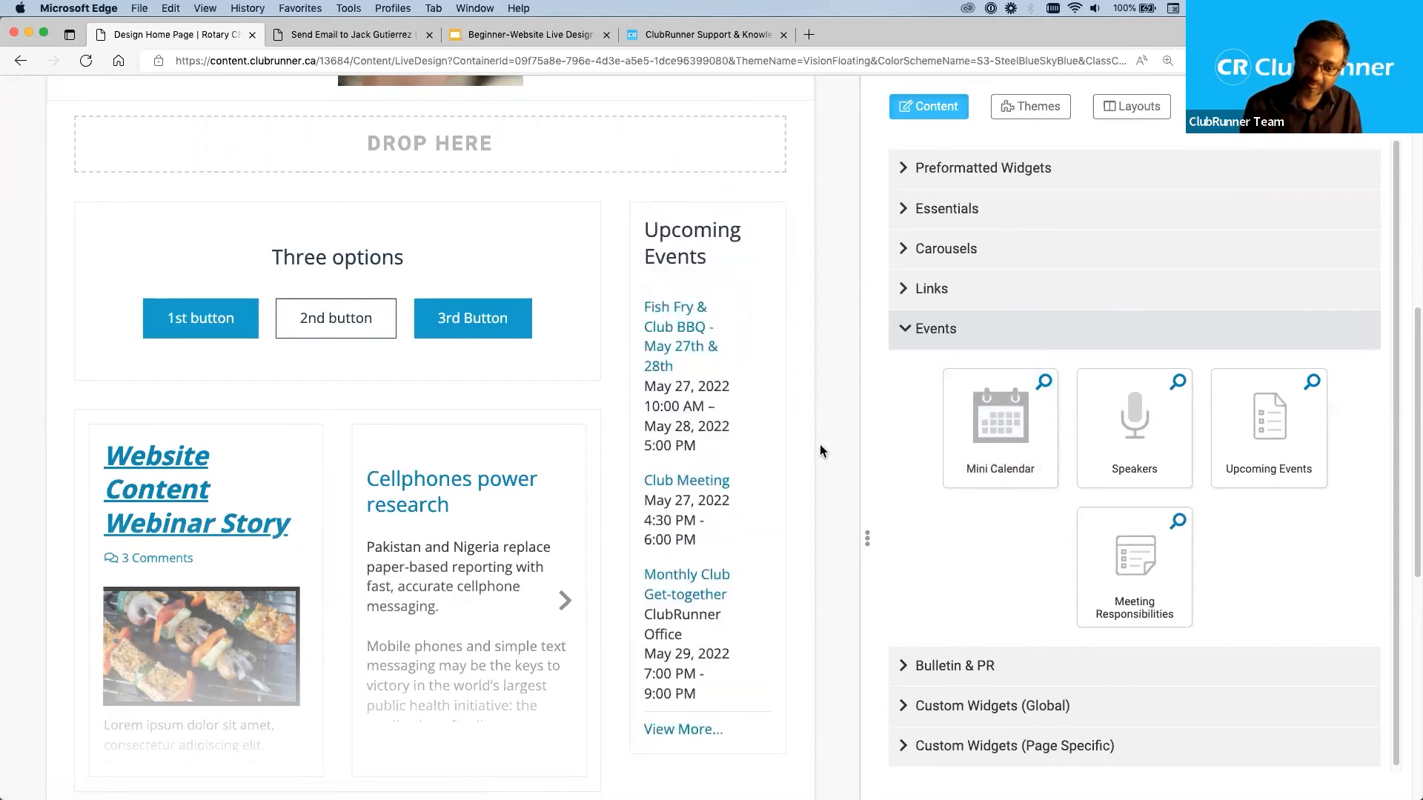
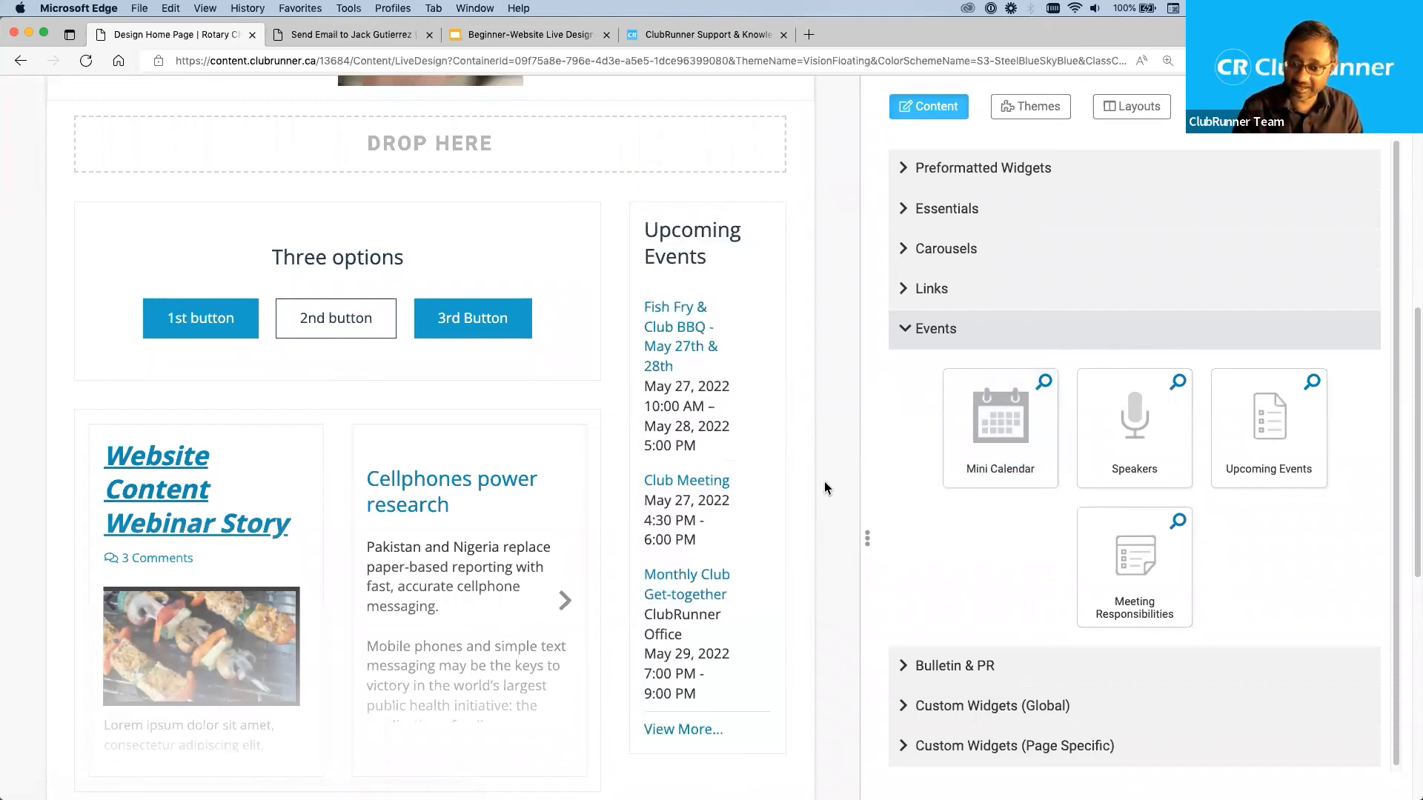
# Add the Mini Calendar widget from the Events category above Upcoming Events in the Right zone.
pyautogui.moveTo(747, 304)
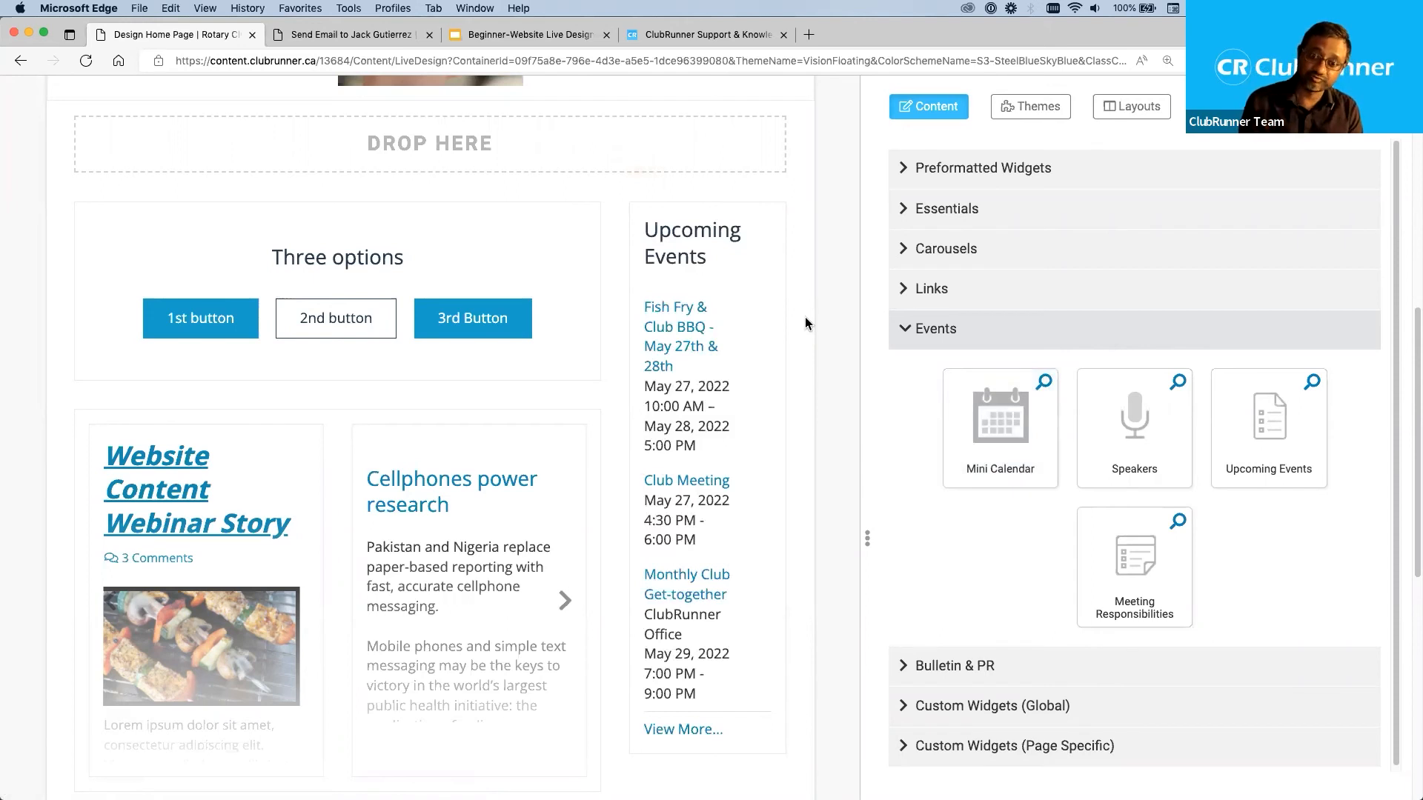
pyautogui.moveTo(722, 337)
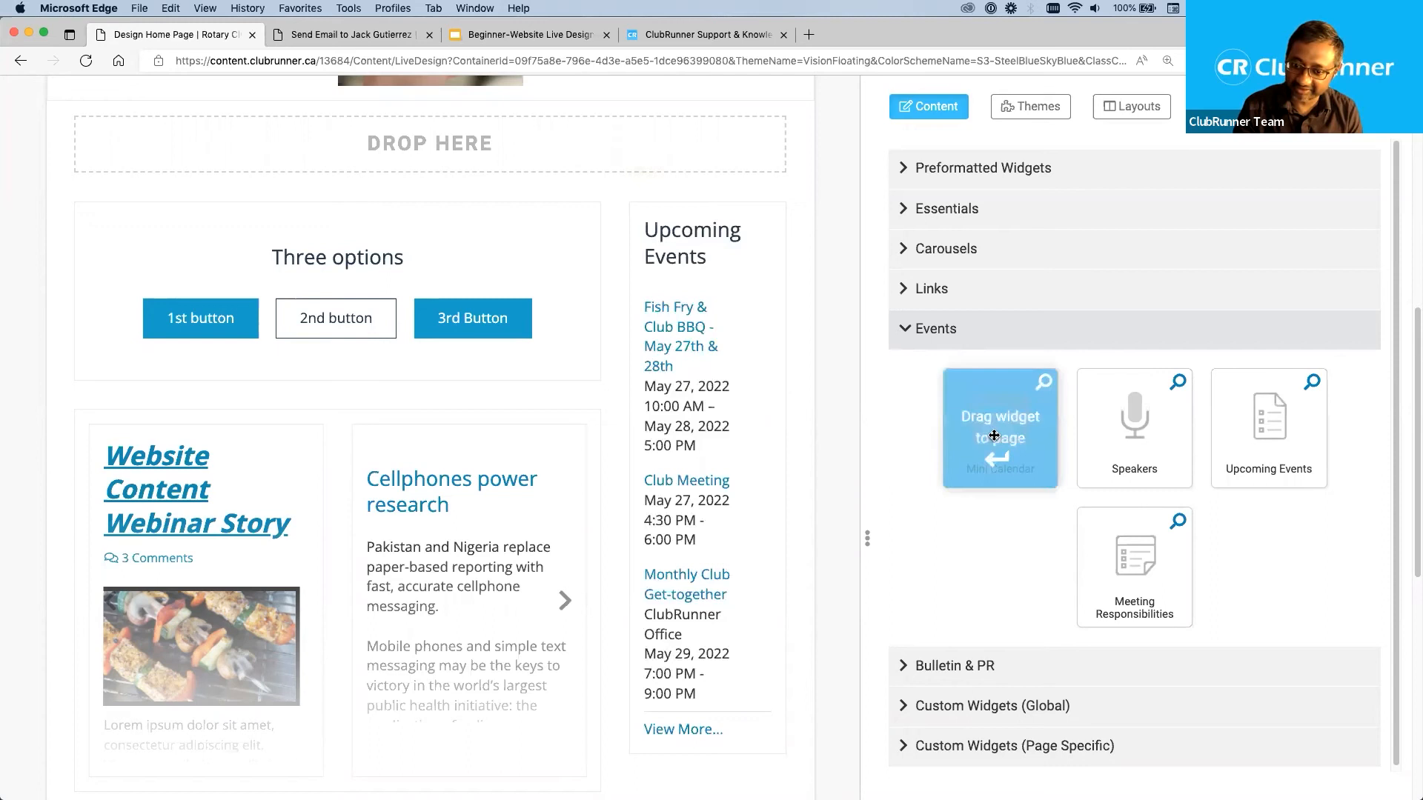
pyautogui.moveTo(994, 435); pyautogui.dragTo(719, 232)
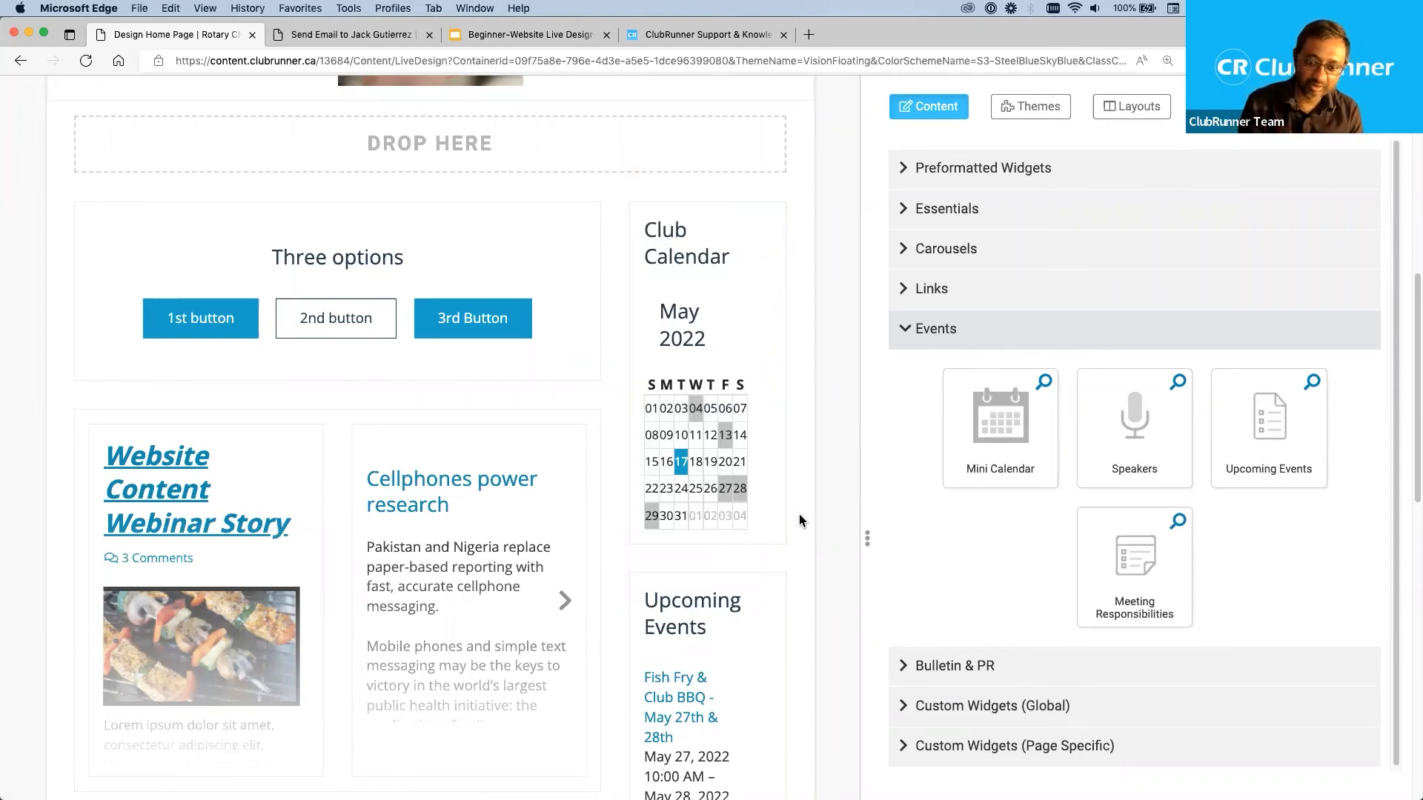
pyautogui.moveTo(750, 503)
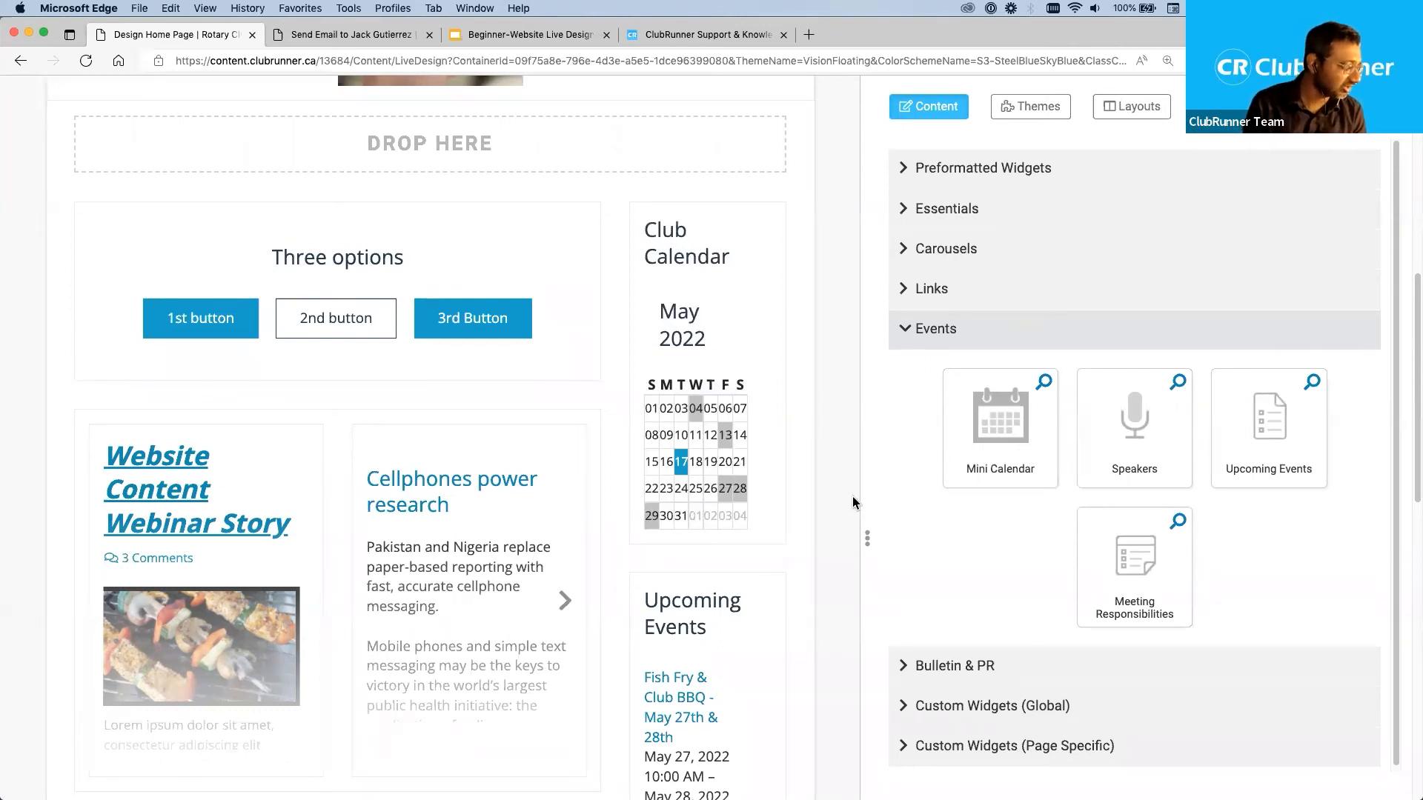
# Add the Facebook Like Button widget from the Bulletin & PR category below Upcoming Events and collapse the category.
pyautogui.scroll(-5, 833, 487)
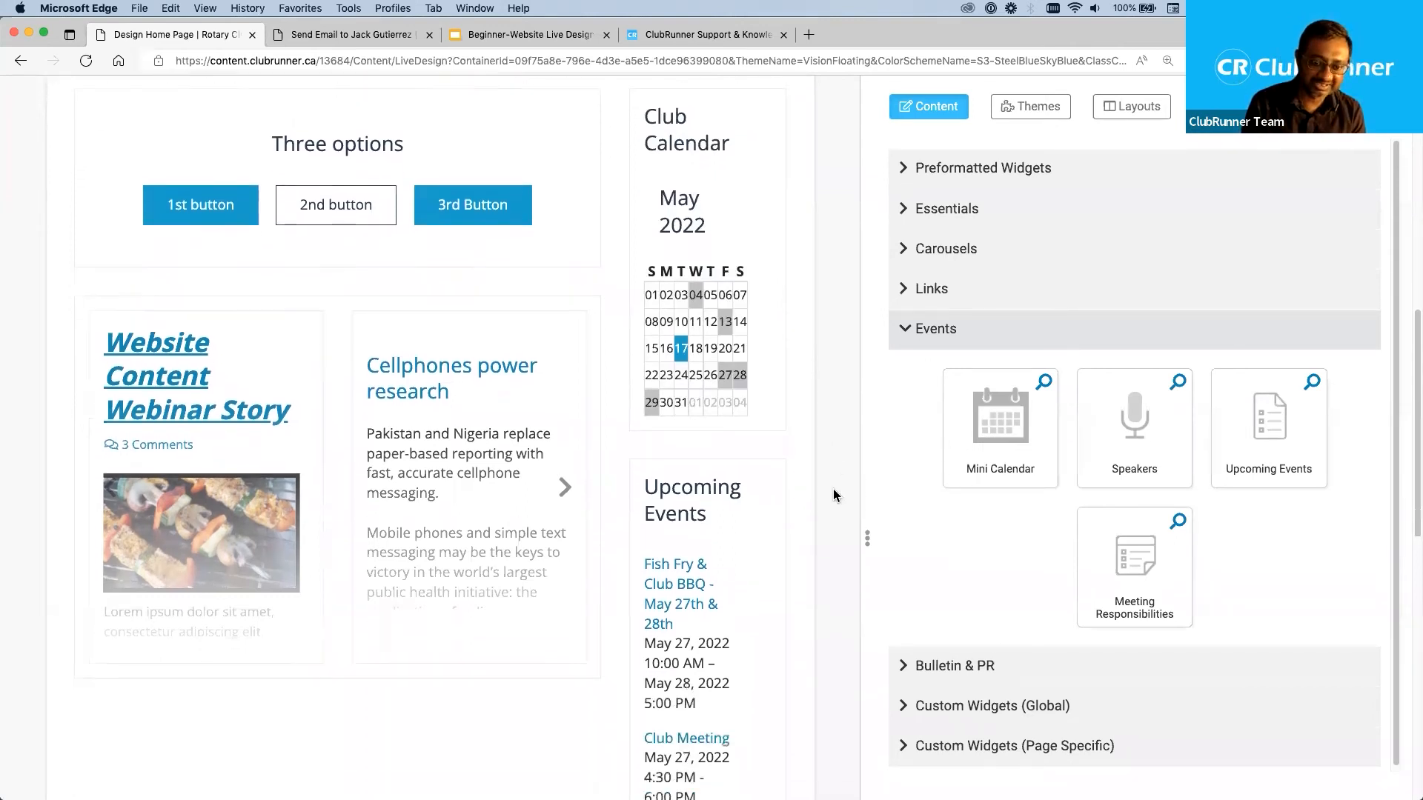
pyautogui.scroll(-6, 833, 495)
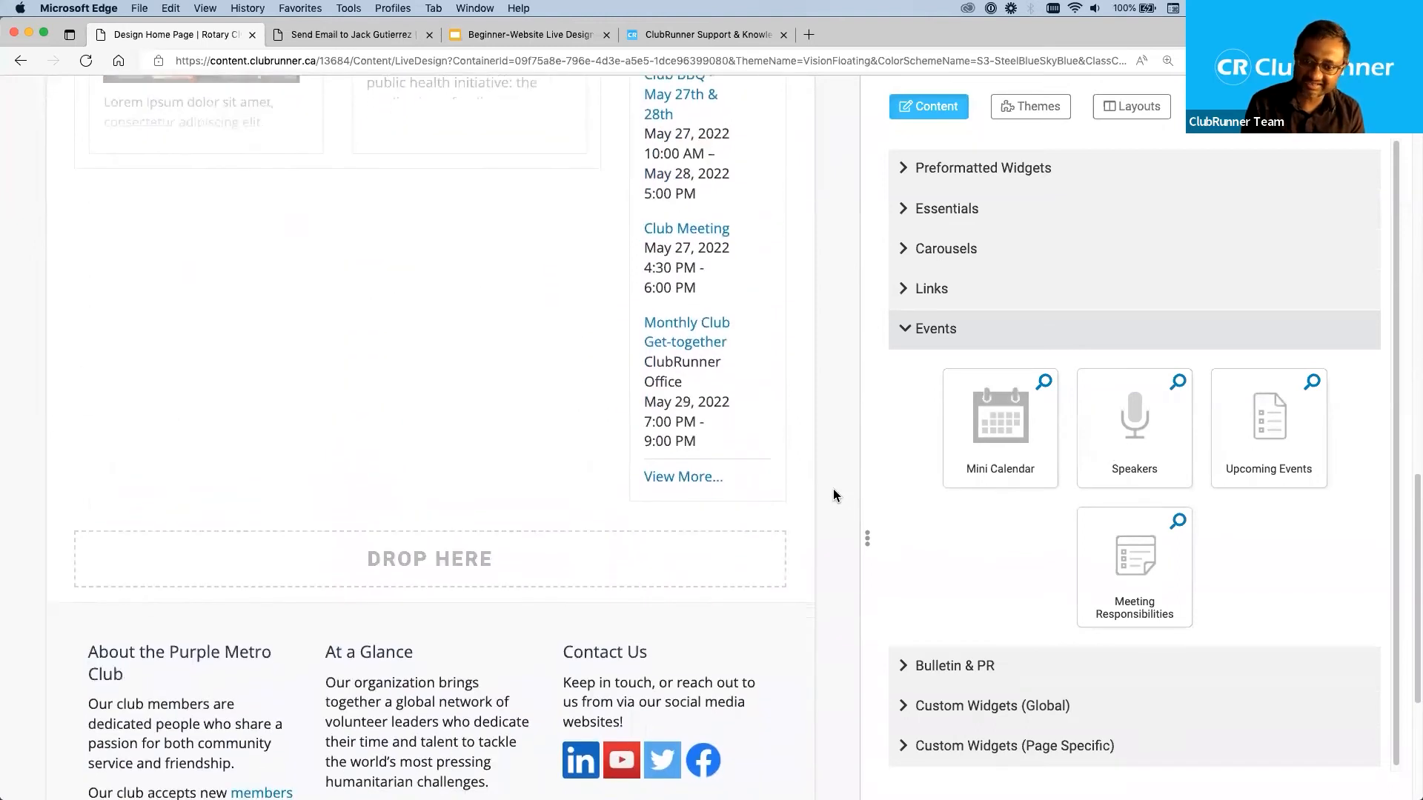
pyautogui.scroll(5, 833, 488)
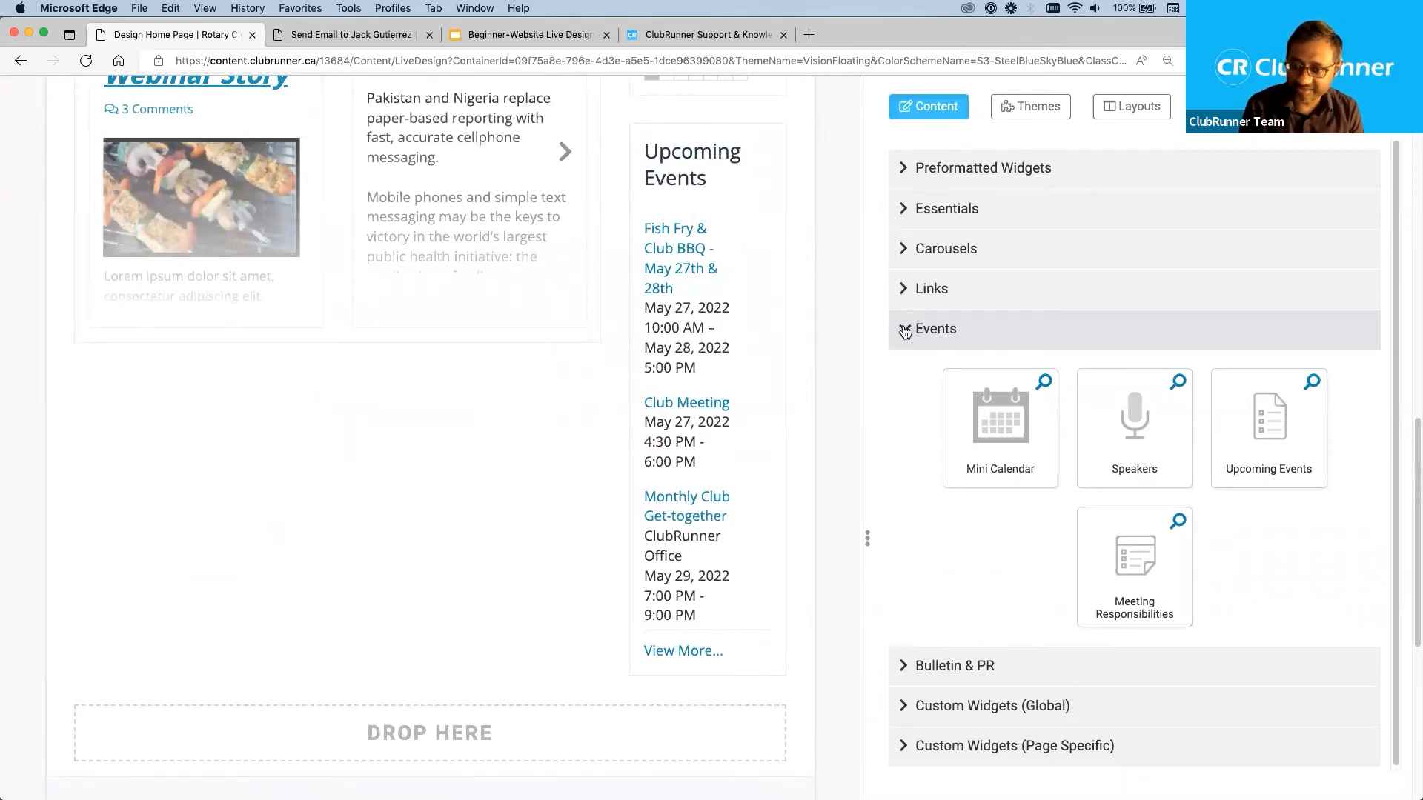
pyautogui.click(905, 331)
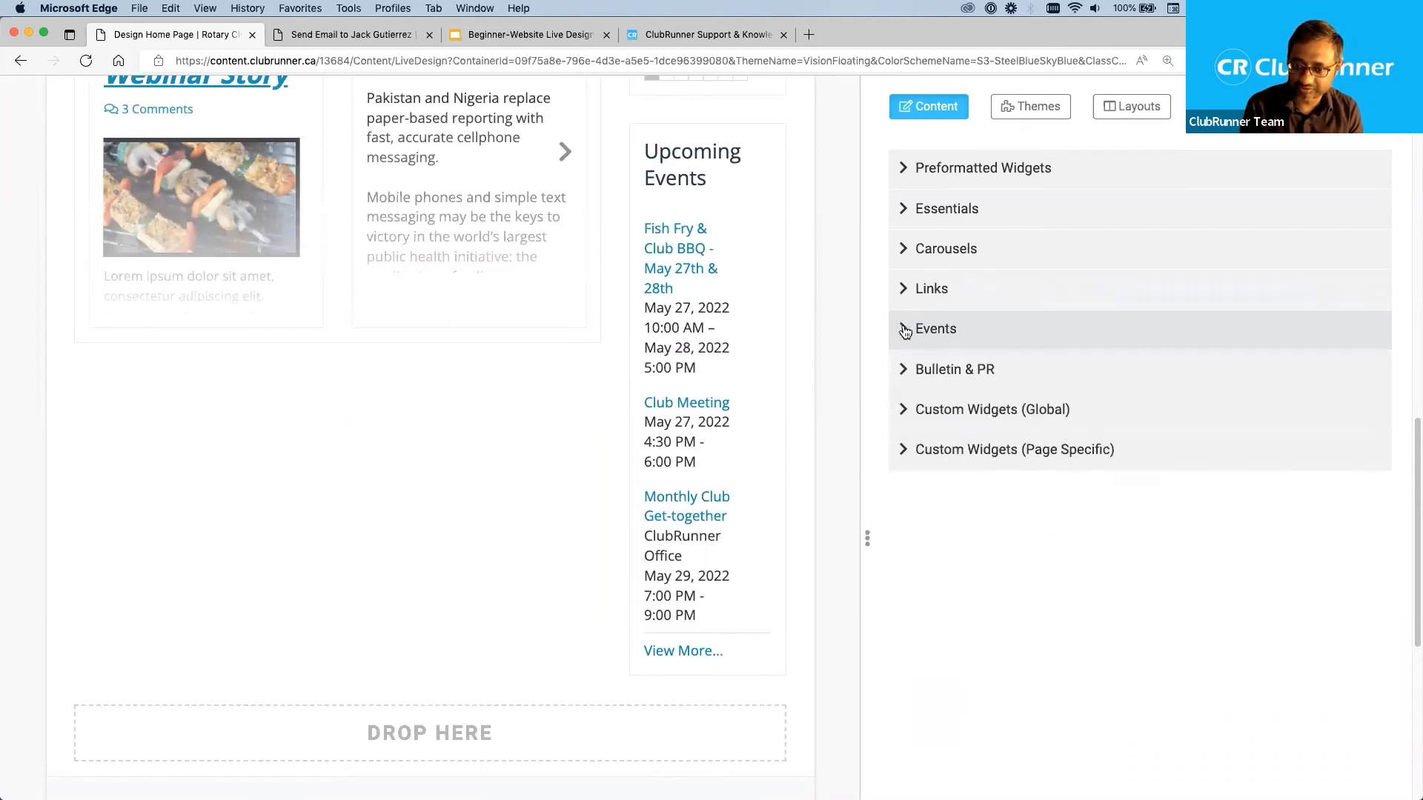
pyautogui.click(906, 370)
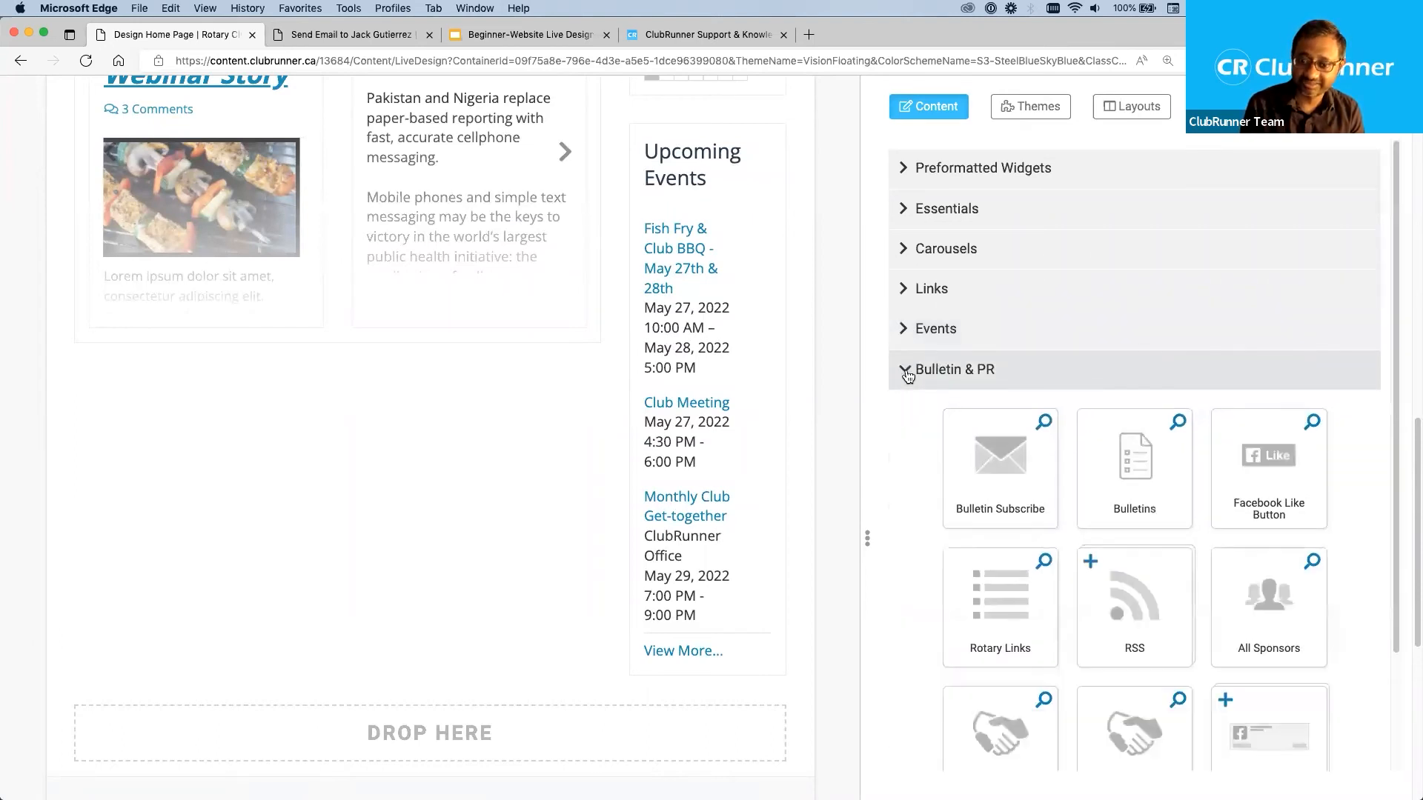
pyautogui.scroll(-1, 913, 505)
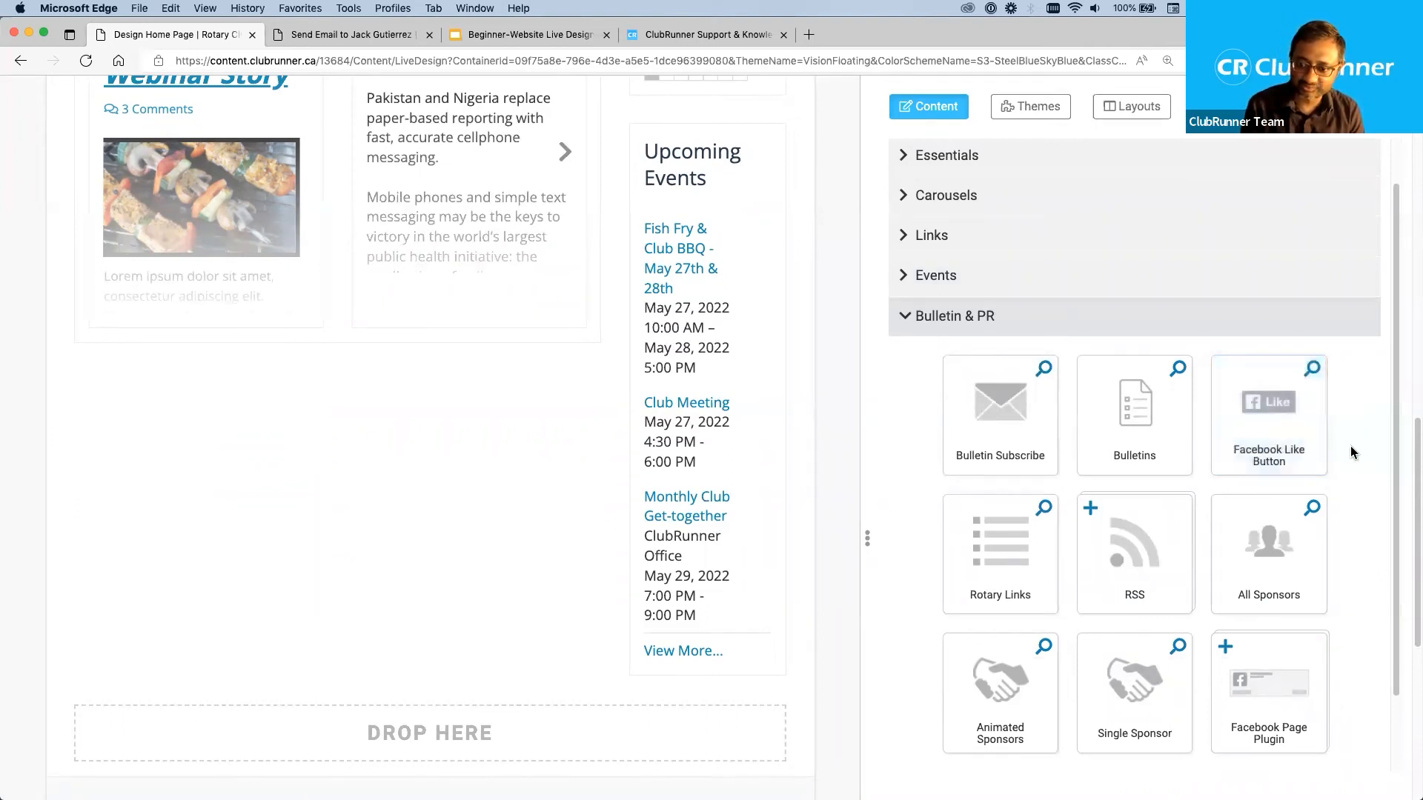
pyautogui.moveTo(1257, 426); pyautogui.dragTo(731, 465)
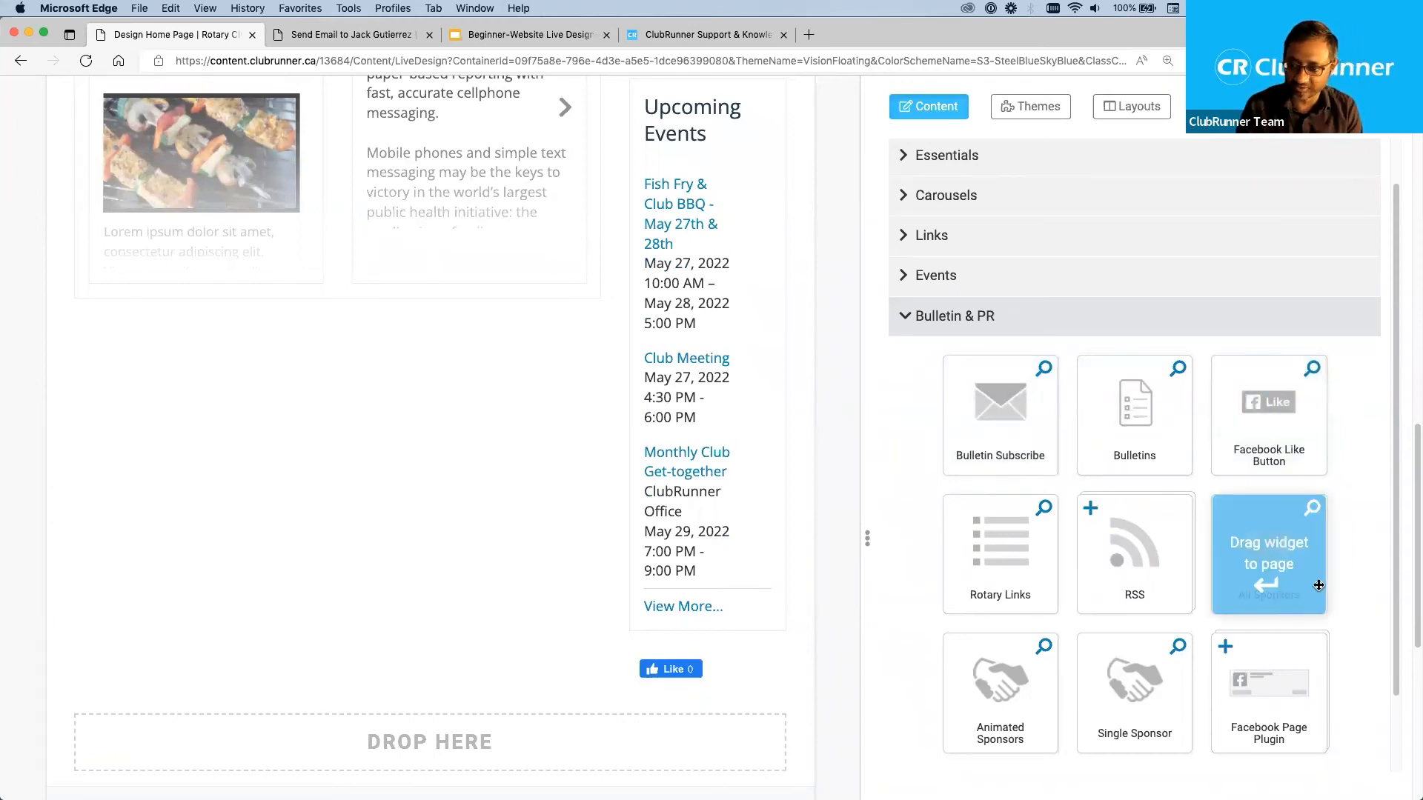
pyautogui.click(904, 317)
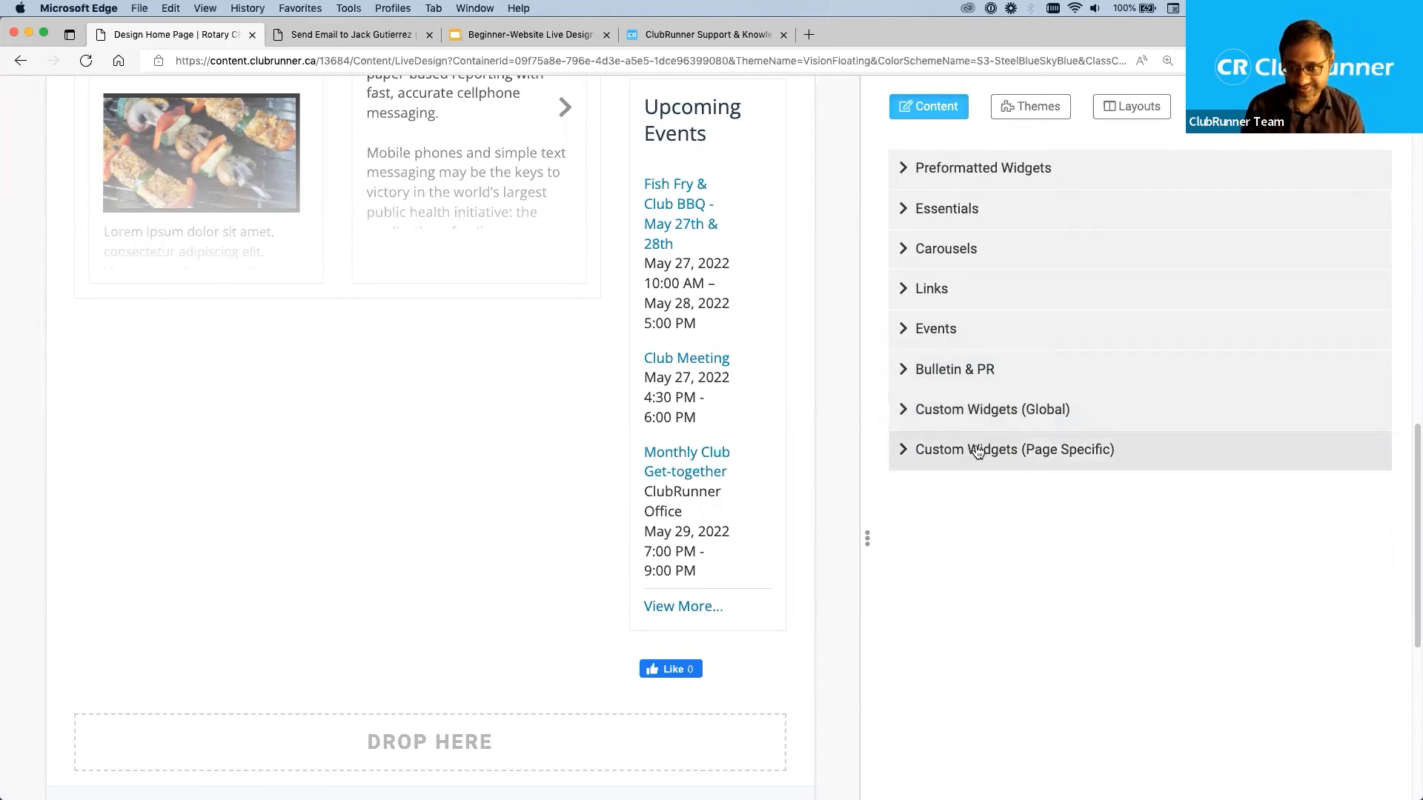
# Look through the widgets in the Custom Widgets (Global) and Preformatted Widgets categories, collapsing each category after viewing.
pyautogui.click(903, 412)
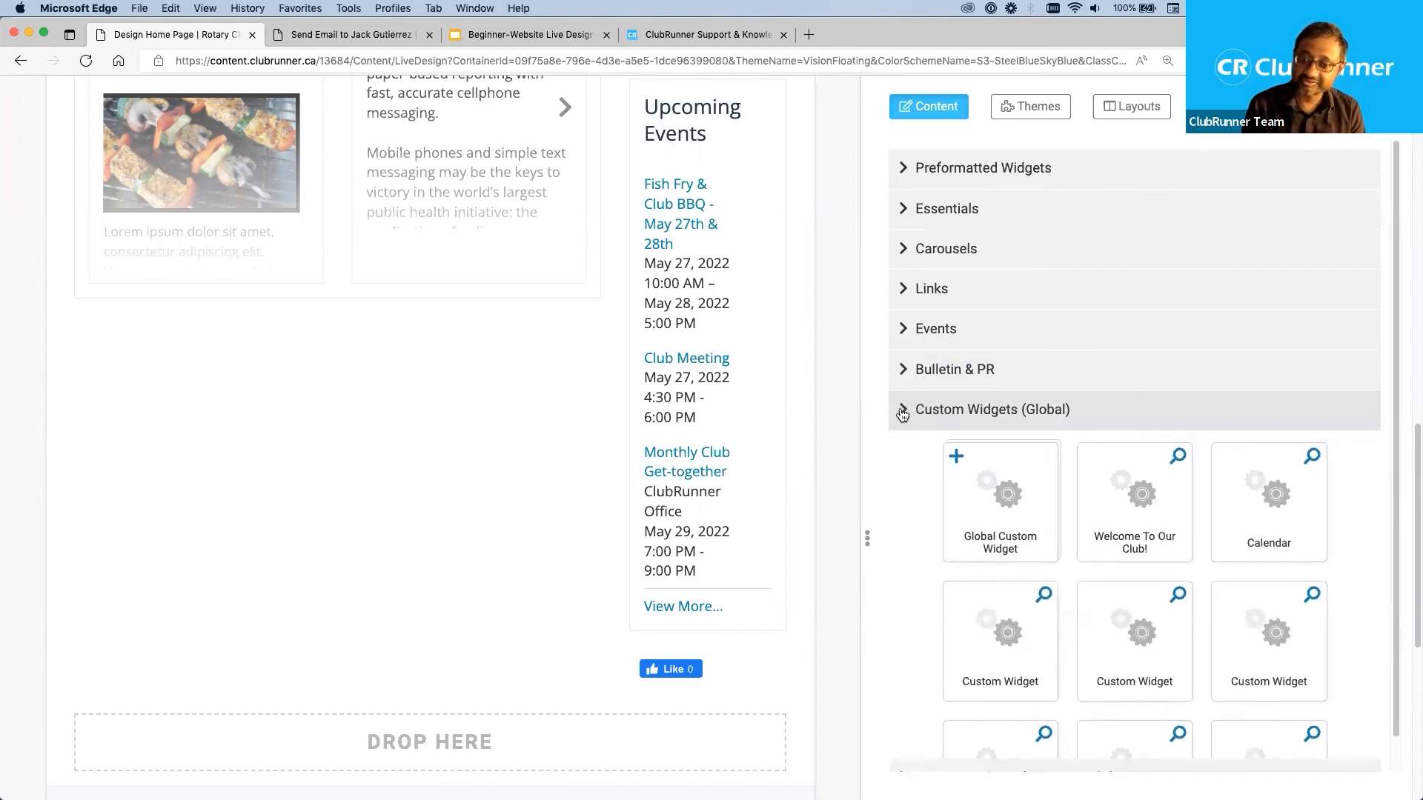
pyautogui.click(905, 412)
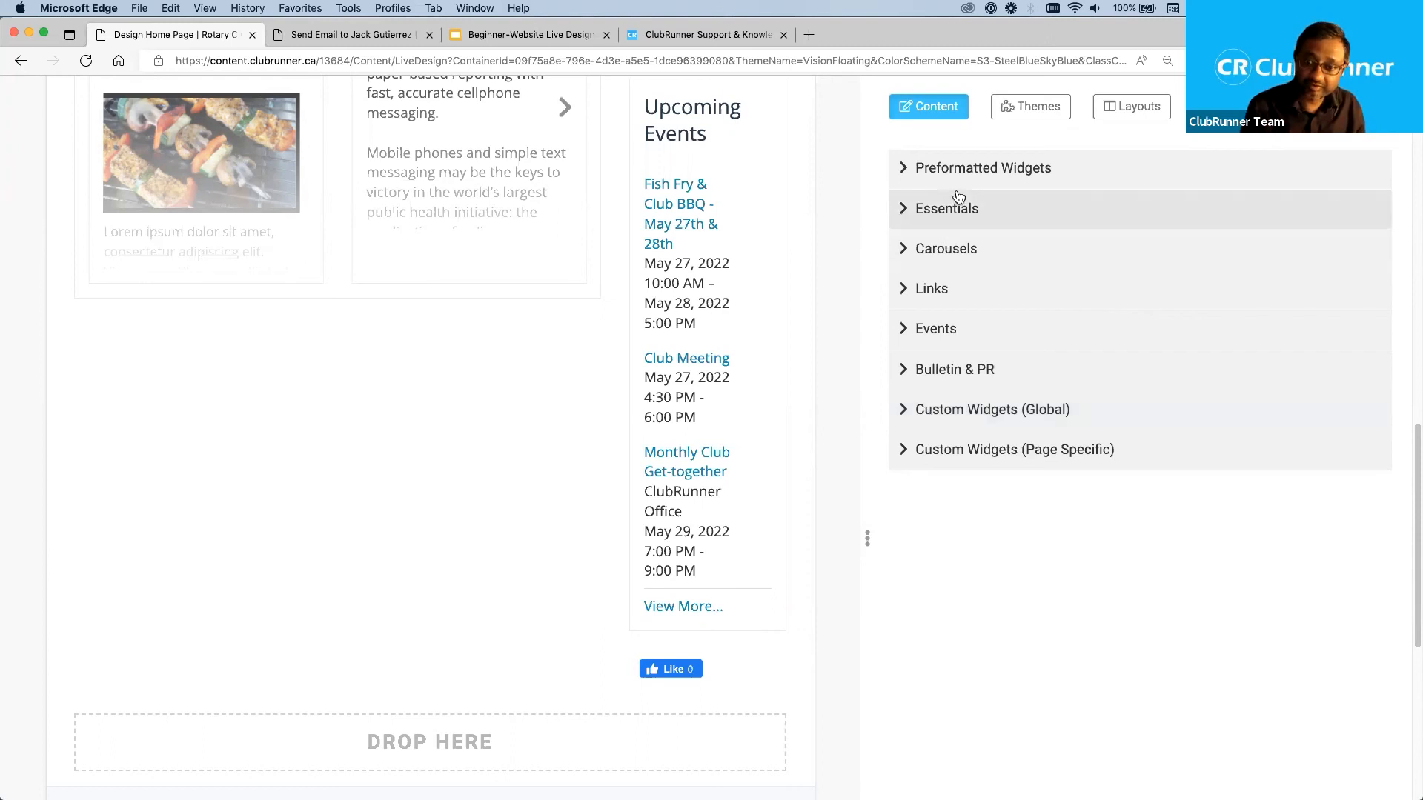
pyautogui.click(904, 169)
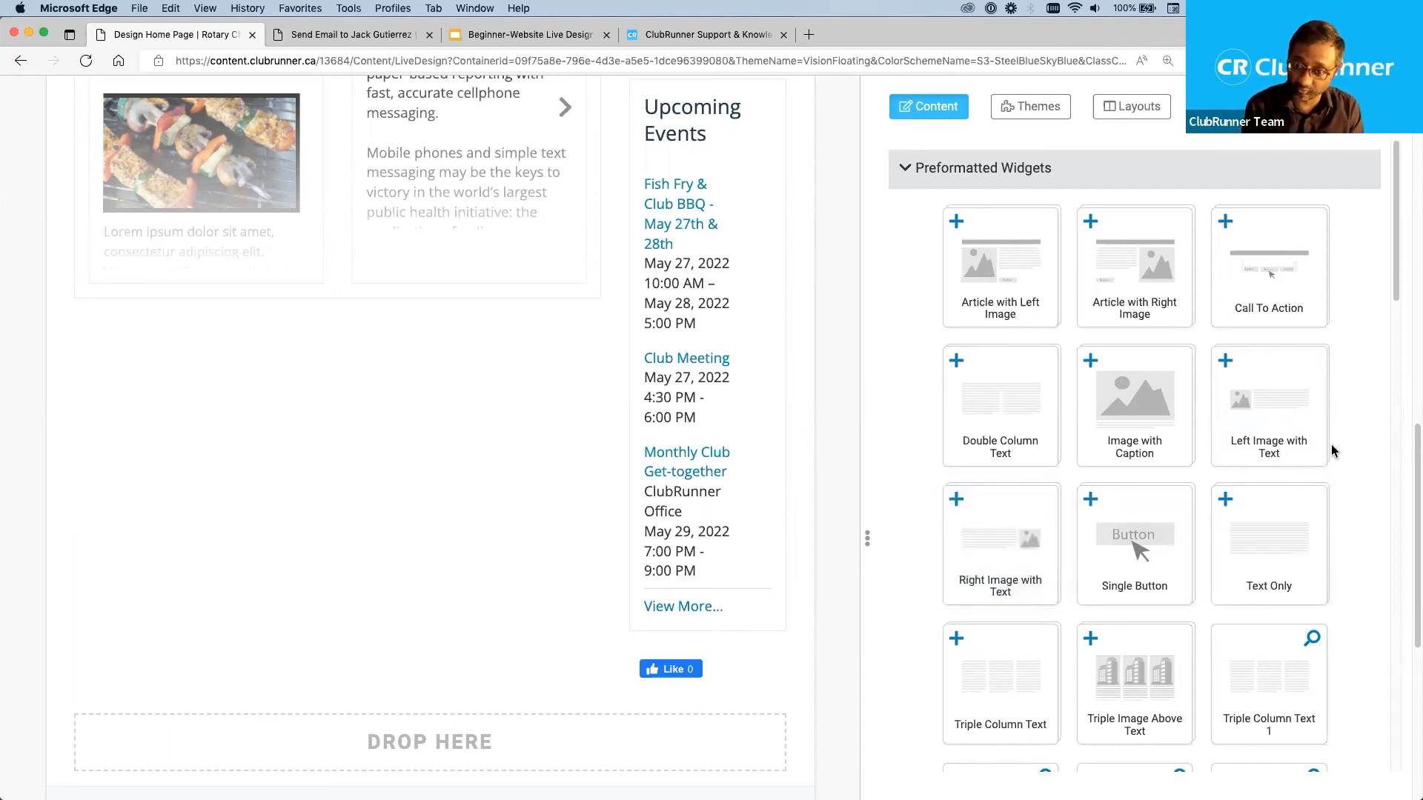
pyautogui.click(901, 169)
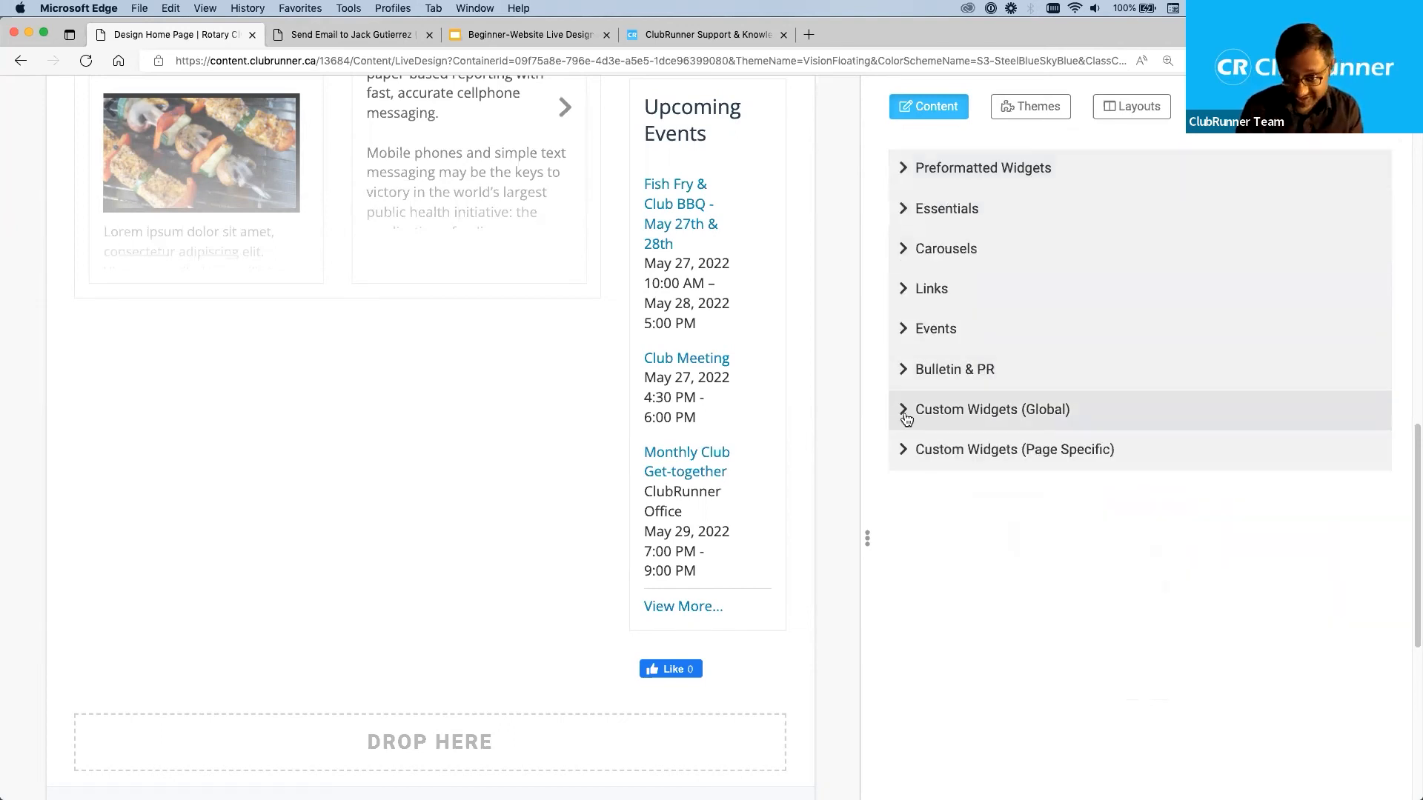
pyautogui.click(908, 418)
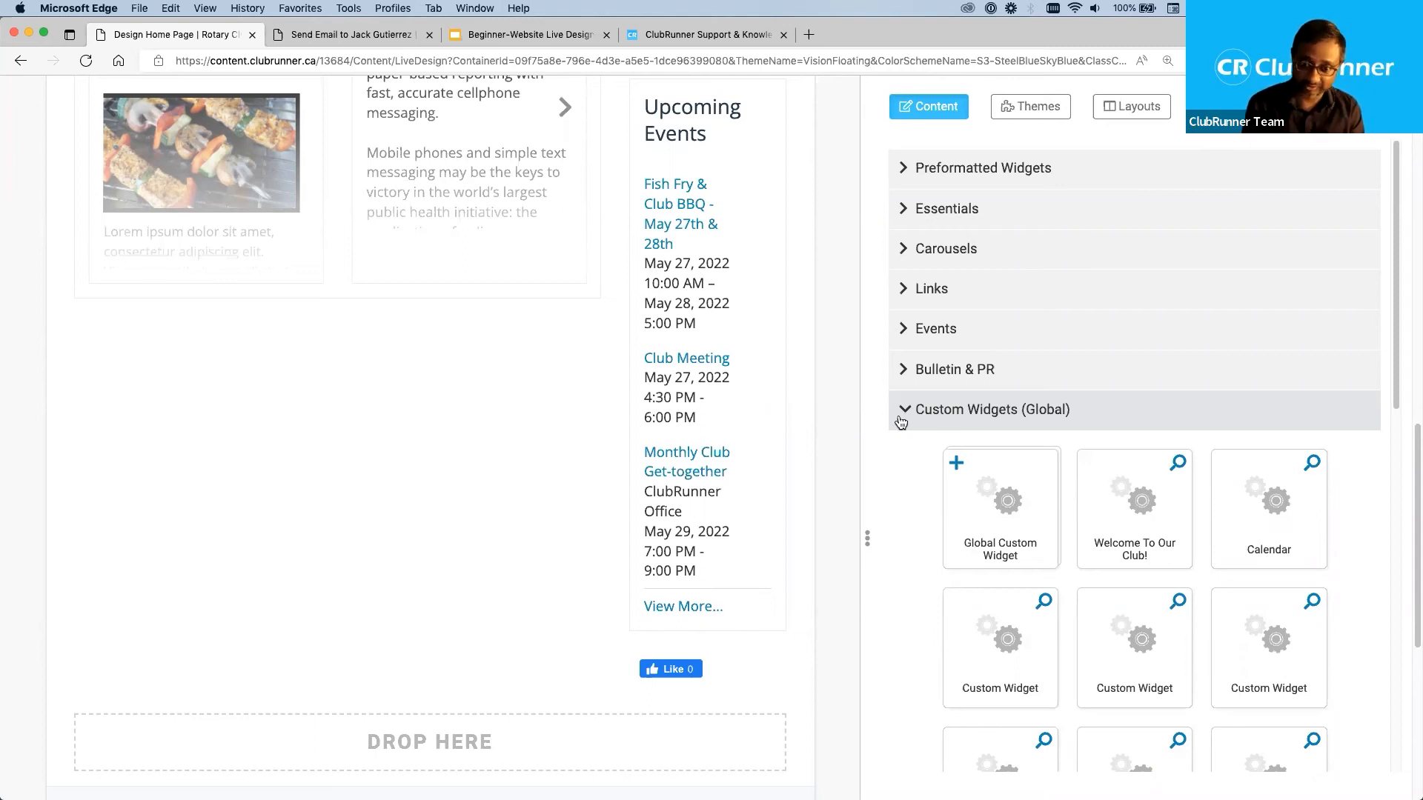
pyautogui.click(905, 416)
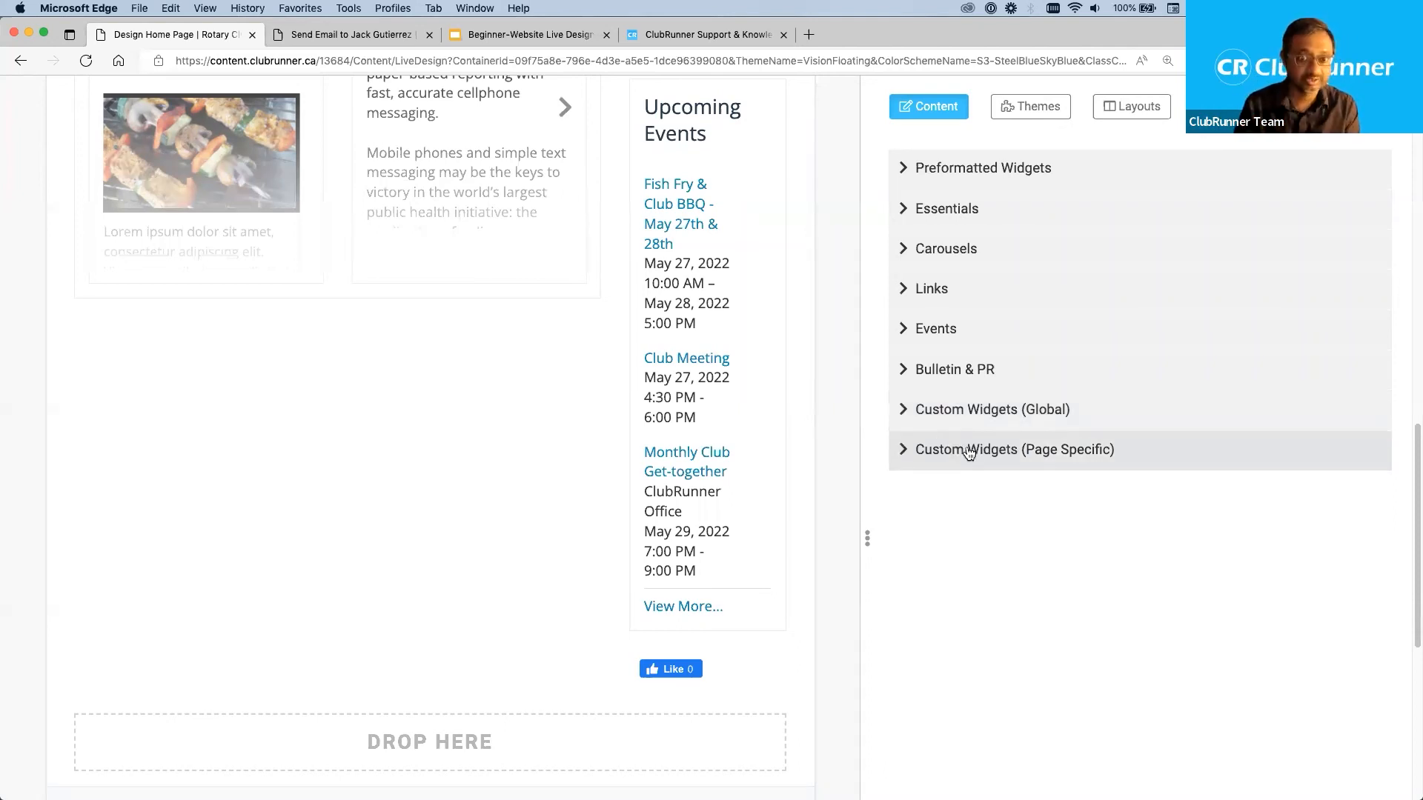
# Preview the second existing Custom Widget in the Custom Widgets (Global) category and close the preview.
pyautogui.click(905, 413)
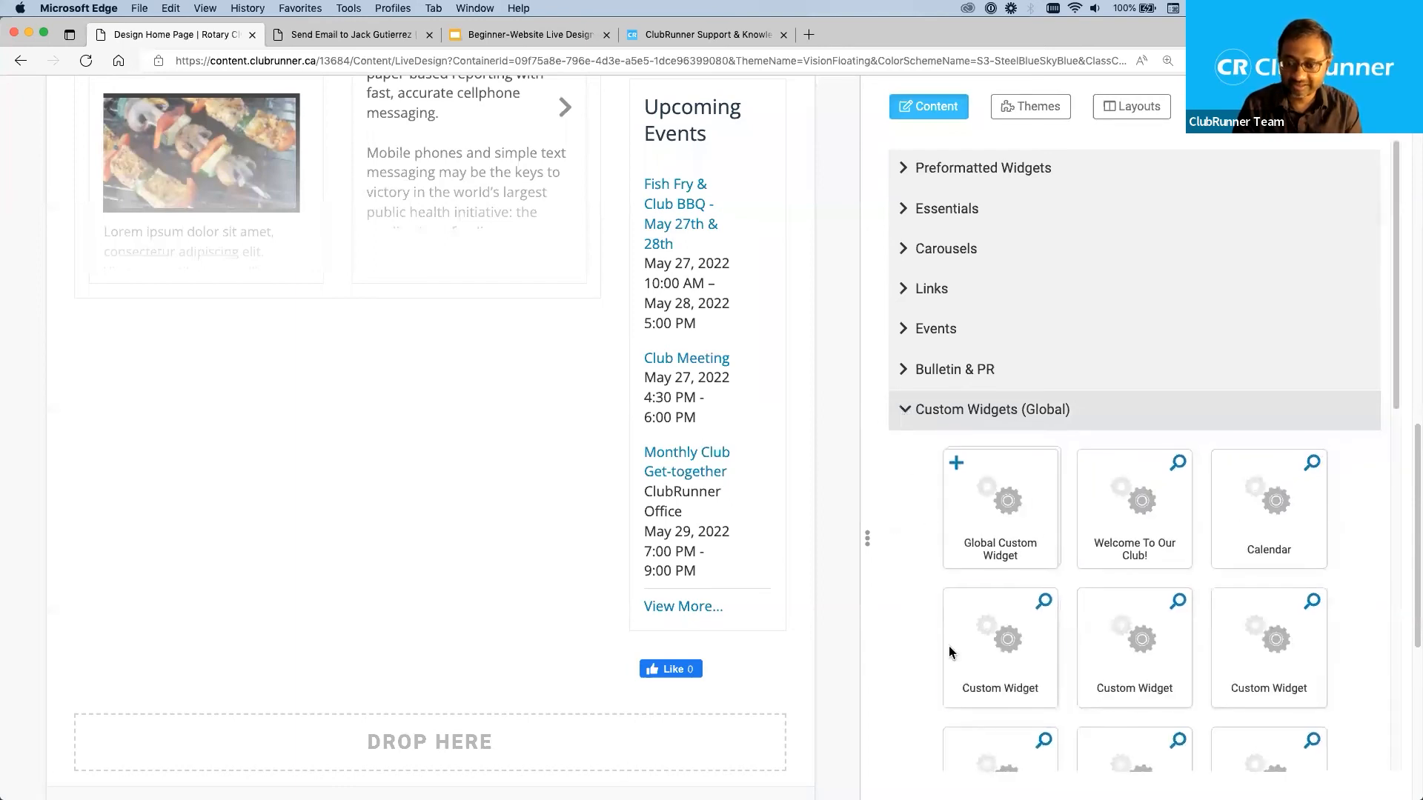
pyautogui.scroll(-2, 952, 645)
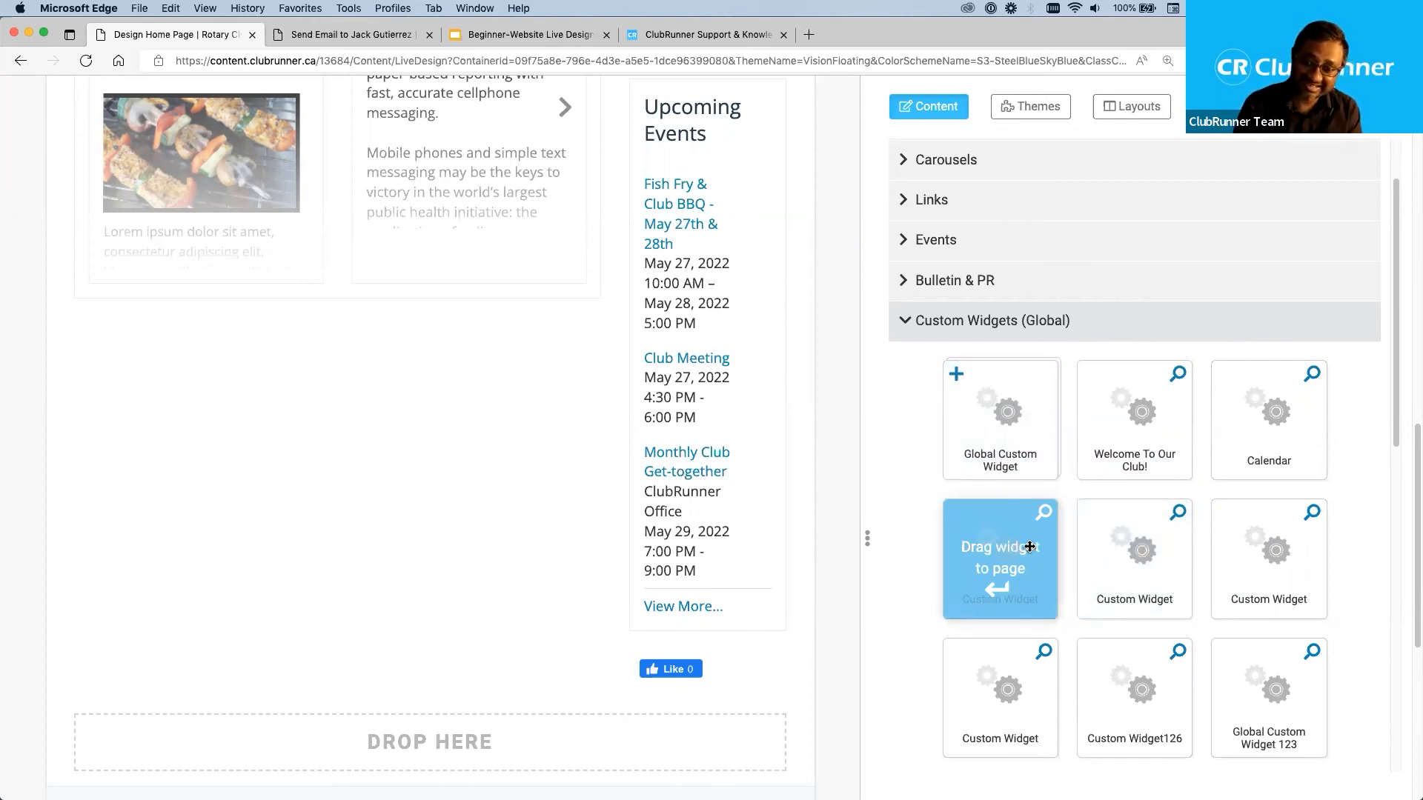
pyautogui.click(1179, 514)
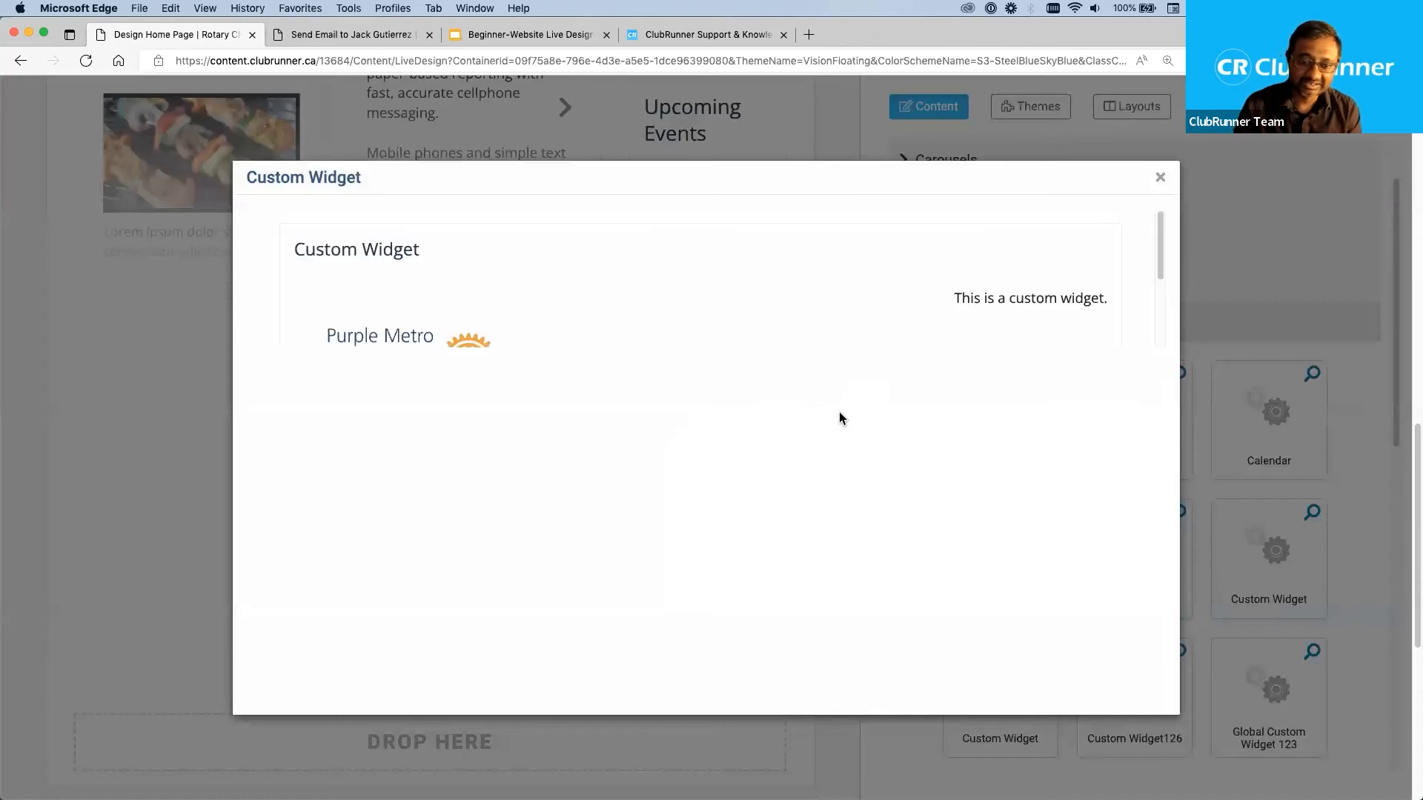
pyautogui.scroll(-2, 948, 278)
pyautogui.scroll(2, 947, 278)
pyautogui.scroll(-2, 931, 285)
pyautogui.scroll(2, 930, 285)
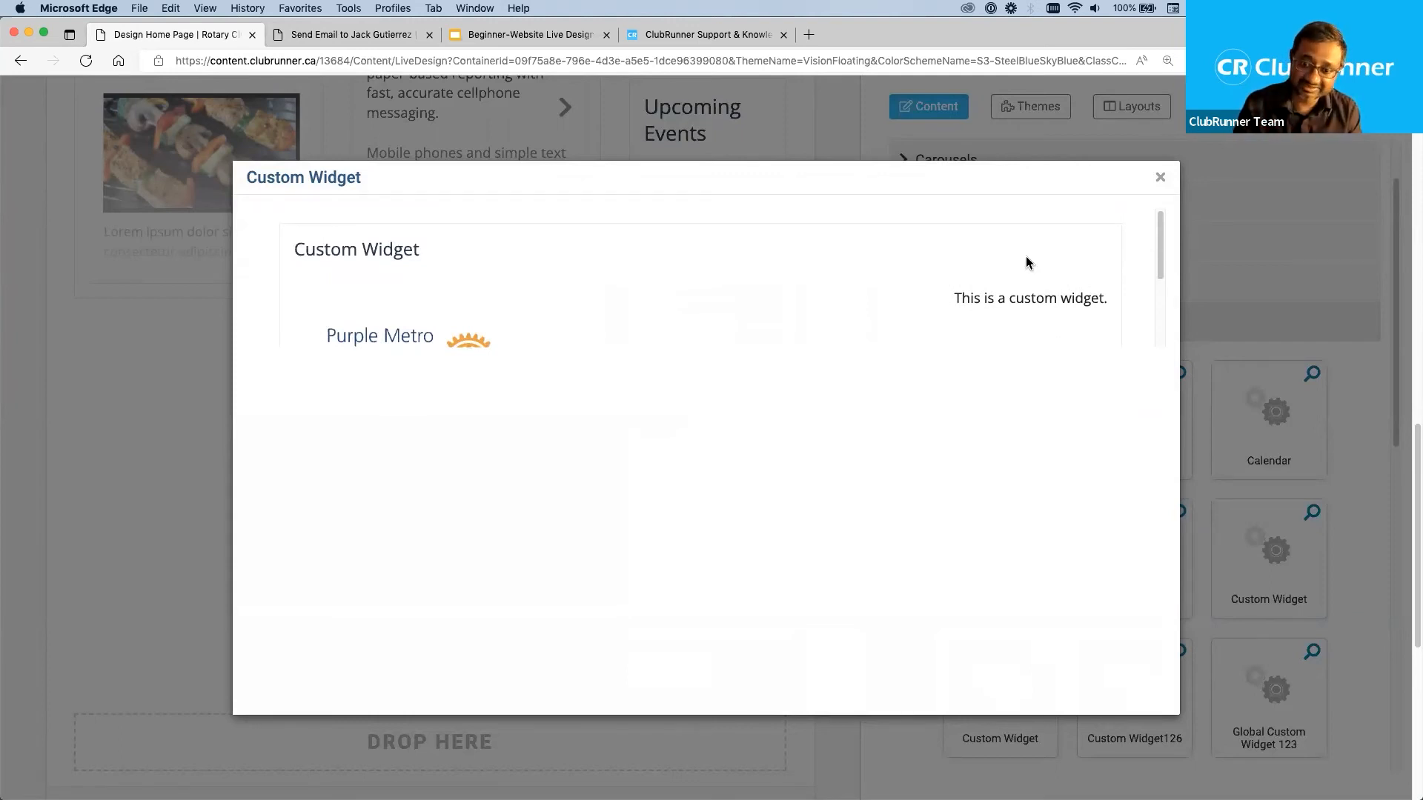
pyautogui.click(1161, 180)
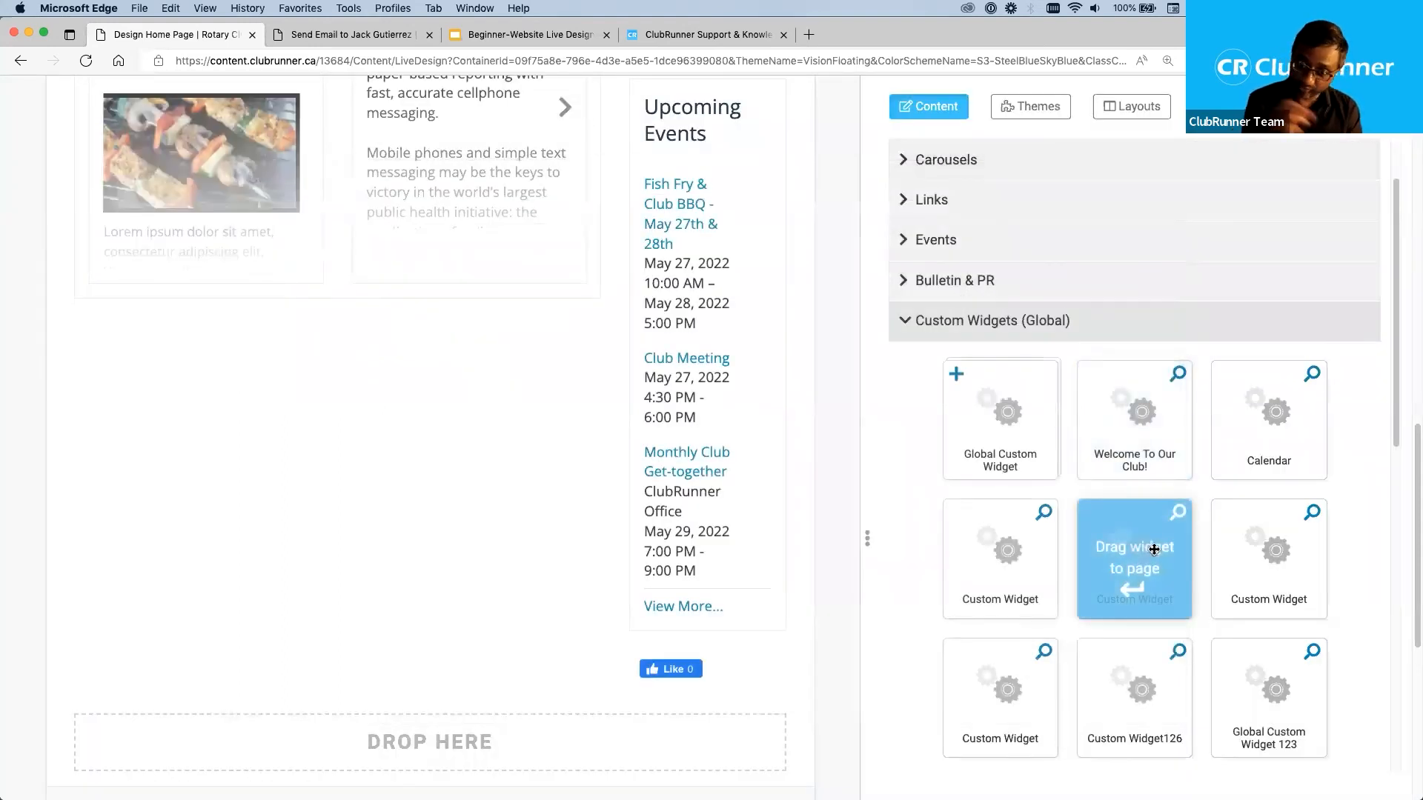
# Place the previewed custom widget below the stories block and remove it from the page again.
pyautogui.moveTo(1128, 533); pyautogui.dragTo(378, 323)
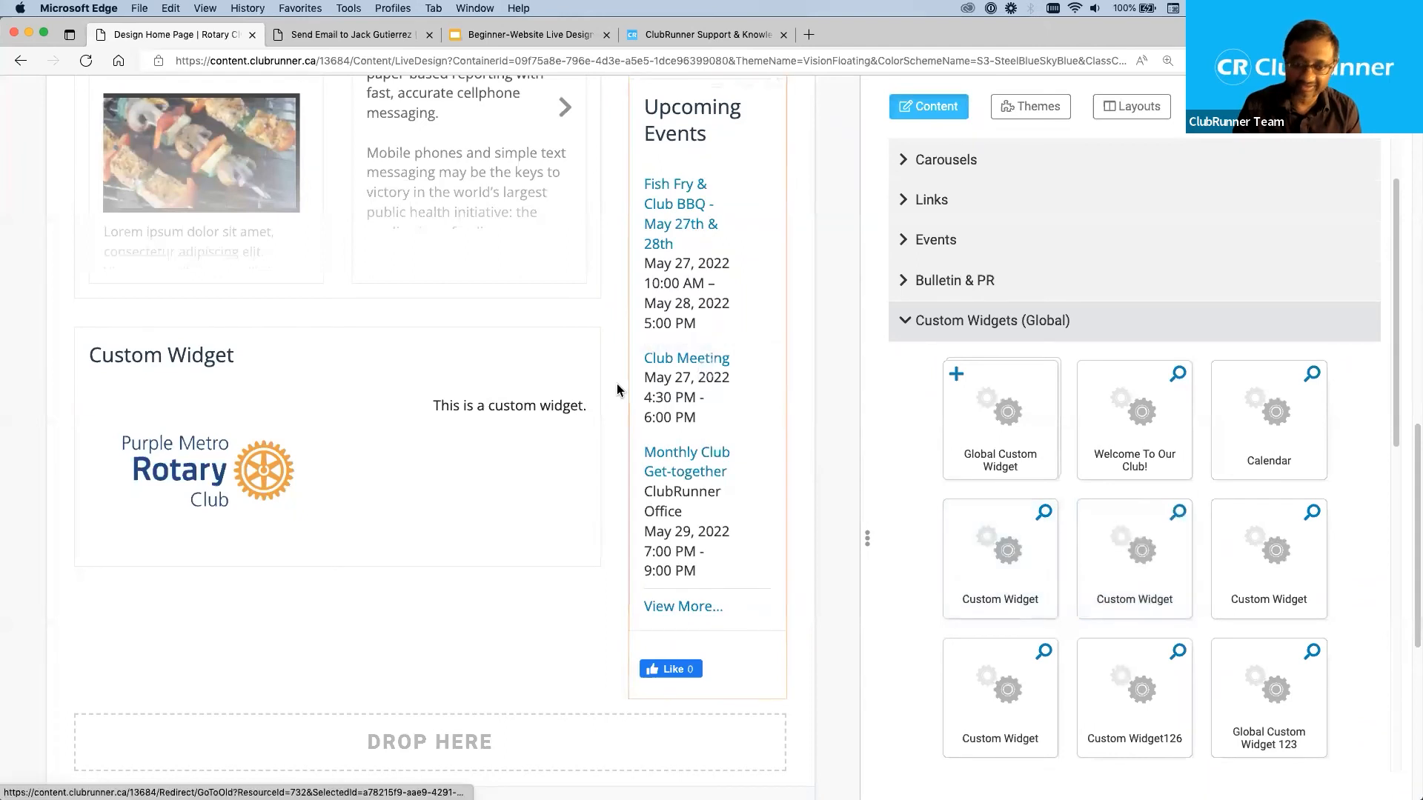
pyautogui.click(590, 327)
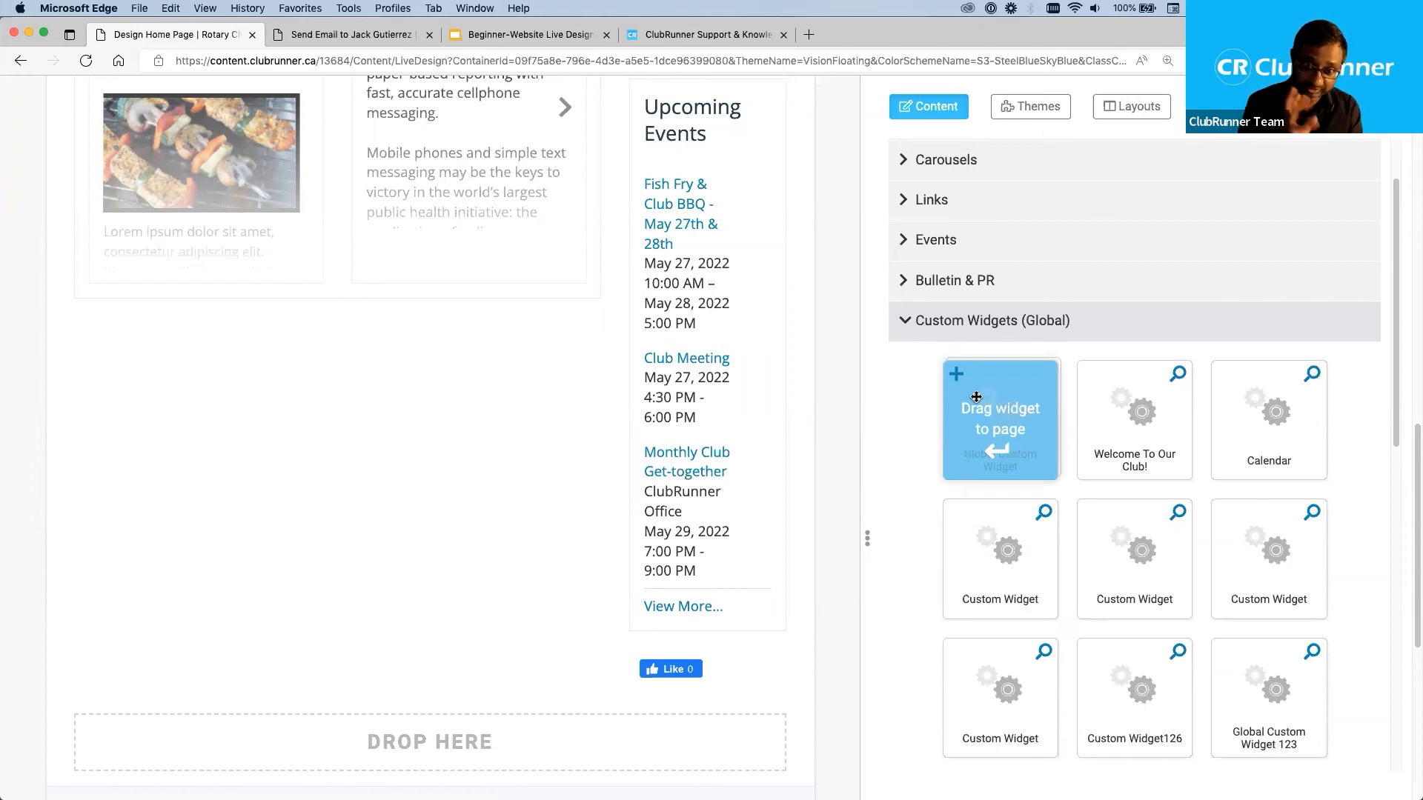
# Add a new Global Custom Widget below the stories block and replace its placeholder with "Type something." followed by a new line.
pyautogui.moveTo(976, 397); pyautogui.dragTo(562, 357)
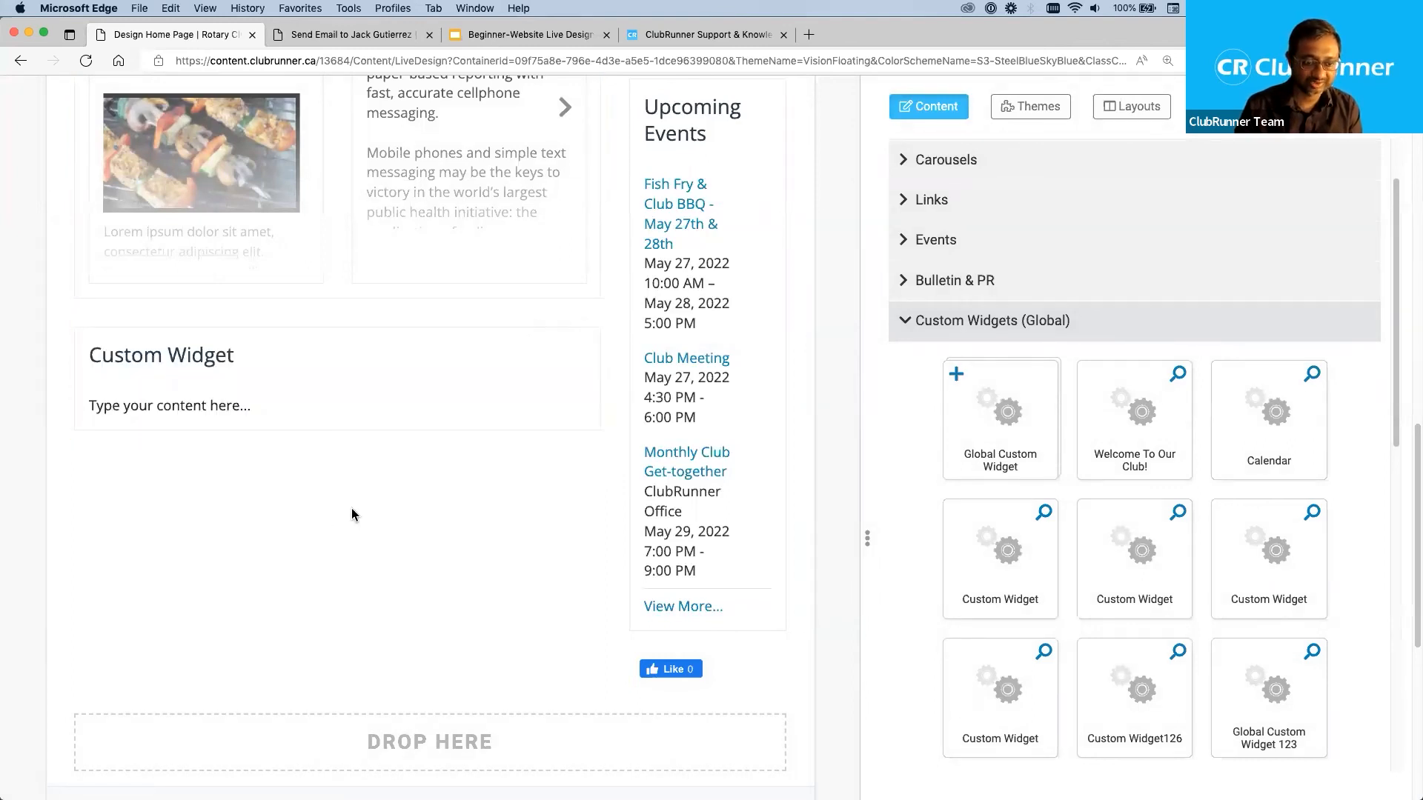
pyautogui.click(273, 409)
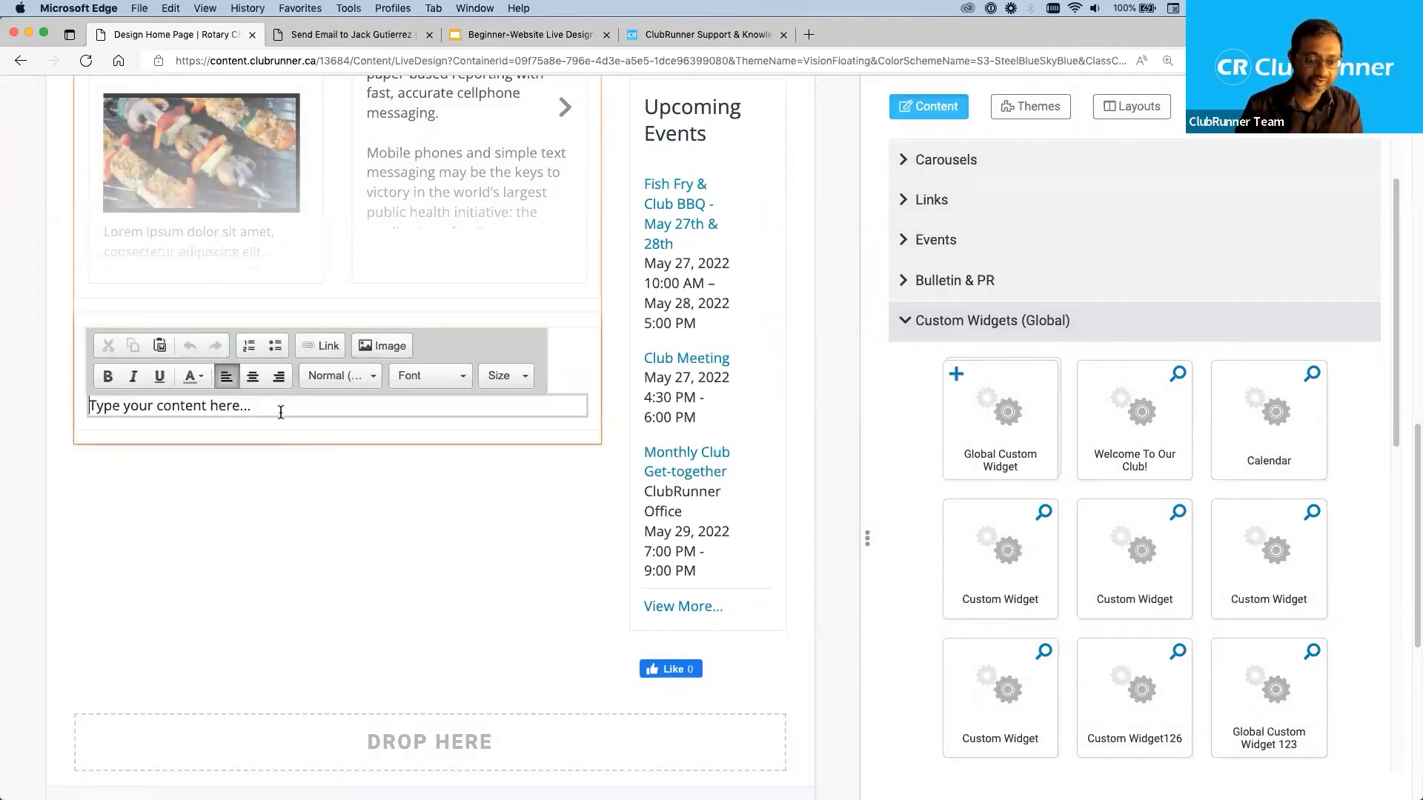
pyautogui.moveTo(279, 406); pyautogui.dragTo(58, 384)
pyautogui.write('Typ')
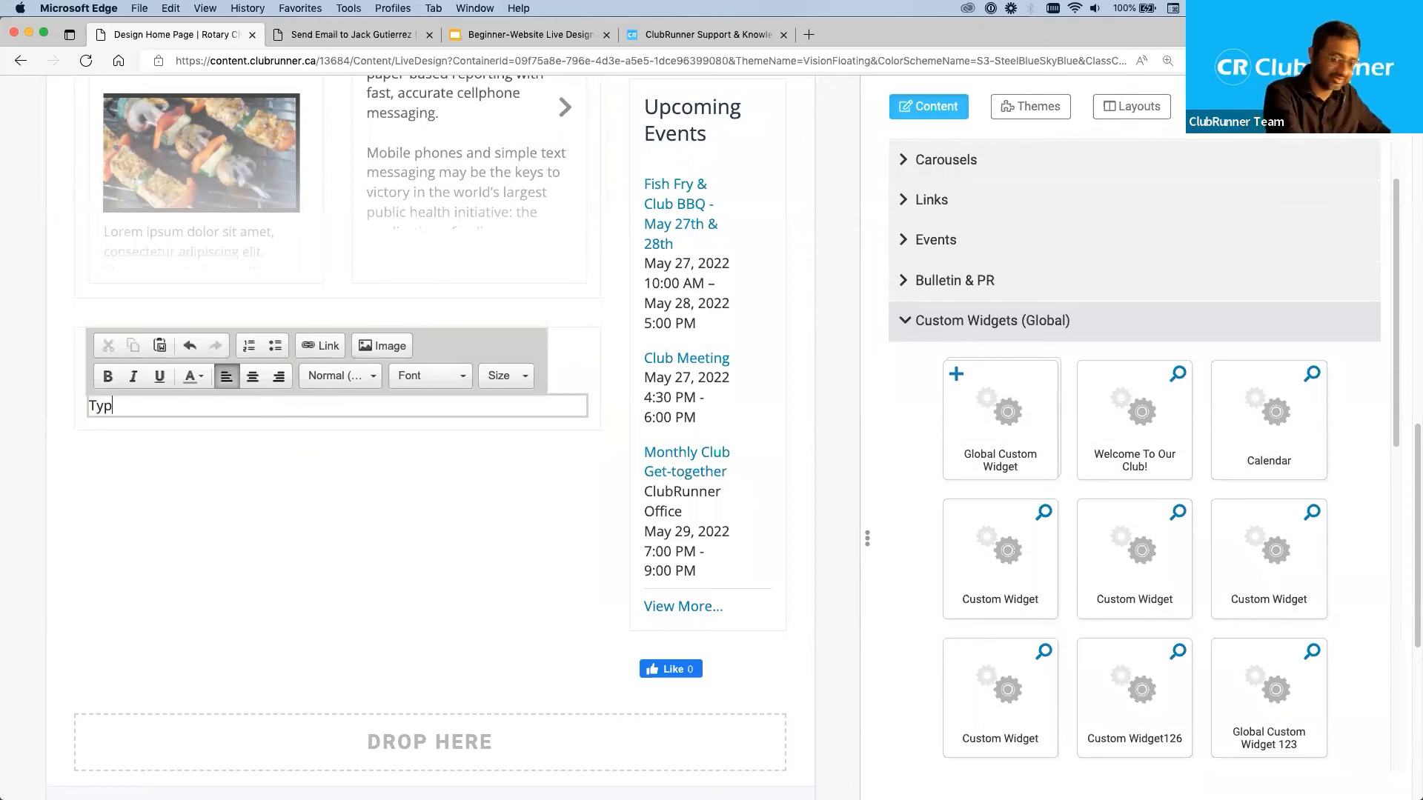
pyautogui.write('e something.')
pyautogui.press('Return')
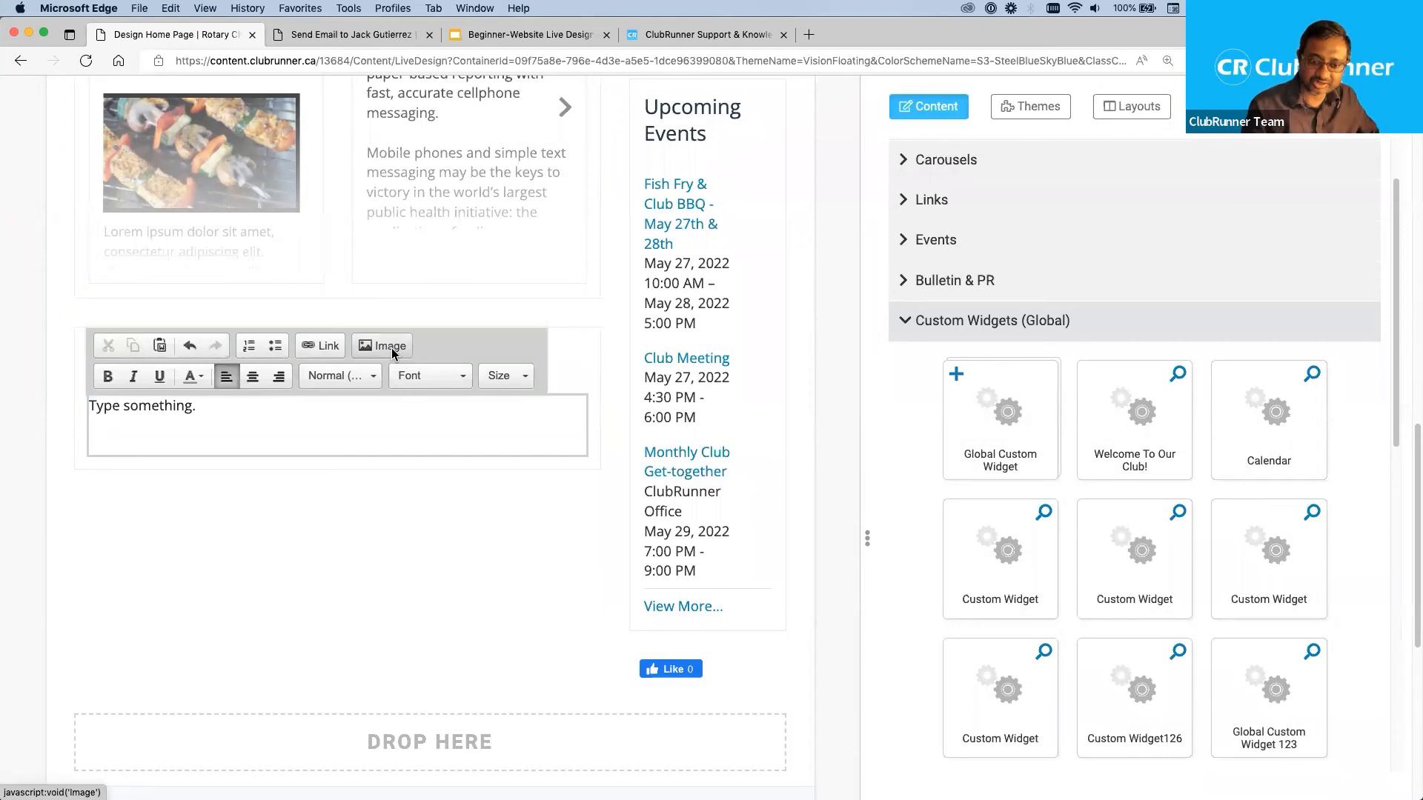
# Insert Landscape_4.jpg from the My Images library below the custom widget's text with a width of 300.
pyautogui.click(391, 349)
pyautogui.click(832, 306)
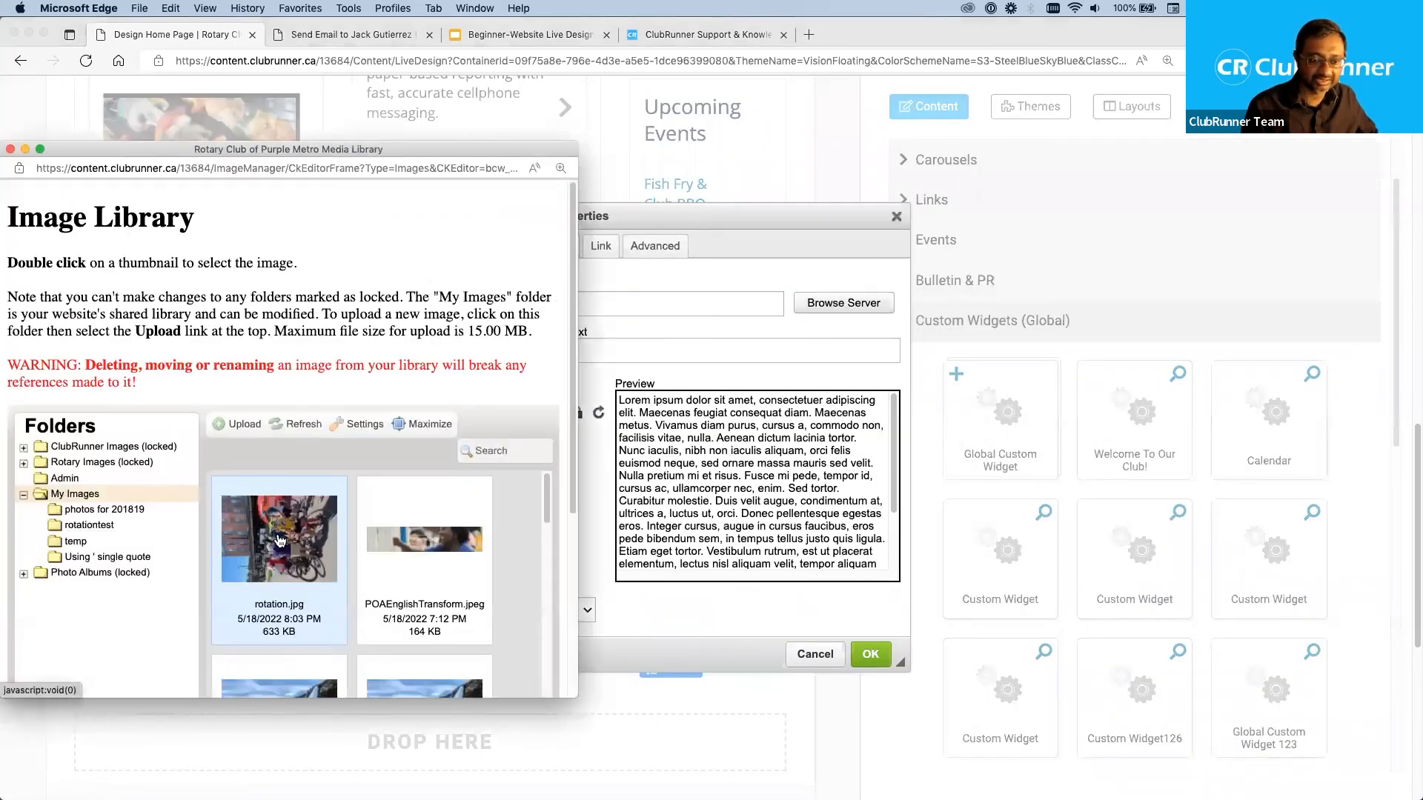
pyautogui.scroll(-5, 297, 541)
pyautogui.doubleClick(278, 515)
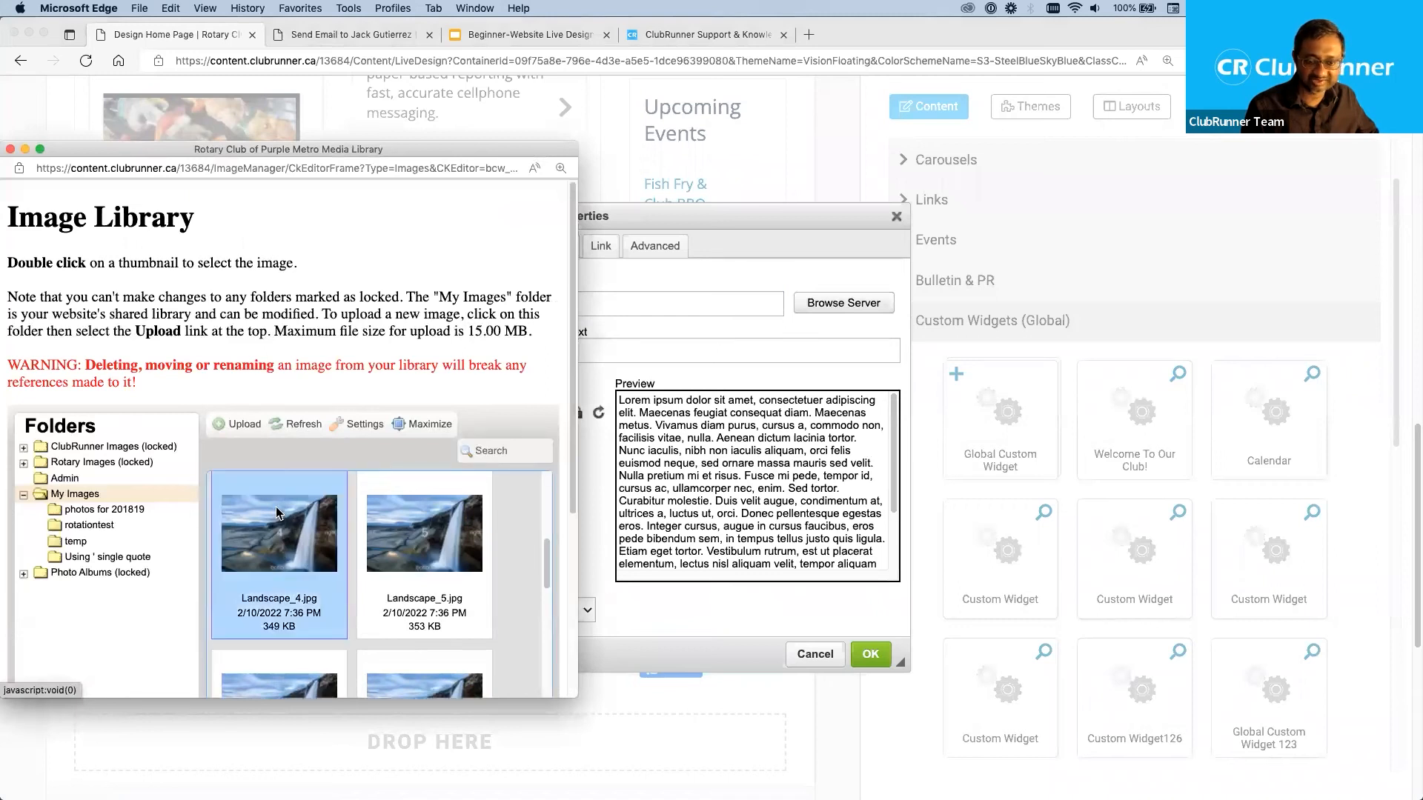
pyautogui.doubleClick(543, 404)
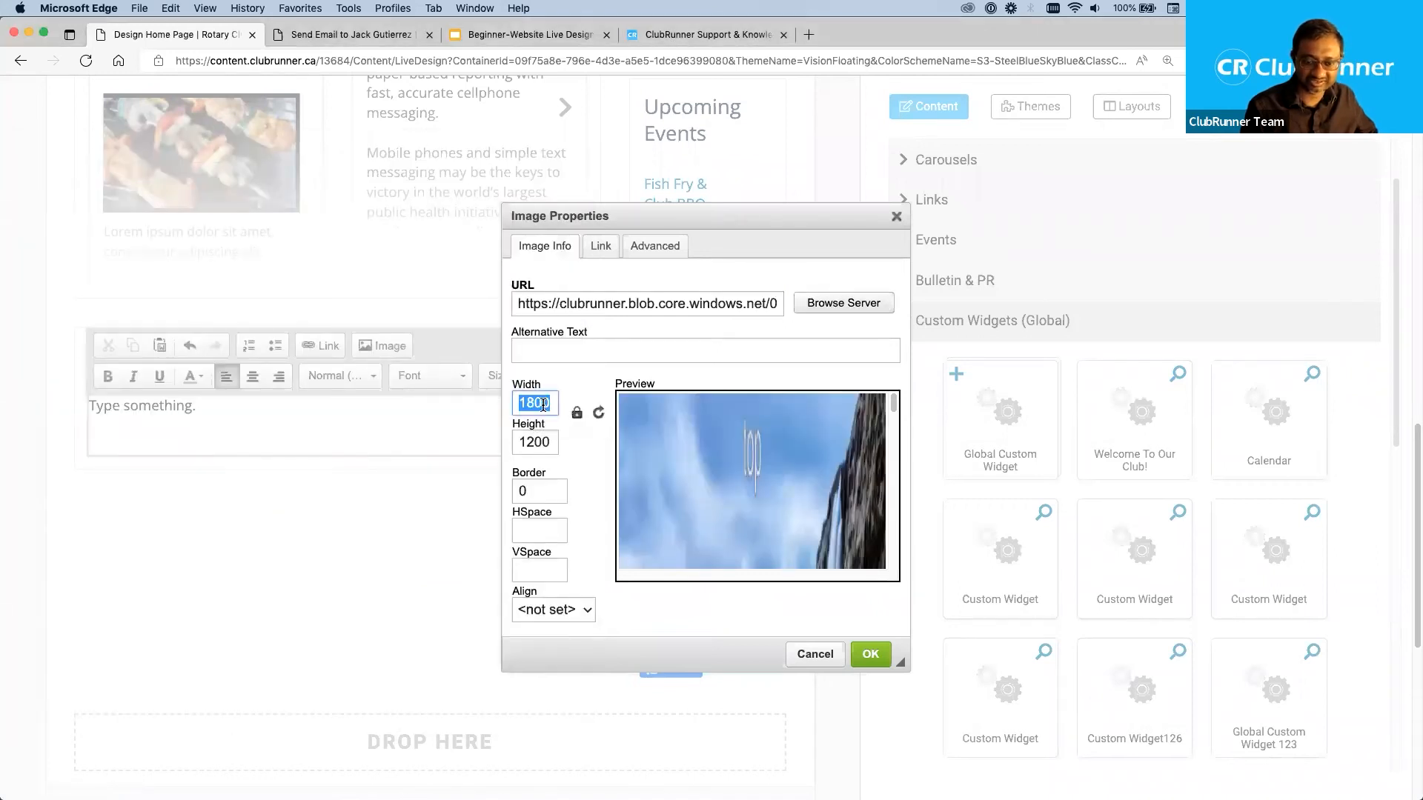
pyautogui.write('300')
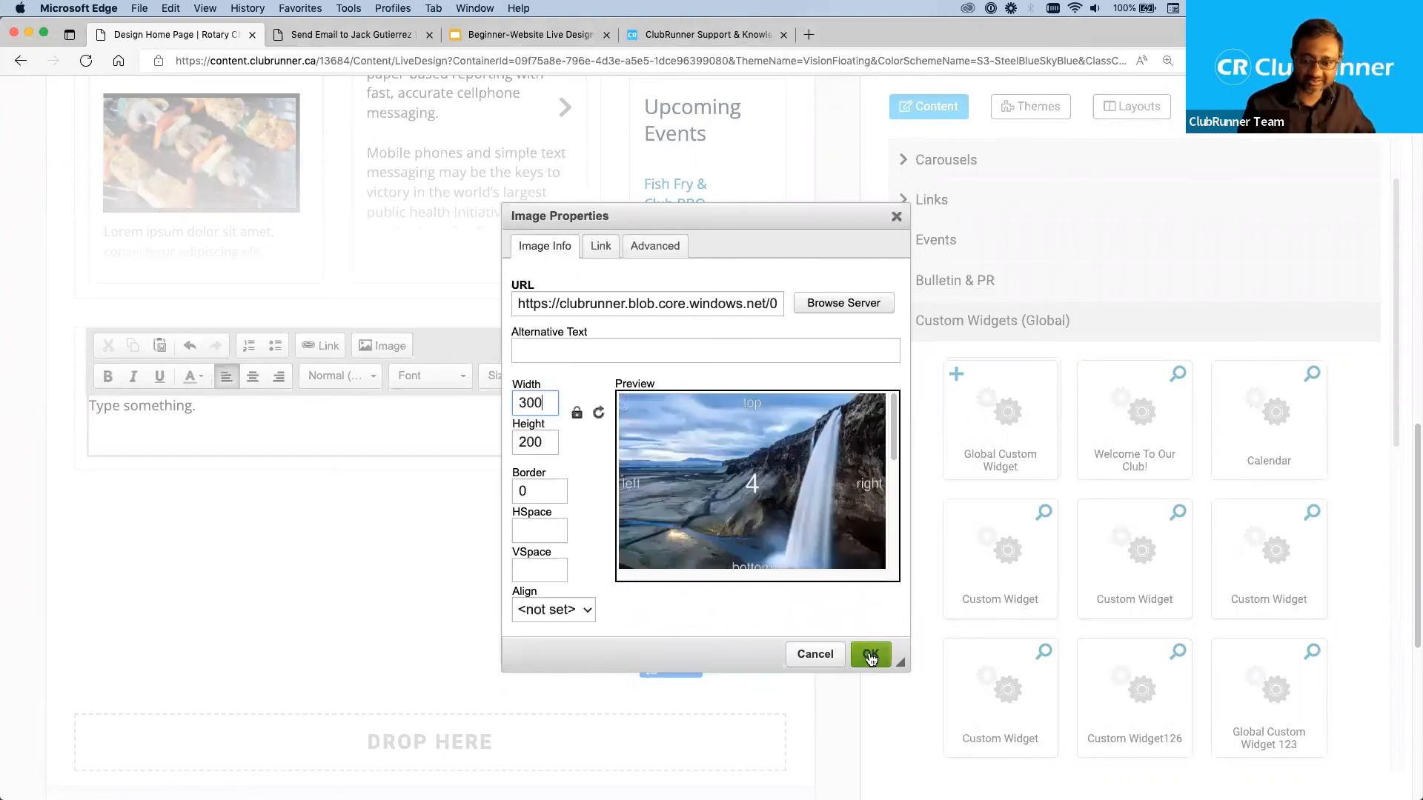
pyautogui.click(871, 654)
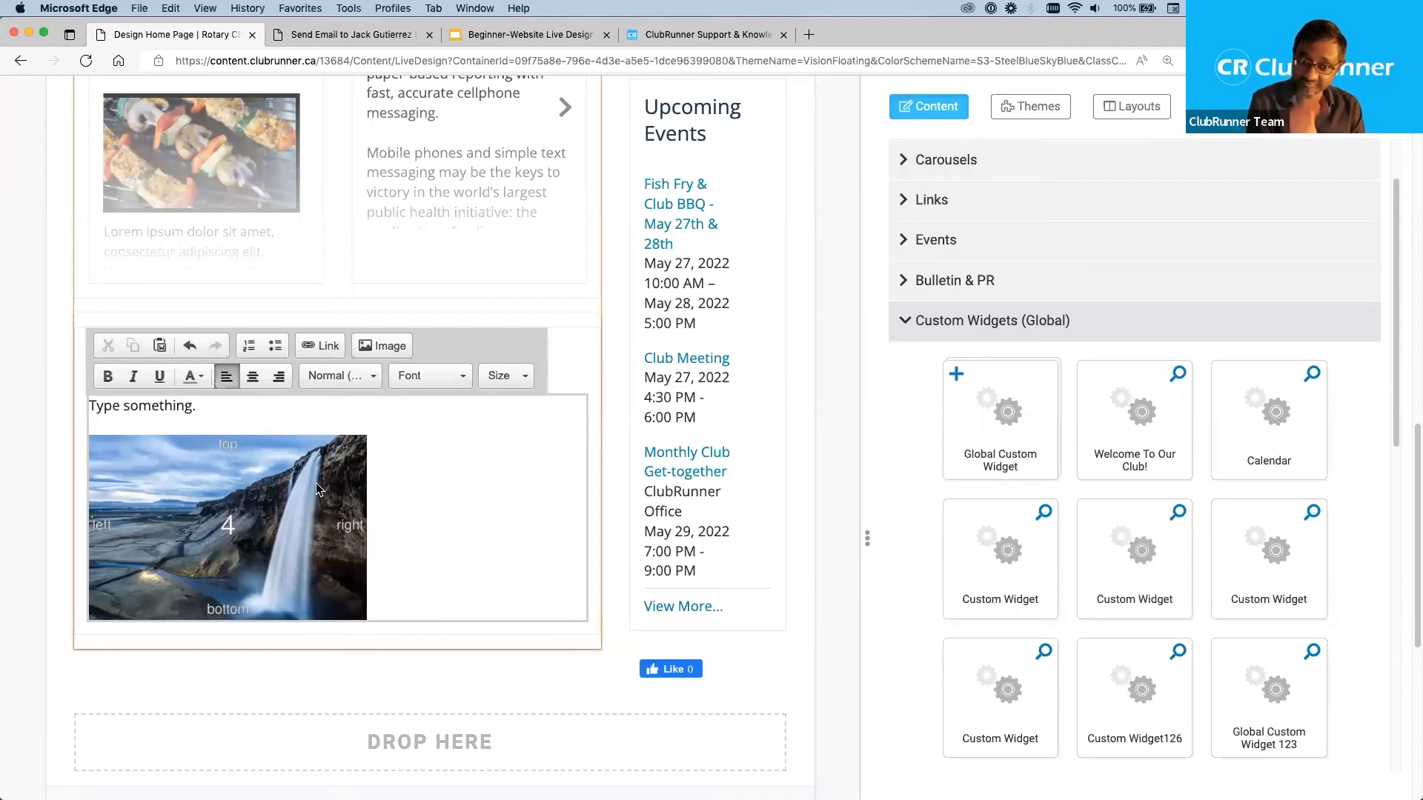
# Align the custom widget's Landscape_4.jpg image to the right and add the text "Type something else." beside it.
pyautogui.doubleClick(226, 482)
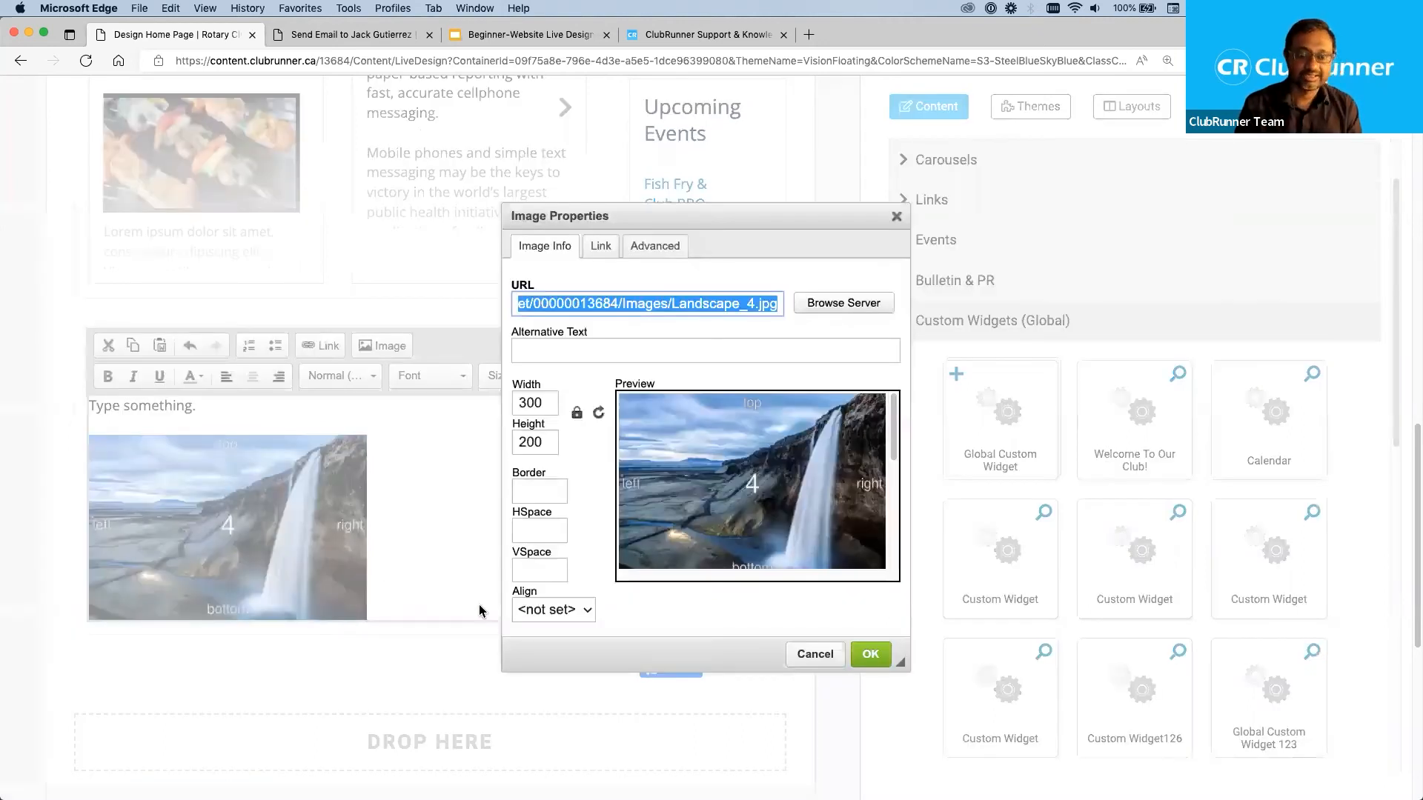
pyautogui.click(530, 612)
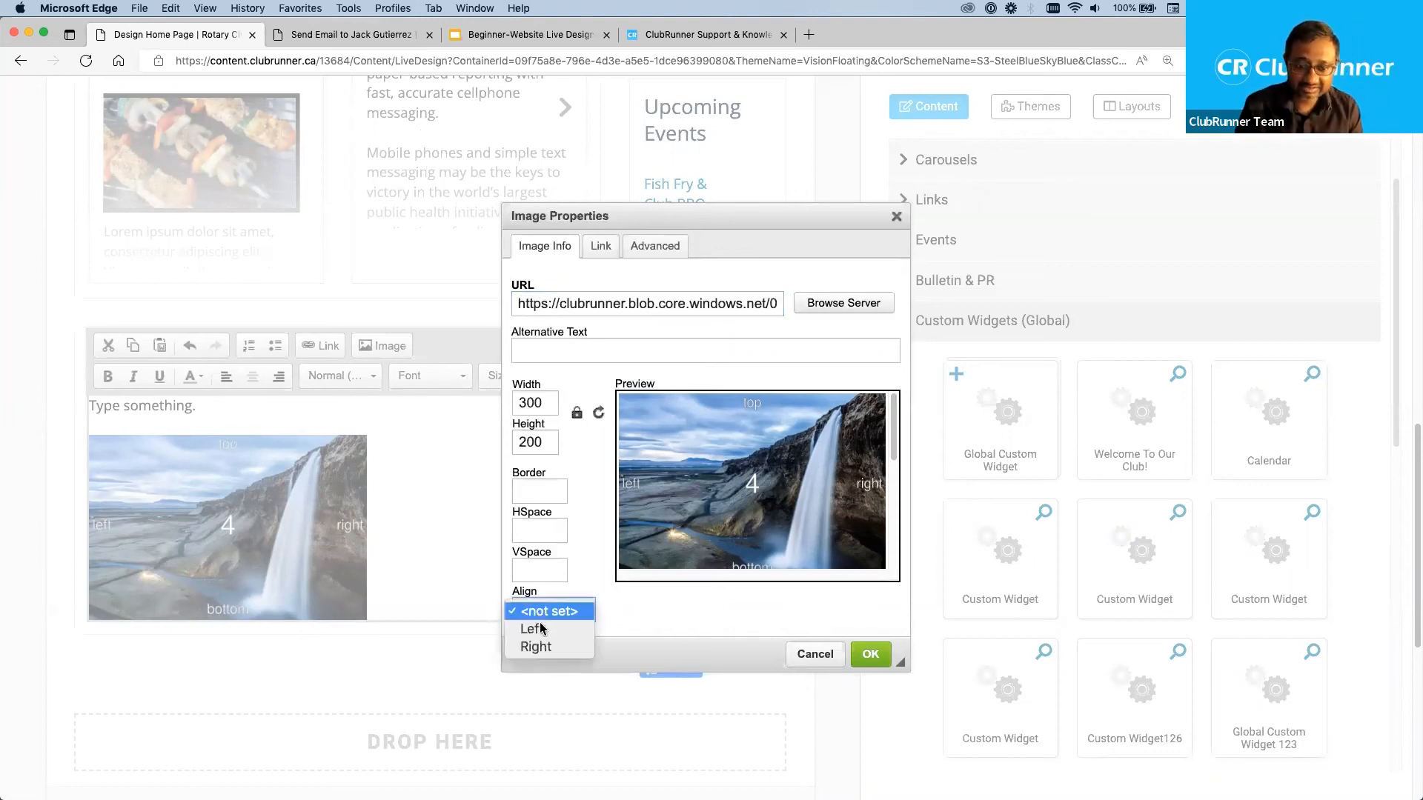
pyautogui.click(545, 646)
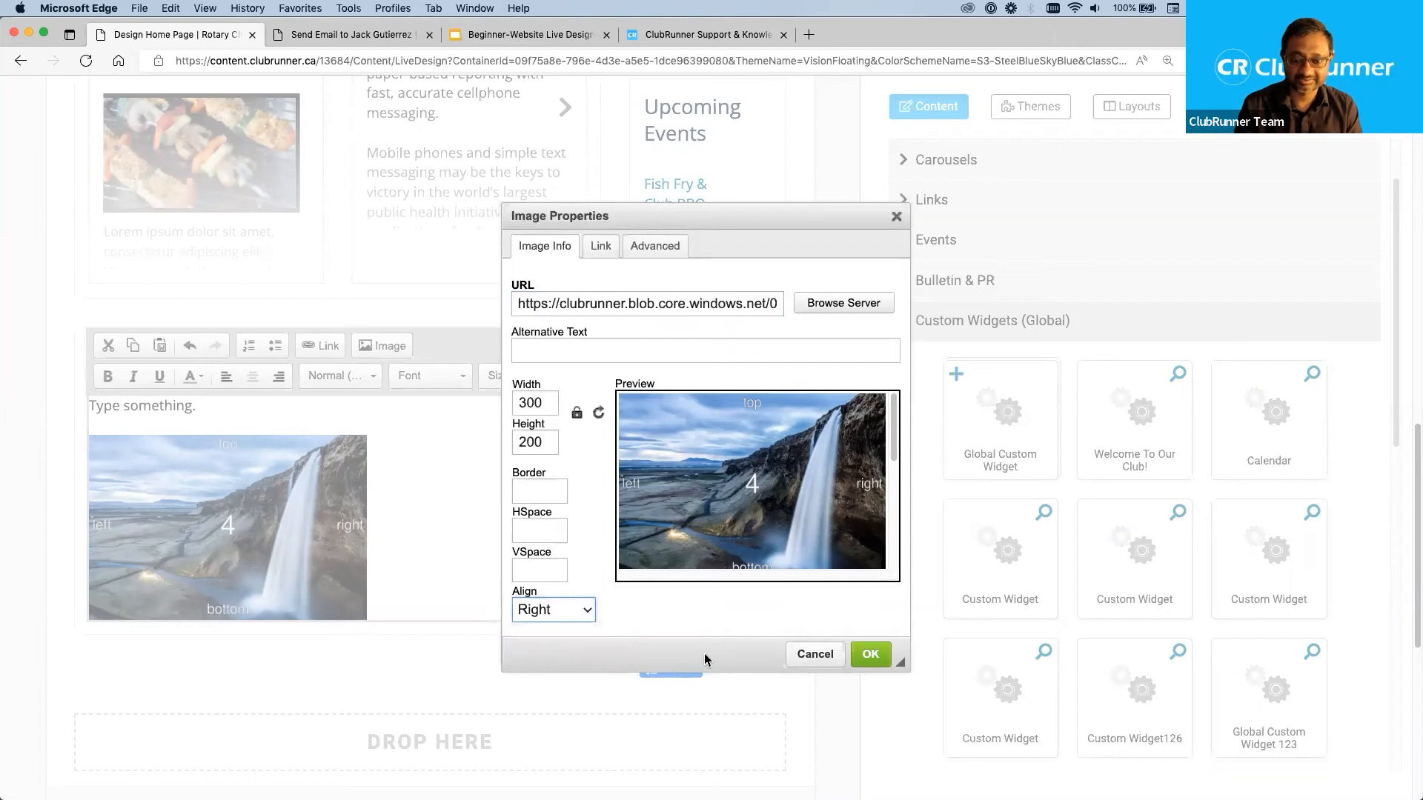
pyautogui.click(873, 656)
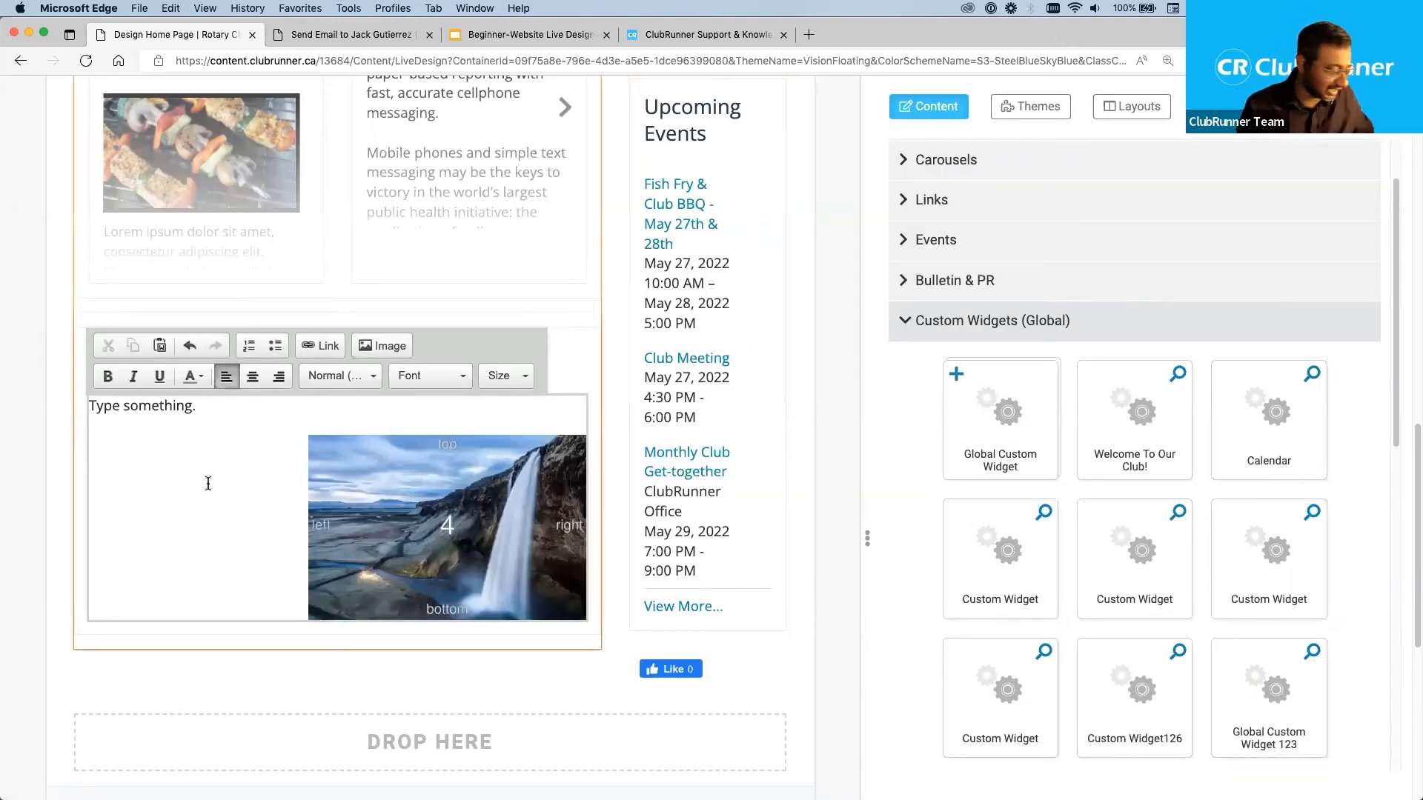
pyautogui.write('something else.')
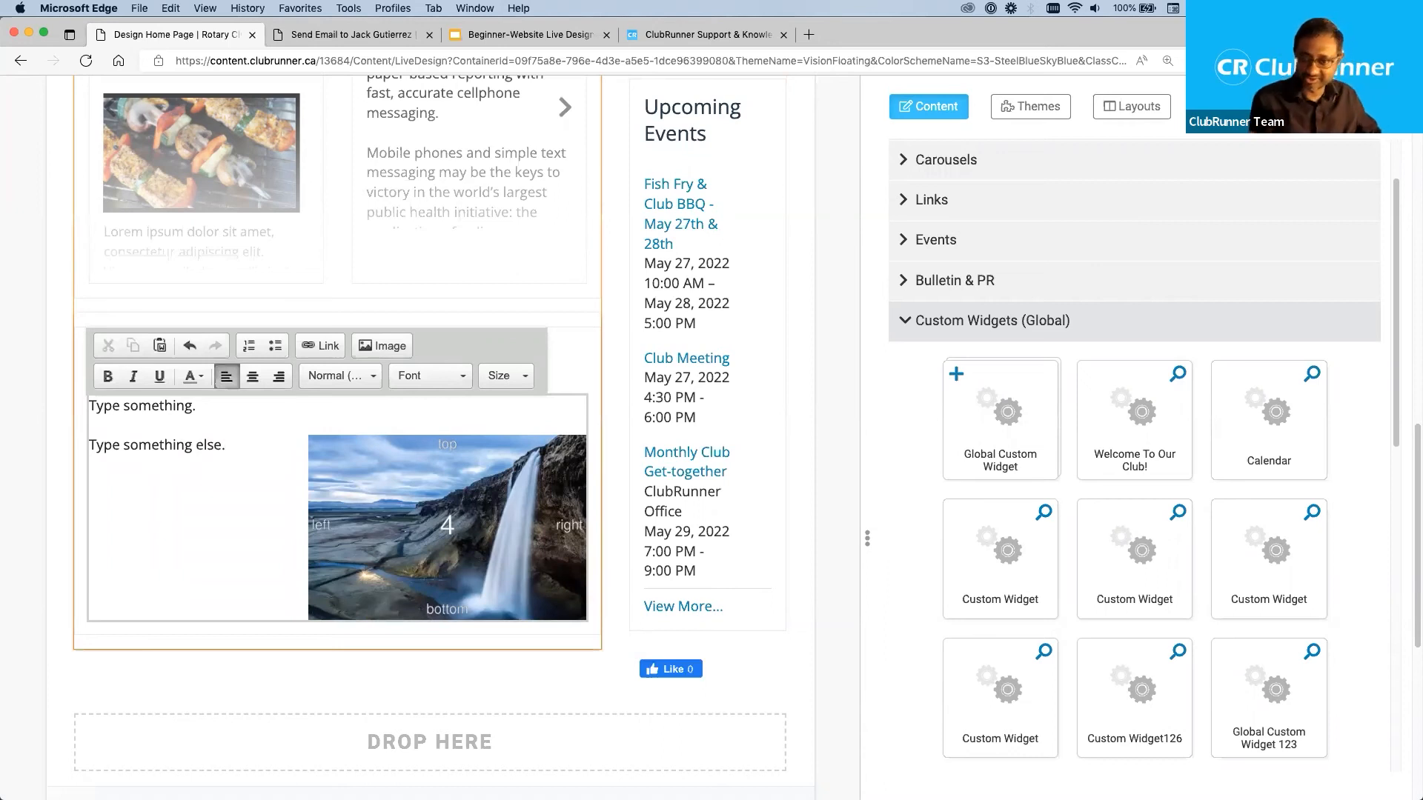
# Change the alignment of the Landscape_4.jpg image to Left and collapse the Custom Widgets (Global) category.
pyautogui.doubleClick(421, 471)
pyautogui.click(566, 616)
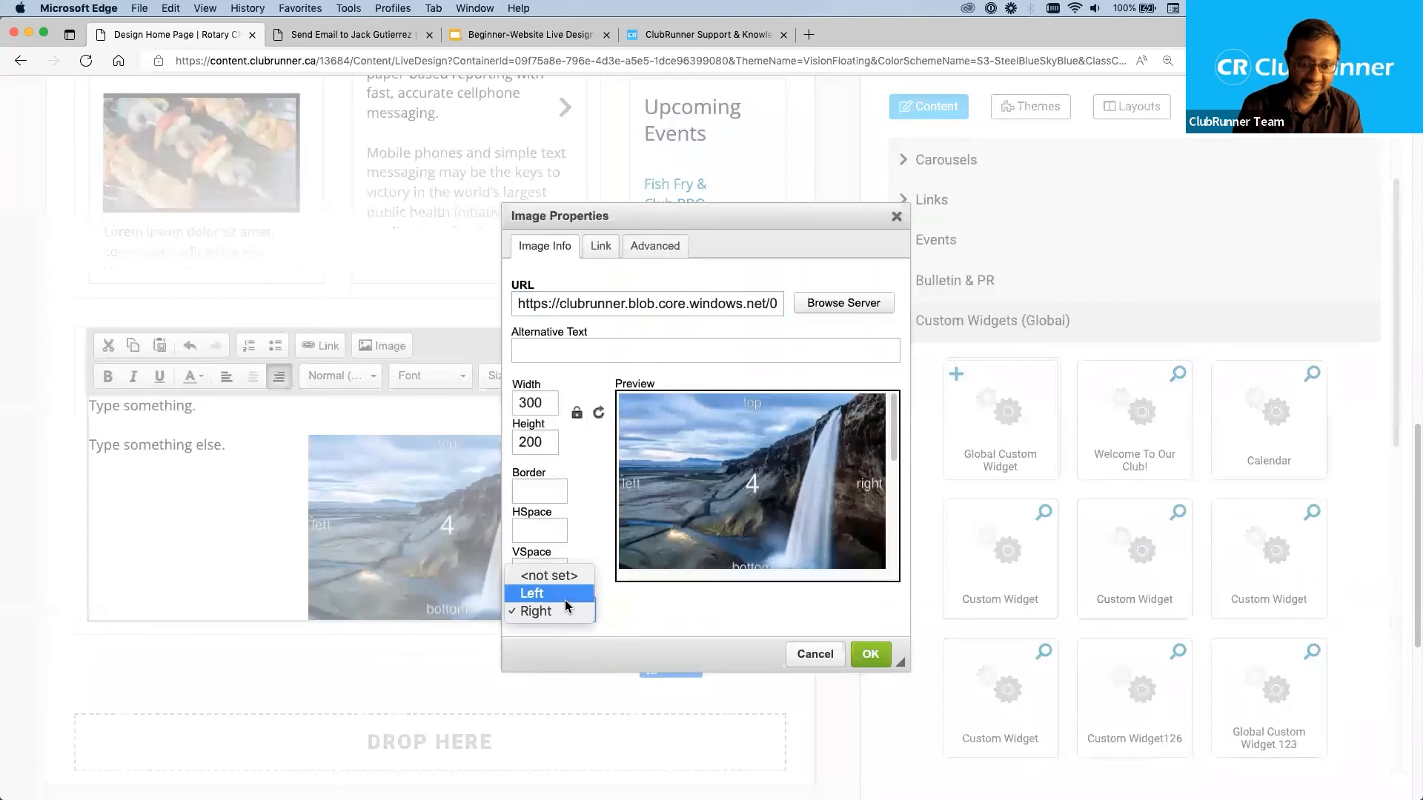
pyautogui.click(565, 597)
pyautogui.click(874, 658)
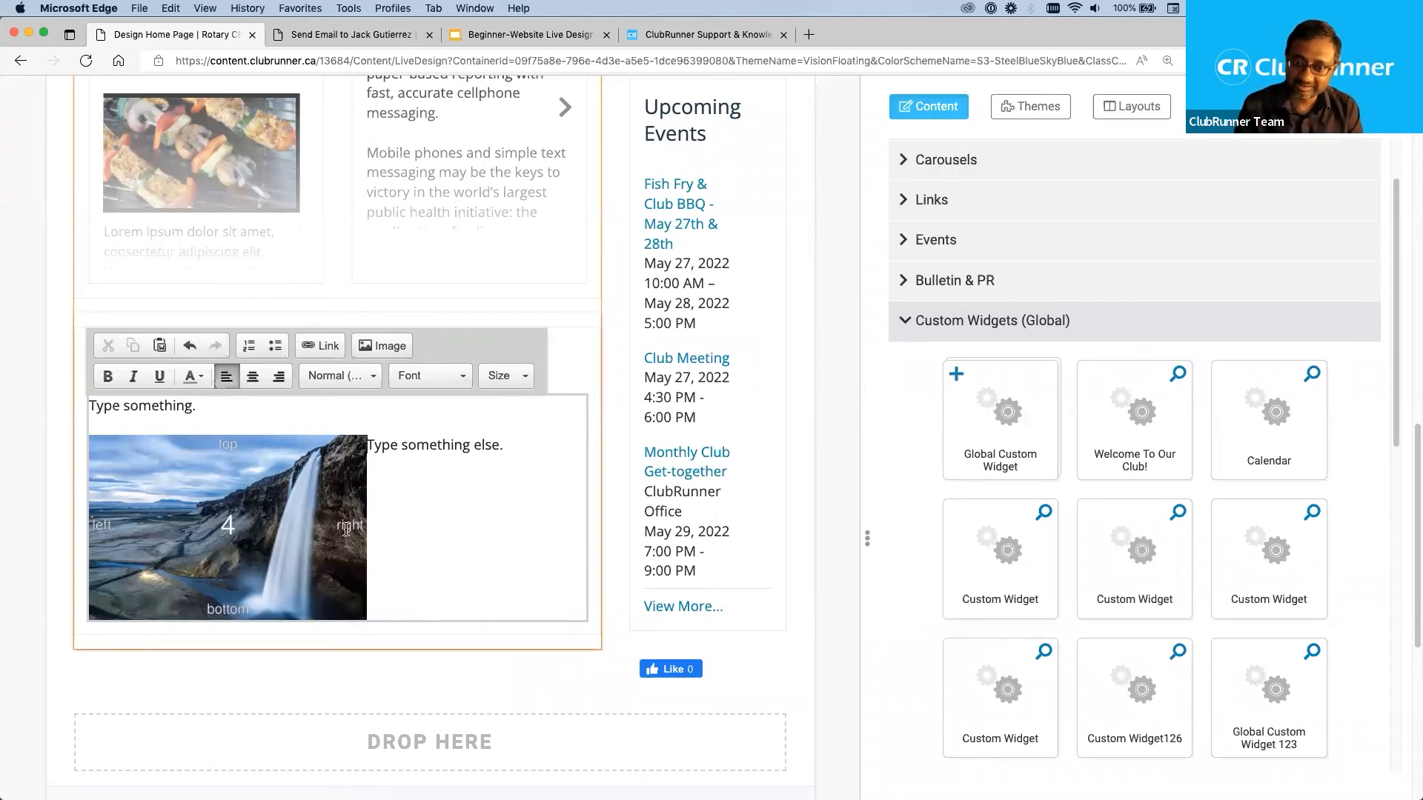
pyautogui.click(905, 323)
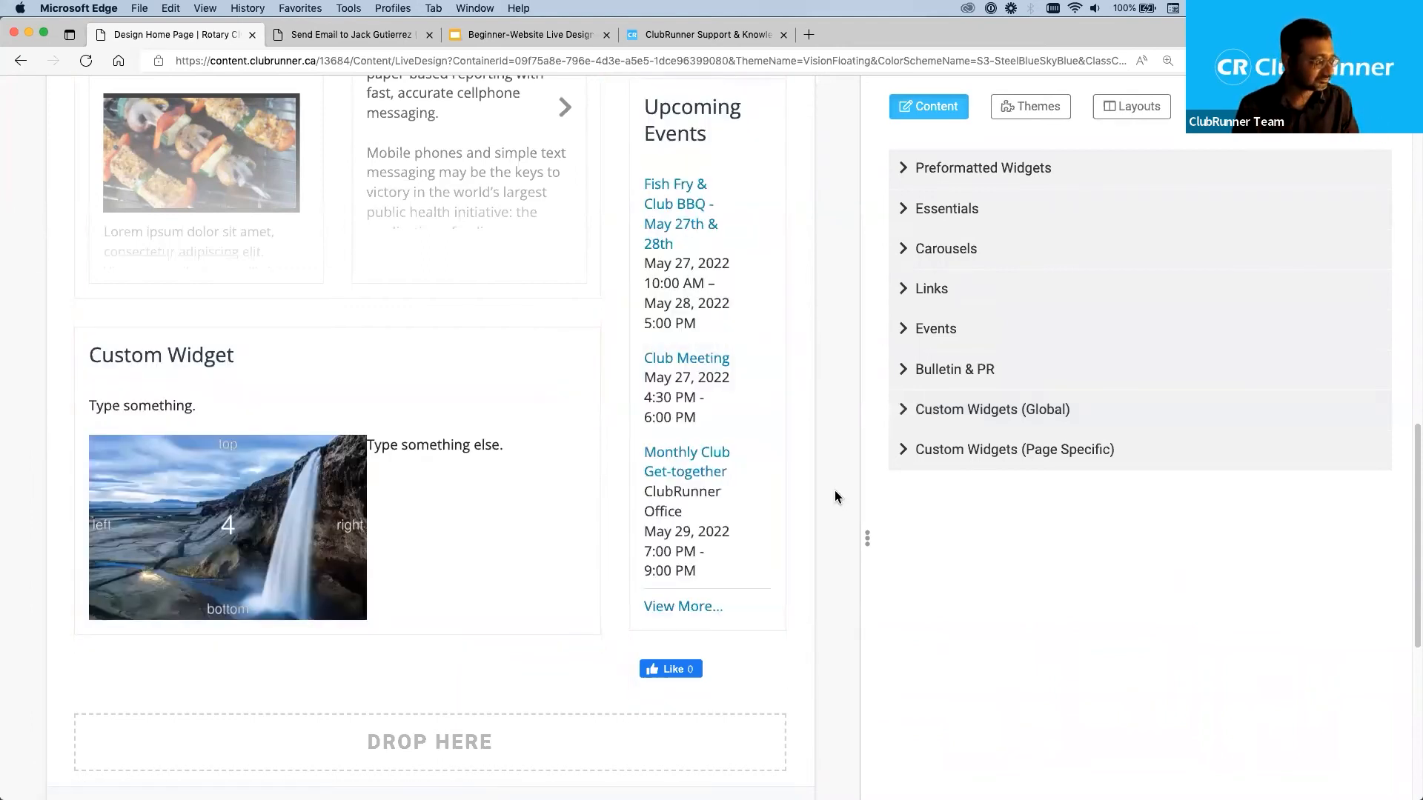
# Look through the existing carousel widgets in the Carousels category and collapse the category again.
pyautogui.scroll(5, 834, 490)
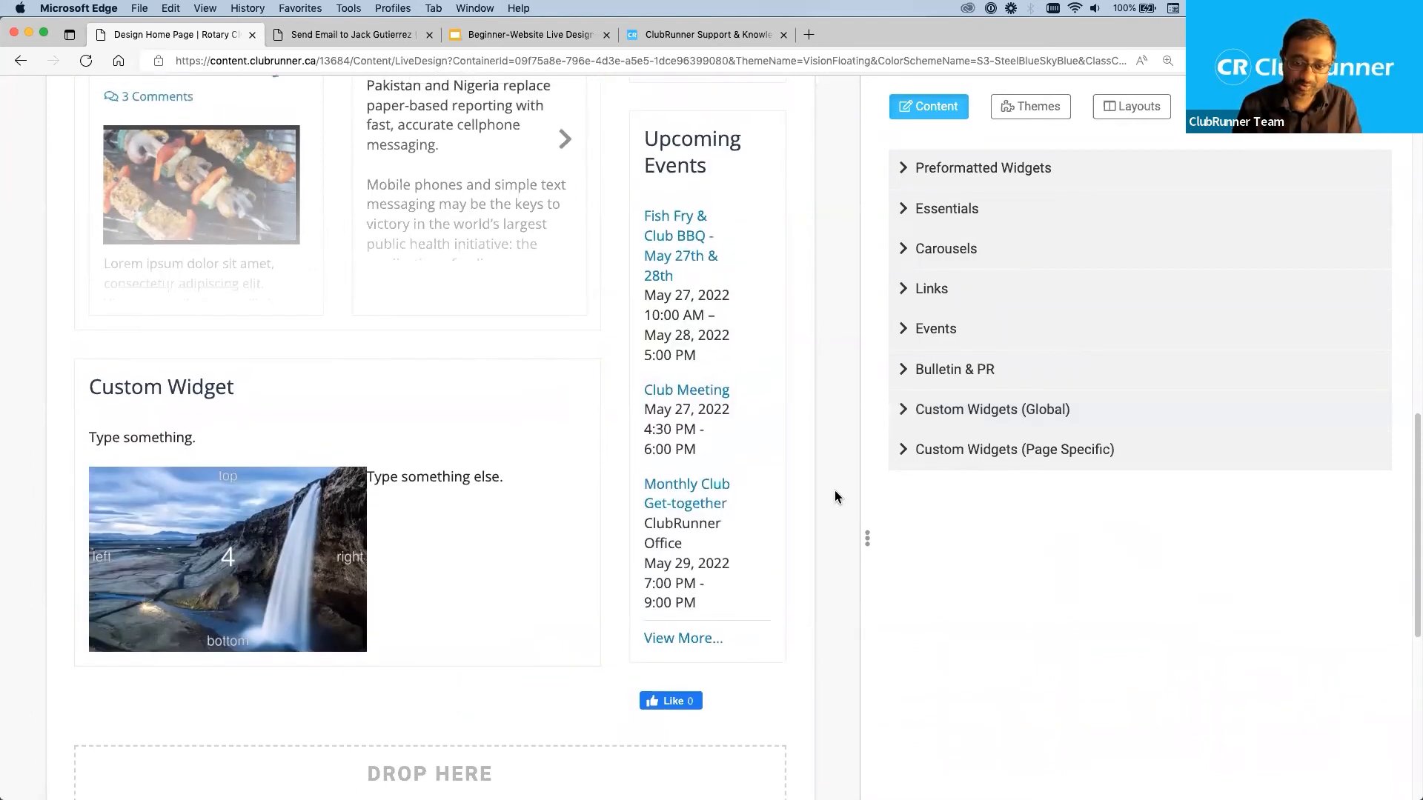
pyautogui.scroll(8, 835, 491)
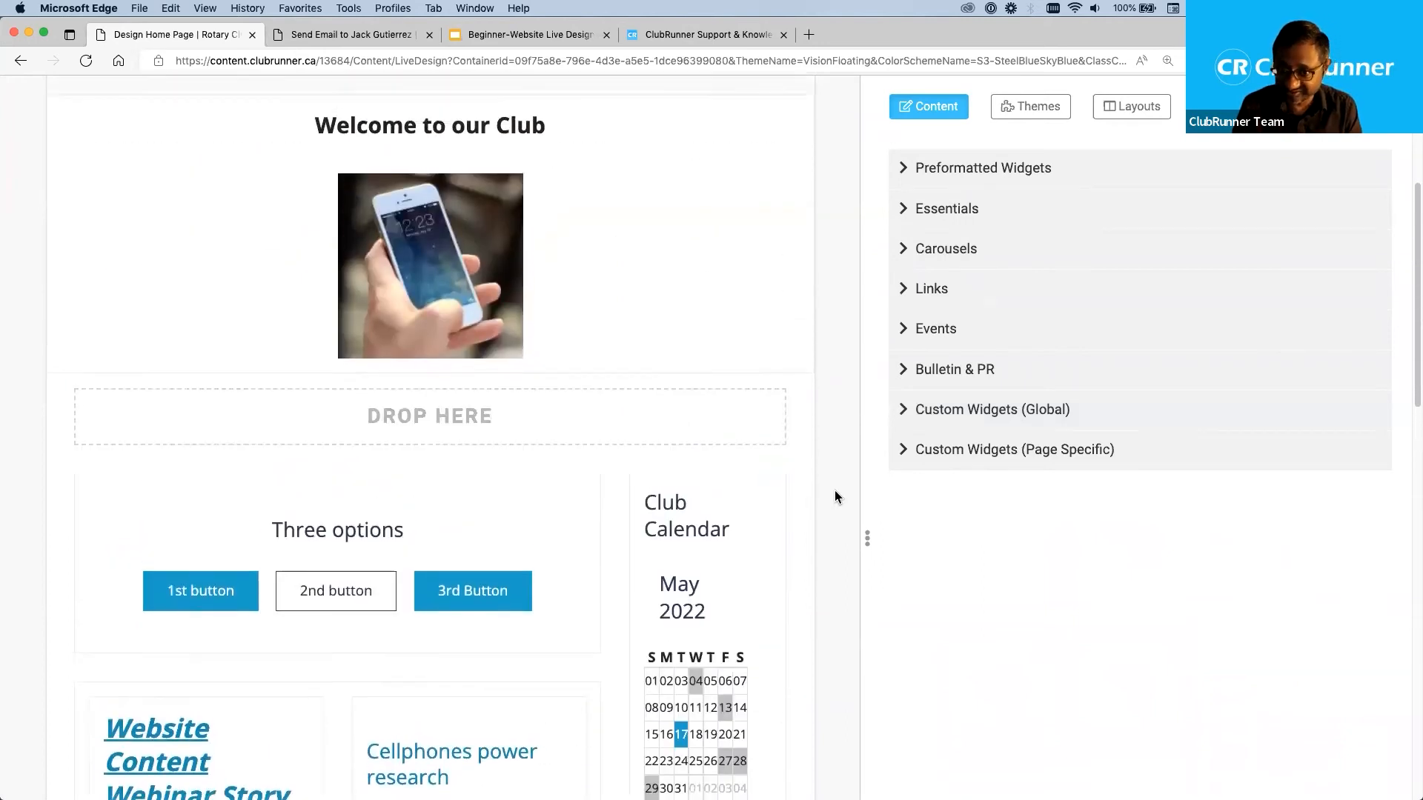
pyautogui.scroll(1, 835, 496)
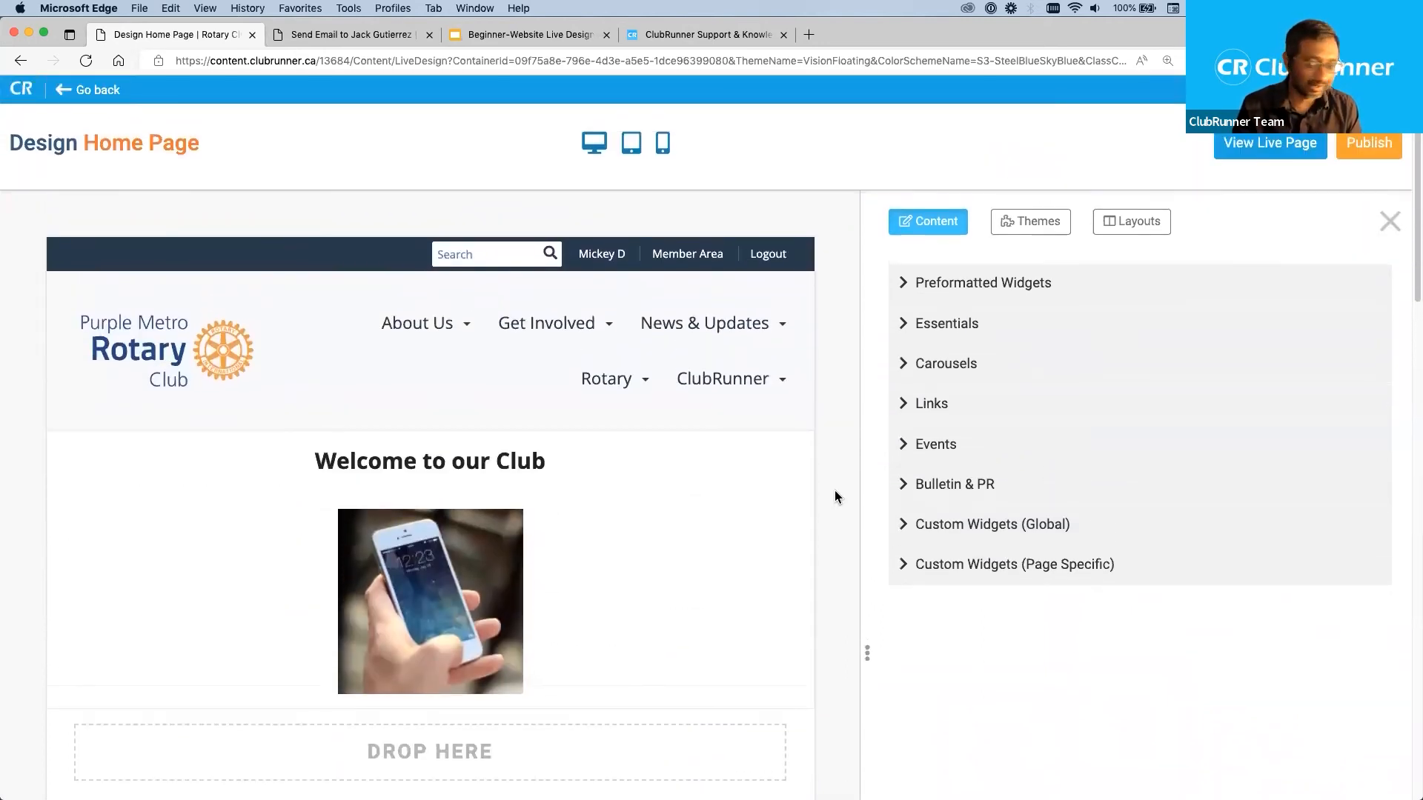
pyautogui.click(908, 369)
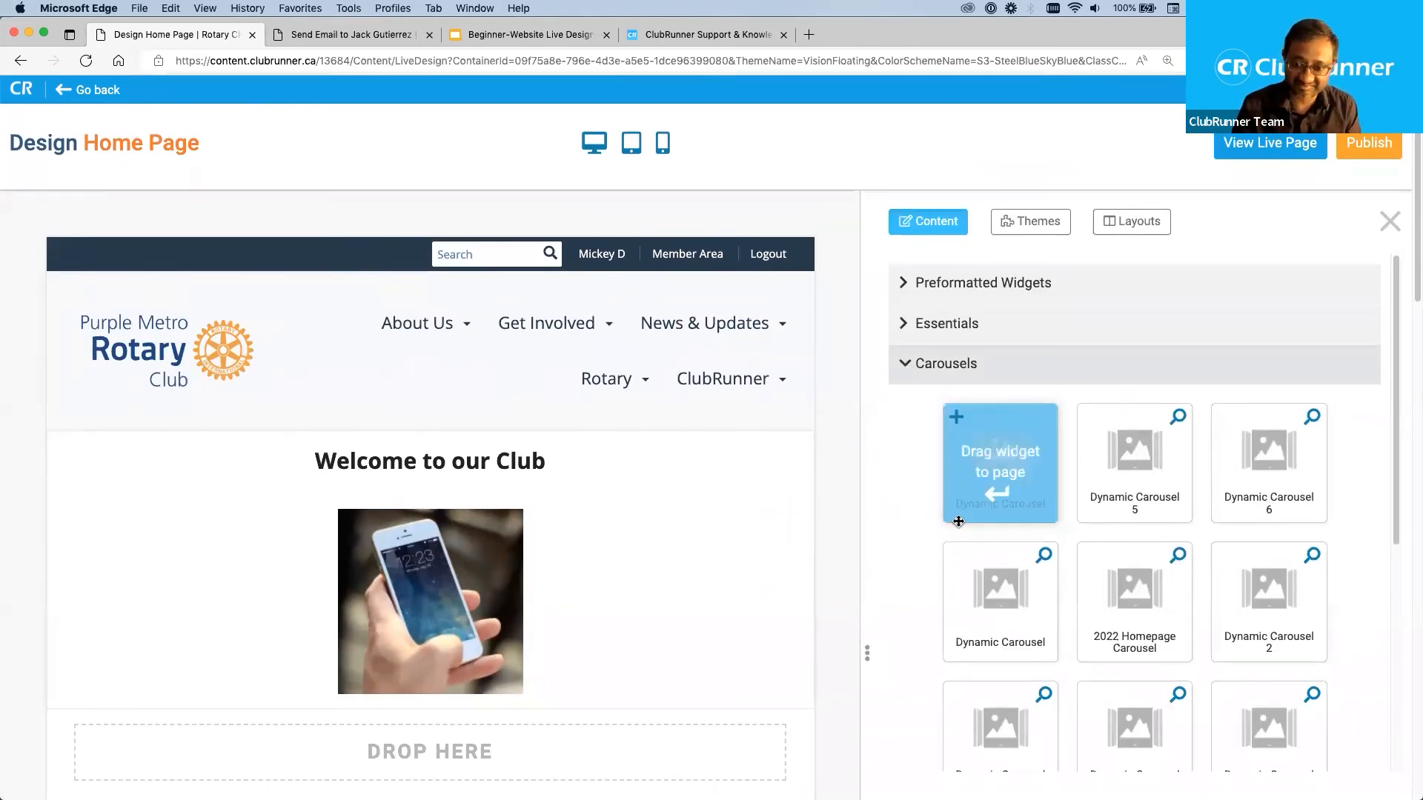
pyautogui.scroll(-5, 958, 521)
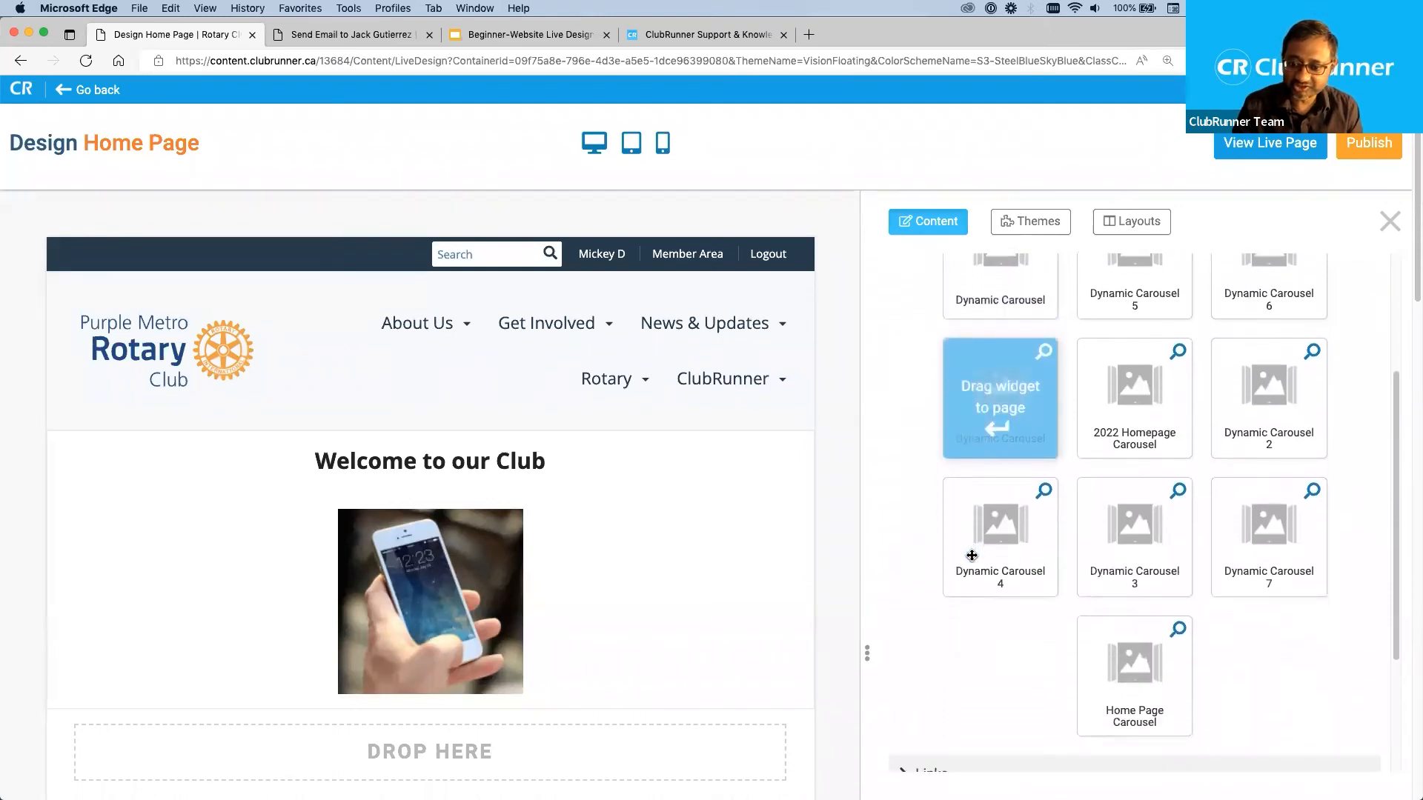
pyautogui.scroll(5, 946, 655)
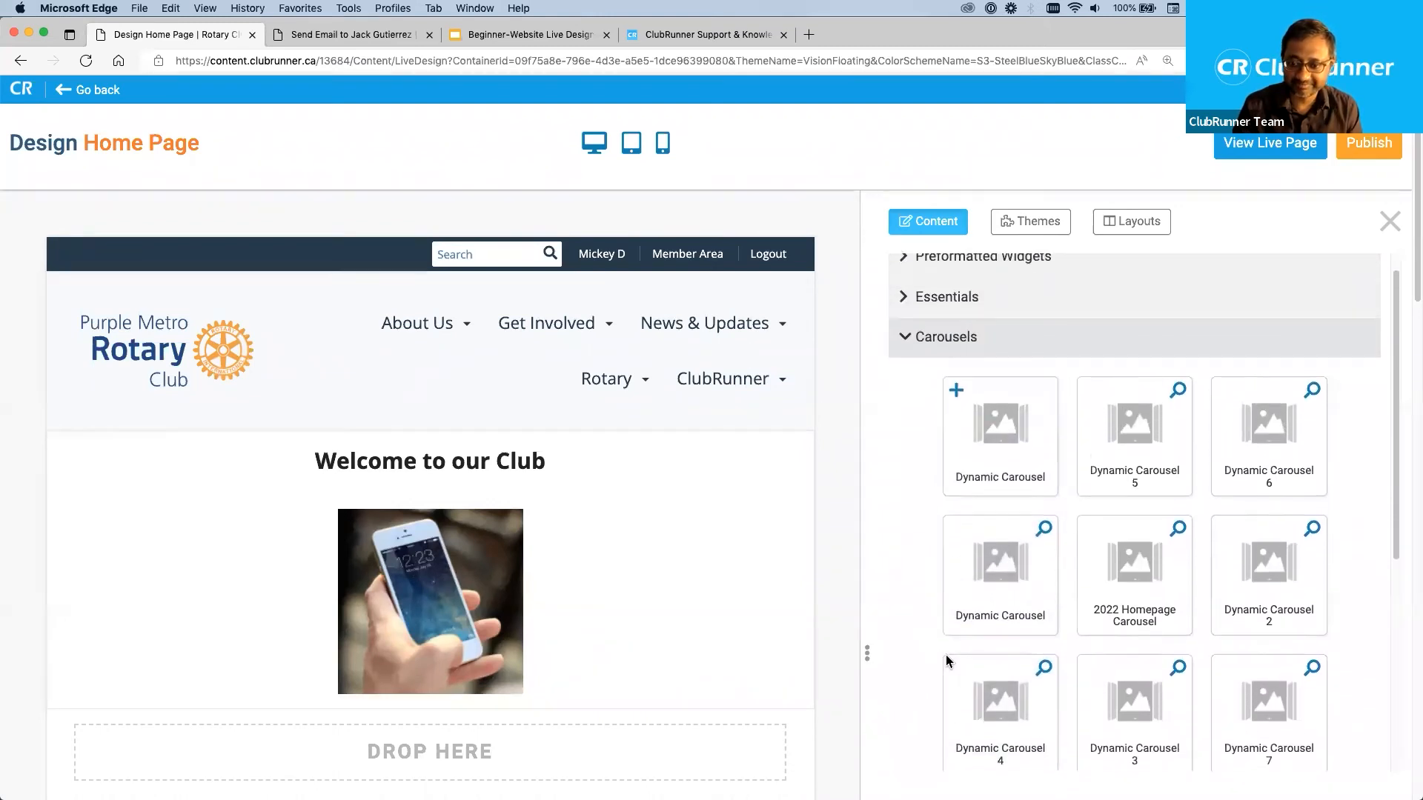
pyautogui.click(902, 340)
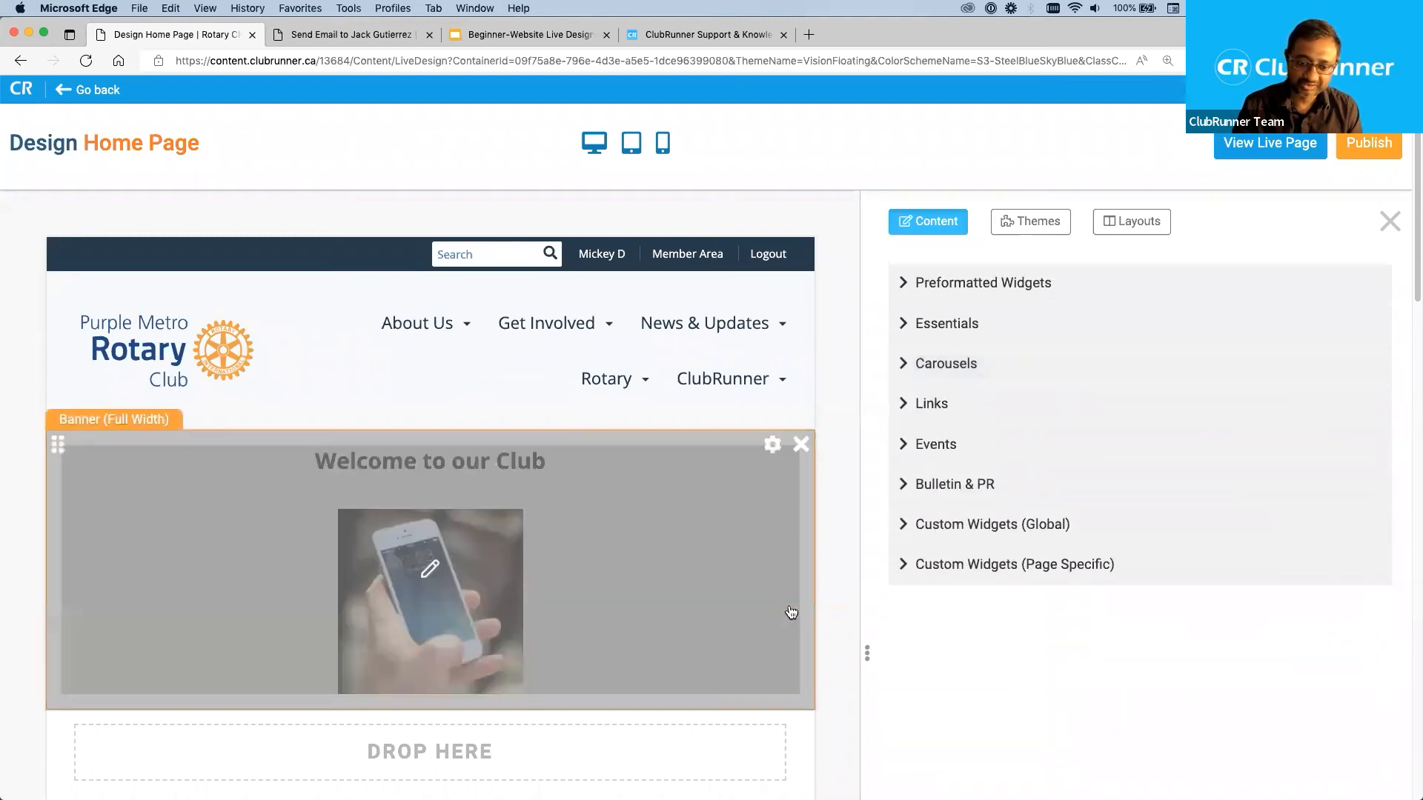
# Review the home page layout from the welcome banner through the stories, calendar, events and custom widget down to the footer.
pyautogui.scroll(-6, 838, 723)
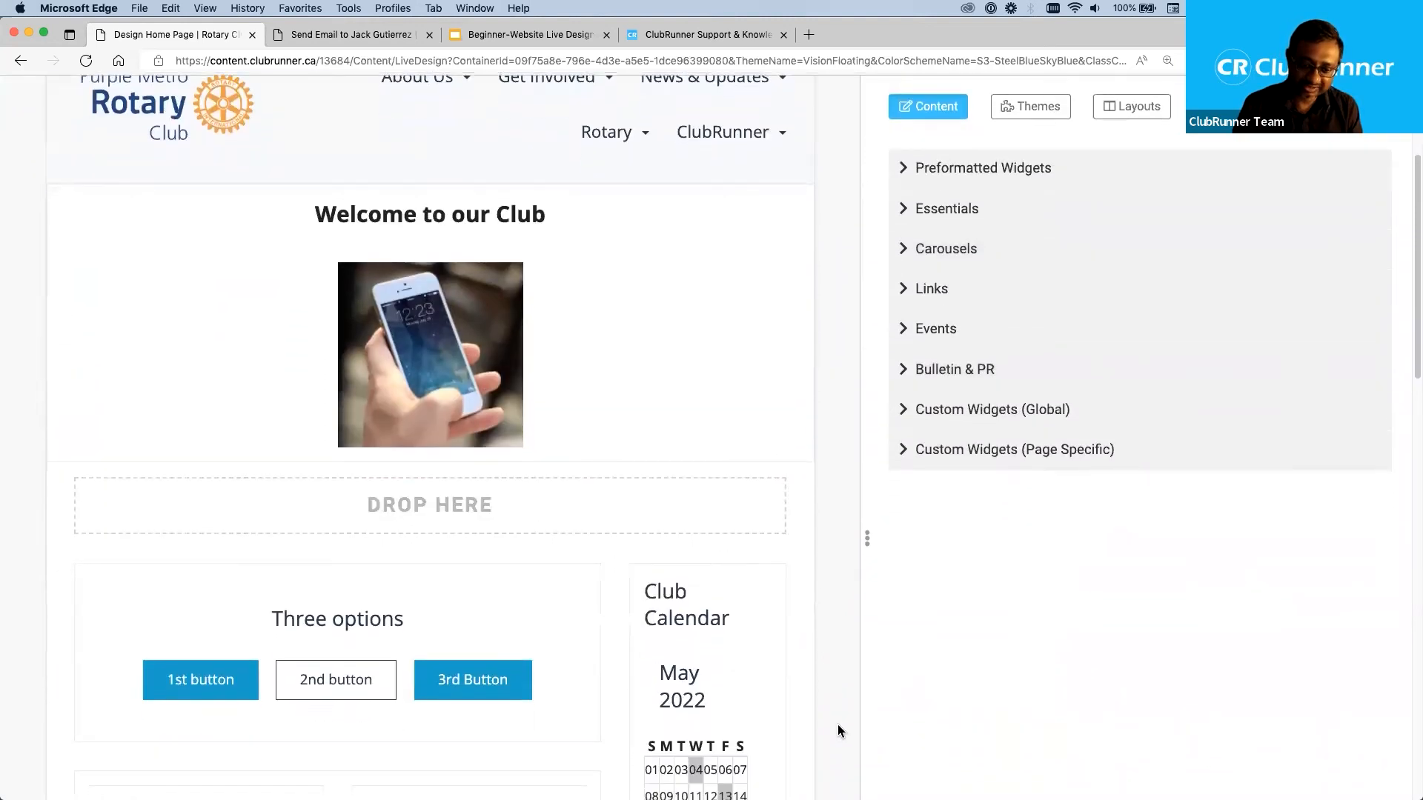
pyautogui.scroll(-3, 838, 723)
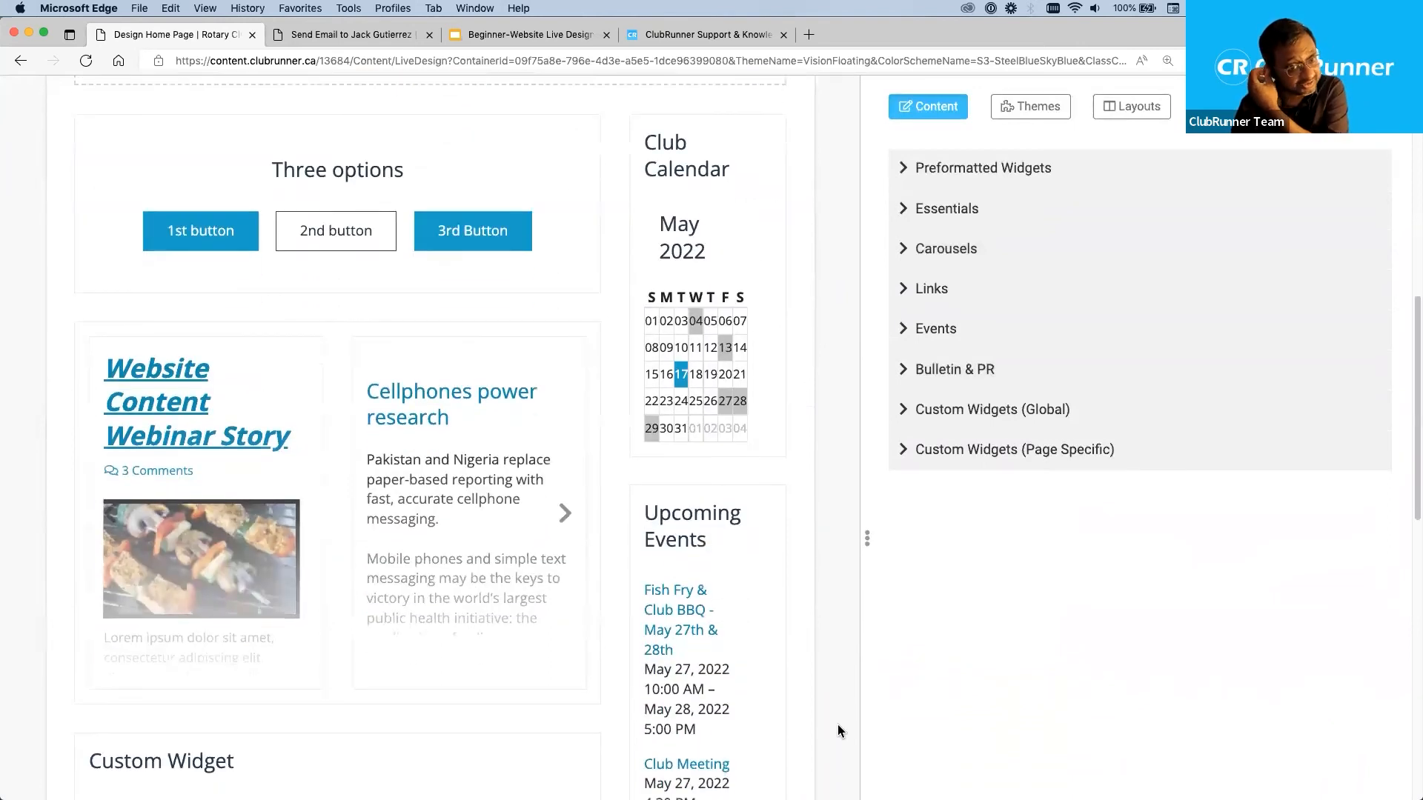
pyautogui.scroll(-3, 837, 723)
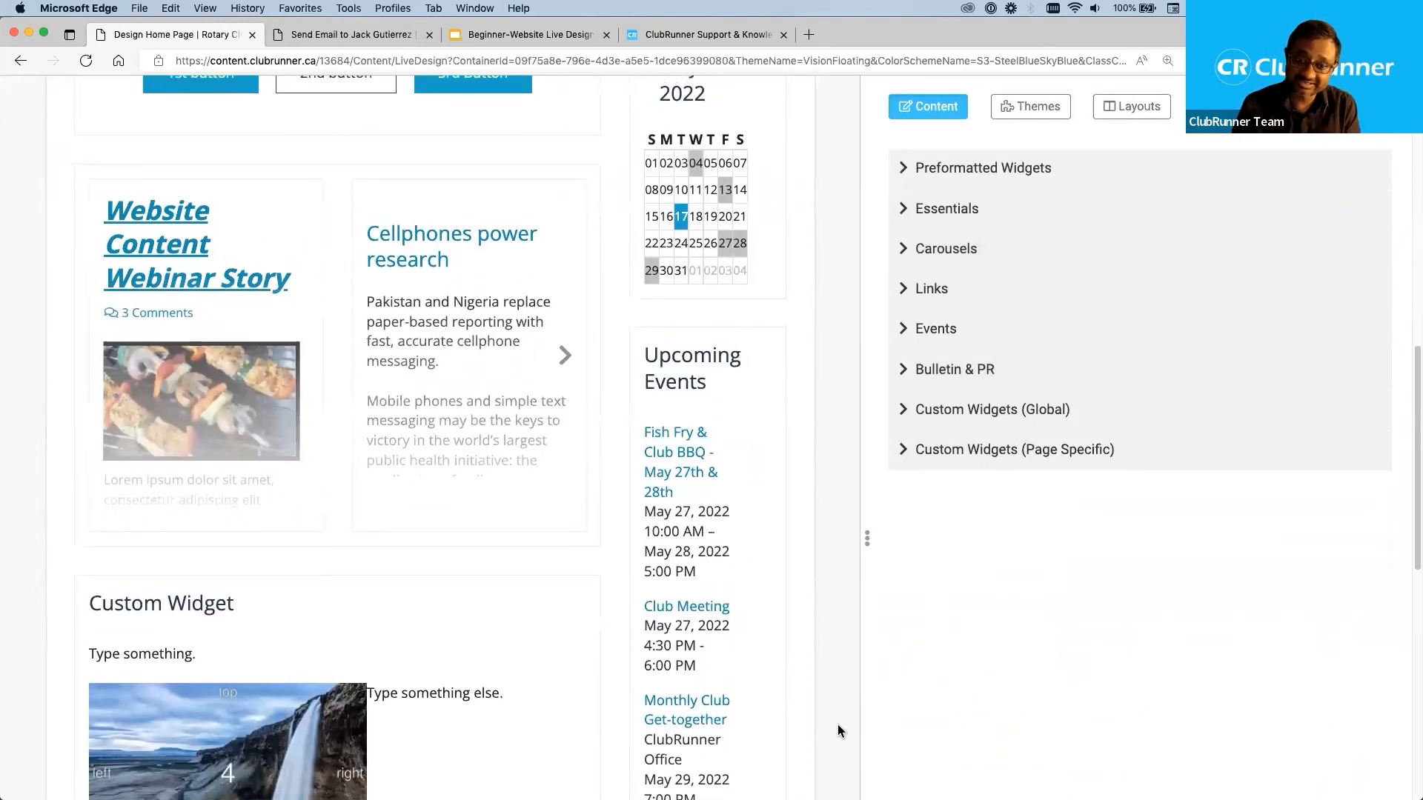
pyautogui.scroll(3, 838, 724)
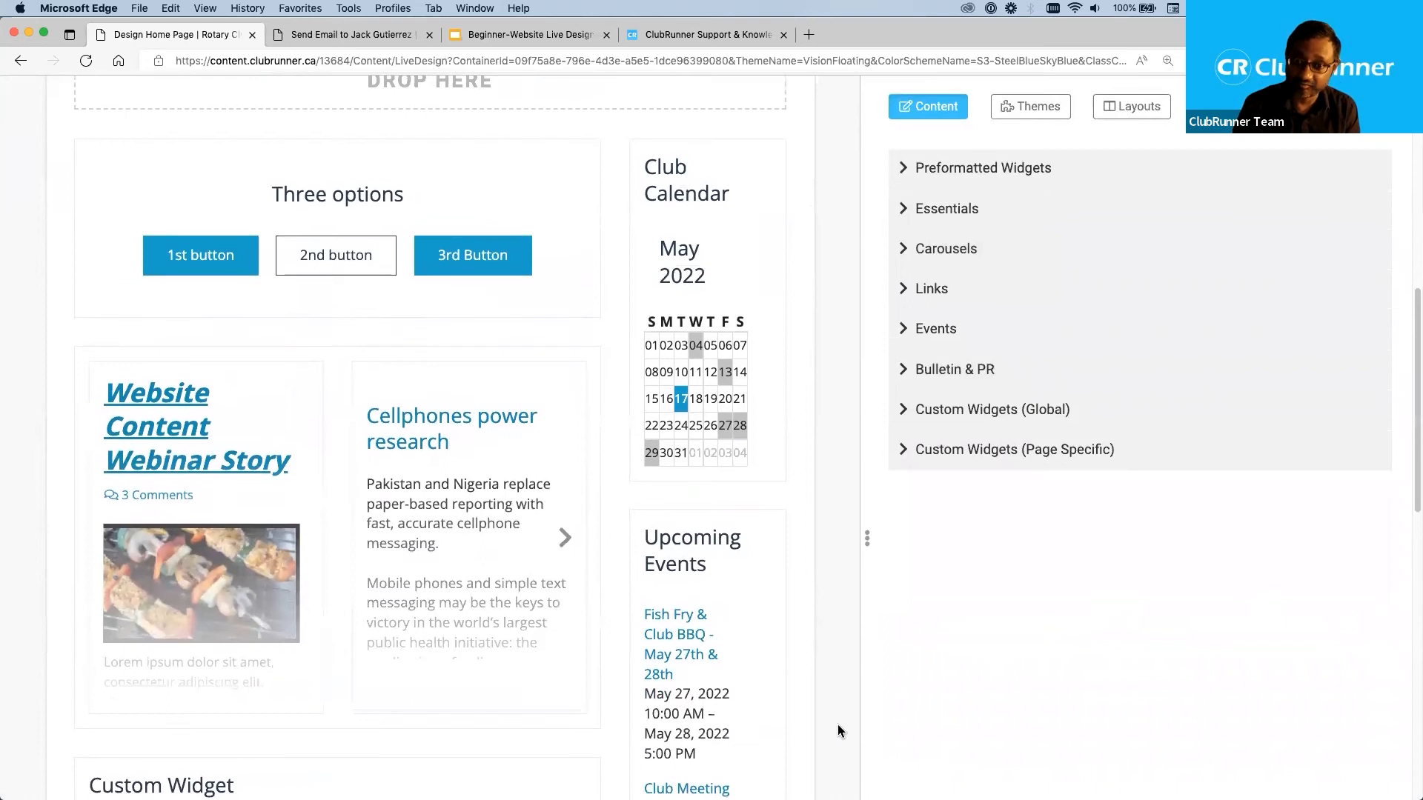
pyautogui.scroll(1, 837, 730)
pyautogui.scroll(2, 837, 725)
pyautogui.scroll(-1, 838, 725)
pyautogui.scroll(-1, 838, 730)
pyautogui.scroll(-3, 838, 730)
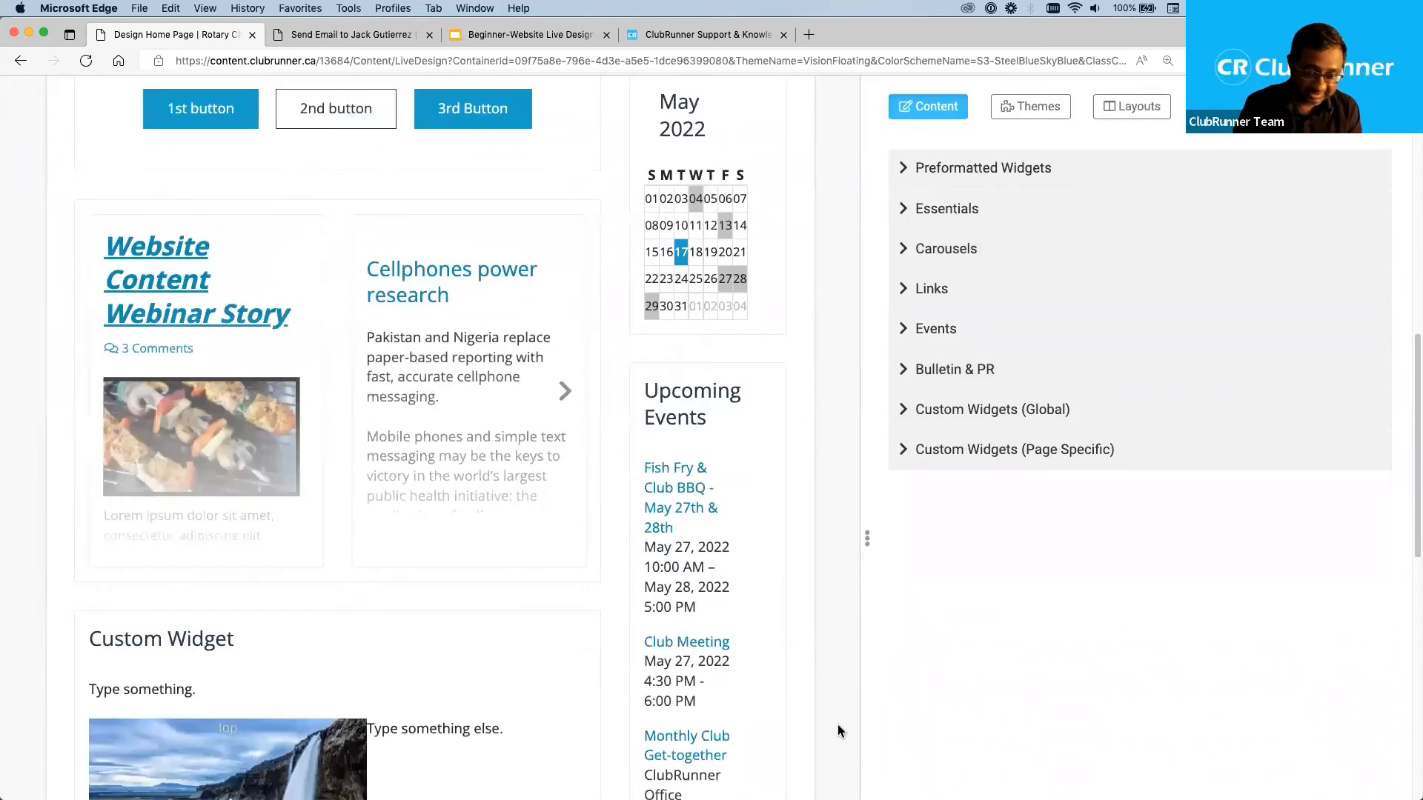
pyautogui.scroll(-5, 837, 731)
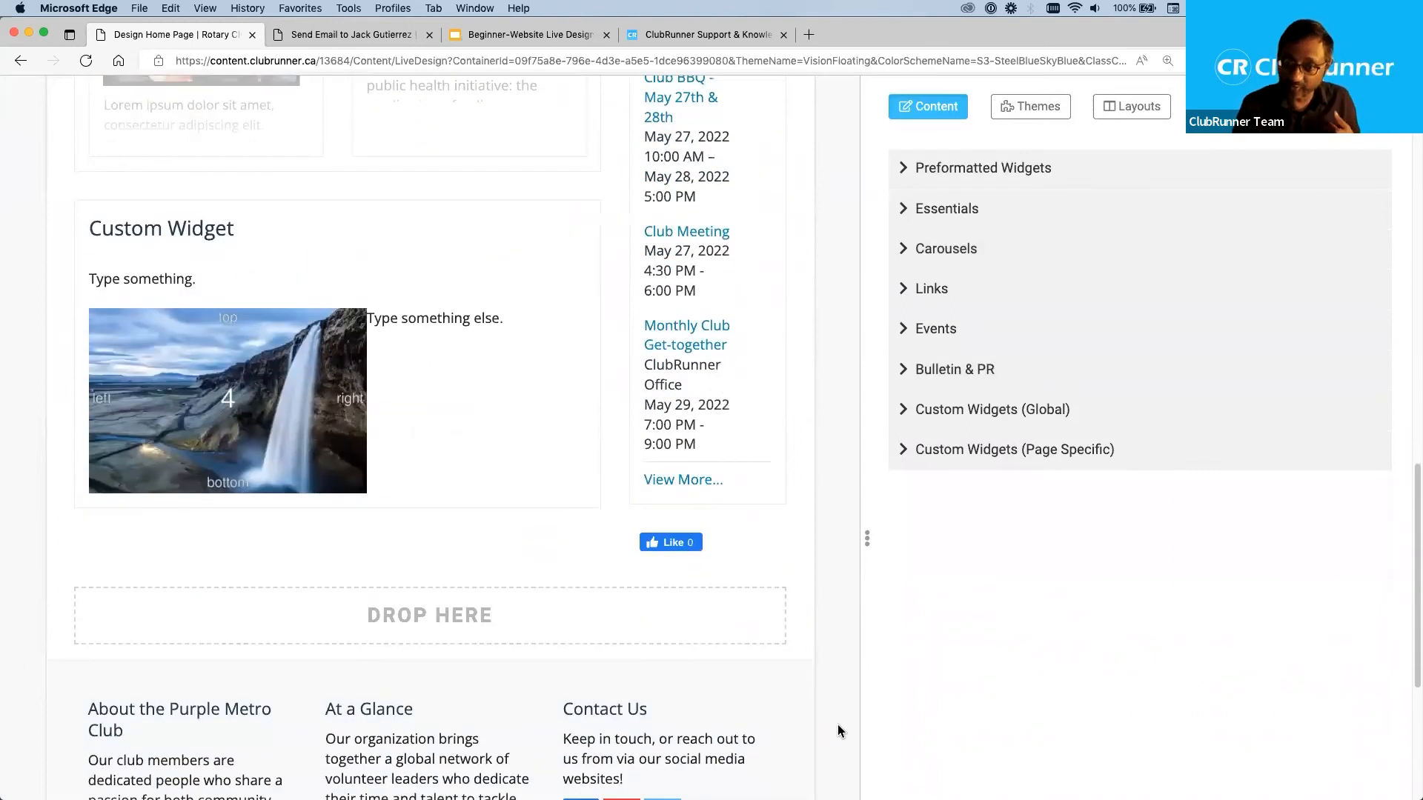
pyautogui.scroll(5, 838, 725)
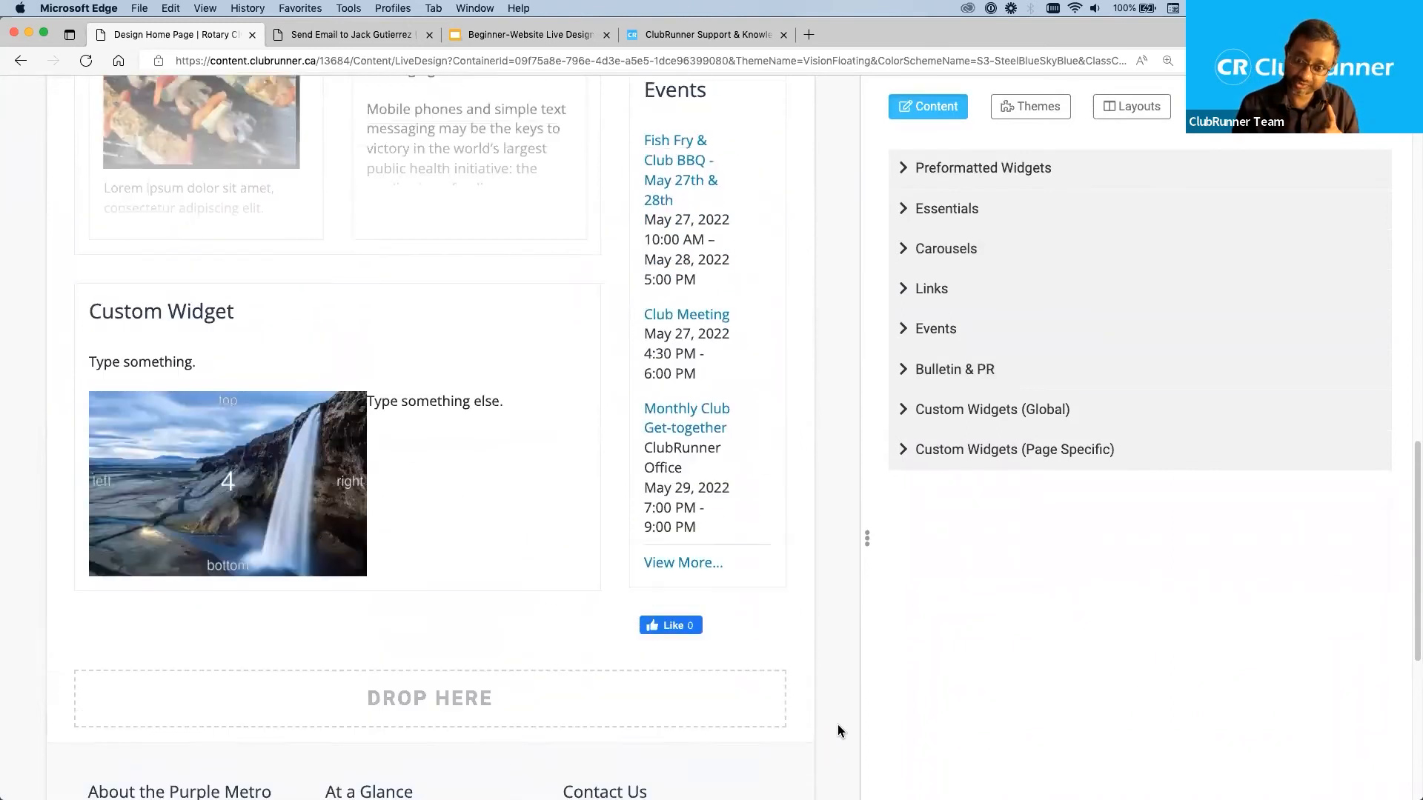
pyautogui.scroll(10, 838, 732)
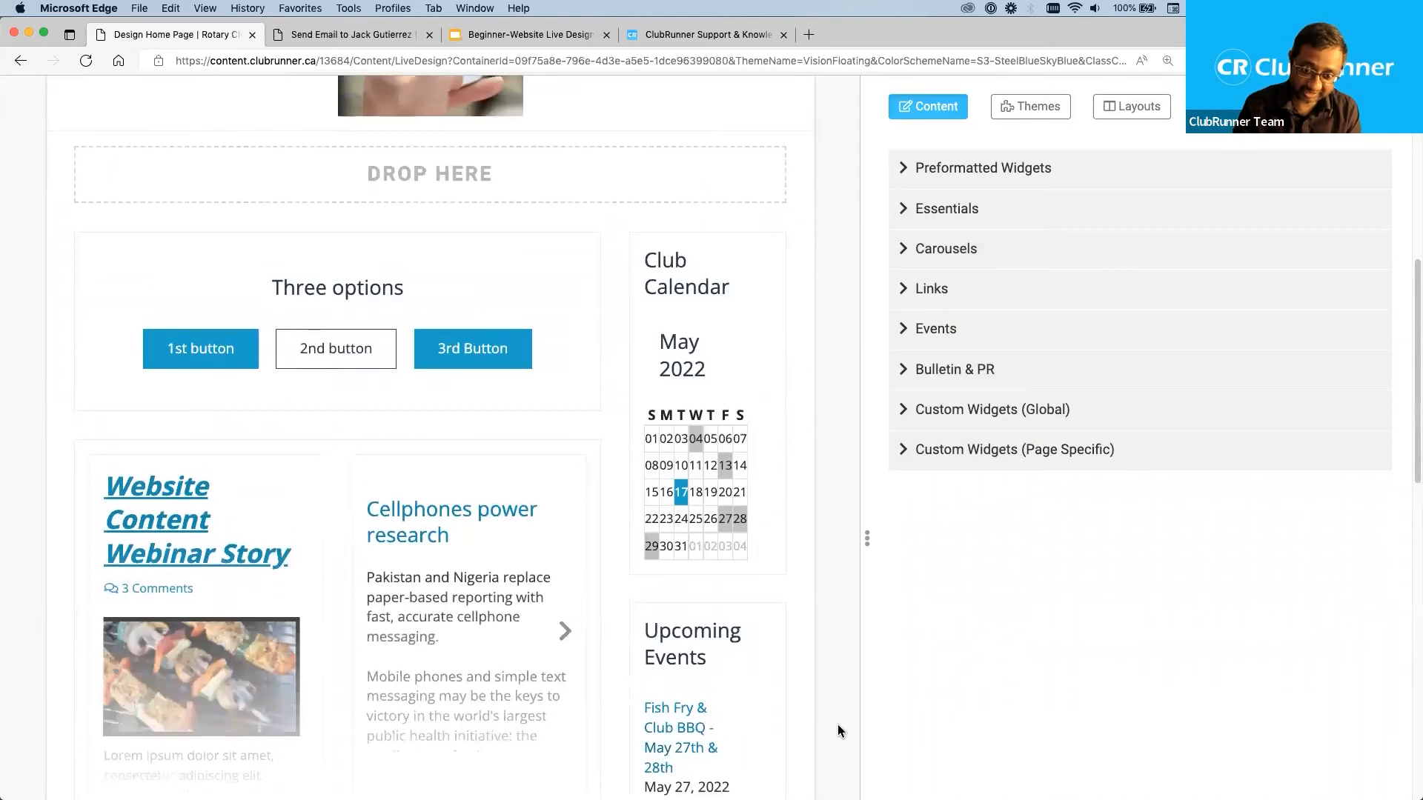
pyautogui.scroll(1, 838, 725)
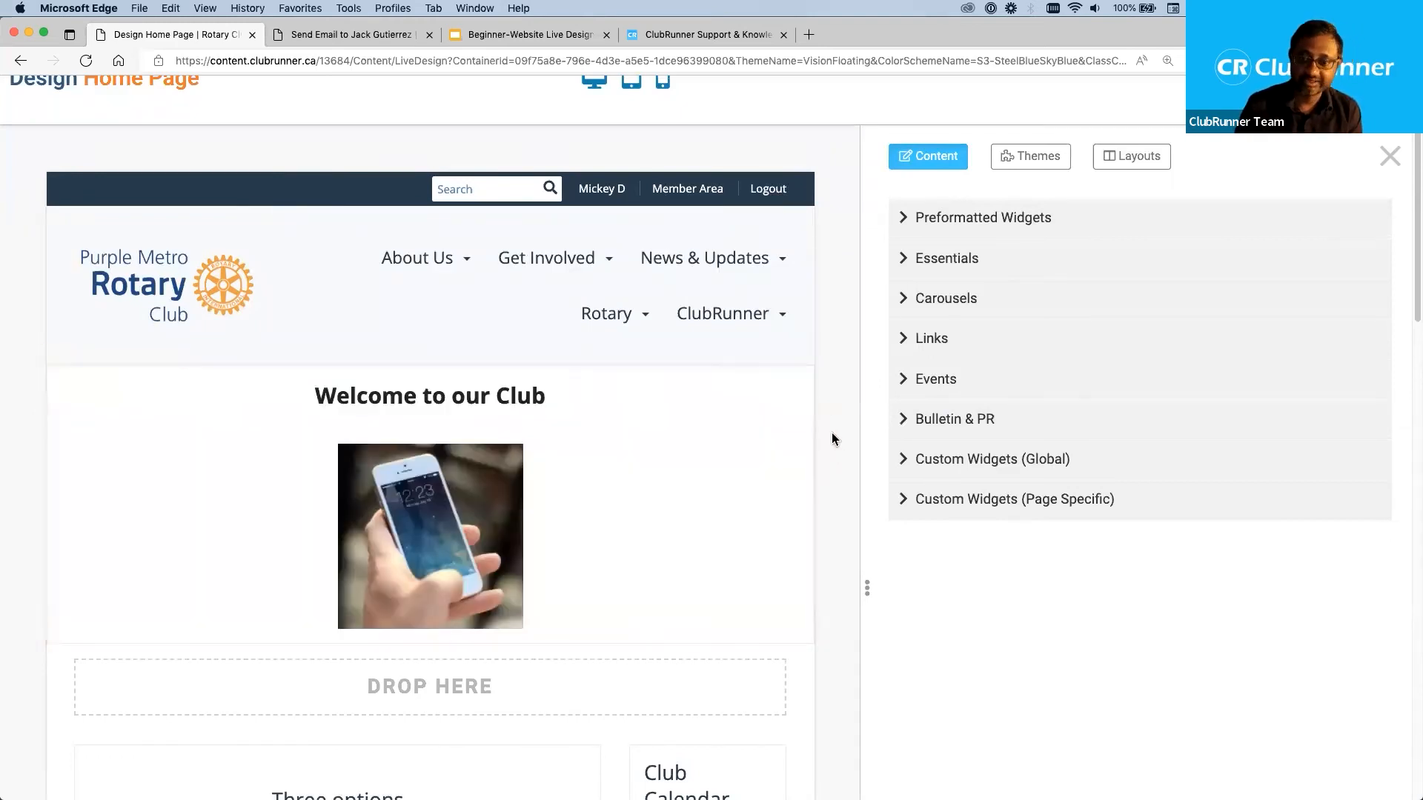
# Add the existing 2022 Homepage Carousel to the full-width banner area above the "Welcome to our Club" content.
pyautogui.click(902, 302)
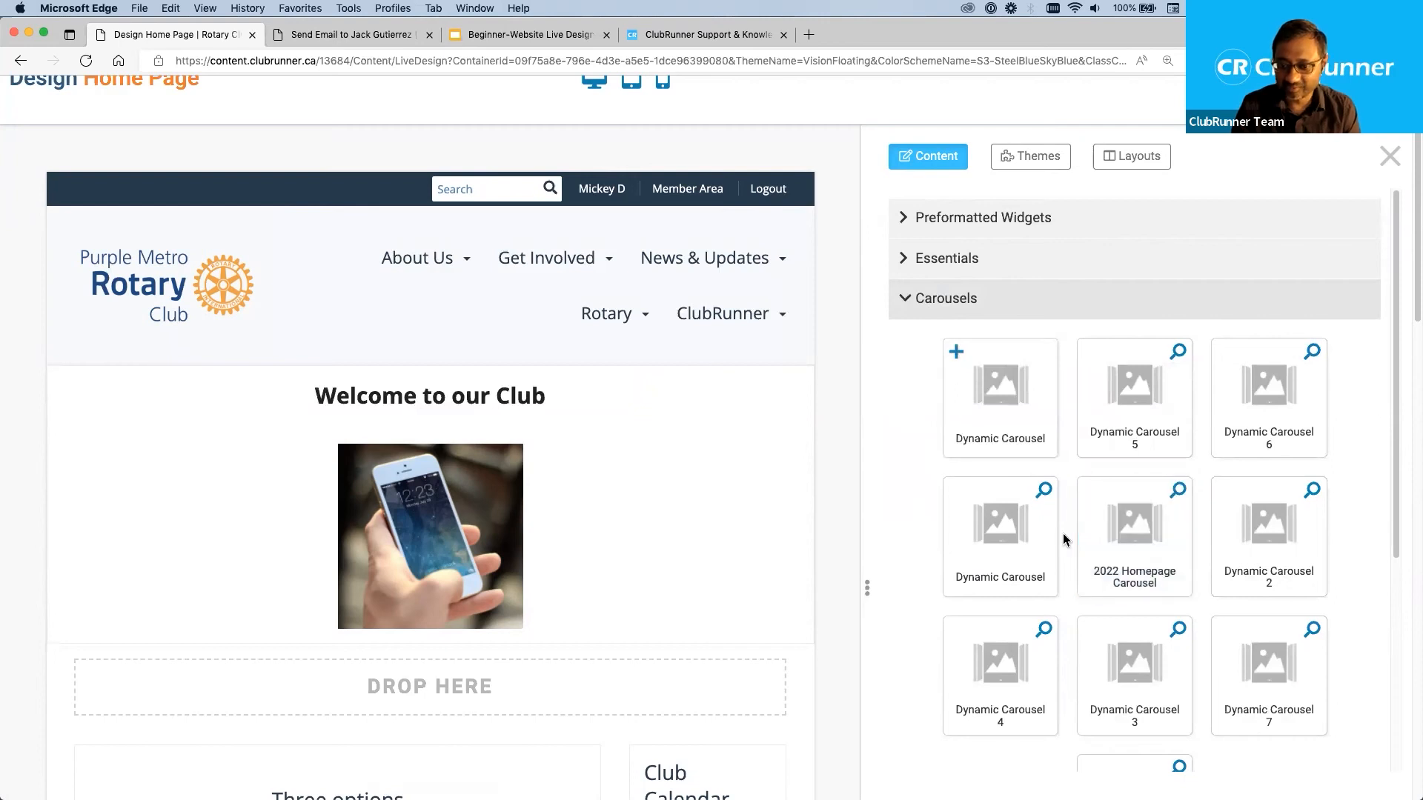
pyautogui.moveTo(1119, 534); pyautogui.dragTo(616, 383)
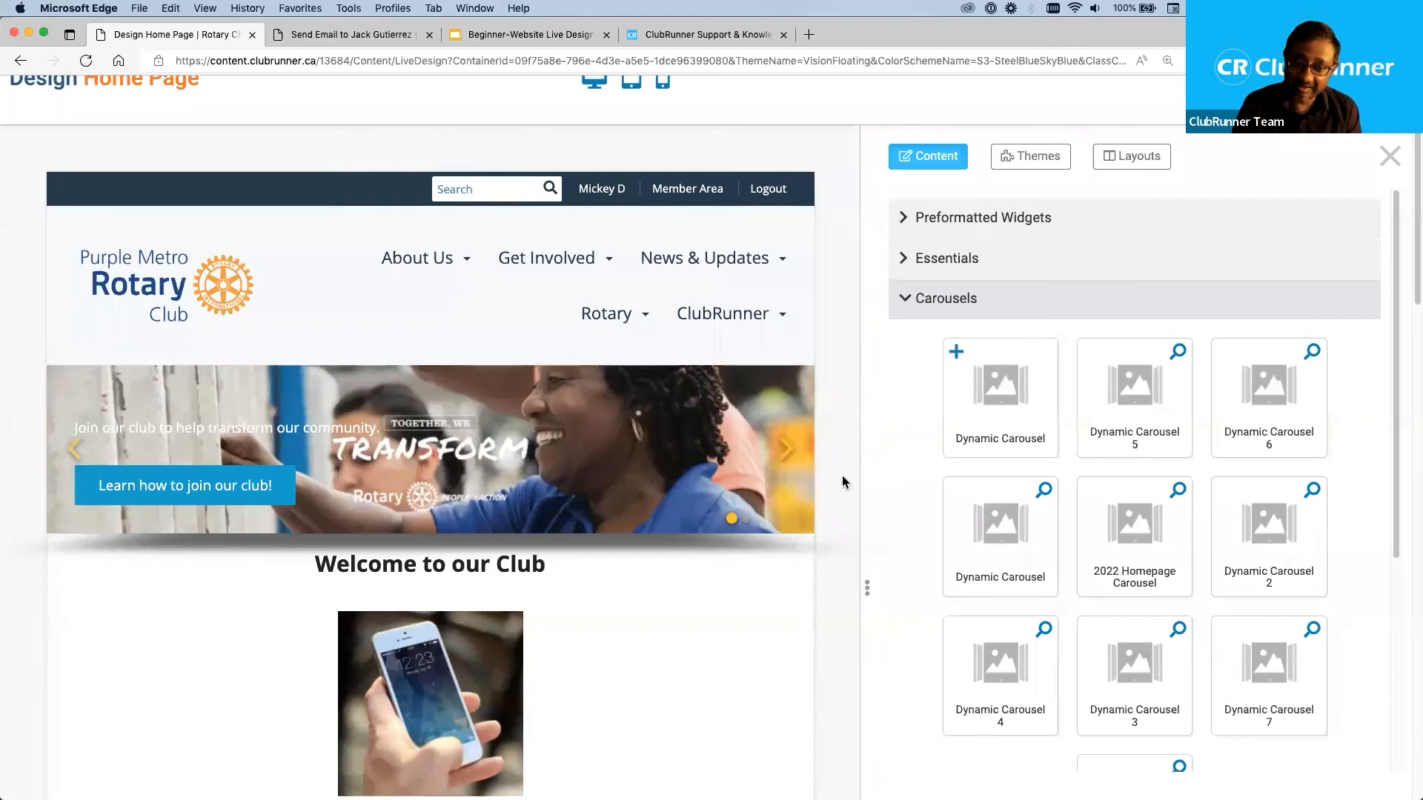
pyautogui.scroll(-3, 843, 482)
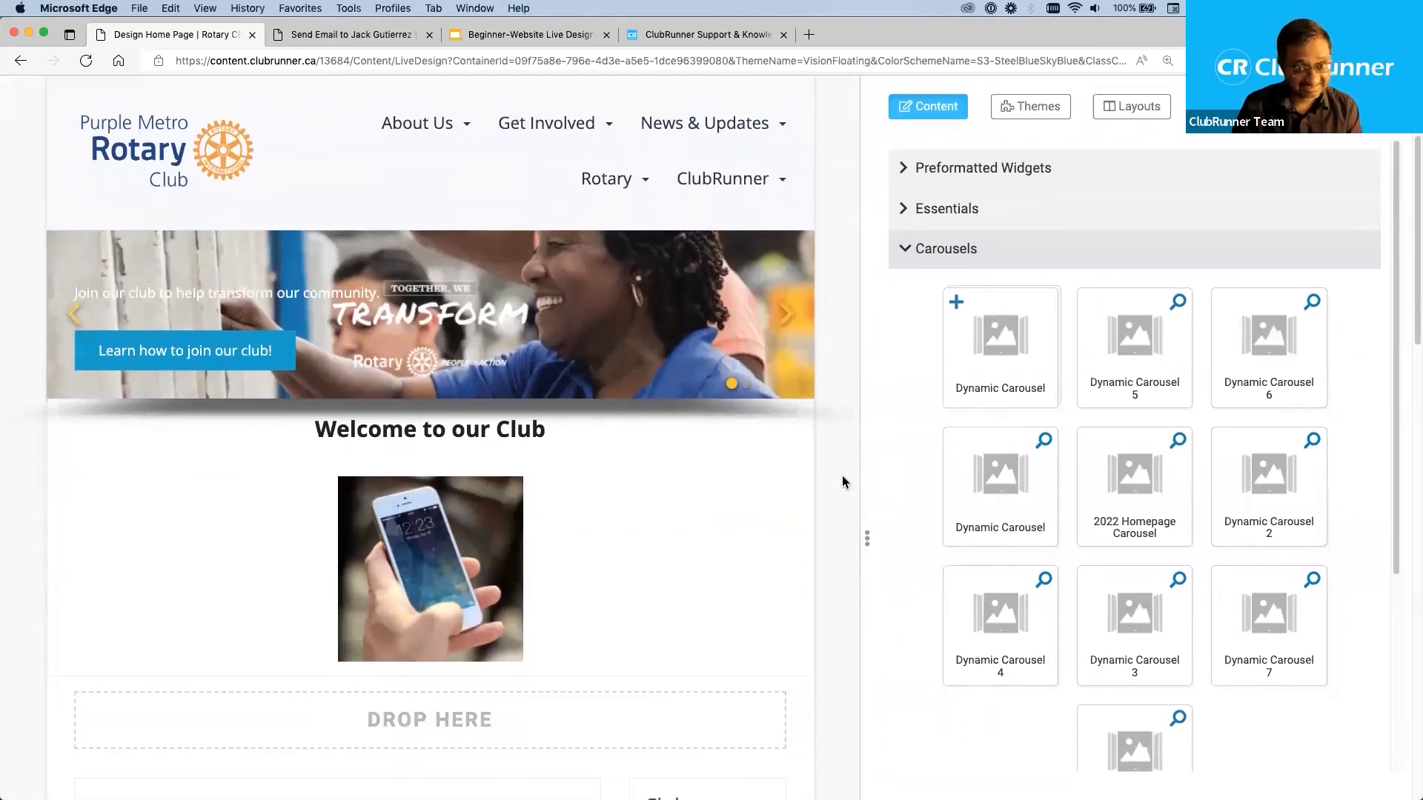
pyautogui.scroll(-2, 842, 482)
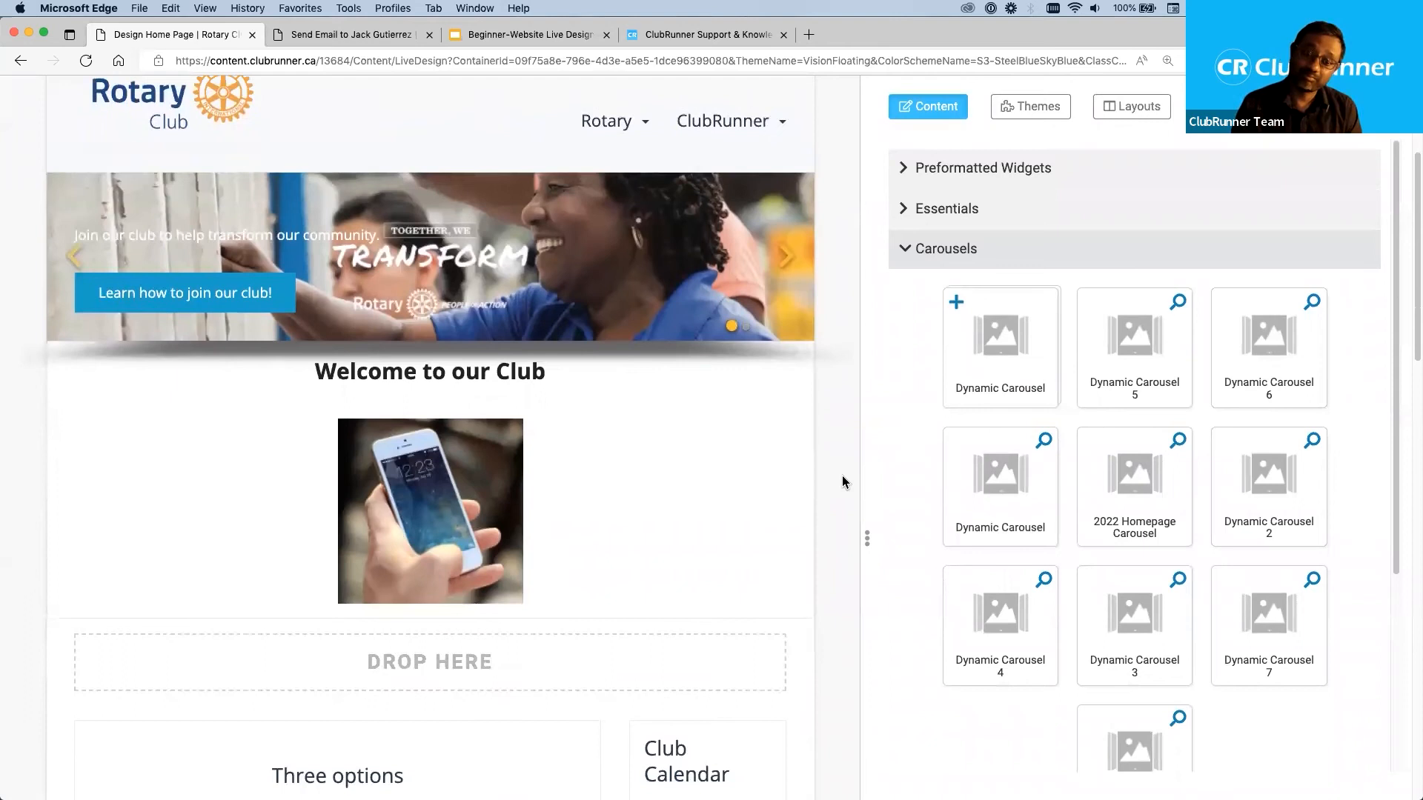
# Move the "Three options" button widget from the Main section into the empty Top section and review the page.
pyautogui.scroll(-5, 843, 482)
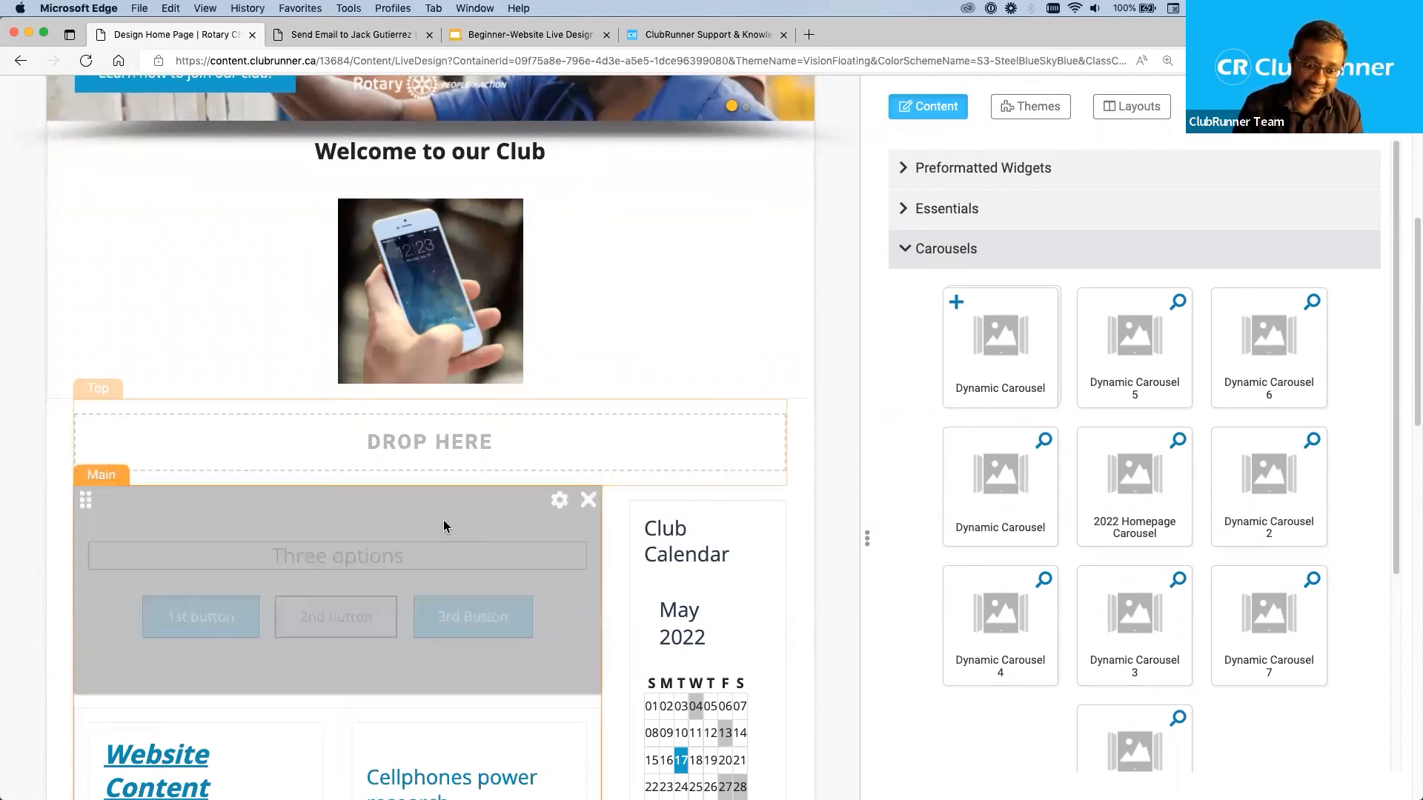
pyautogui.moveTo(81, 509); pyautogui.dragTo(852, 522)
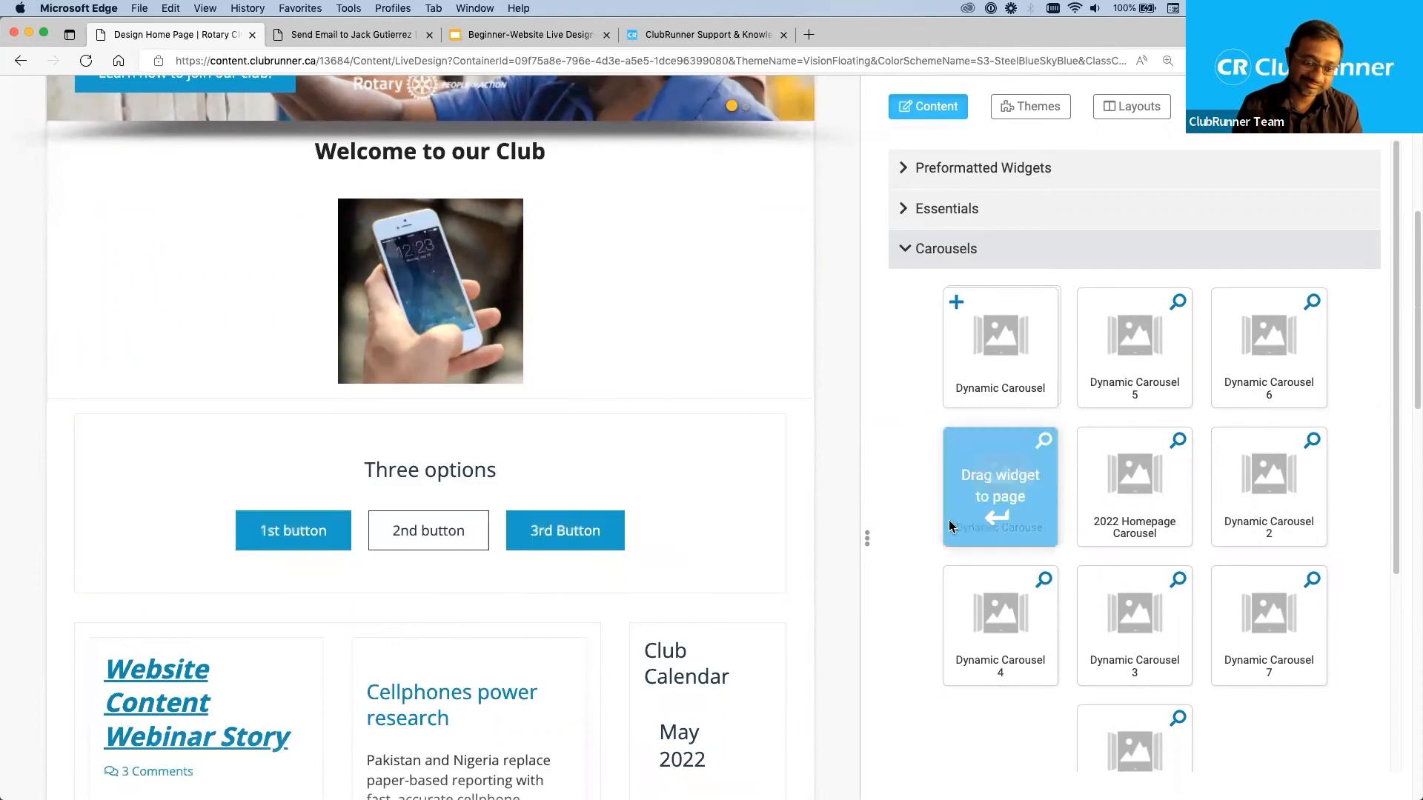
pyautogui.scroll(-5, 834, 510)
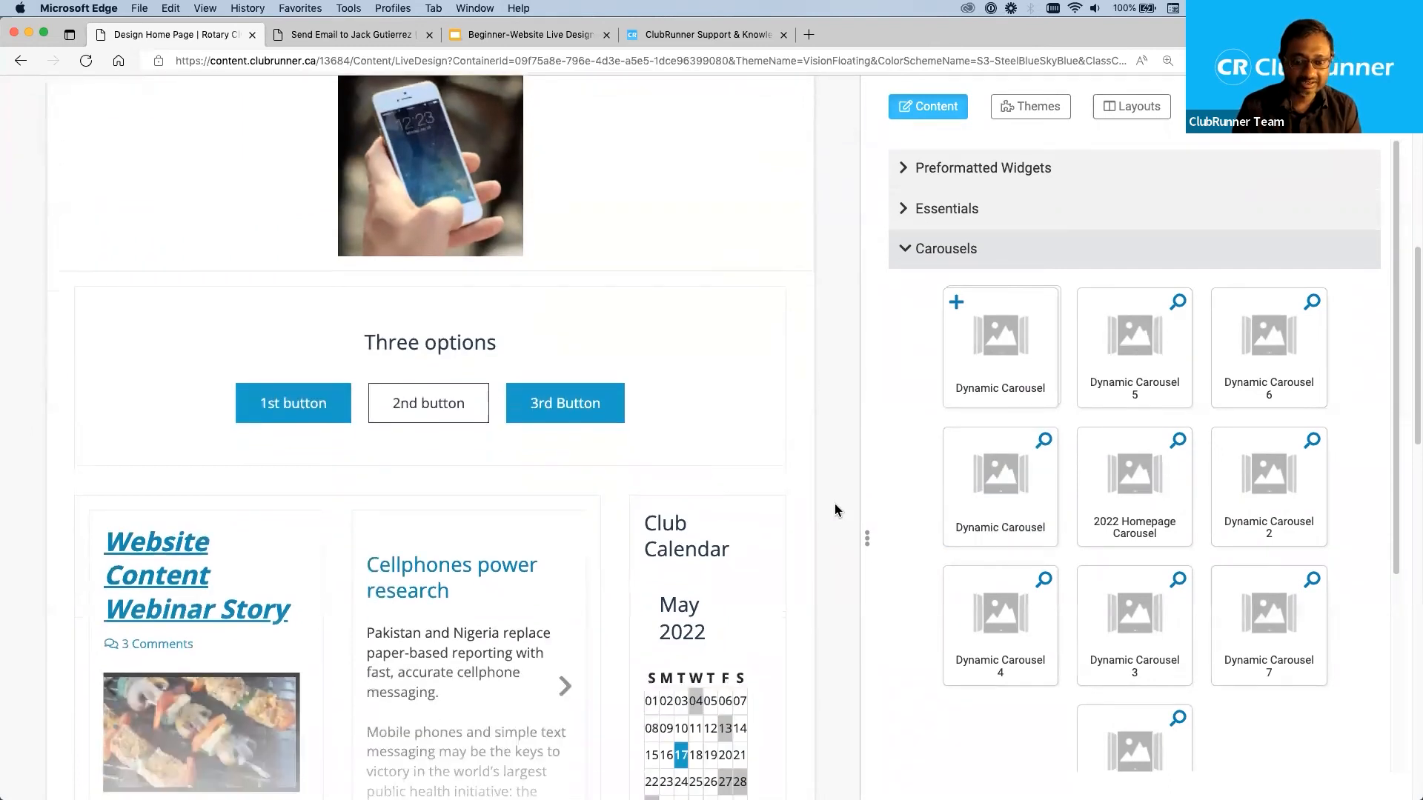
pyautogui.moveTo(638, 315); pyautogui.dragTo(841, 371)
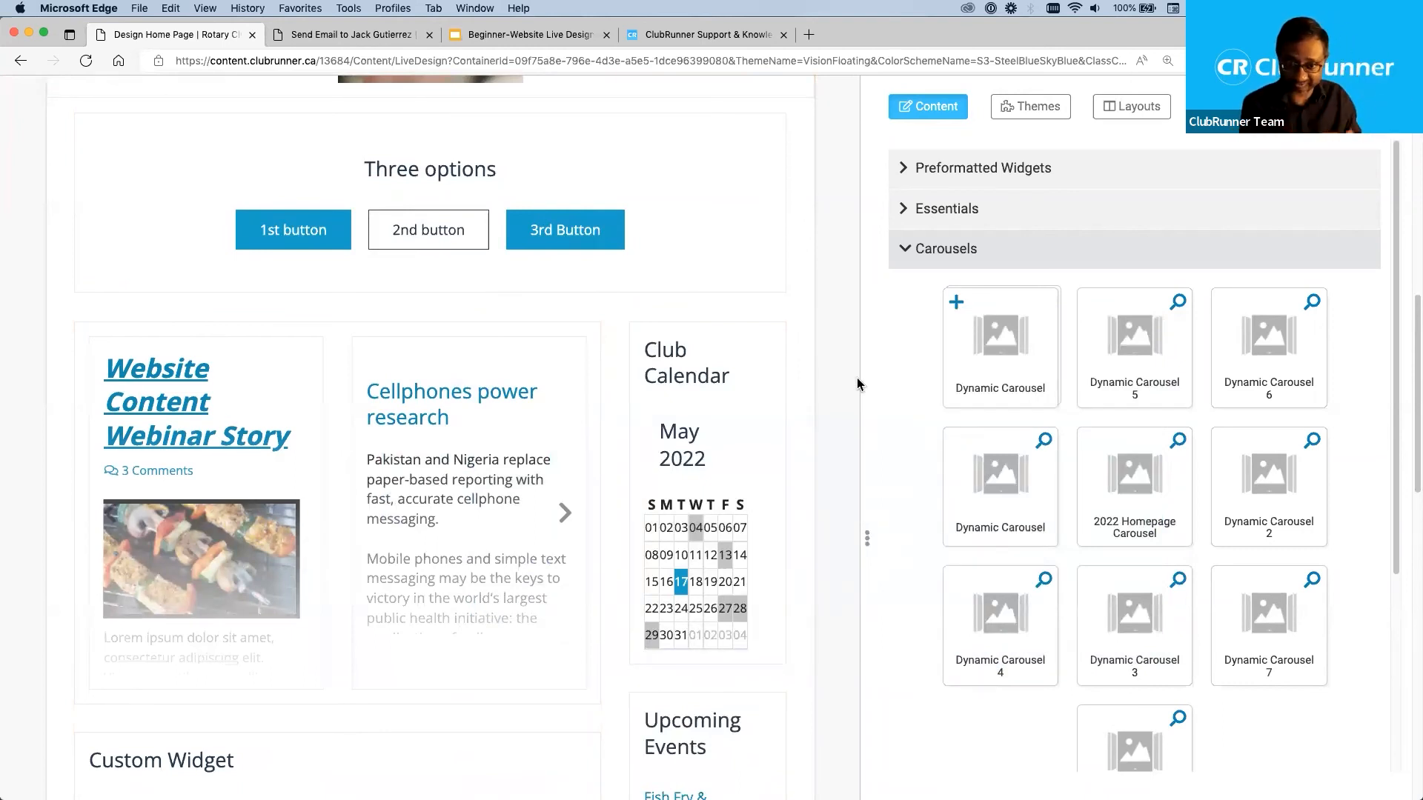
pyautogui.scroll(2, 817, 373)
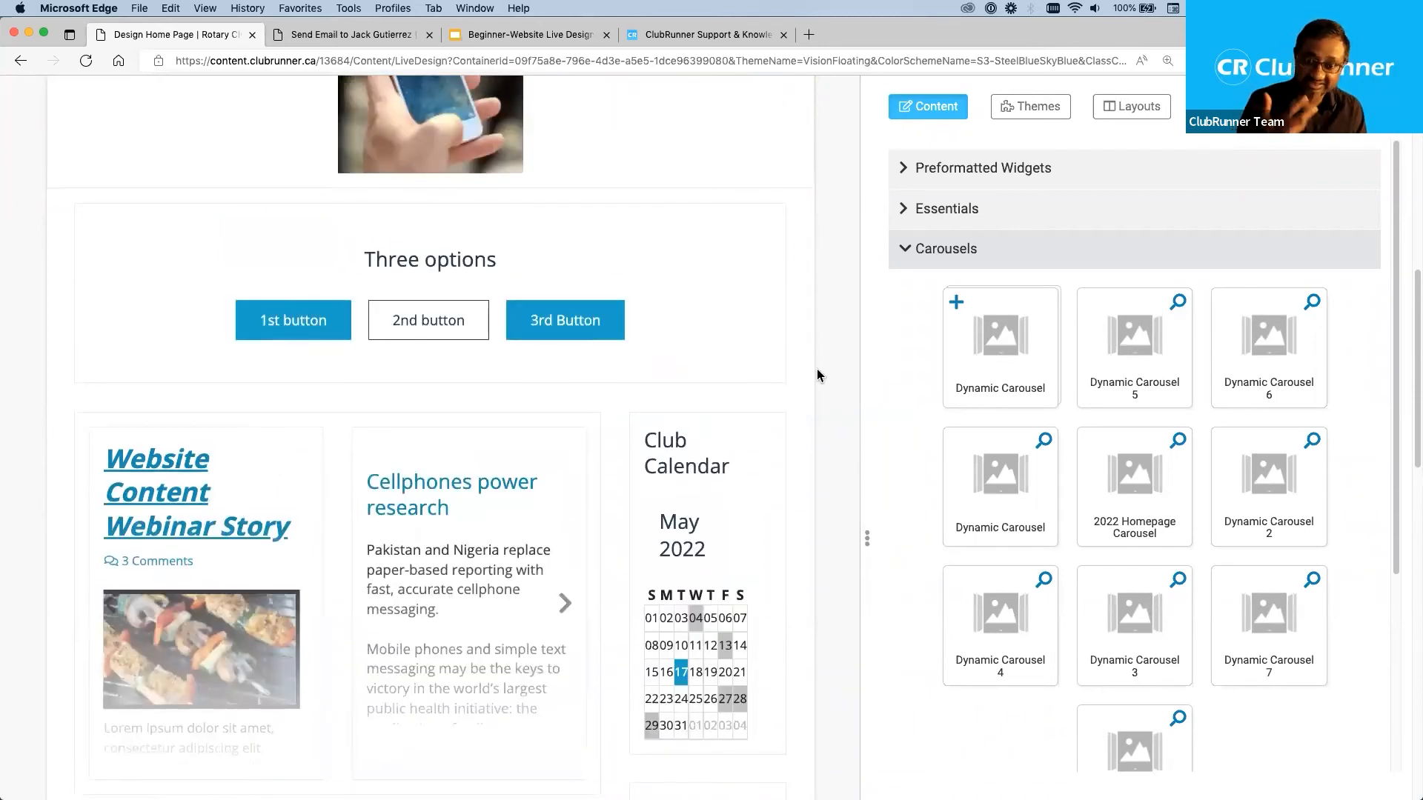
pyautogui.scroll(3, 850, 362)
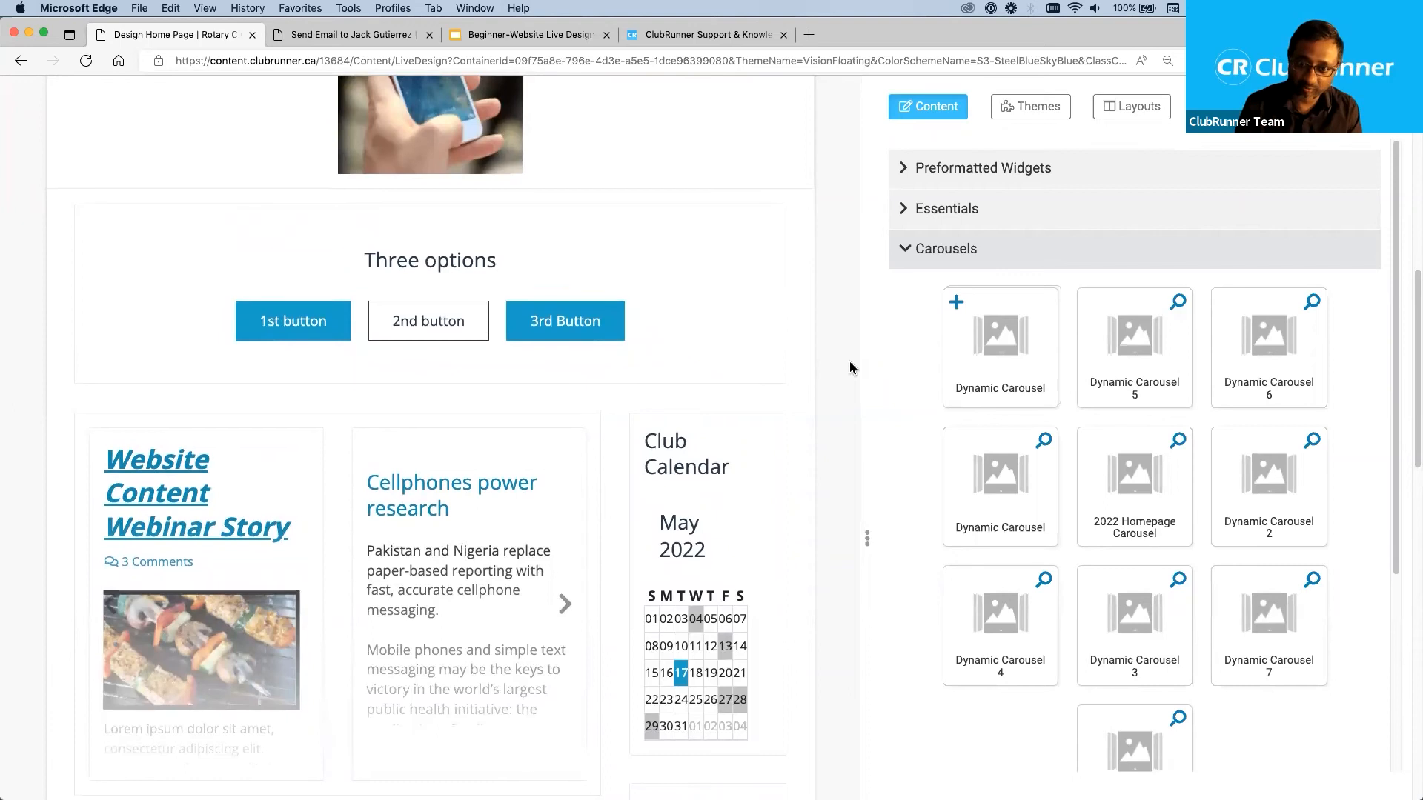
pyautogui.scroll(5, 849, 362)
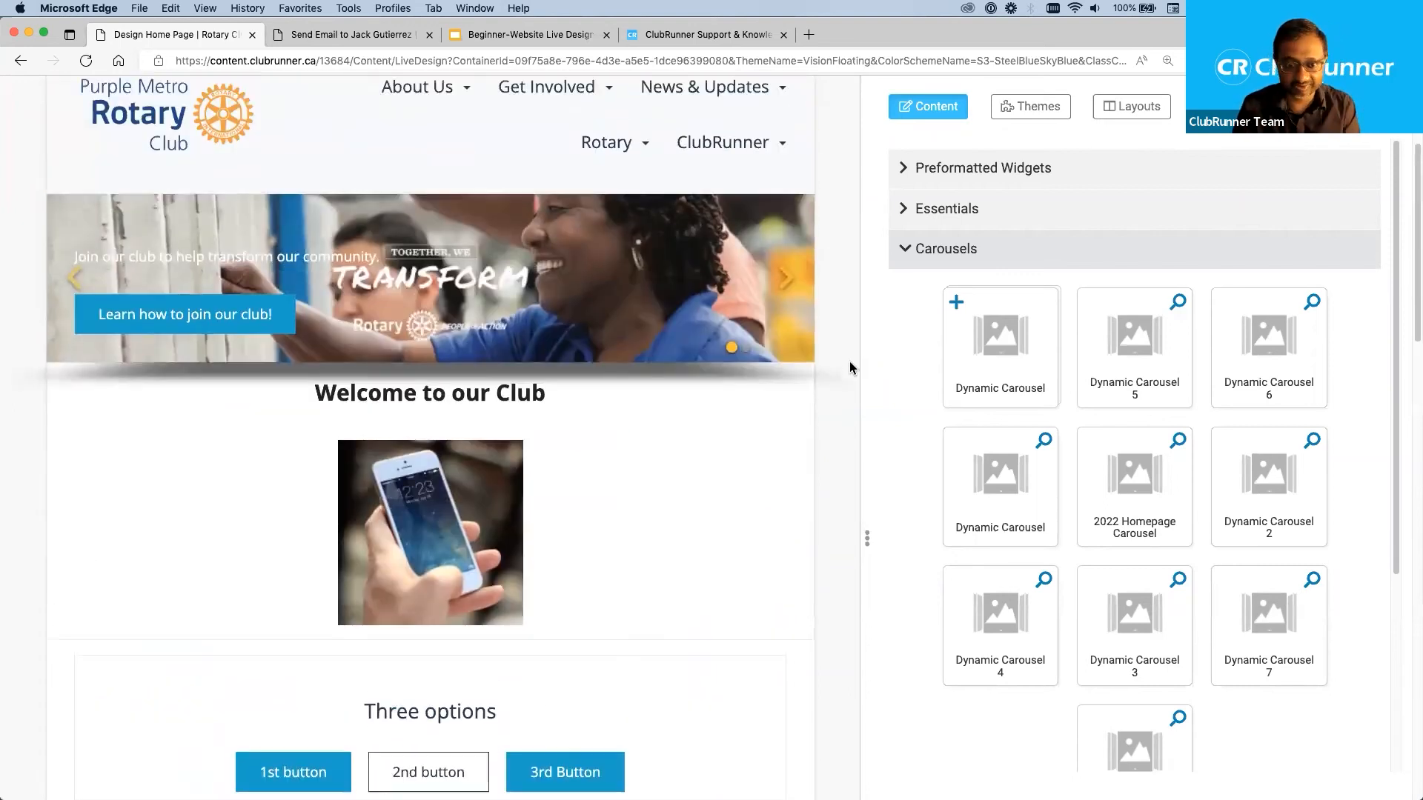
# Preview the home page at desktop size and review it from the carousel down to the footer and back.
pyautogui.scroll(2, 850, 362)
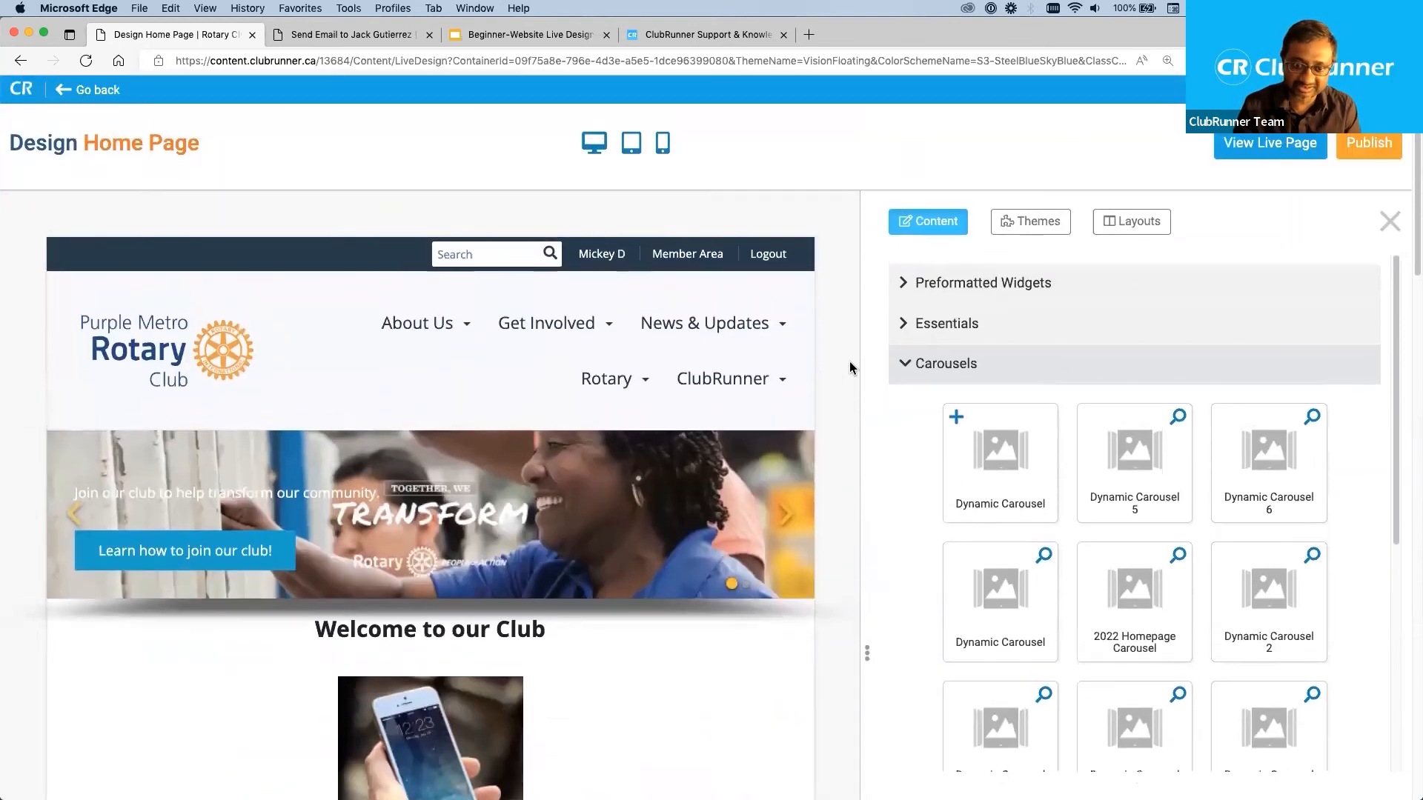
pyautogui.click(600, 147)
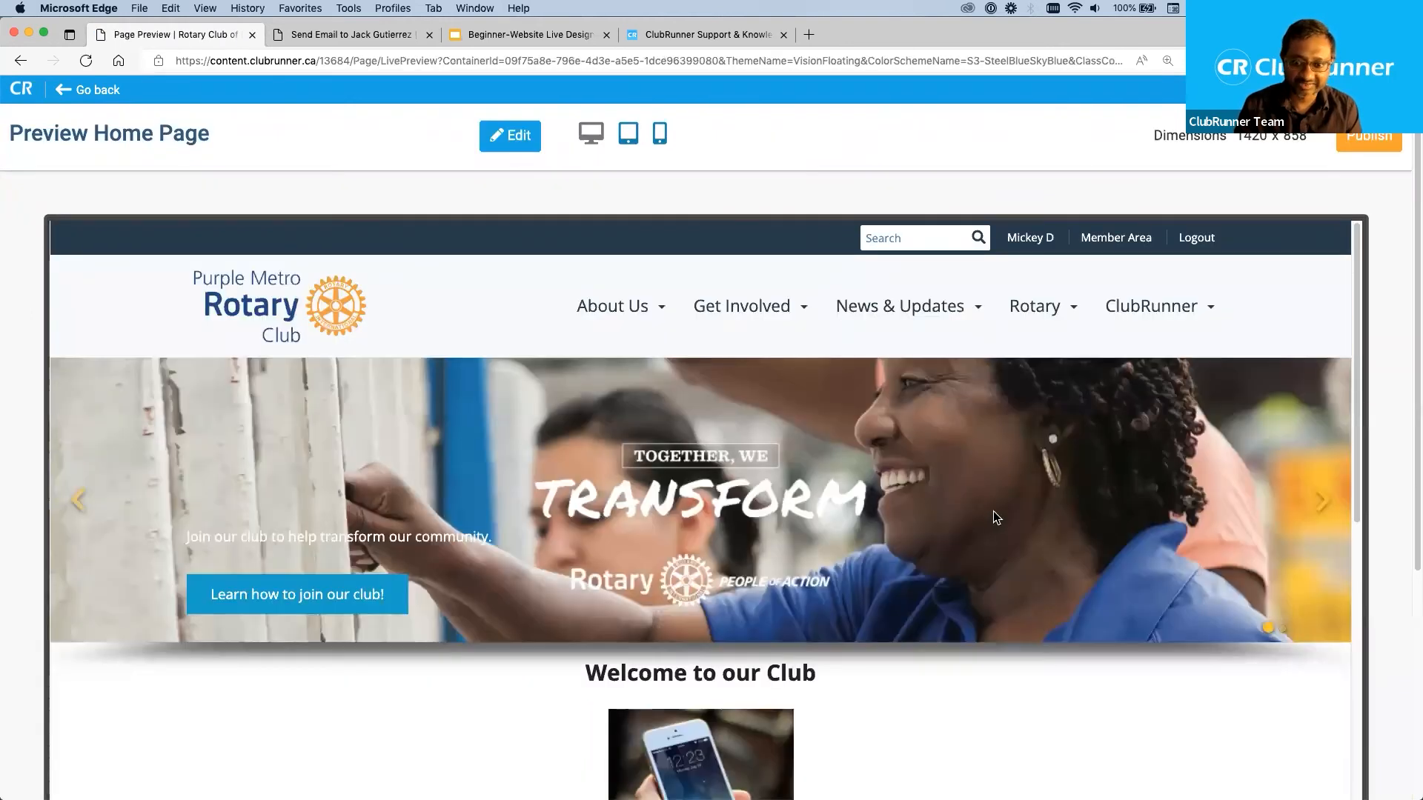
pyautogui.scroll(-7, 994, 510)
pyautogui.scroll(-10, 993, 510)
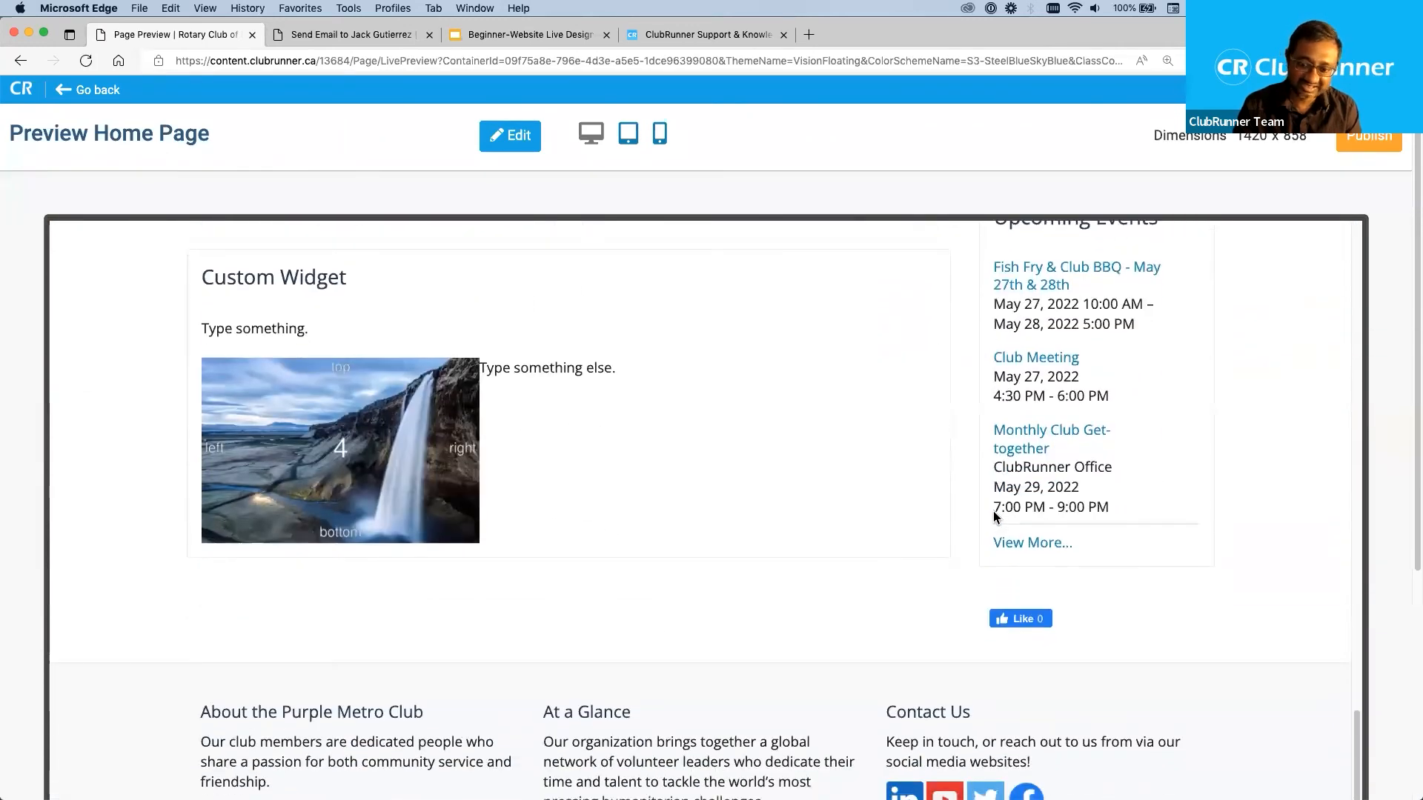
pyautogui.scroll(8, 993, 510)
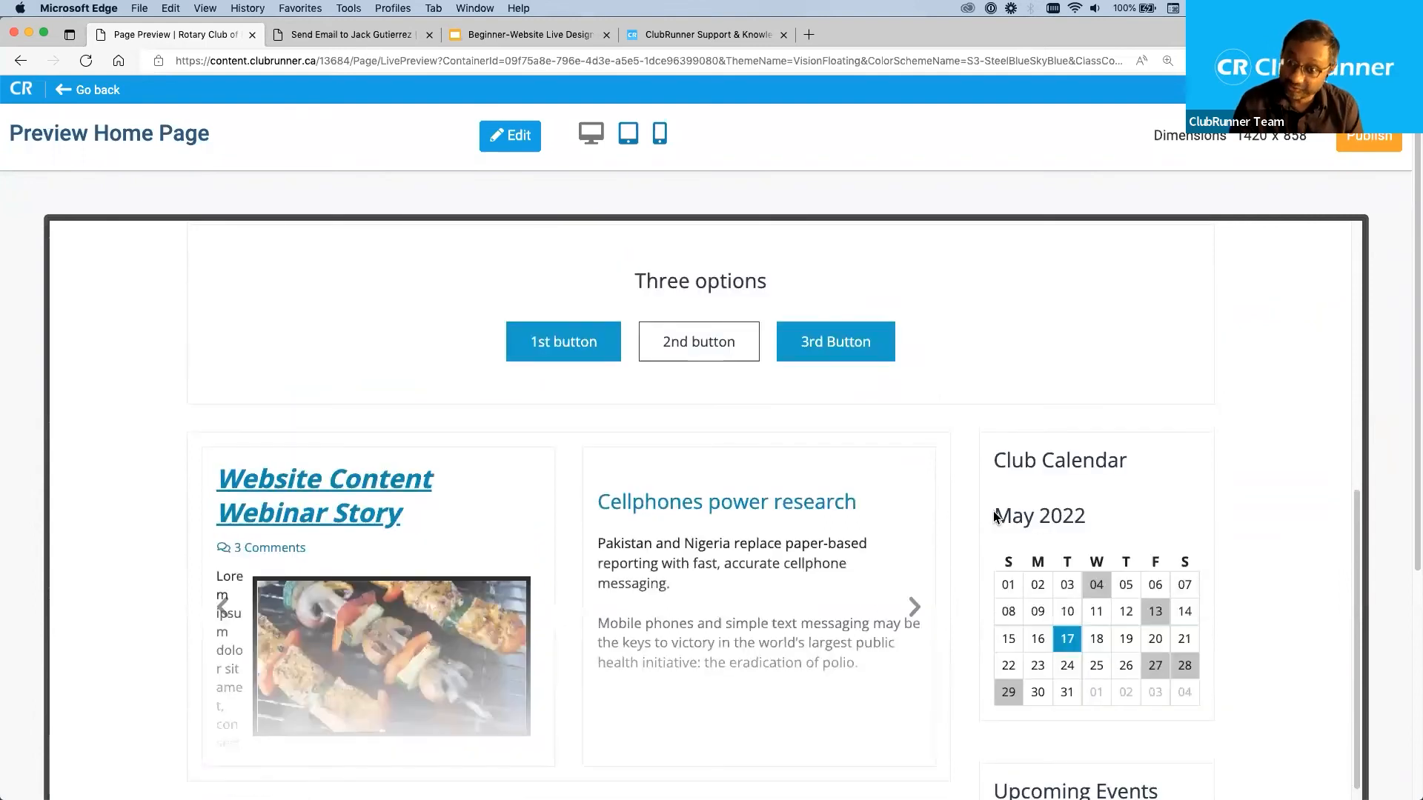
pyautogui.scroll(8, 993, 510)
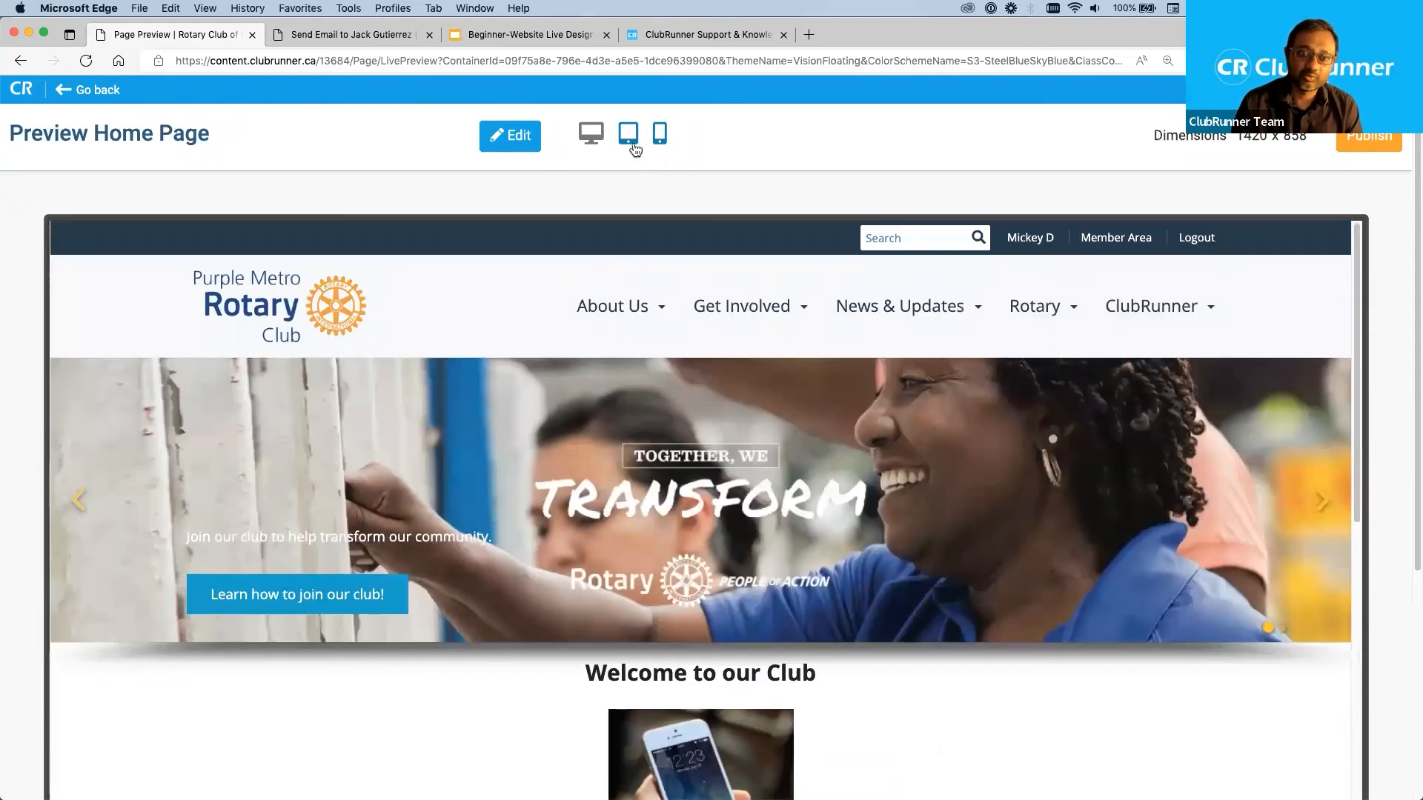
# Preview the home page at tablet size and examine how the carousel, welcome content and three-button widget rearrange.
pyautogui.click(633, 142)
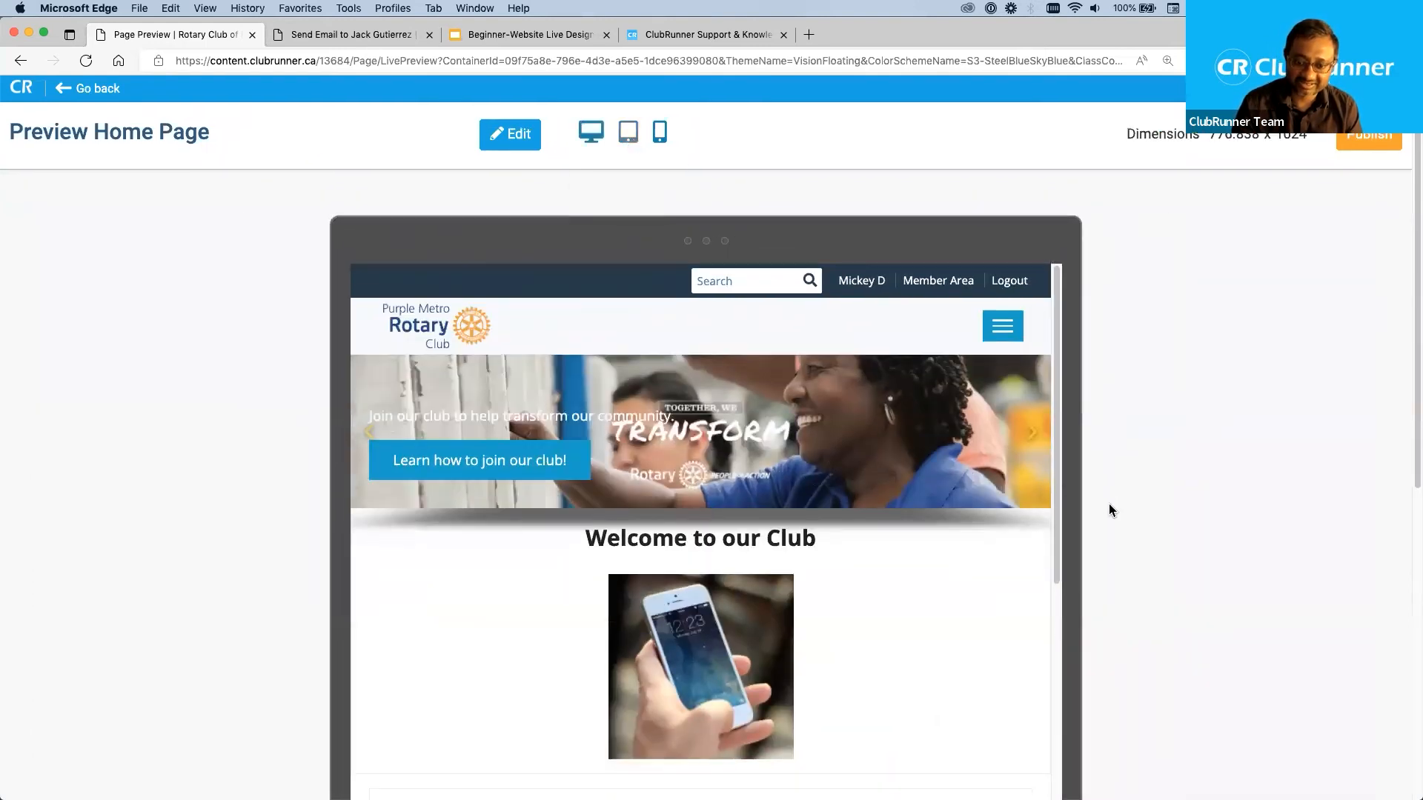
pyautogui.scroll(-4, 1109, 510)
pyautogui.scroll(1, 1107, 495)
pyautogui.scroll(-1, 1058, 295)
pyautogui.scroll(1, 1054, 345)
pyautogui.scroll(-3, 1056, 319)
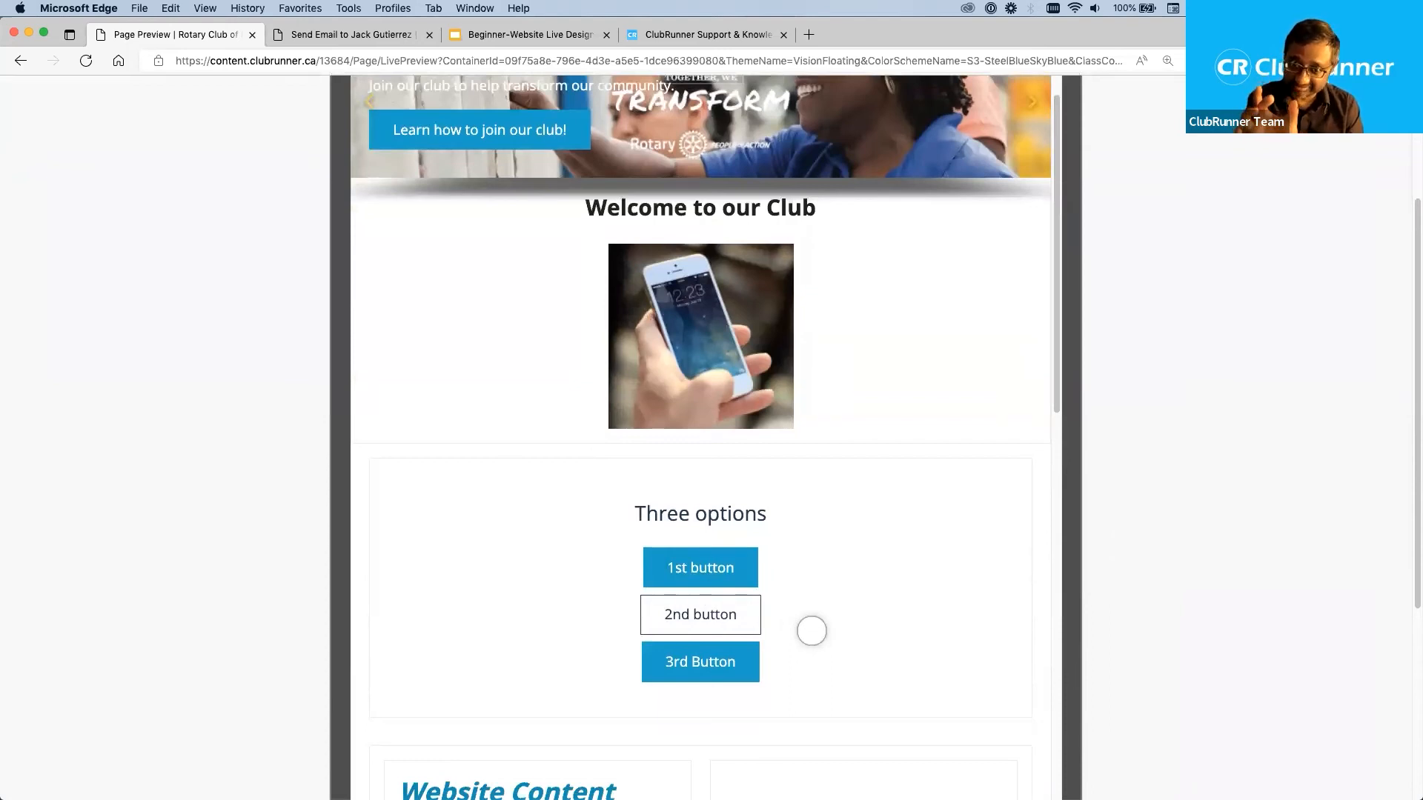
pyautogui.scroll(3, 832, 638)
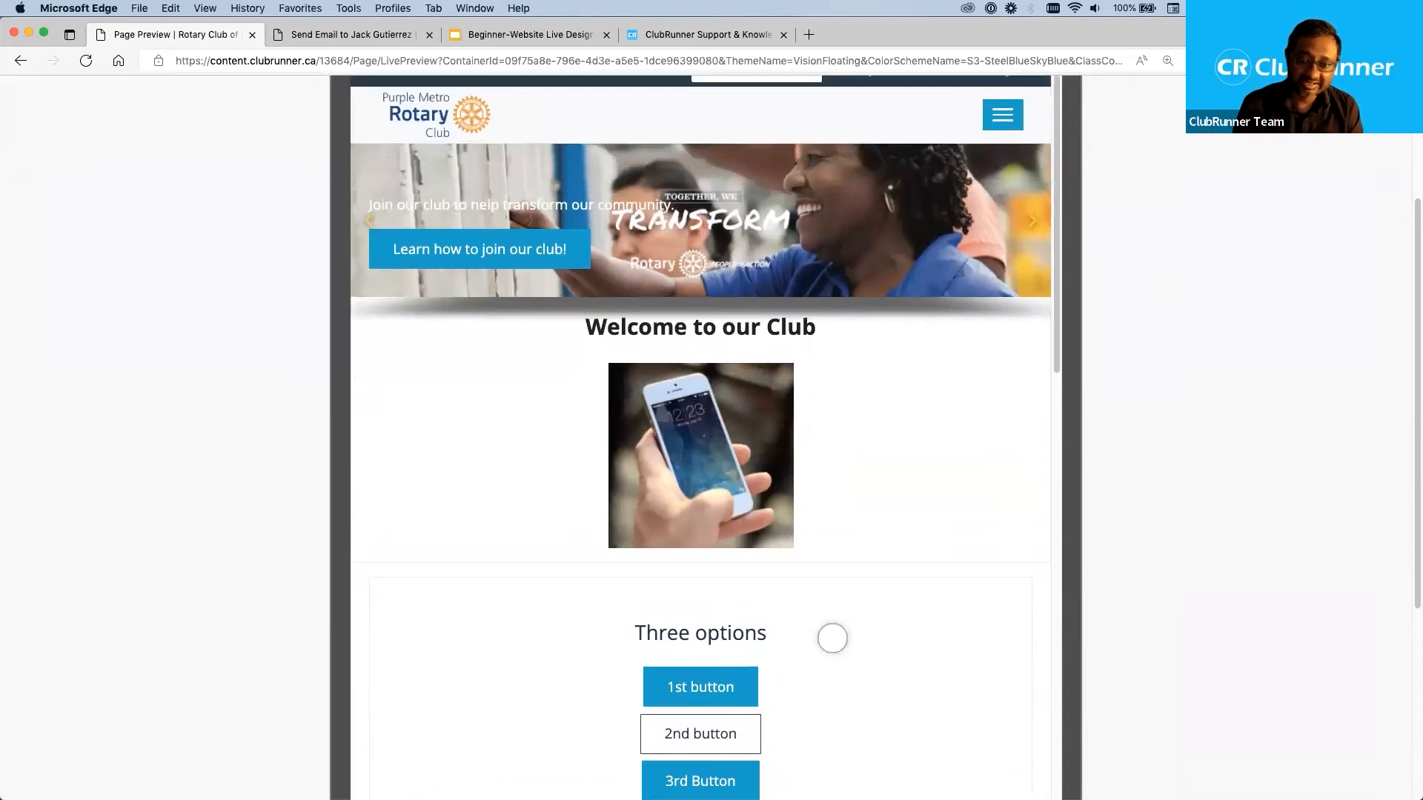
pyautogui.scroll(3, 1082, 474)
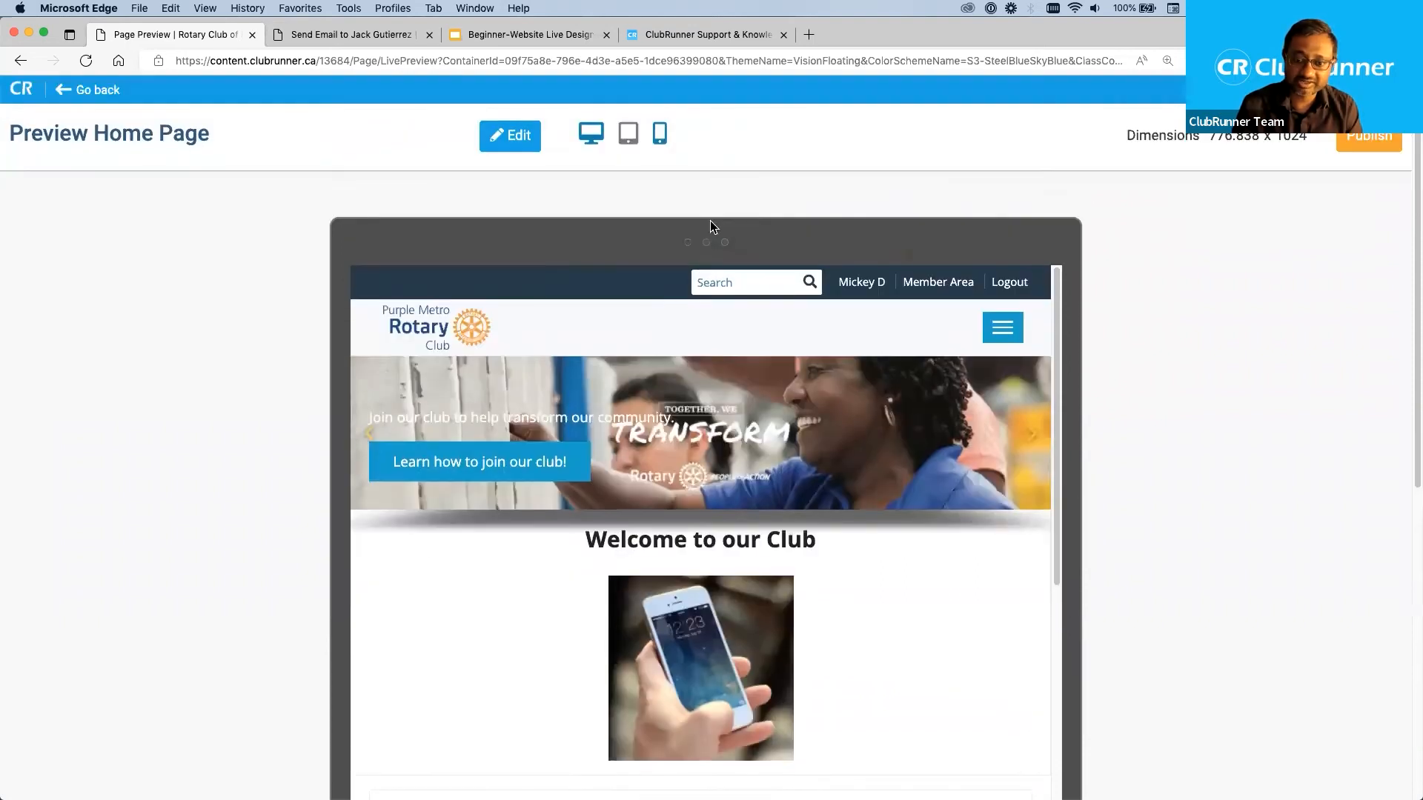
# Preview the home page at phone size, then return to editing the design.
pyautogui.click(658, 139)
pyautogui.moveTo(851, 309); pyautogui.dragTo(876, 259)
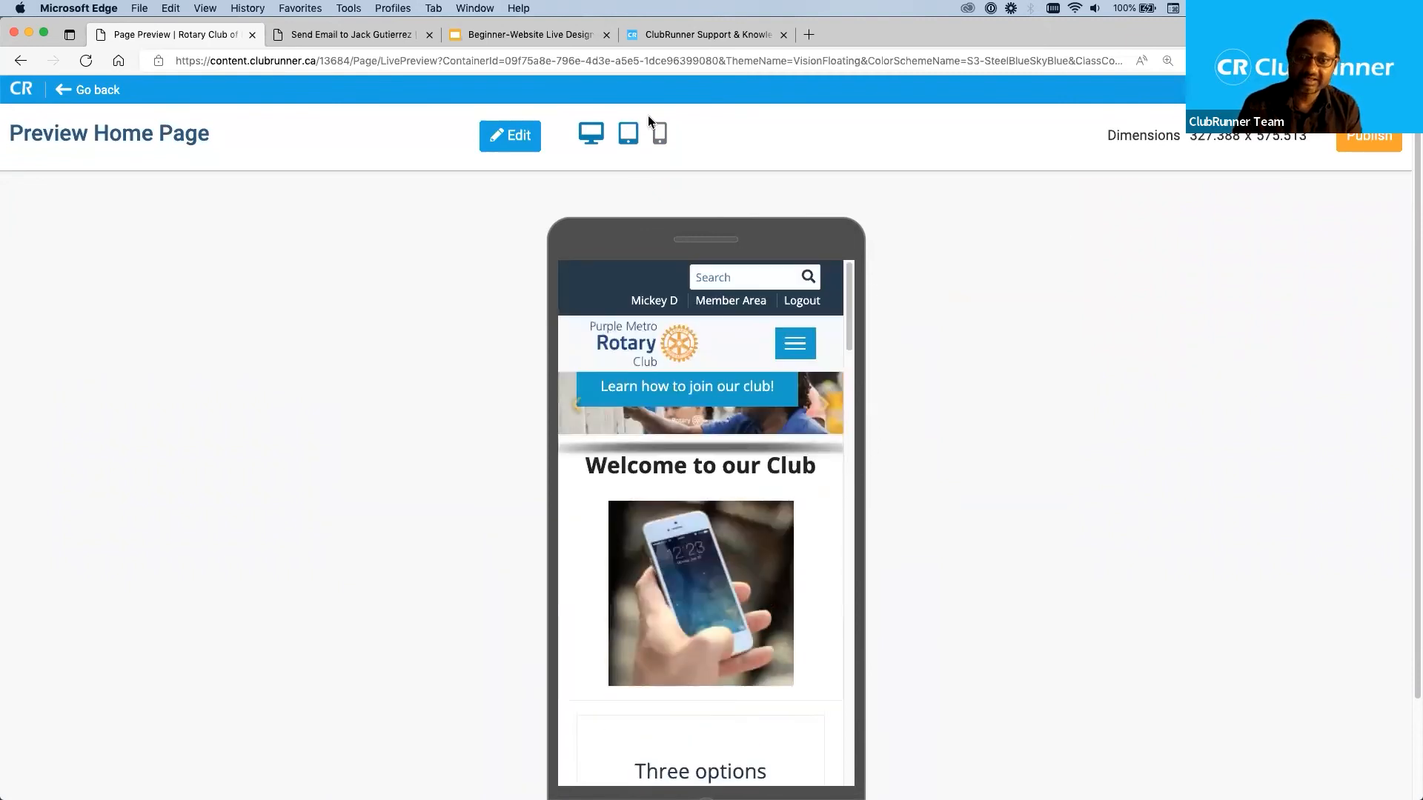
pyautogui.click(511, 137)
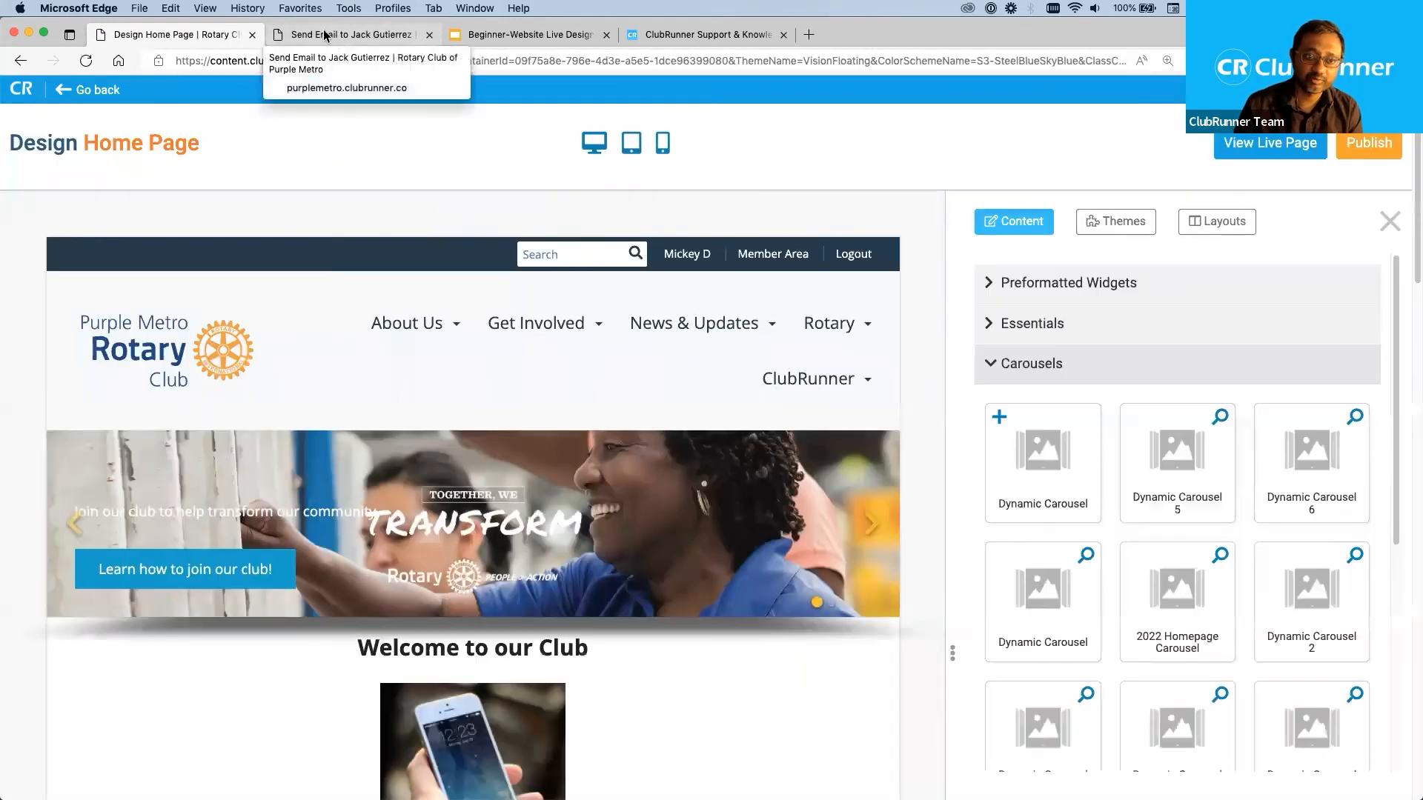
# Open the club's live home page, refresh it to compare it with the unpublished design, and return to the designer.
pyautogui.click(337, 35)
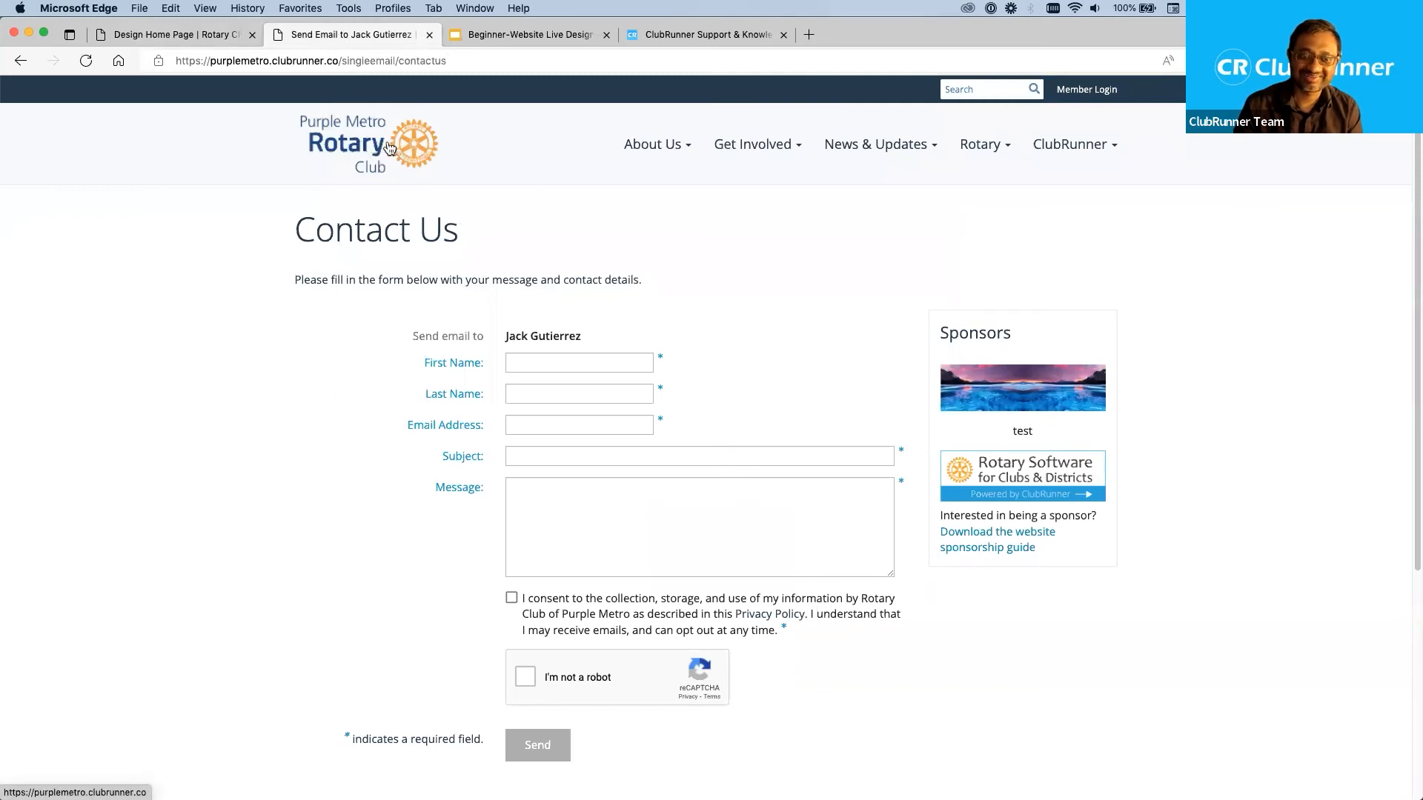
pyautogui.click(361, 137)
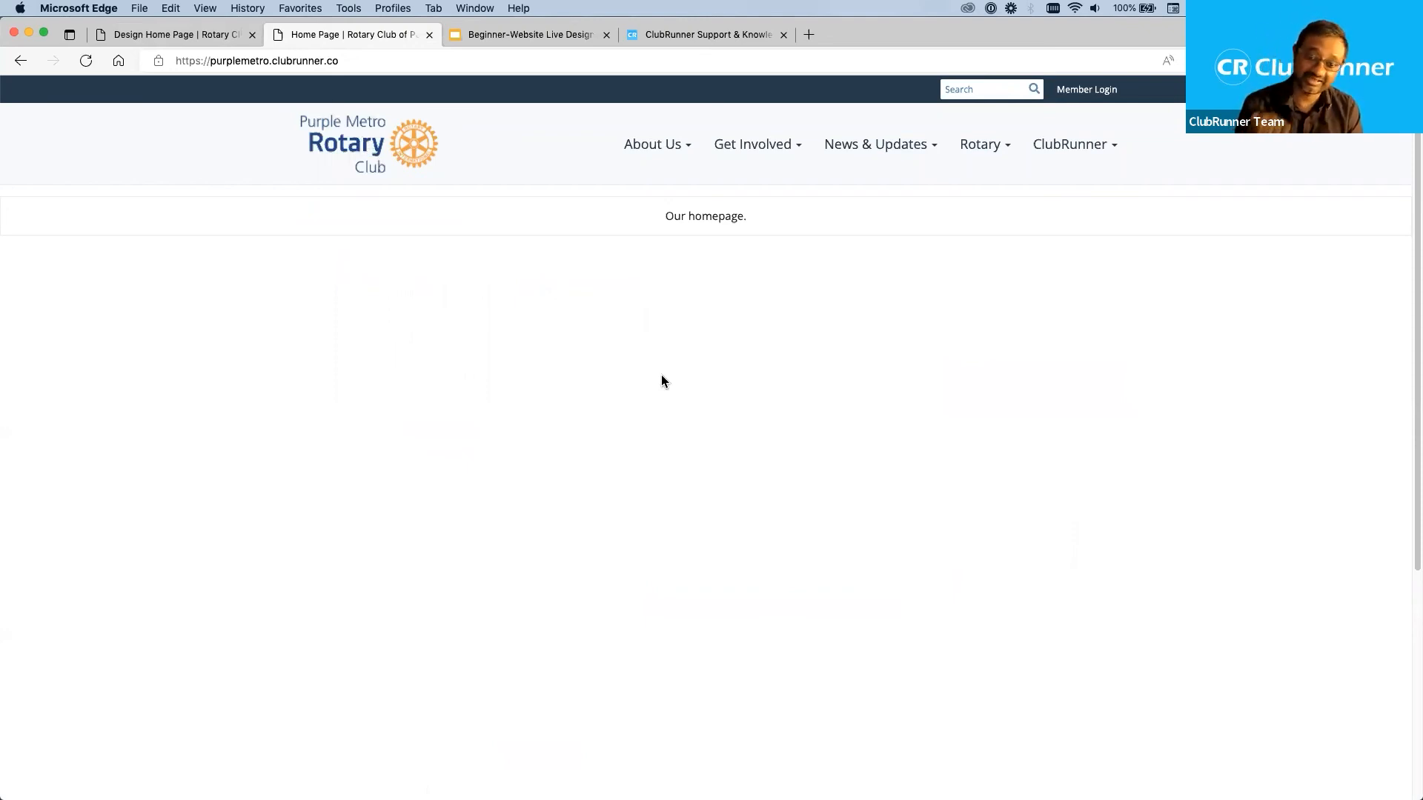
pyautogui.click(231, 35)
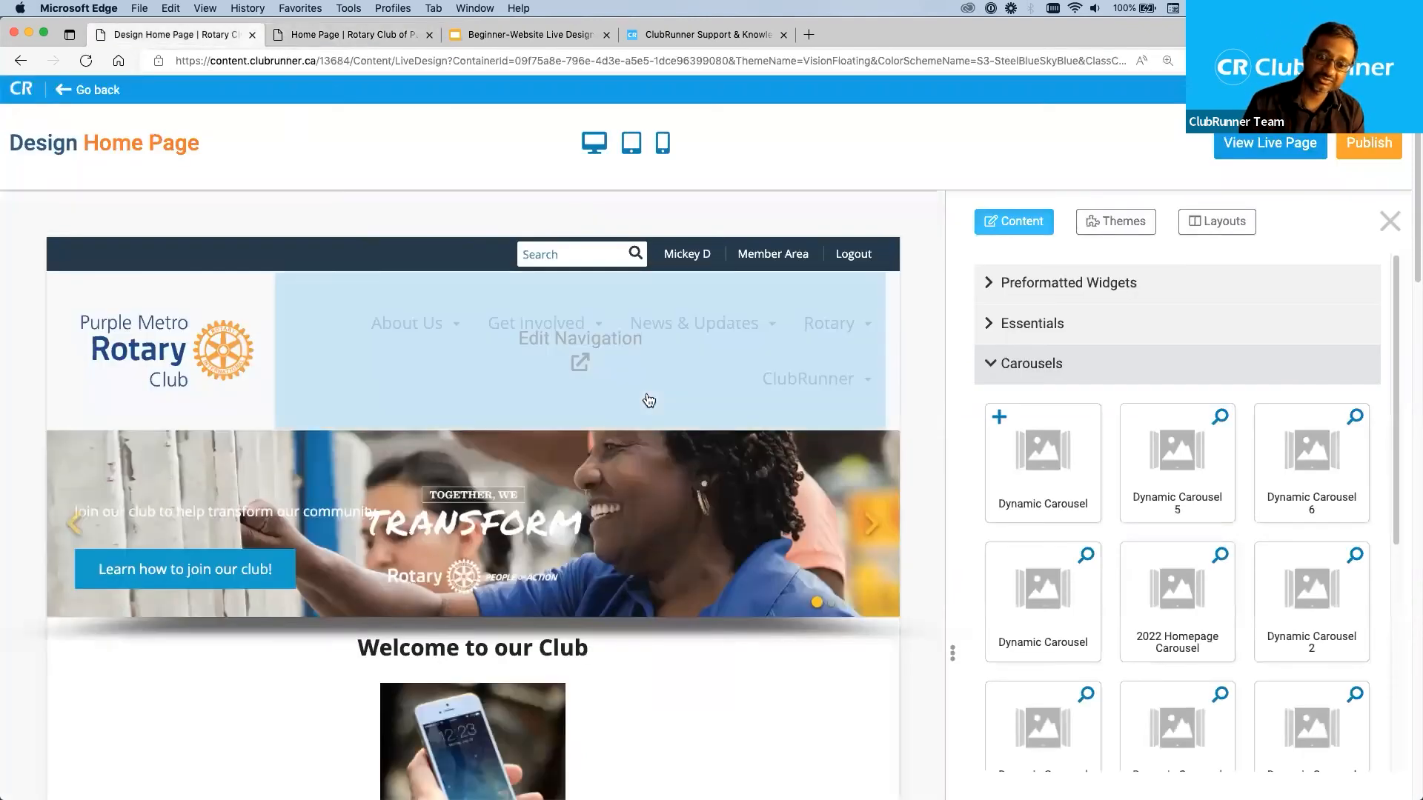
pyautogui.scroll(-10, 753, 652)
pyautogui.scroll(9, 412, 270)
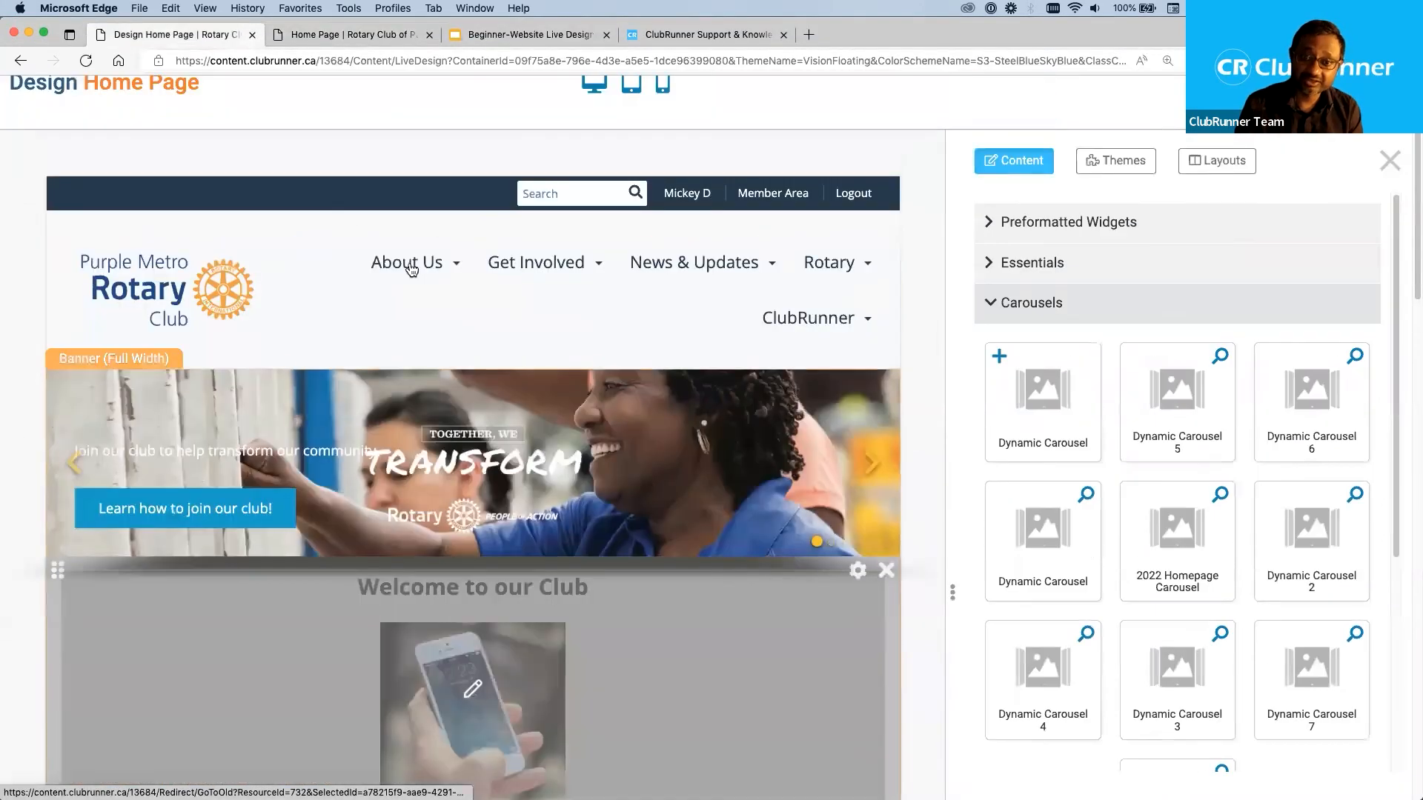
pyautogui.click(346, 34)
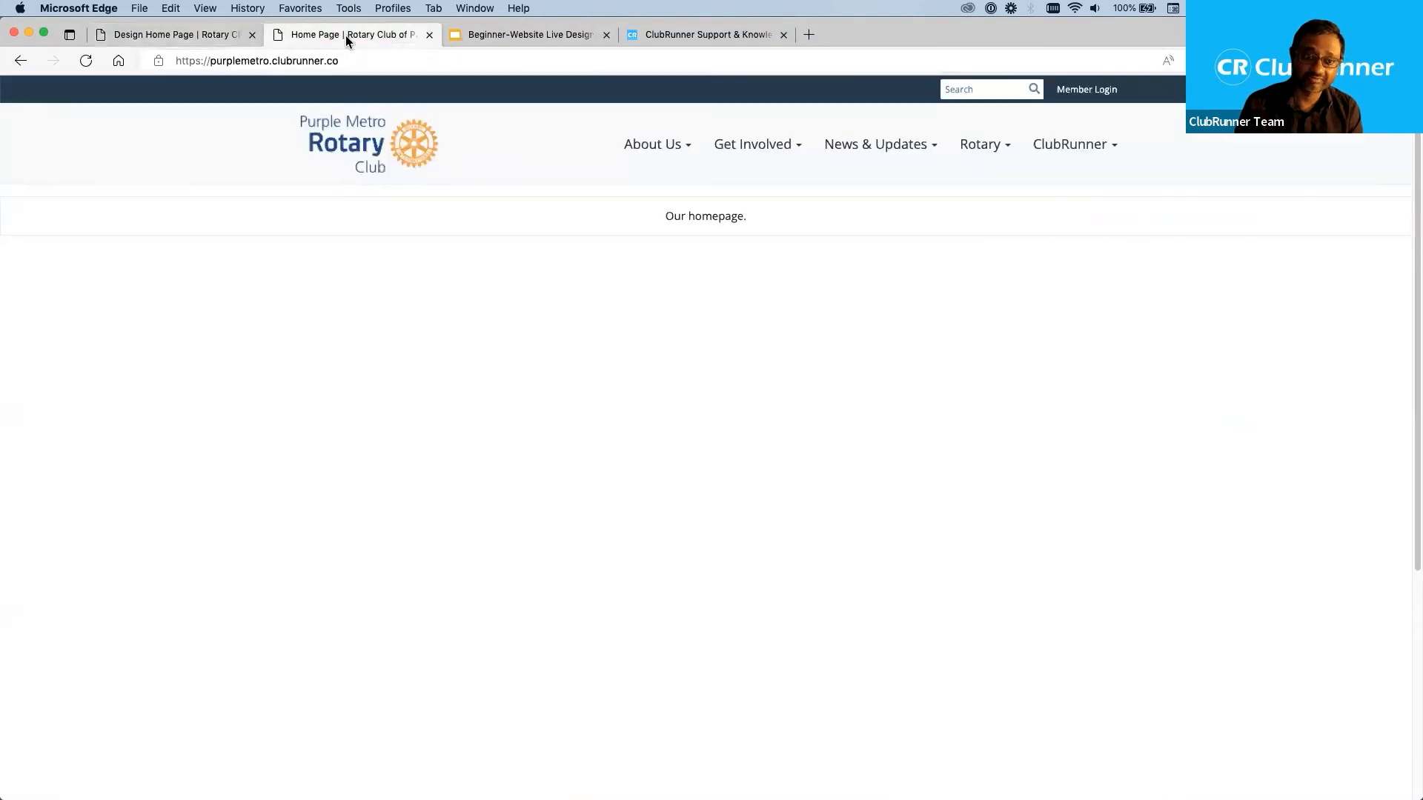
pyautogui.click(80, 65)
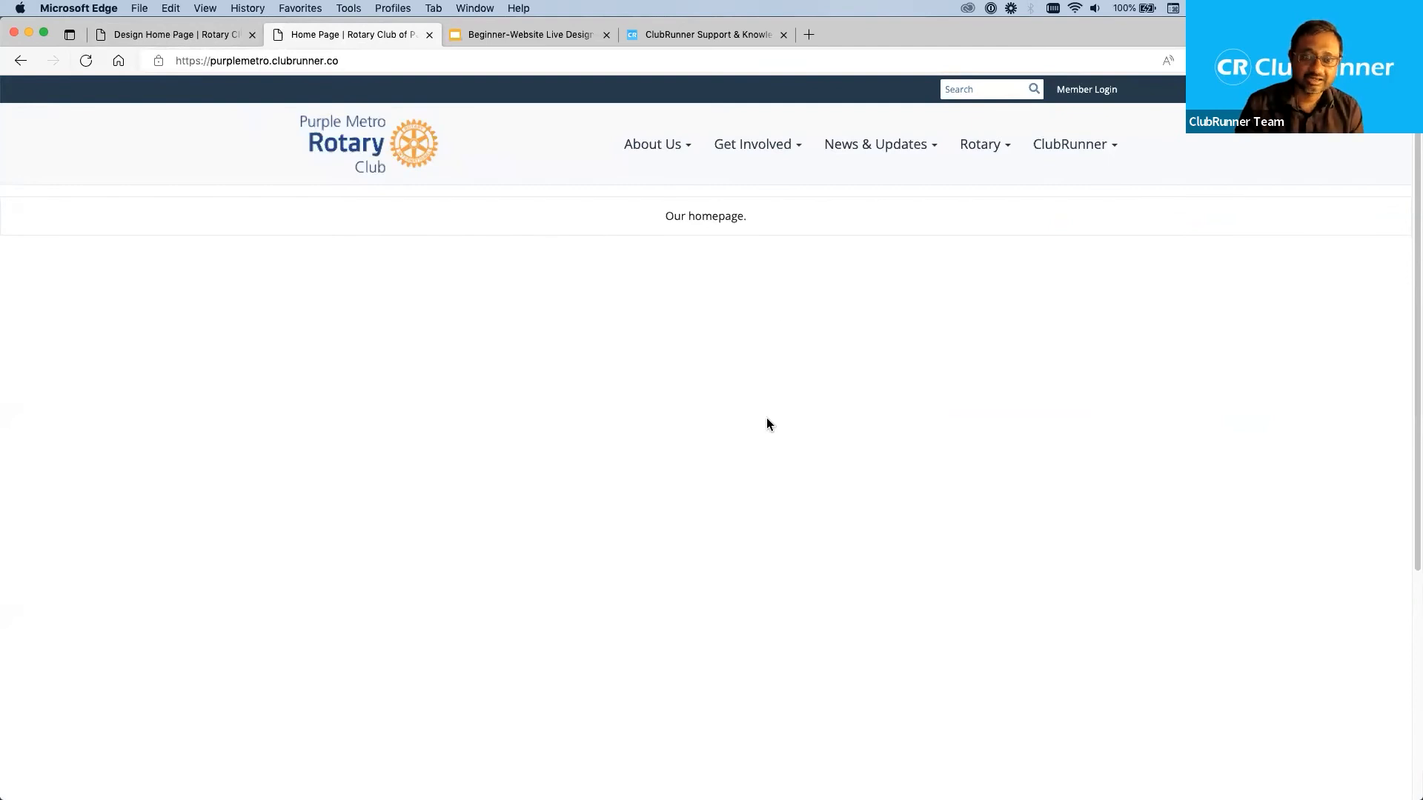
pyautogui.click(200, 37)
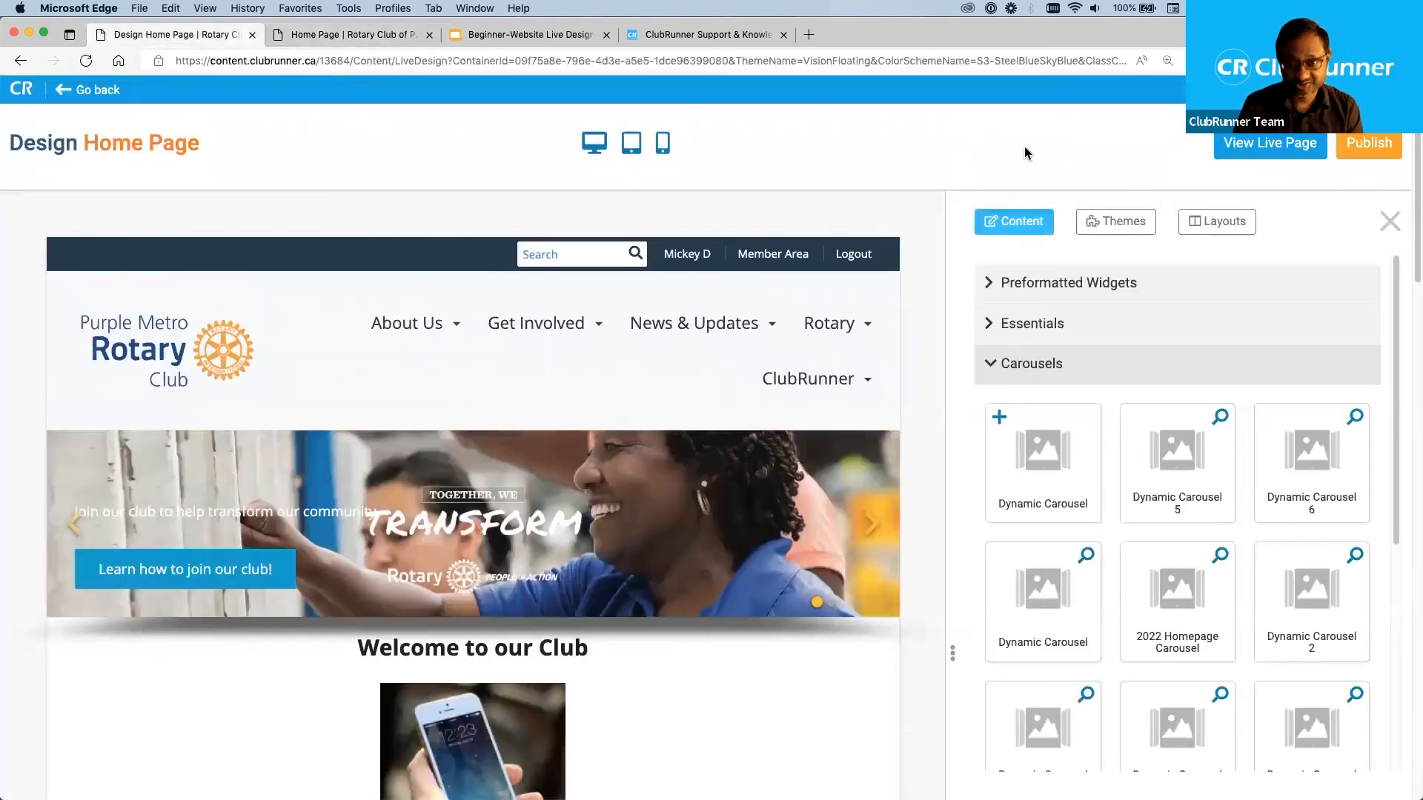
# Publish the home page design and open the live page to review it down to the Club Calendar and stories.
pyautogui.click(1369, 143)
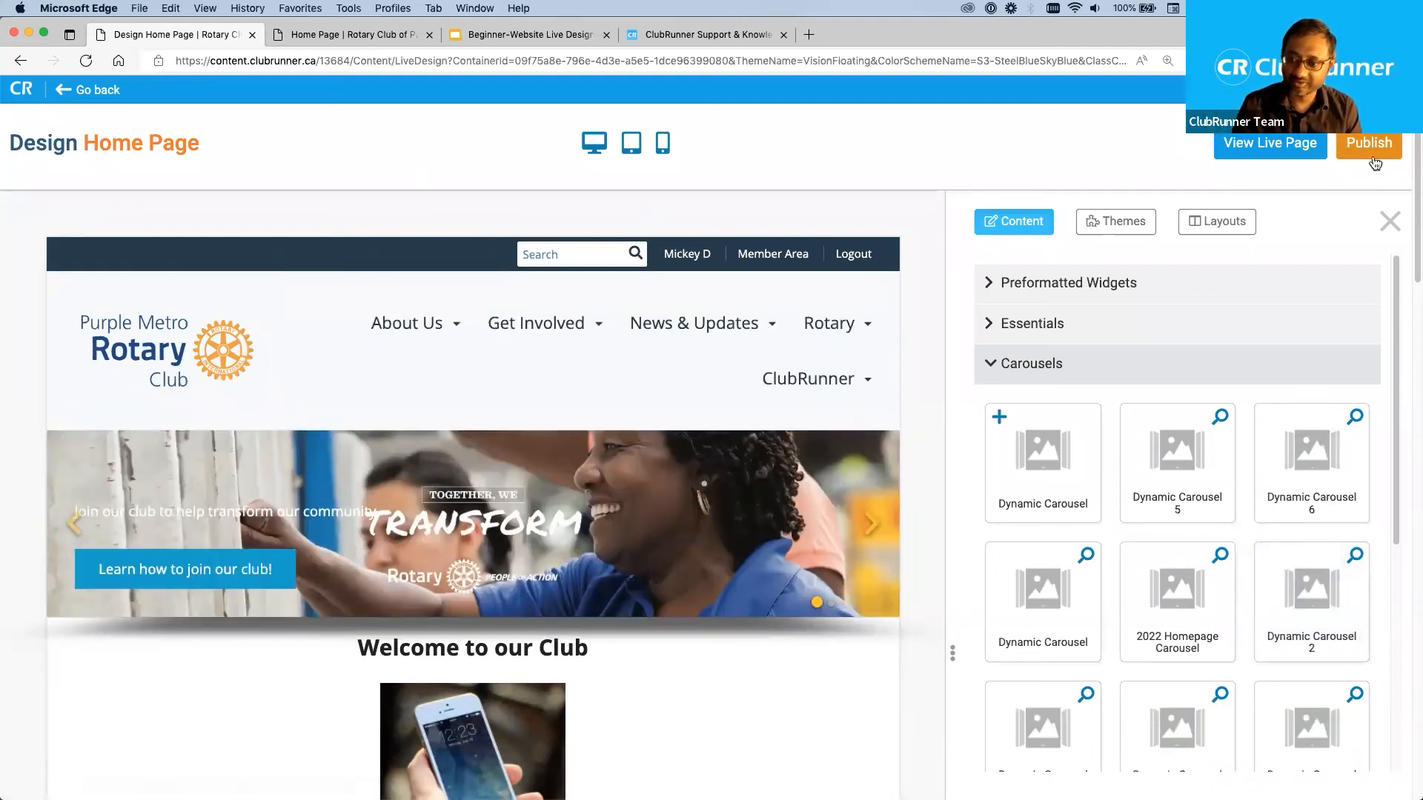
pyautogui.click(1232, 143)
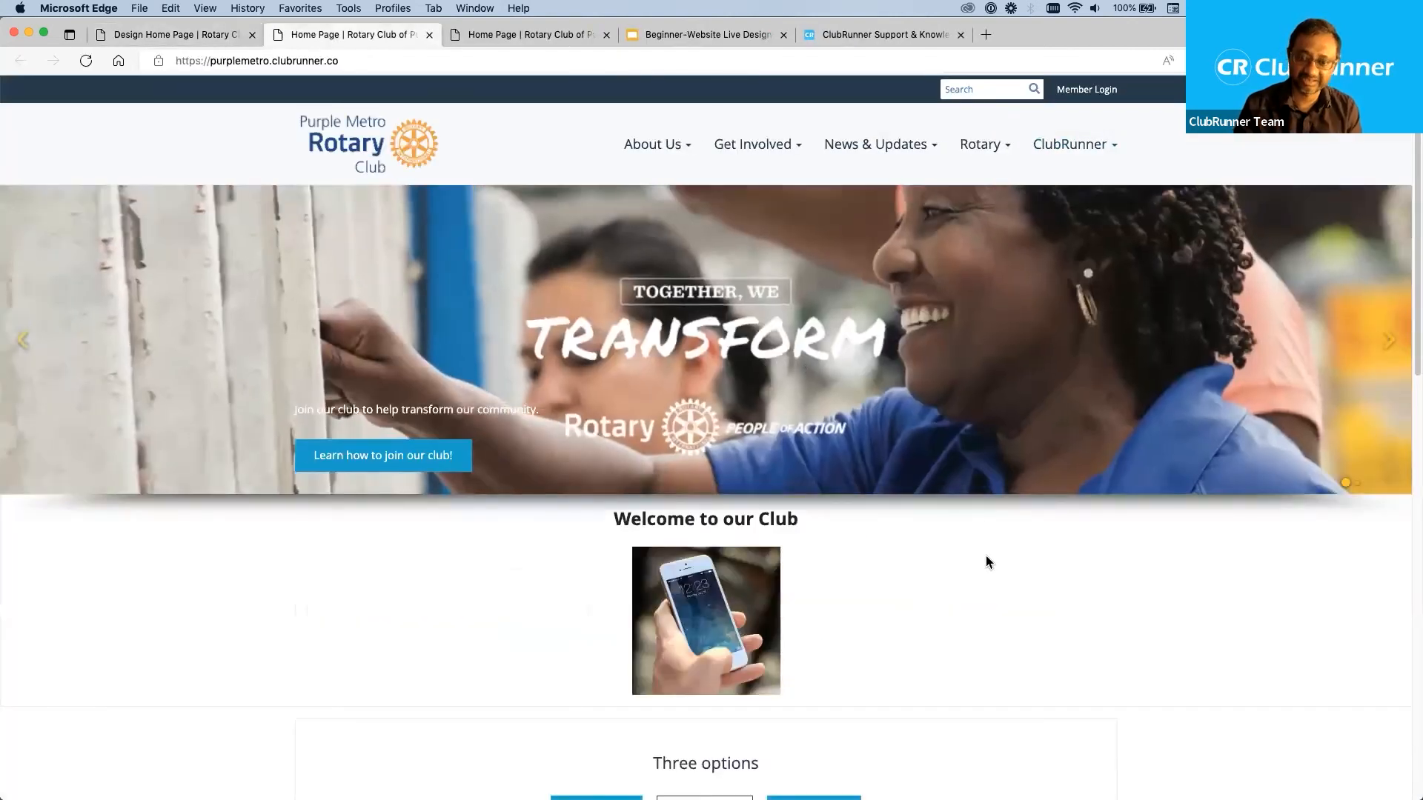
pyautogui.scroll(-4, 986, 556)
pyautogui.scroll(-3, 986, 562)
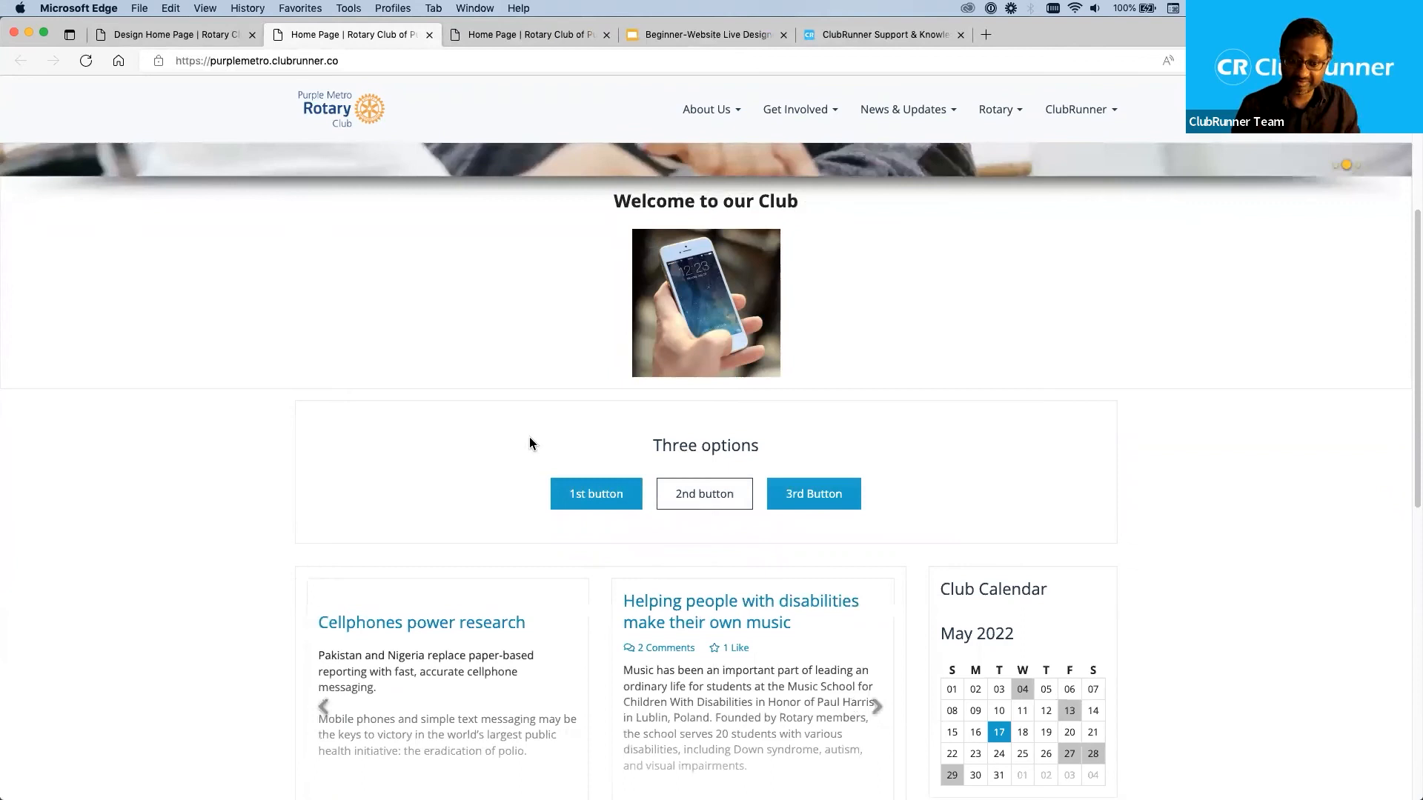
pyautogui.scroll(-1, 323, 447)
pyautogui.scroll(-5, 322, 447)
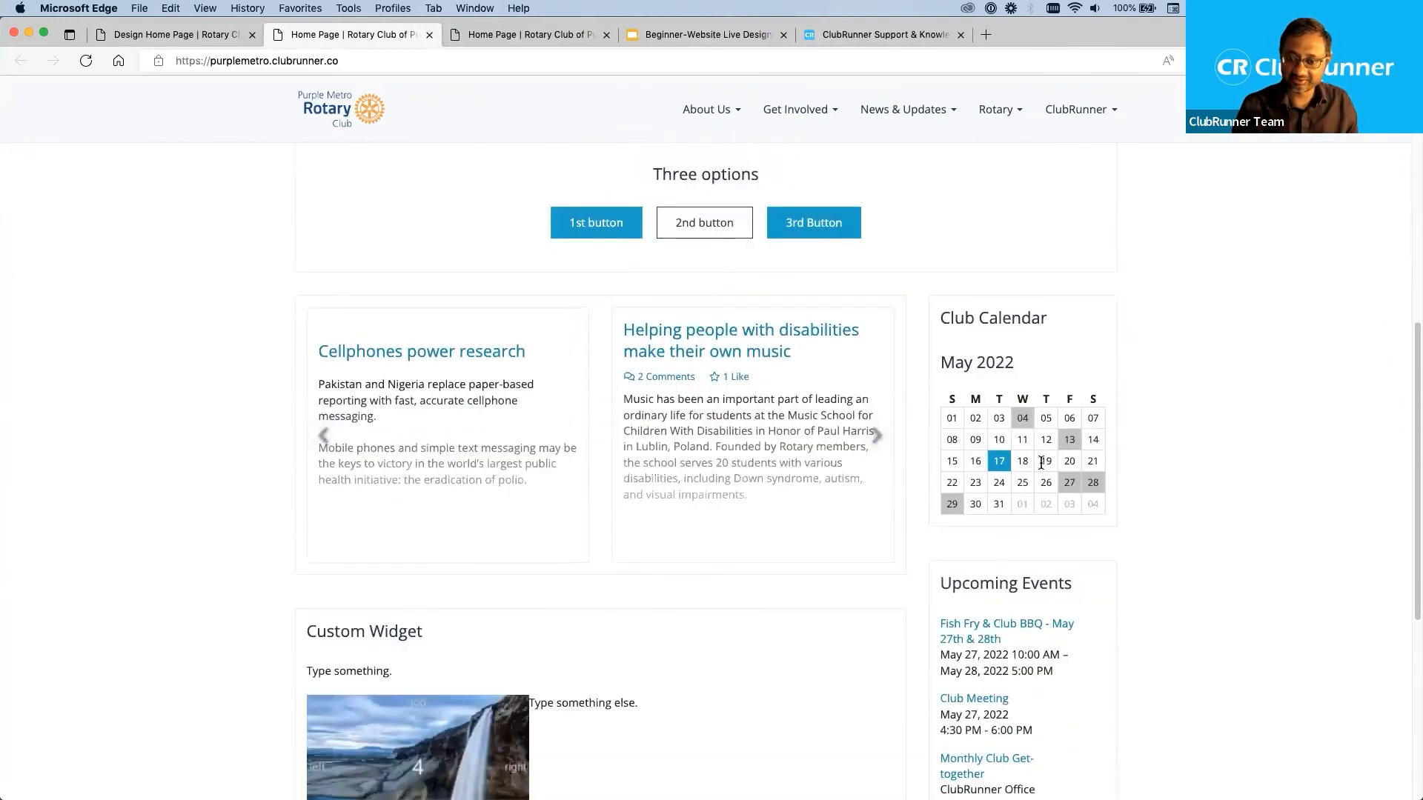
# Check the live page's May 28 calendar link and story carousel, and look over the remaining content down to the footer.
pyautogui.click(1094, 483)
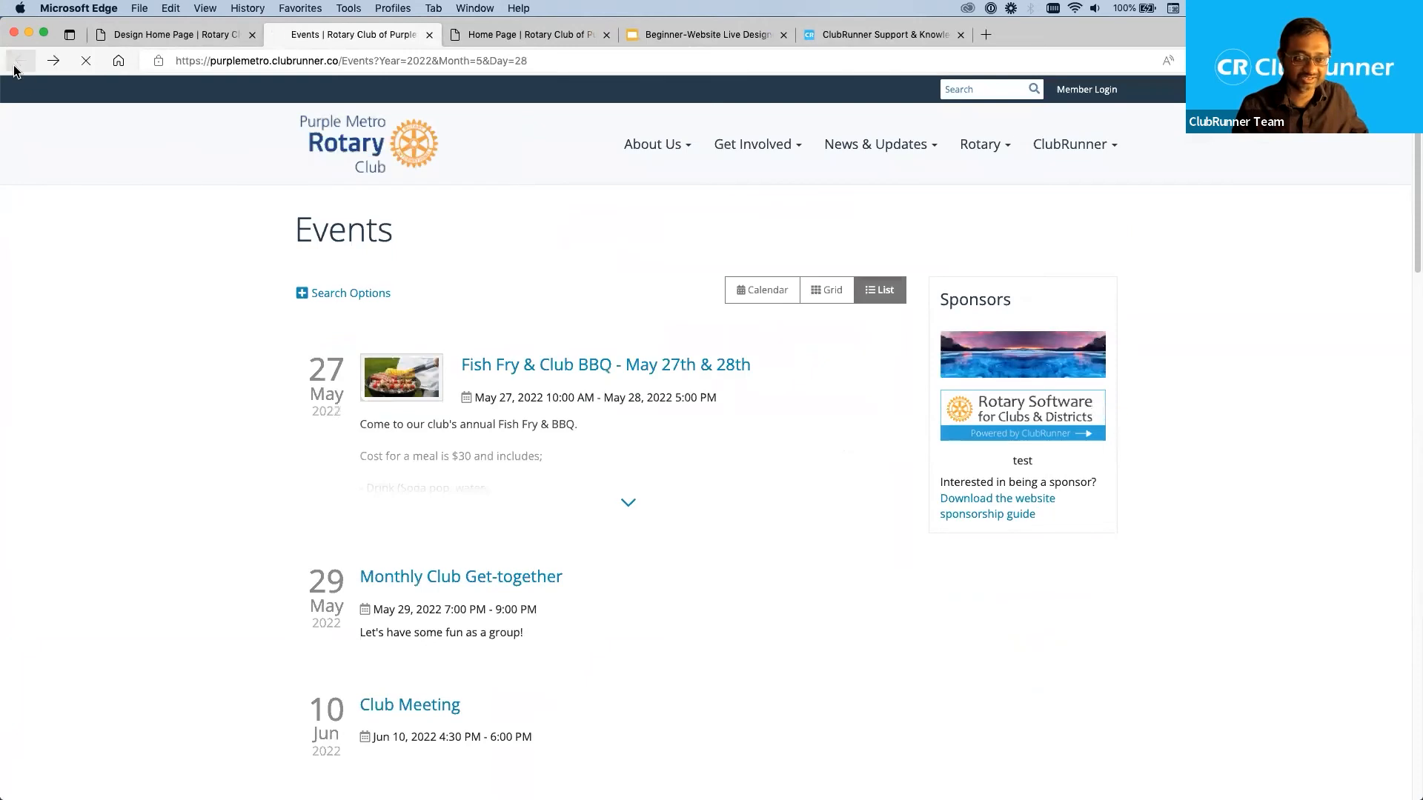
pyautogui.click(21, 60)
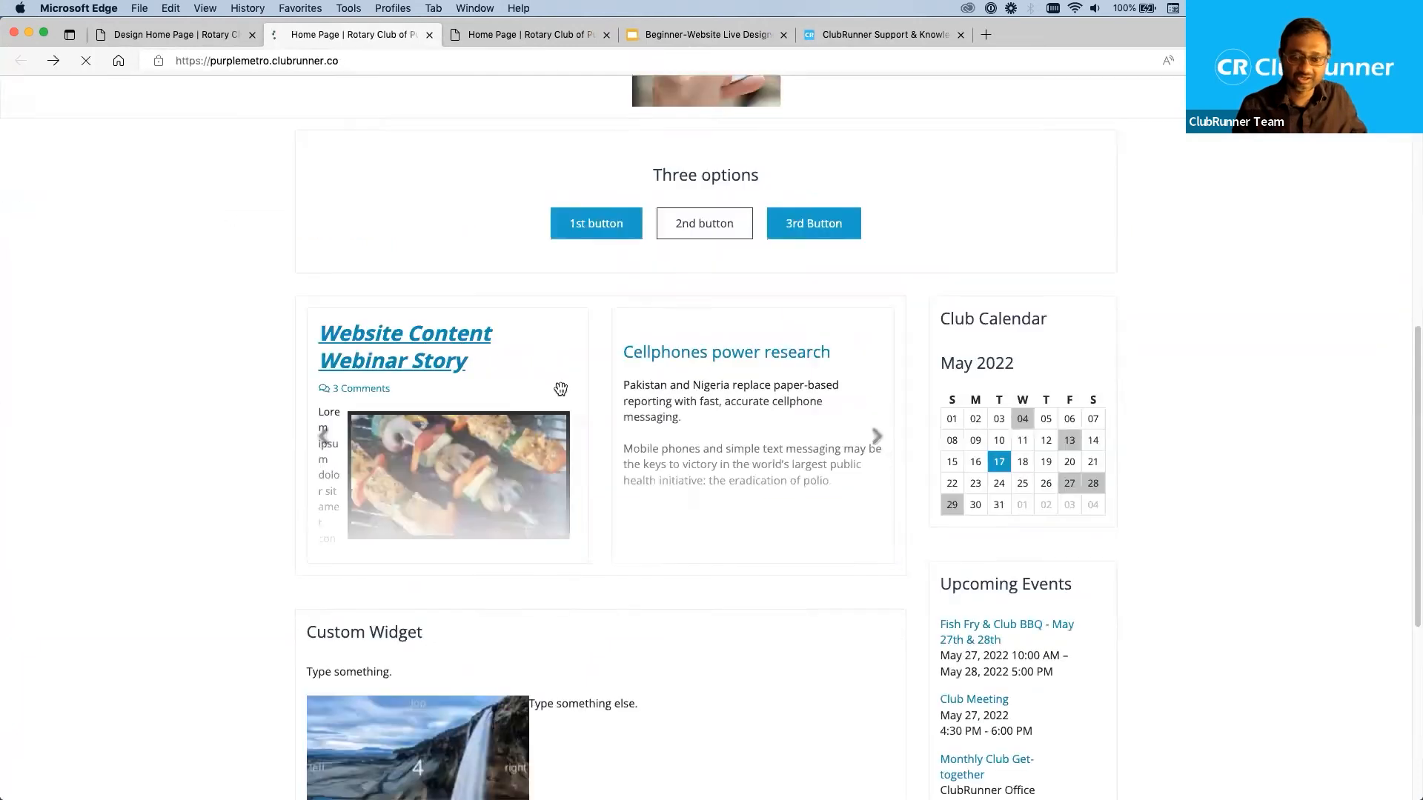
pyautogui.click(868, 439)
pyautogui.scroll(-6, 844, 501)
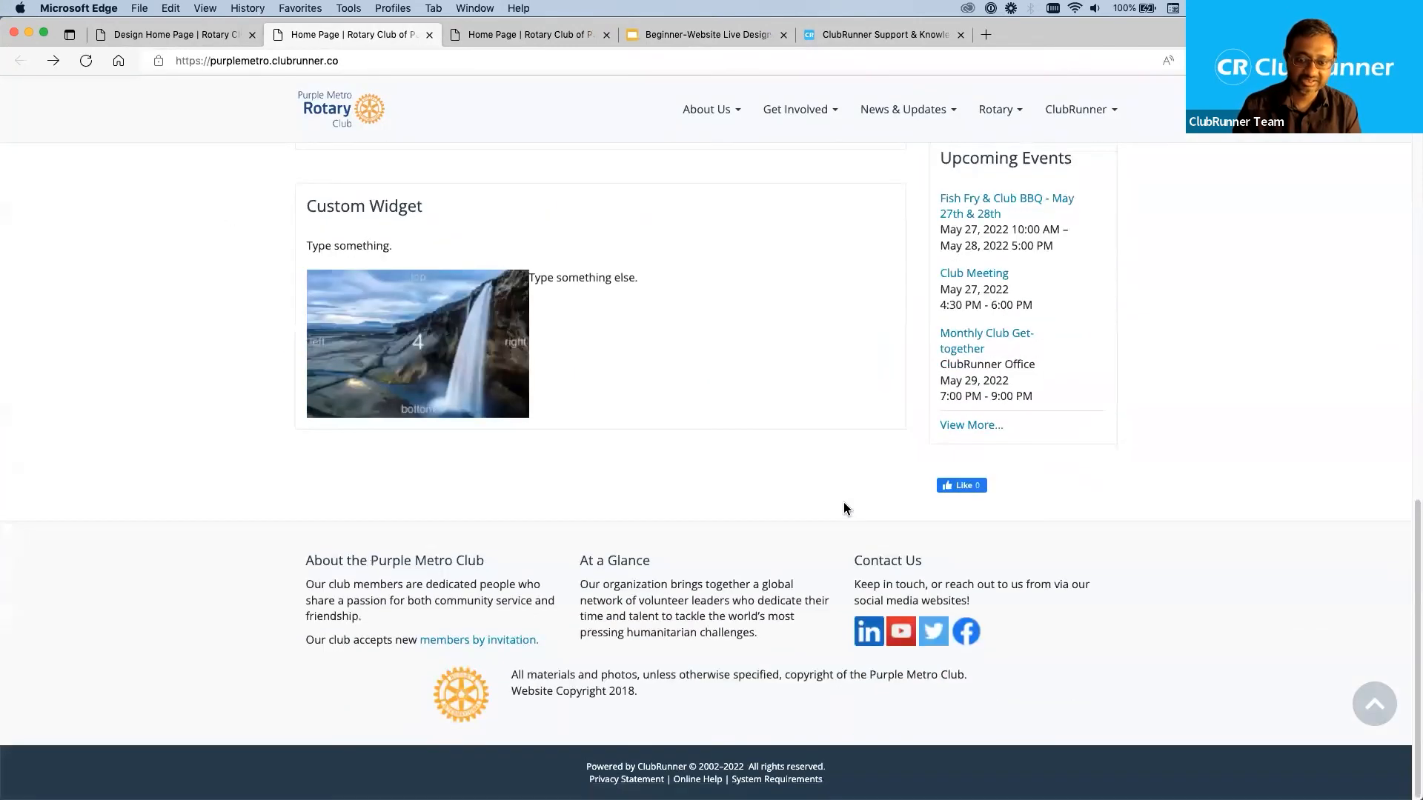
pyautogui.scroll(5, 844, 501)
pyautogui.scroll(10, 1023, 527)
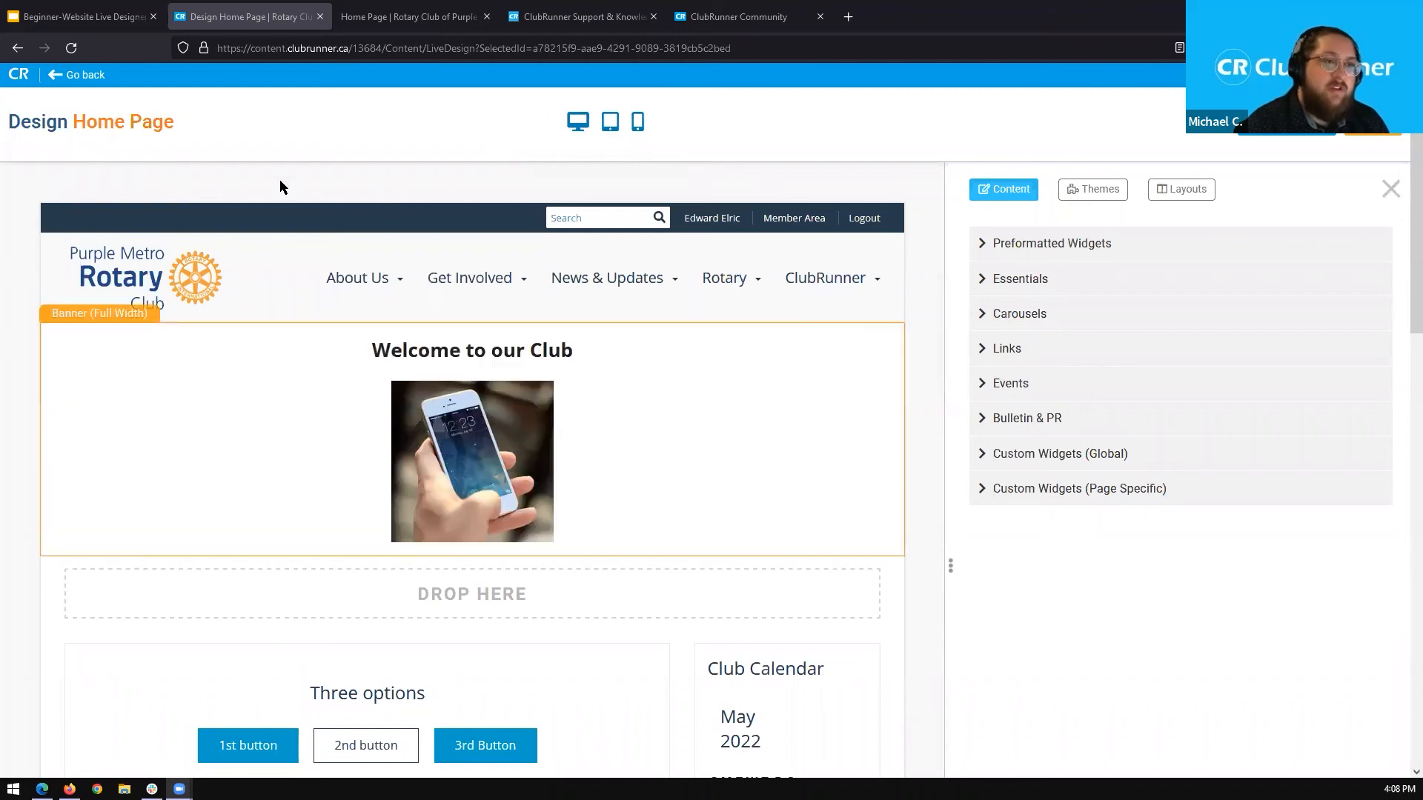
# Refresh the club's live home page to view the published design and return to the Home Page Designer.
pyautogui.click(398, 11)
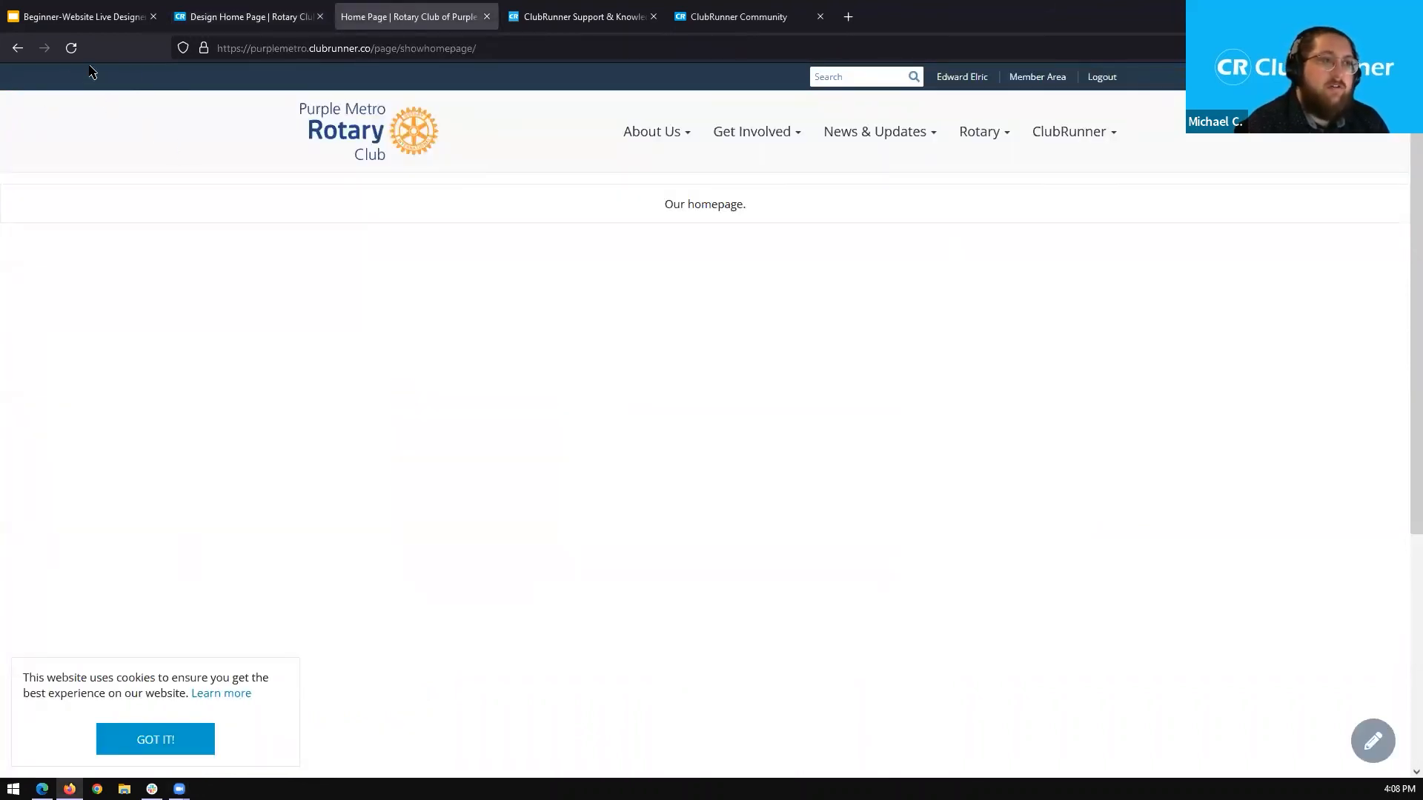
pyautogui.click(71, 47)
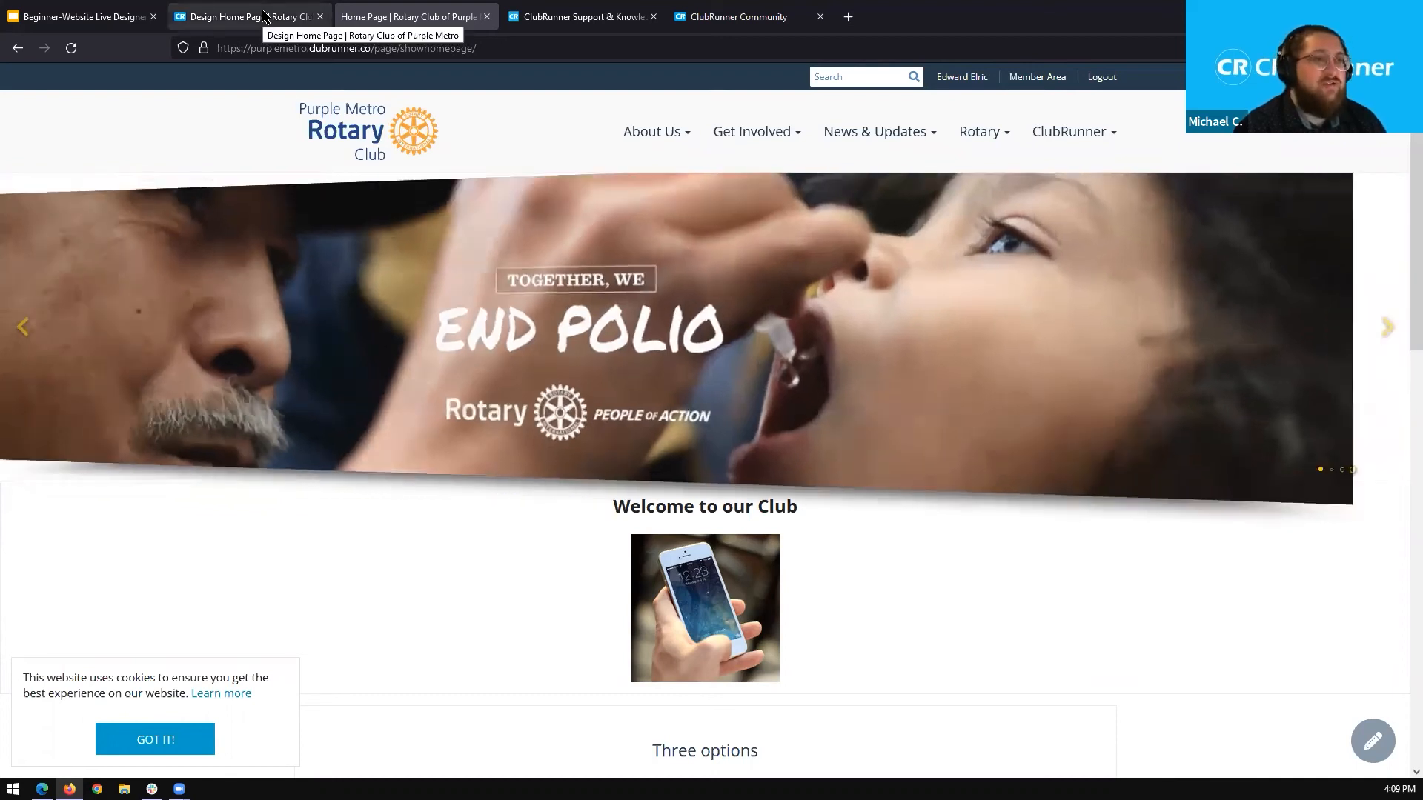
pyautogui.click(265, 16)
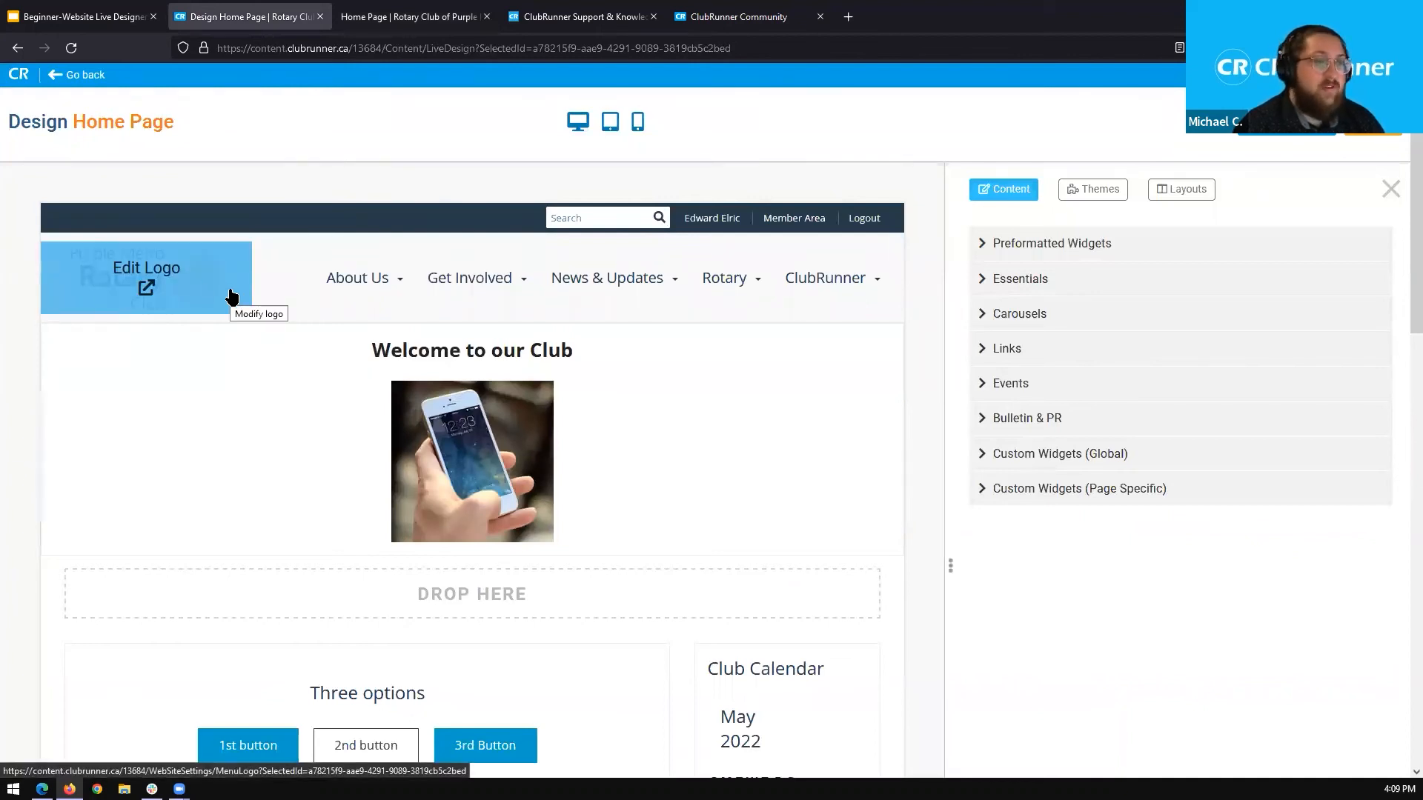
# Open the menu logo settings from the page header and examine the Light Menu Logo, Dark Menu Logo and Logo Text sections.
pyautogui.click(148, 292)
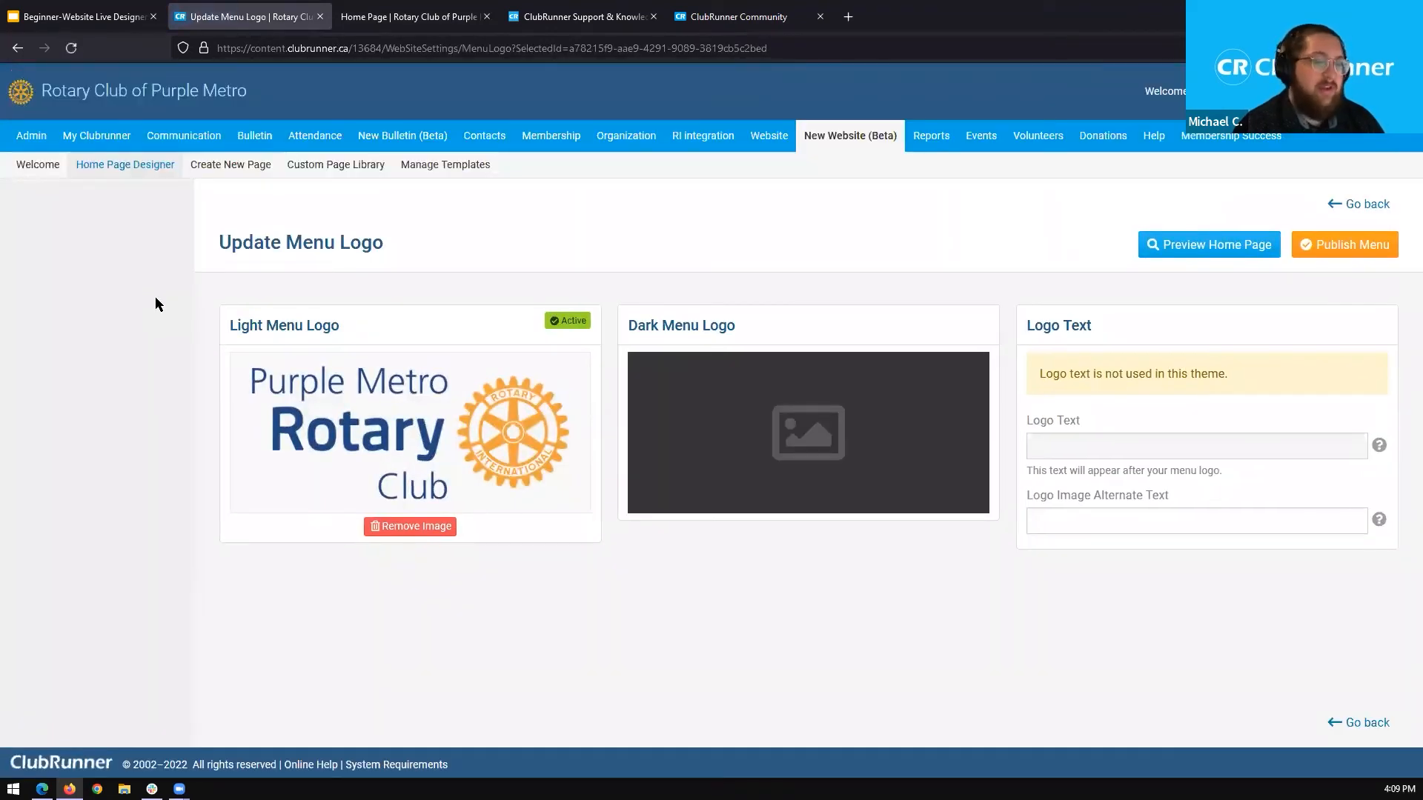
pyautogui.moveTo(211, 243); pyautogui.dragTo(397, 247)
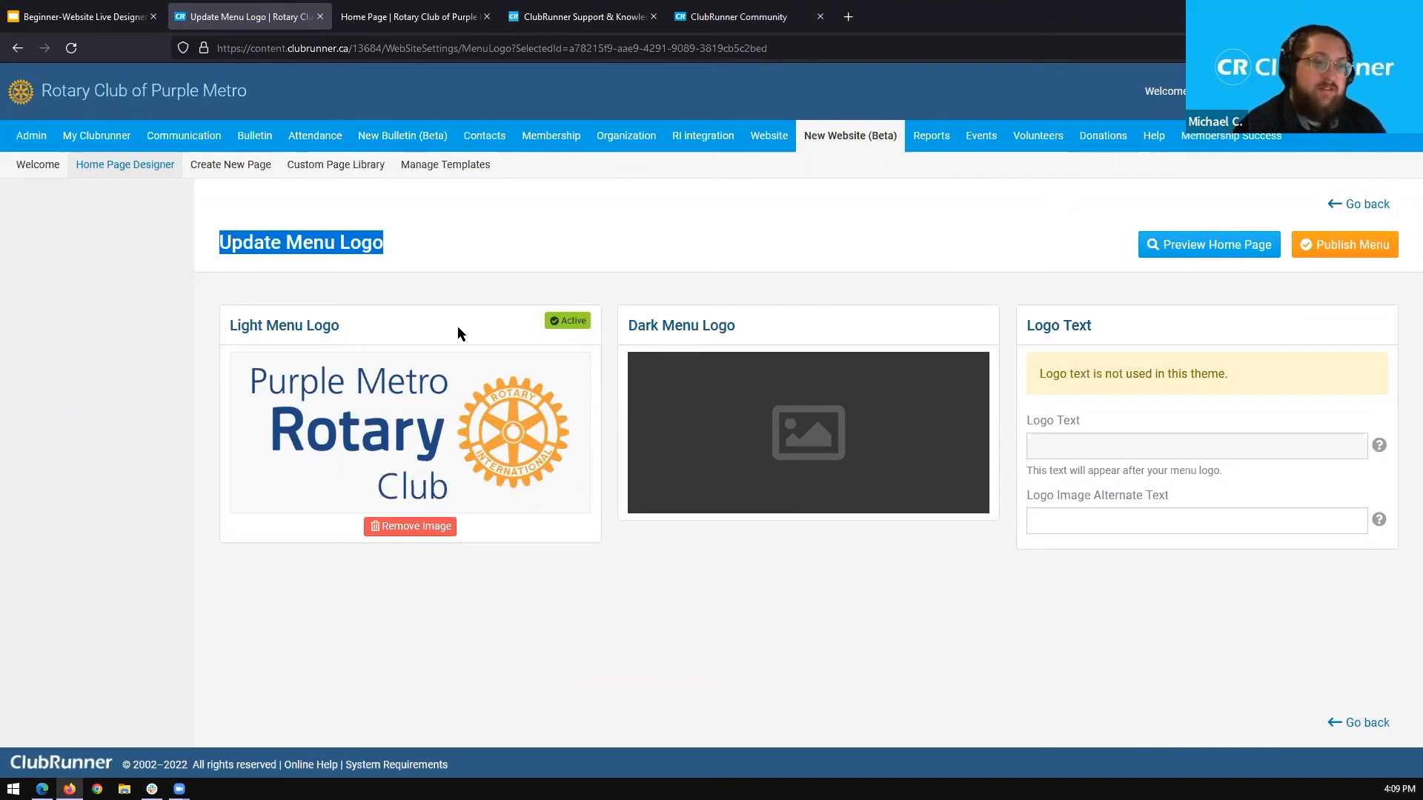
pyautogui.moveTo(345, 327); pyautogui.dragTo(230, 324)
pyautogui.click(226, 325)
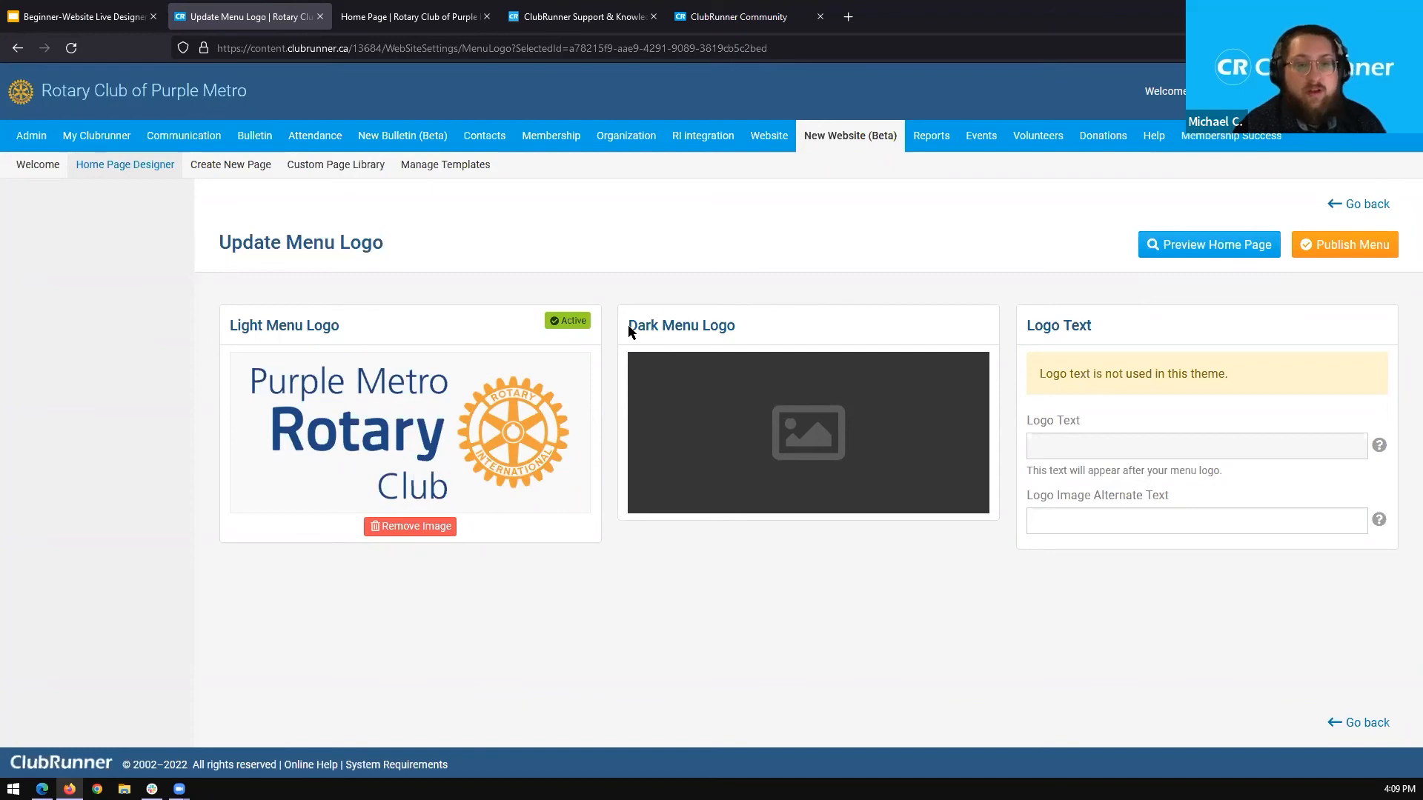
pyautogui.moveTo(628, 326); pyautogui.dragTo(766, 327)
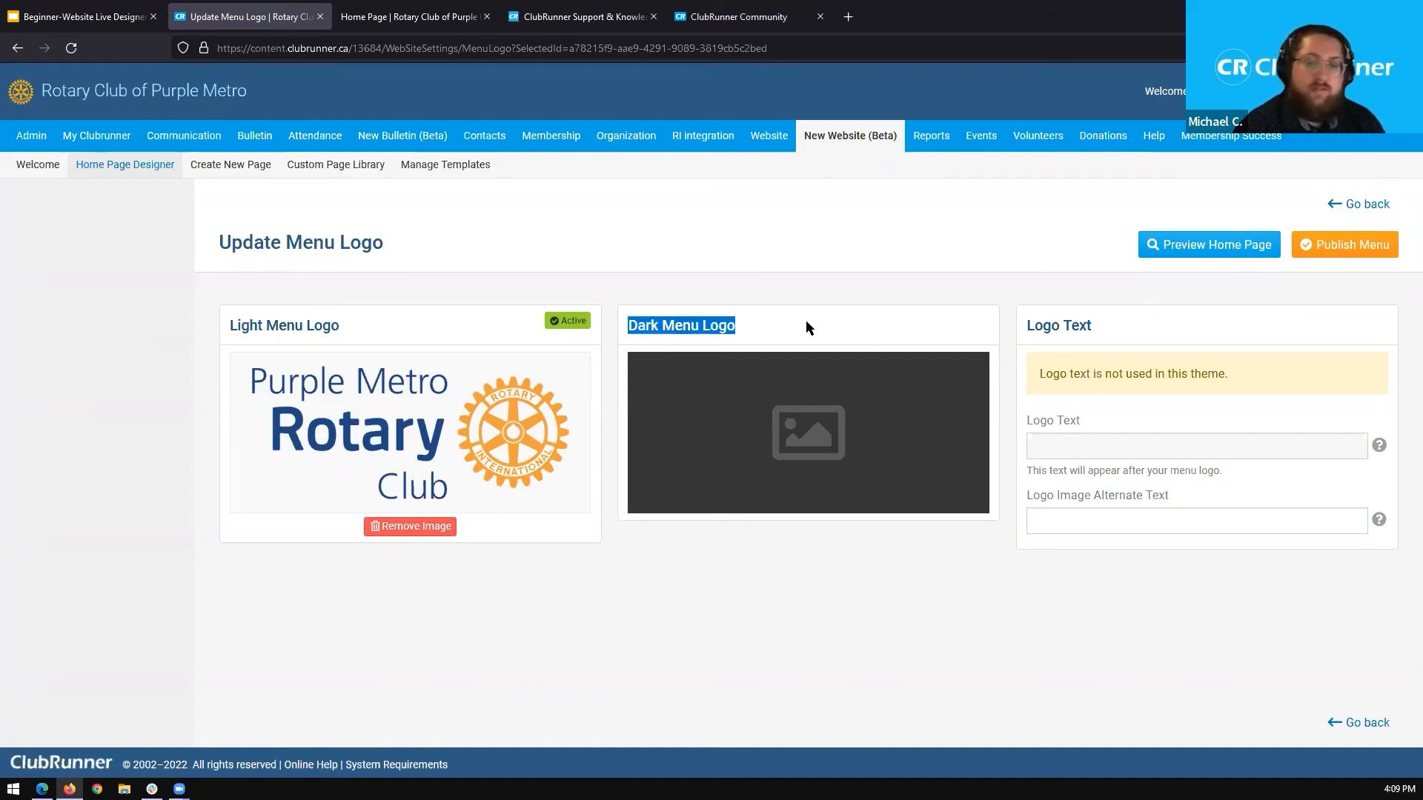
pyautogui.moveTo(1025, 325); pyautogui.dragTo(1096, 326)
pyautogui.click(1103, 336)
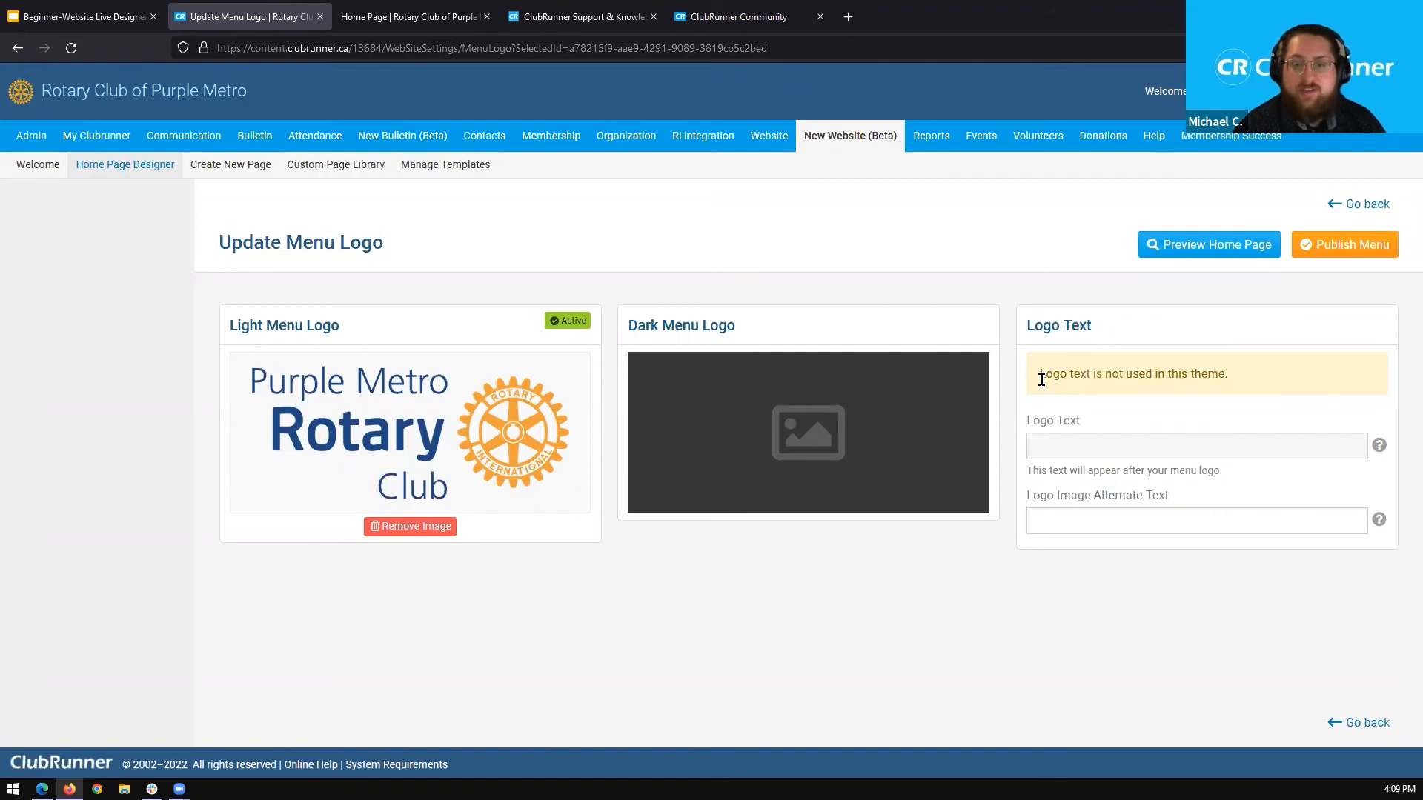
pyautogui.moveTo(1040, 378); pyautogui.dragTo(1230, 378)
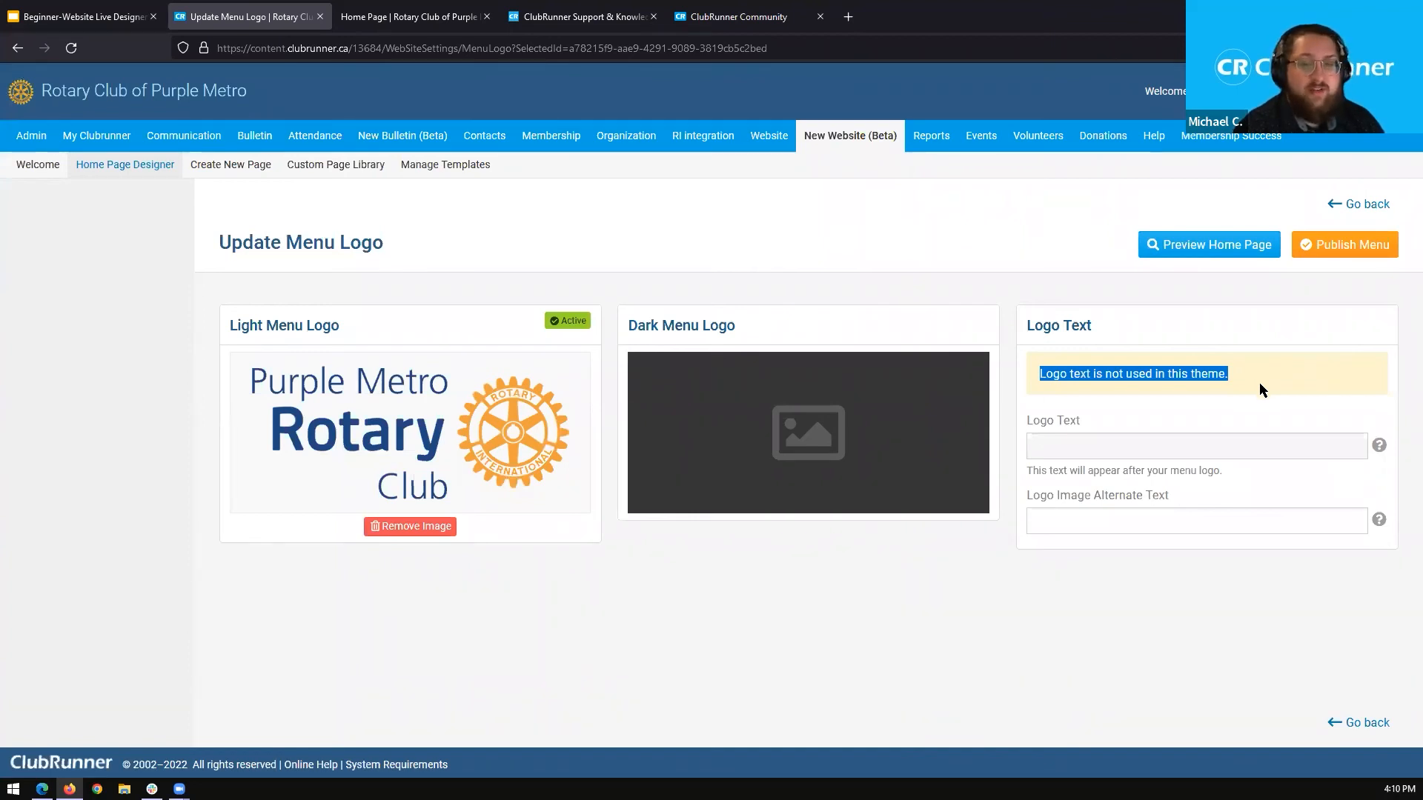
# Upload 250x113_T2223-EN.png from the RotaryThemeLogos folder as the Dark Menu Logo.
pyautogui.click(1072, 445)
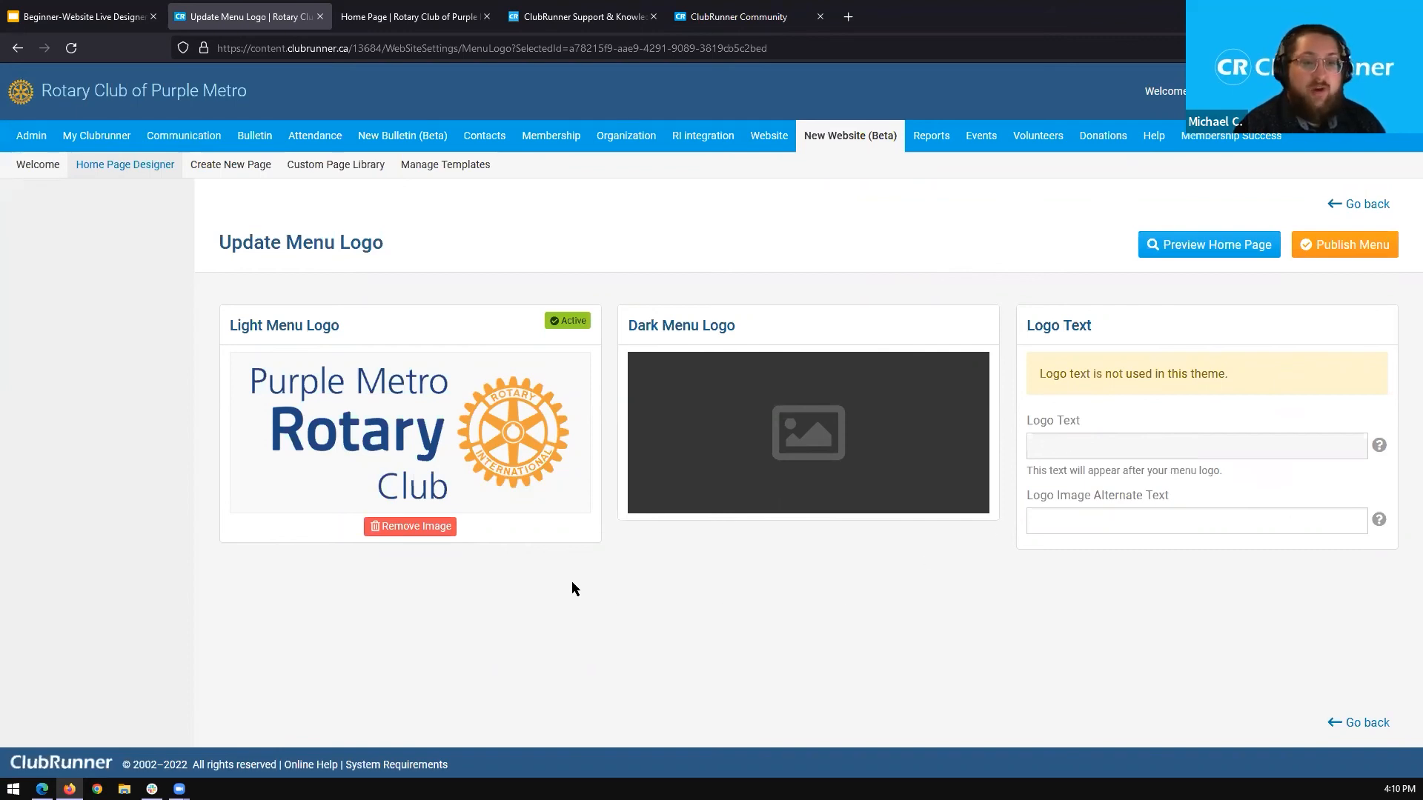
pyautogui.moveTo(496, 483)
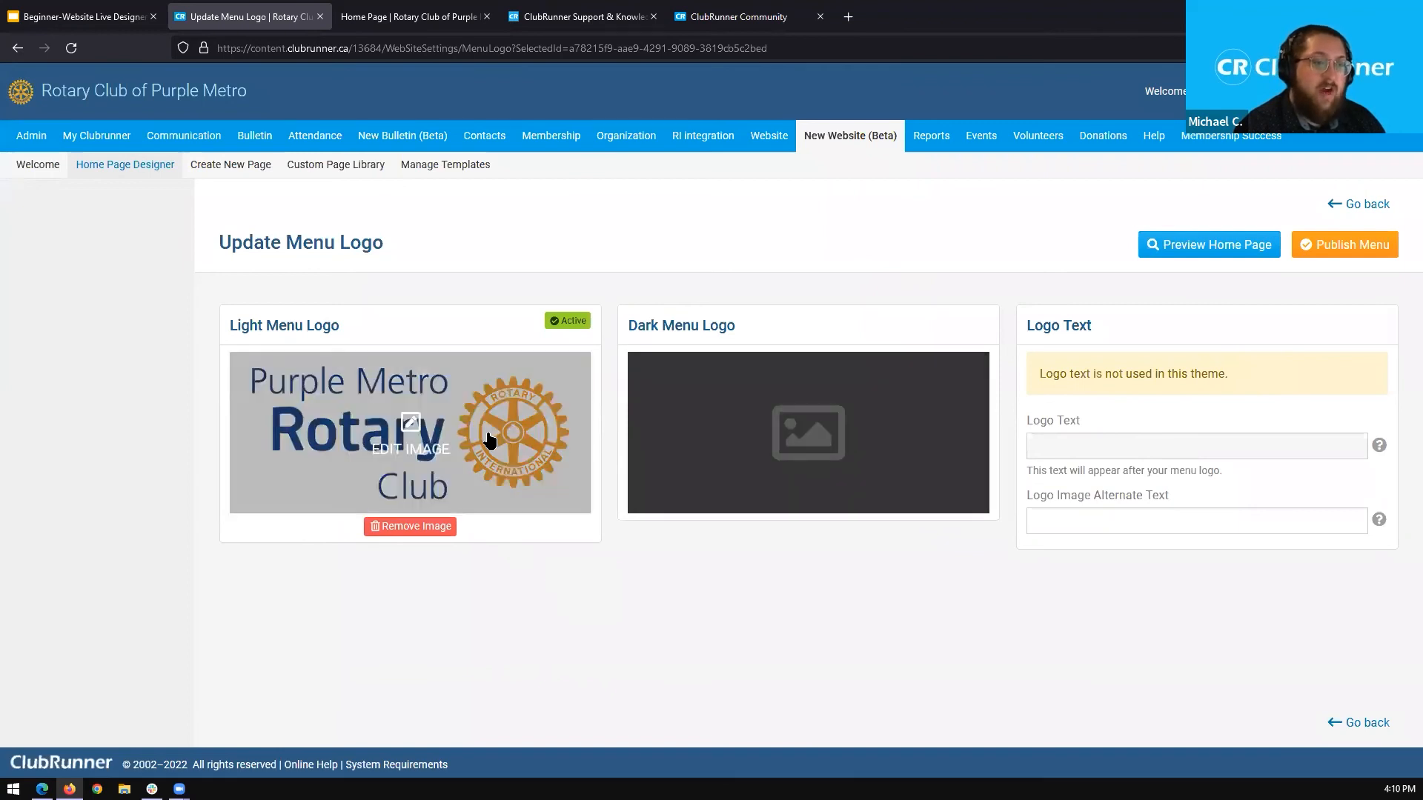
pyautogui.moveTo(762, 417)
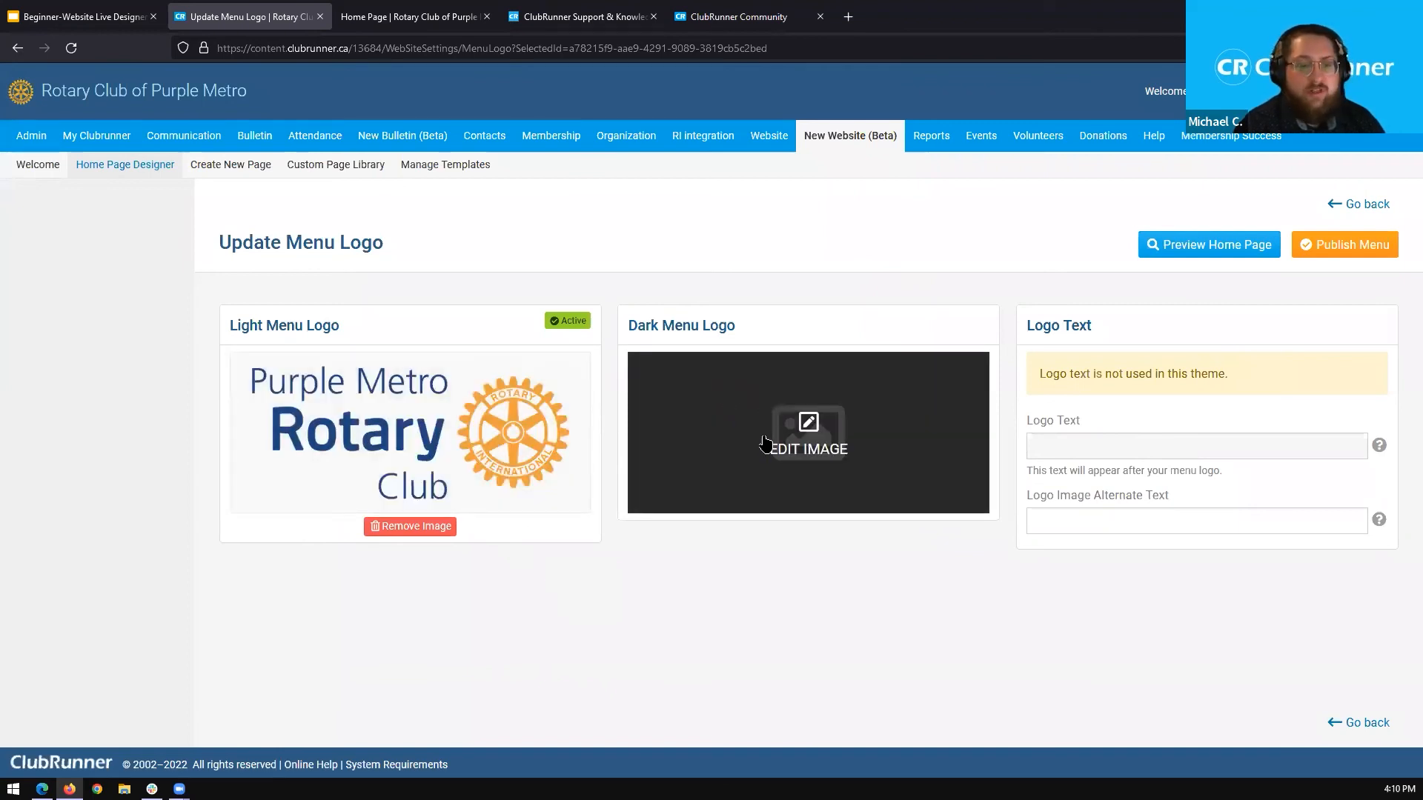
pyautogui.click(811, 439)
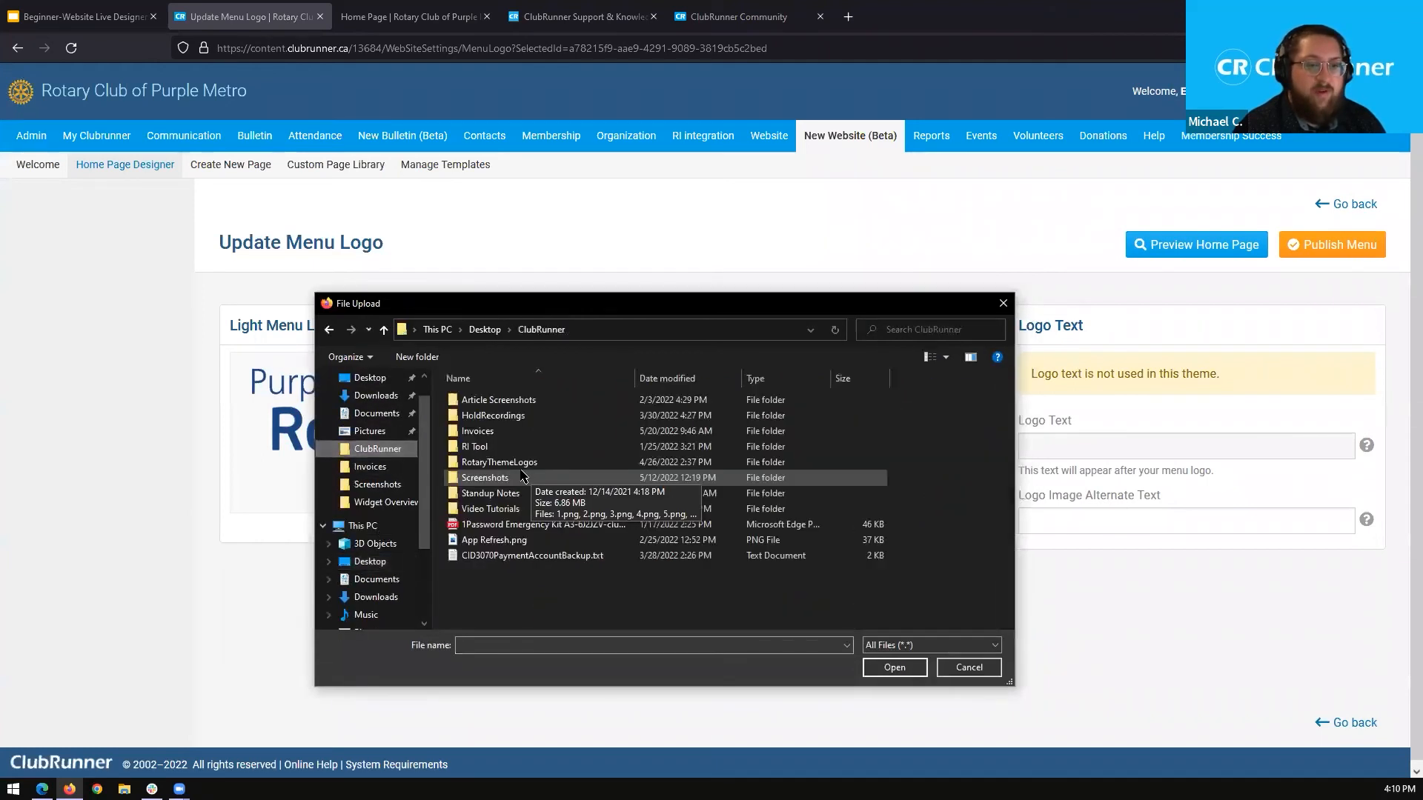
pyautogui.doubleClick(524, 464)
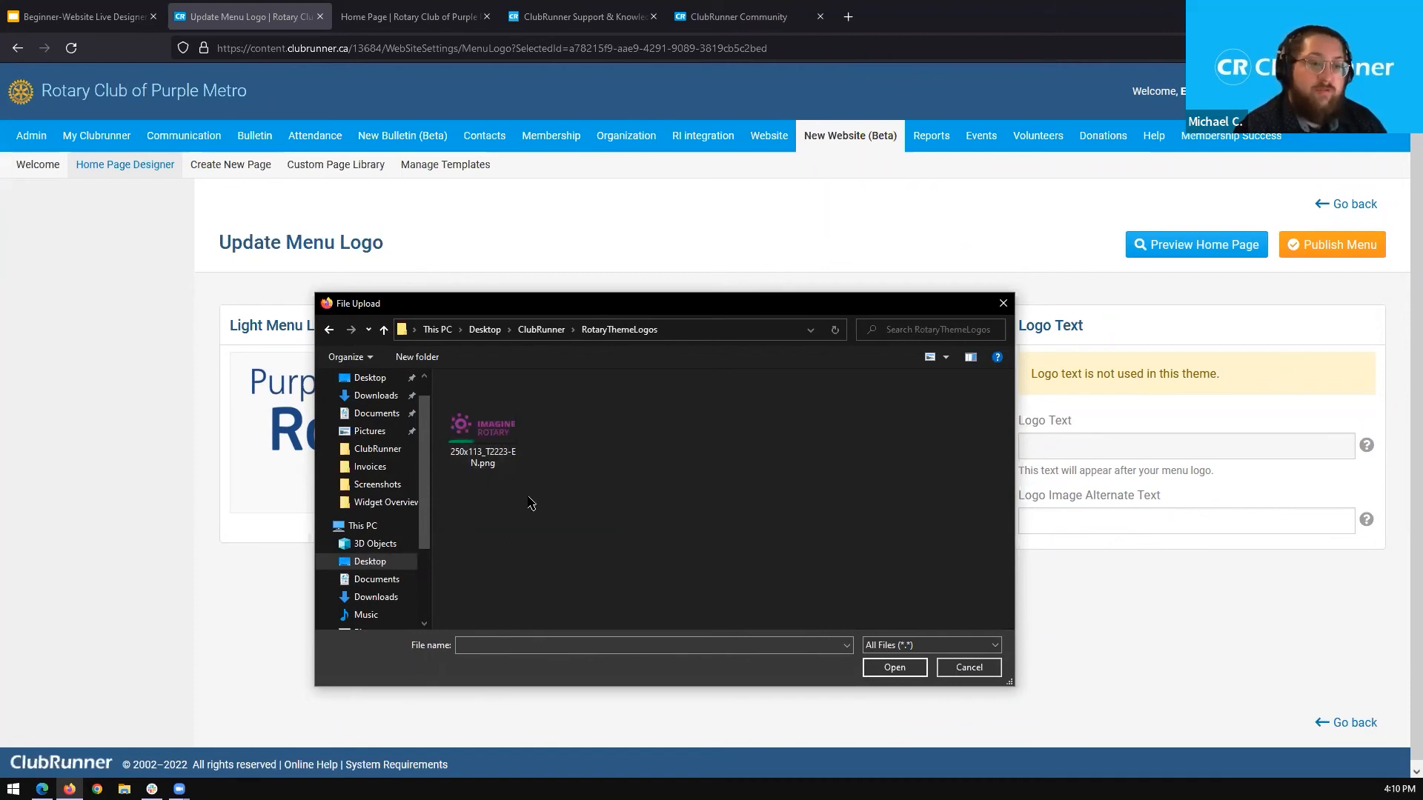
pyautogui.click(493, 455)
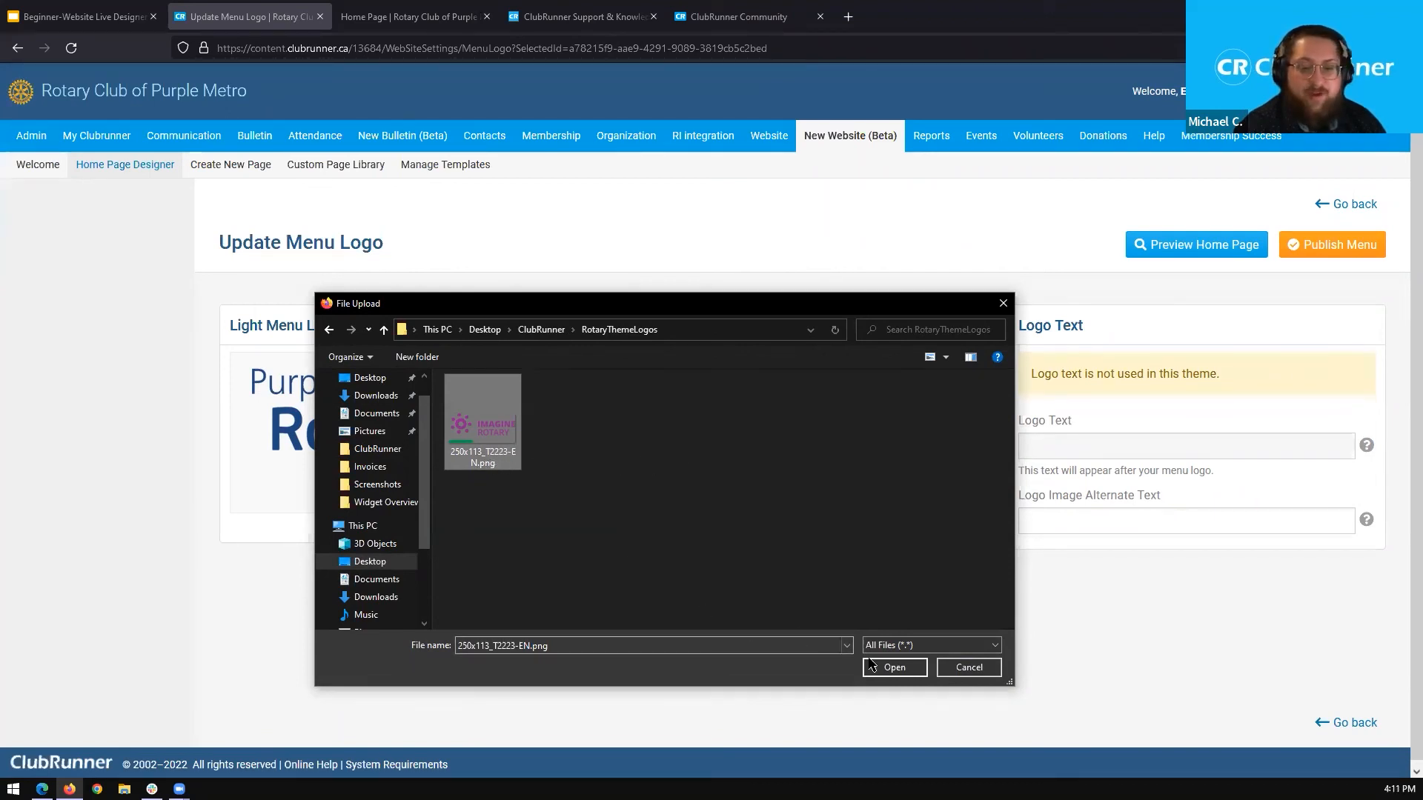
pyautogui.click(895, 668)
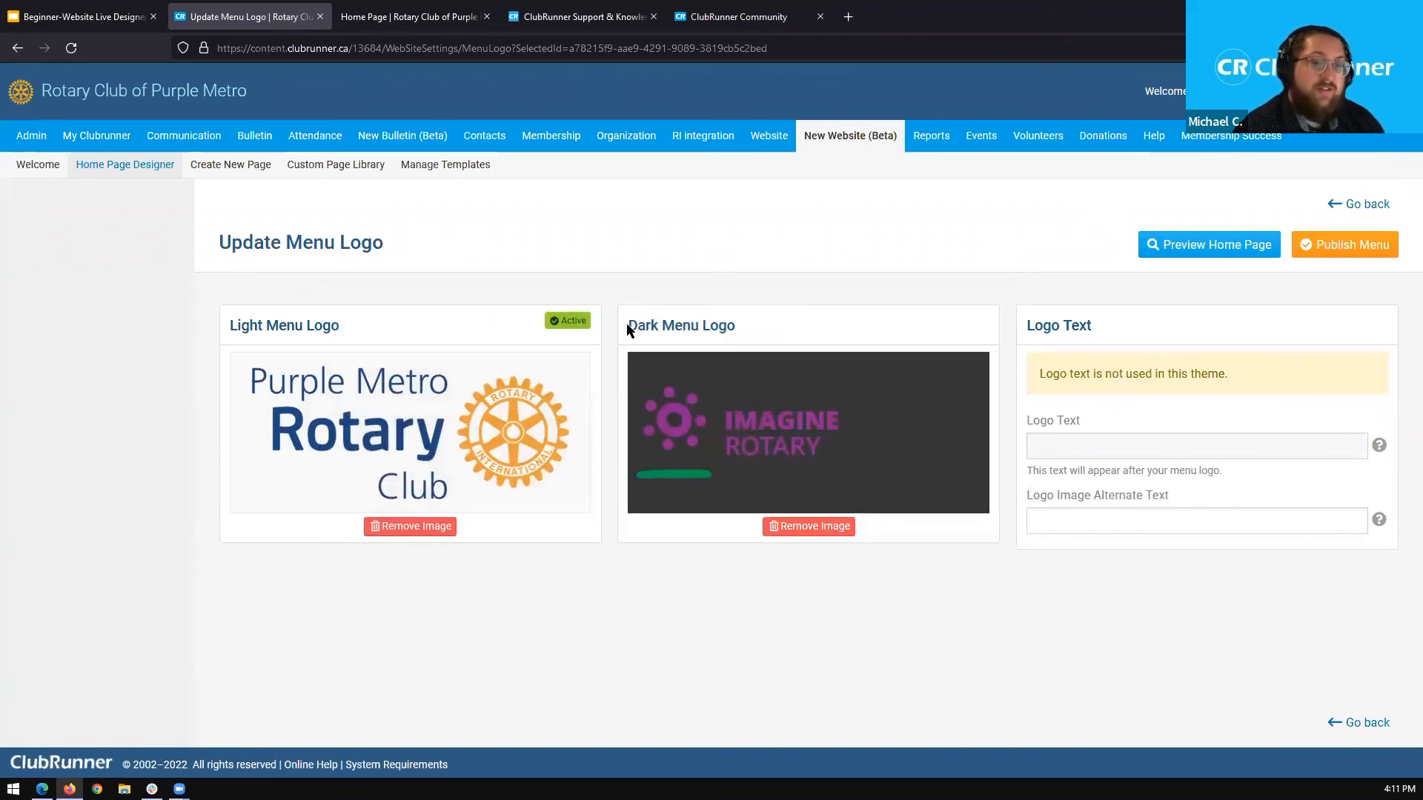
# Examine the menu header on the live home page and return to the menu logo settings.
pyautogui.moveTo(625, 323); pyautogui.dragTo(748, 333)
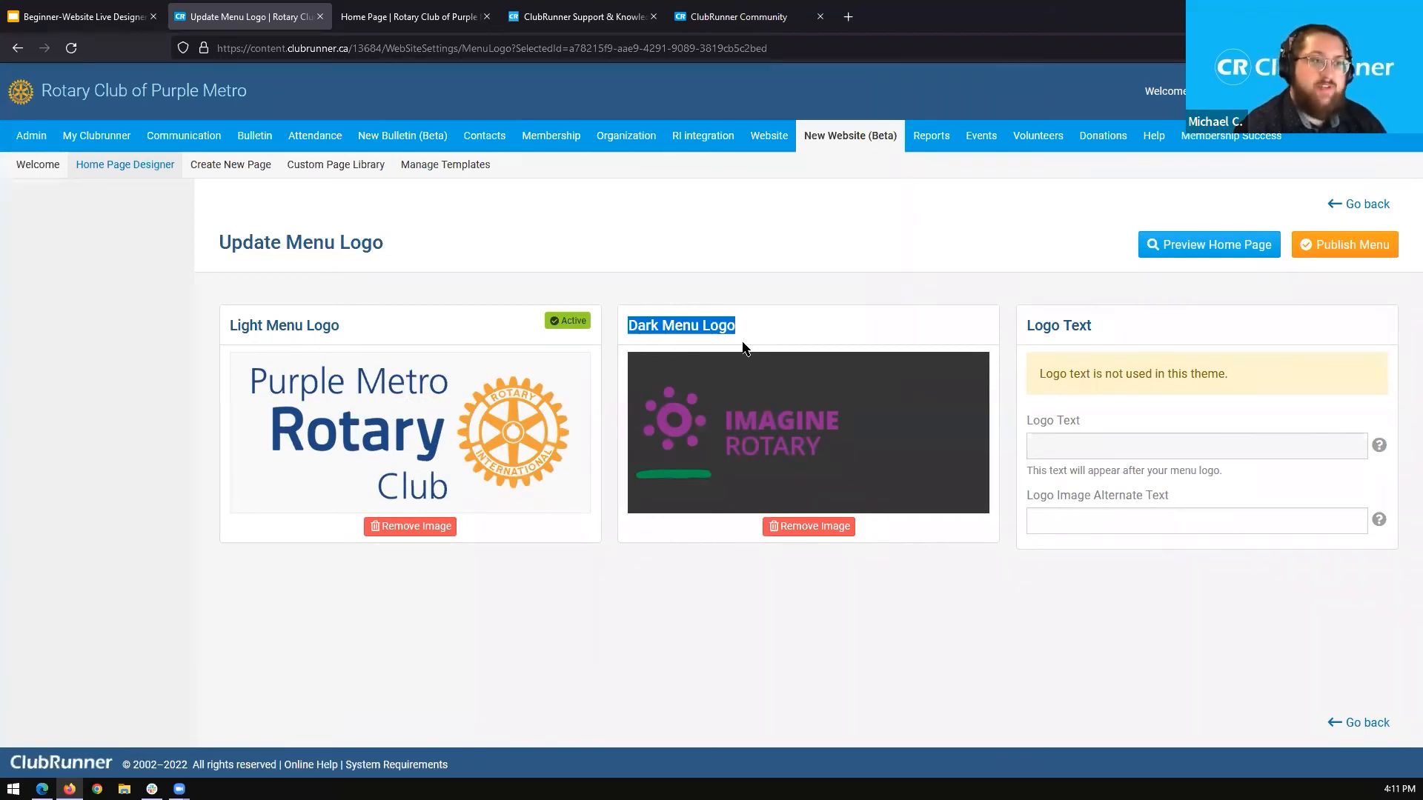
pyautogui.click(417, 18)
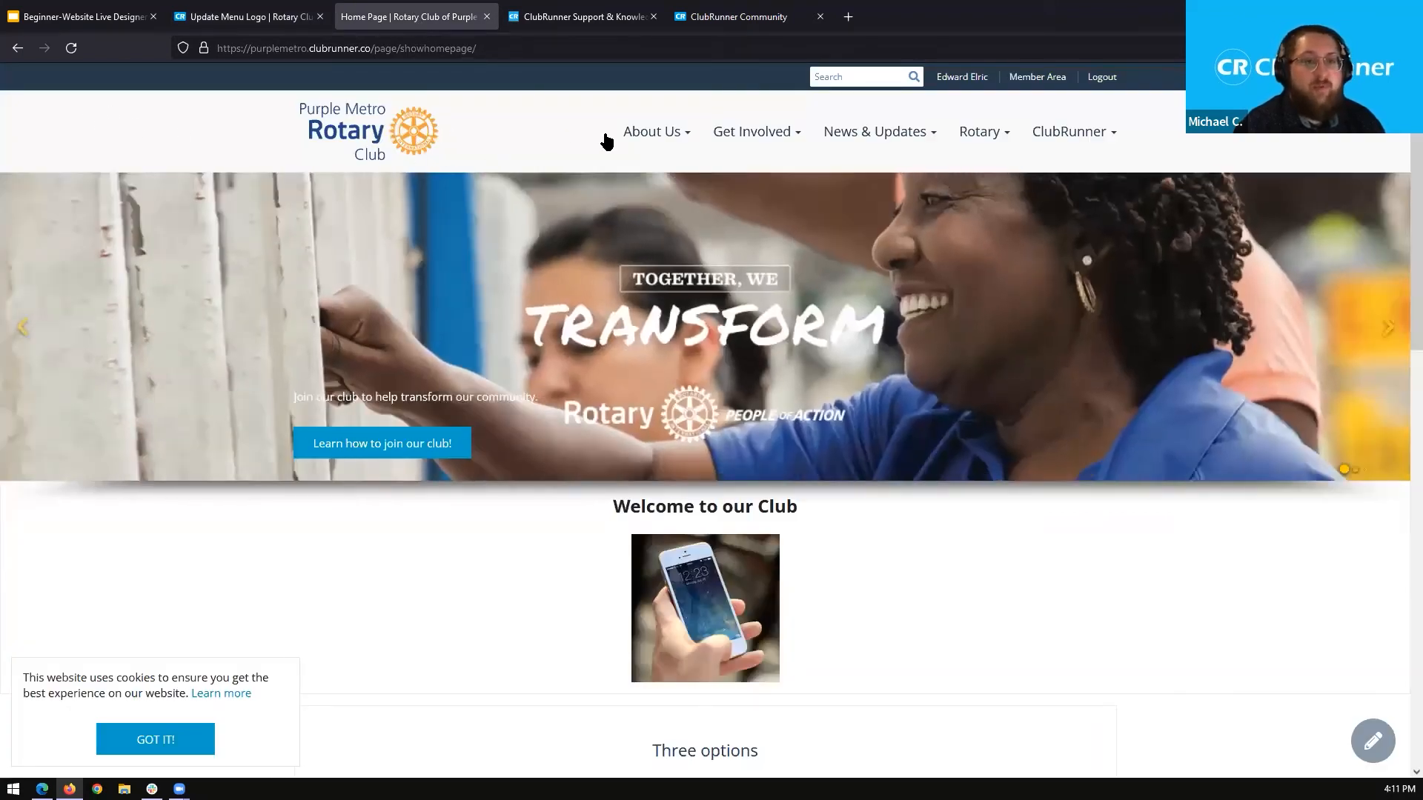
pyautogui.moveTo(1059, 132)
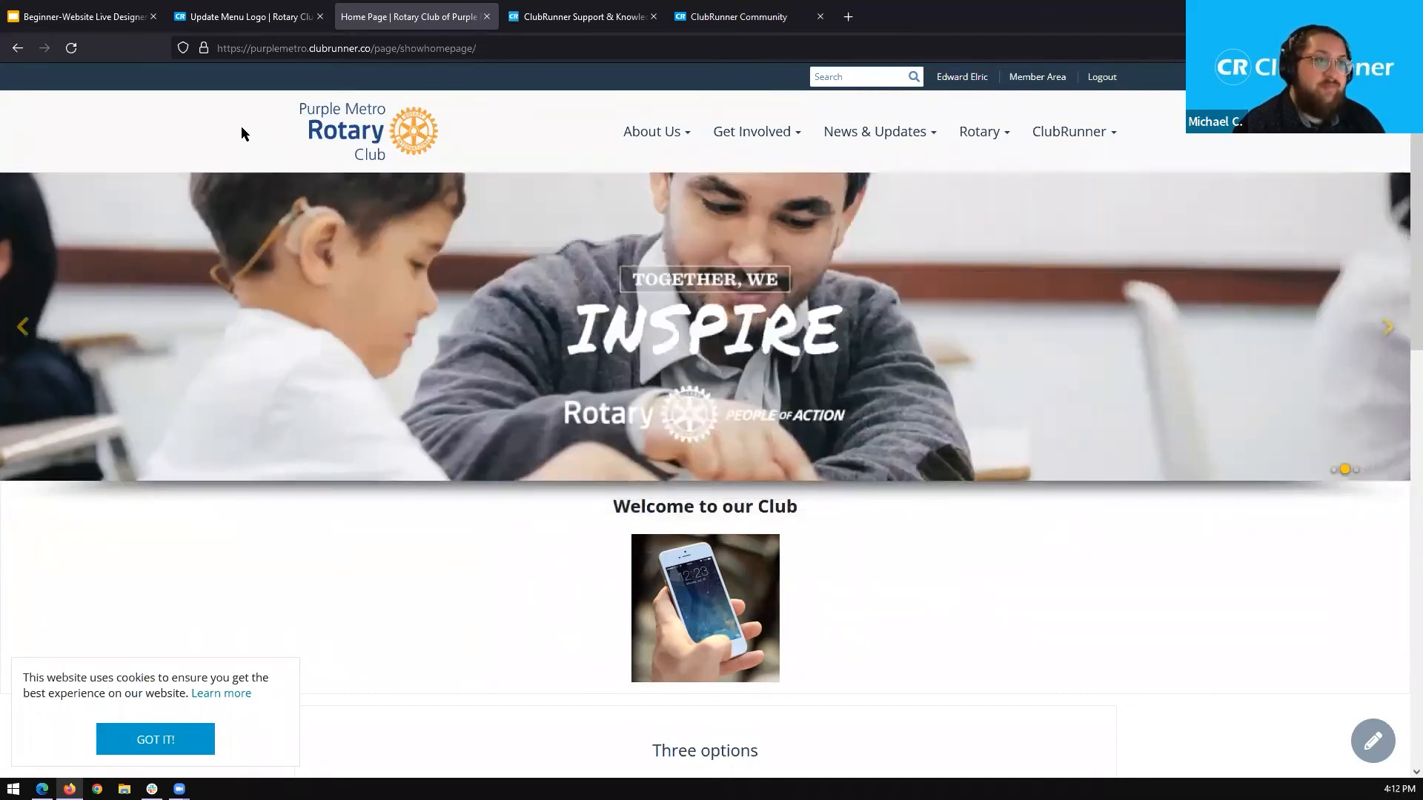
pyautogui.click(256, 16)
pyautogui.click(354, 296)
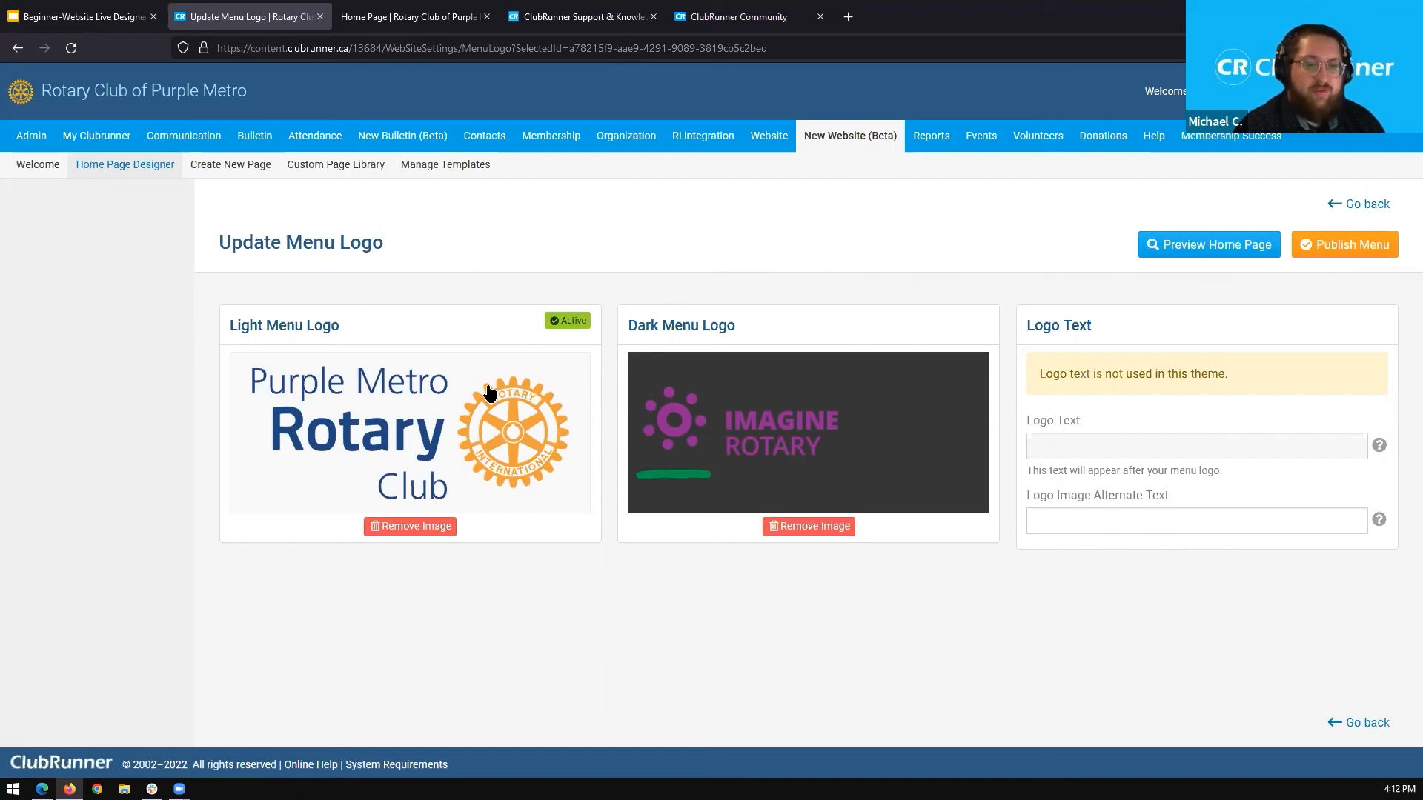
# Replace the Light Menu Logo with 250x113_T2223-EN.png from the RotaryThemeLogos folder.
pyautogui.moveTo(426, 454)
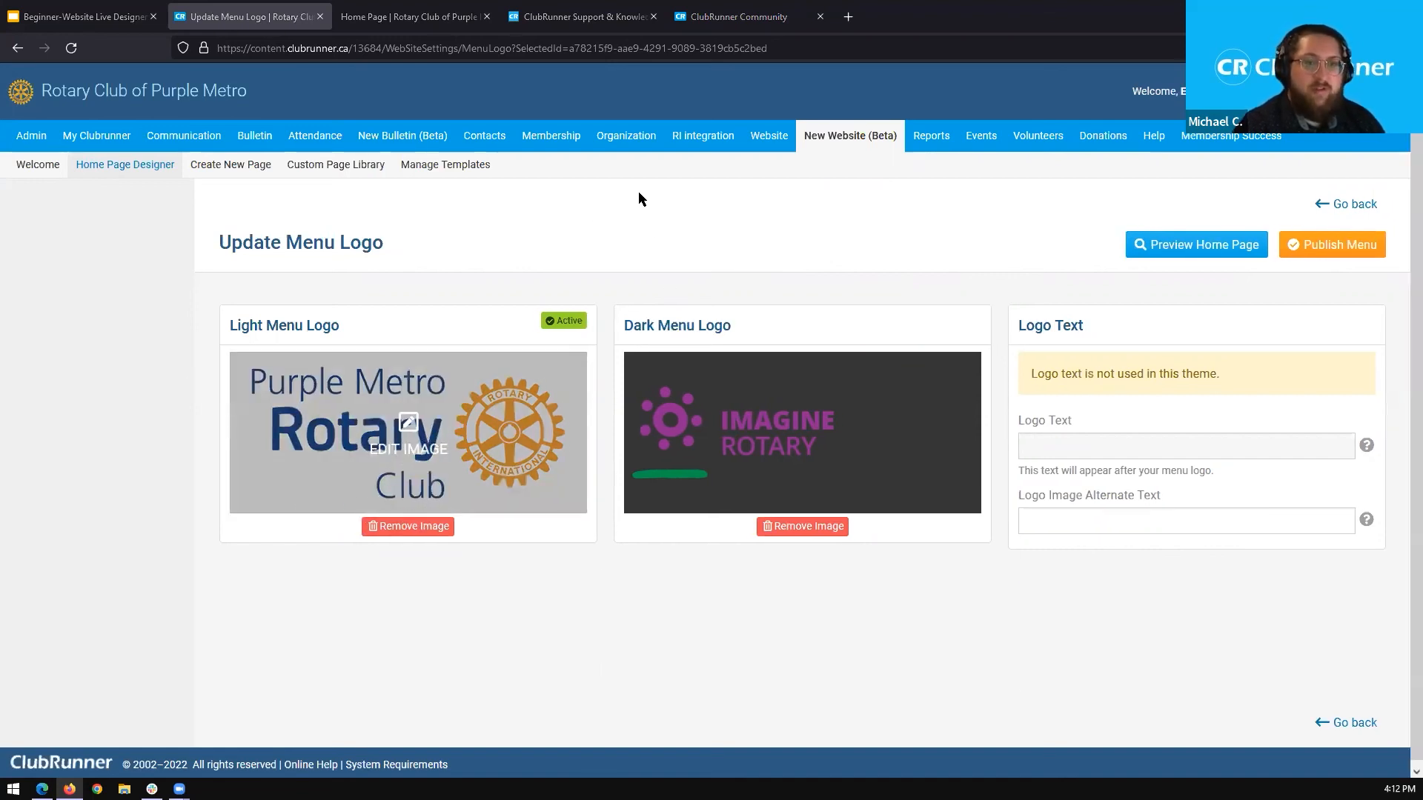
pyautogui.moveTo(645, 302); pyautogui.dragTo(569, 303)
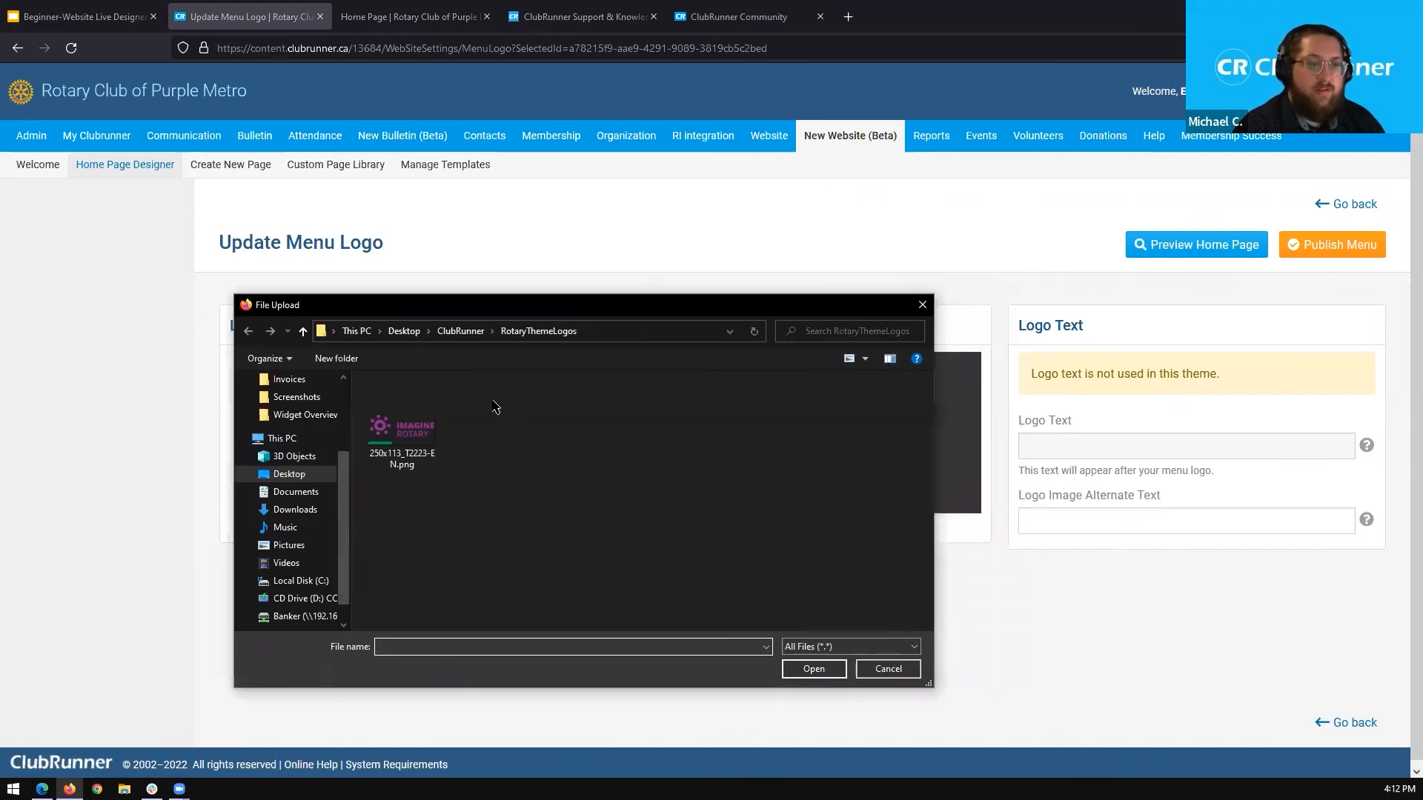
pyautogui.doubleClick(419, 463)
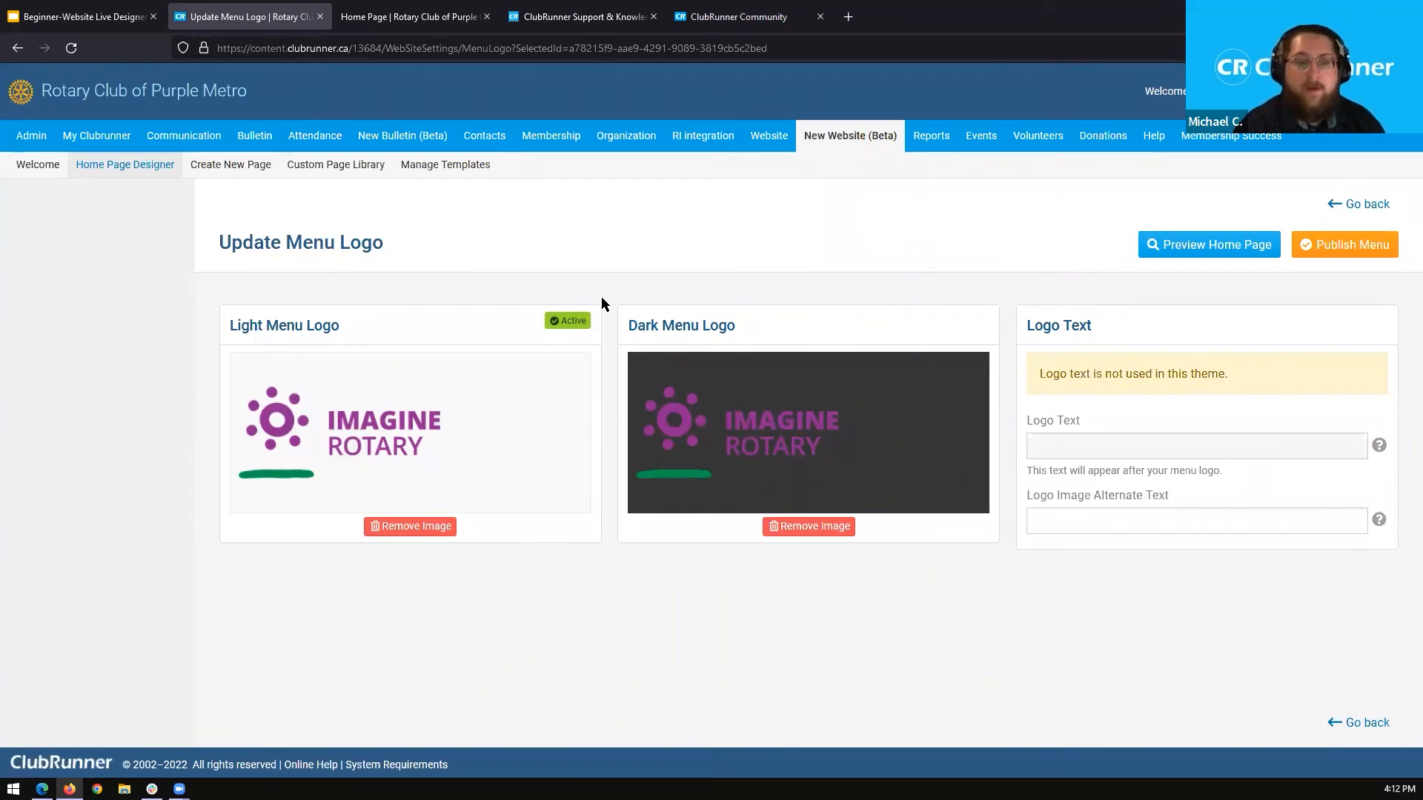
# Publish the menu logo changes and confirm the publishing.
pyautogui.click(1346, 258)
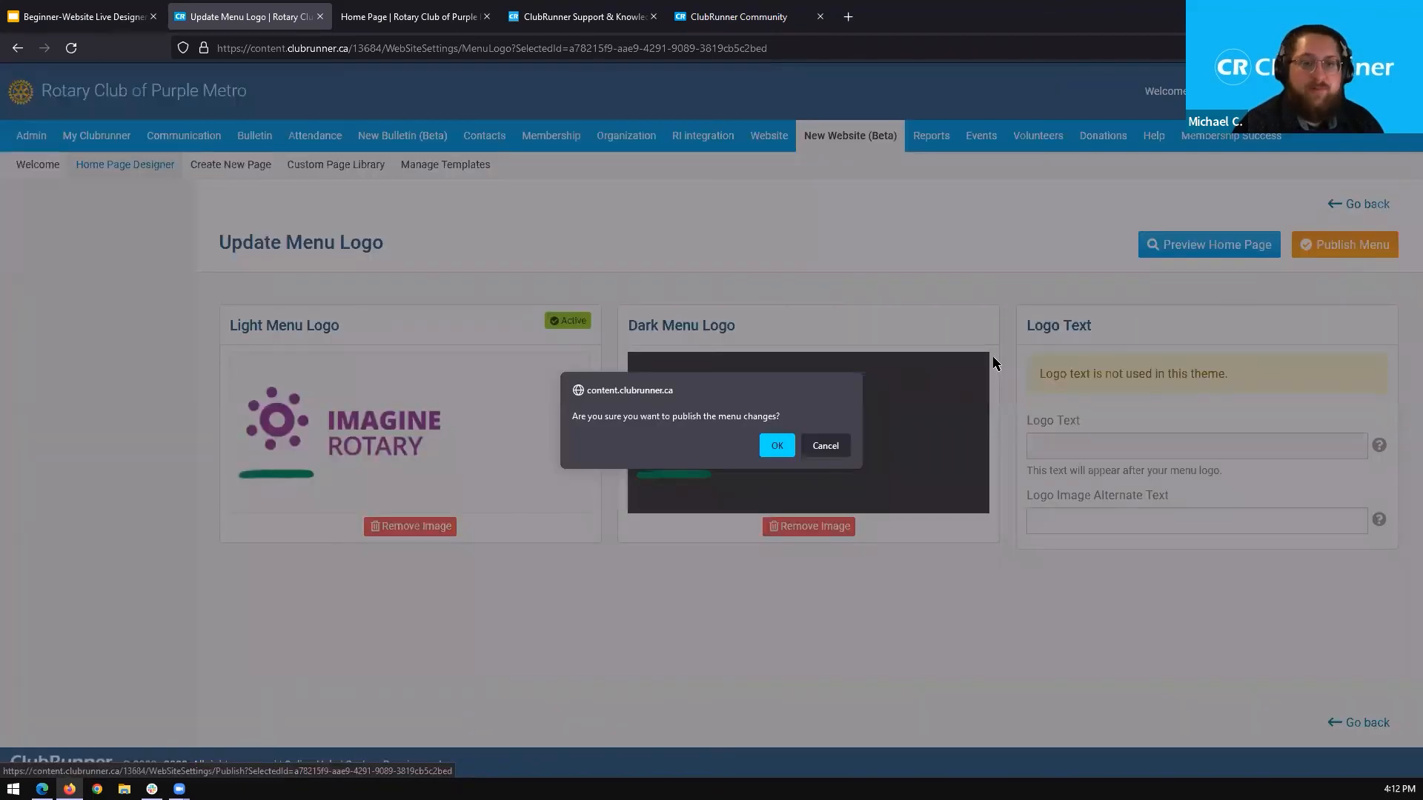
pyautogui.click(777, 446)
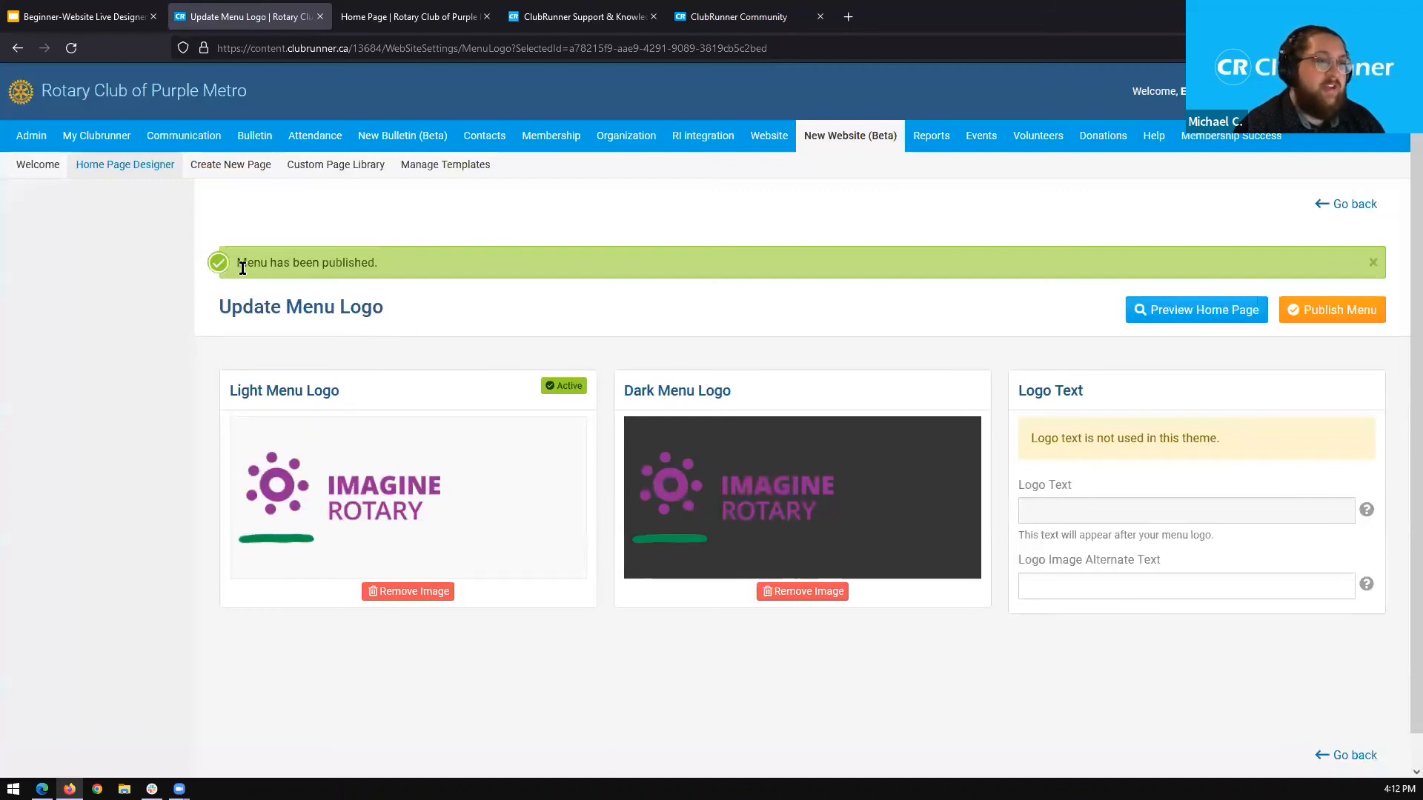
pyautogui.moveTo(238, 267); pyautogui.dragTo(381, 264)
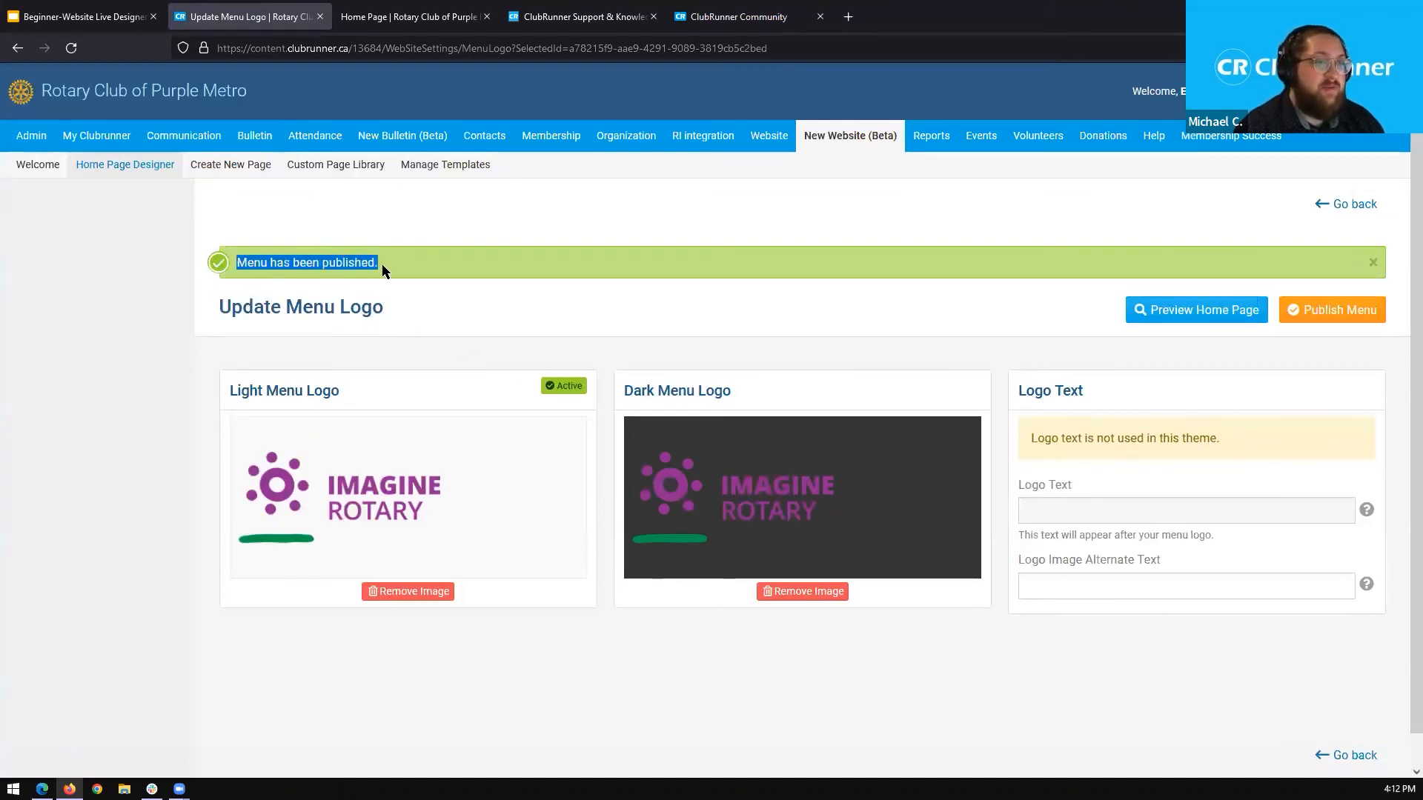
pyautogui.click(383, 309)
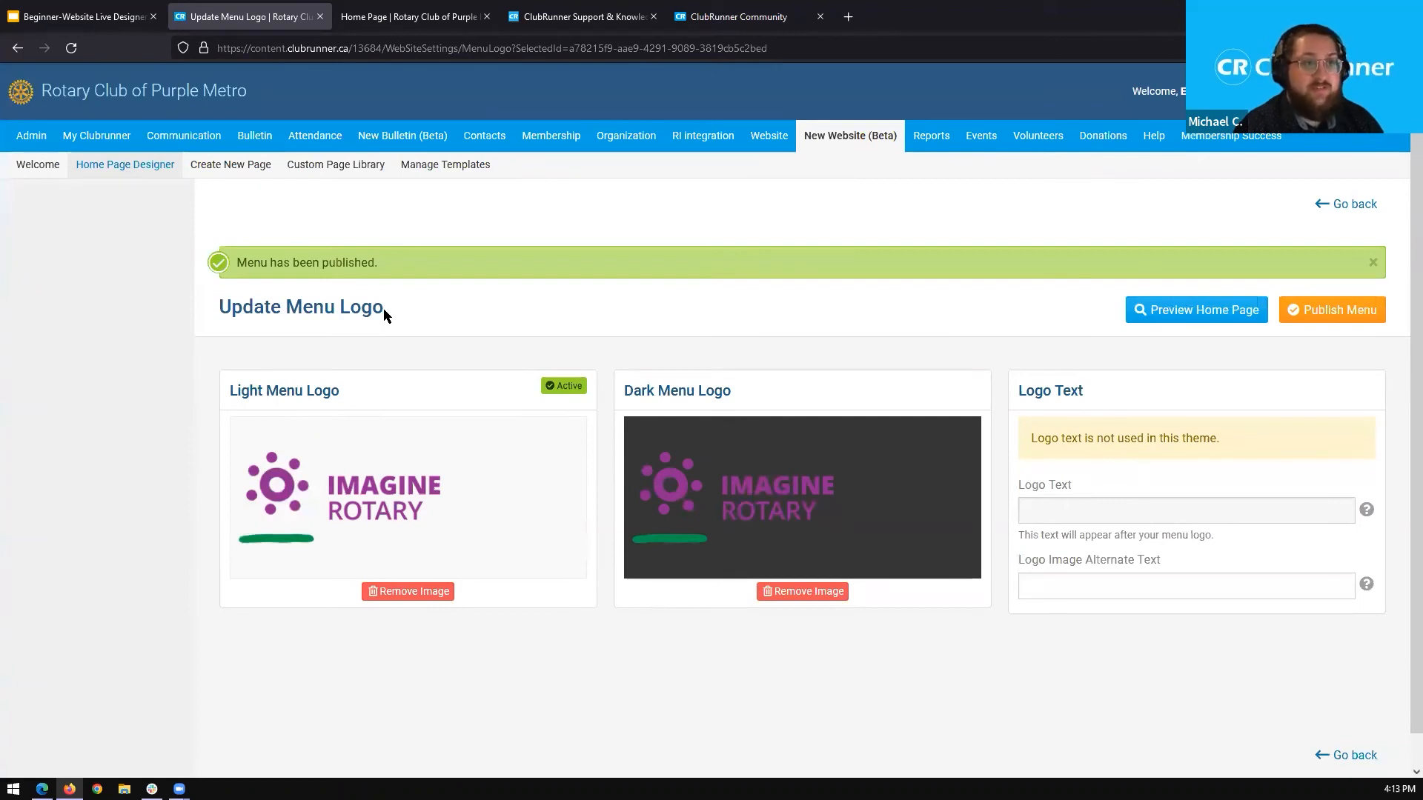
# Refresh the live home page to check its header logo and return to the menu logo settings.
pyautogui.click(414, 19)
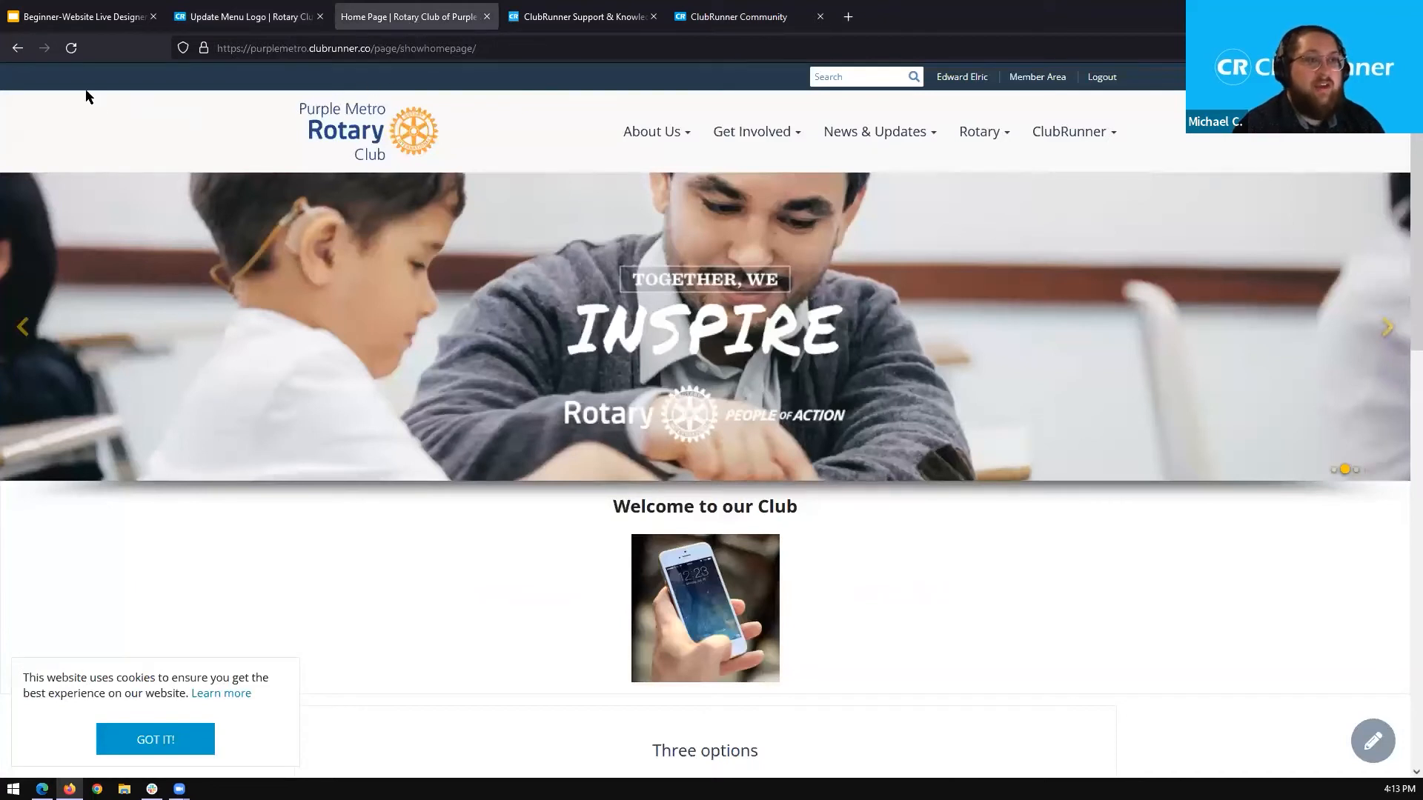
pyautogui.click(71, 49)
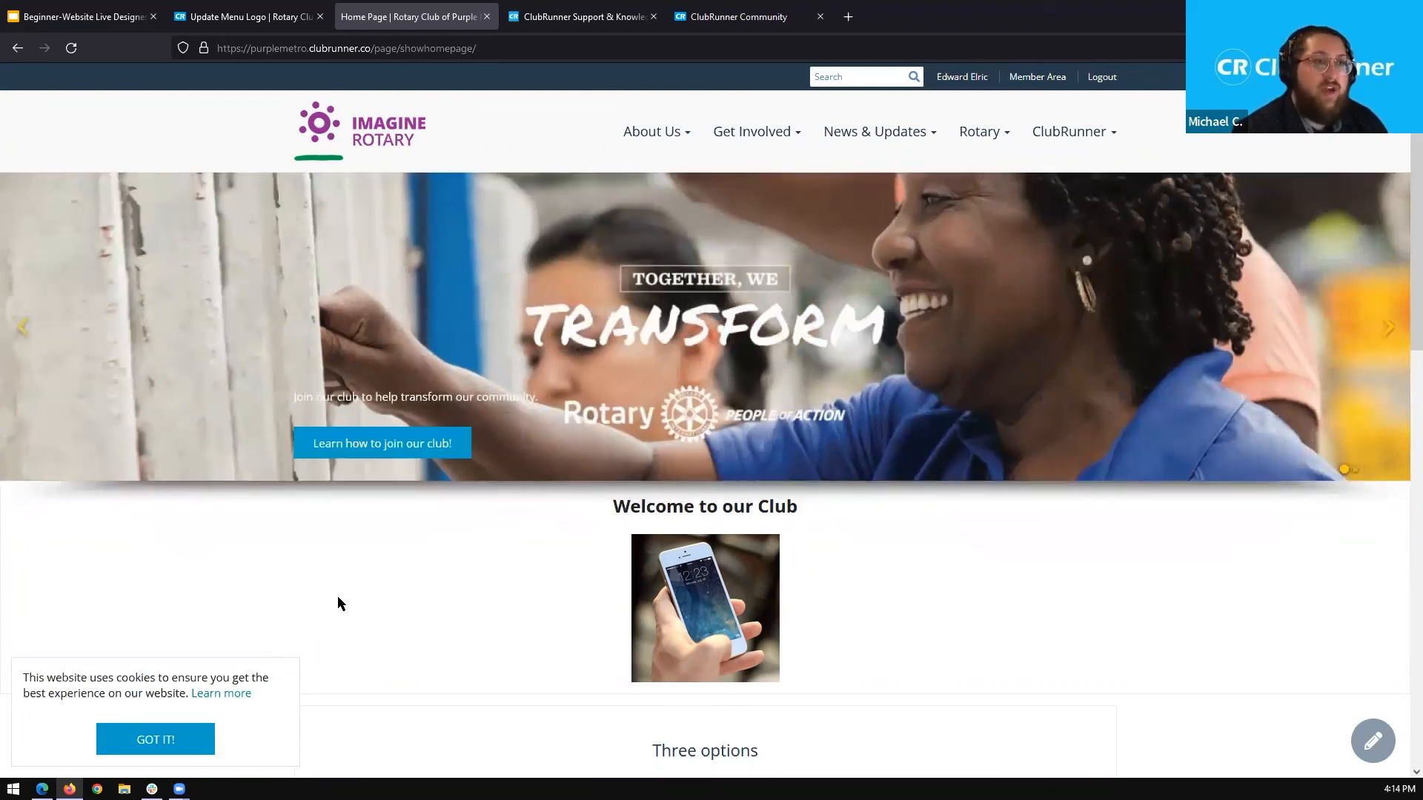
pyautogui.click(242, 12)
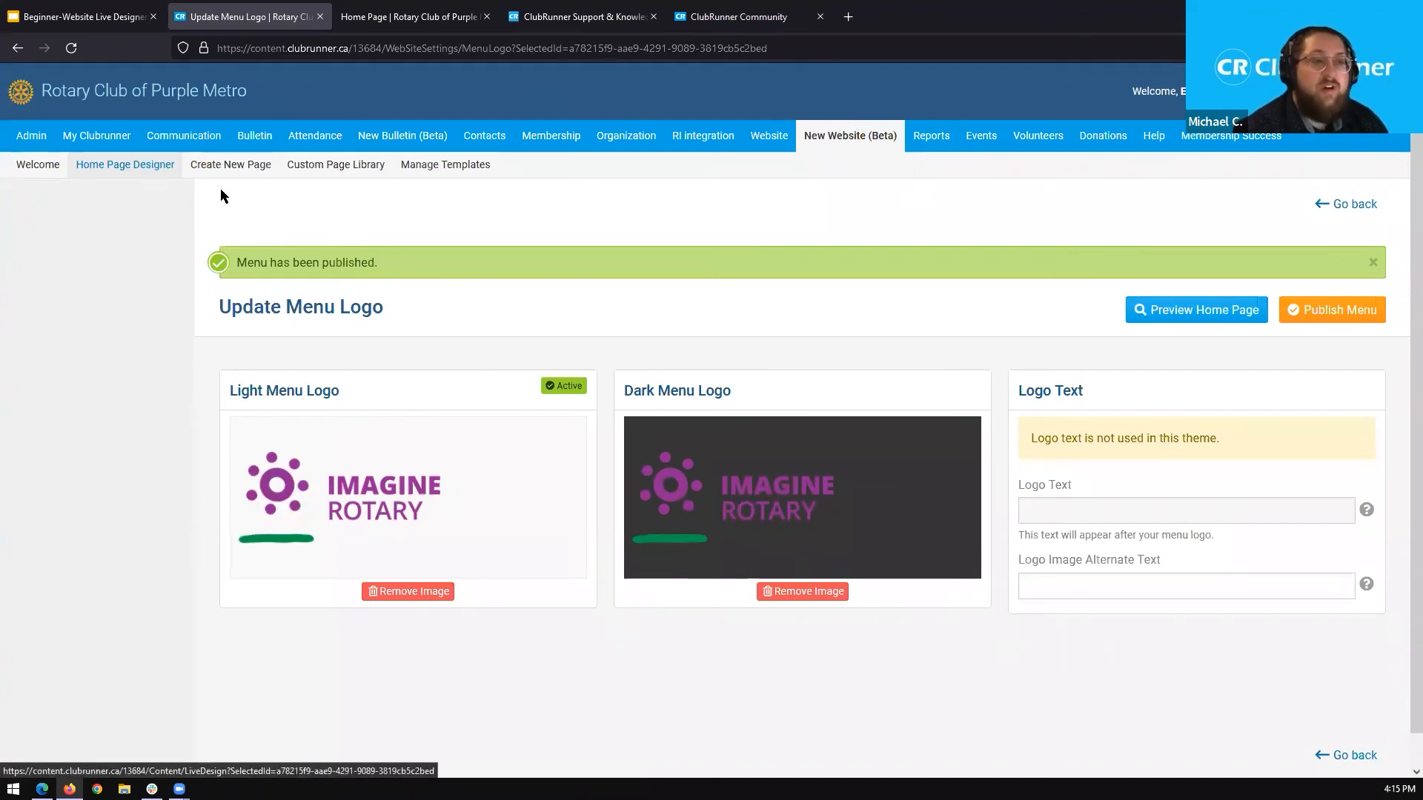
# Open the Custom Page Library and look through all of the club's custom pages.
pyautogui.click(330, 173)
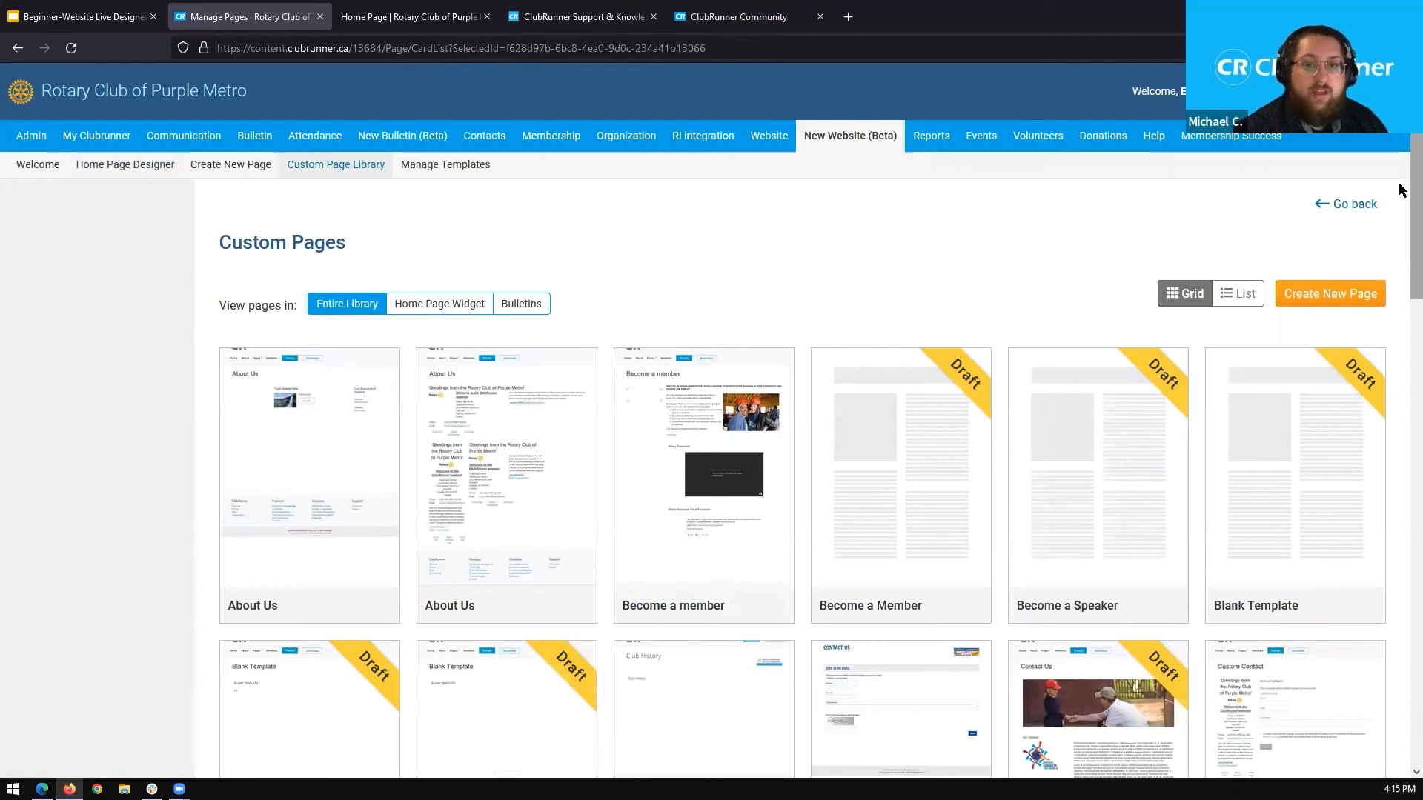
pyautogui.scroll(-3, 1402, 185)
pyautogui.moveTo(1399, 240); pyautogui.dragTo(1398, 559)
pyautogui.moveTo(1210, 407)
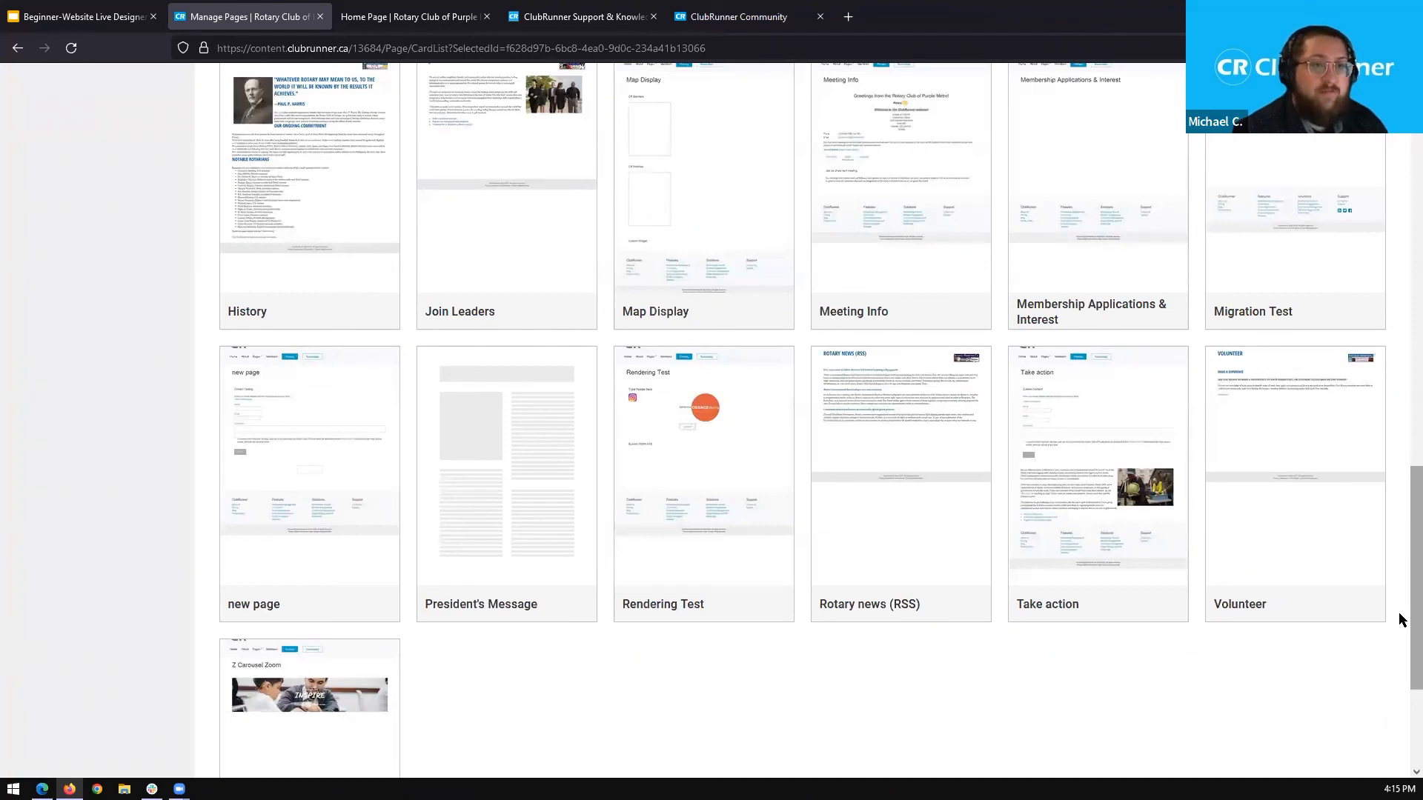
pyautogui.moveTo(1401, 617); pyautogui.dragTo(1401, 331)
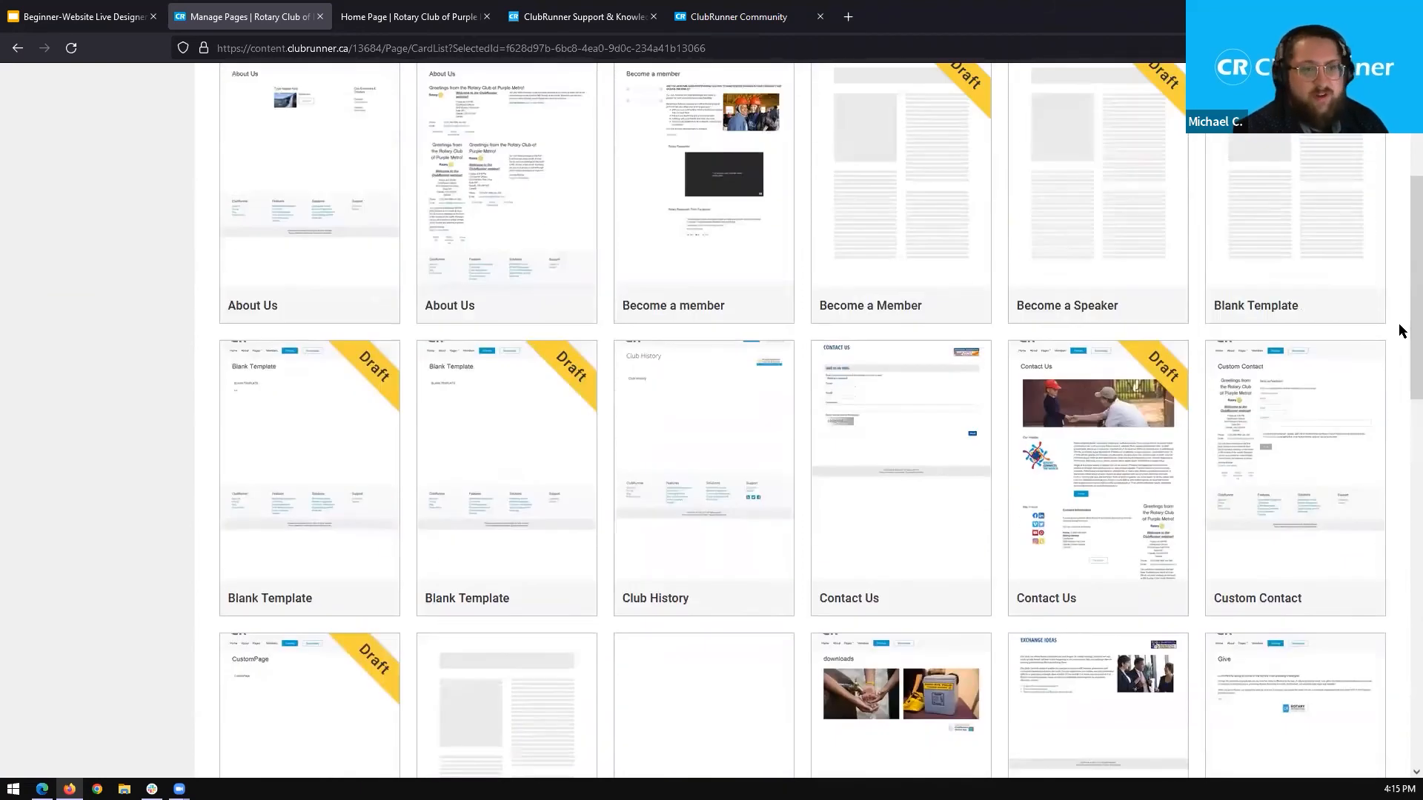
pyautogui.scroll(3, 1401, 319)
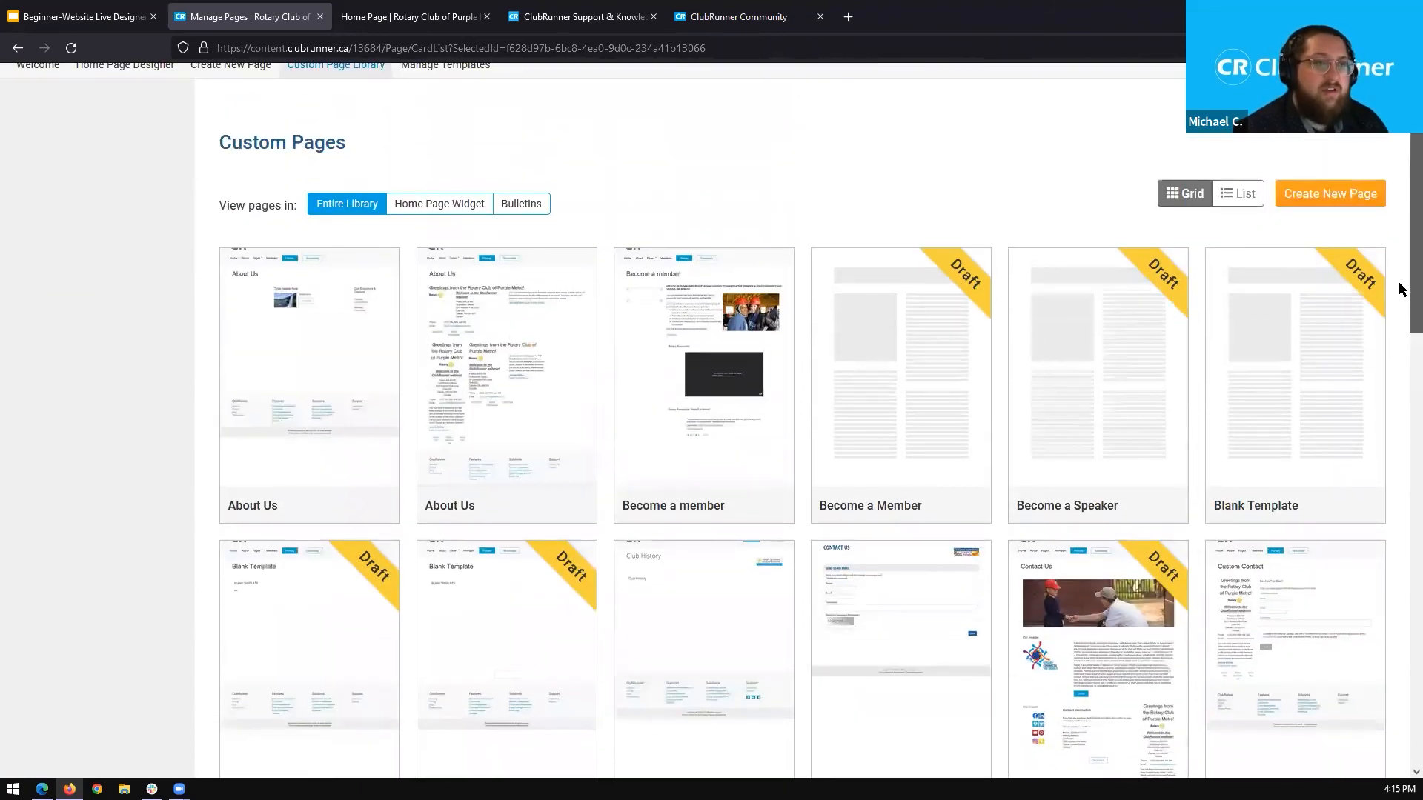
pyautogui.scroll(1, 1402, 289)
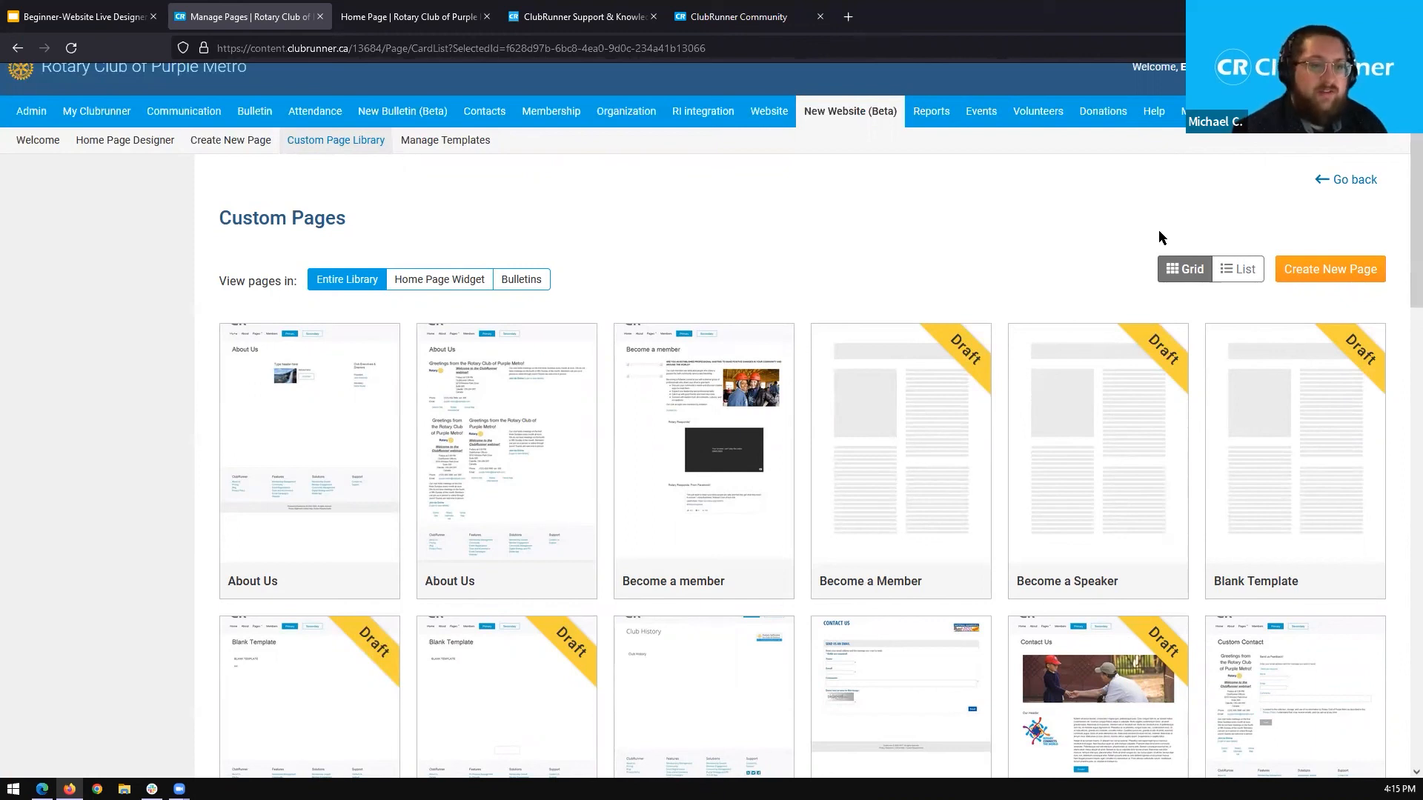
# Create a new custom page from the Blank Template and collapse the Custom Widgets (Global) group in its designer.
pyautogui.click(1331, 270)
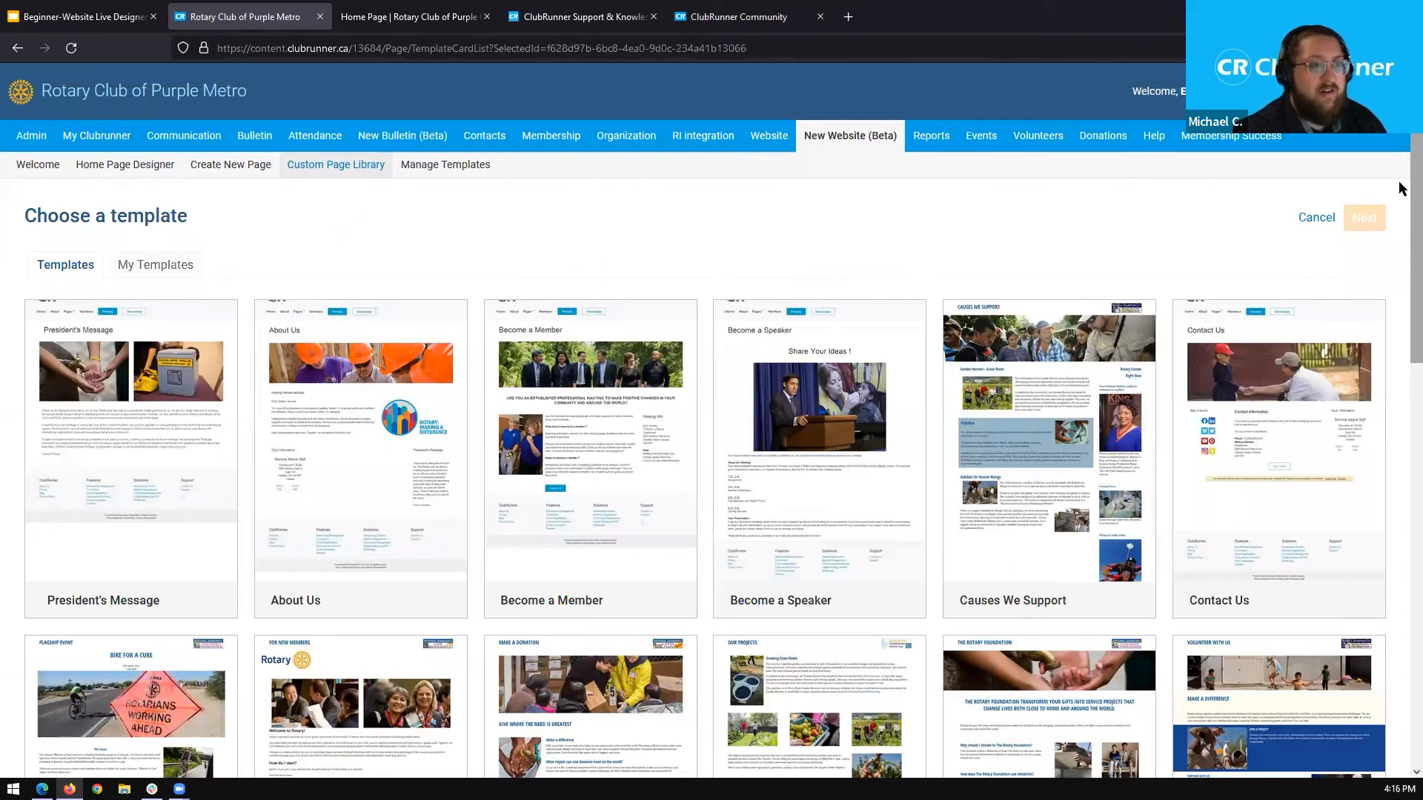
pyautogui.scroll(-2, 1400, 200)
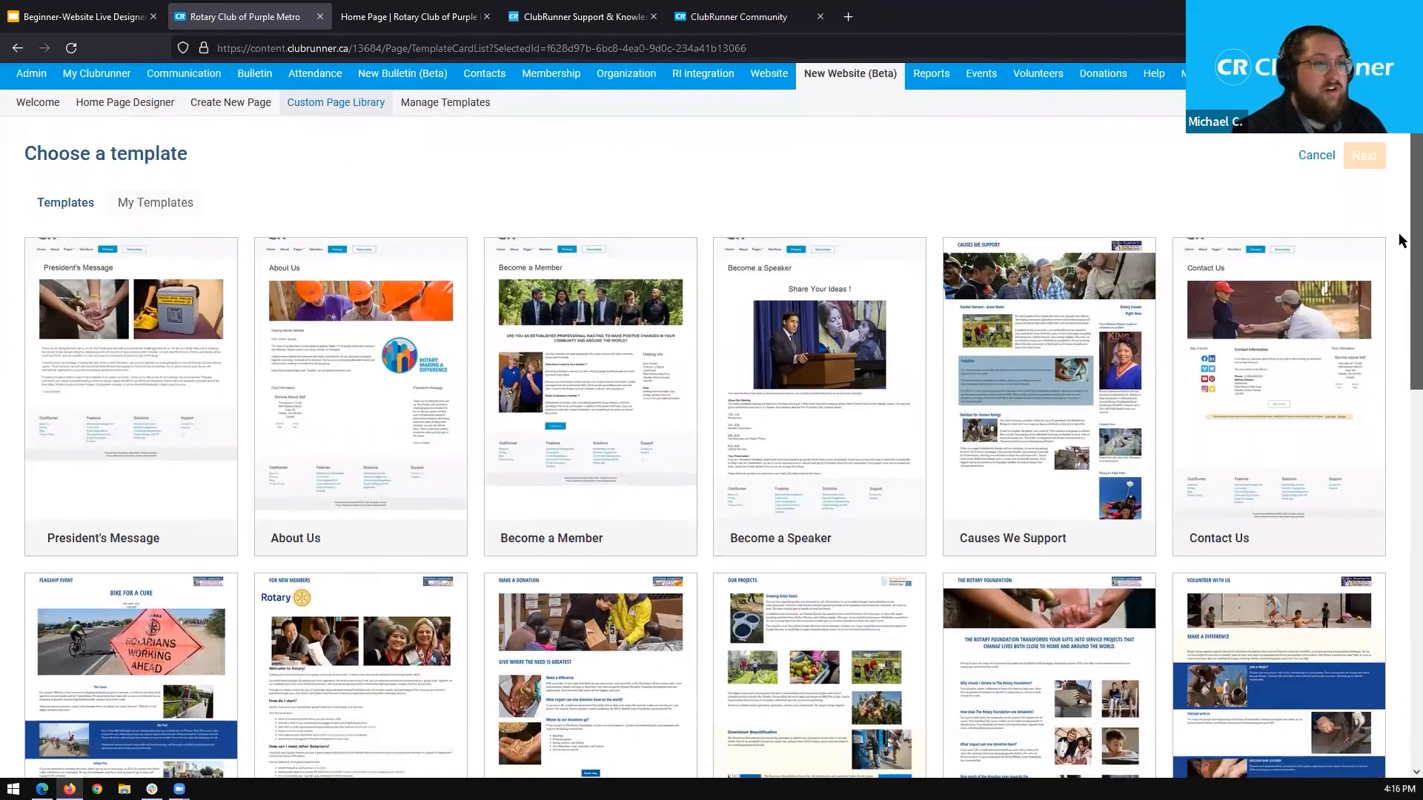
pyautogui.scroll(-2, 1400, 239)
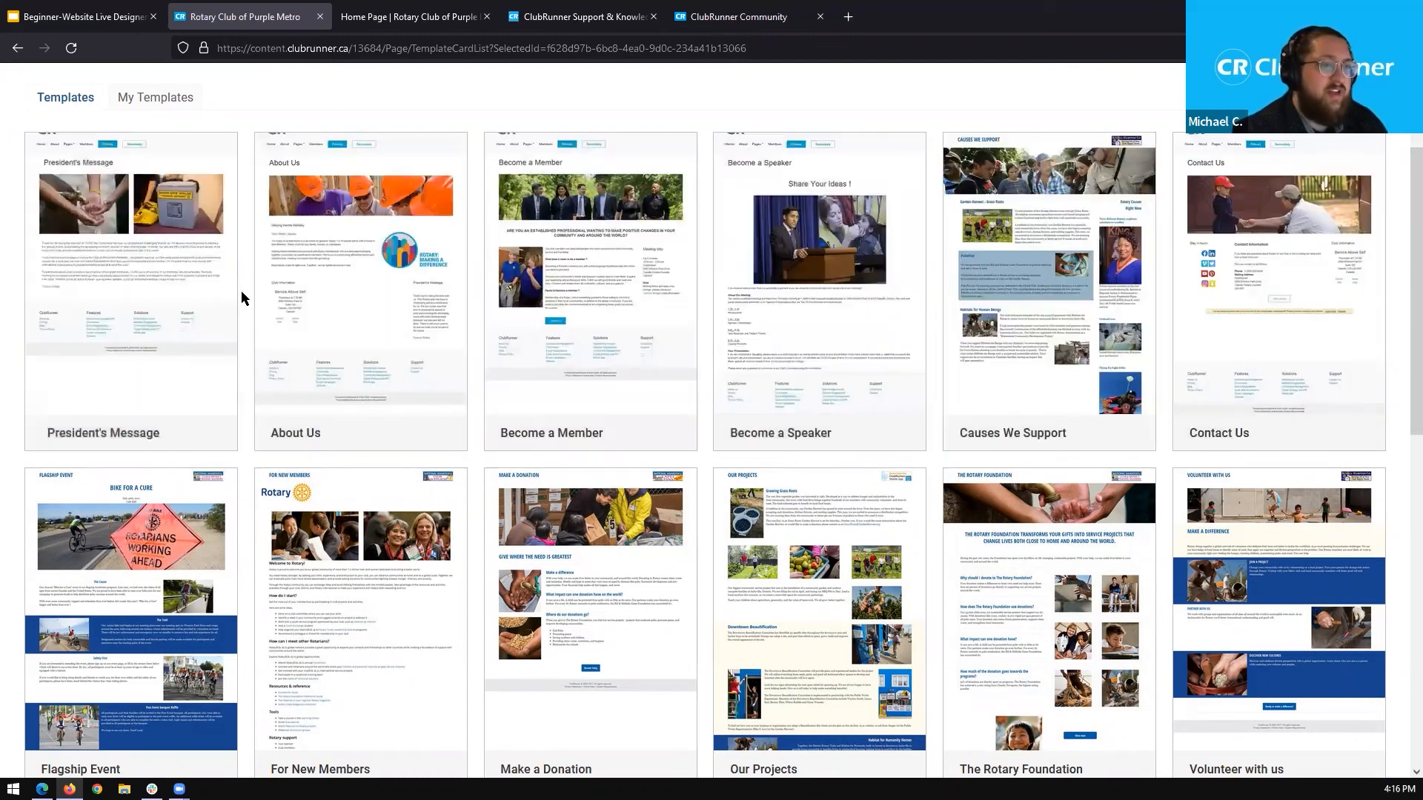
pyautogui.middleClick(243, 290)
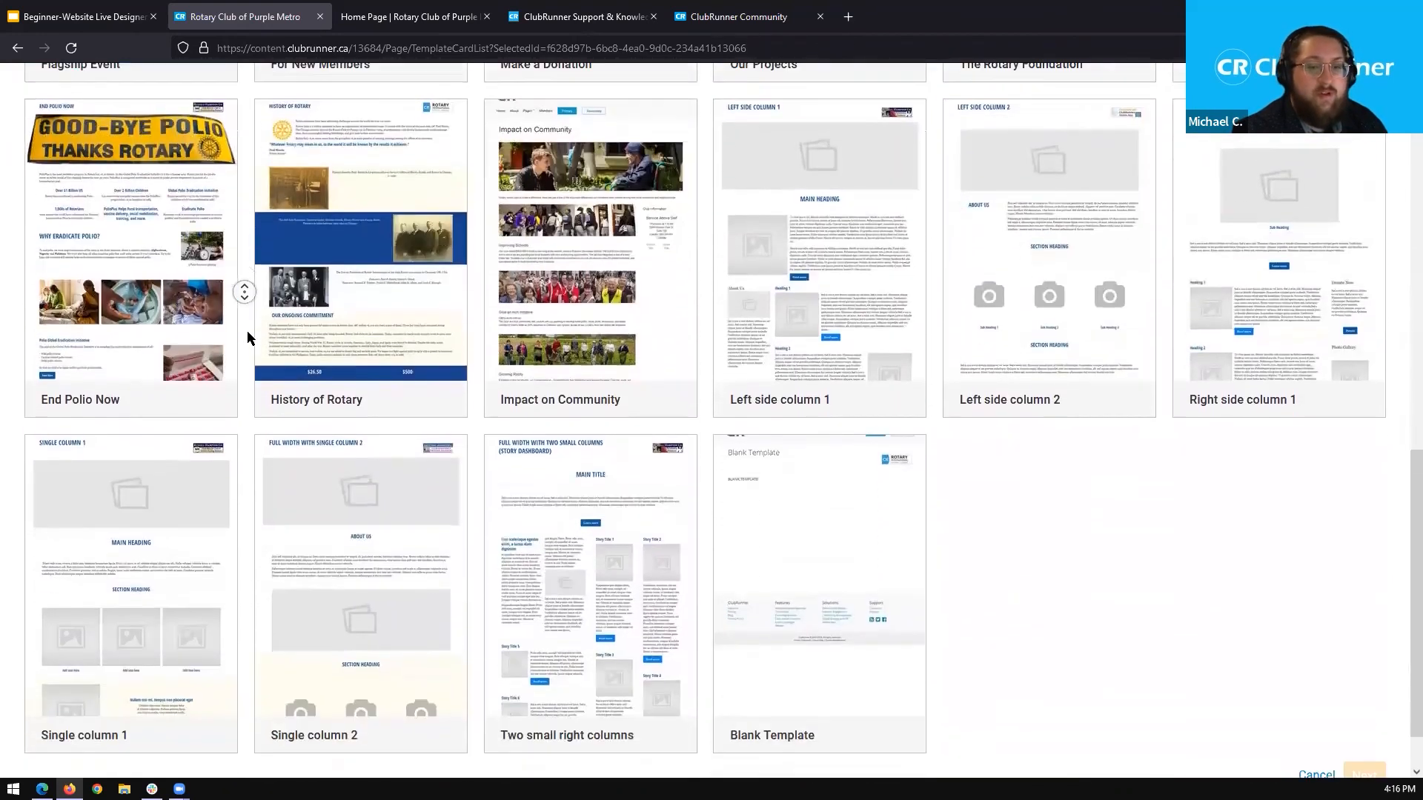
pyautogui.middleClick(248, 332)
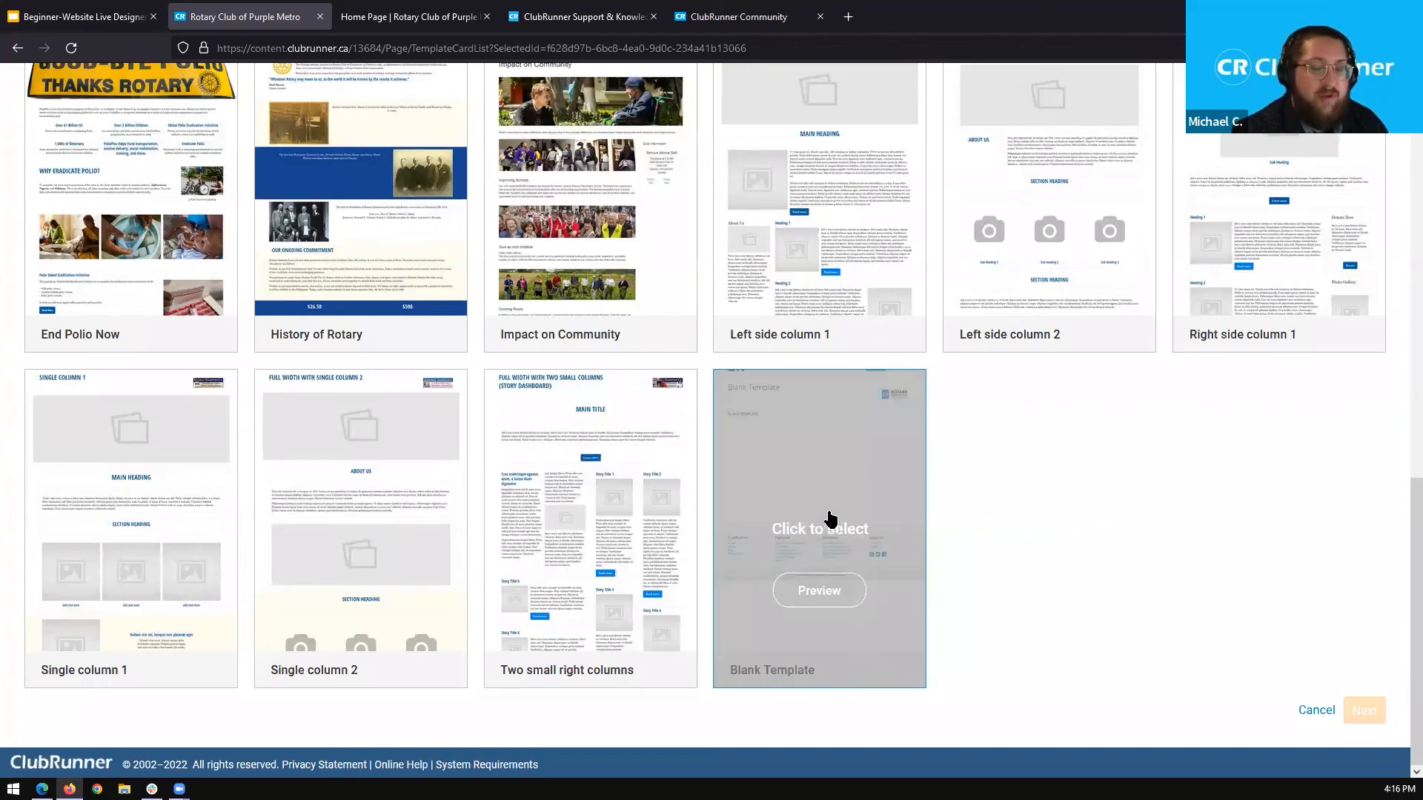
pyautogui.click(789, 515)
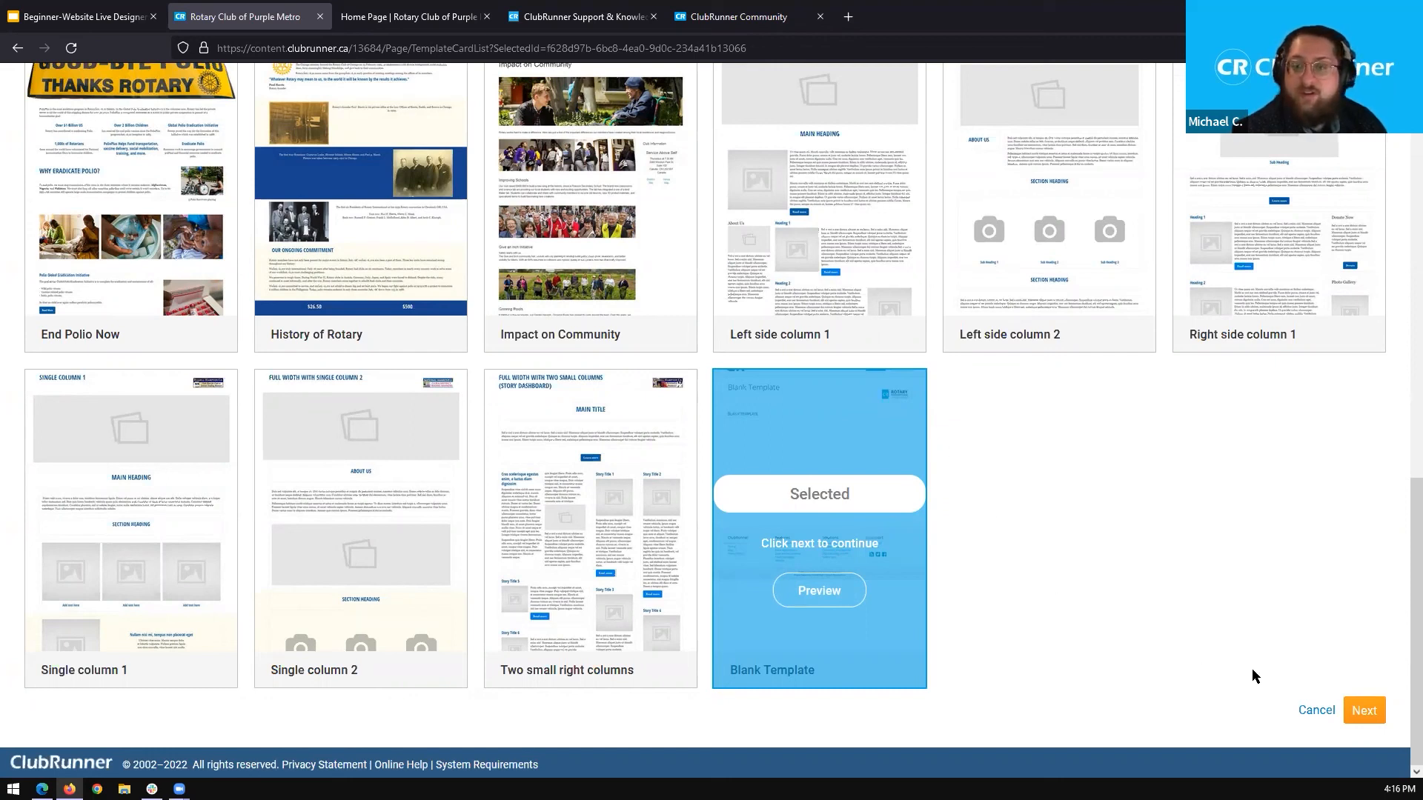
pyautogui.click(1364, 711)
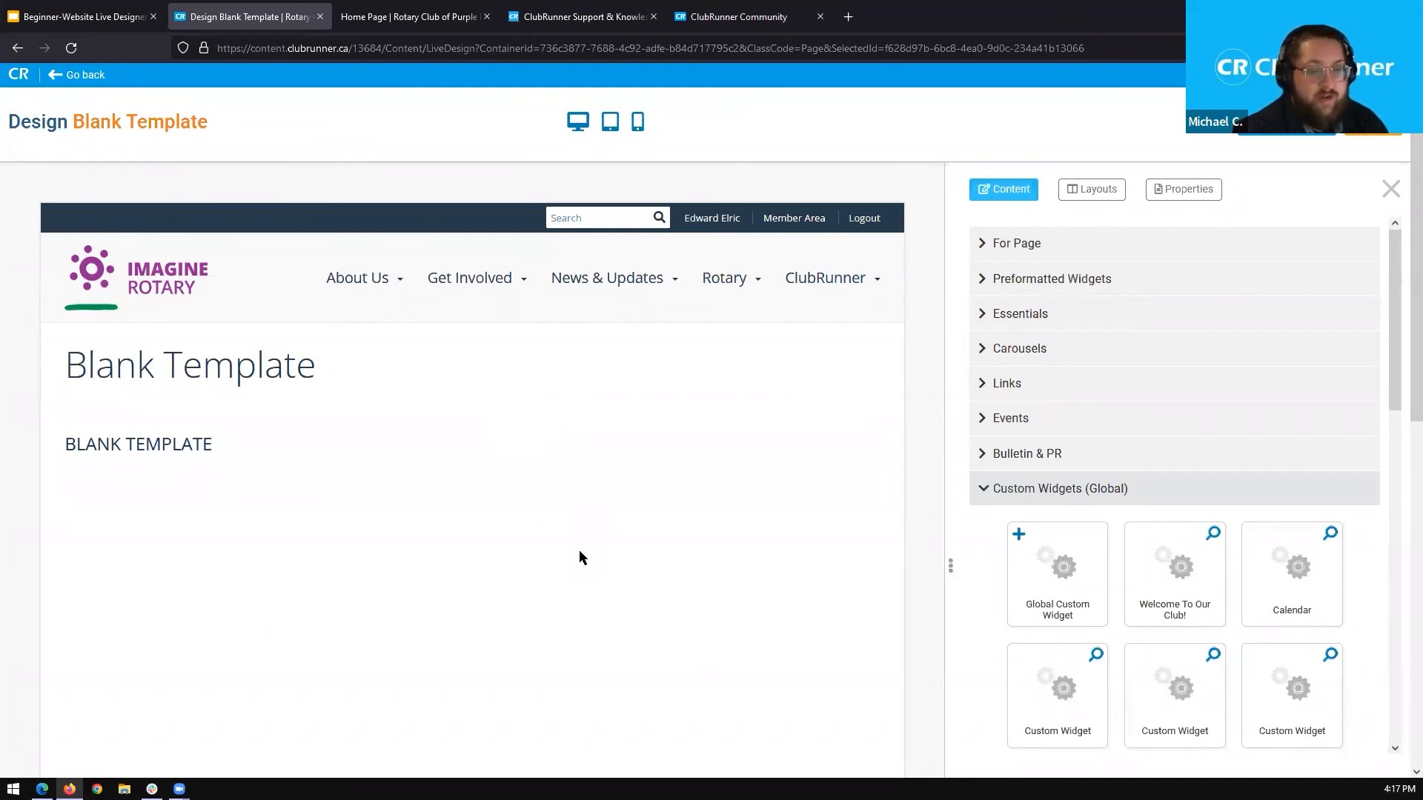
pyautogui.scroll(-2, 1400, 281)
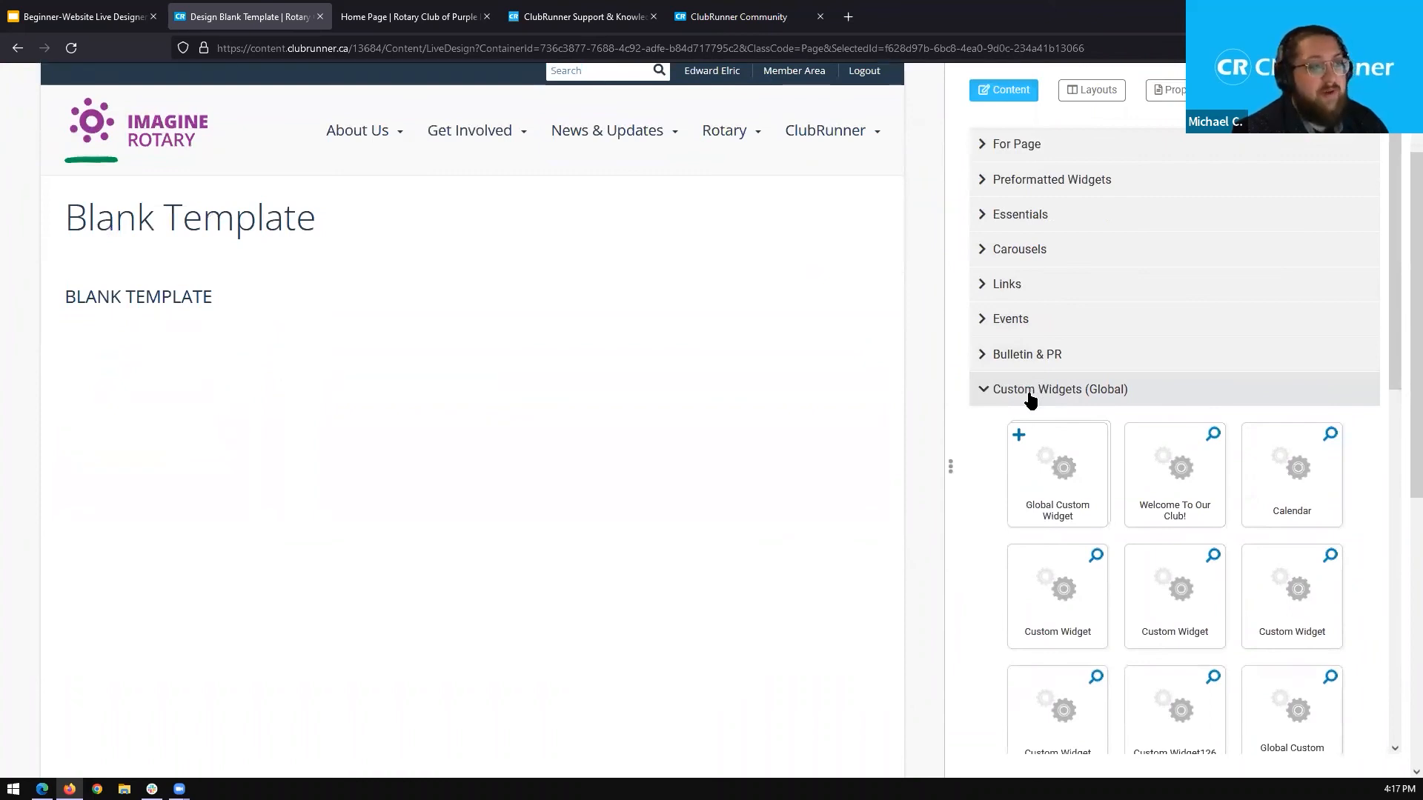
pyautogui.click(1031, 399)
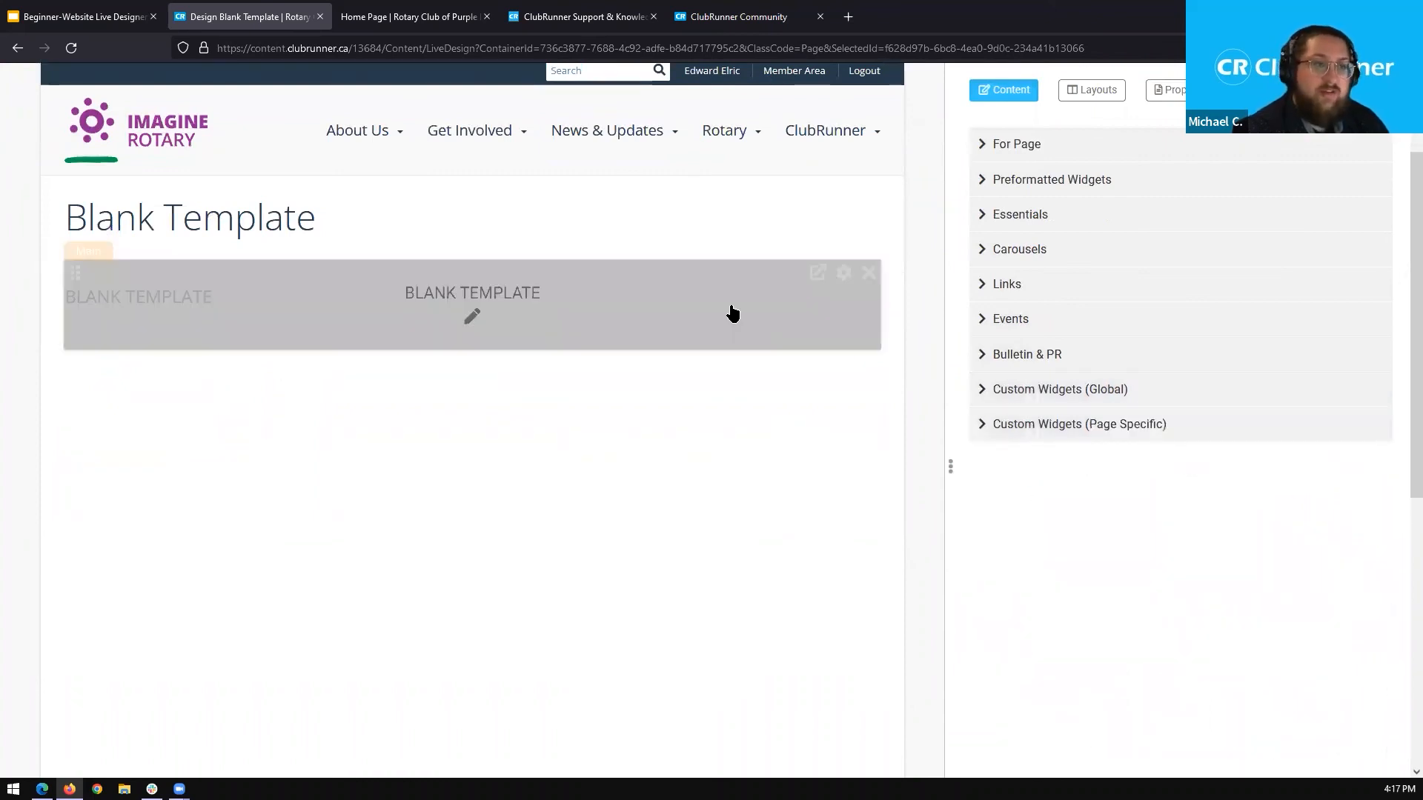
# Look over the available page layouts and the page properties, including title, permalink, tab title and access level.
pyautogui.scroll(1, 599, 258)
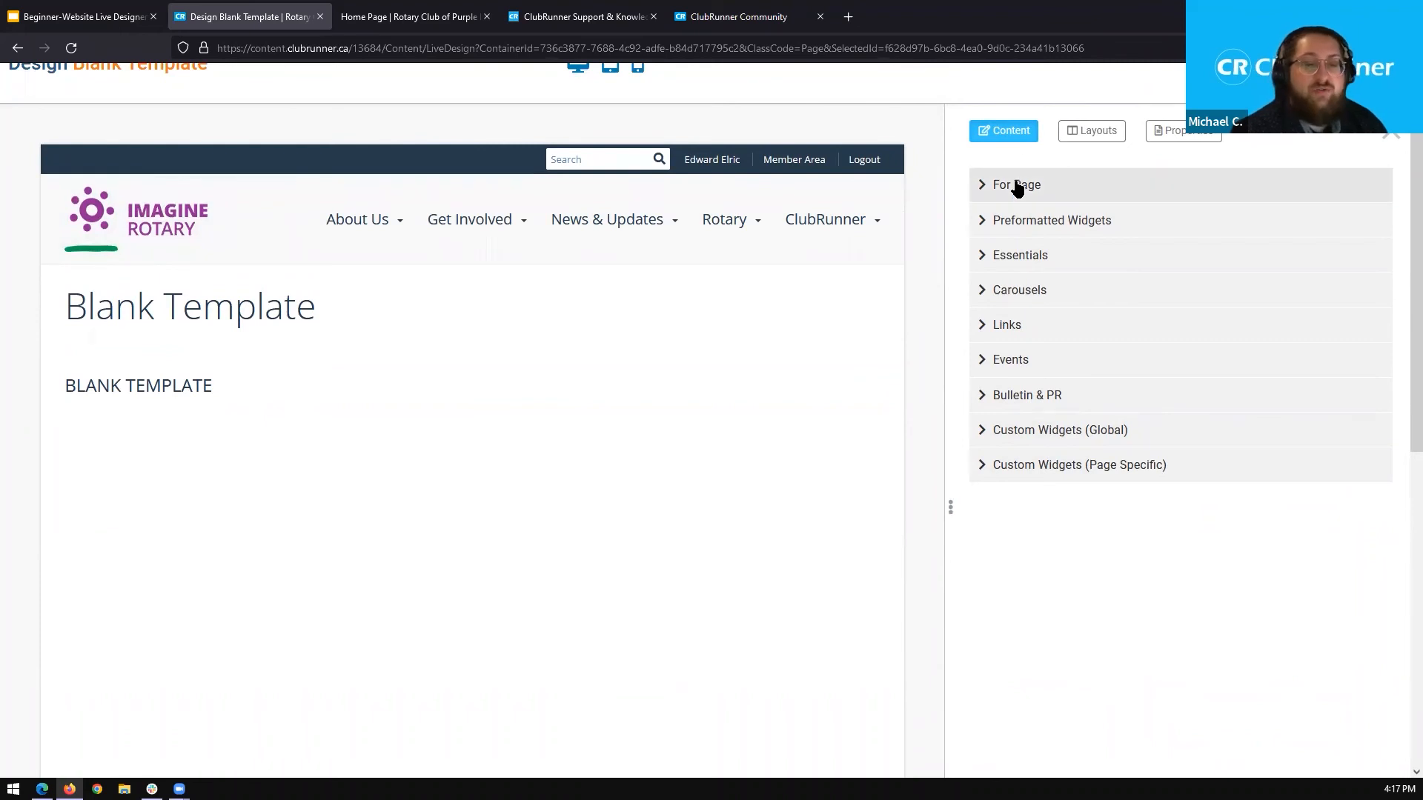
pyautogui.click(1086, 133)
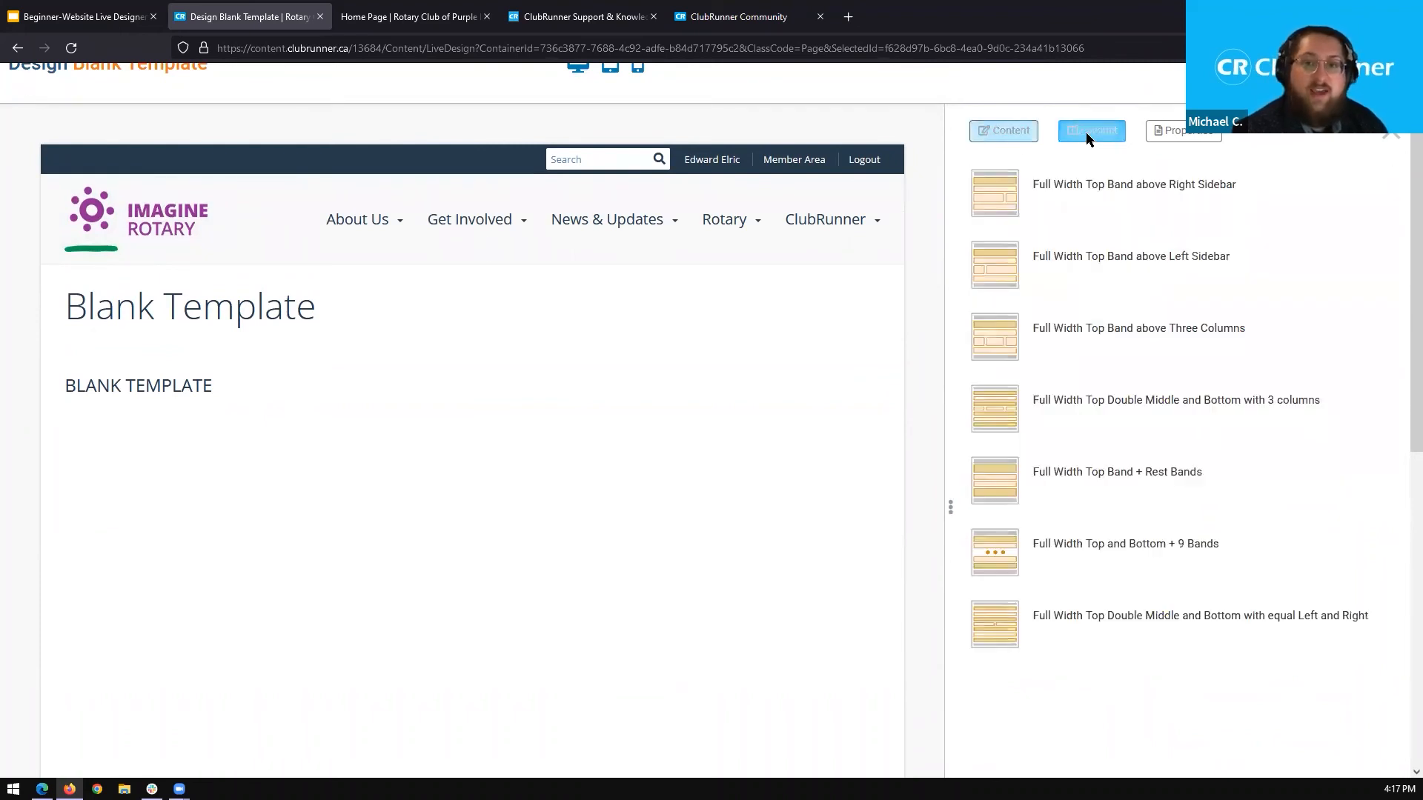
pyautogui.click(1156, 144)
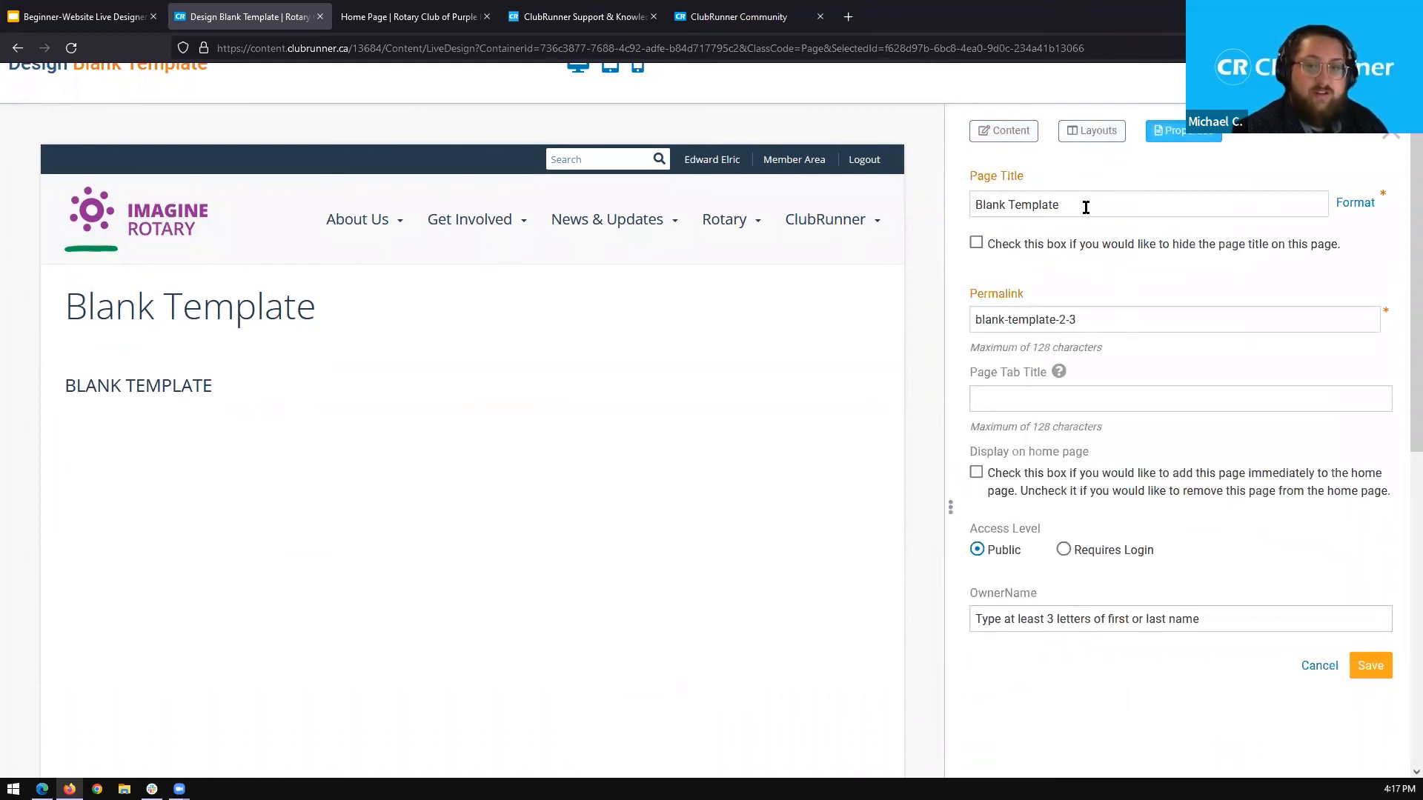
pyautogui.moveTo(1059, 372)
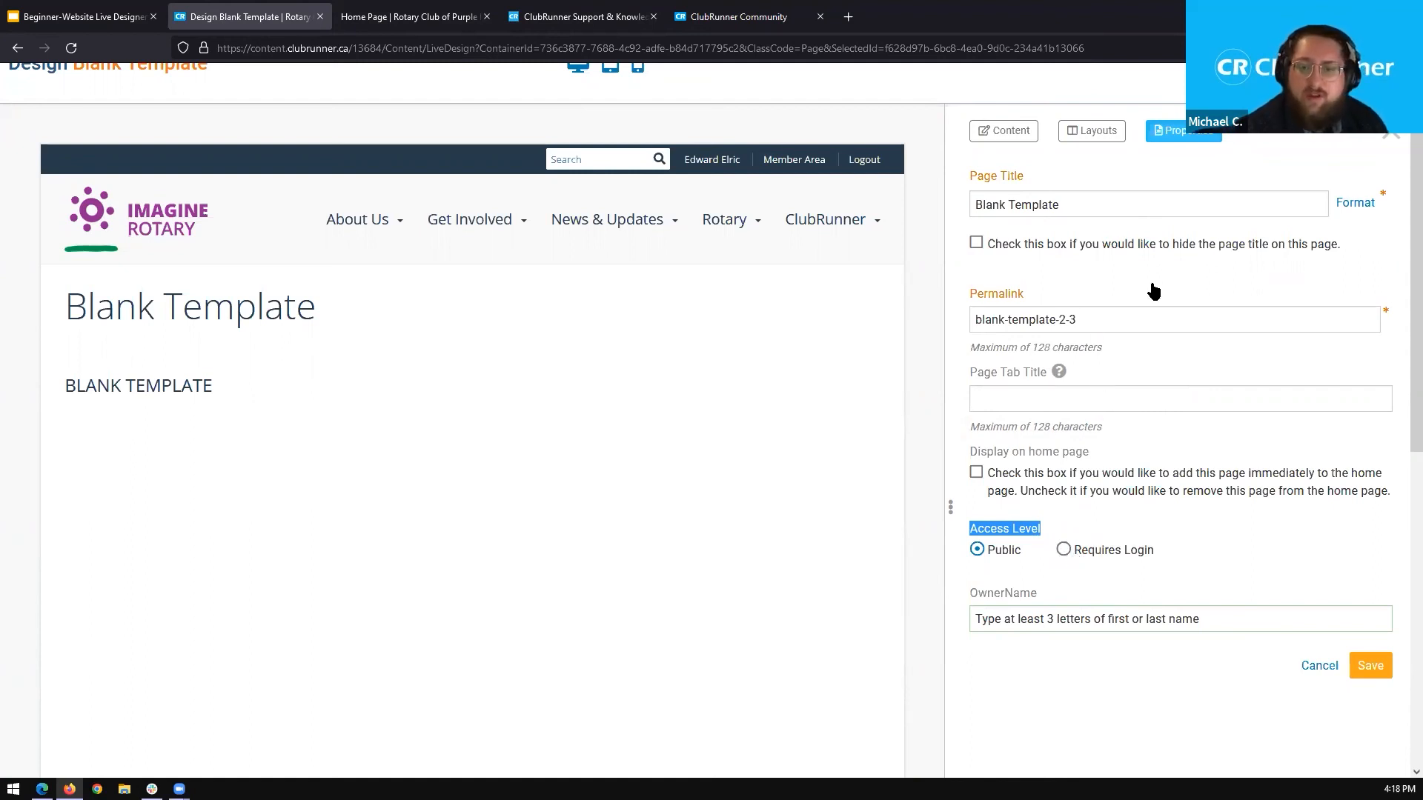
# Expand the For Page content group and apply the "Full Width Top Band above Right Sidebar" layout to the page.
pyautogui.click(988, 135)
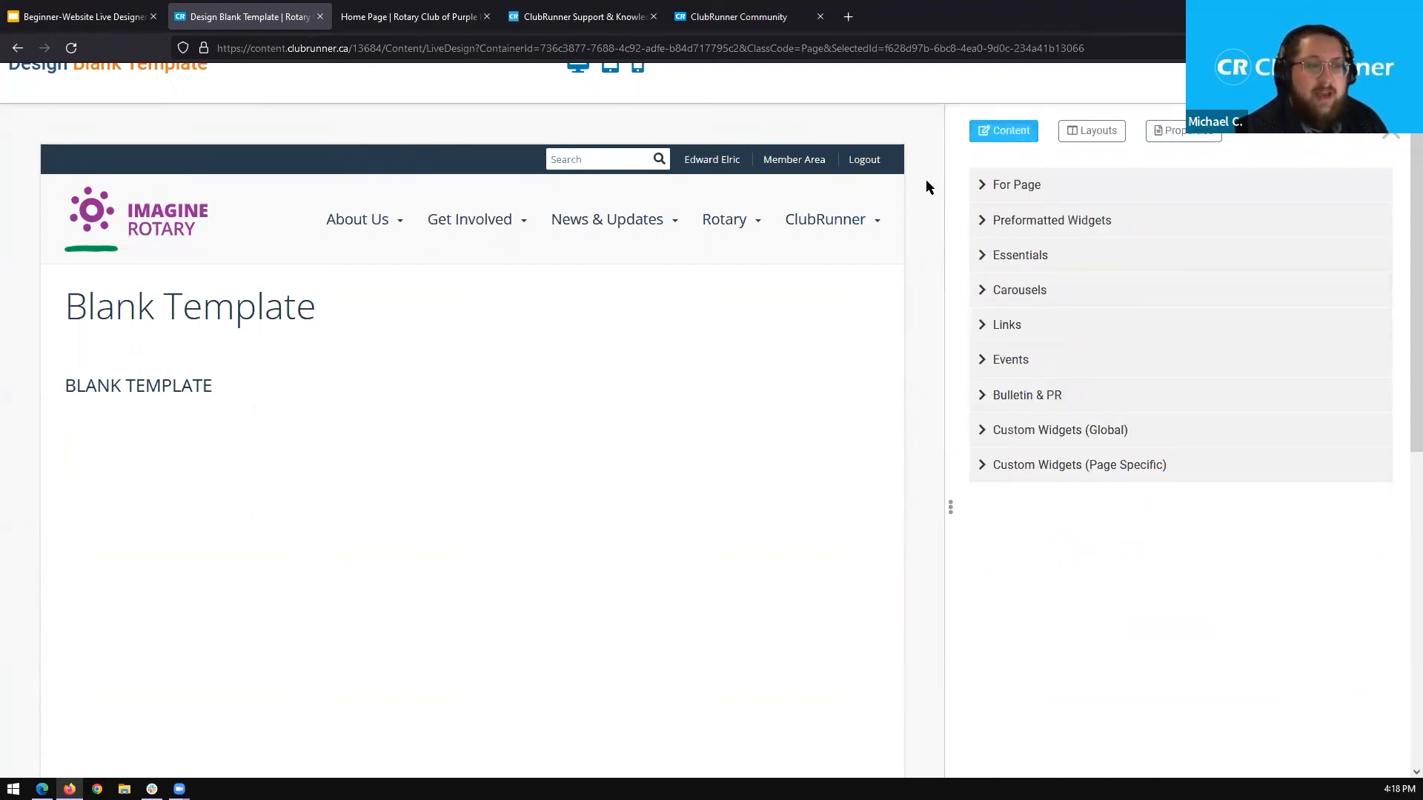
pyautogui.click(1023, 186)
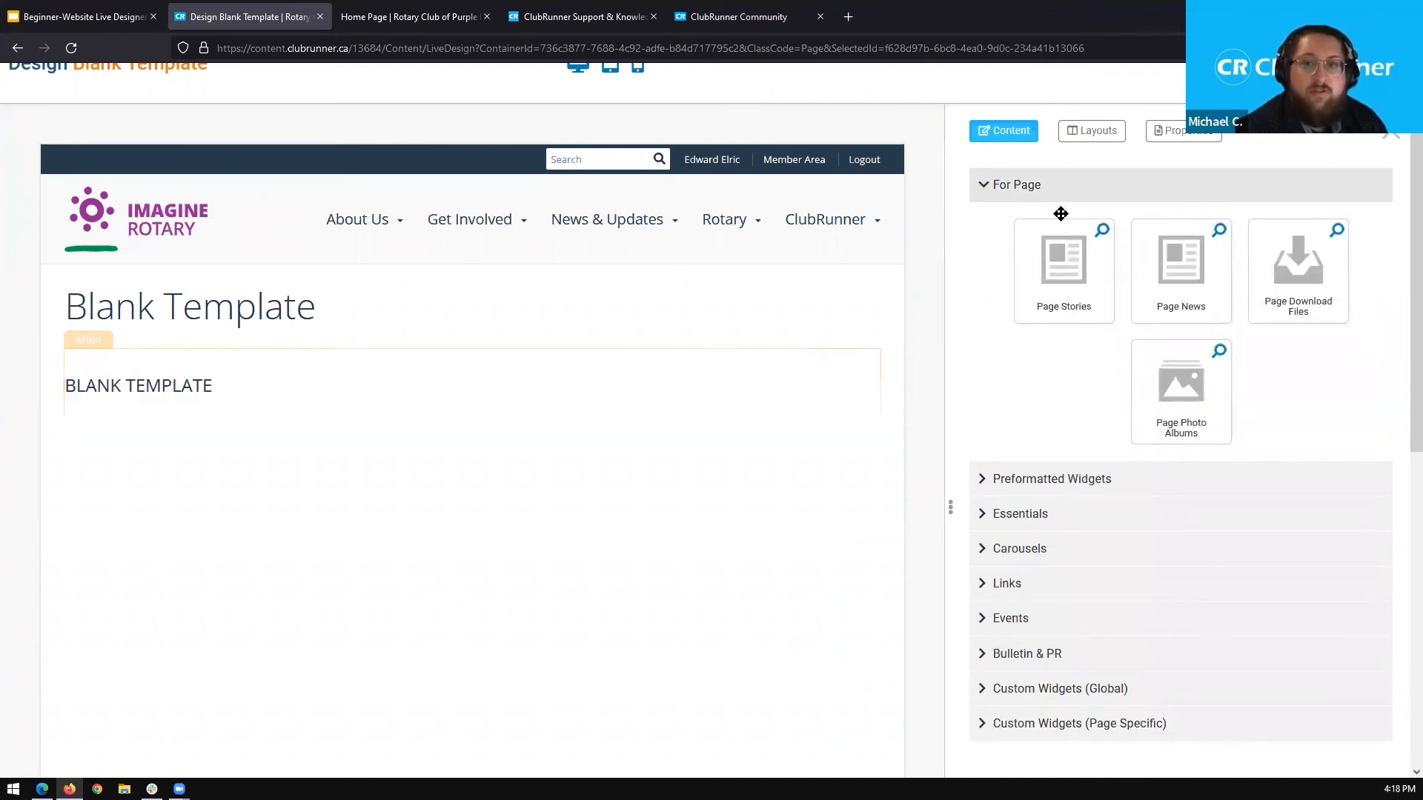
pyautogui.click(1091, 131)
pyautogui.click(1007, 212)
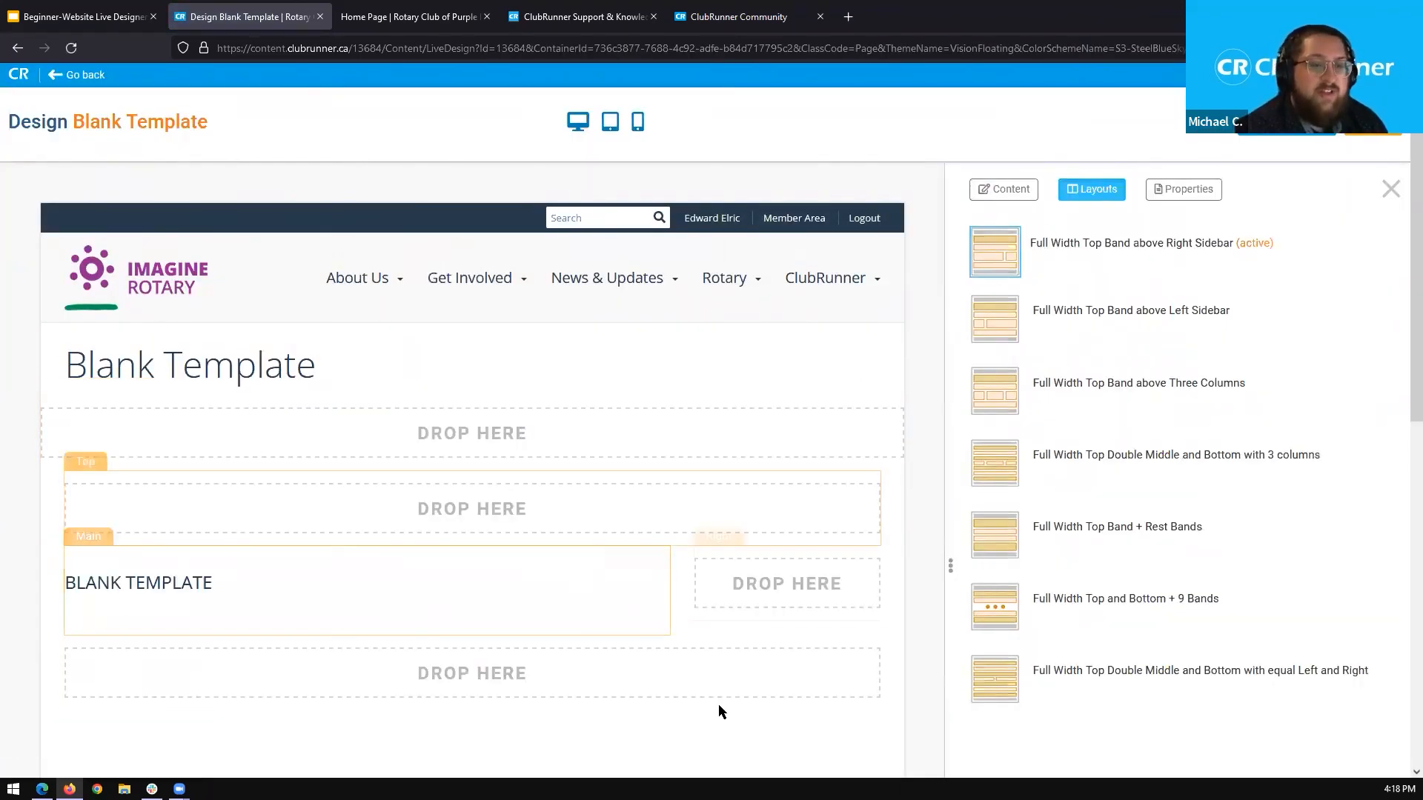
# Browse the widgets offered in the For Page, Preformatted Widgets and Essentials content groups.
pyautogui.click(1014, 194)
pyautogui.scroll(-1, 1401, 292)
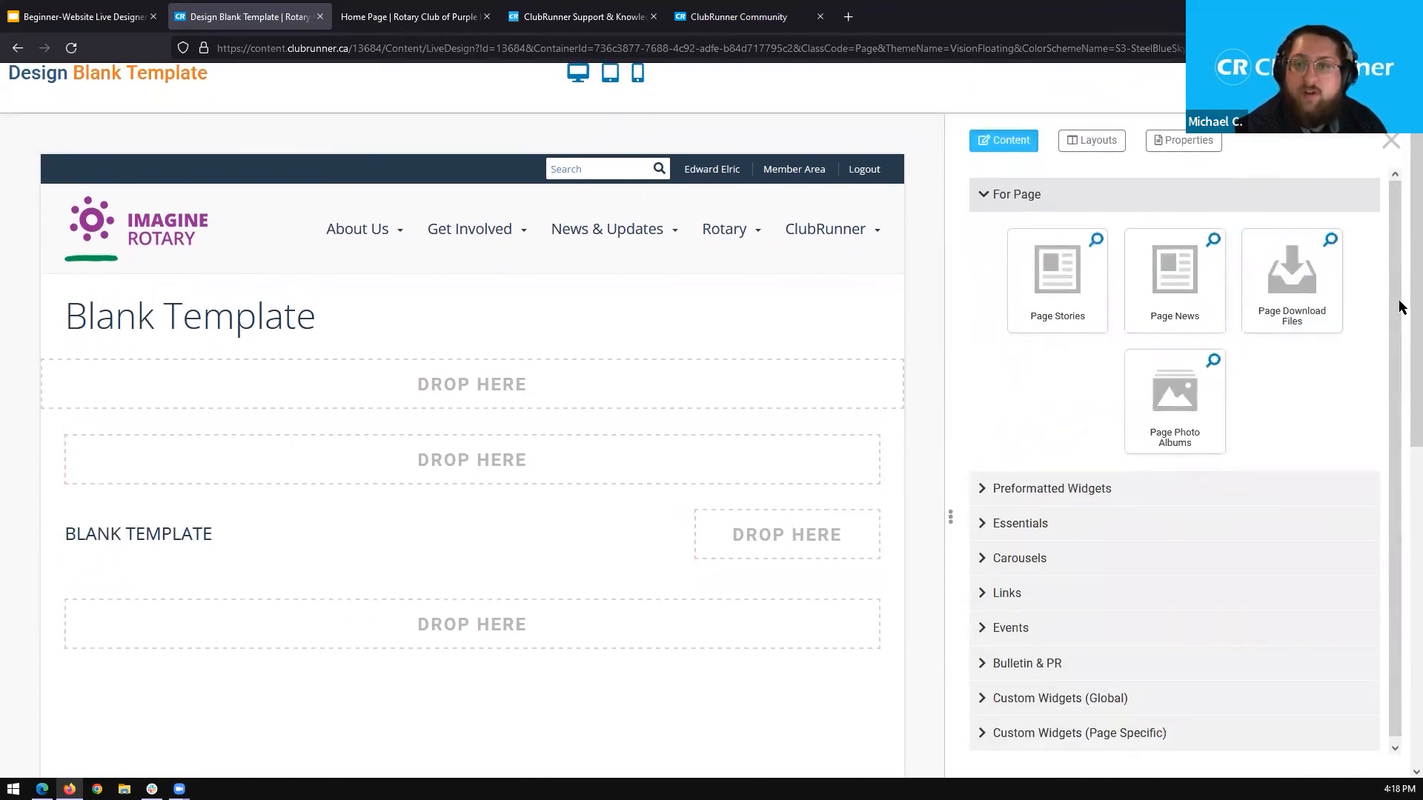
pyautogui.click(1090, 484)
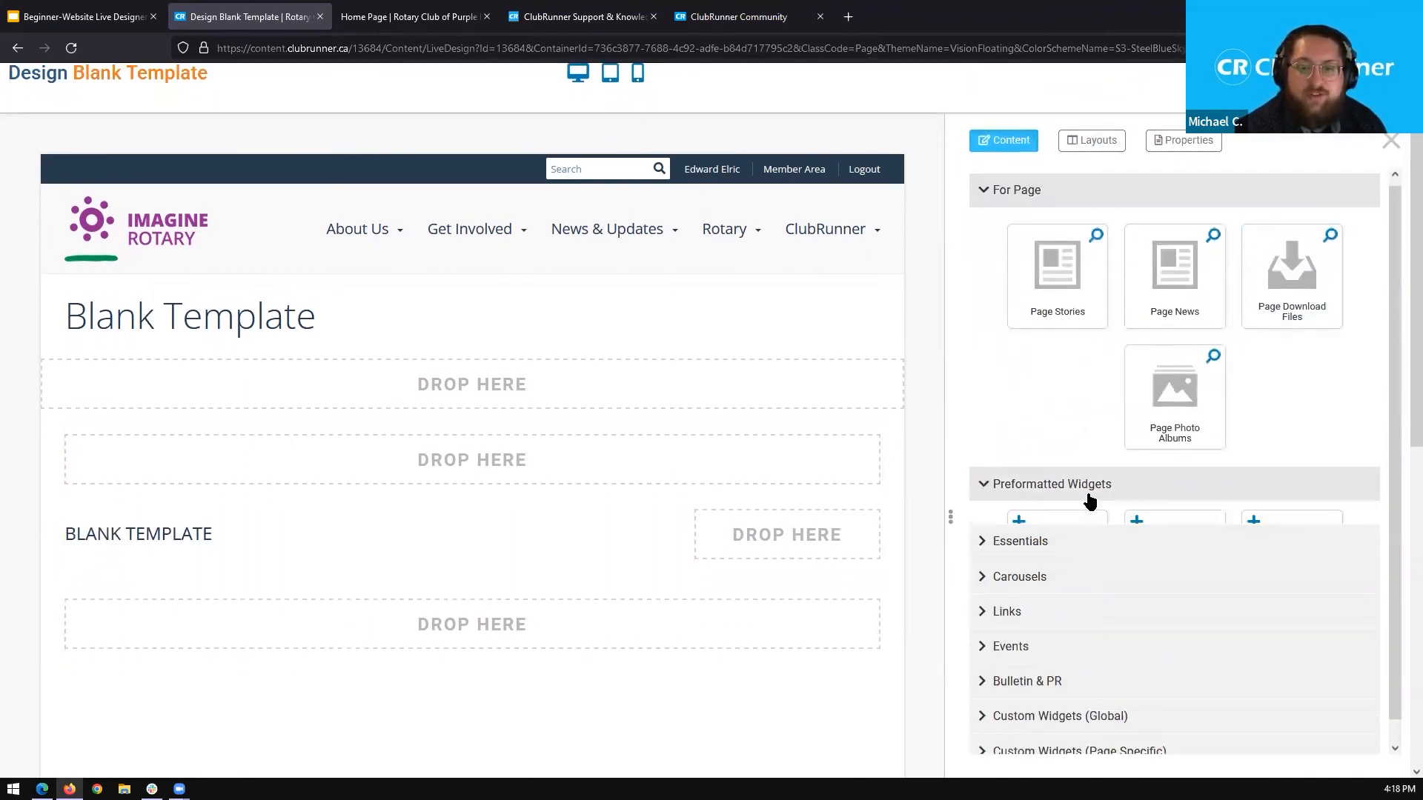
pyautogui.scroll(-3, 1105, 454)
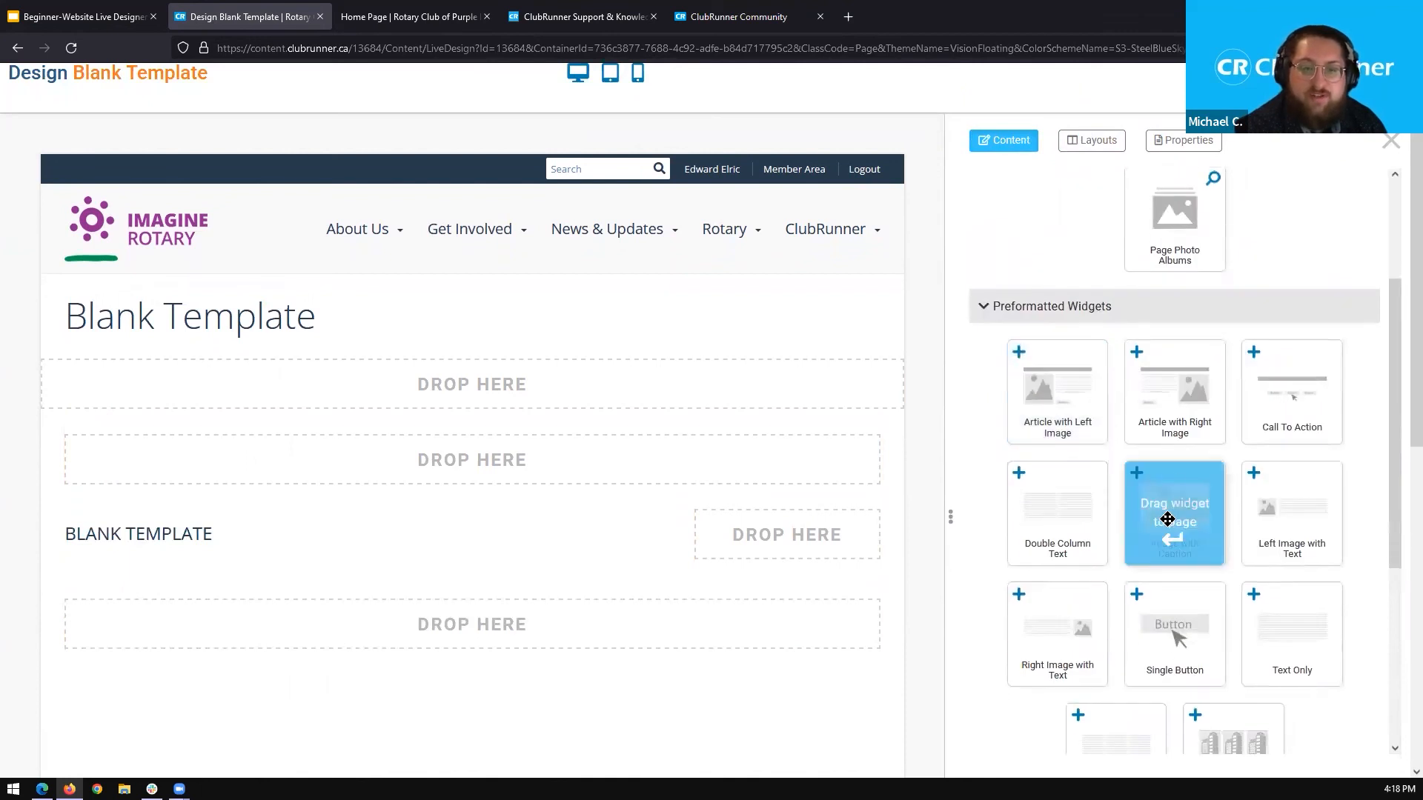
pyautogui.click(1089, 308)
pyautogui.click(1022, 523)
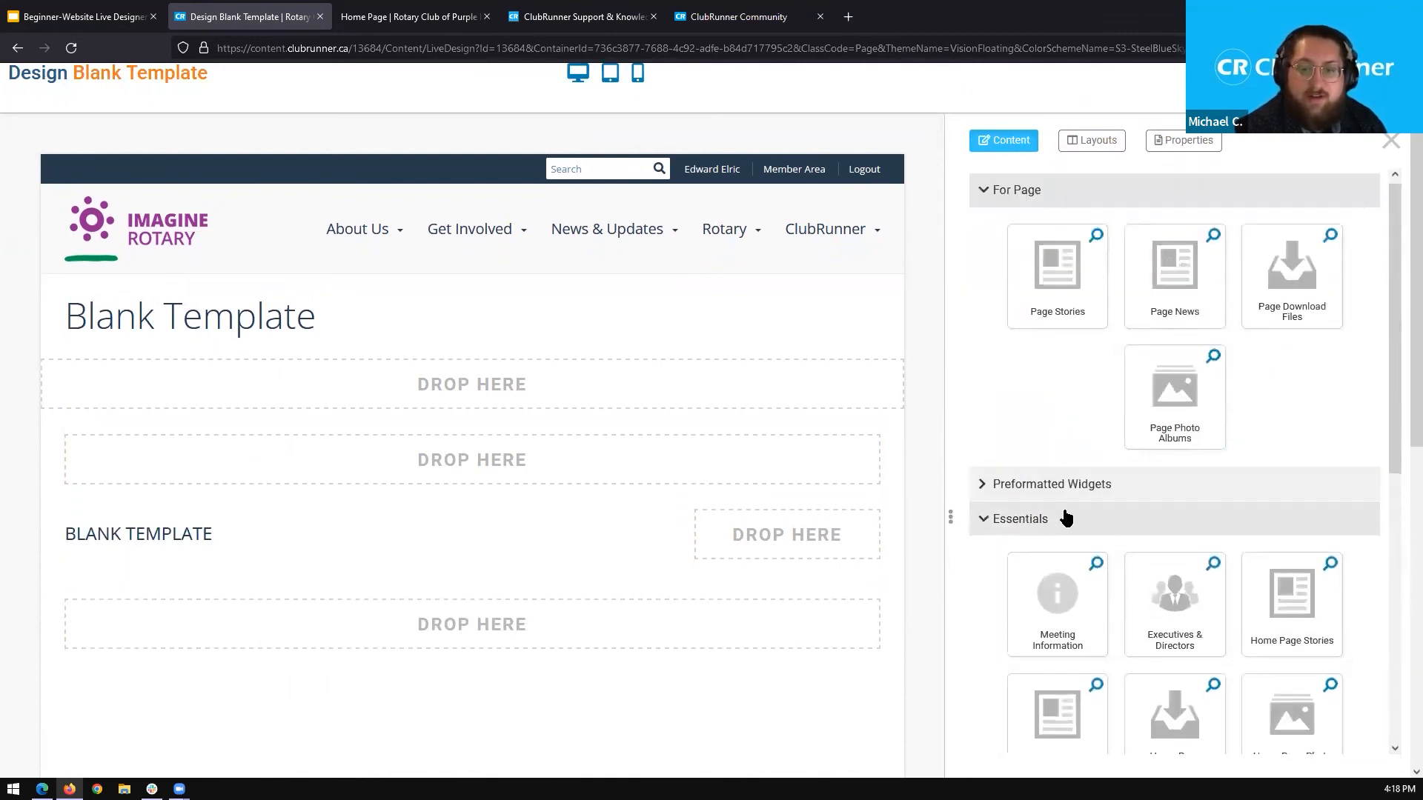
pyautogui.scroll(-5, 1064, 515)
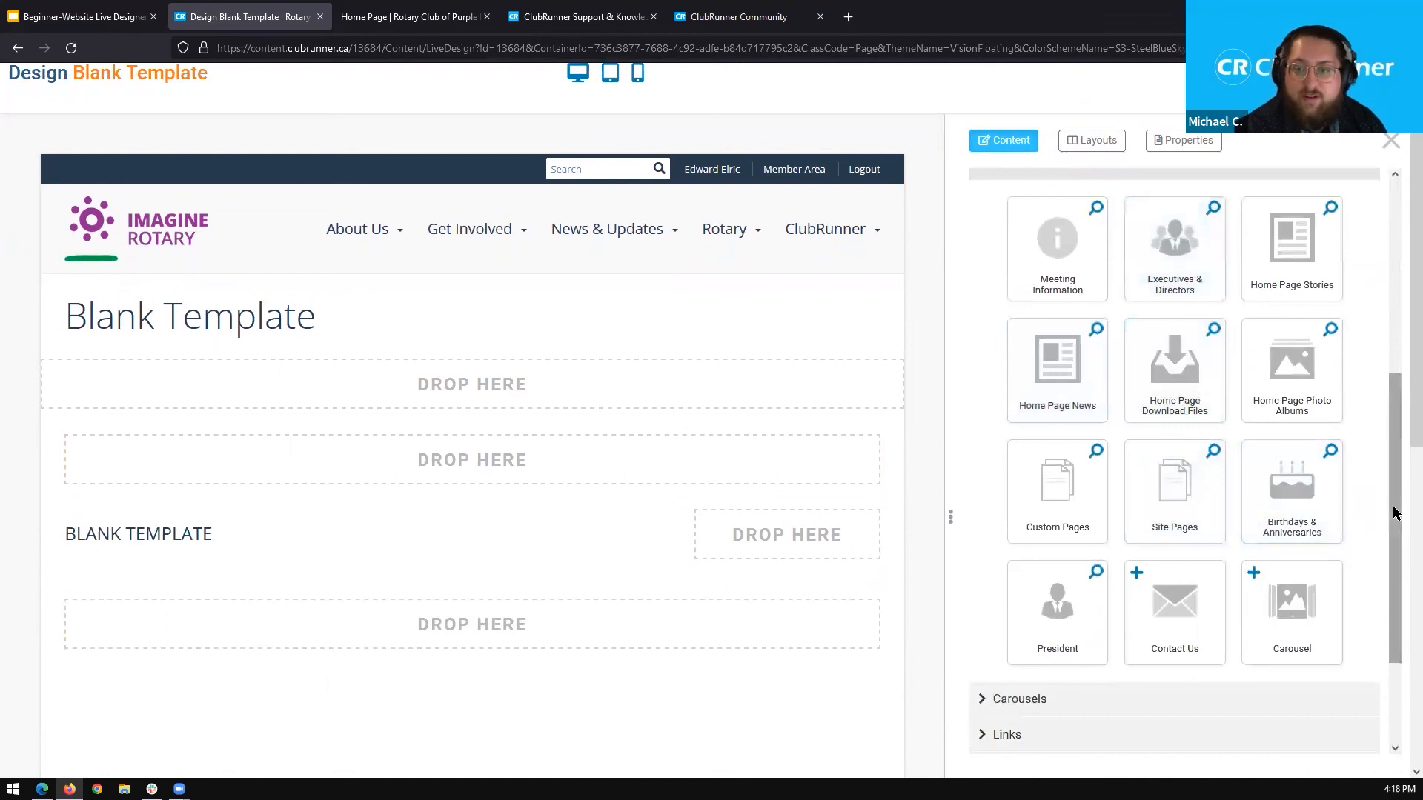
pyautogui.scroll(2, 1391, 509)
pyautogui.click(1034, 296)
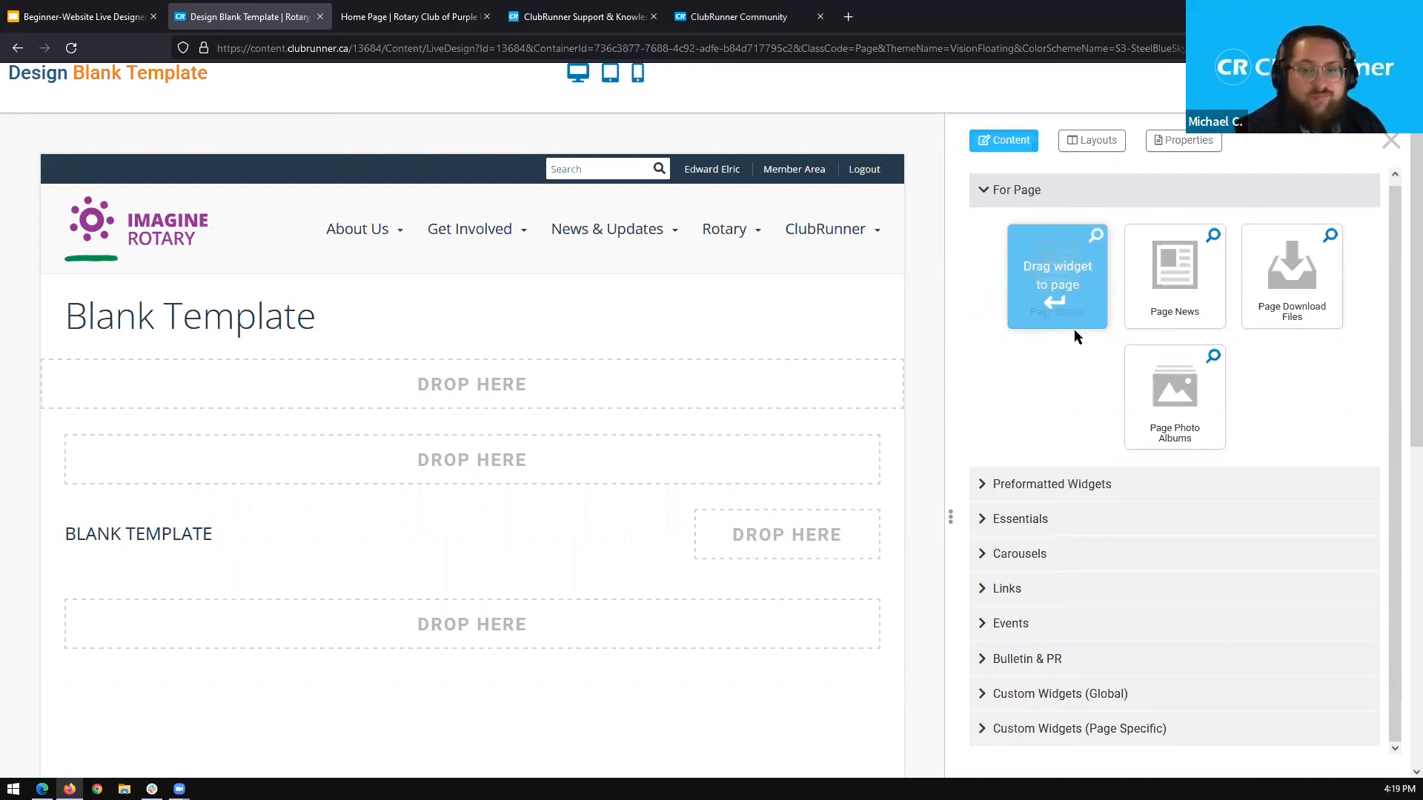
# Add the Page Stories widget to the Main area beneath the BLANK TEMPLATE text and open its story list for editing.
pyautogui.moveTo(1082, 301); pyautogui.dragTo(578, 563)
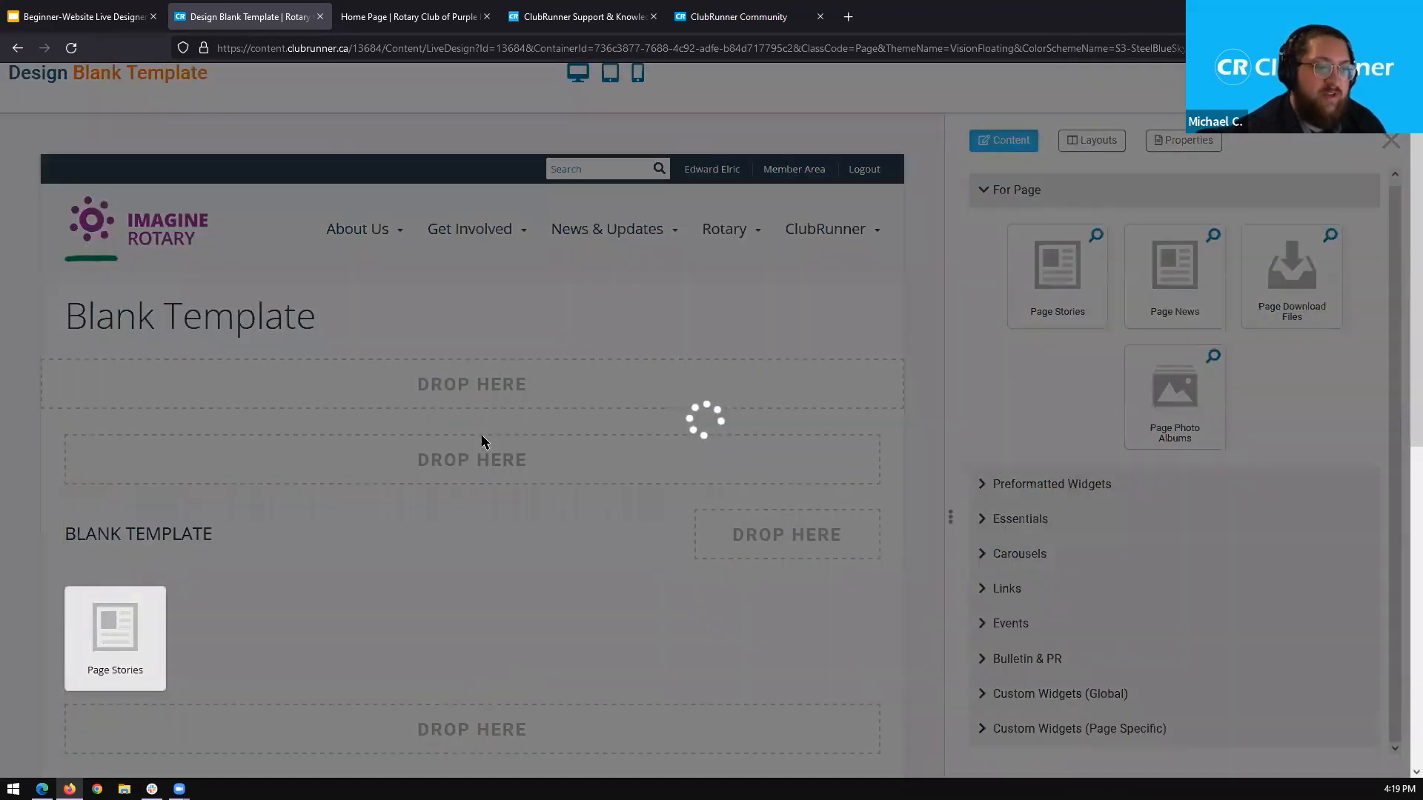
pyautogui.scroll(-1, 507, 407)
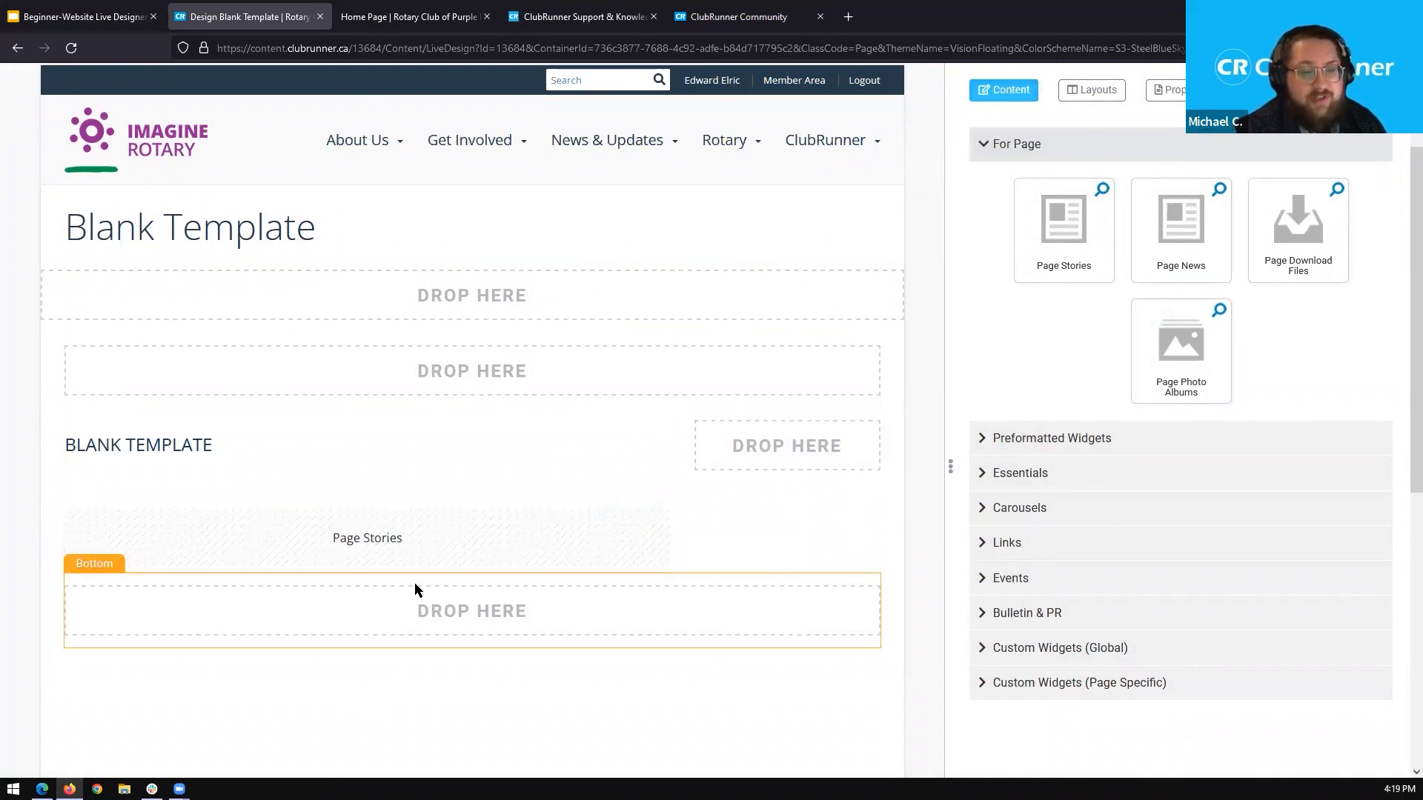
pyautogui.moveTo(381, 546)
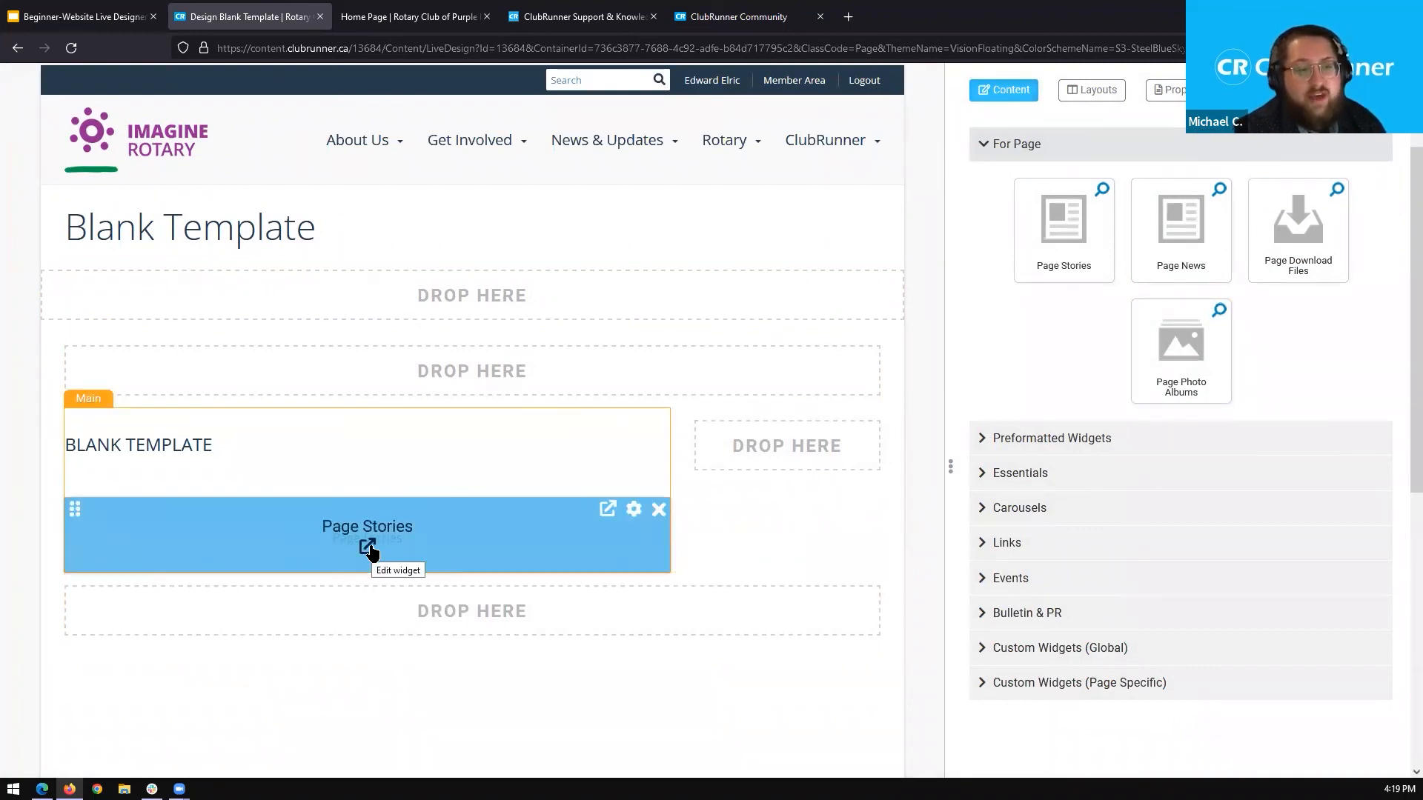
pyautogui.click(367, 548)
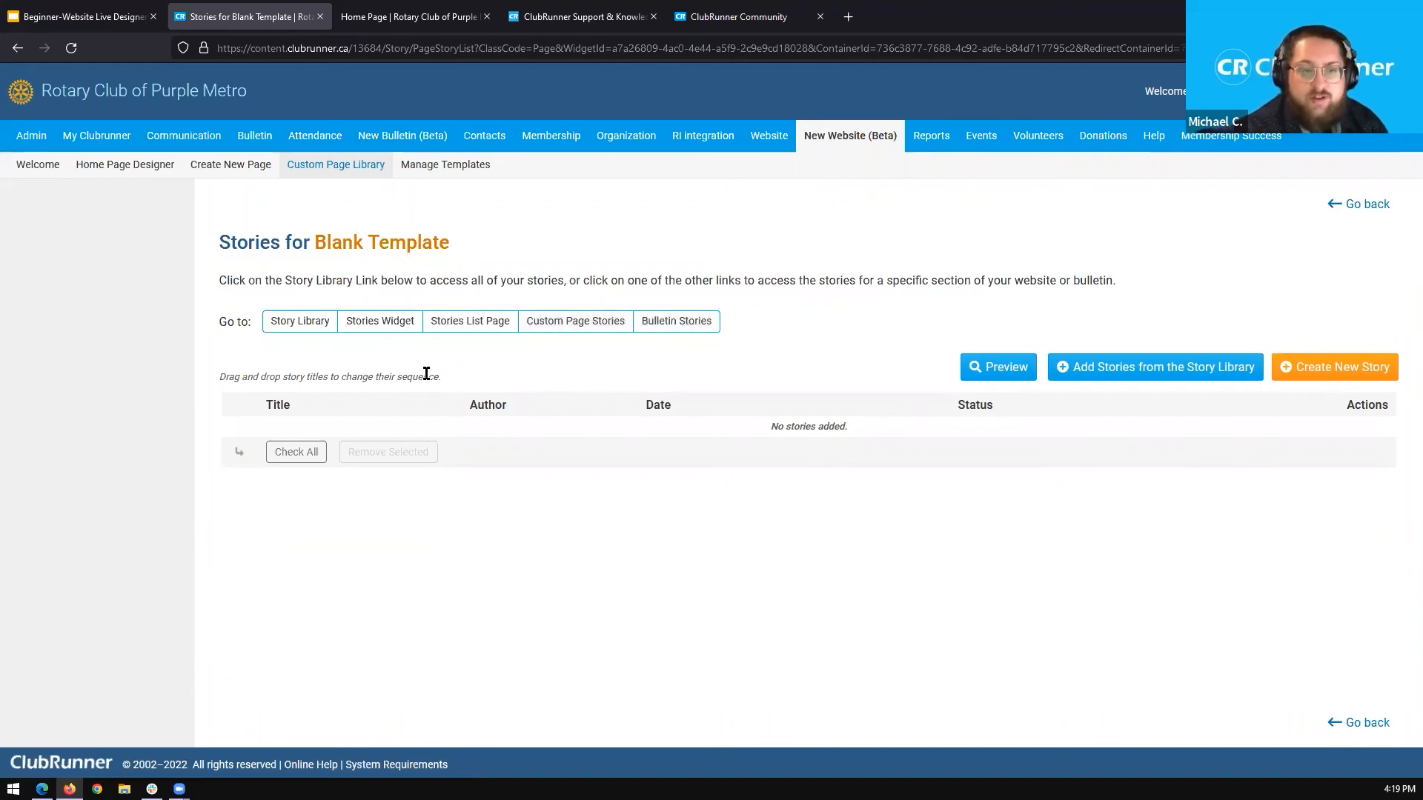
# Add "Club event coming soon!", "Website Content Webinar Story" and "May 11th Story" from the Story Library to the Page Stories widget.
pyautogui.click(1258, 377)
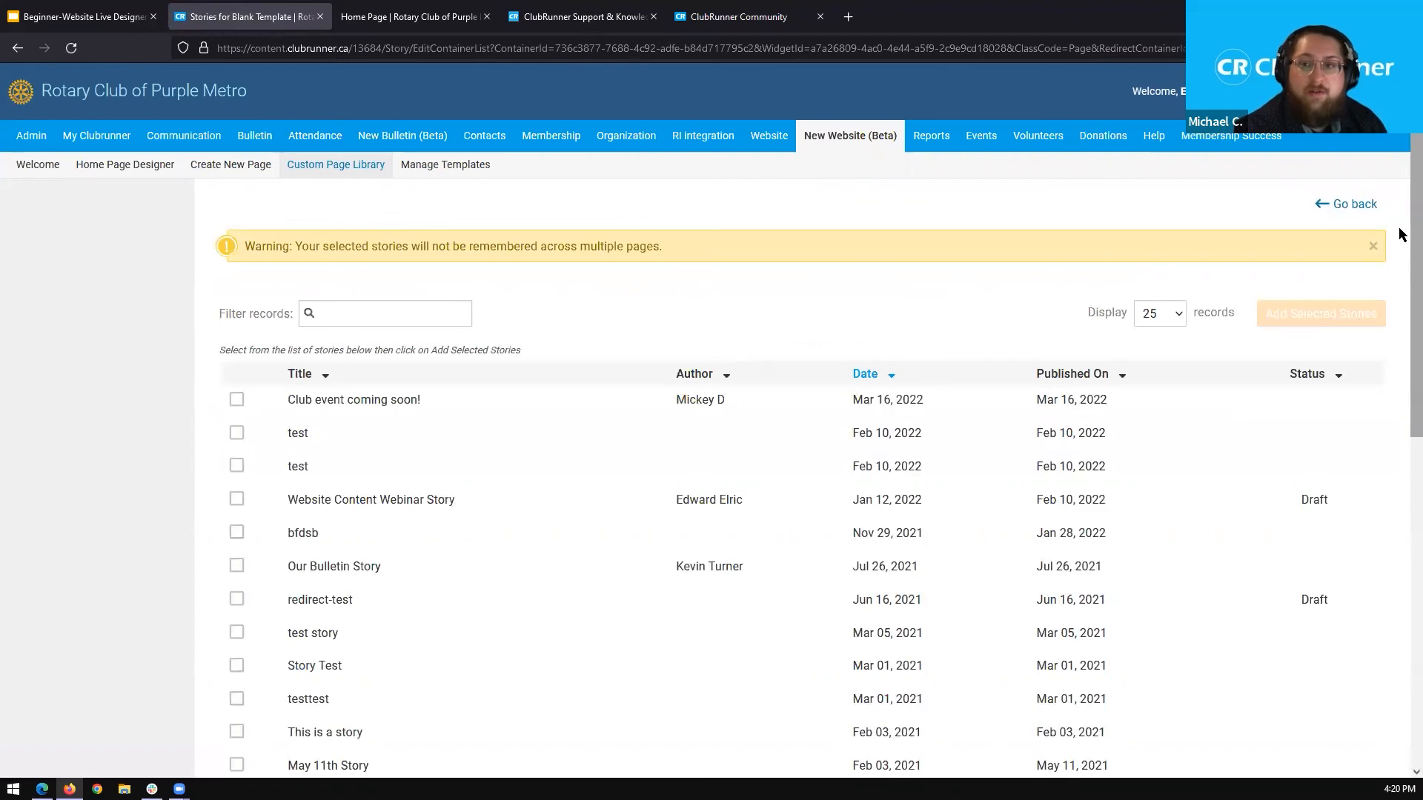
pyautogui.scroll(-2, 711, 312)
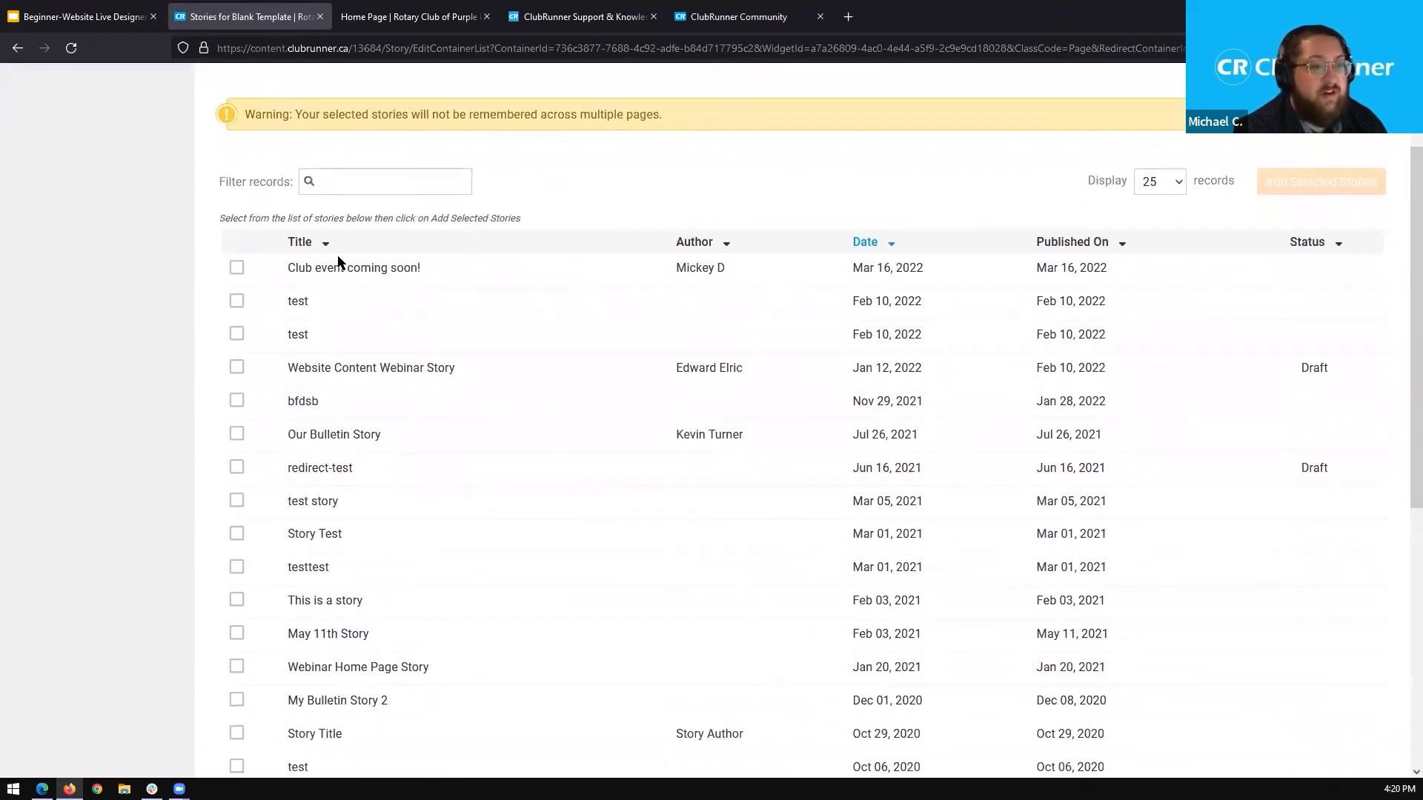
pyautogui.click(236, 269)
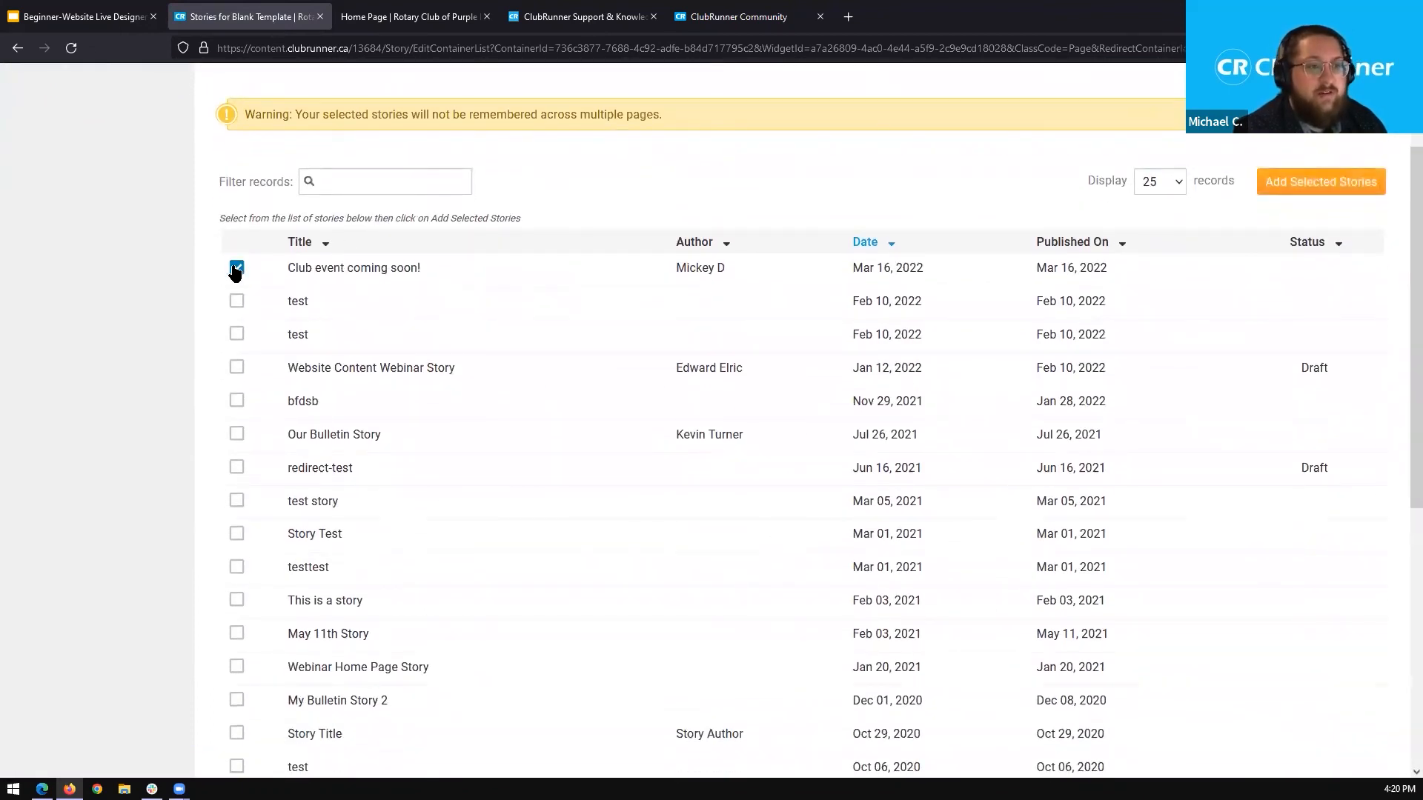
pyautogui.click(236, 368)
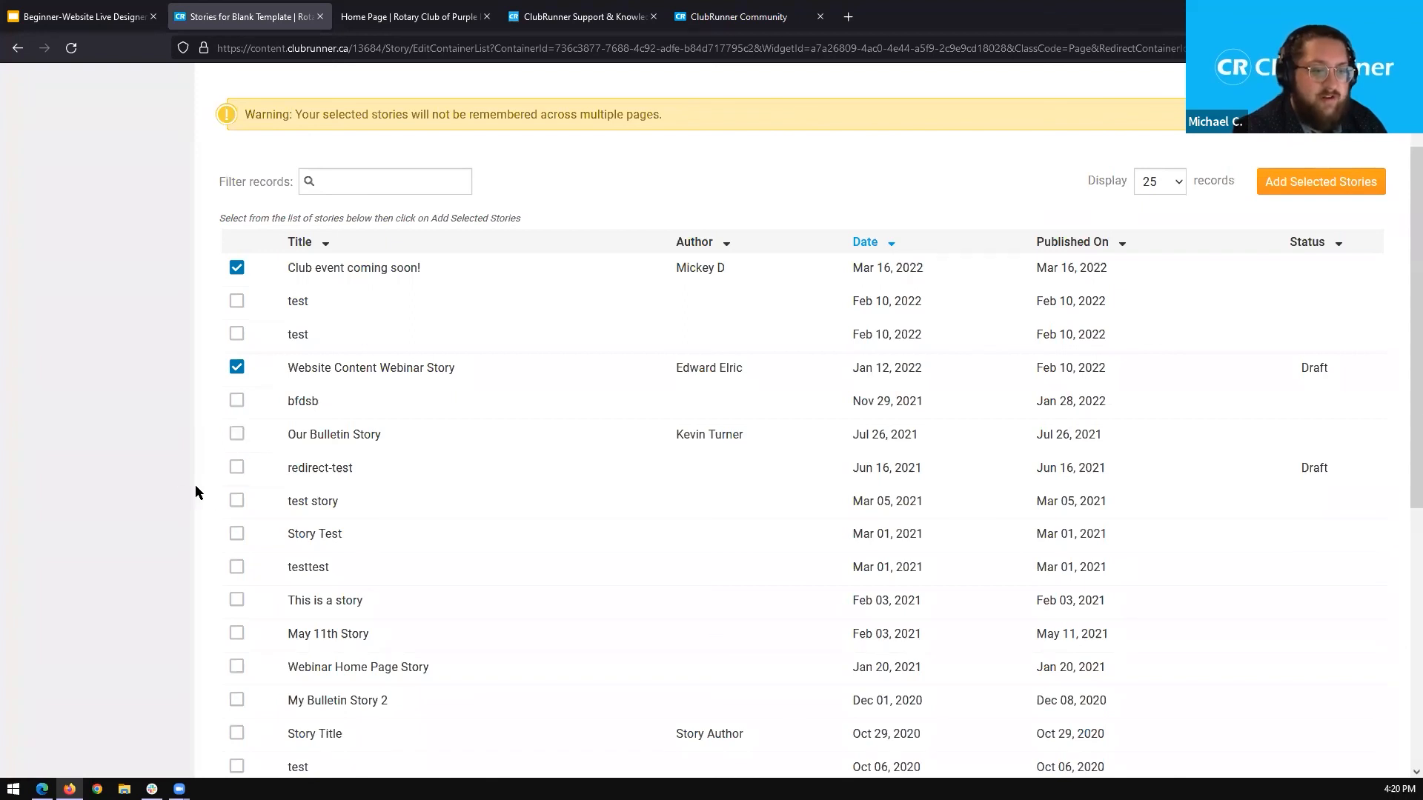
pyautogui.scroll(-2, 197, 490)
pyautogui.click(236, 547)
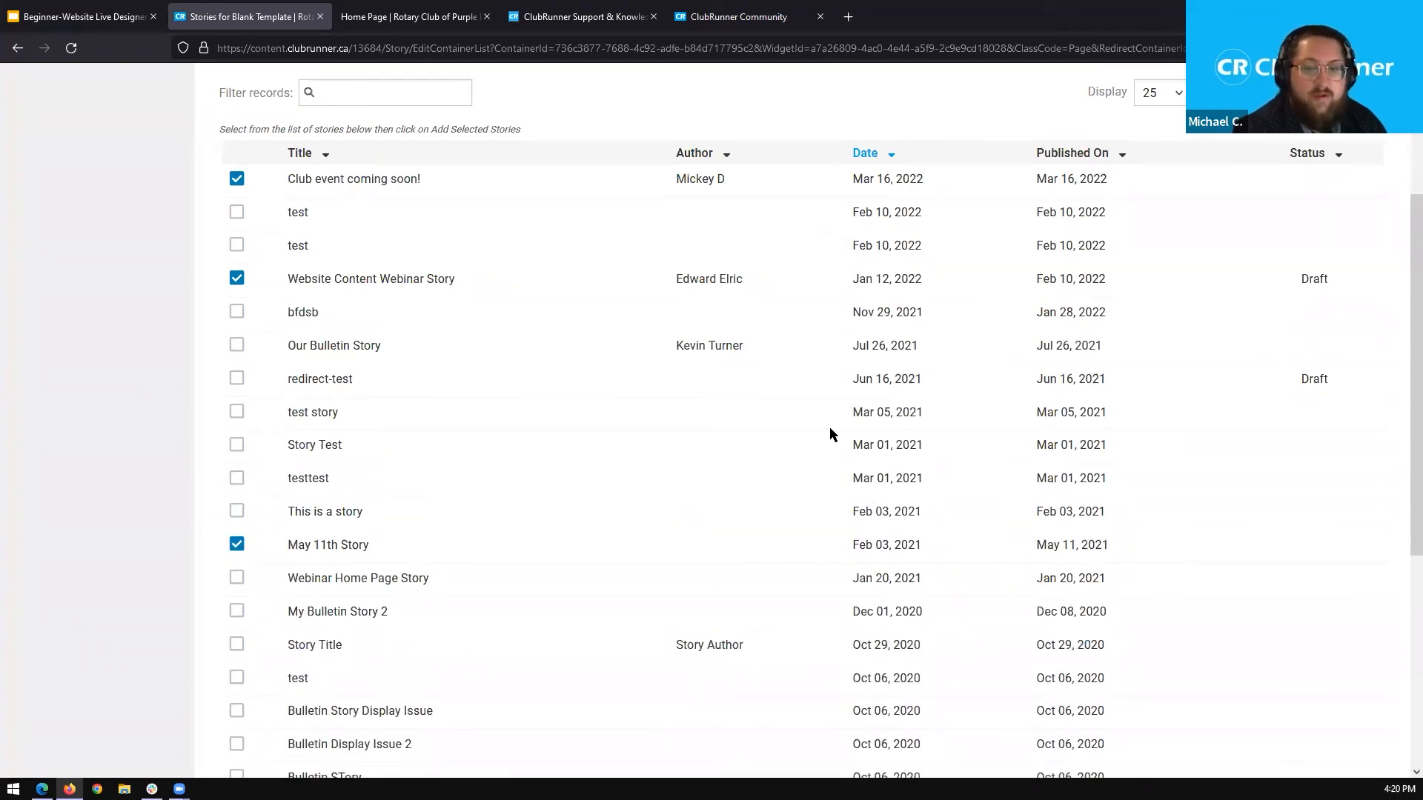
pyautogui.scroll(2, 829, 427)
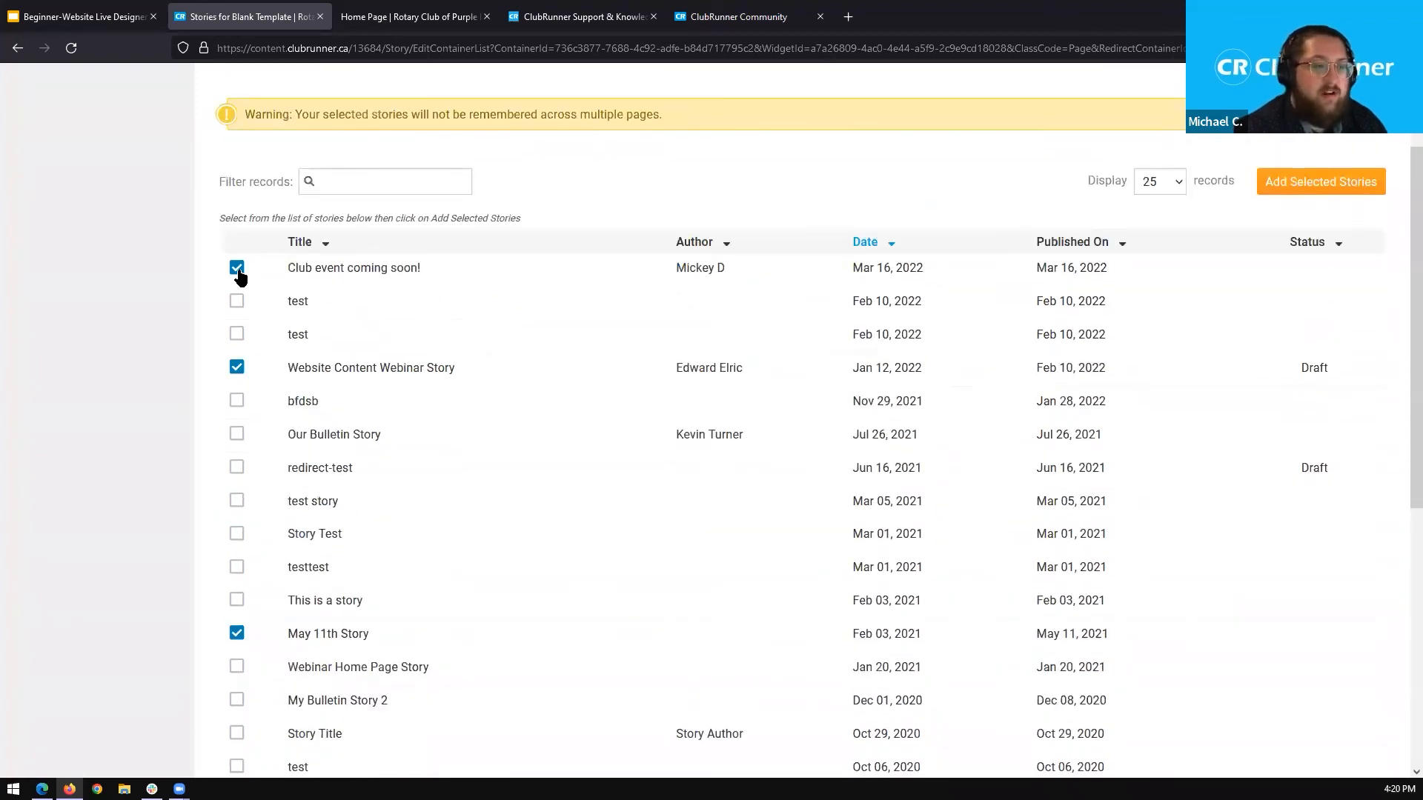
pyautogui.click(1299, 186)
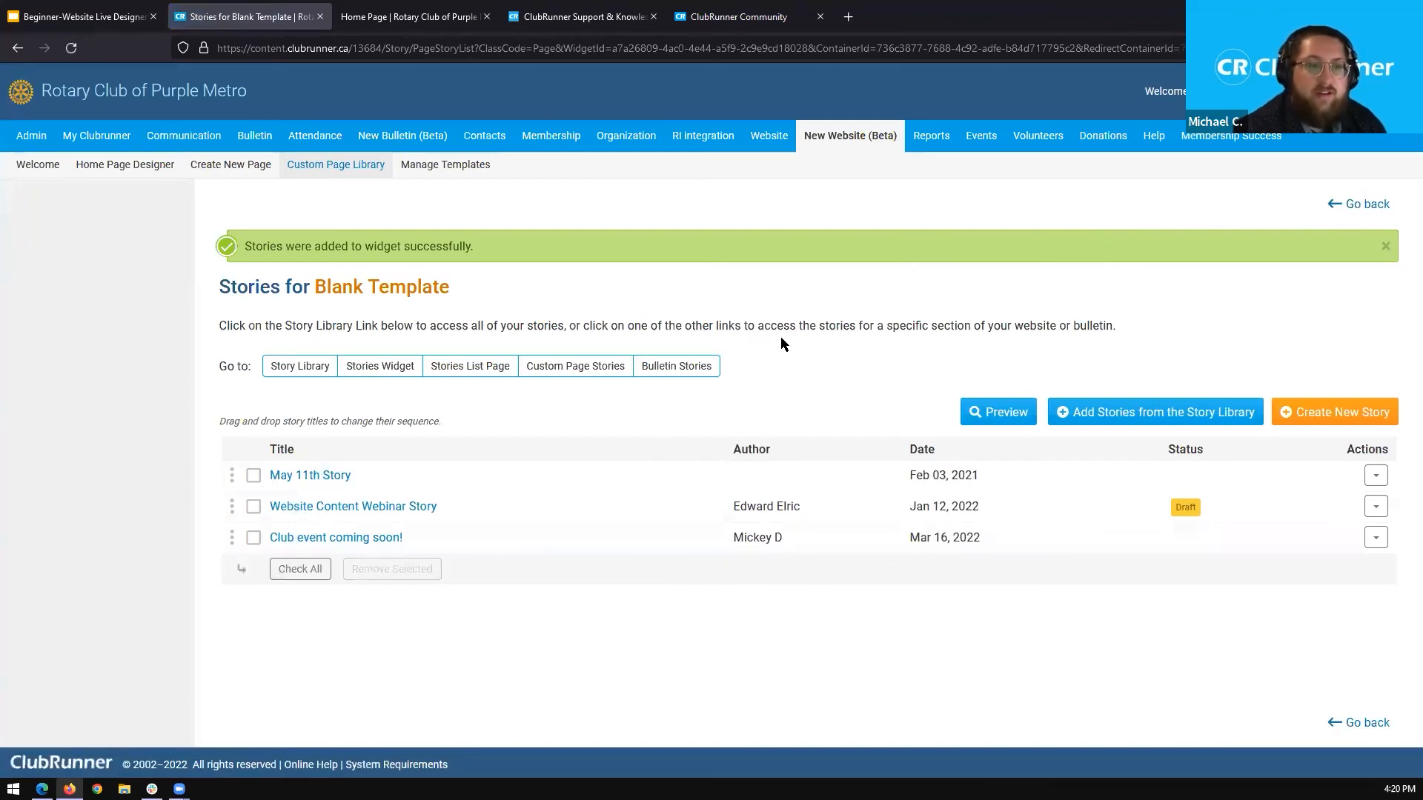
# Return to the page designer and review how the Page Stories widget displays the added stories.
pyautogui.click(1364, 208)
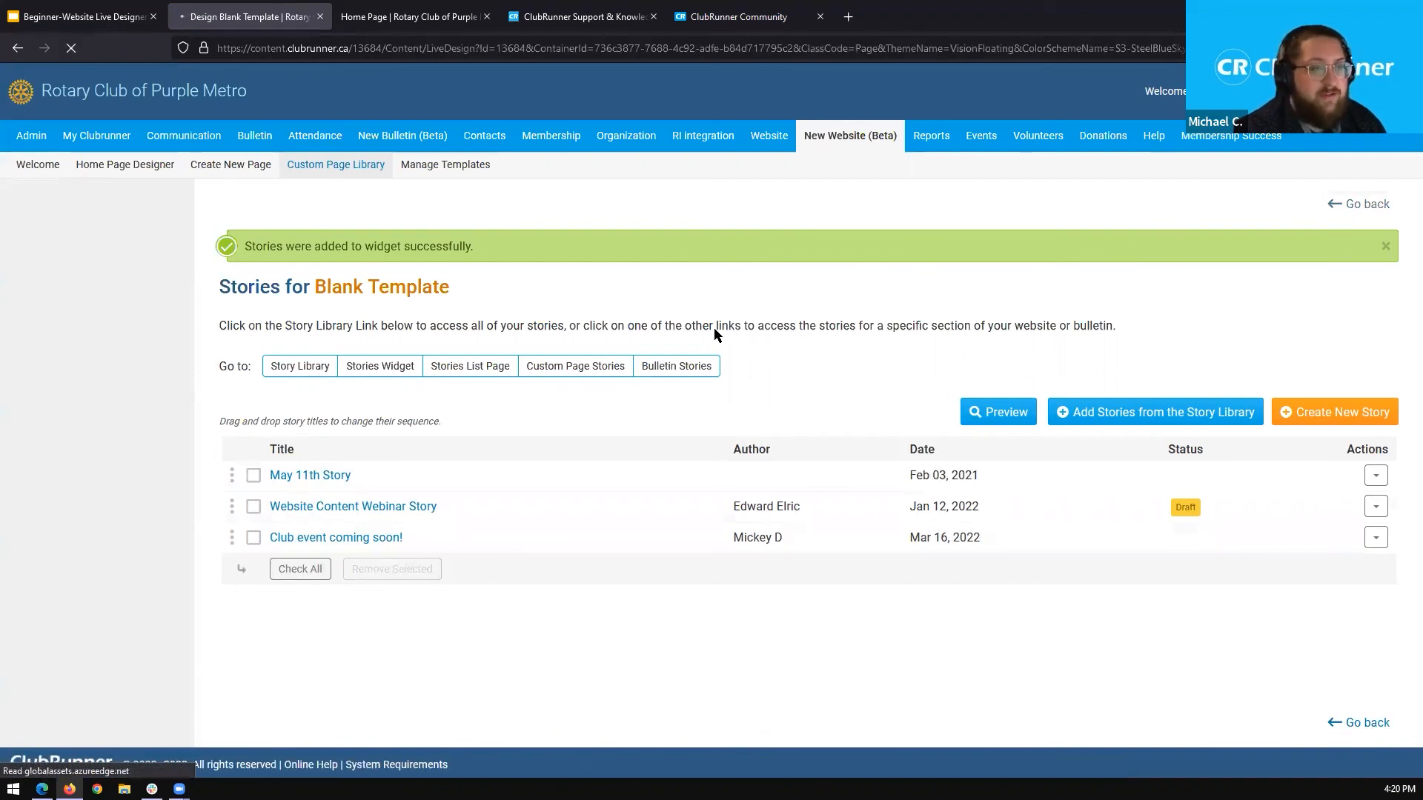
pyautogui.scroll(-4, 562, 362)
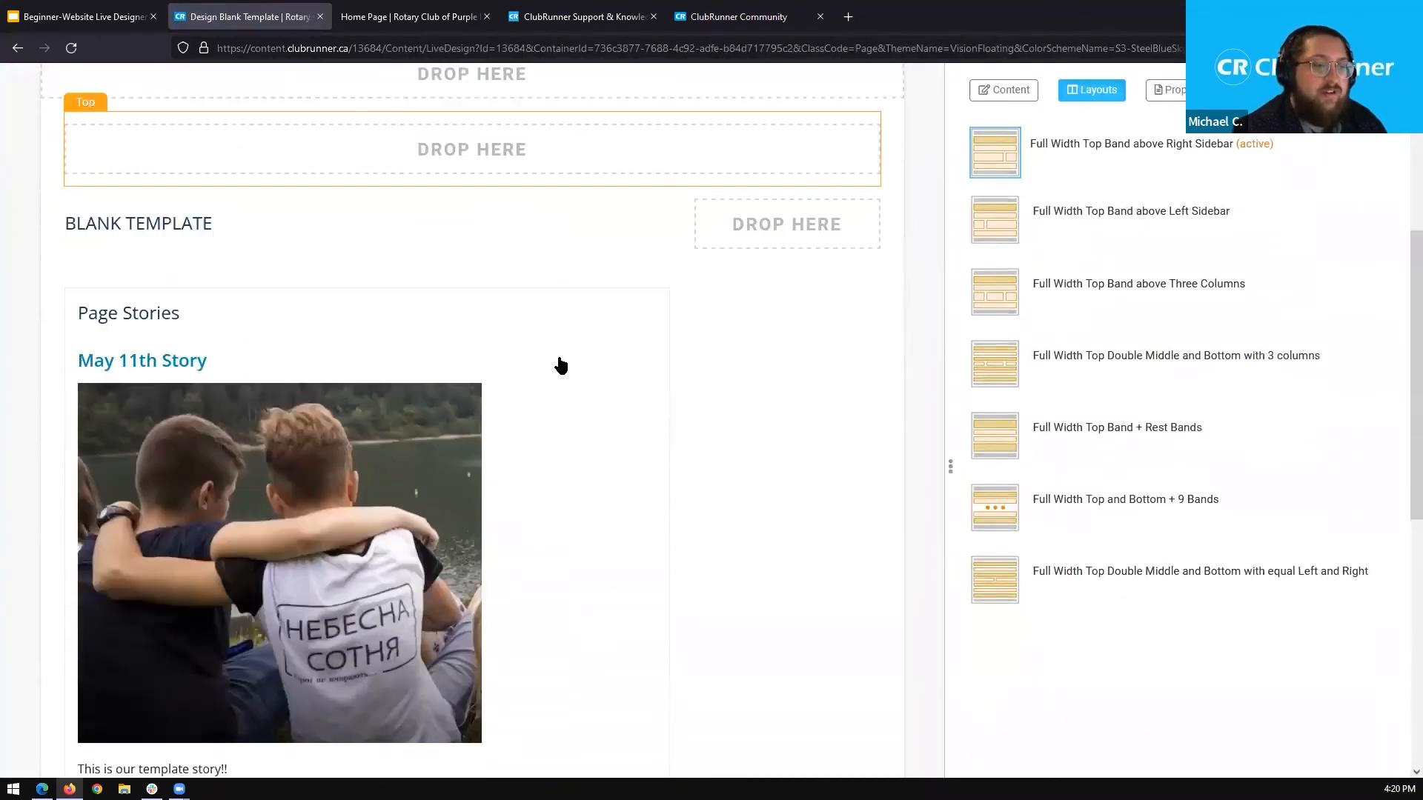
pyautogui.scroll(-1, 704, 356)
pyautogui.scroll(-1, 708, 357)
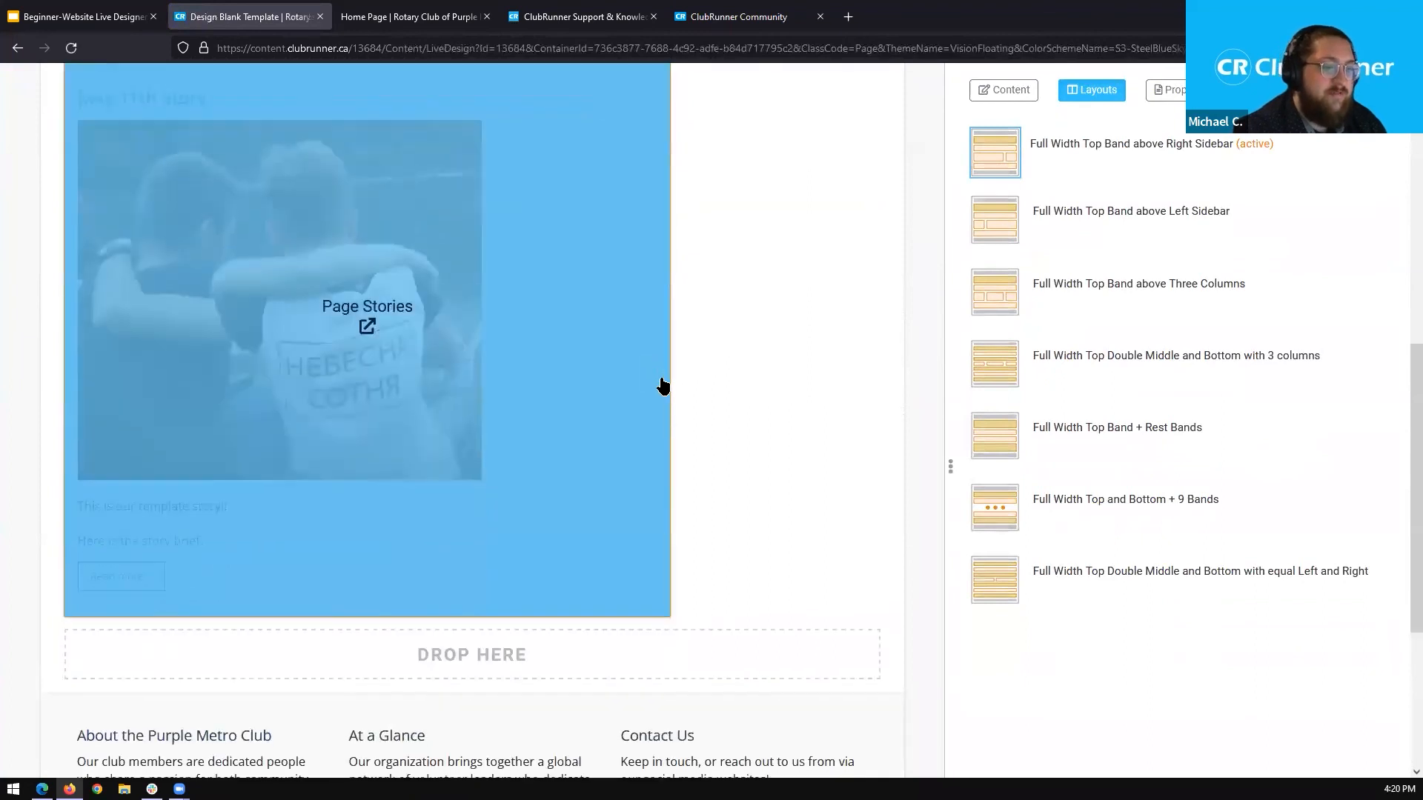
pyautogui.scroll(2, 713, 356)
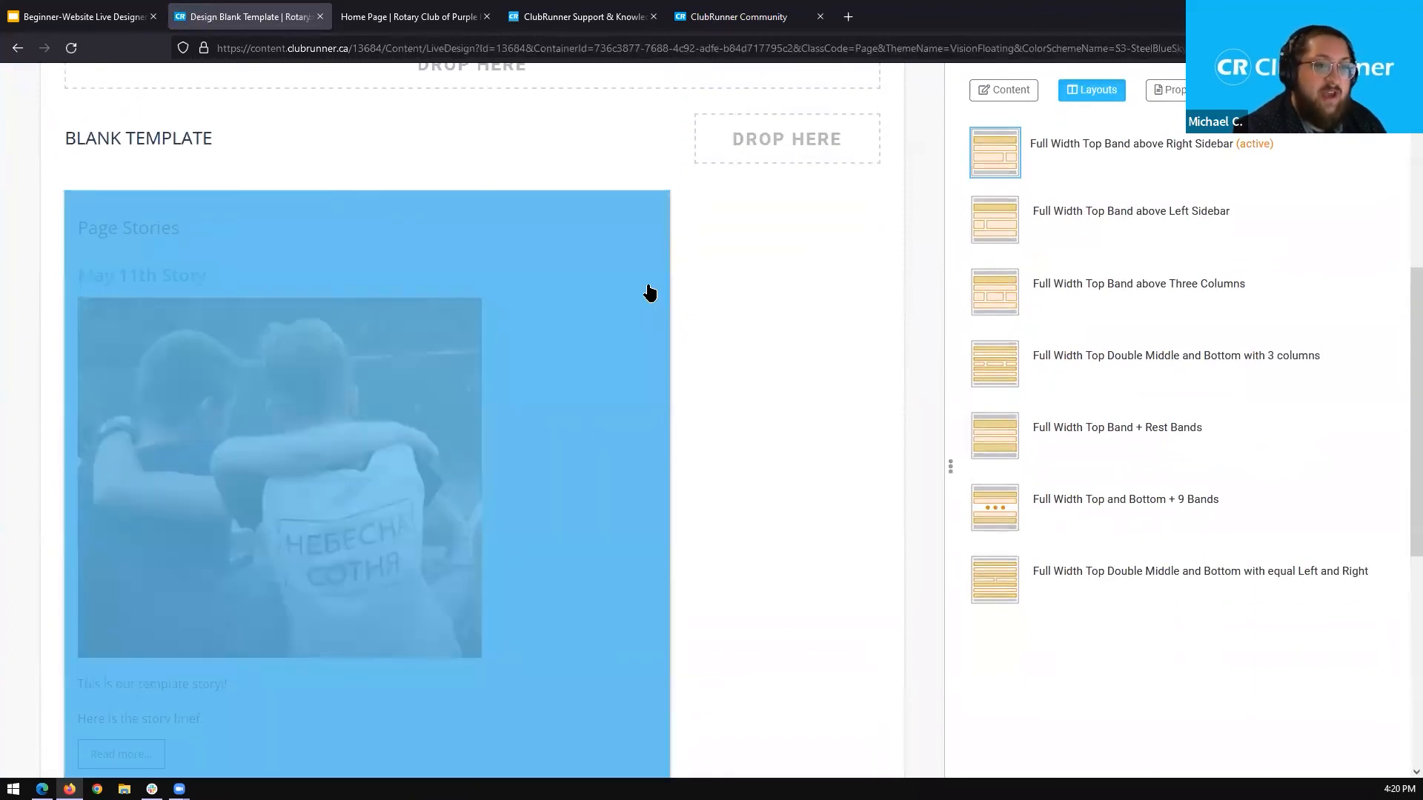
pyautogui.scroll(-1, 763, 304)
pyautogui.scroll(-1, 734, 300)
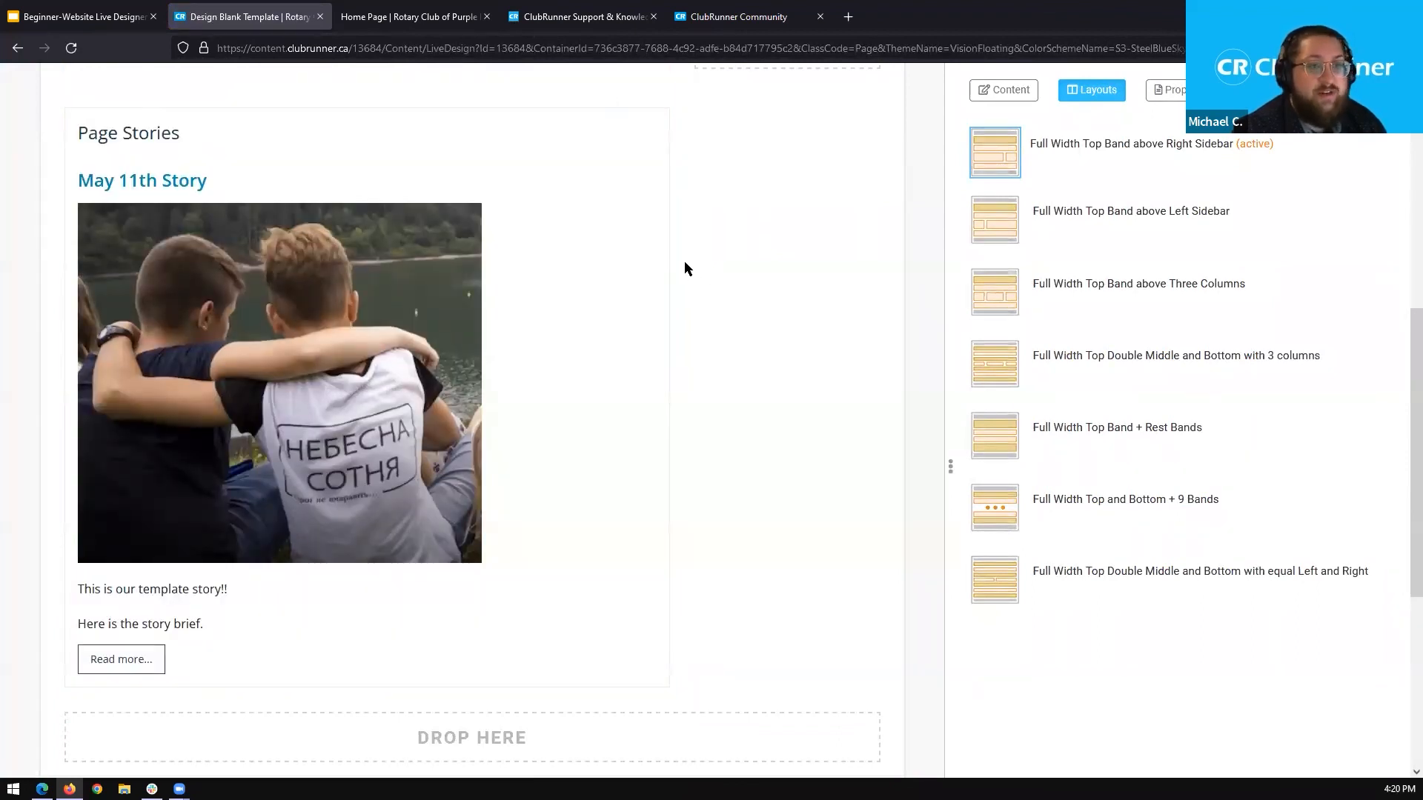
# Set the Page Stories widget's Items To Display to 5, save the properties, and check the stories on the page.
pyautogui.moveTo(627, 150)
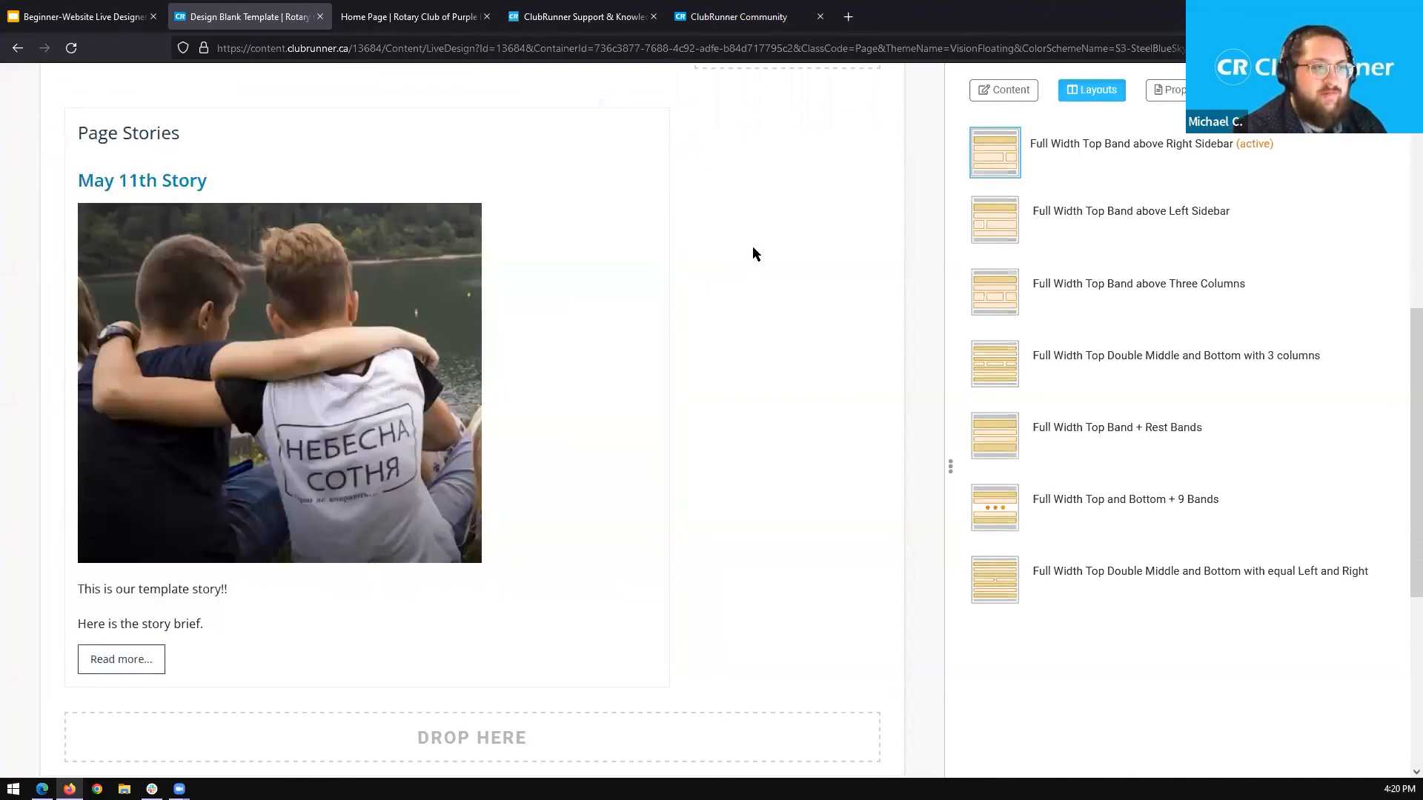
pyautogui.scroll(2, 751, 252)
pyautogui.moveTo(632, 209)
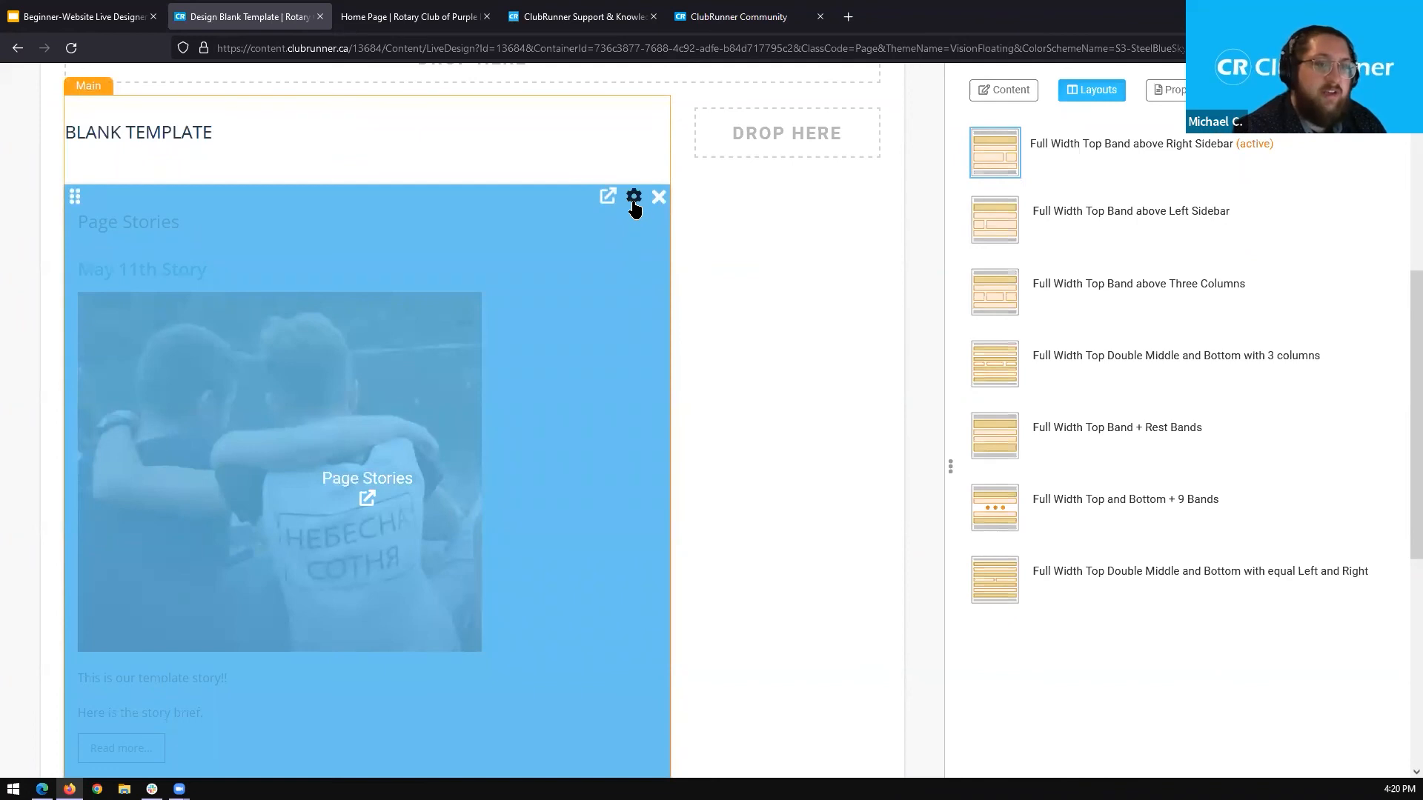
pyautogui.click(633, 200)
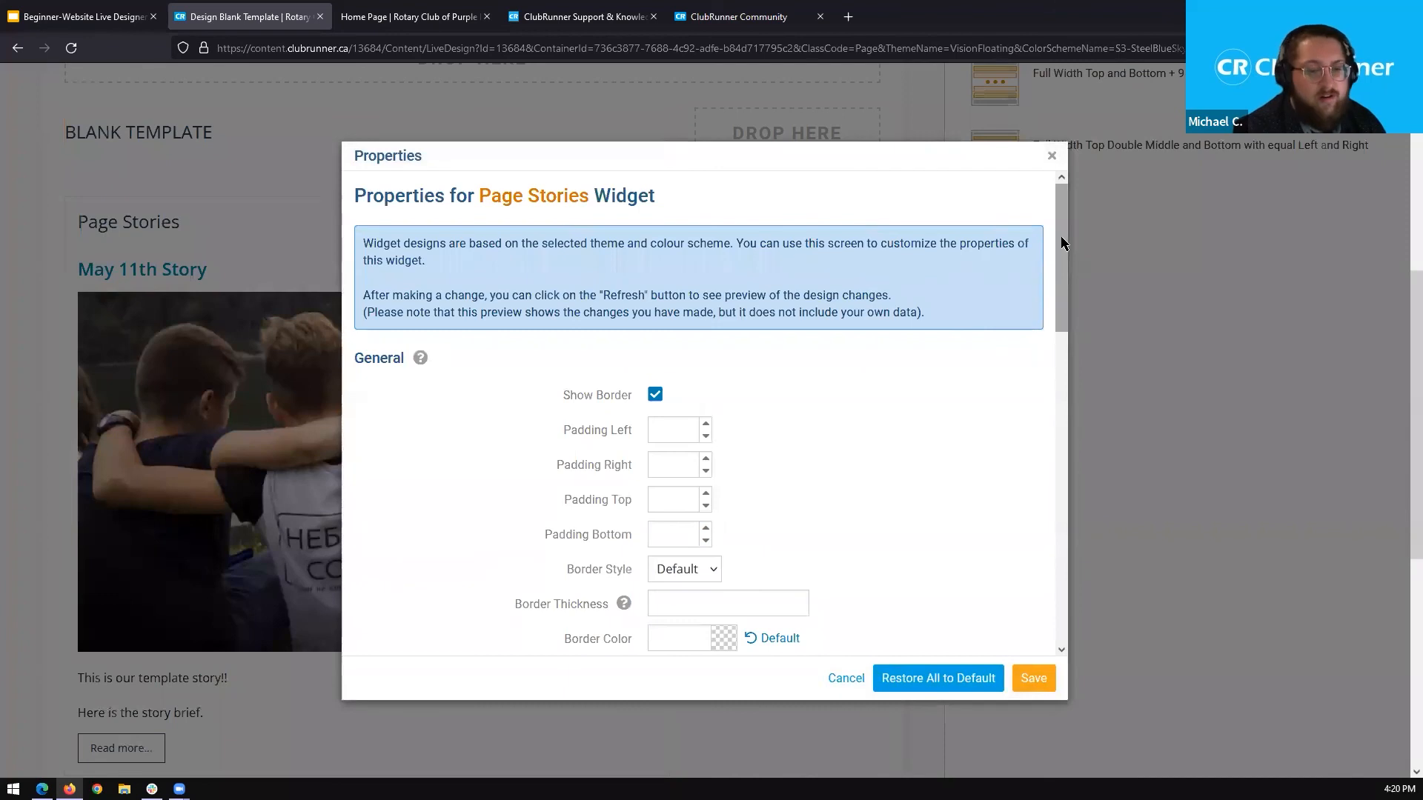
pyautogui.moveTo(1062, 226); pyautogui.dragTo(1053, 530)
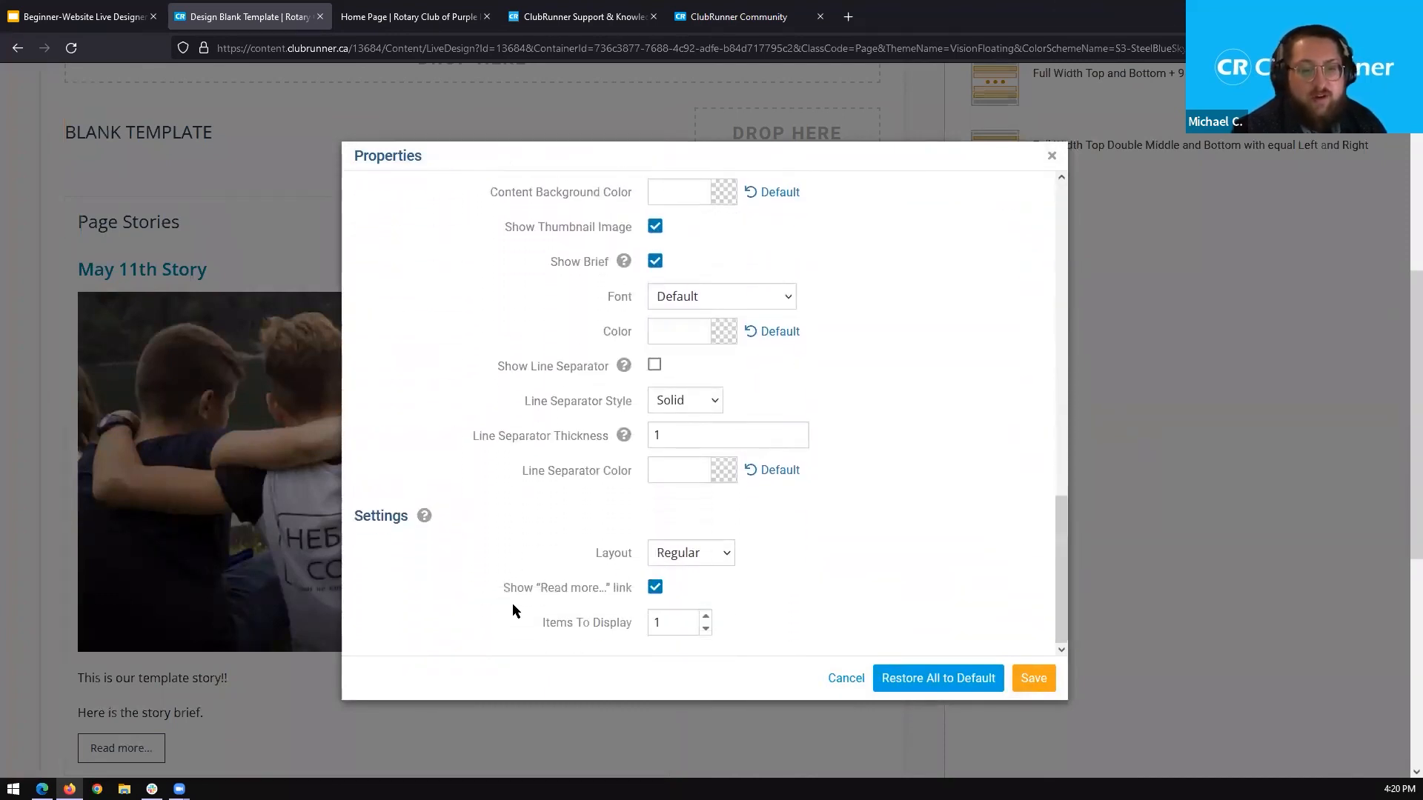
pyautogui.moveTo(614, 630); pyautogui.dragTo(633, 624)
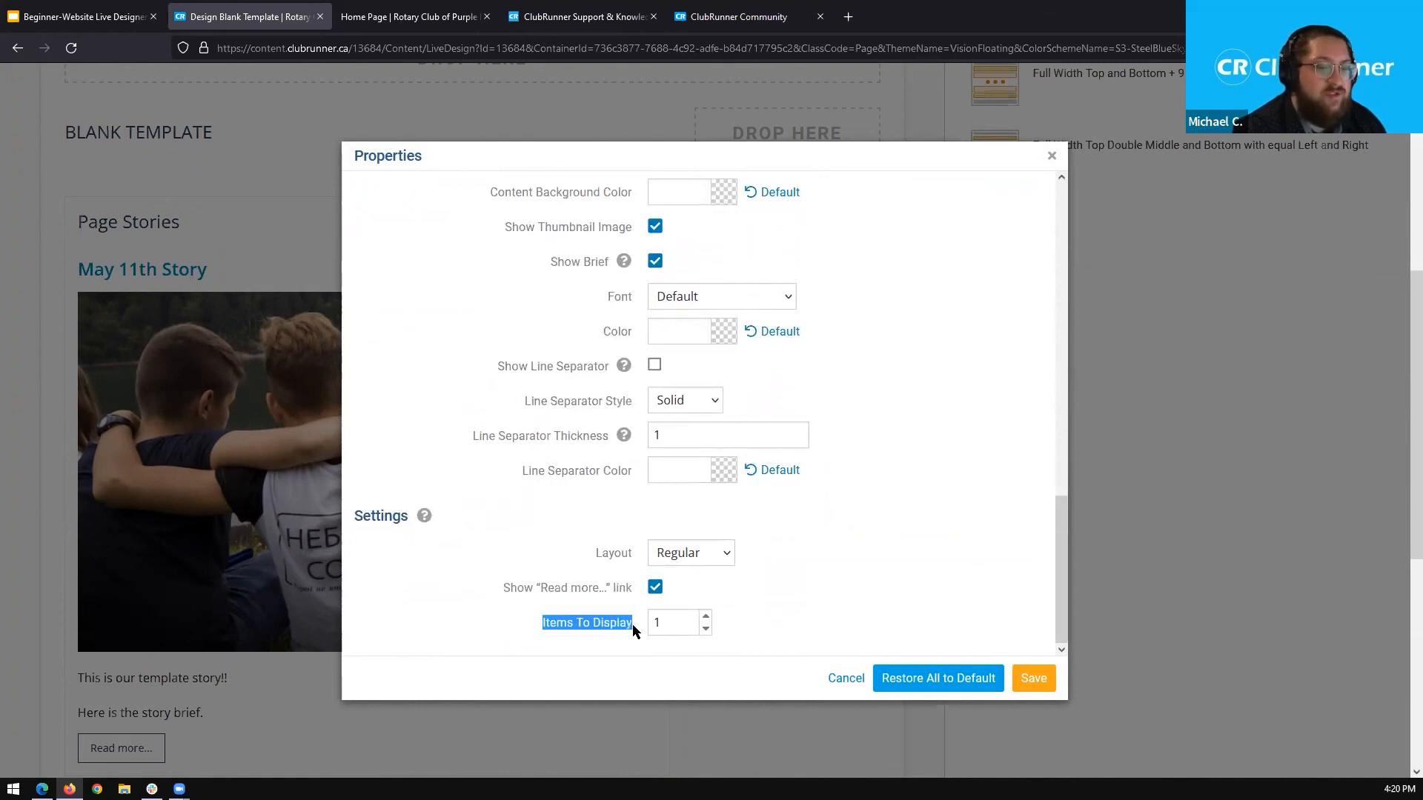
pyautogui.doubleClick(706, 619)
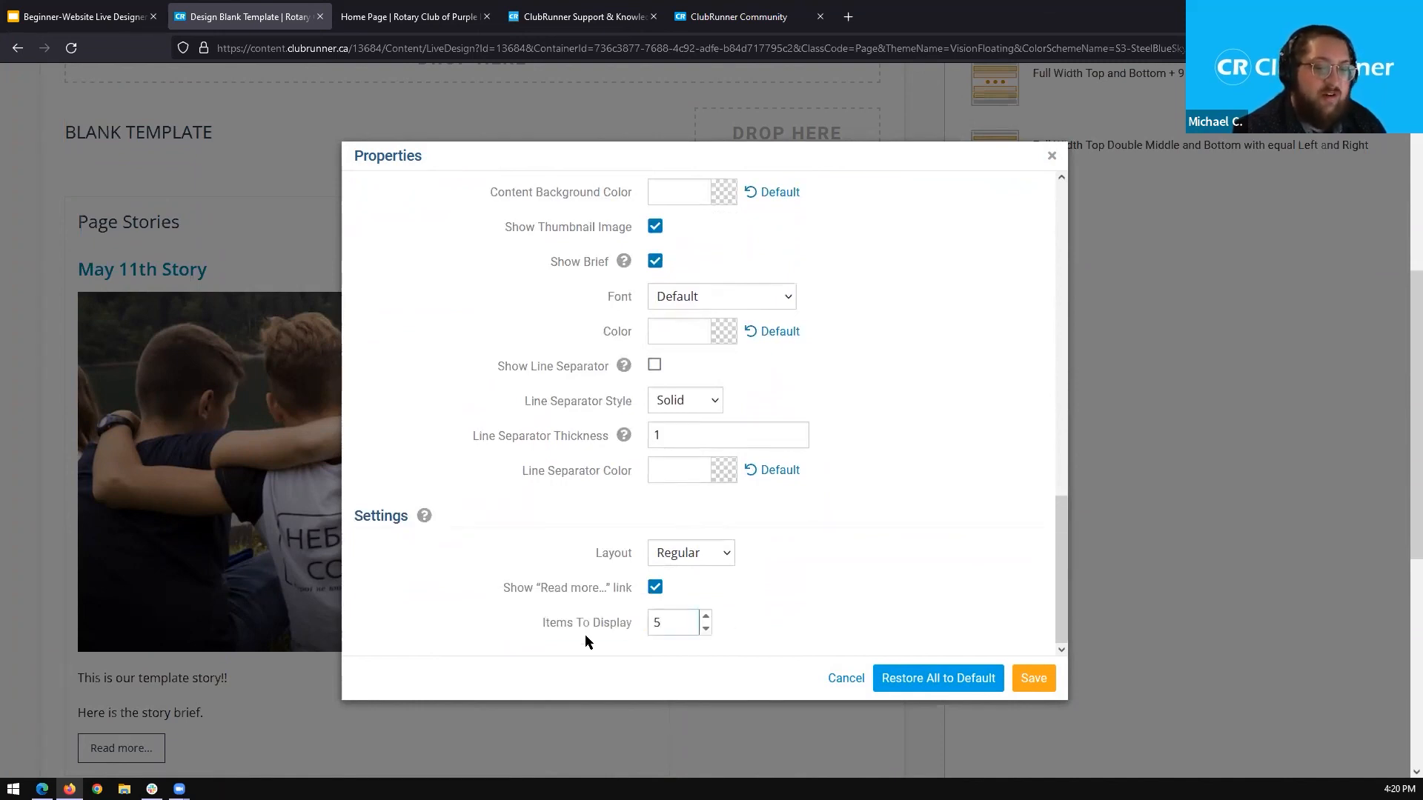
pyautogui.press('BackSpace')
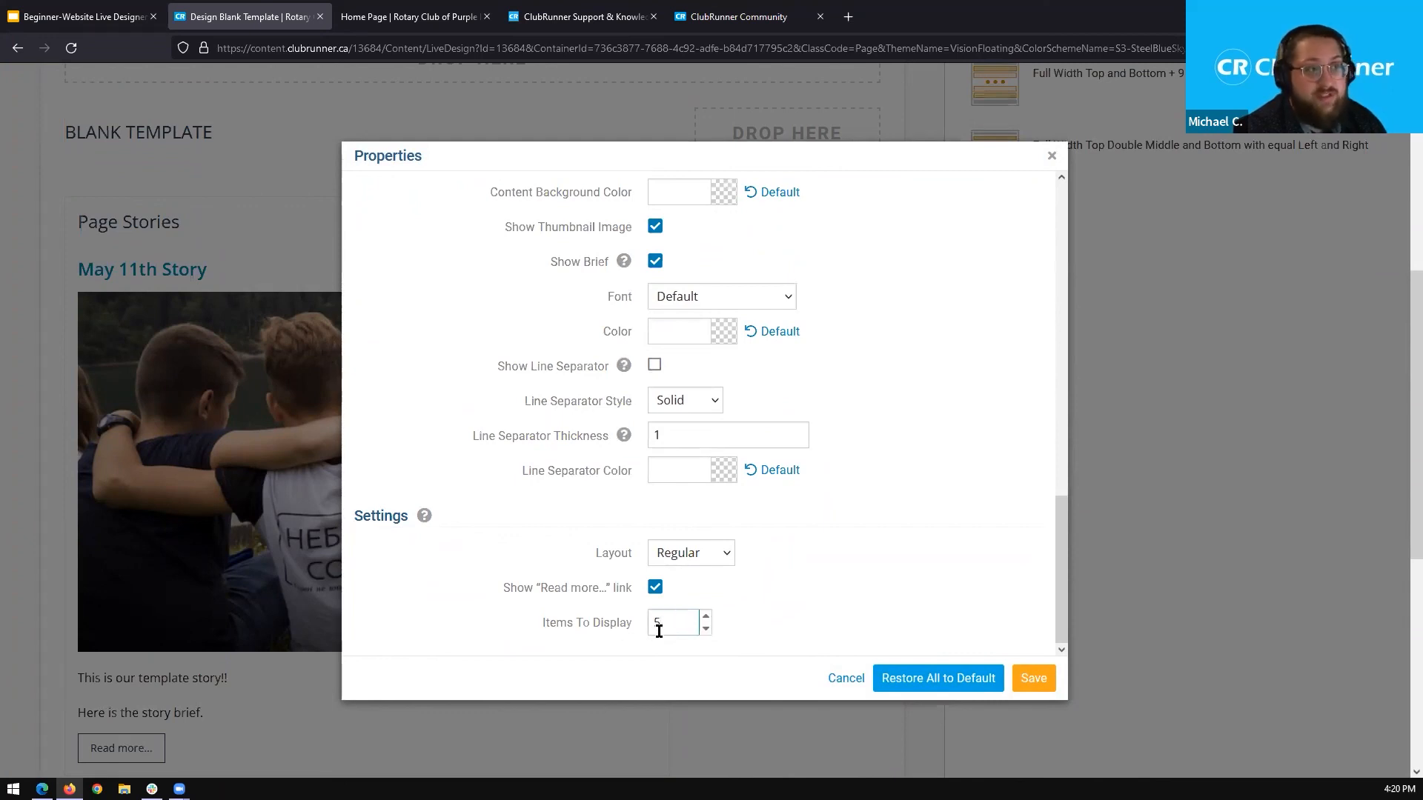
pyautogui.click(1033, 681)
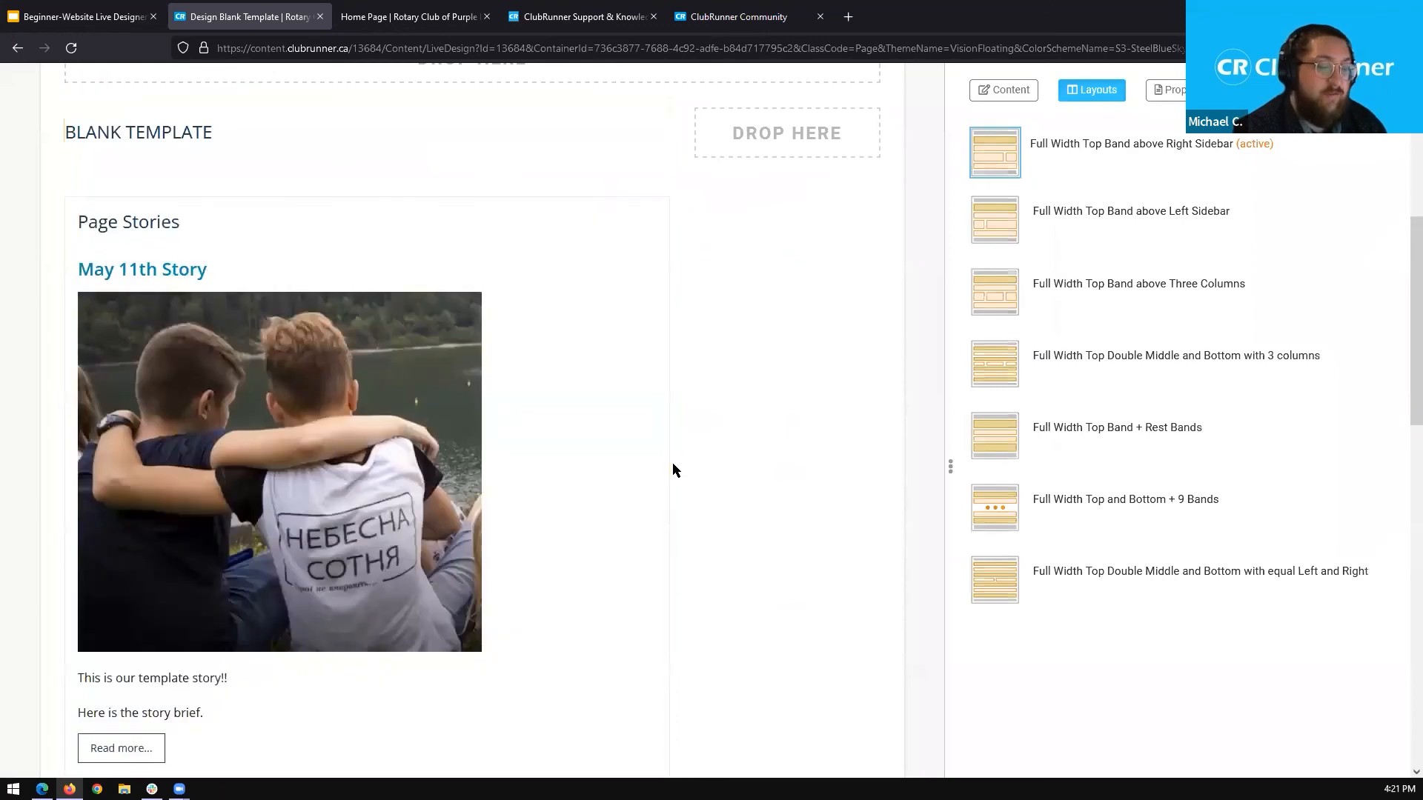
pyautogui.scroll(-8, 757, 386)
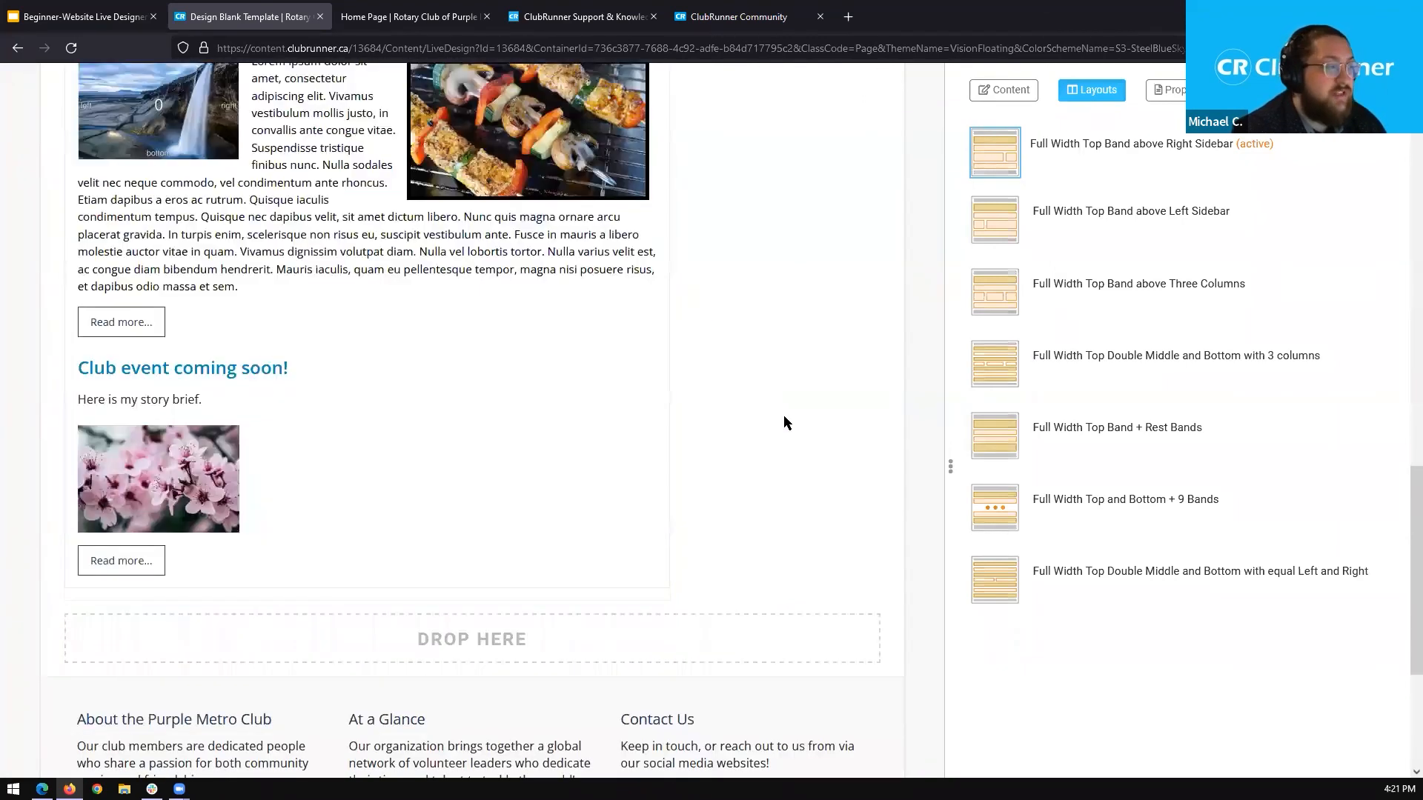
pyautogui.scroll(1, 773, 400)
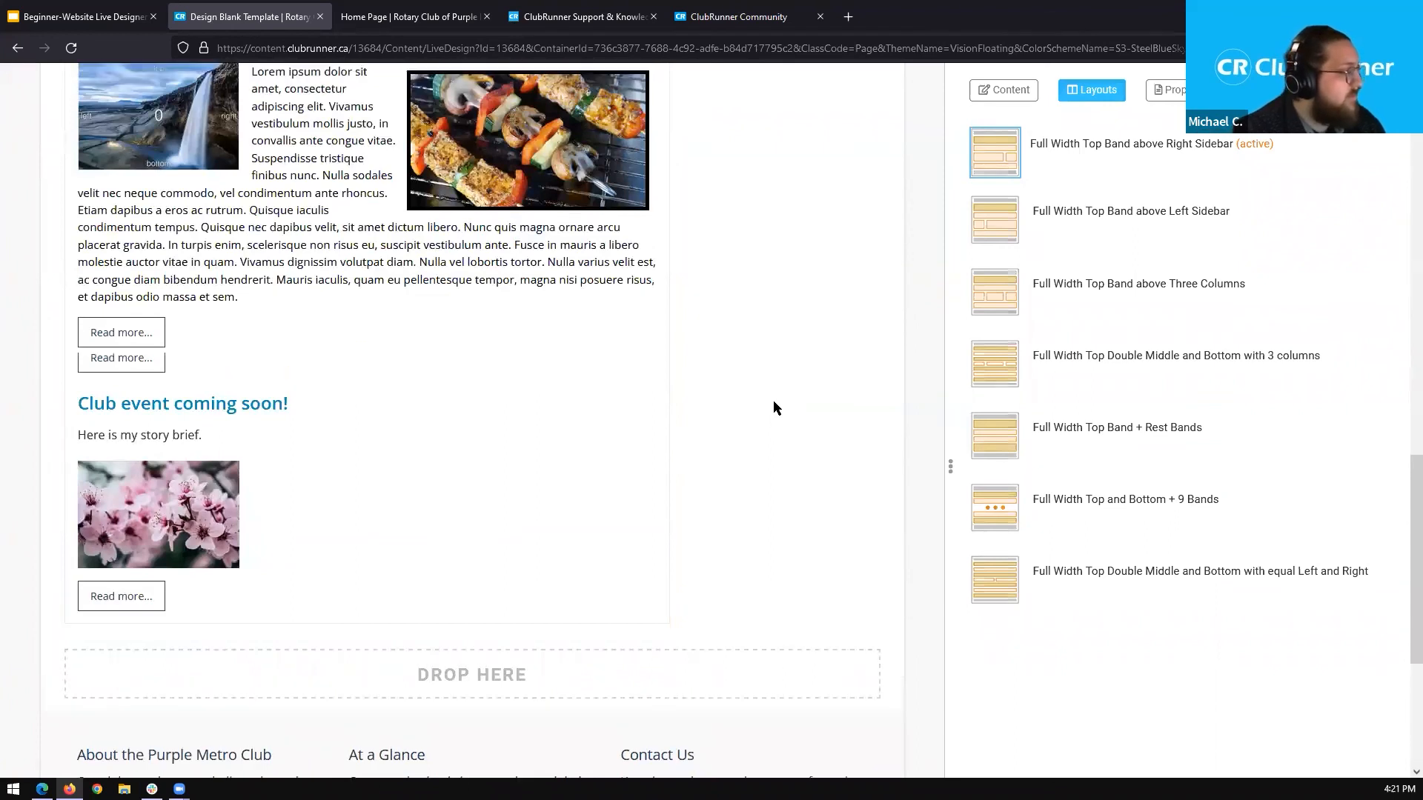
pyautogui.scroll(8, 755, 407)
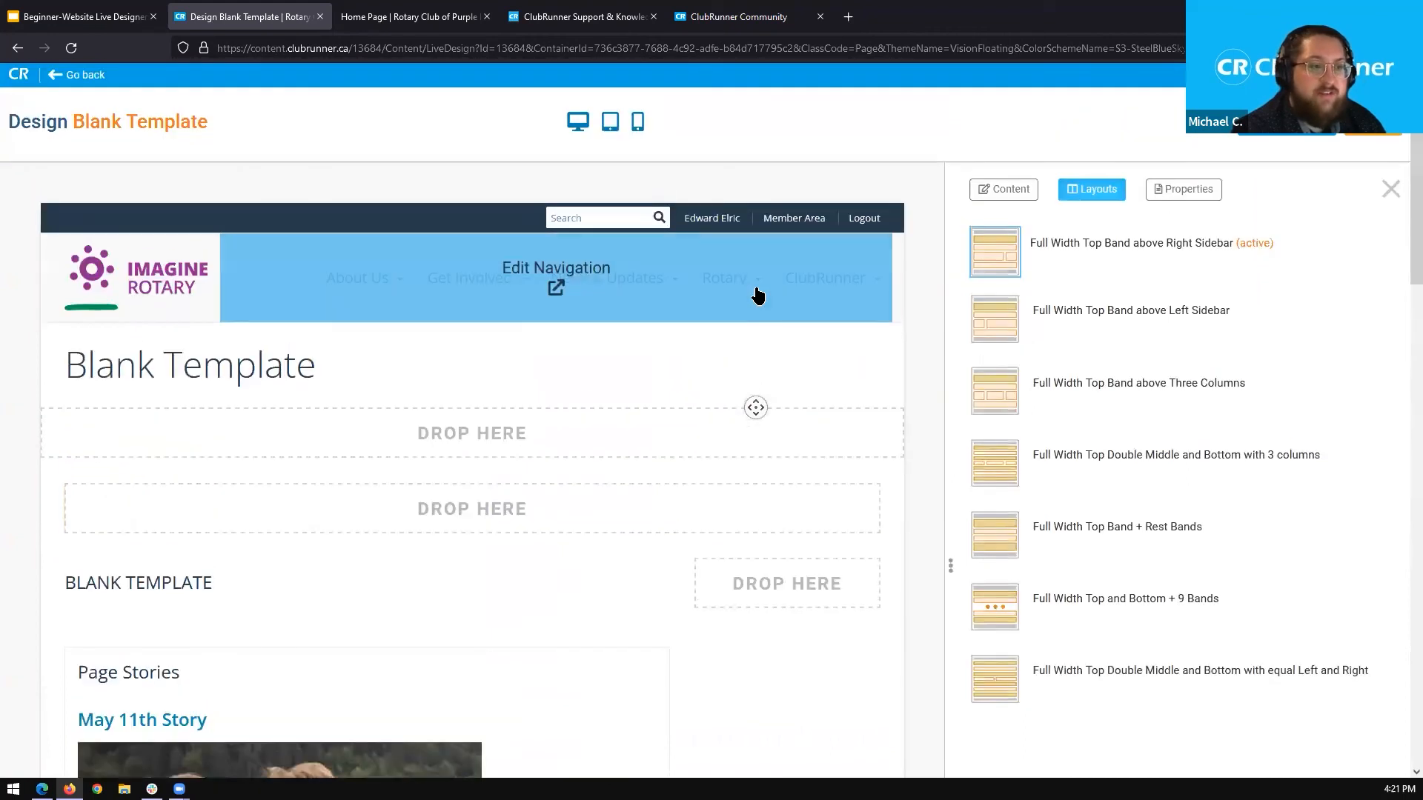
# Browse the widgets available in the Custom Widgets (Global) content group.
pyautogui.click(1004, 190)
pyautogui.click(1036, 314)
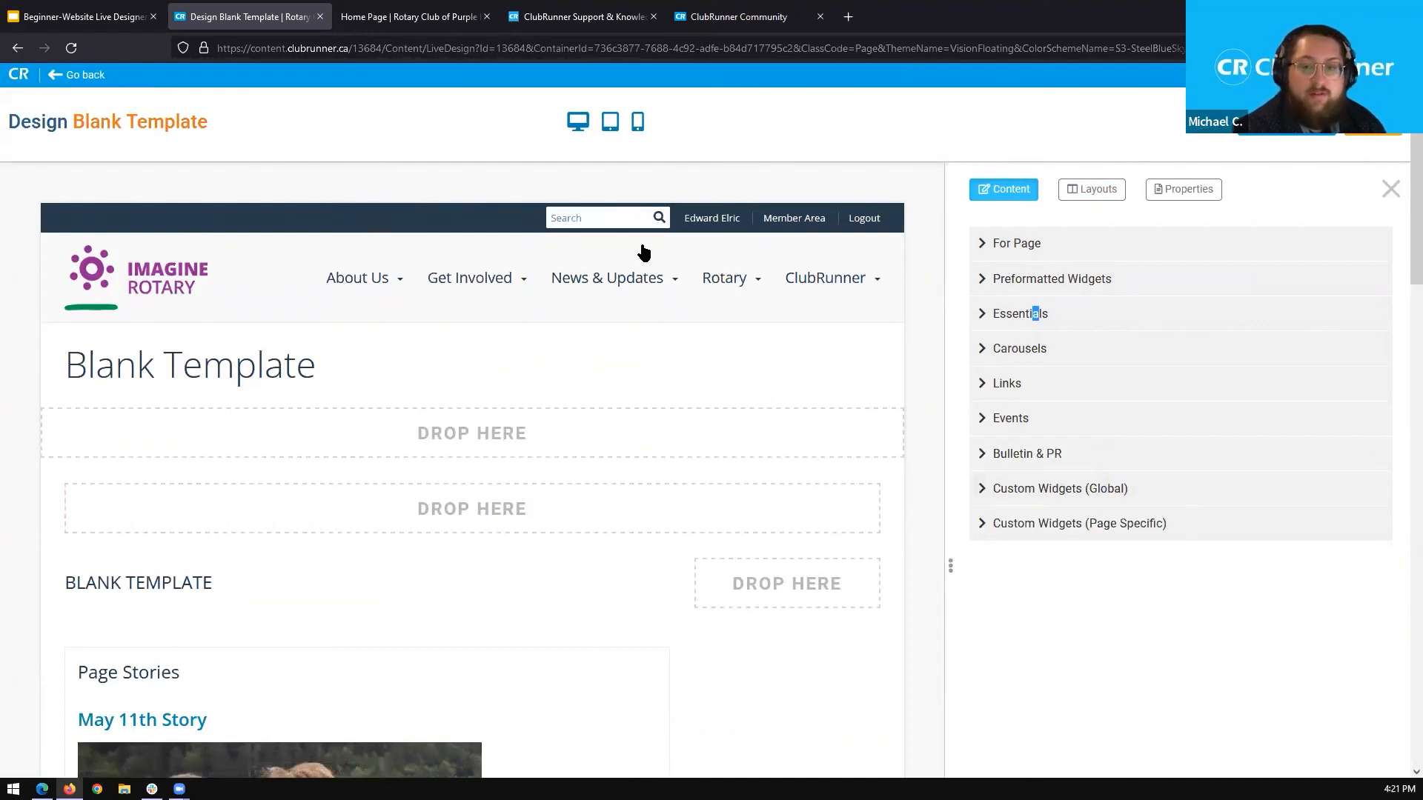
pyautogui.click(1062, 485)
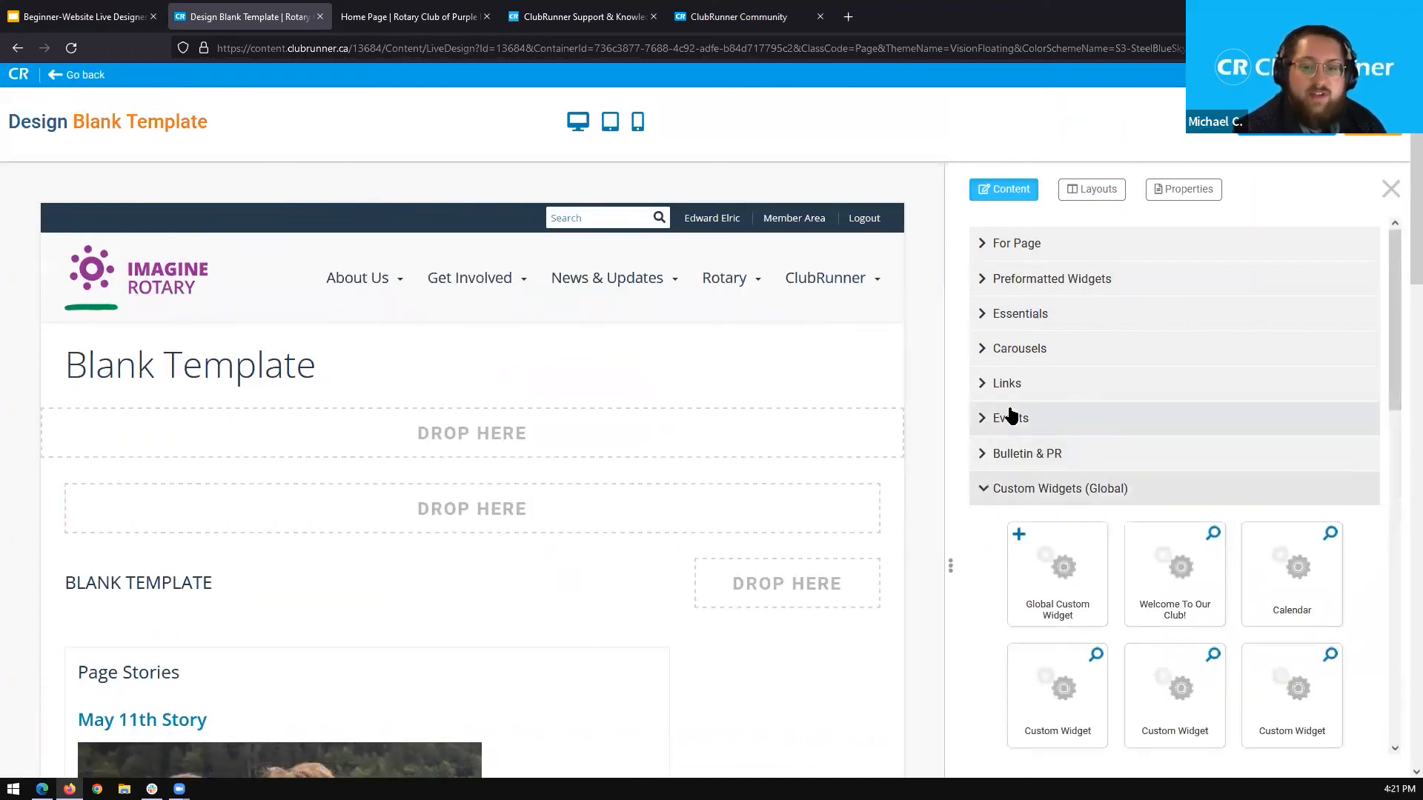
pyautogui.scroll(-3, 1143, 454)
pyautogui.moveTo(1401, 338); pyautogui.dragTo(1390, 493)
pyautogui.scroll(-1, 1395, 349)
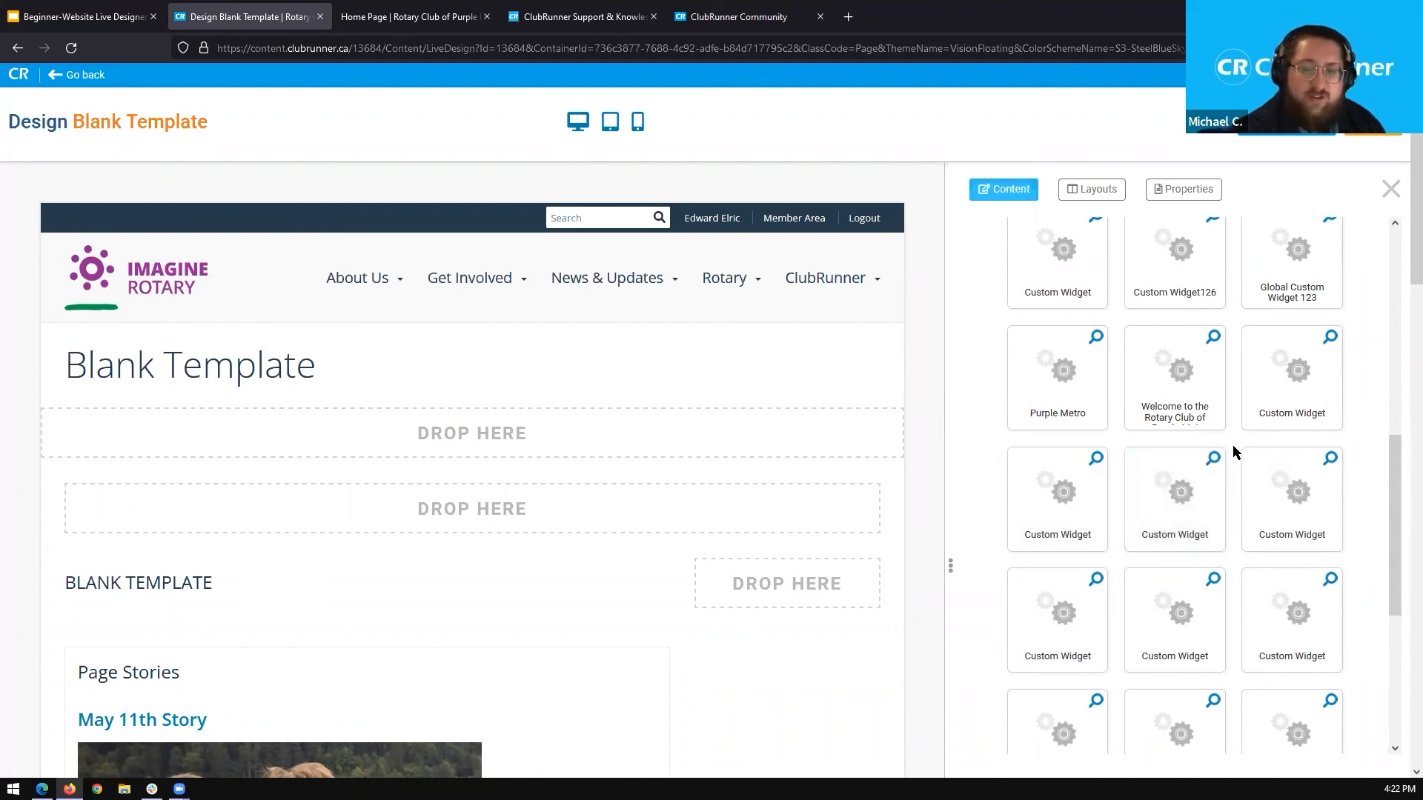
pyautogui.moveTo(1390, 473); pyautogui.dragTo(1387, 481)
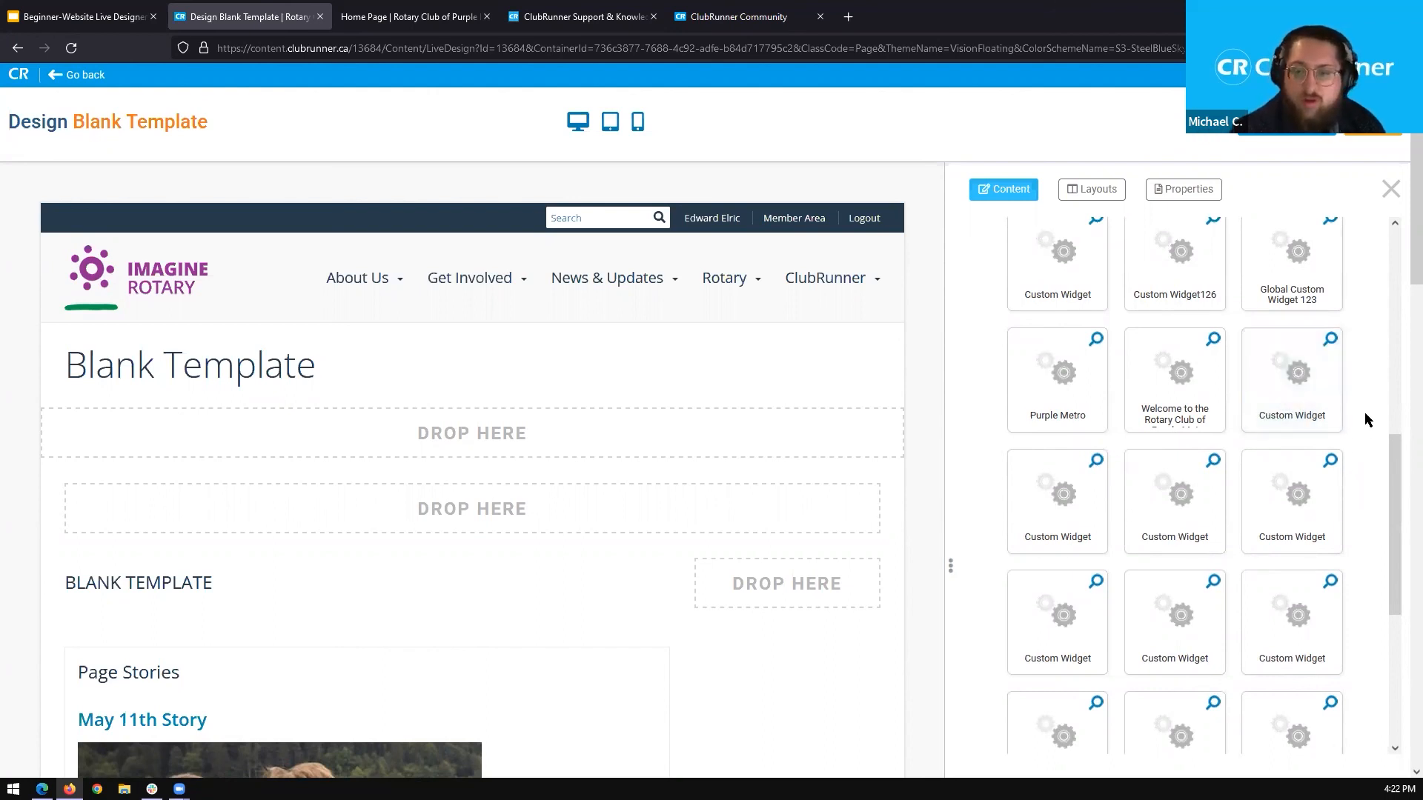
pyautogui.scroll(1, 1234, 413)
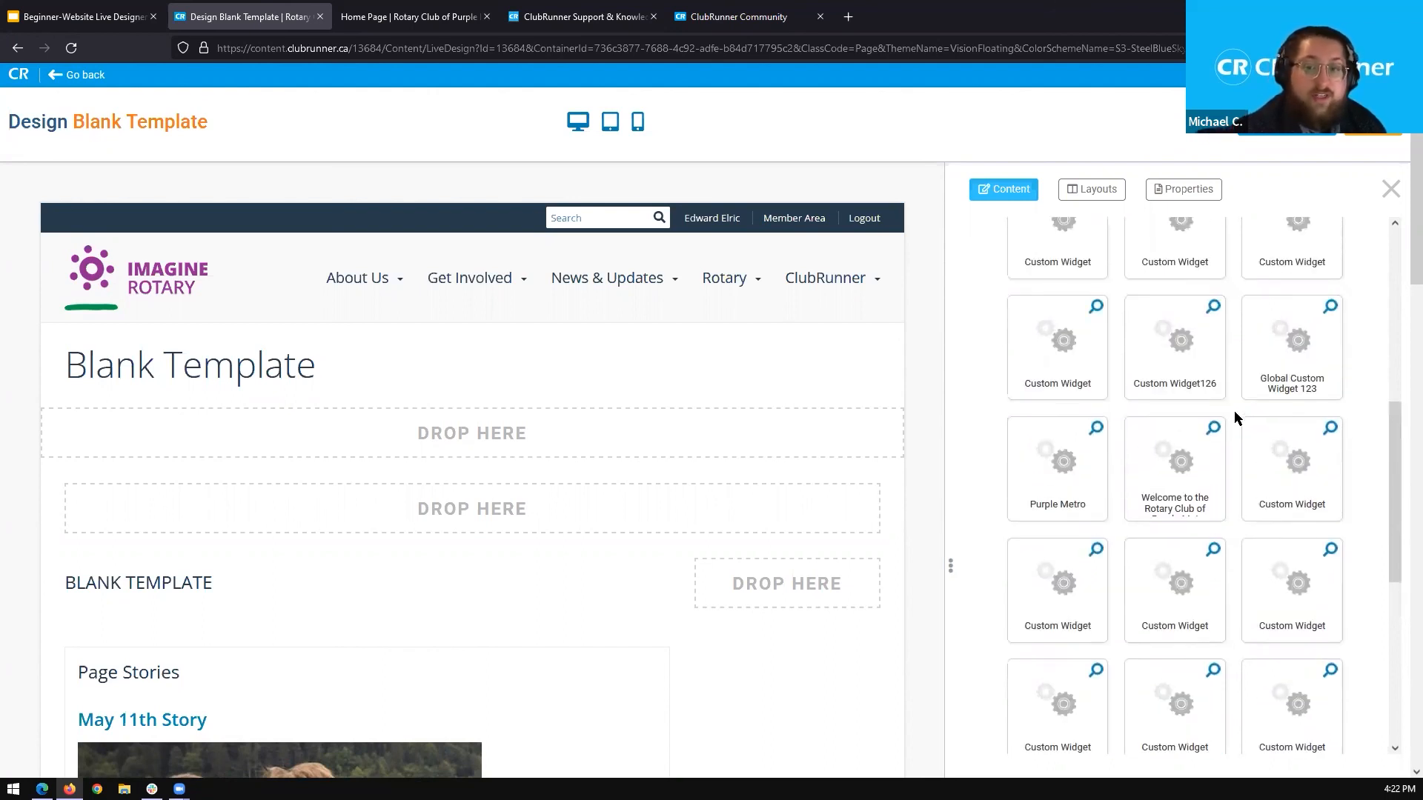
pyautogui.scroll(-1, 1230, 422)
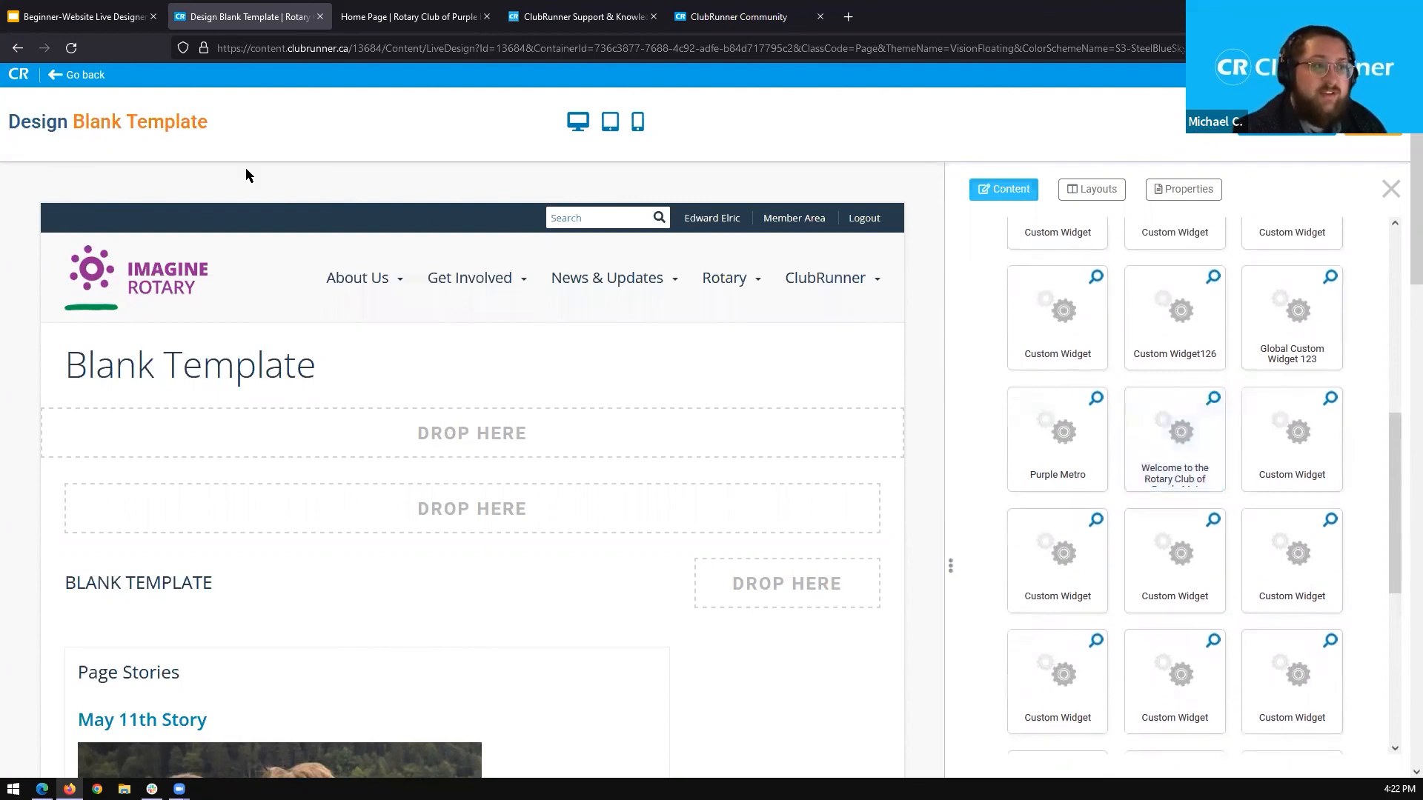
# Leave the page designer and open the Home Page Custom Widgets list in the Website Content area.
pyautogui.click(85, 78)
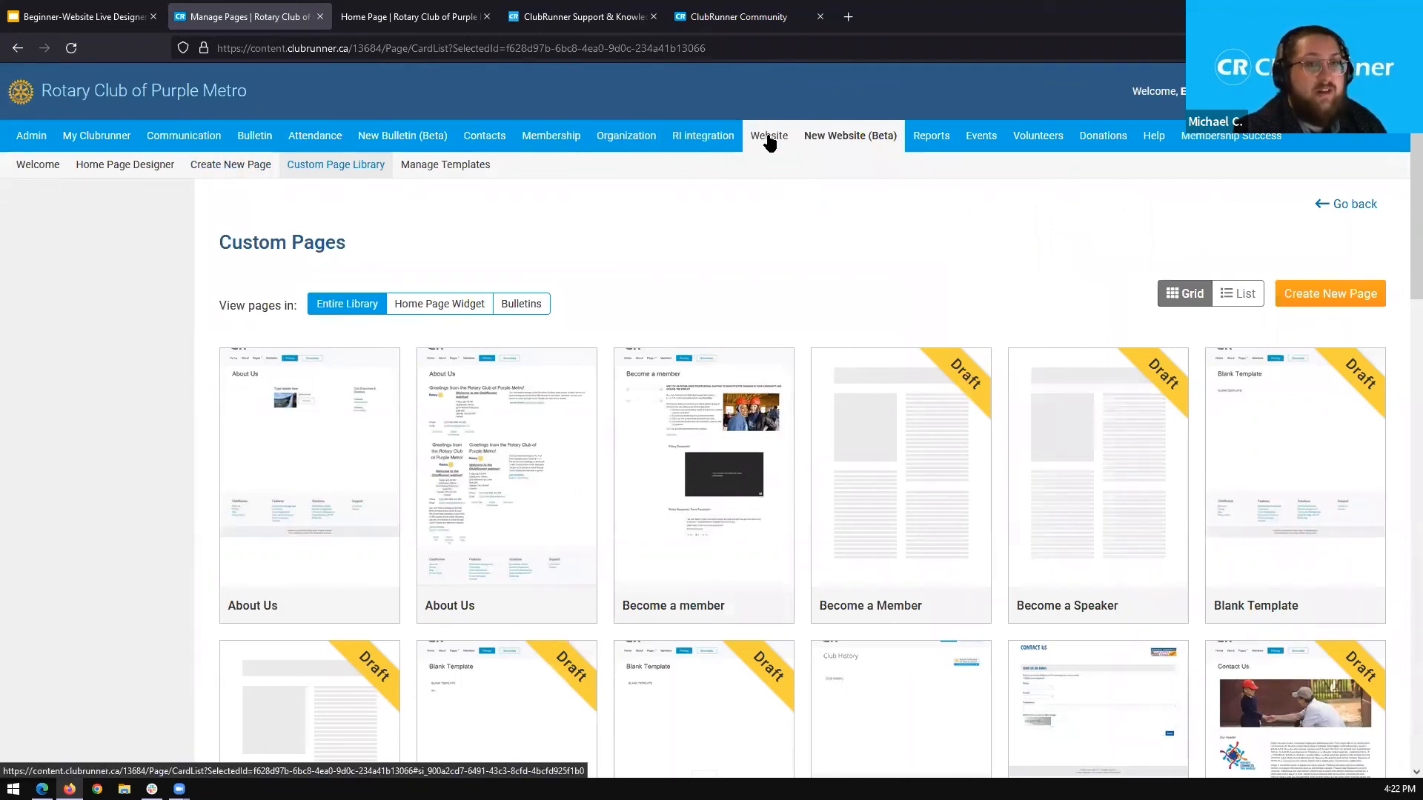
pyautogui.moveTo(770, 141)
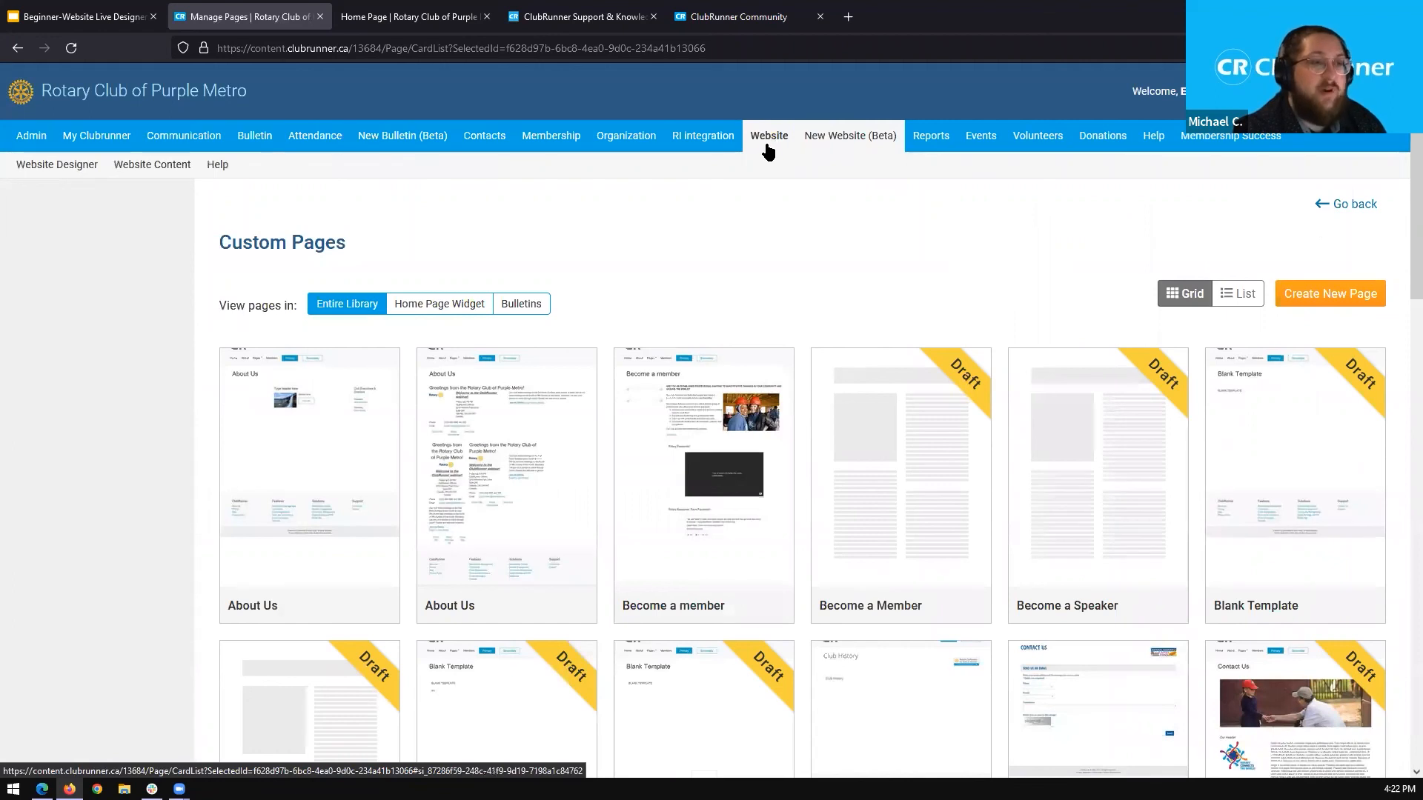
pyautogui.click(148, 172)
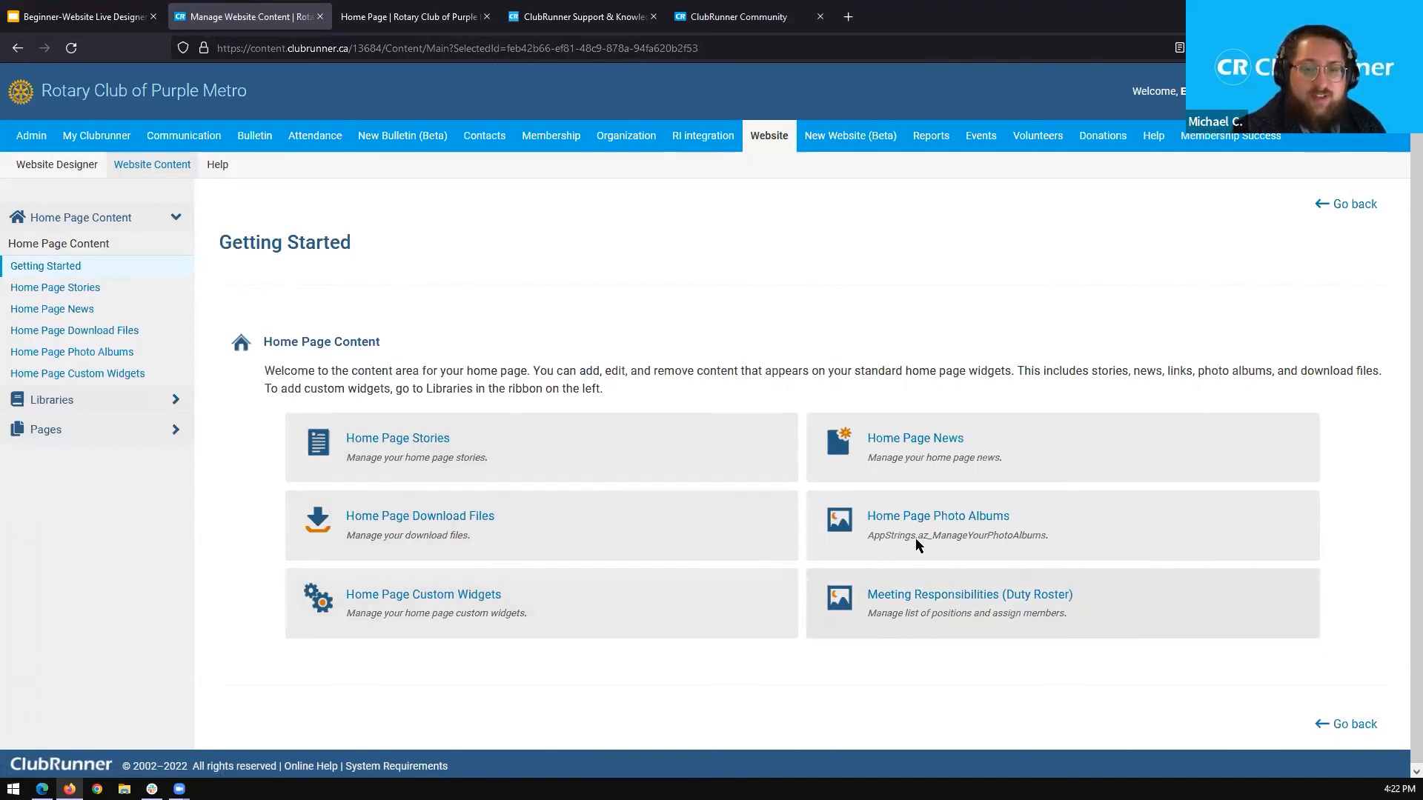
pyautogui.click(439, 605)
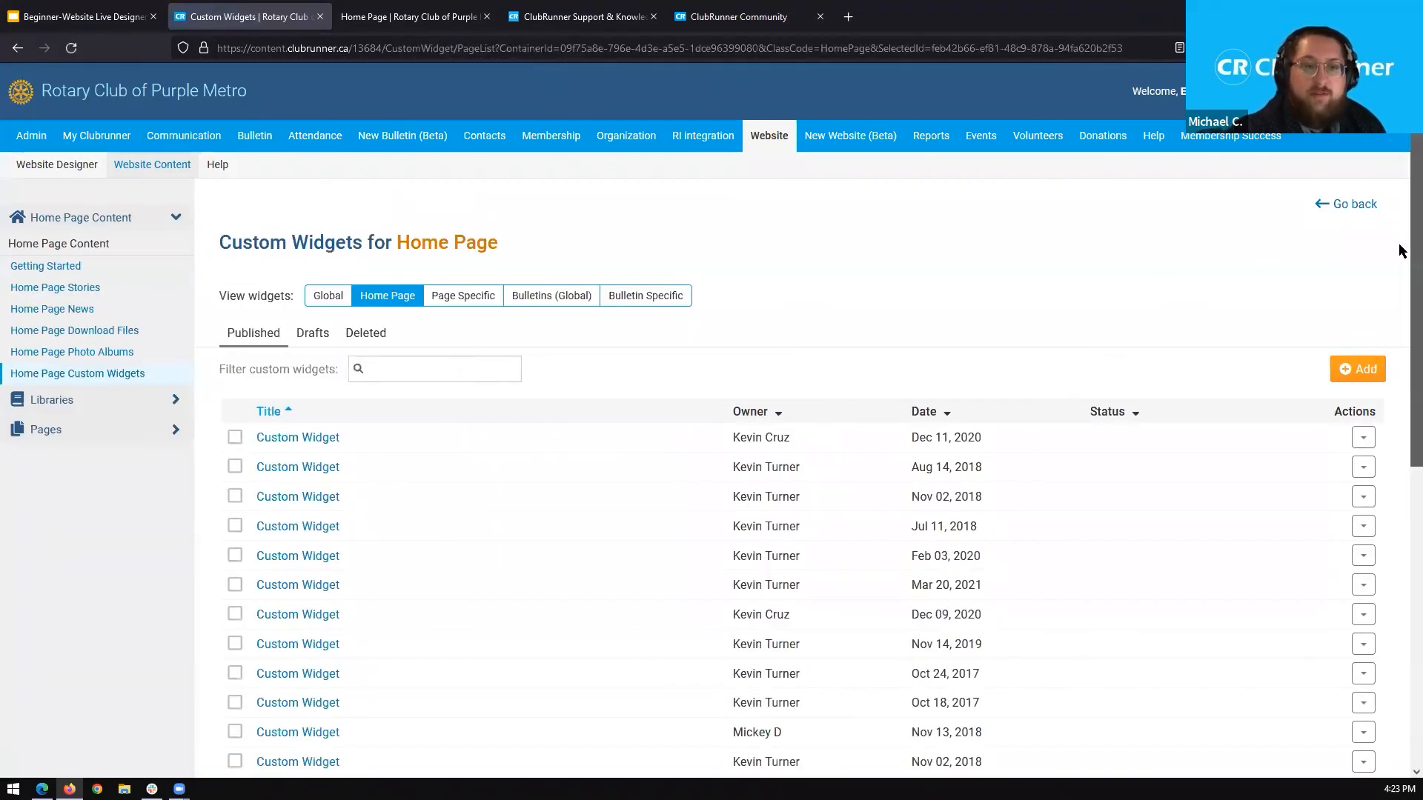
pyautogui.scroll(-2, 1401, 251)
pyautogui.scroll(-1, 1401, 326)
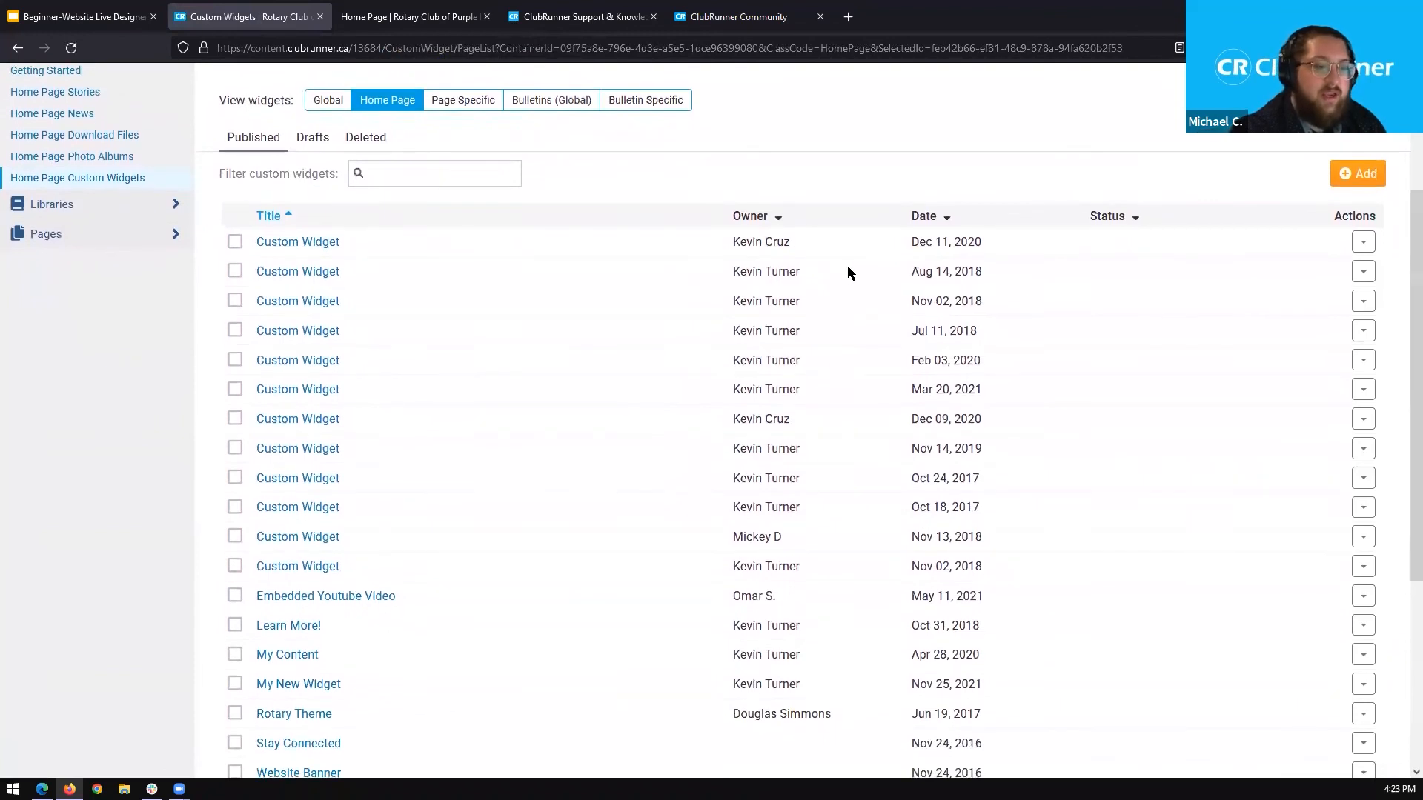
# Preview the published Custom Widget dated Dec 11, 2020, then close the preview.
pyautogui.click(1364, 241)
pyautogui.click(650, 227)
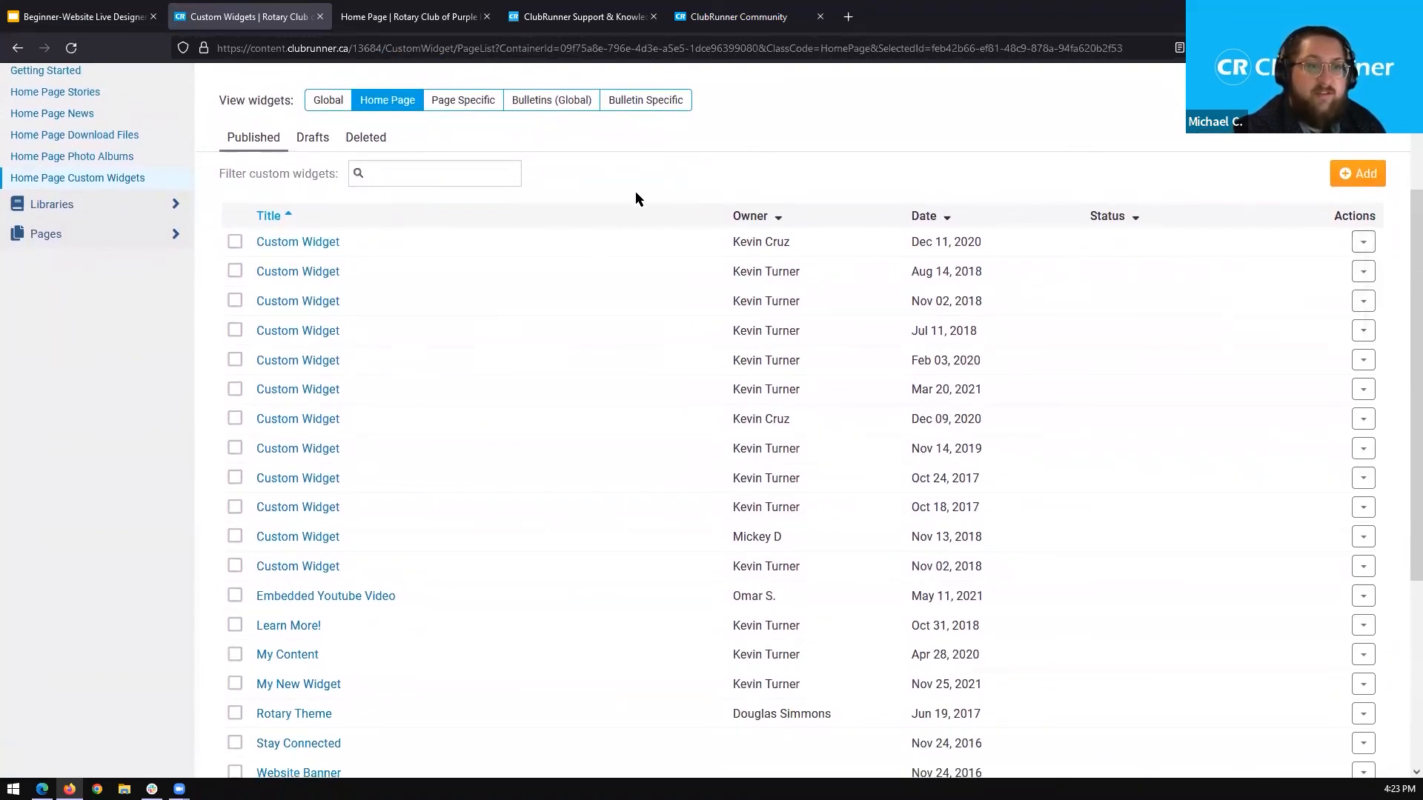
pyautogui.scroll(-1, 921, 223)
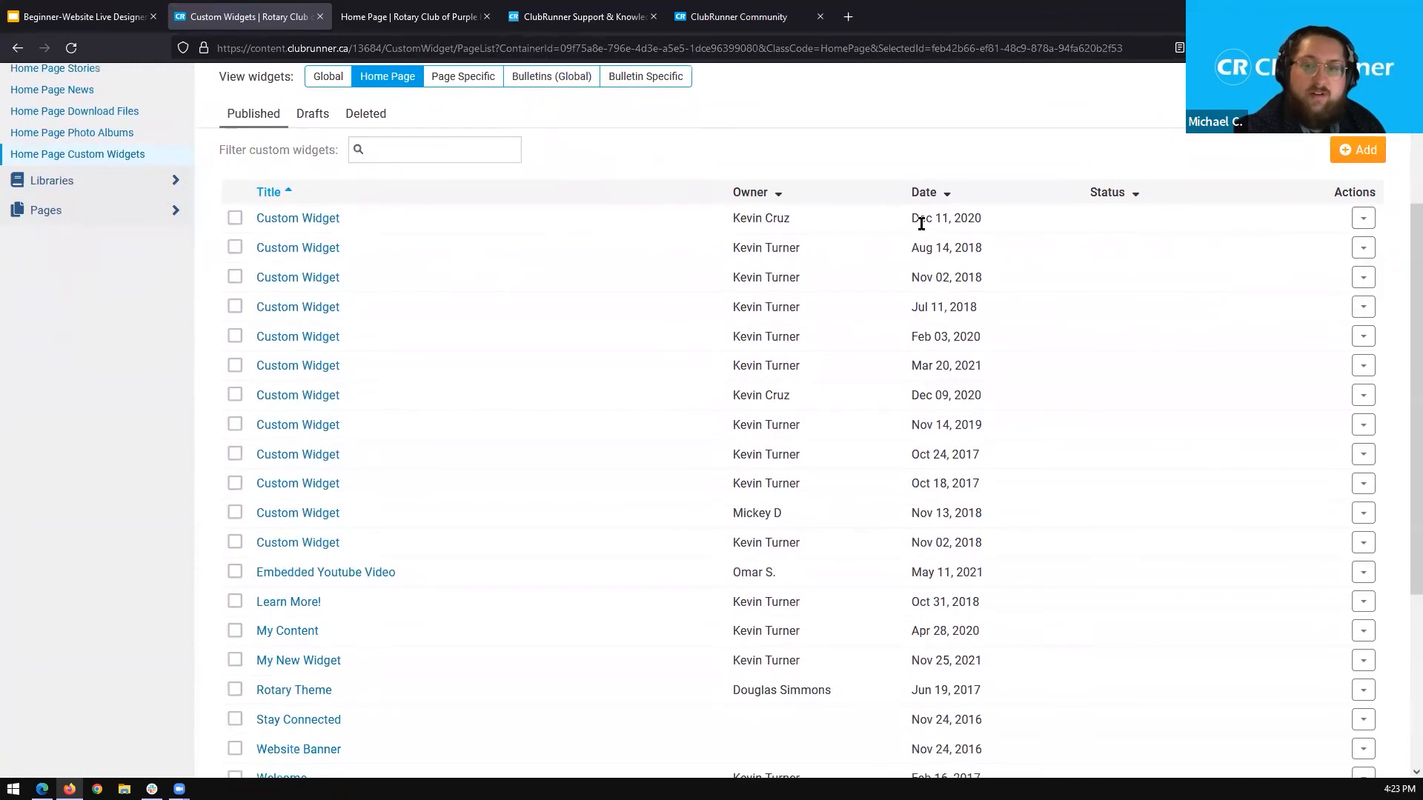
pyautogui.click(1364, 219)
pyautogui.click(1297, 249)
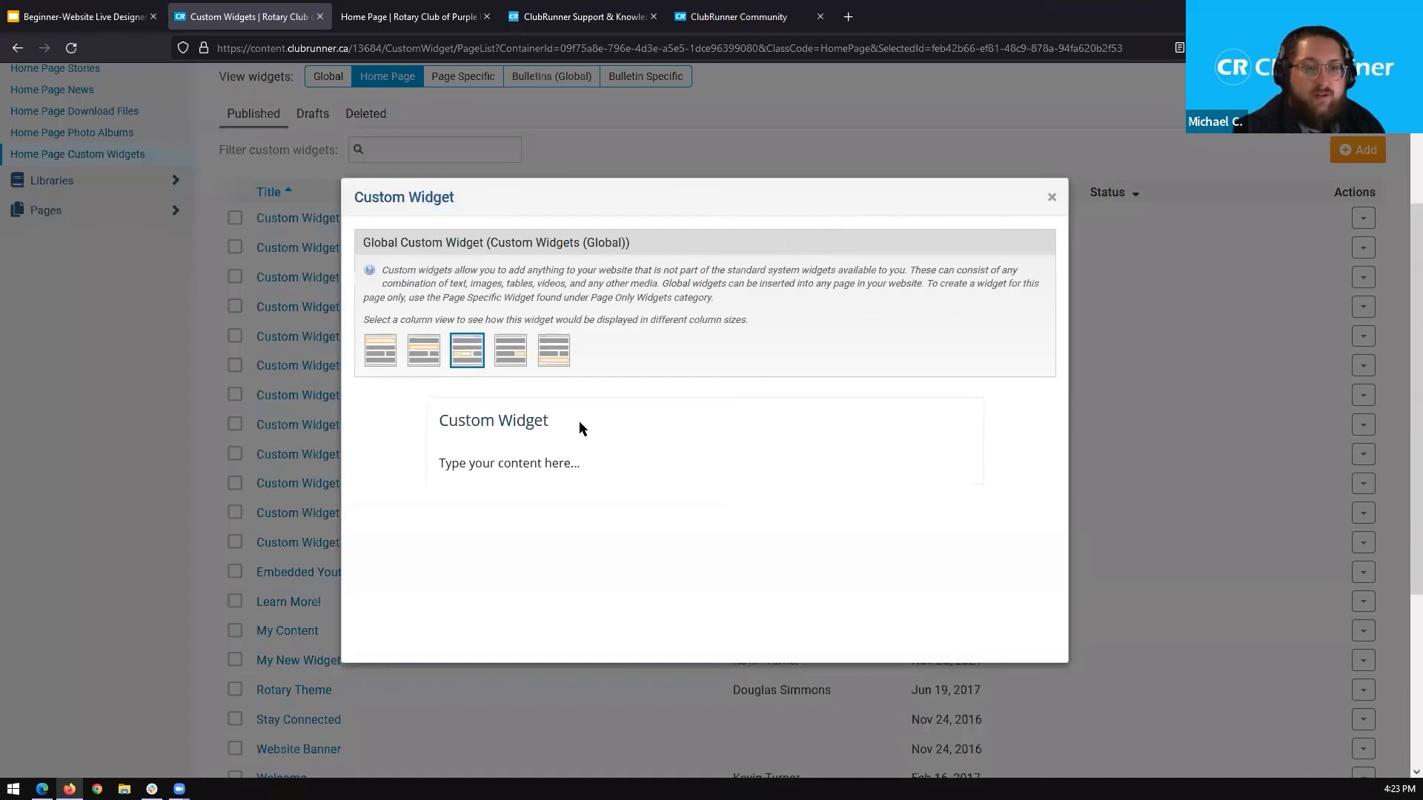
pyautogui.click(1053, 201)
# Open the Dec 11, 2020 Custom Widget for editing, inspect its title and content fields, and return to the widget list.
pyautogui.click(1364, 218)
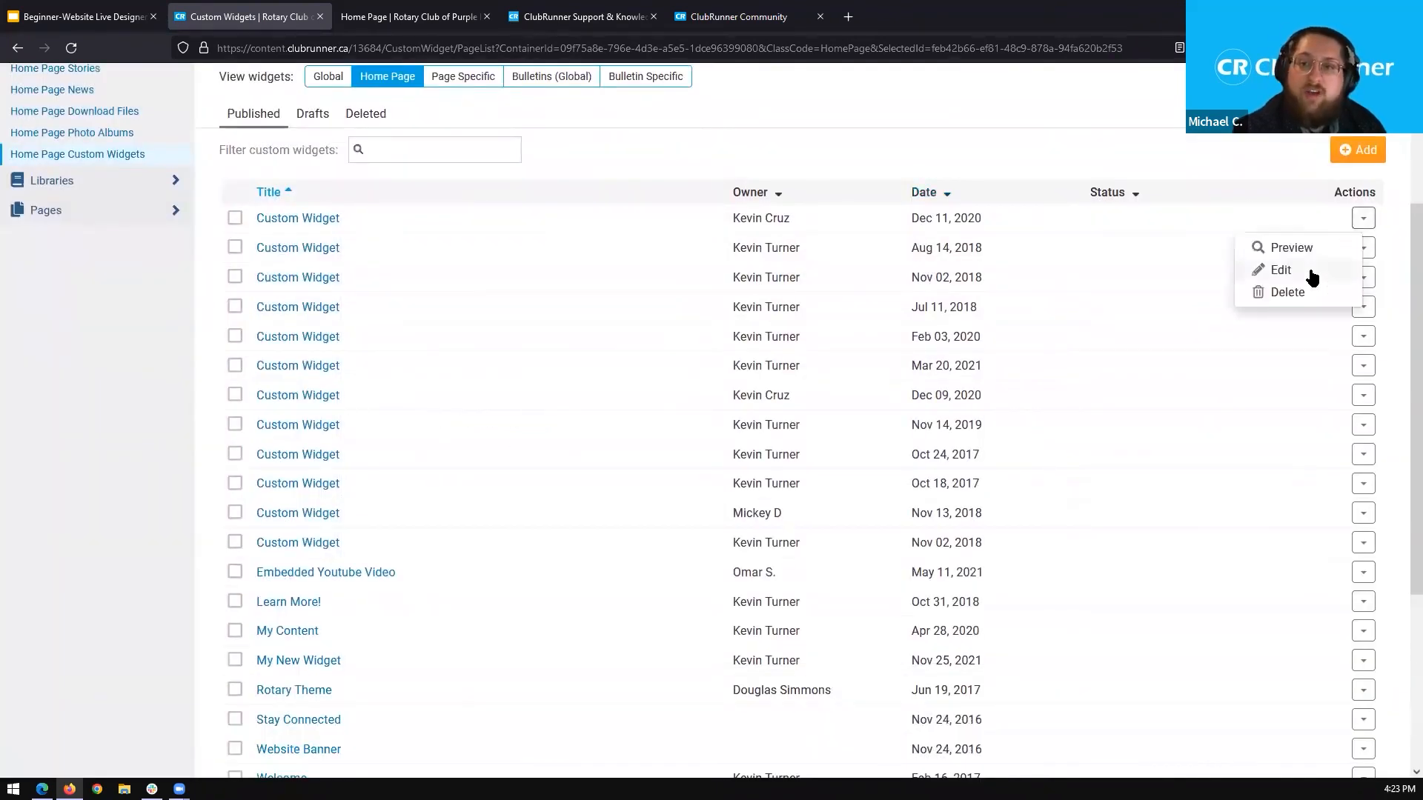
pyautogui.click(1293, 271)
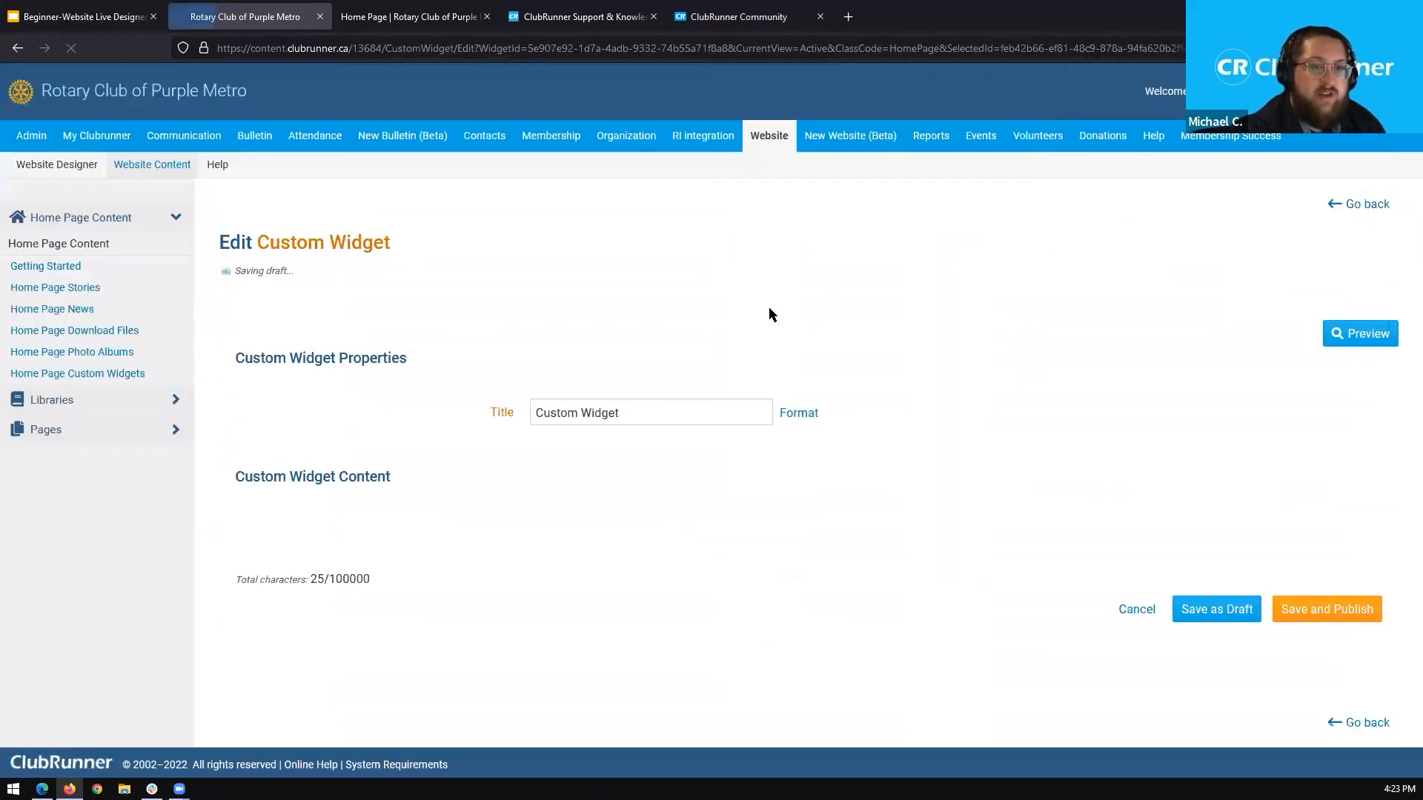
pyautogui.scroll(-1, 769, 319)
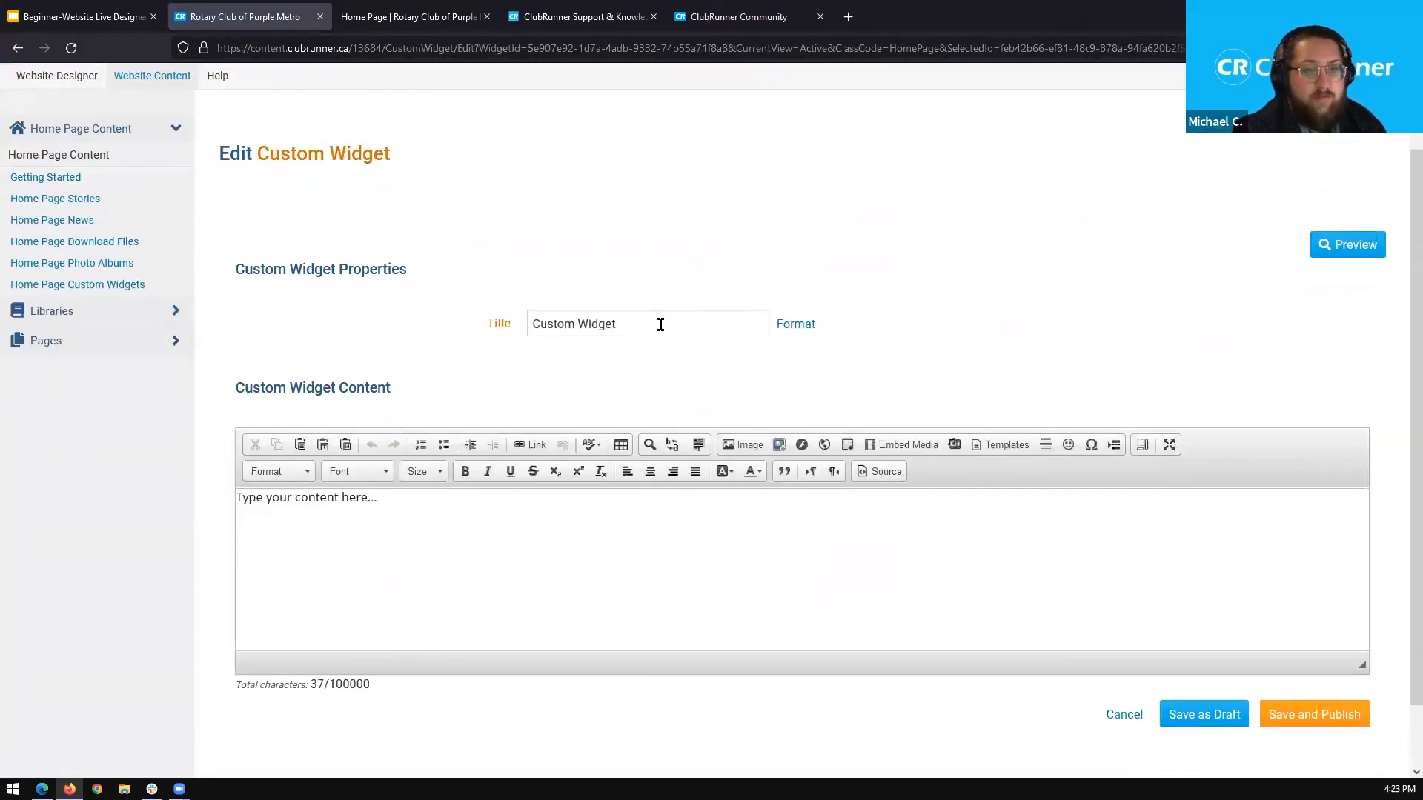
pyautogui.click(661, 325)
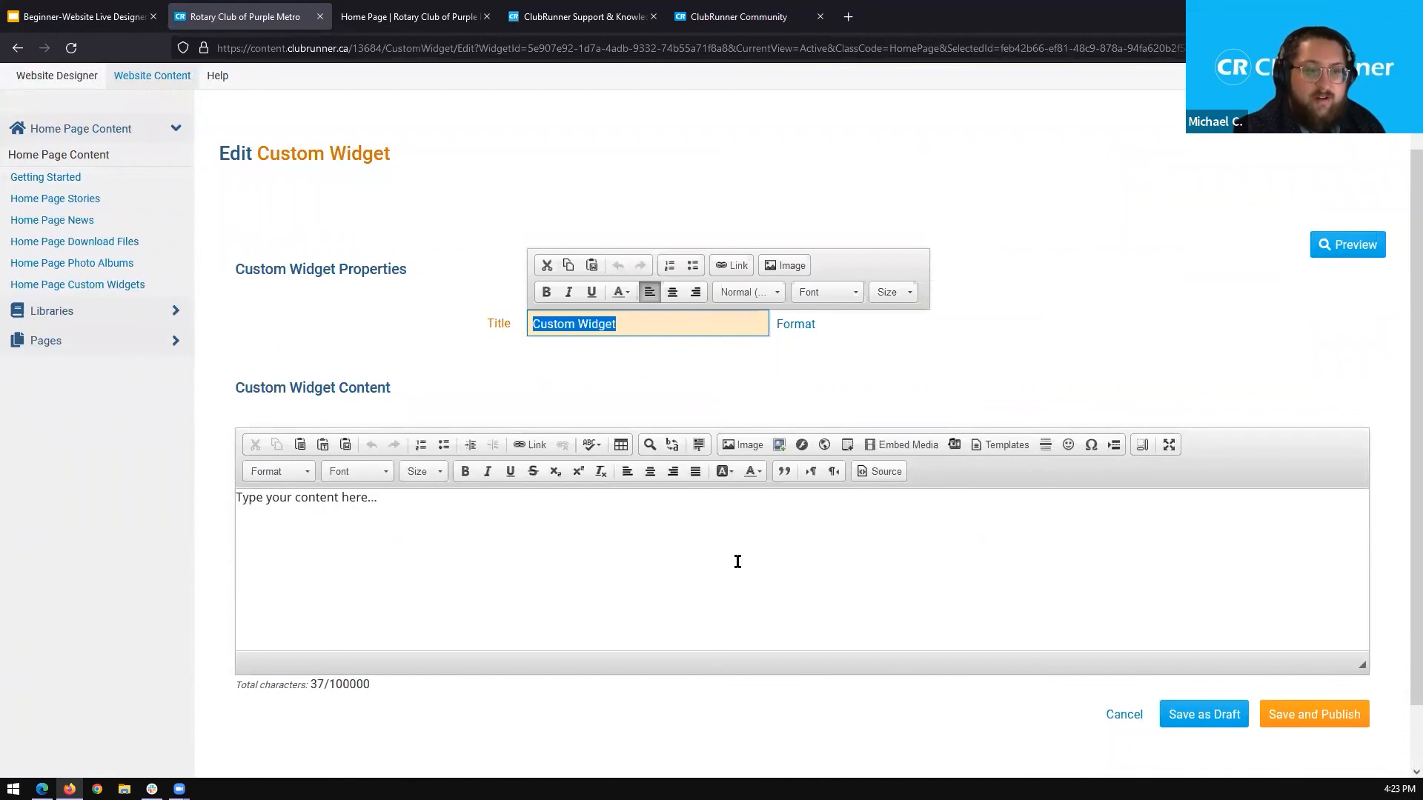
pyautogui.click(383, 531)
pyautogui.hotkey('ctrl', 'a')
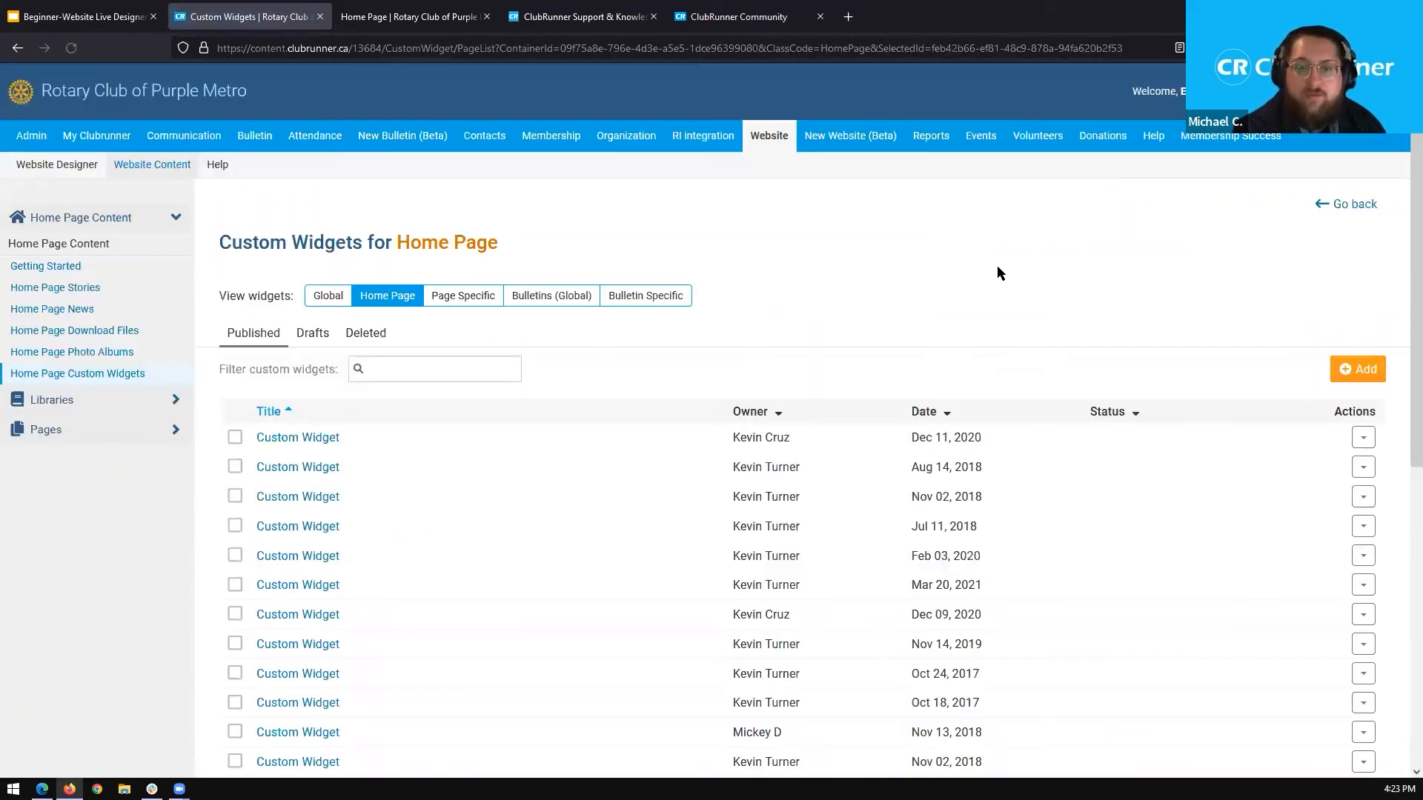
# Delete the published Custom Widget dated Dec 11, 2020 from the home page widgets and confirm the deletion.
pyautogui.click(1364, 438)
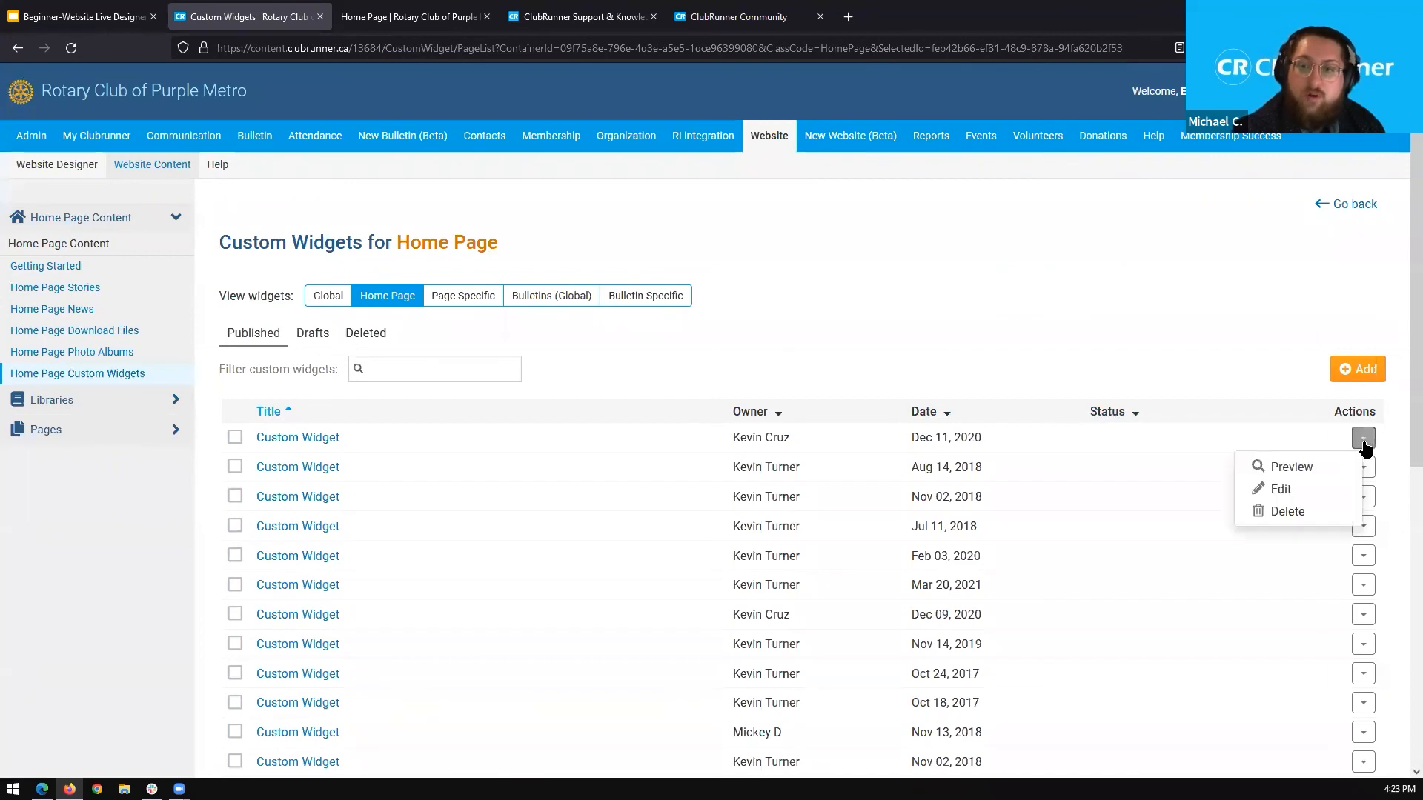
pyautogui.click(1289, 511)
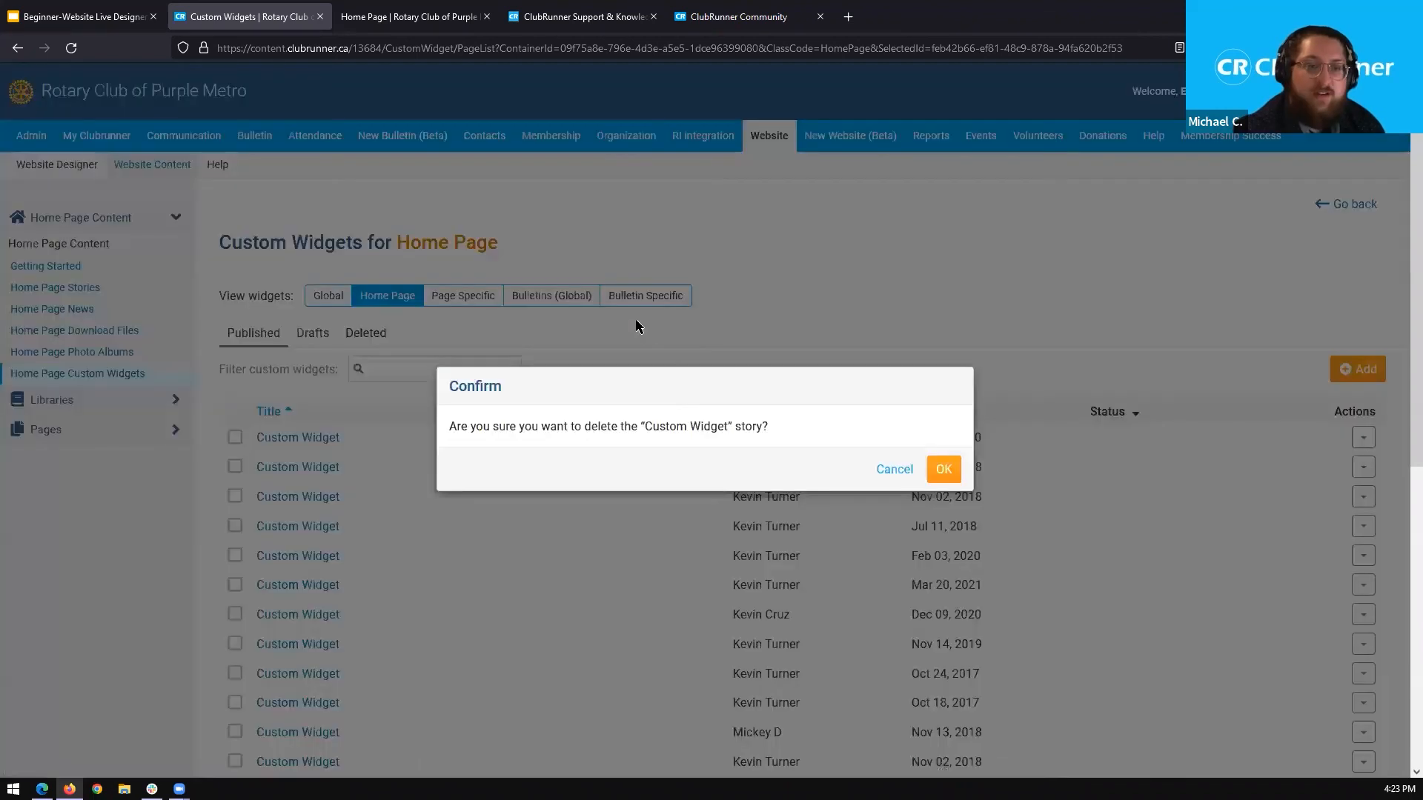
pyautogui.click(944, 471)
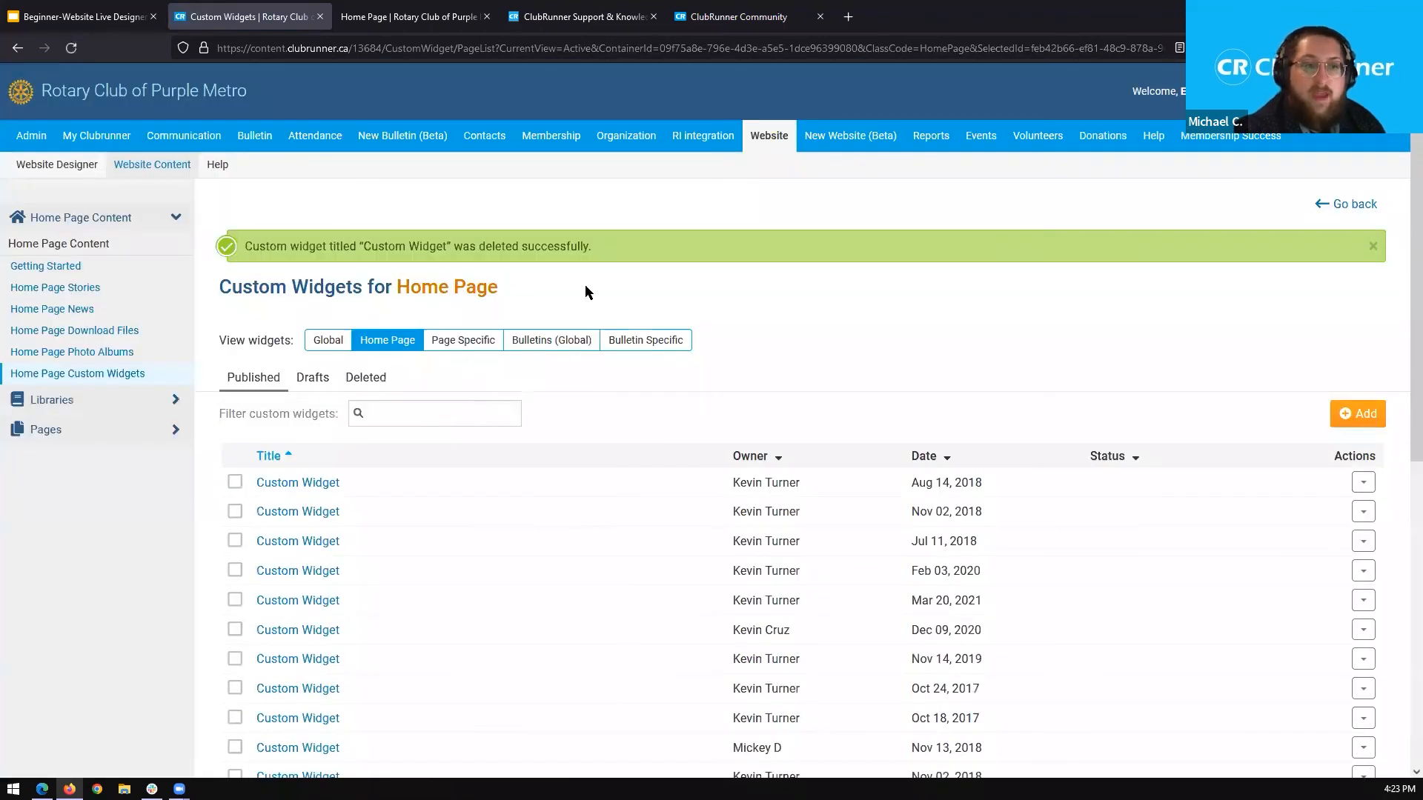
pyautogui.moveTo(589, 248); pyautogui.dragTo(262, 264)
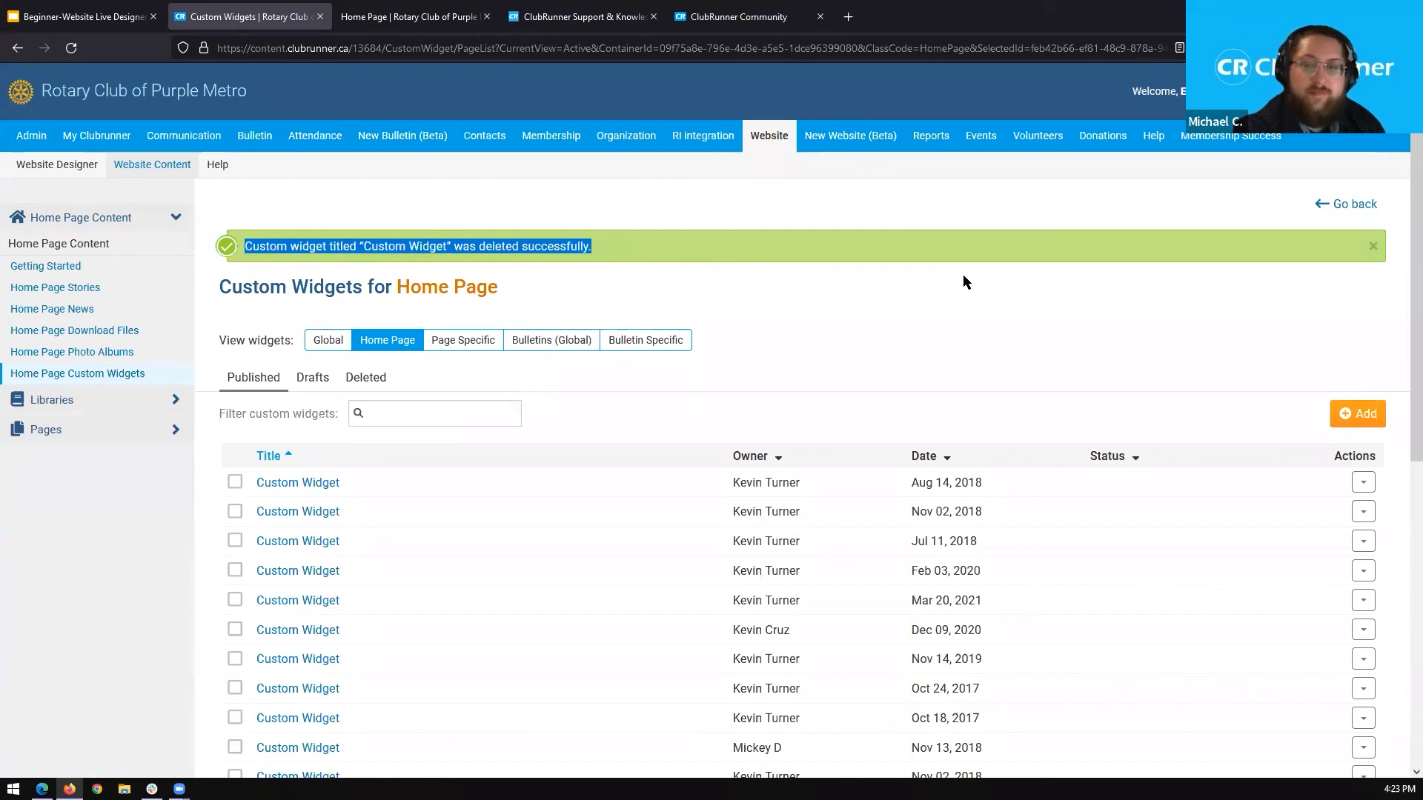
pyautogui.scroll(-3, 1399, 282)
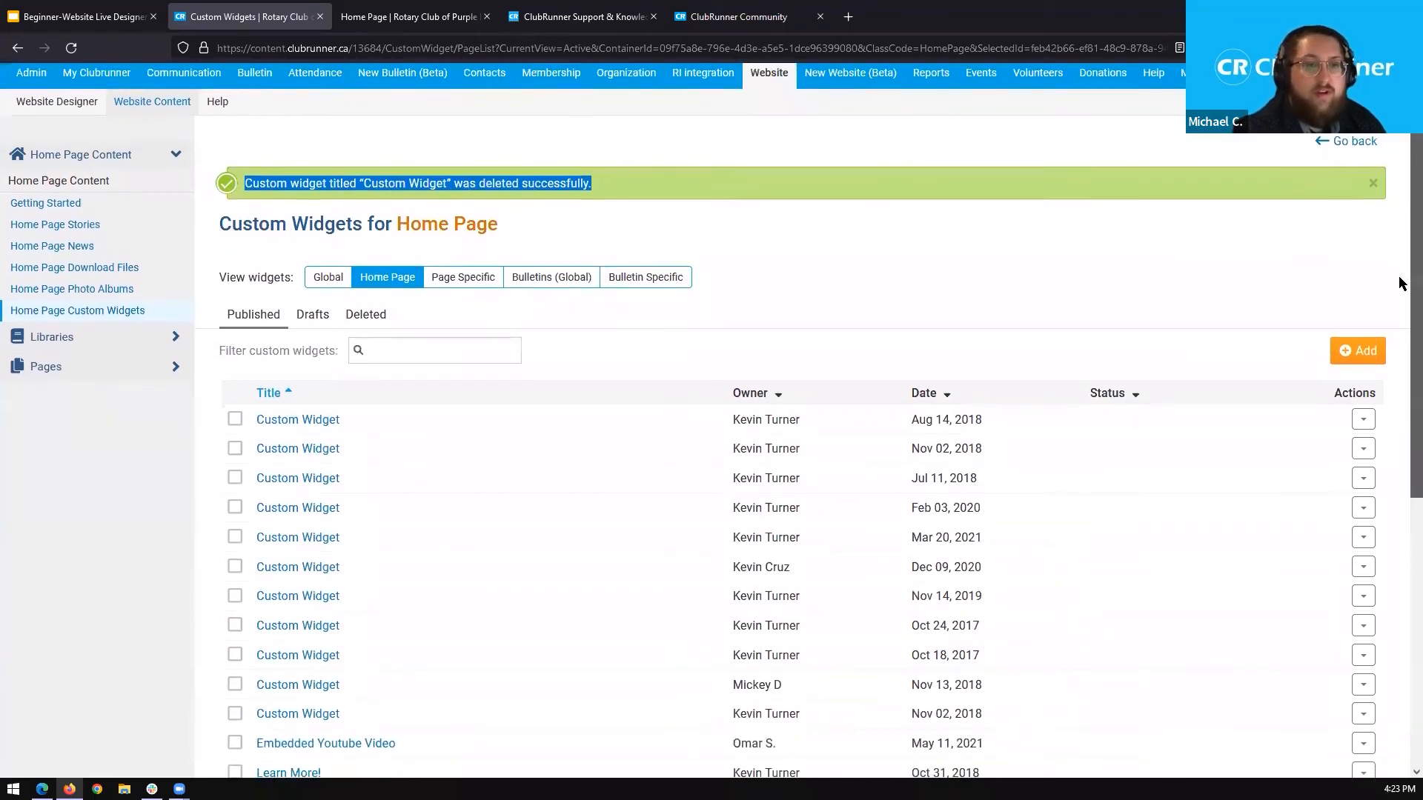
# Delete the first six published home page Custom Widgets together, from Aug 14, 2018 through Dec 09, 2020 in list order, and confirm the removal.
pyautogui.scroll(-7, 1401, 331)
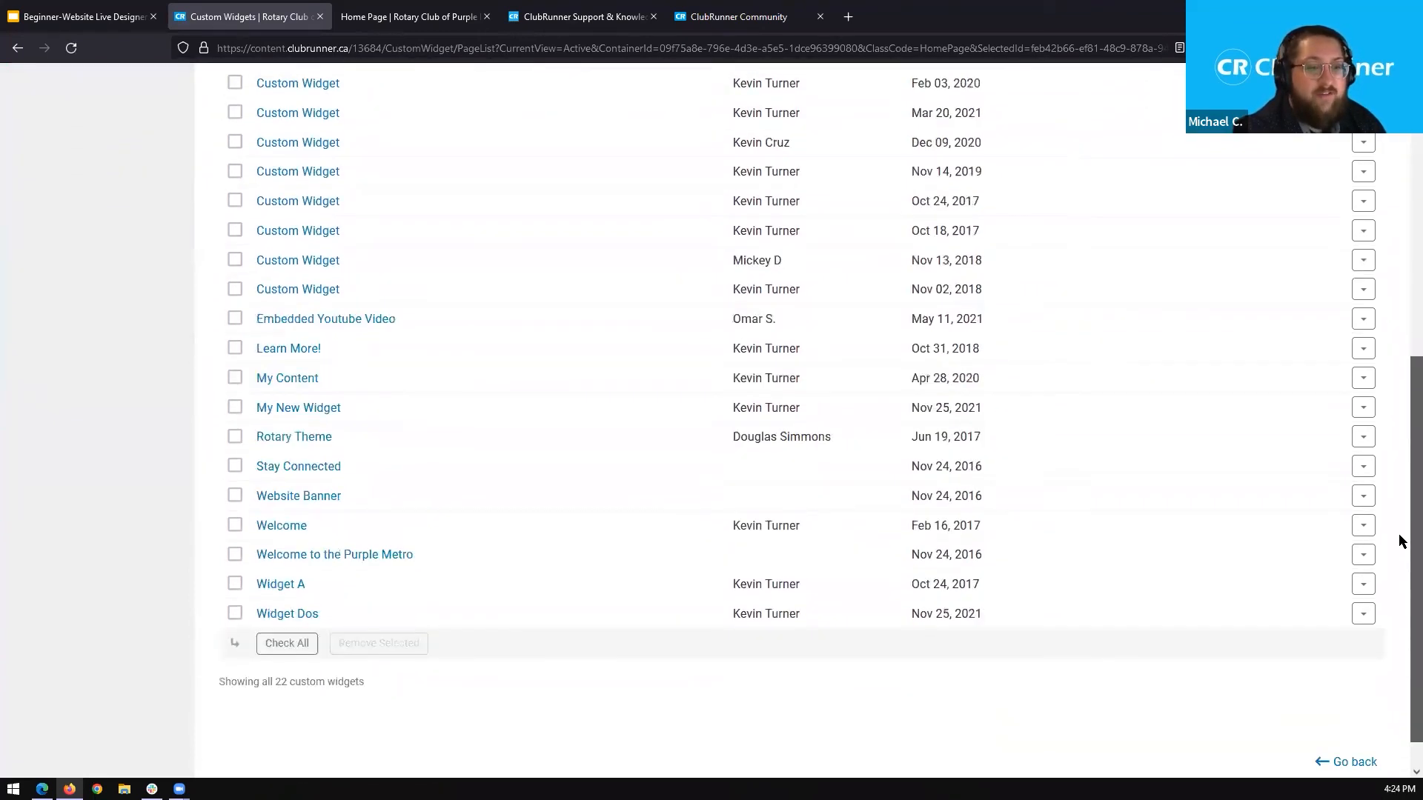
pyautogui.scroll(4, 1400, 496)
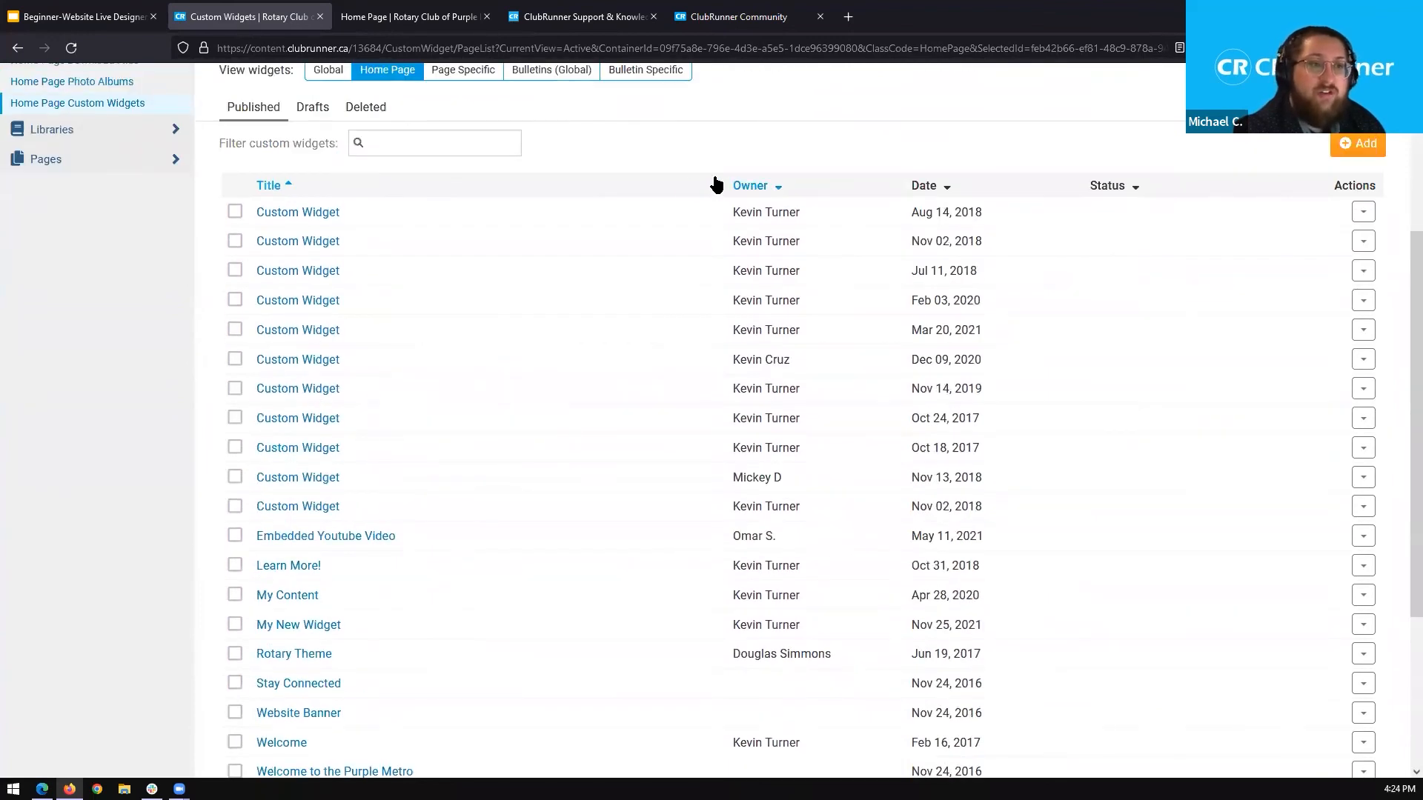
pyautogui.click(235, 213)
pyautogui.click(235, 241)
pyautogui.click(235, 270)
pyautogui.click(235, 300)
pyautogui.click(235, 330)
pyautogui.click(235, 359)
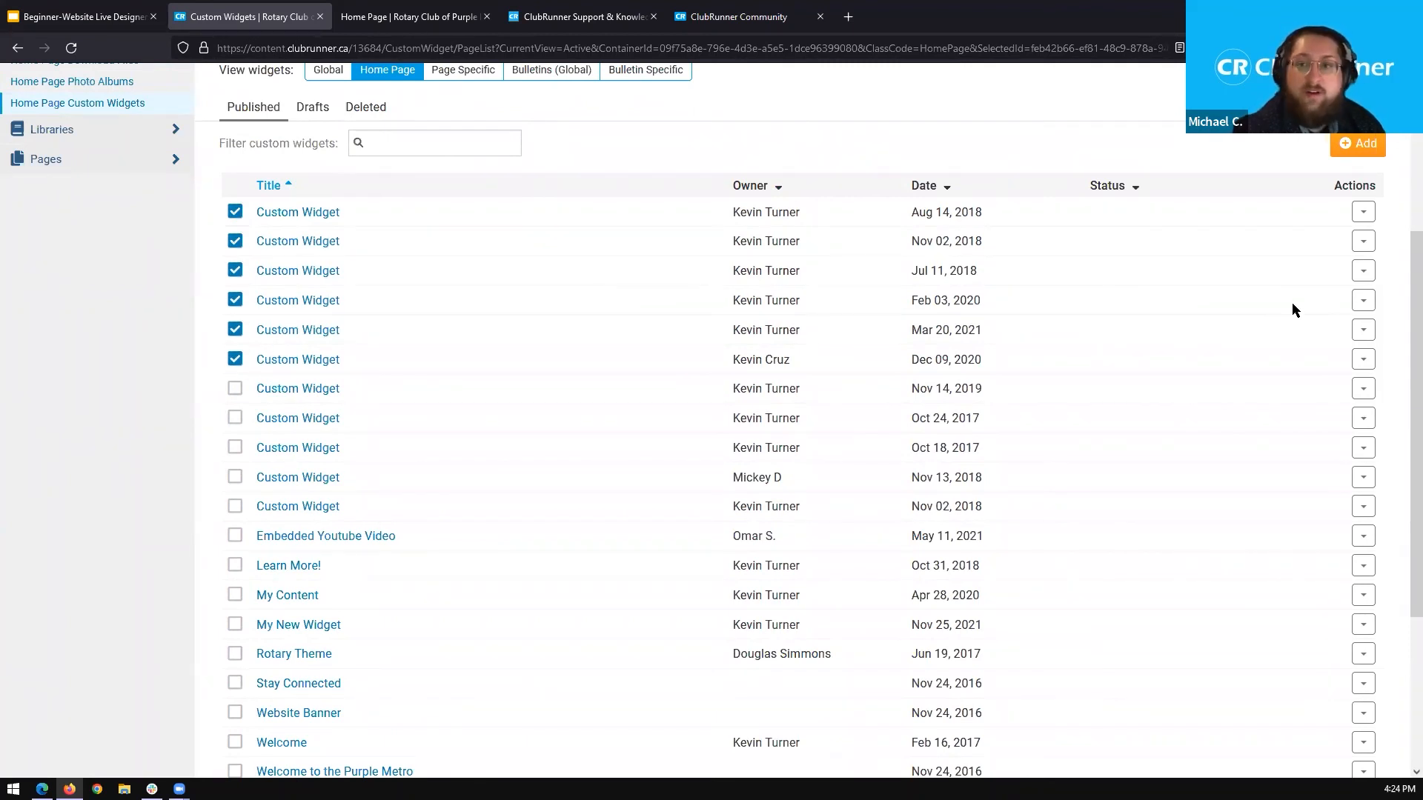
pyautogui.moveTo(1414, 307); pyautogui.dragTo(1399, 416)
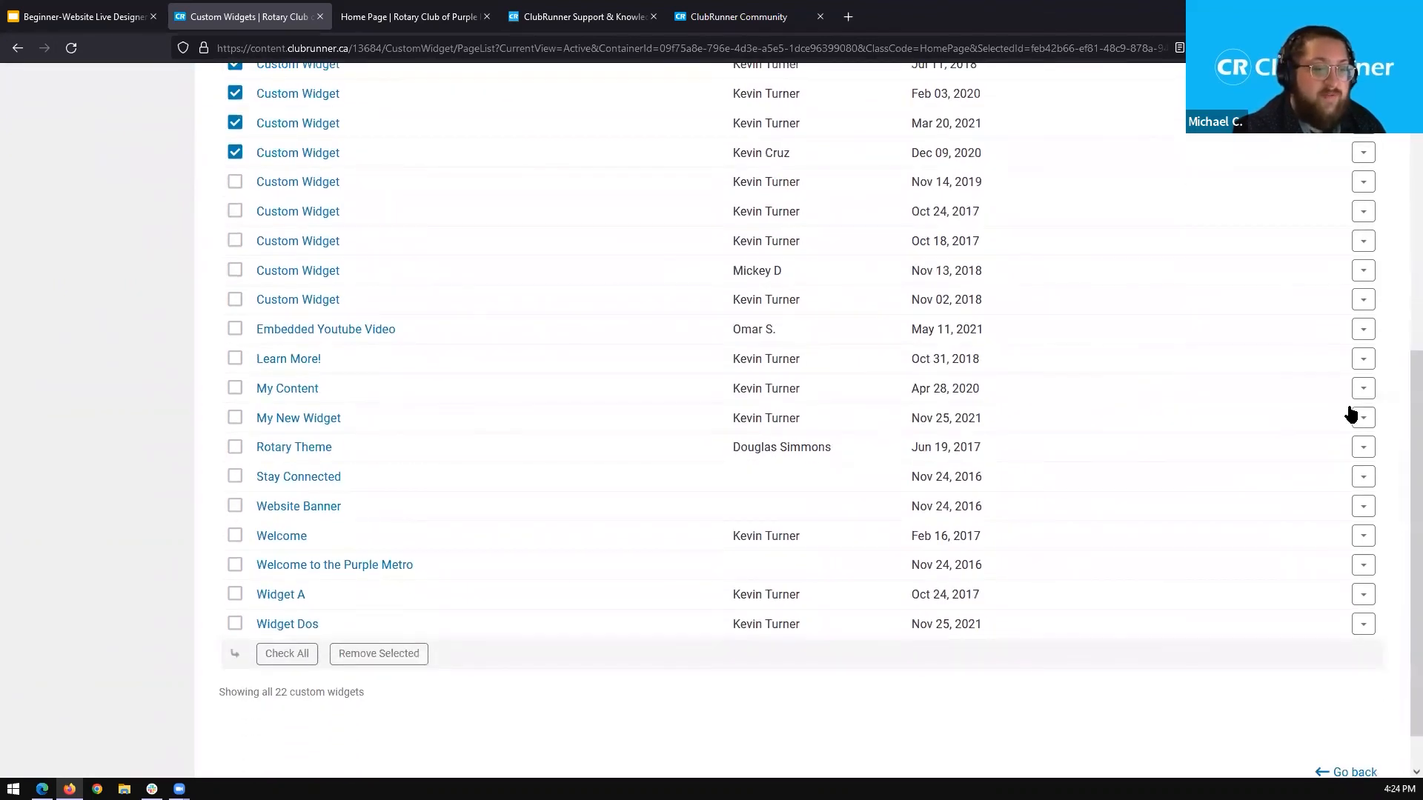
pyautogui.click(387, 664)
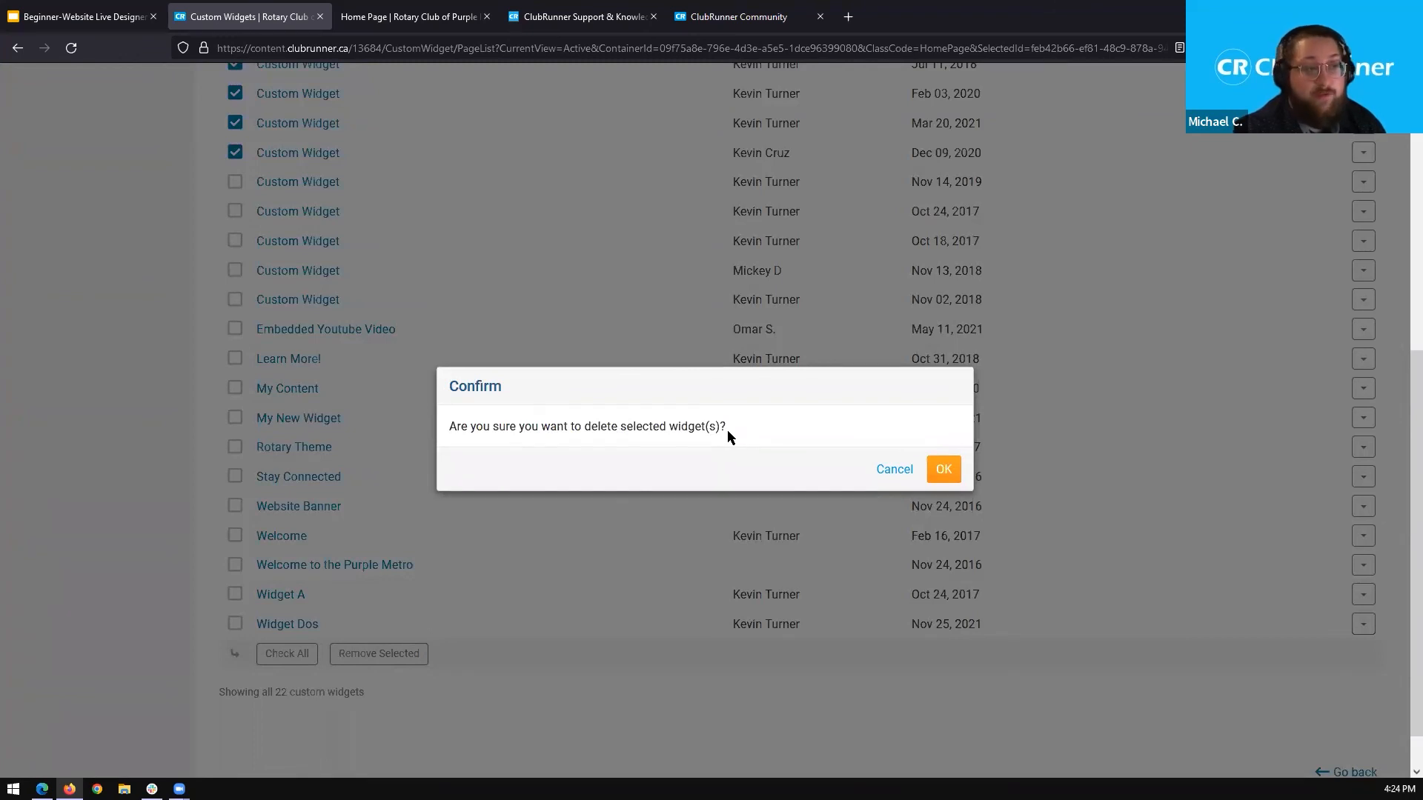
pyautogui.click(938, 469)
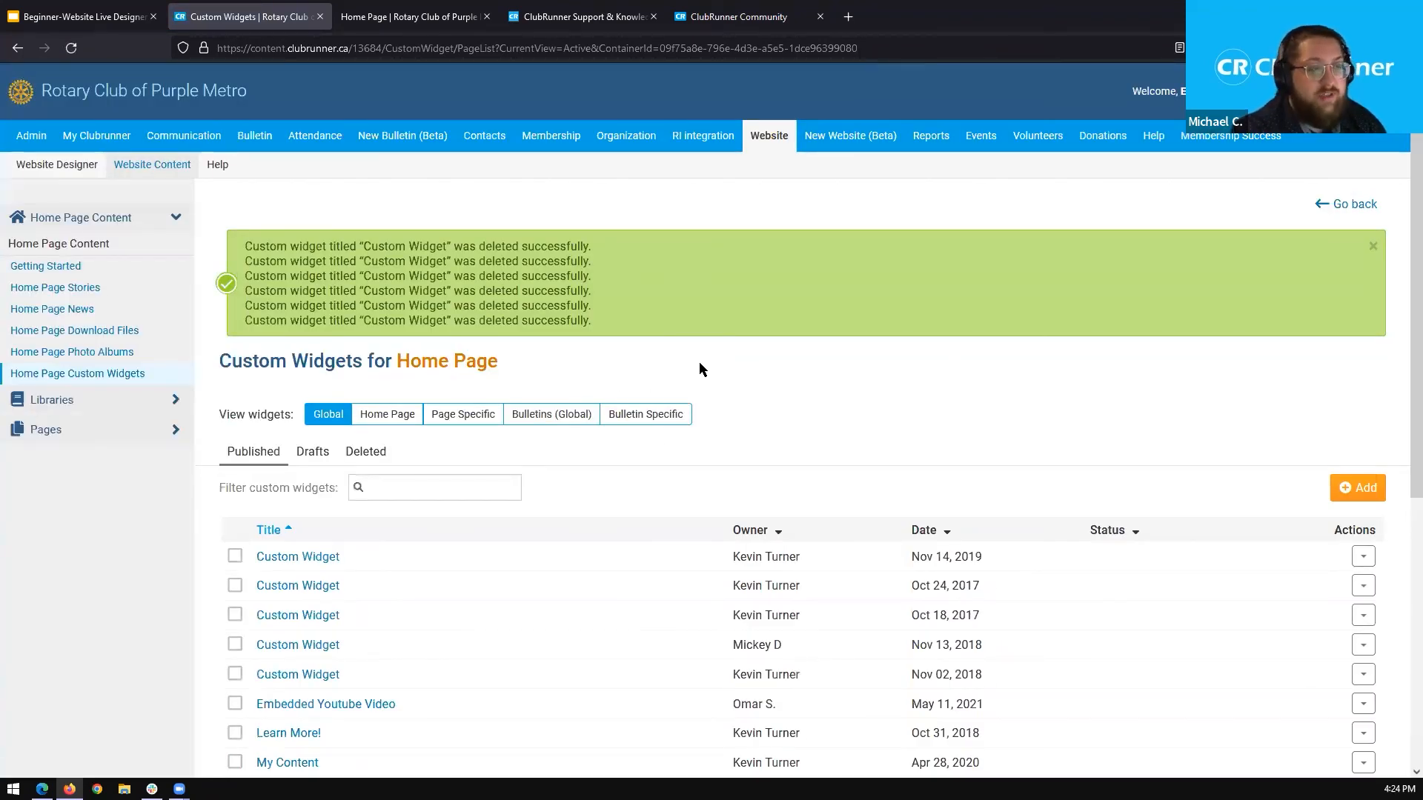
# Open the list of deleted custom widgets, view the restore options for the first widget, and dismiss them without restoring it.
pyautogui.scroll(-2, 619, 361)
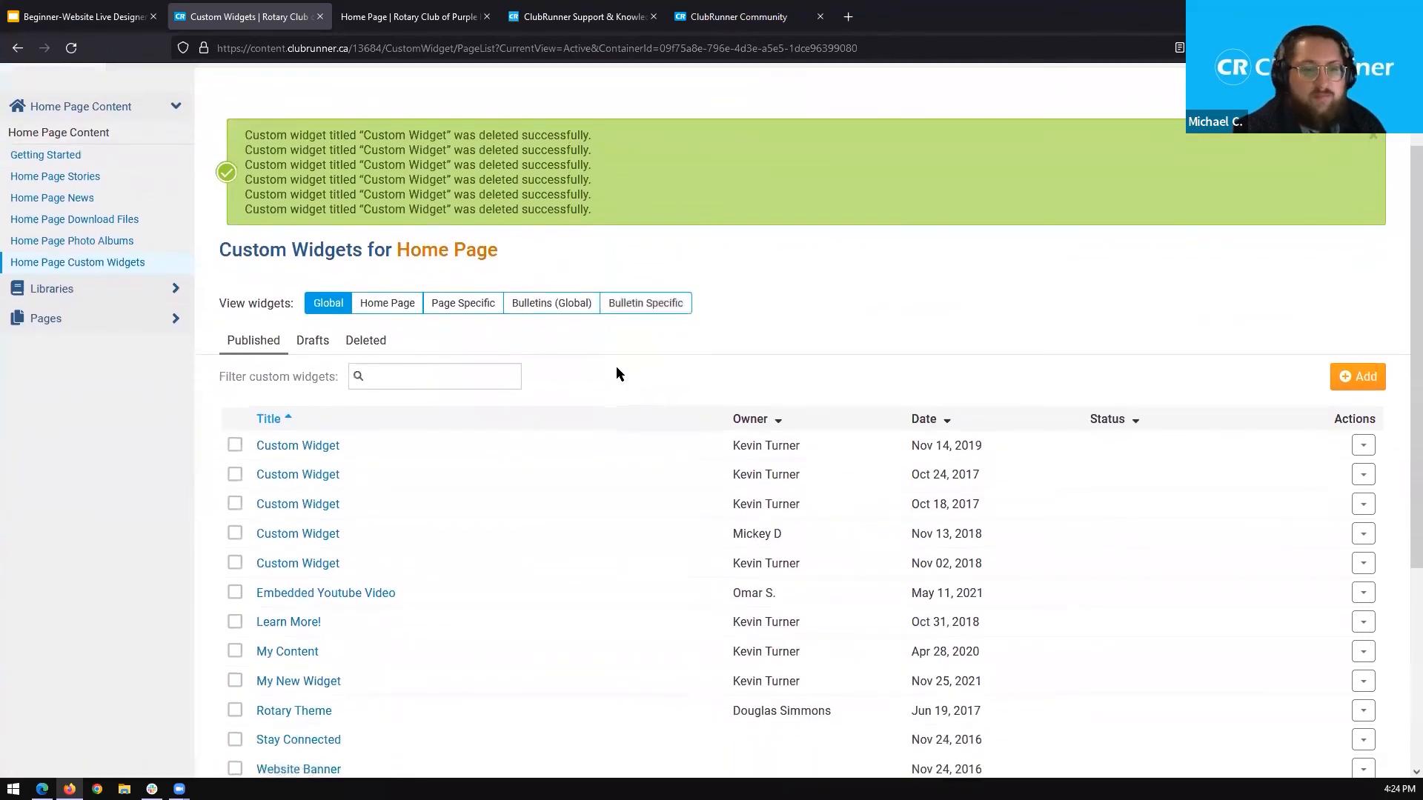
pyautogui.scroll(-2, 616, 368)
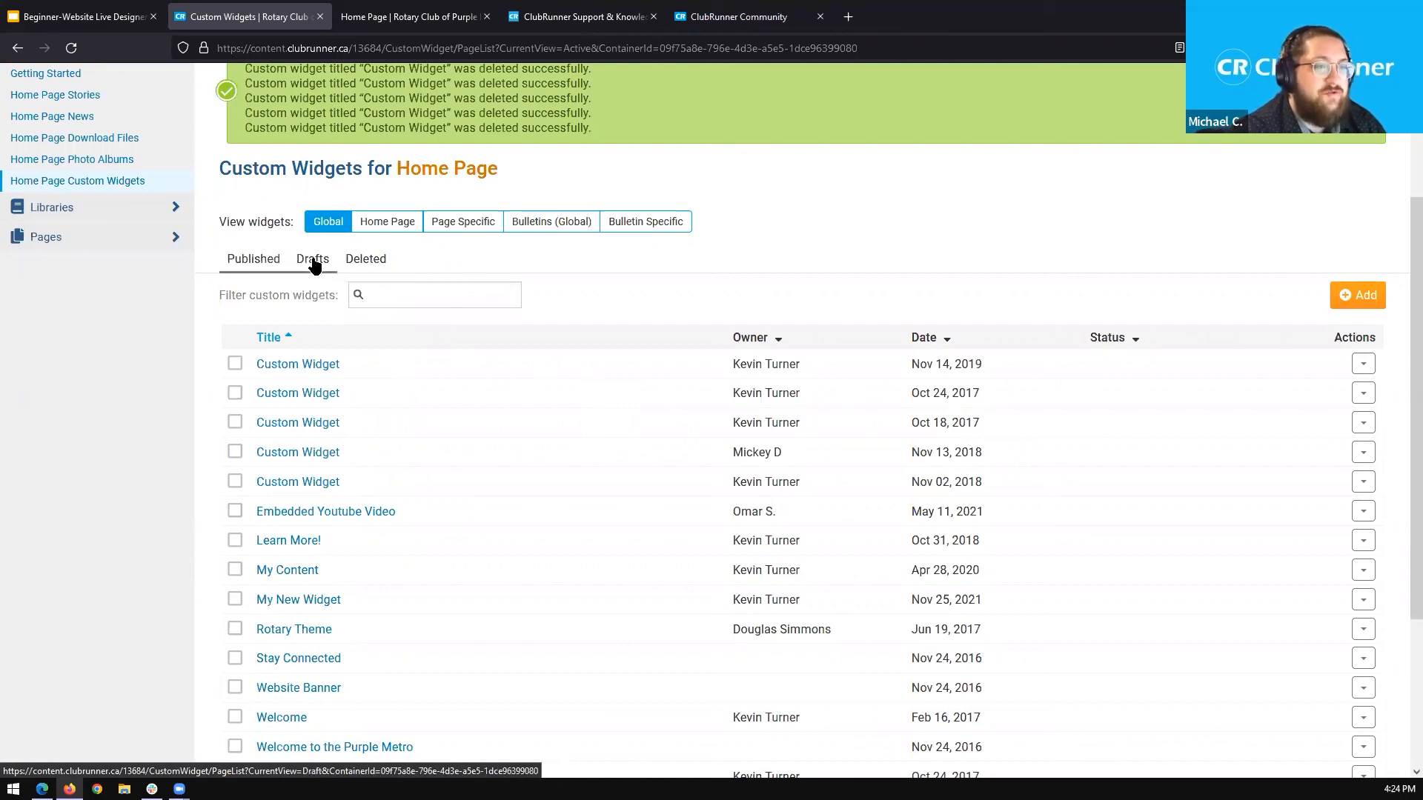
pyautogui.click(367, 263)
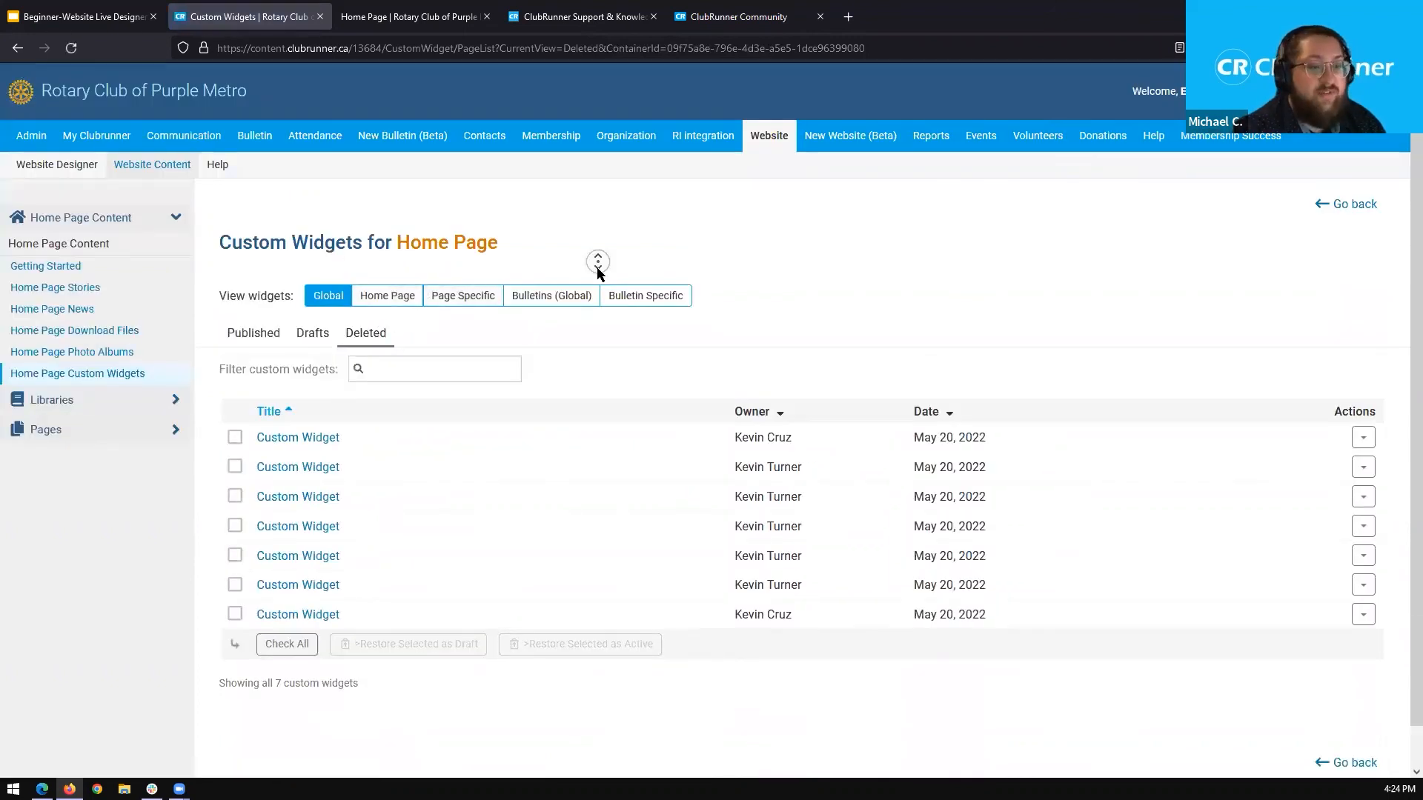
pyautogui.scroll(-1, 1237, 368)
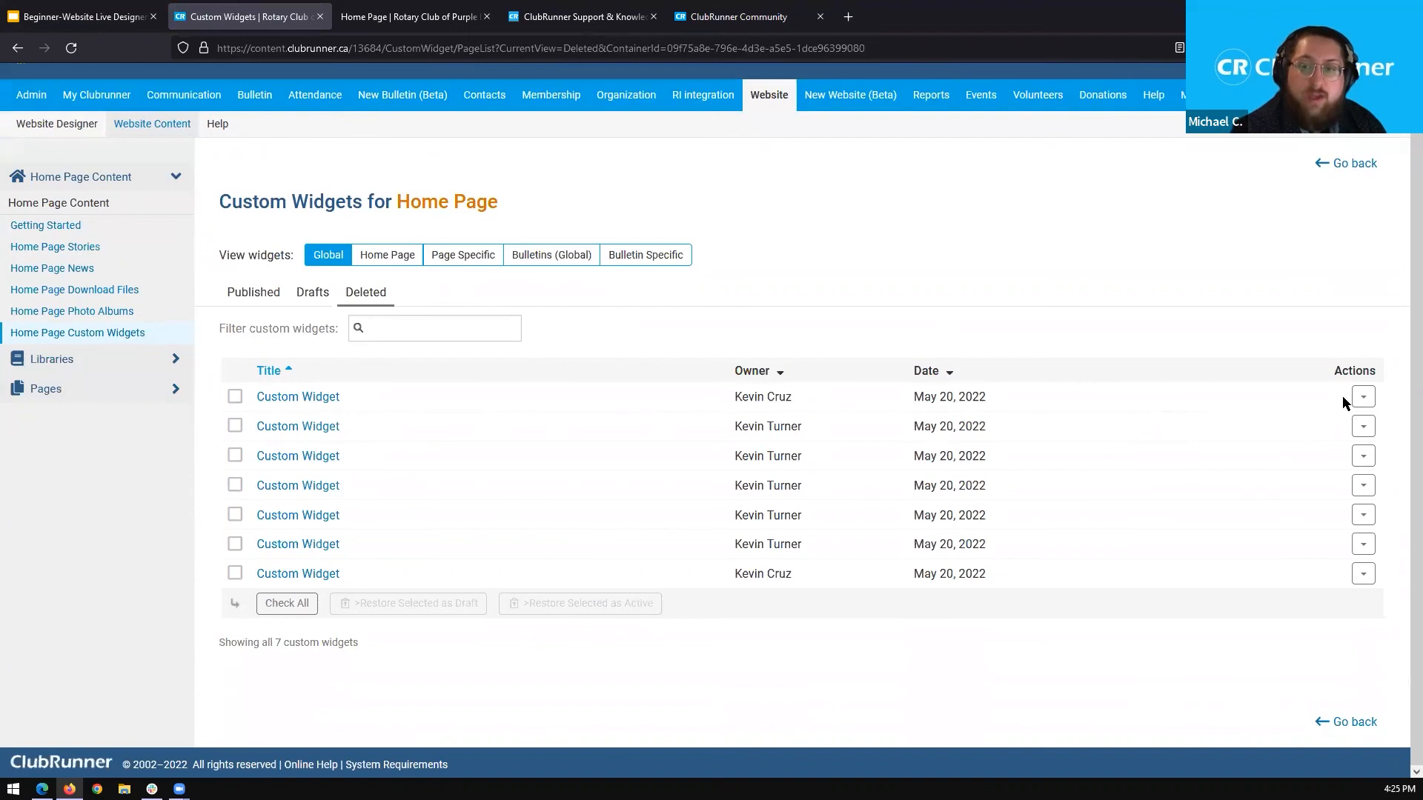
pyautogui.click(1366, 402)
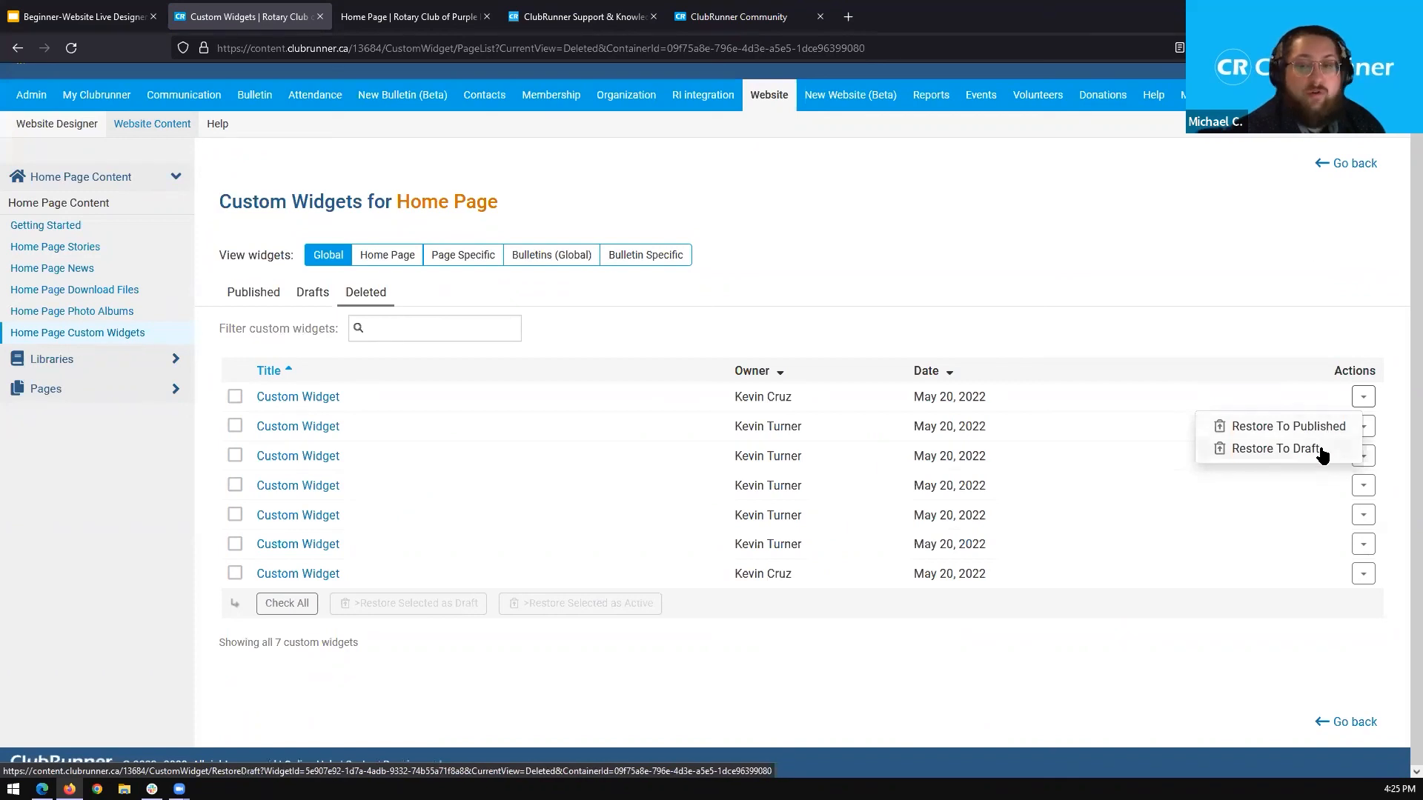
pyautogui.click(1091, 310)
# Select the first five Custom Widgets in the deleted widgets list for a bulk restore.
pyautogui.click(235, 397)
pyautogui.click(235, 427)
pyautogui.click(235, 456)
pyautogui.click(235, 485)
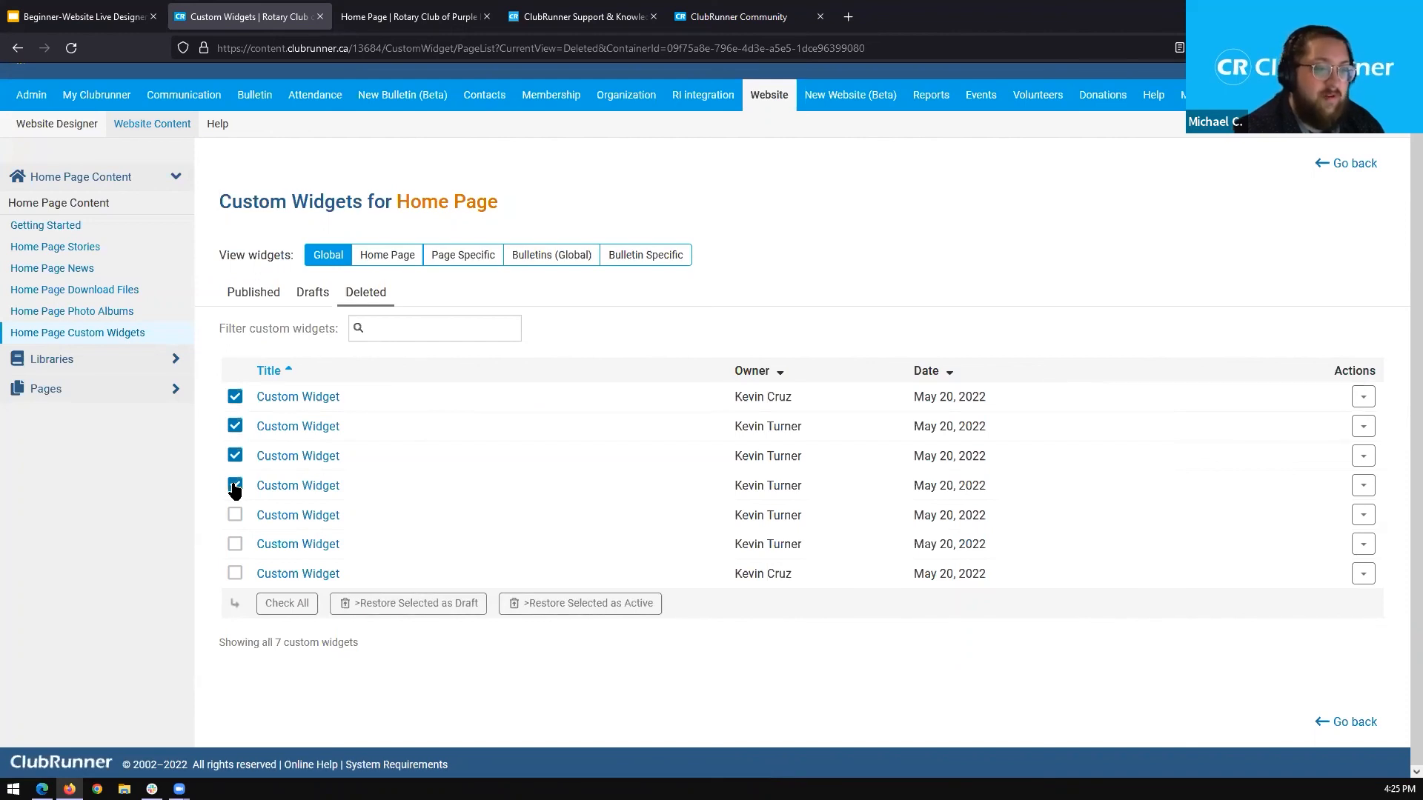
pyautogui.click(235, 515)
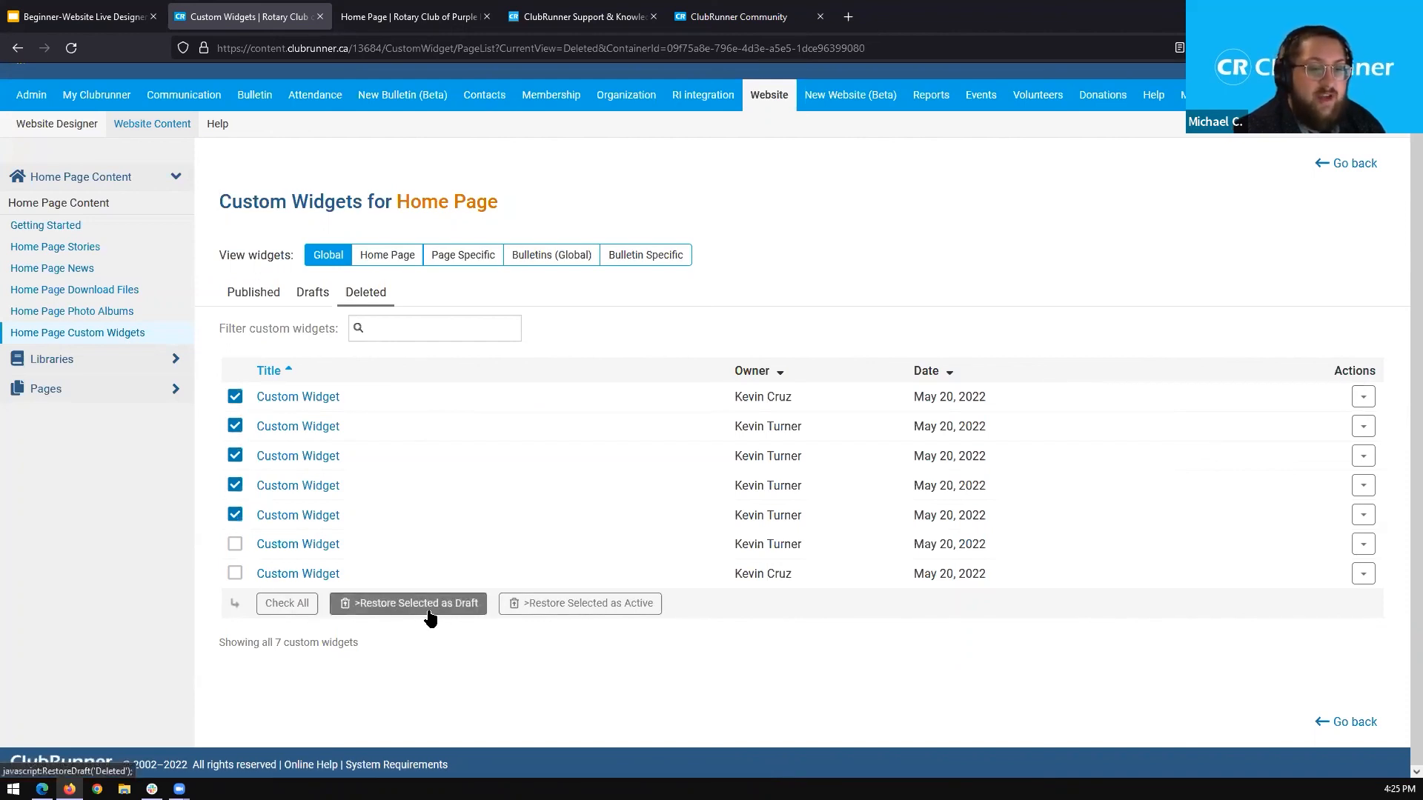
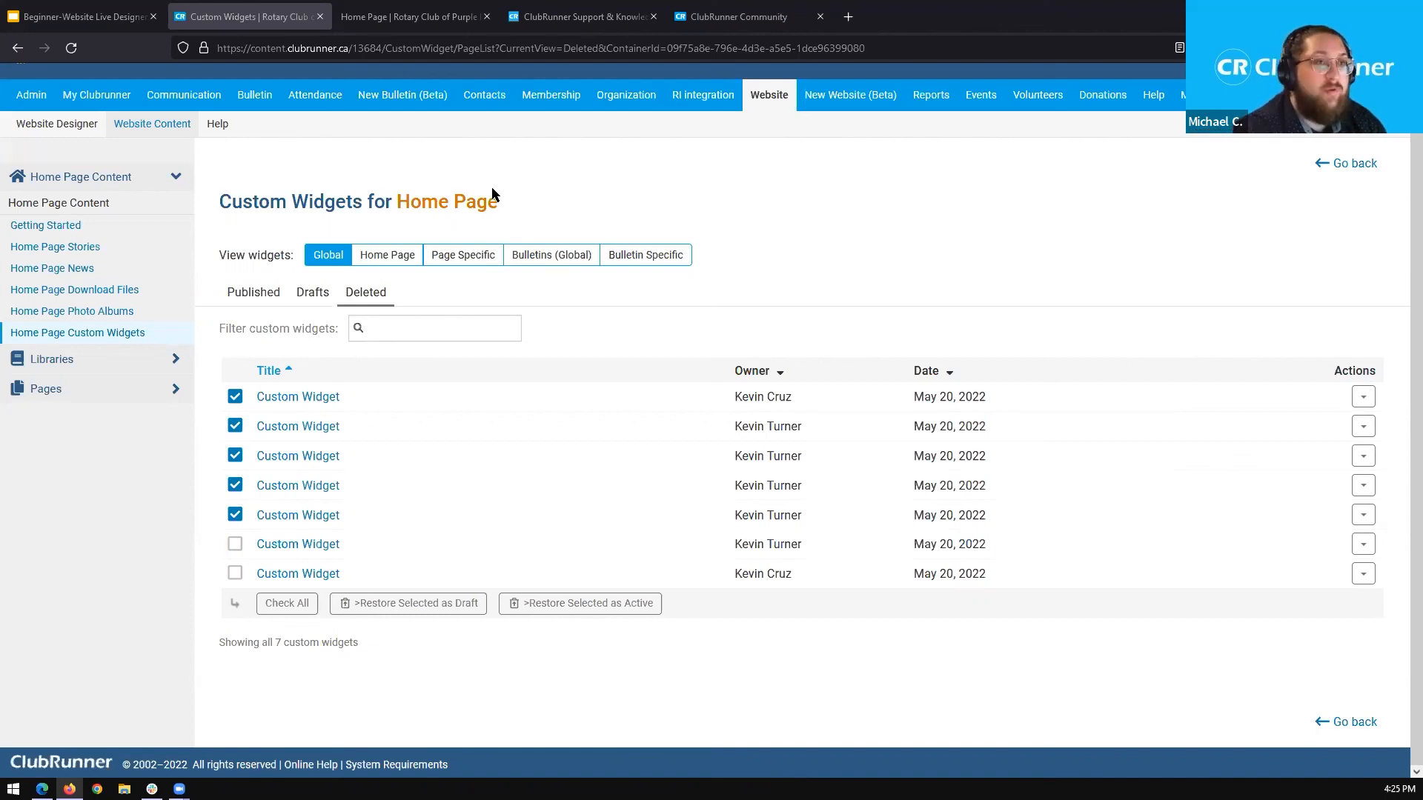
# Switch to the ClubRunner Support & Knowledgebase site and look through its News and Help Articles sections.
pyautogui.click(597, 17)
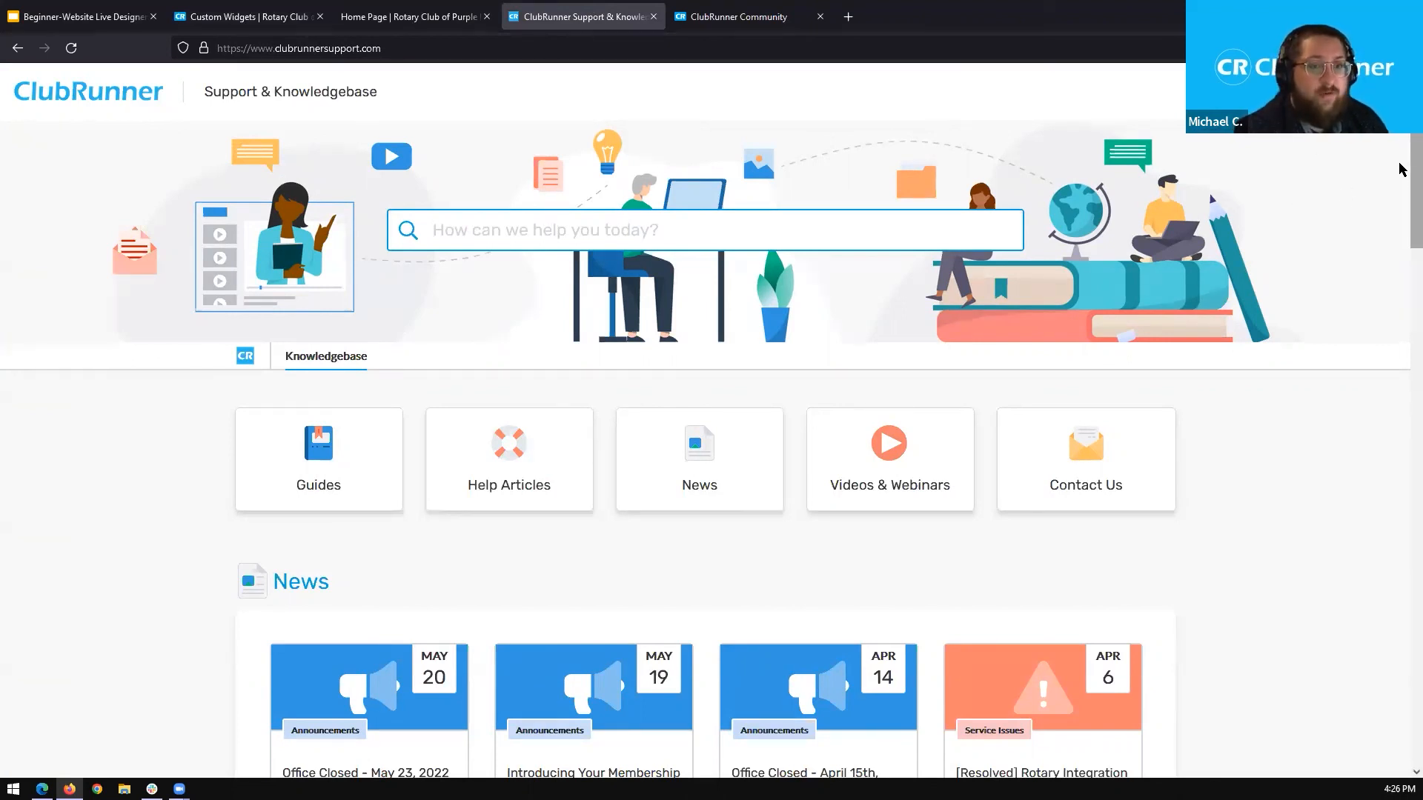
pyautogui.scroll(-3, 1403, 182)
pyautogui.scroll(1, 1401, 214)
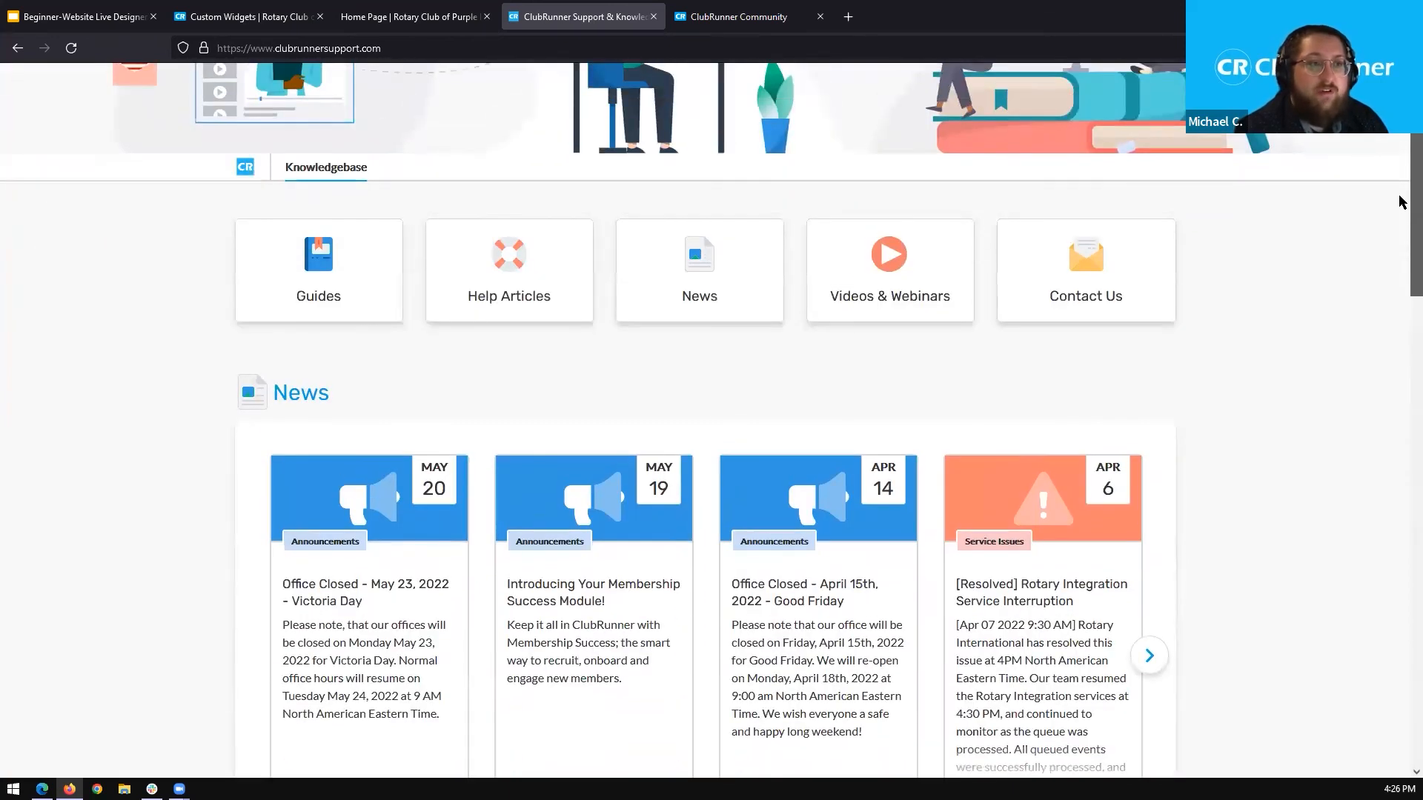
pyautogui.scroll(-2, 1401, 218)
pyautogui.scroll(-5, 1401, 243)
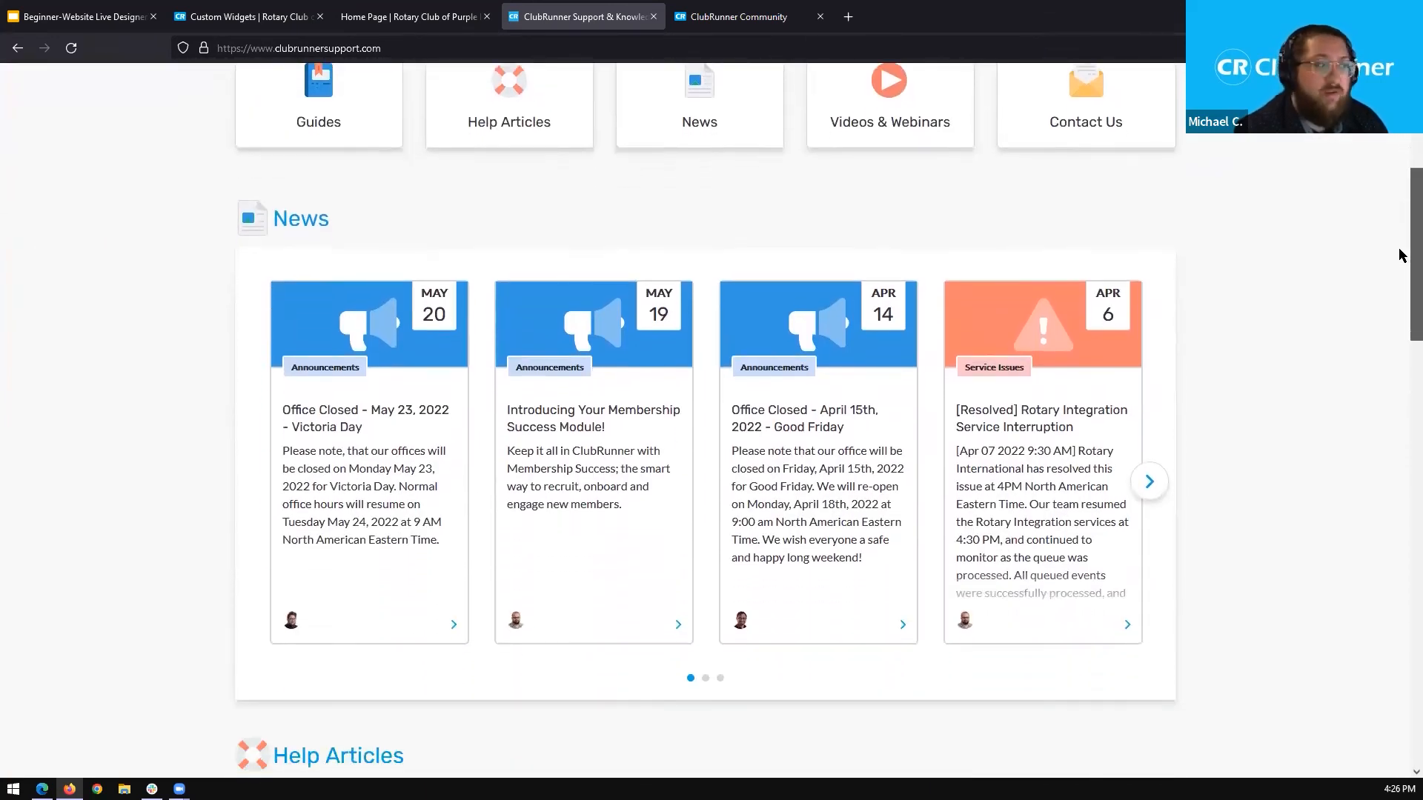
pyautogui.scroll(-4, 1402, 367)
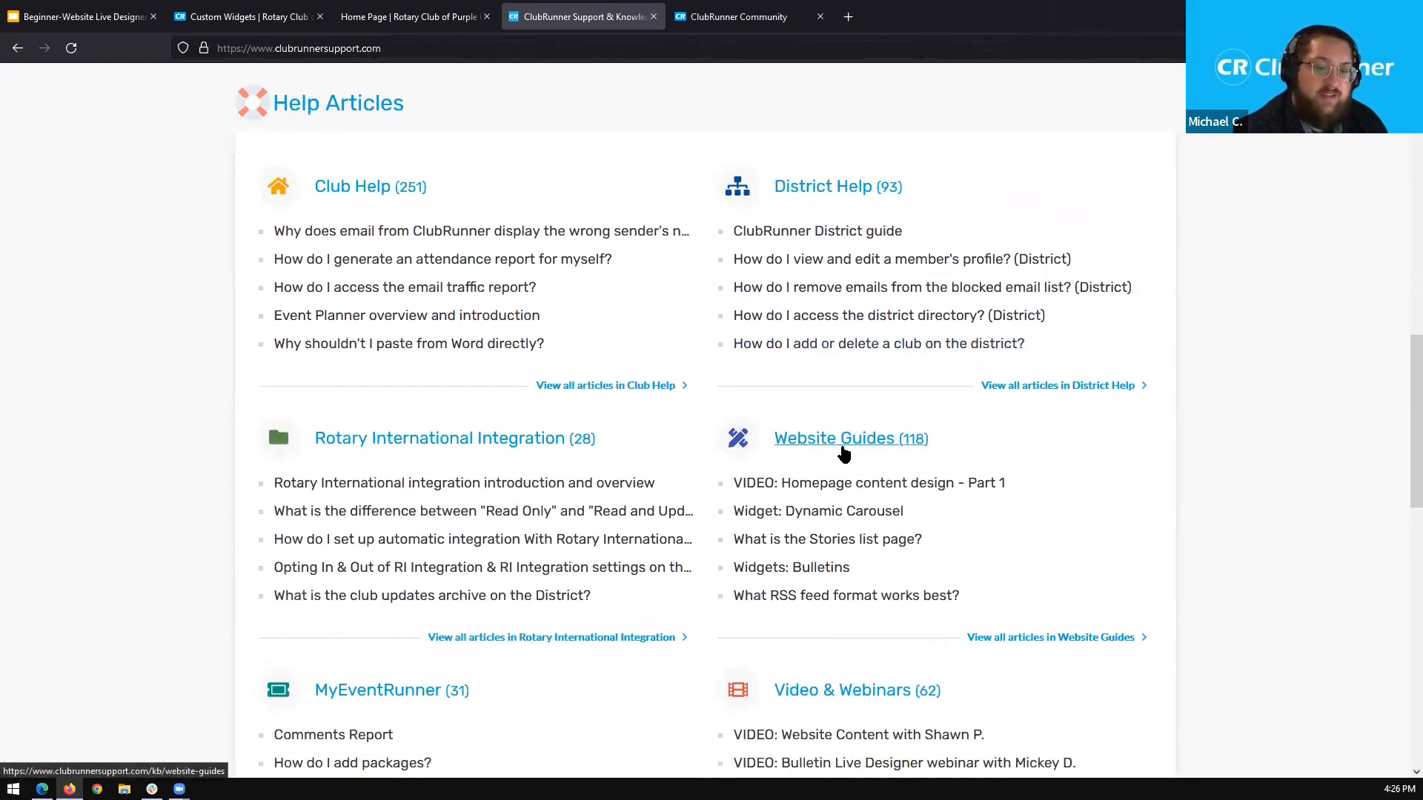
# Open the Website Guides category of the help articles and review its topics, such as Website Designer and Website Widgets.
pyautogui.click(843, 449)
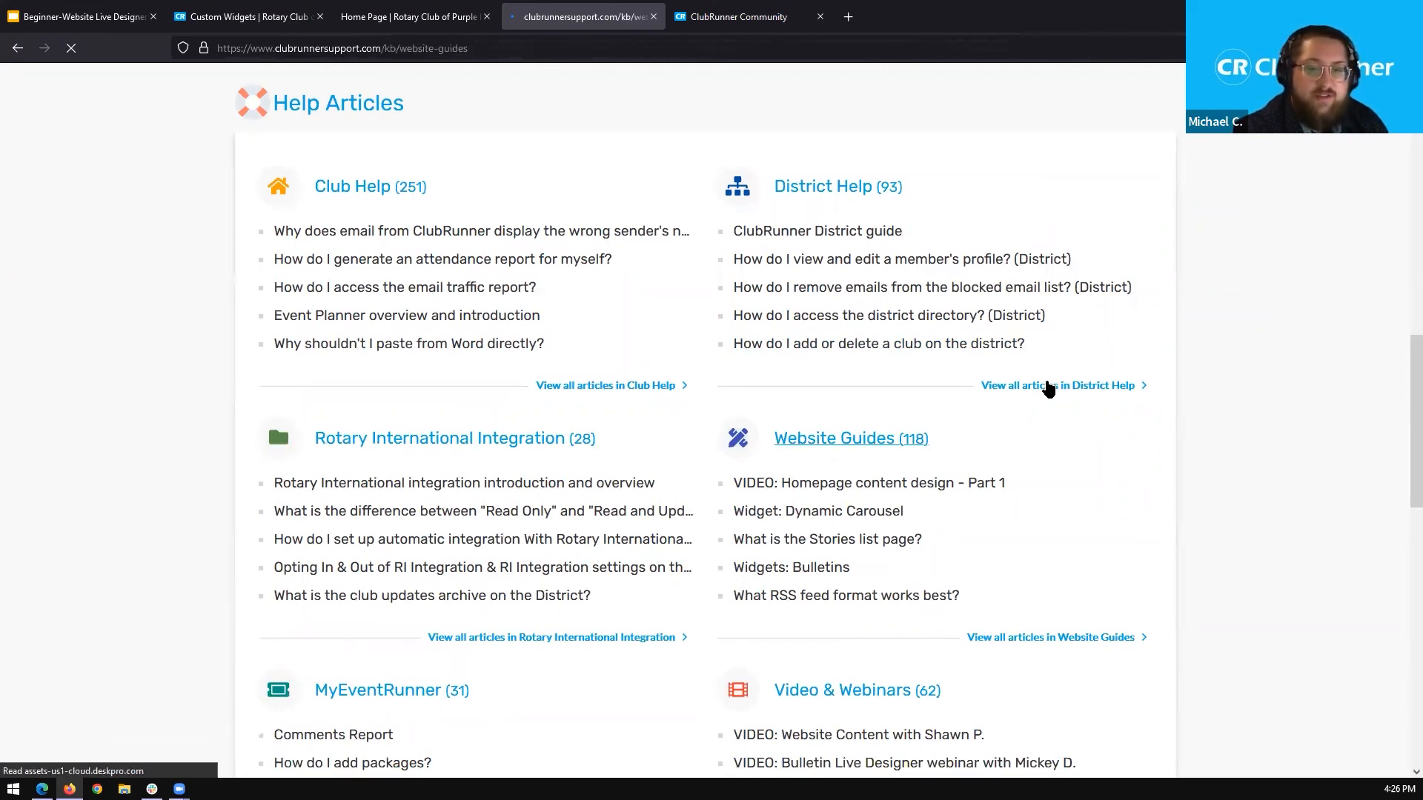
pyautogui.scroll(-4, 1402, 271)
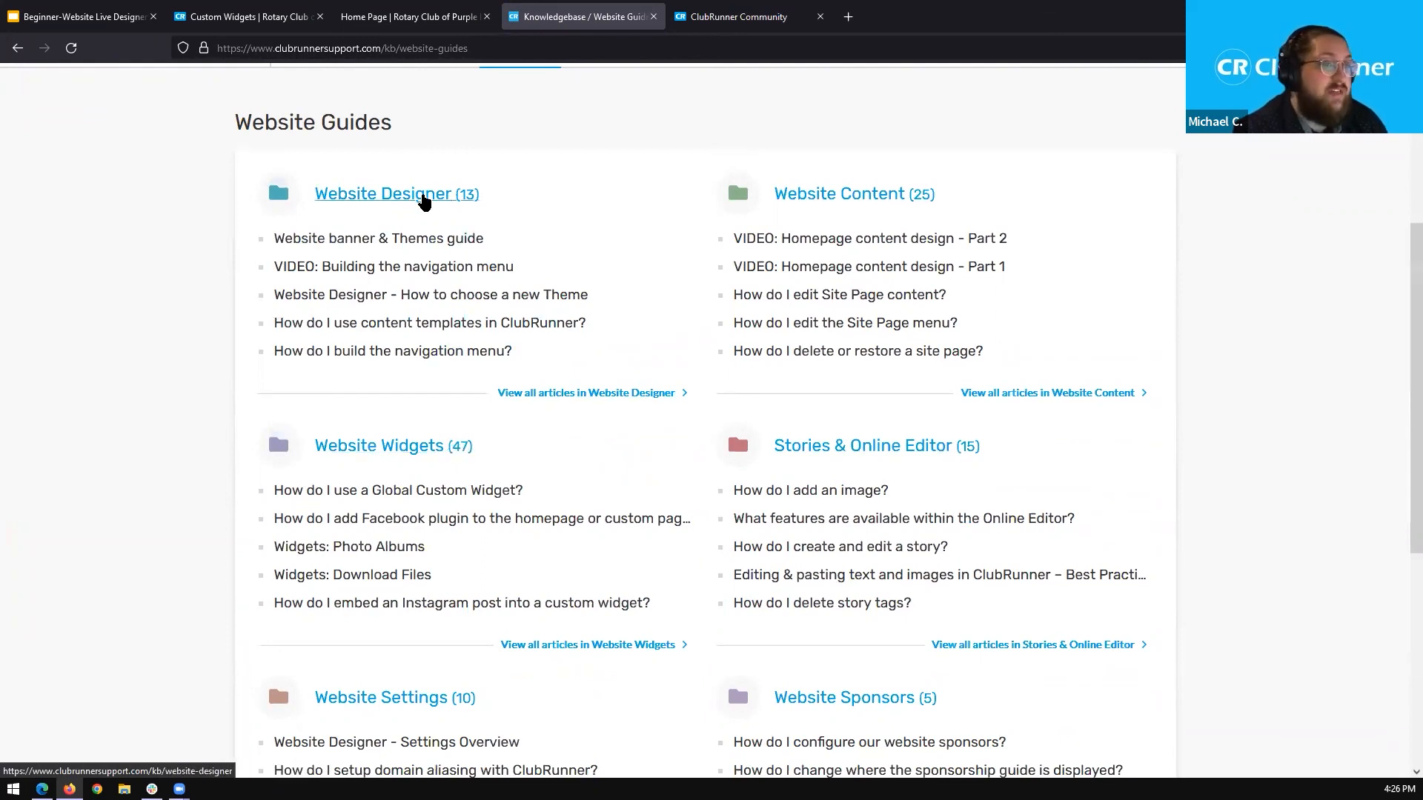
pyautogui.scroll(-1, 1401, 325)
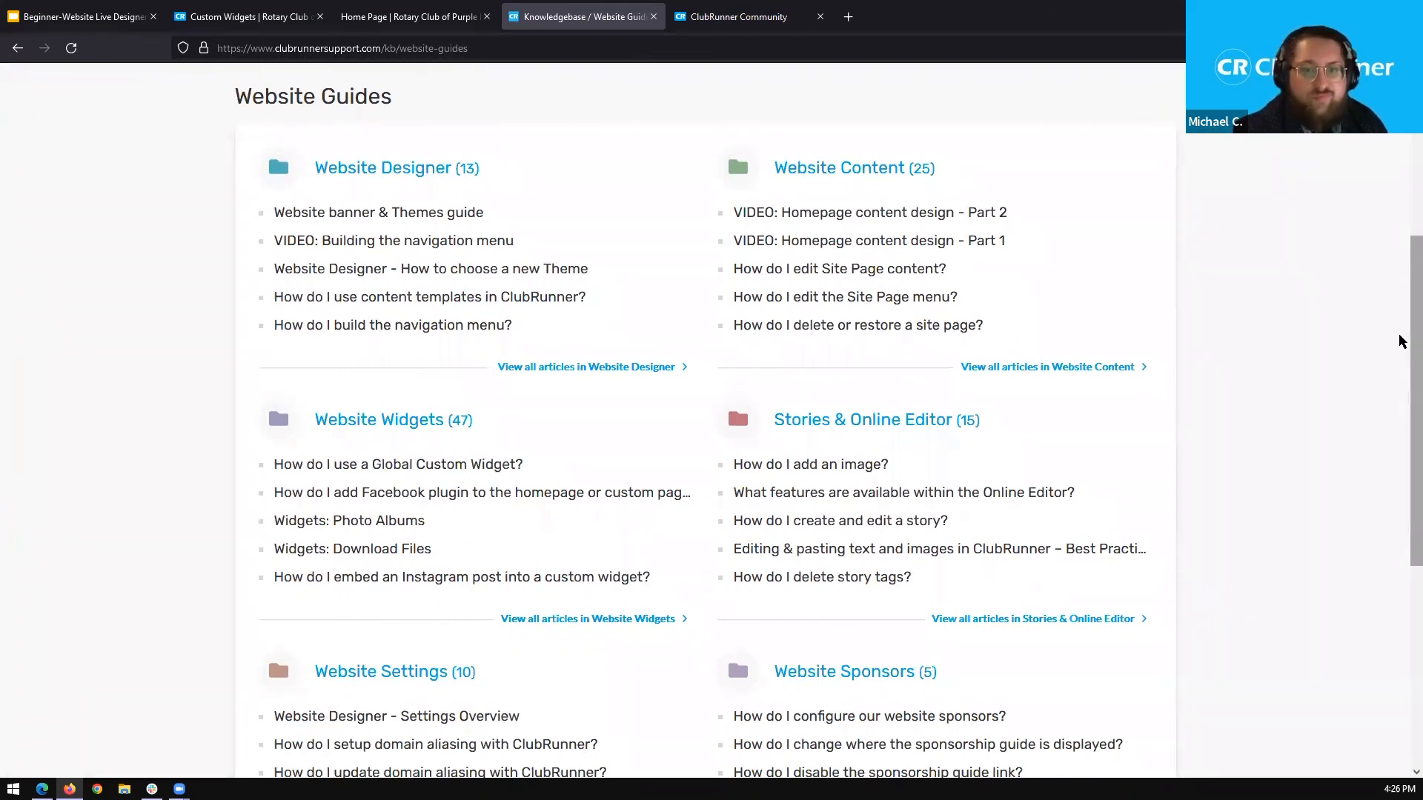
pyautogui.scroll(5, 1046, 307)
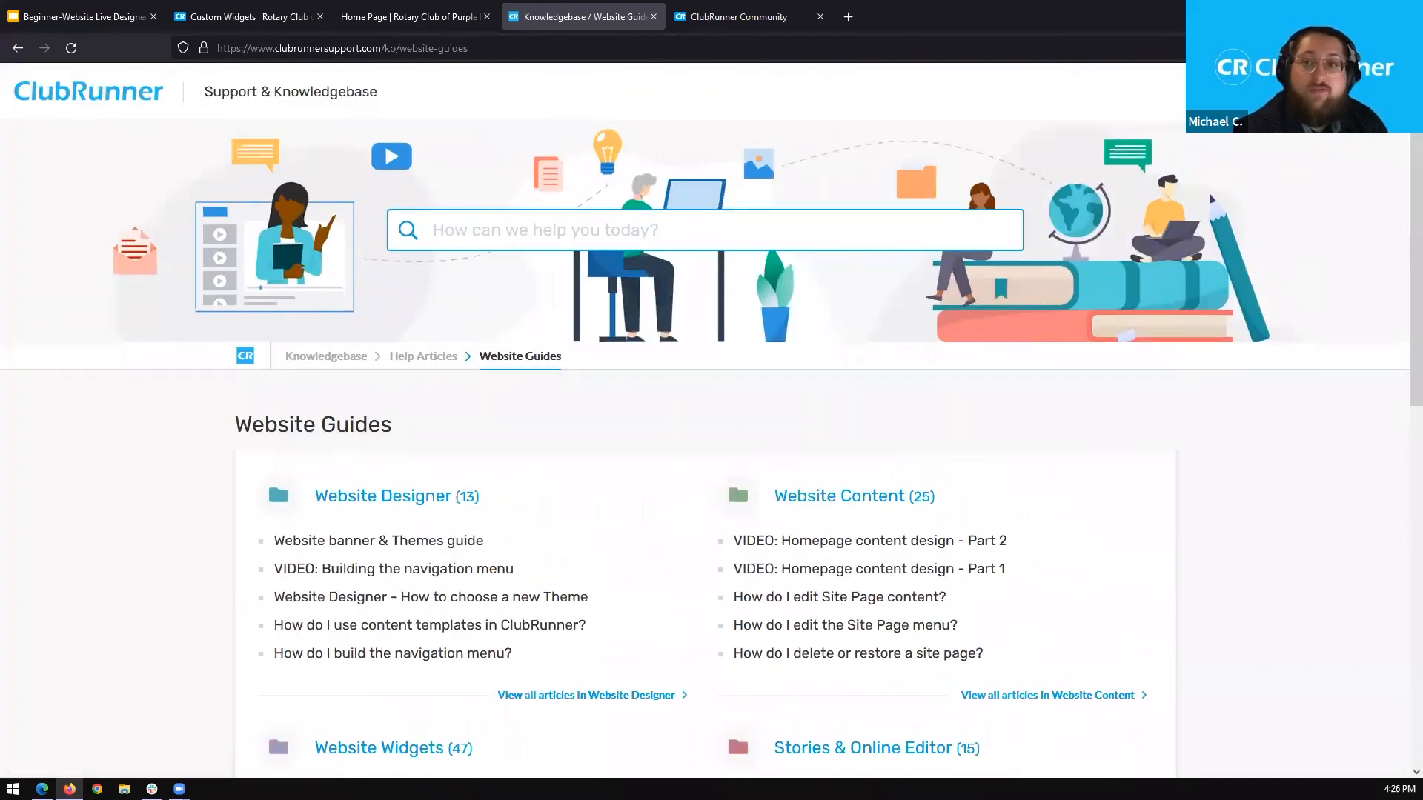
# Open the support site's Contact Us form and examine the fields for submitting a new ticket.
pyautogui.click(1293, 91)
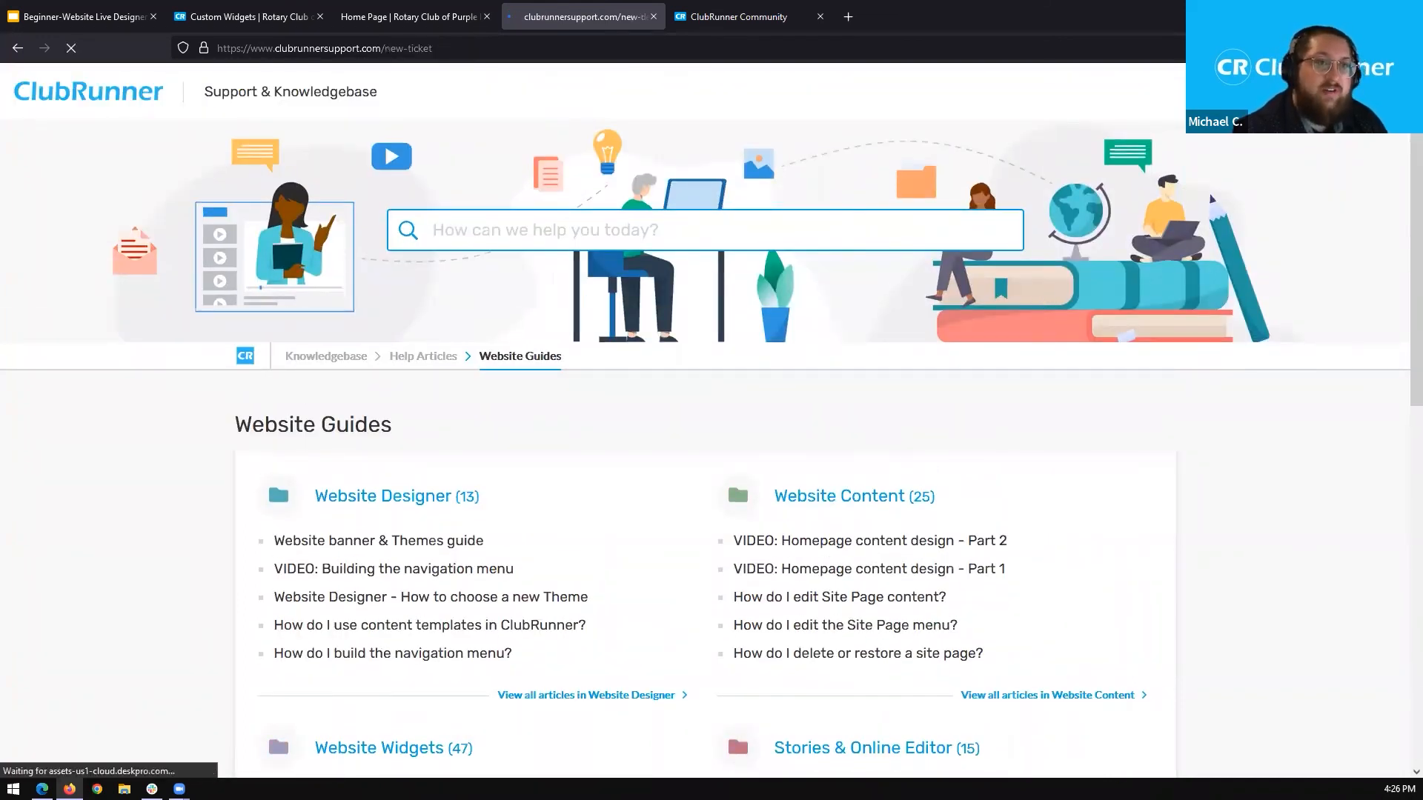
pyautogui.scroll(-4, 1401, 254)
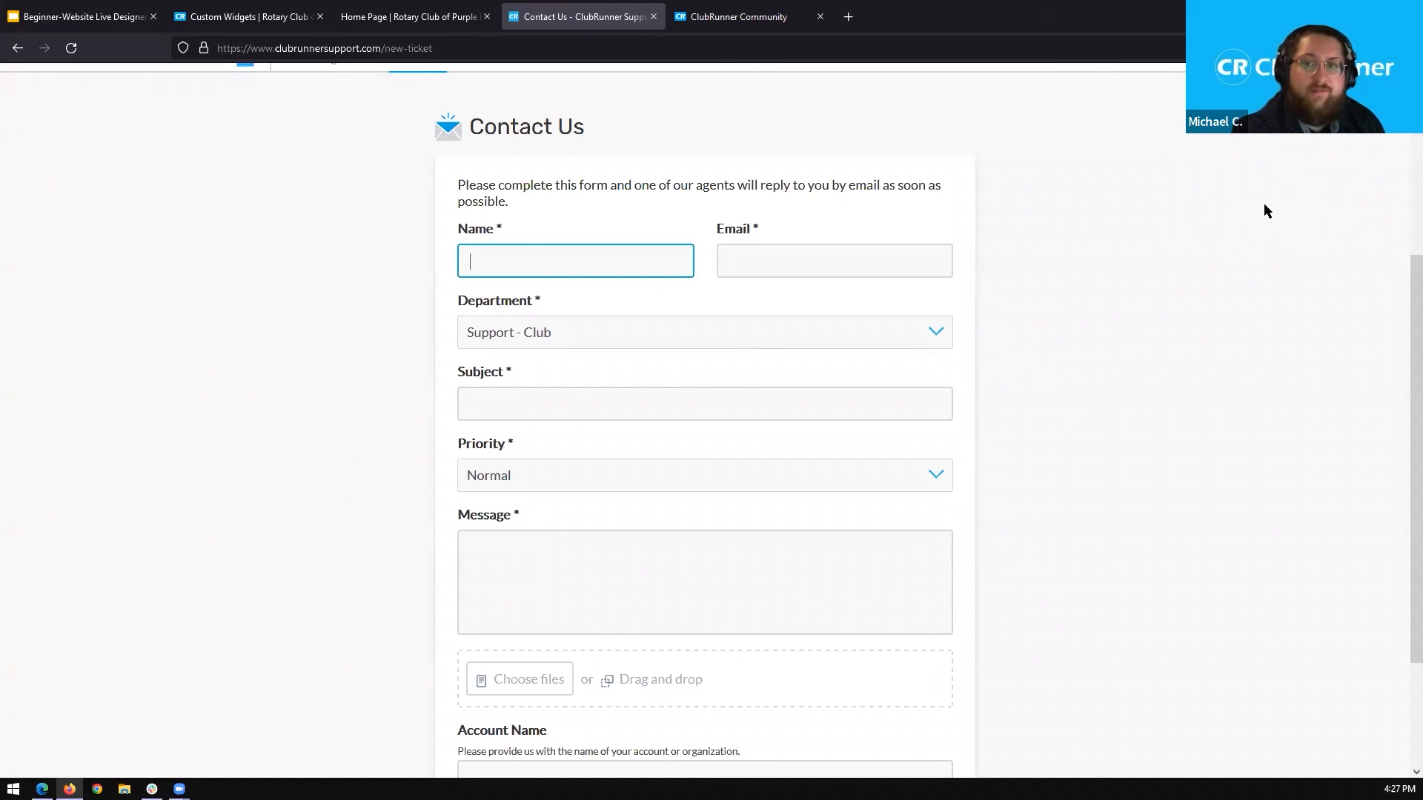
pyautogui.scroll(1, 1398, 334)
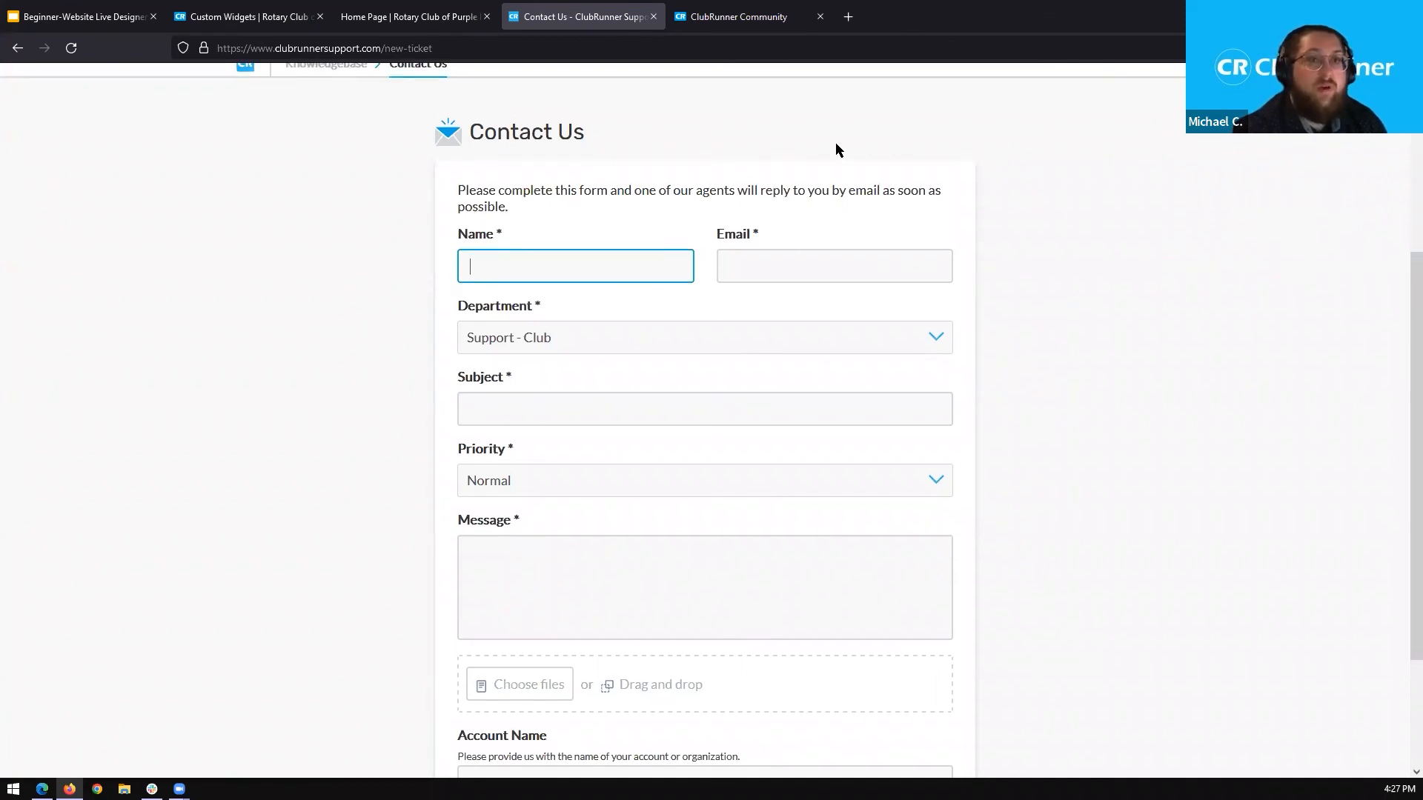
# Switch to the ClubRunner Community site, look over the General forum categories, and return to the closing webinar slide.
pyautogui.click(739, 17)
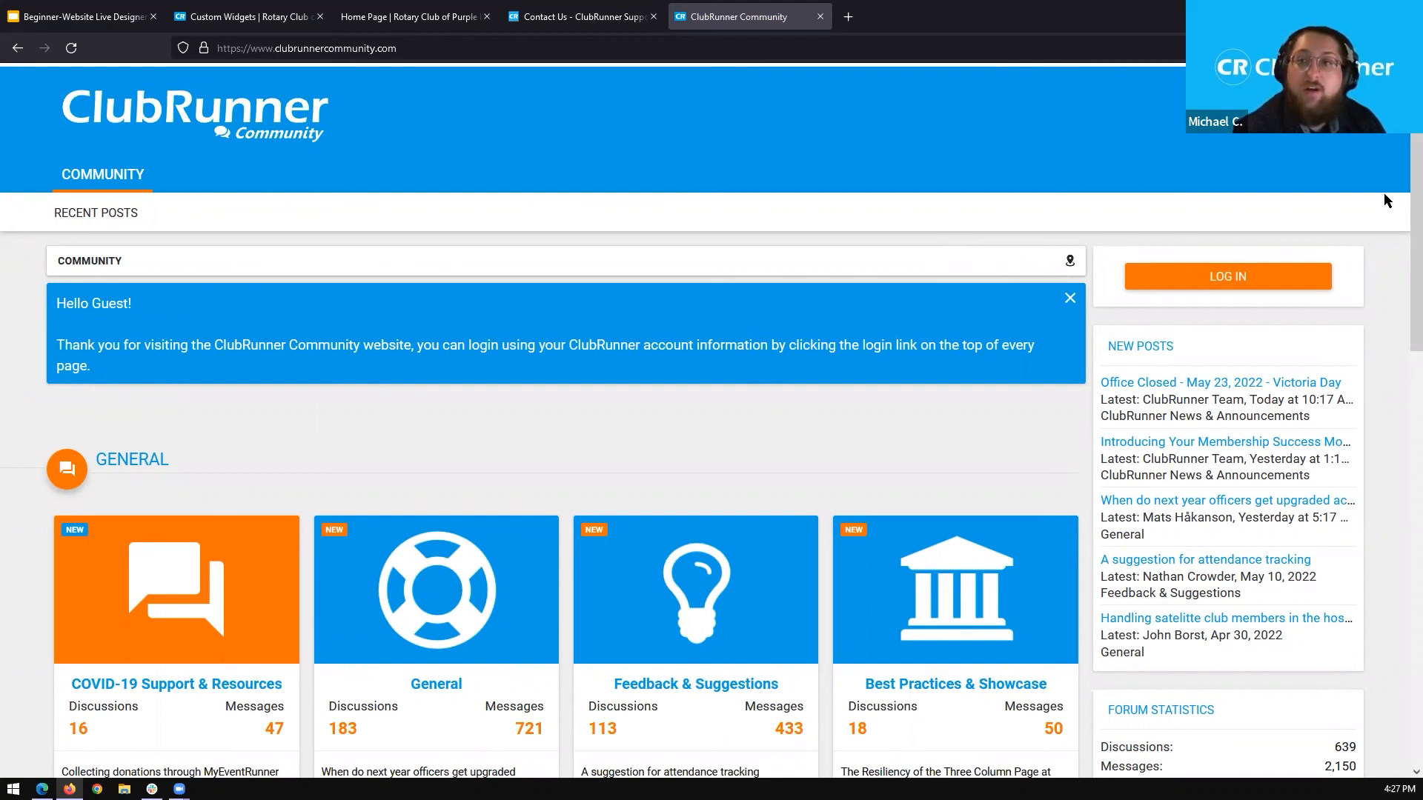
pyautogui.scroll(-3, 1401, 260)
pyautogui.scroll(-2, 1401, 297)
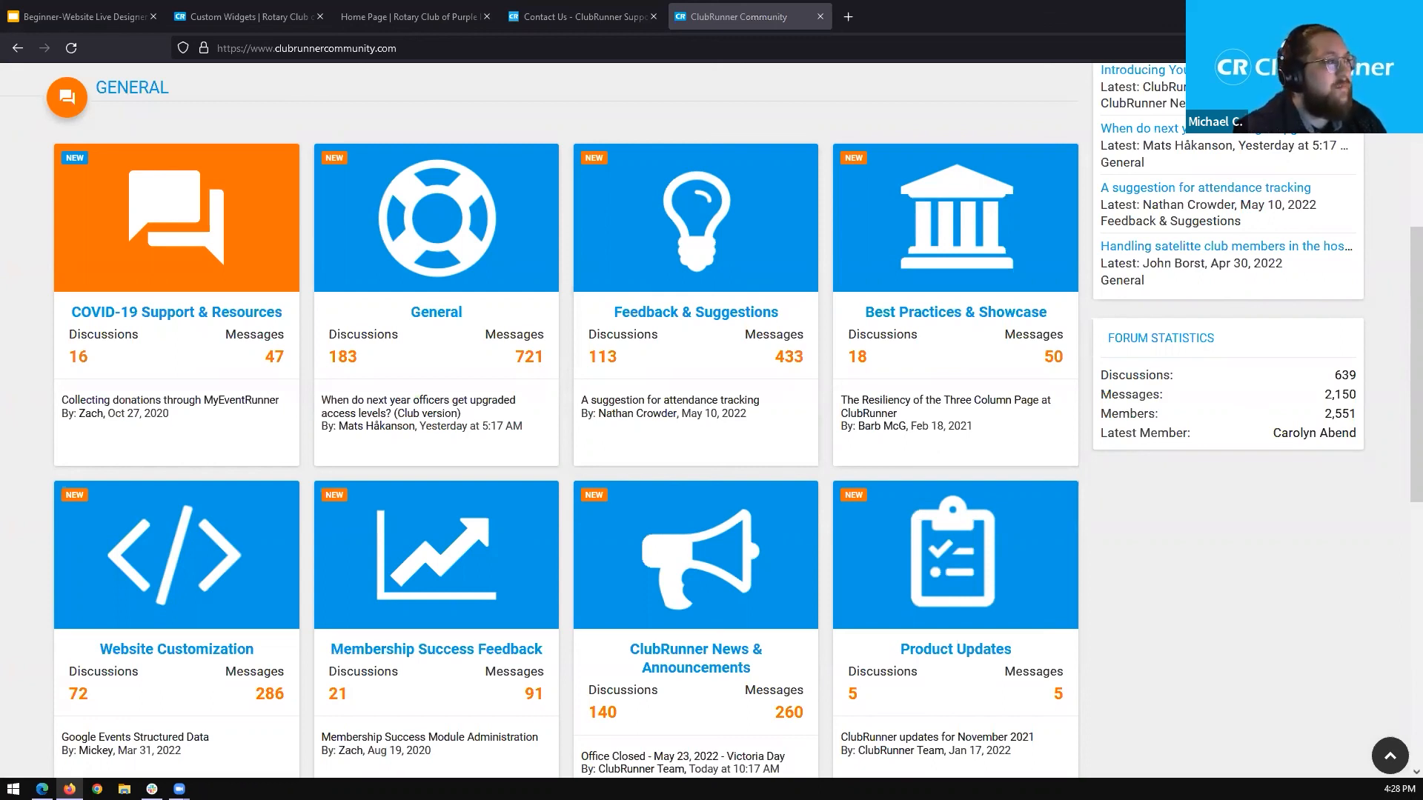
pyautogui.hotkey('alt', 'Tab')
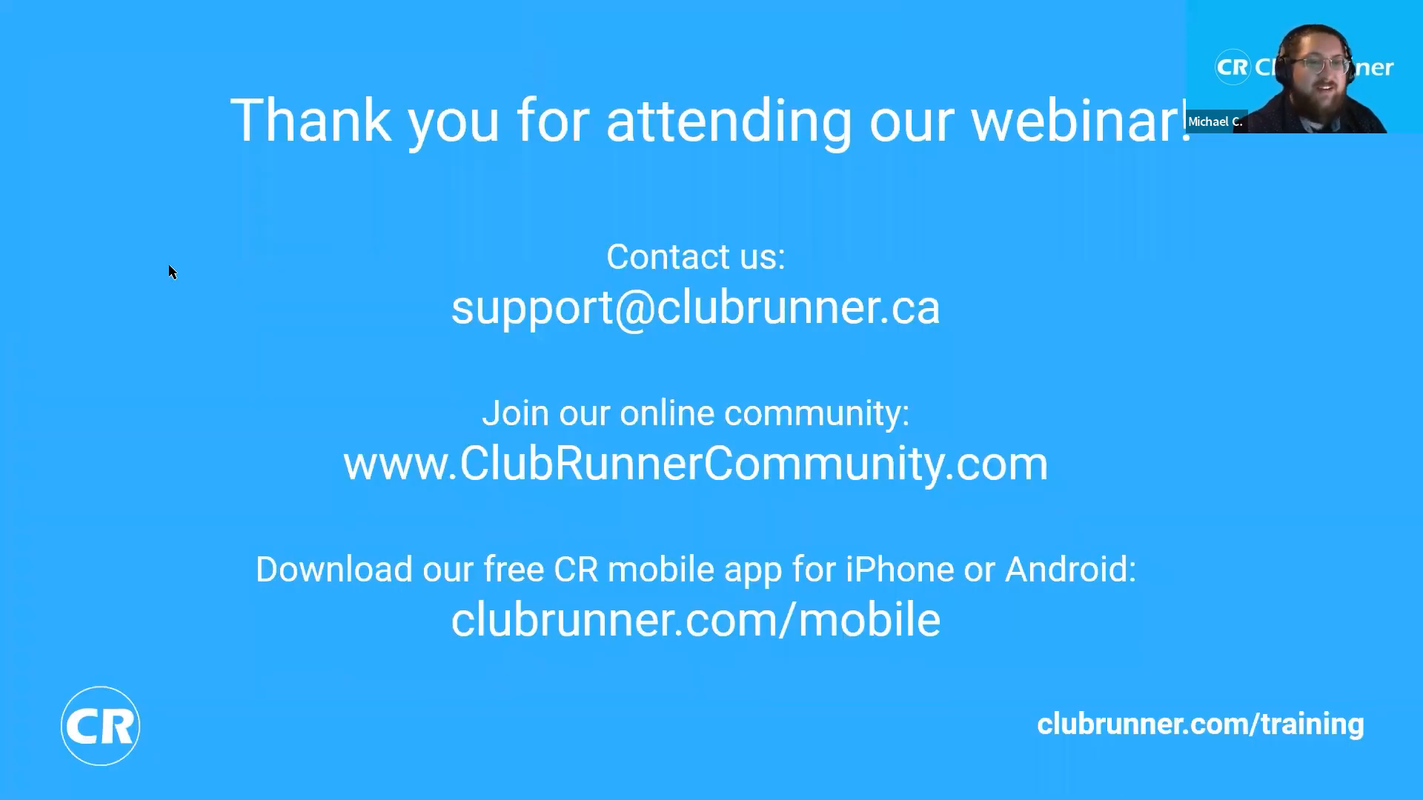